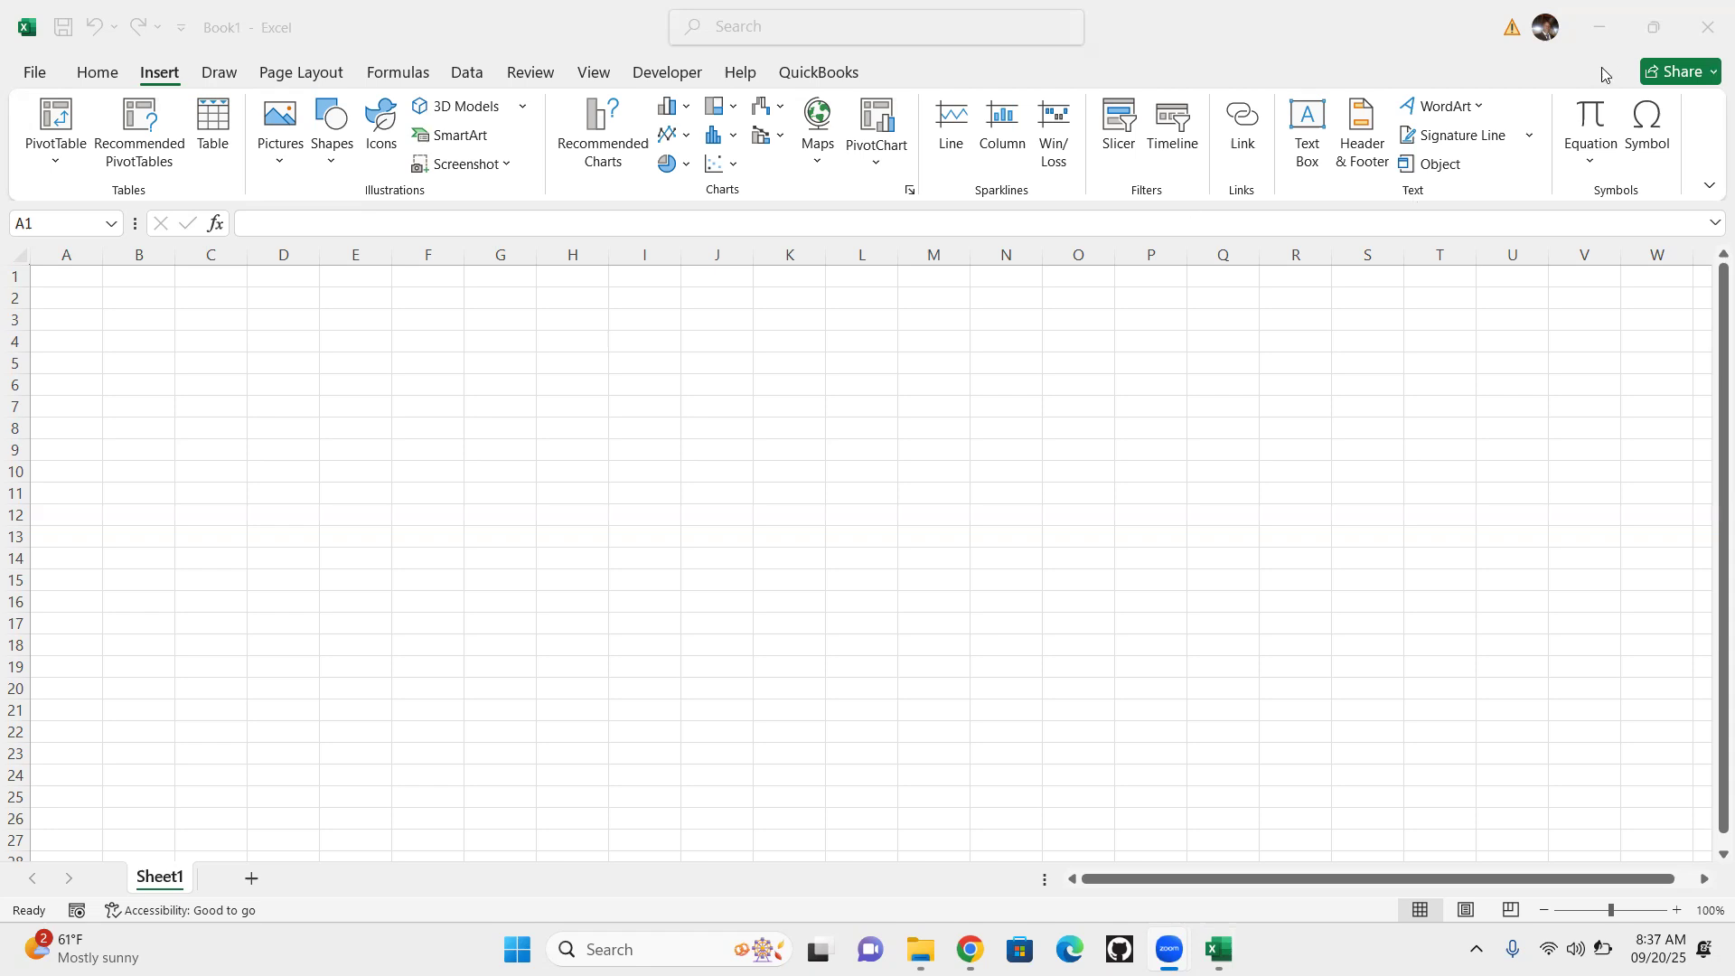
# Launch Excel and create a new blank workbook
pyautogui.press('super')
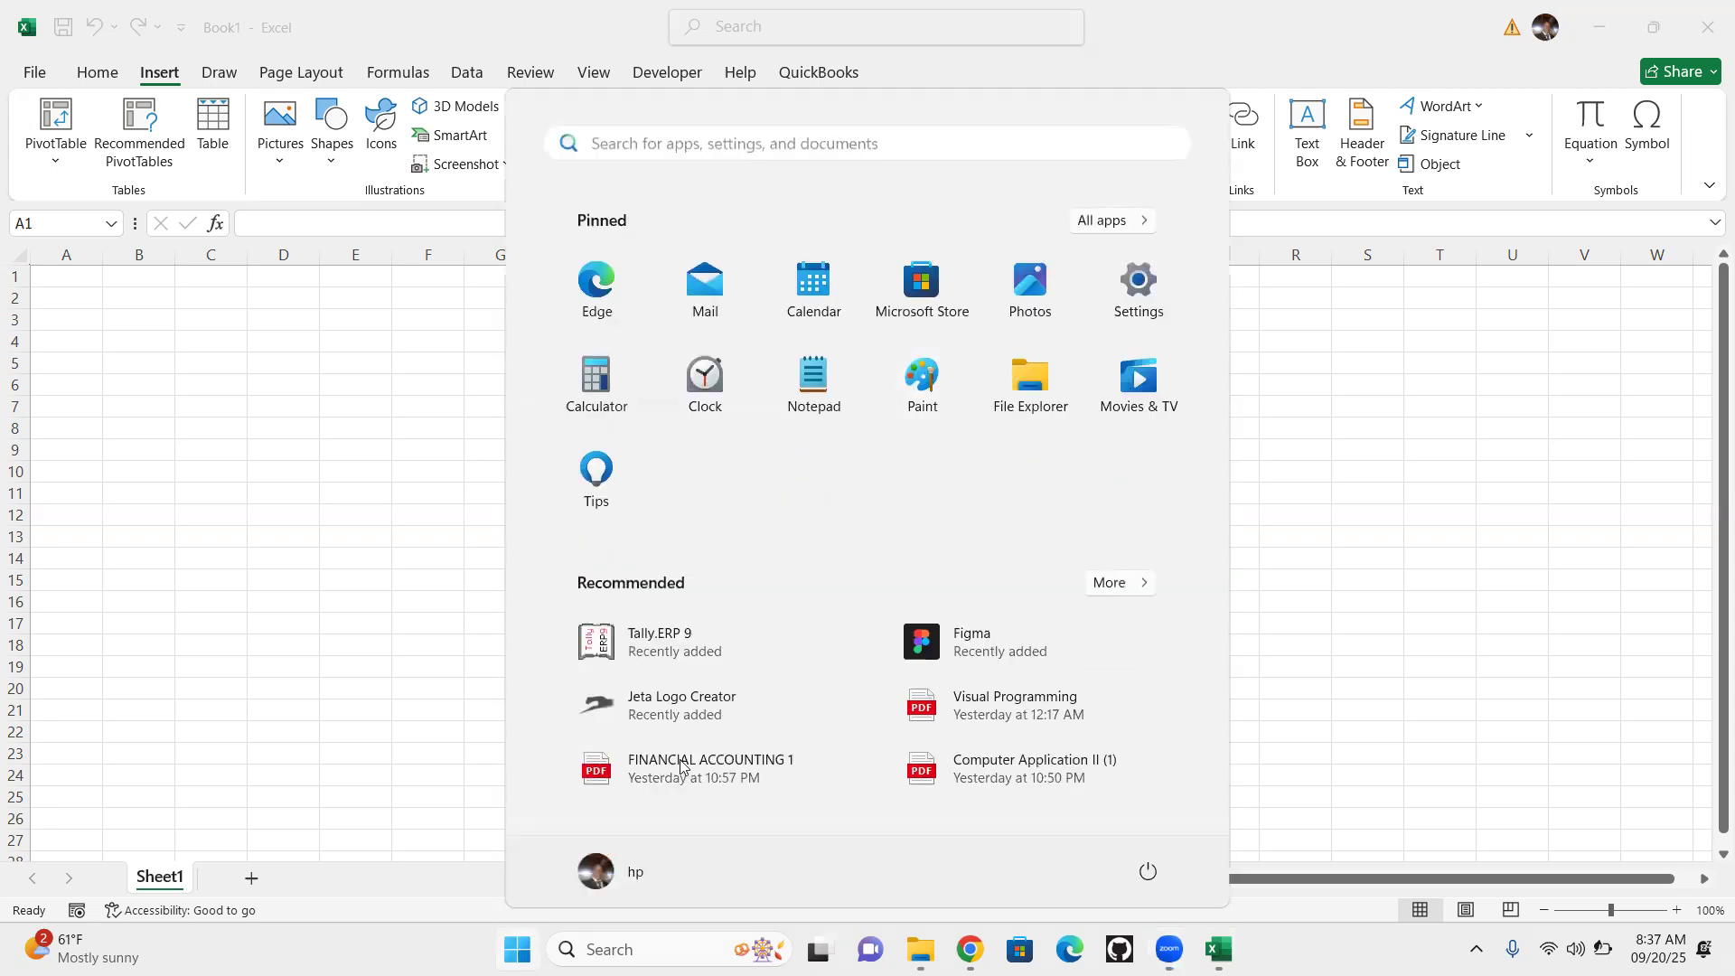
pyautogui.click(642, 947)
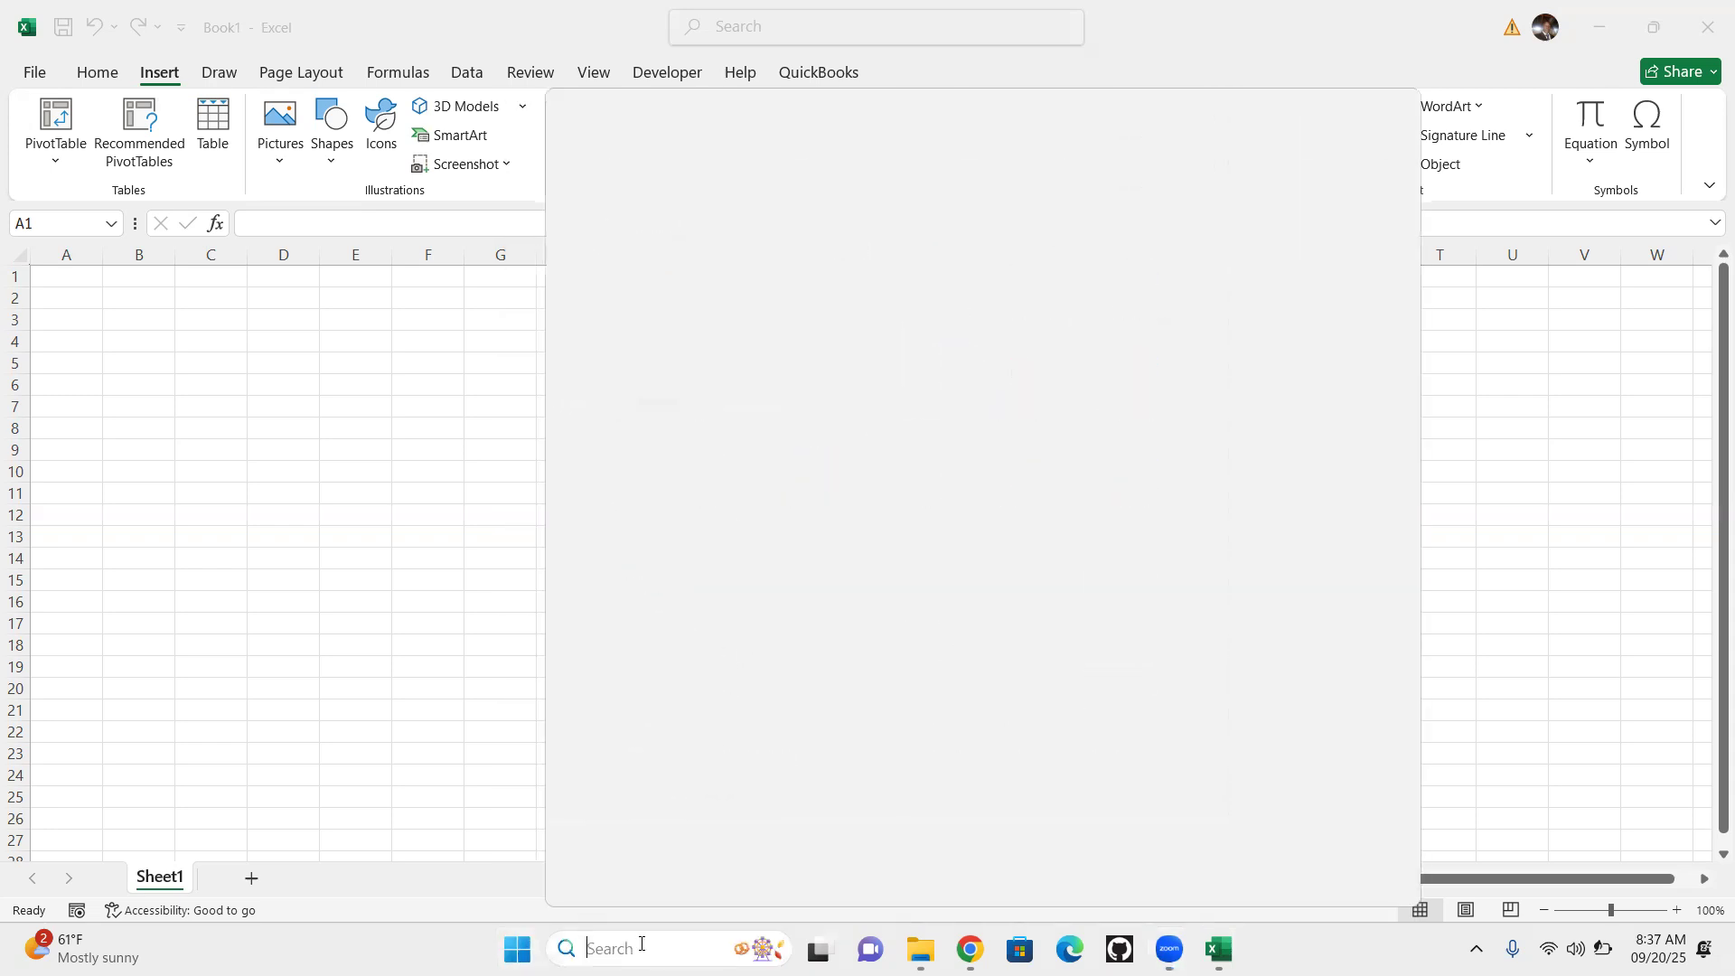
pyautogui.write('excel')
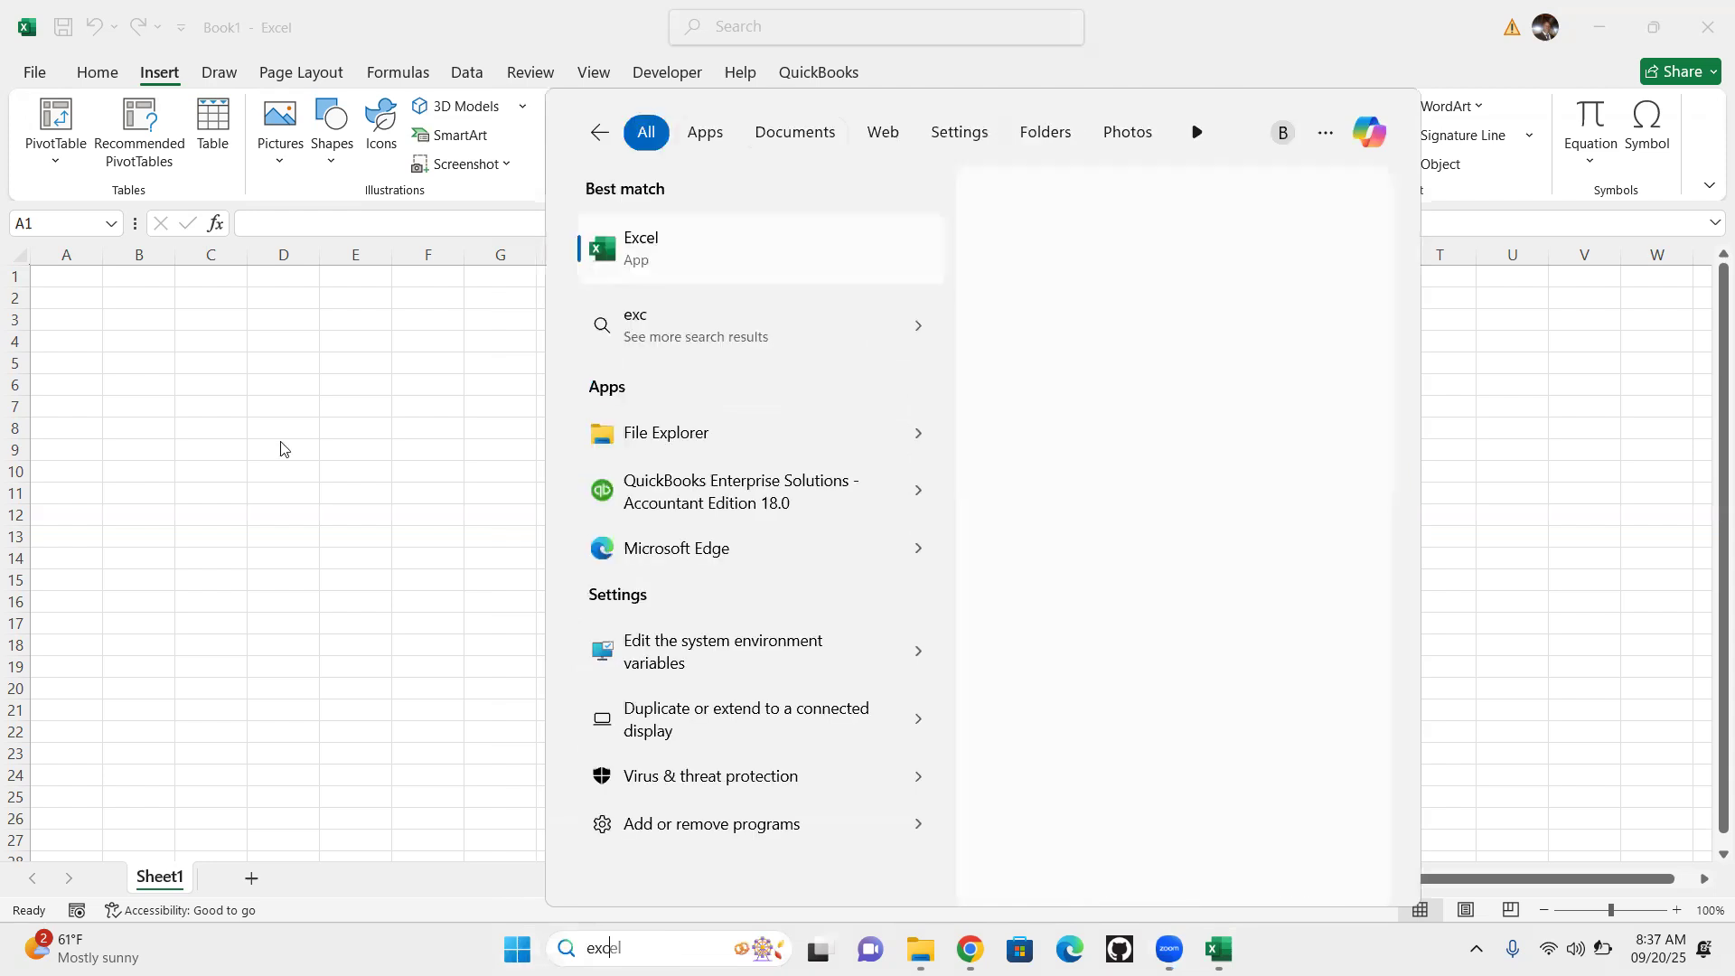
pyautogui.click(664, 254)
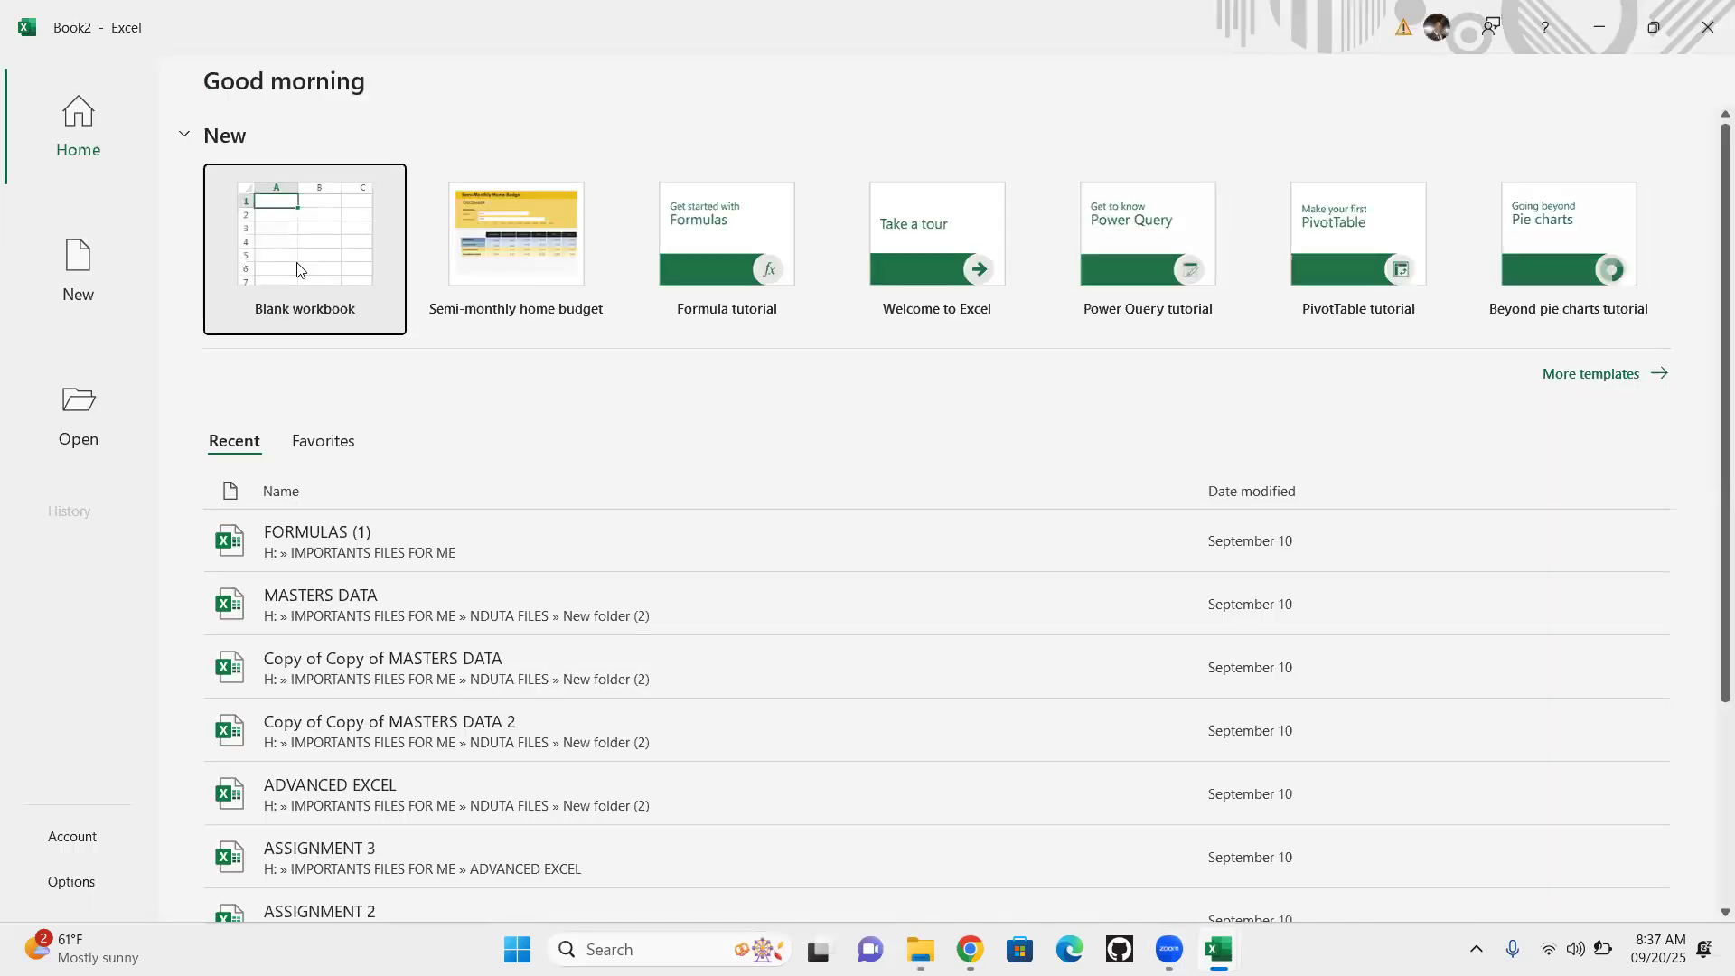
pyautogui.click(309, 254)
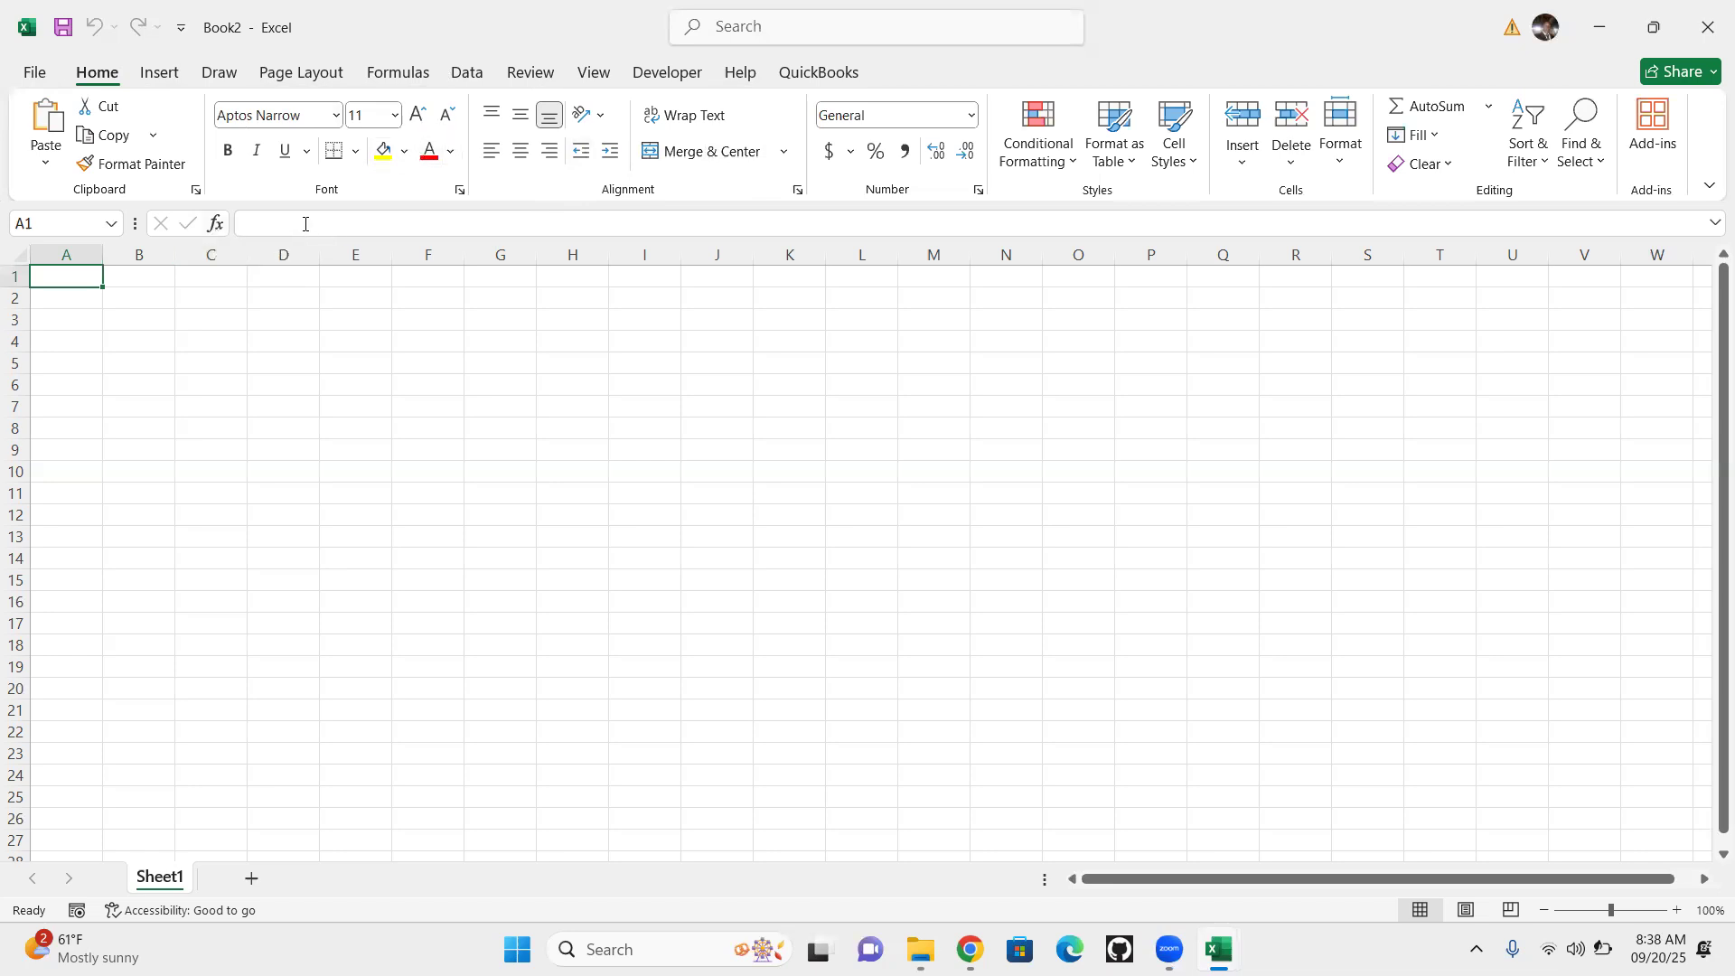
pyautogui.click(398, 233)
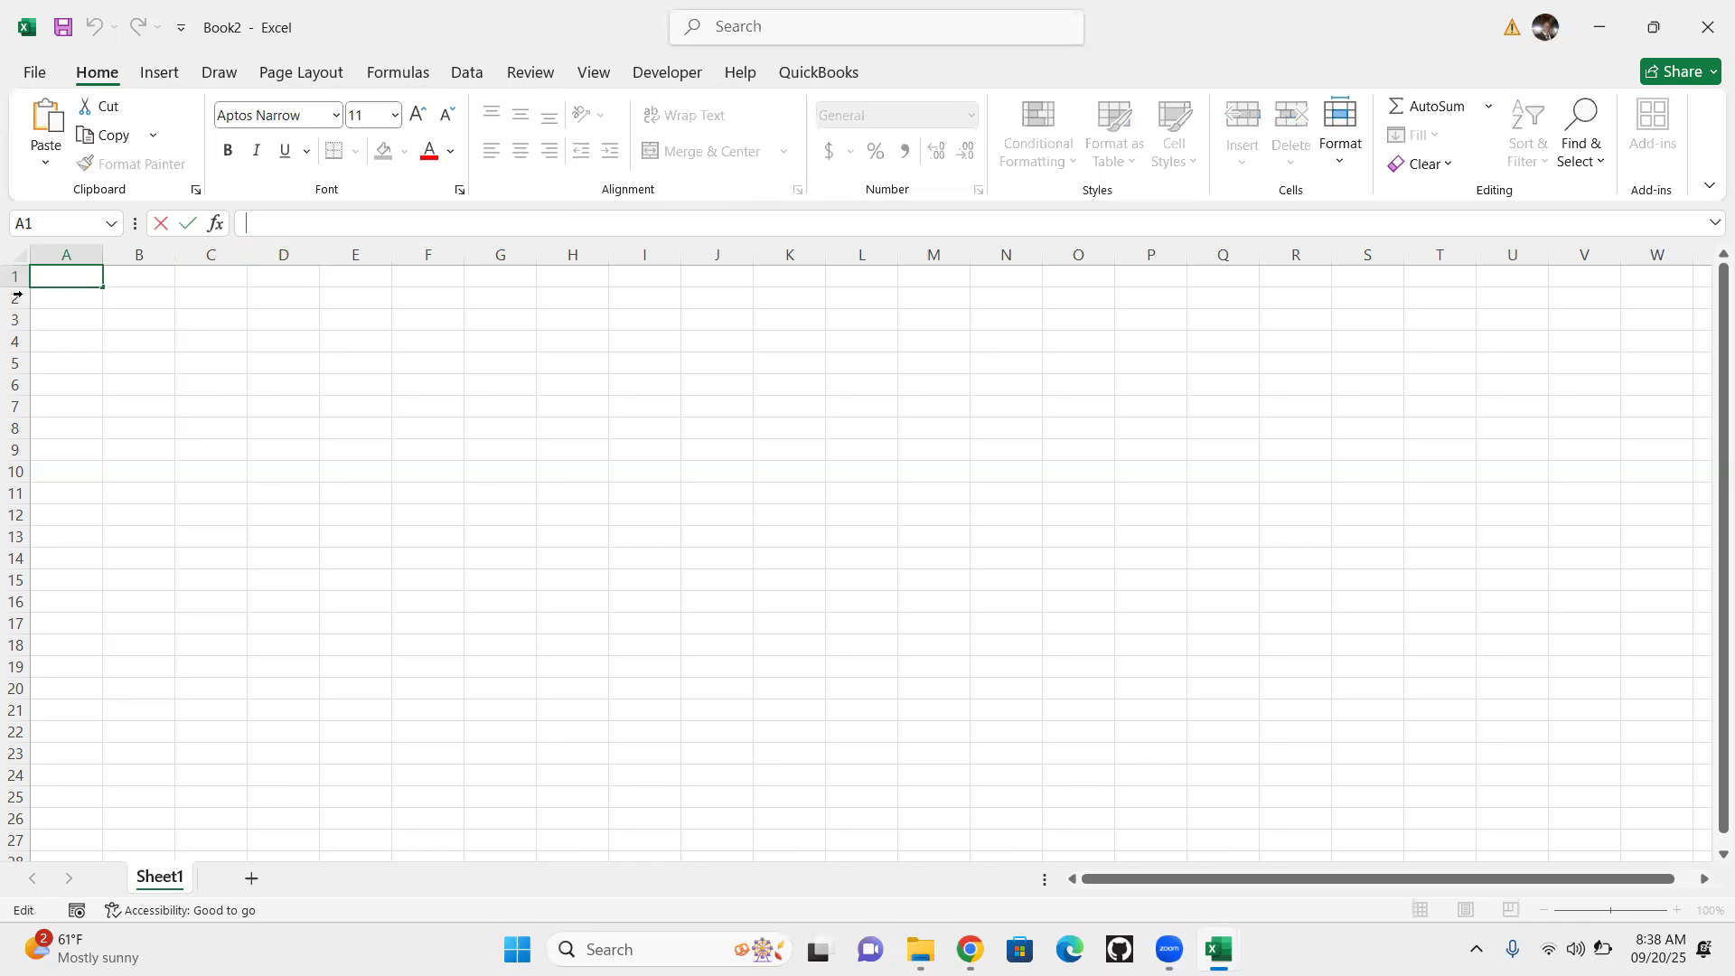
pyautogui.click(23, 258)
pyautogui.click(771, 414)
pyautogui.click(280, 304)
pyautogui.click(269, 368)
pyautogui.click(364, 449)
pyautogui.click(640, 428)
pyautogui.click(568, 347)
pyautogui.click(842, 344)
pyautogui.click(854, 449)
pyautogui.click(680, 385)
pyautogui.click(65, 253)
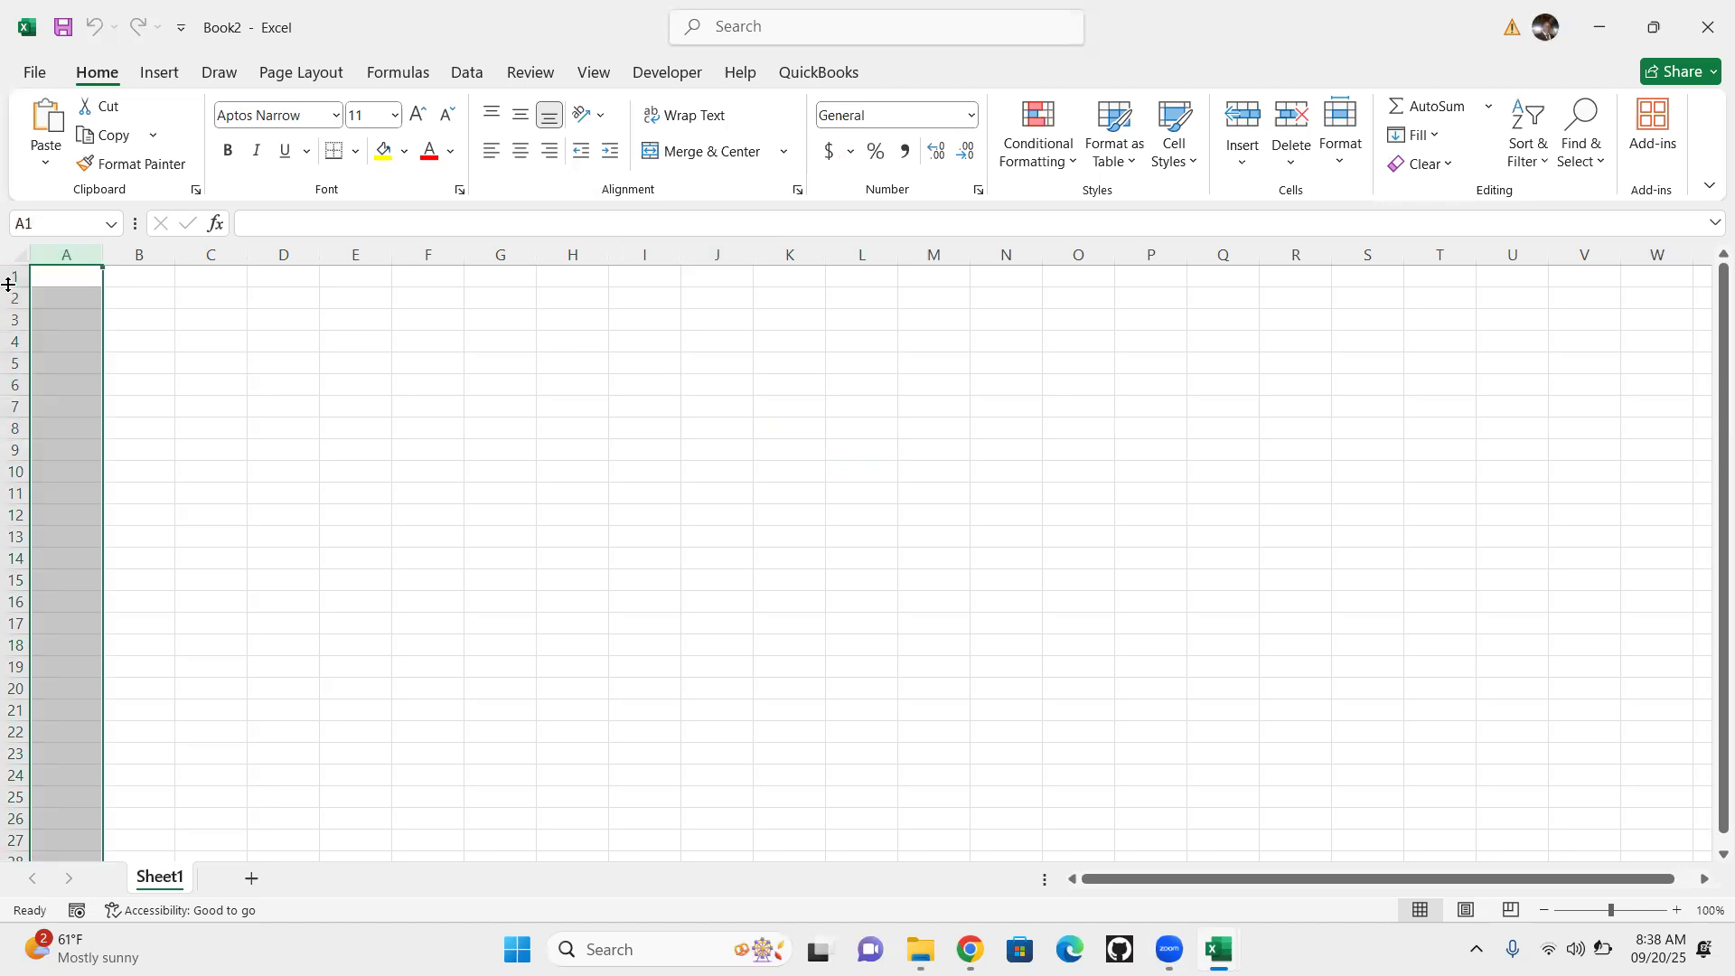
pyautogui.click(9, 278)
pyautogui.click(76, 253)
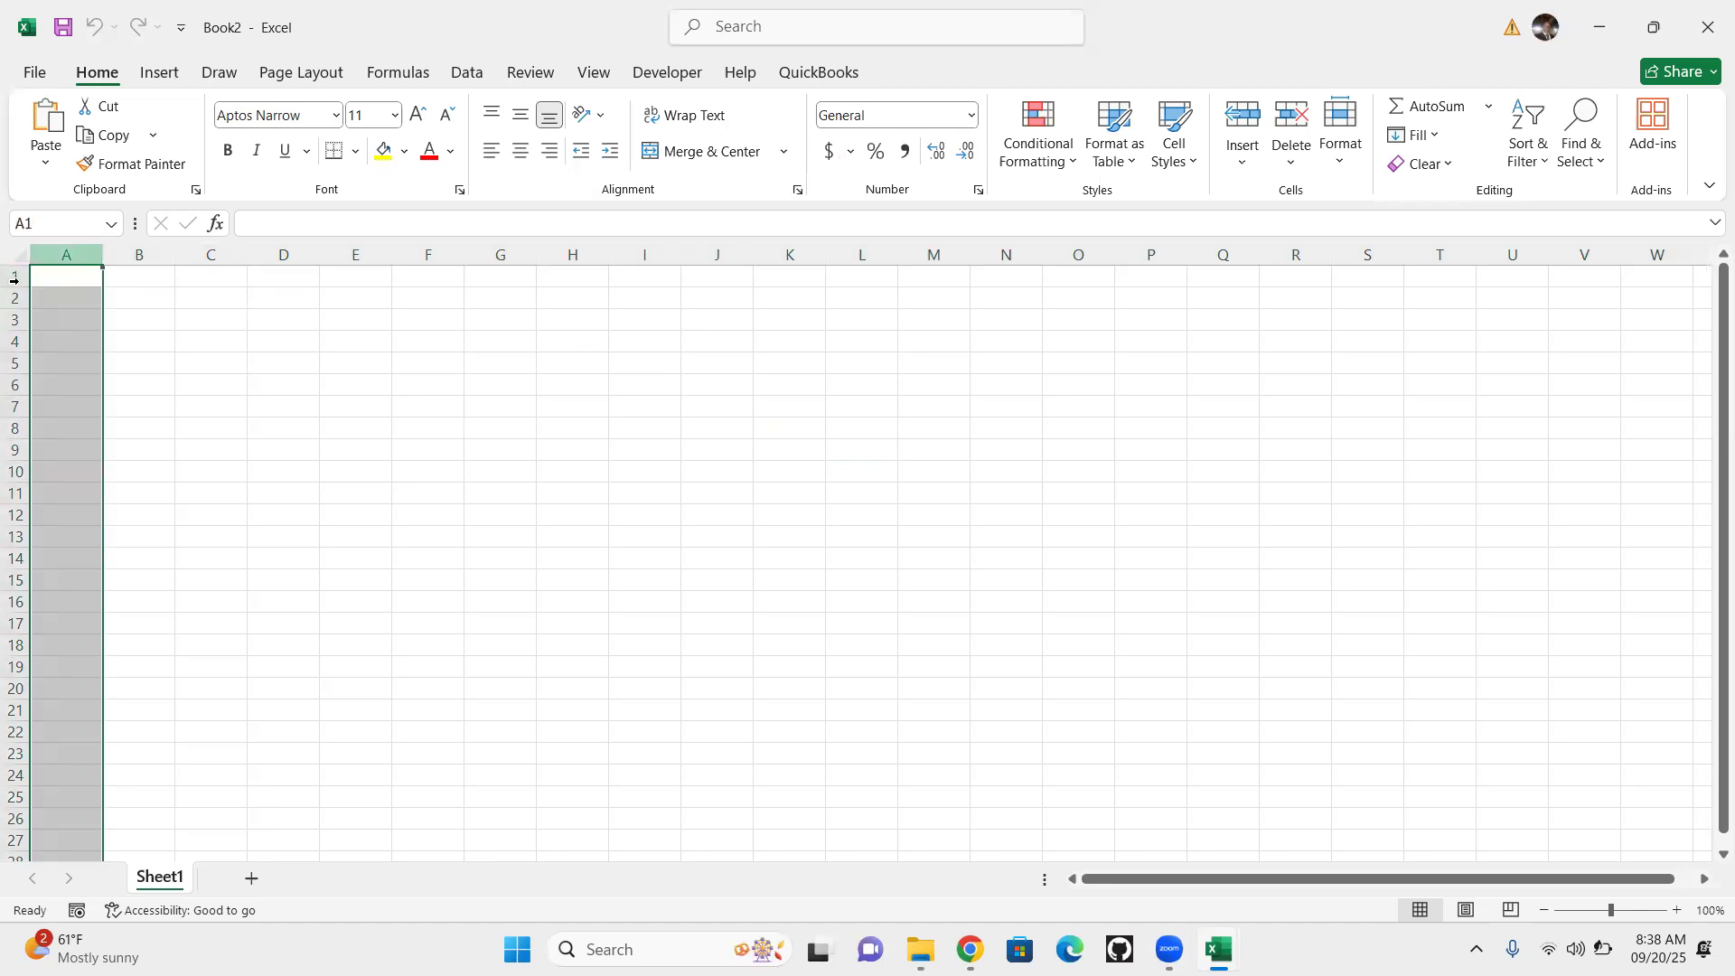
pyautogui.click(11, 278)
pyautogui.click(76, 253)
pyautogui.click(66, 282)
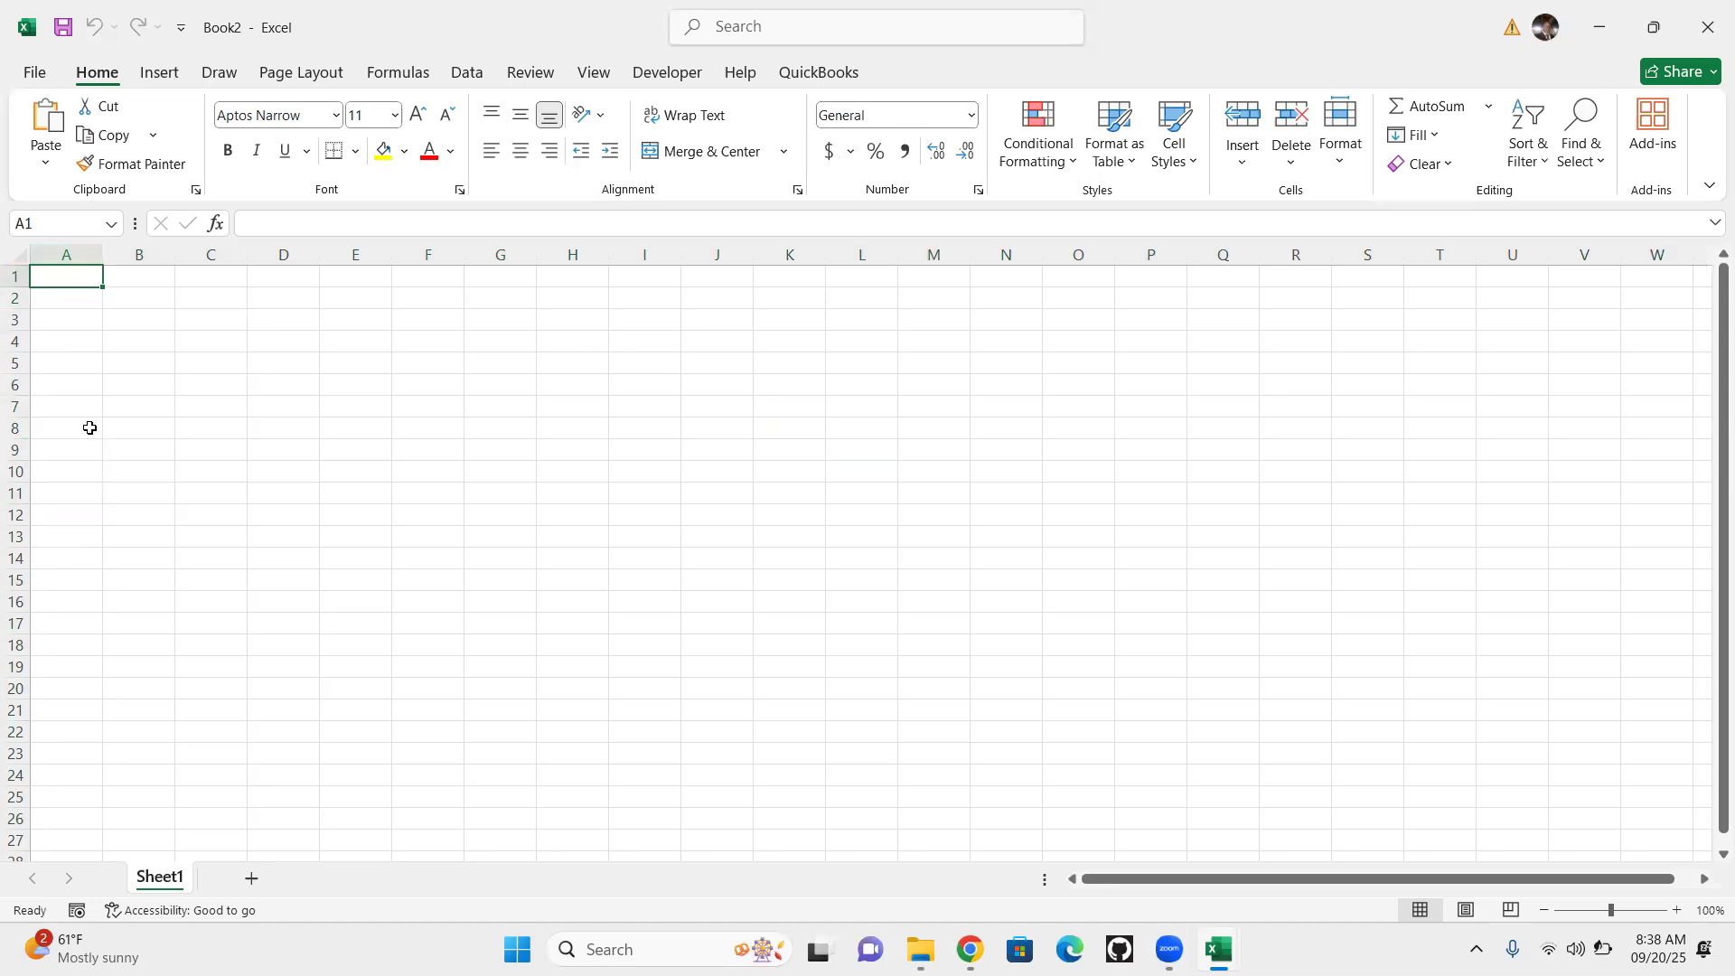
pyautogui.moveTo(77, 276); pyautogui.dragTo(533, 291)
pyautogui.moveTo(638, 297); pyautogui.dragTo(782, 281)
pyautogui.moveTo(49, 274); pyautogui.dragTo(904, 613)
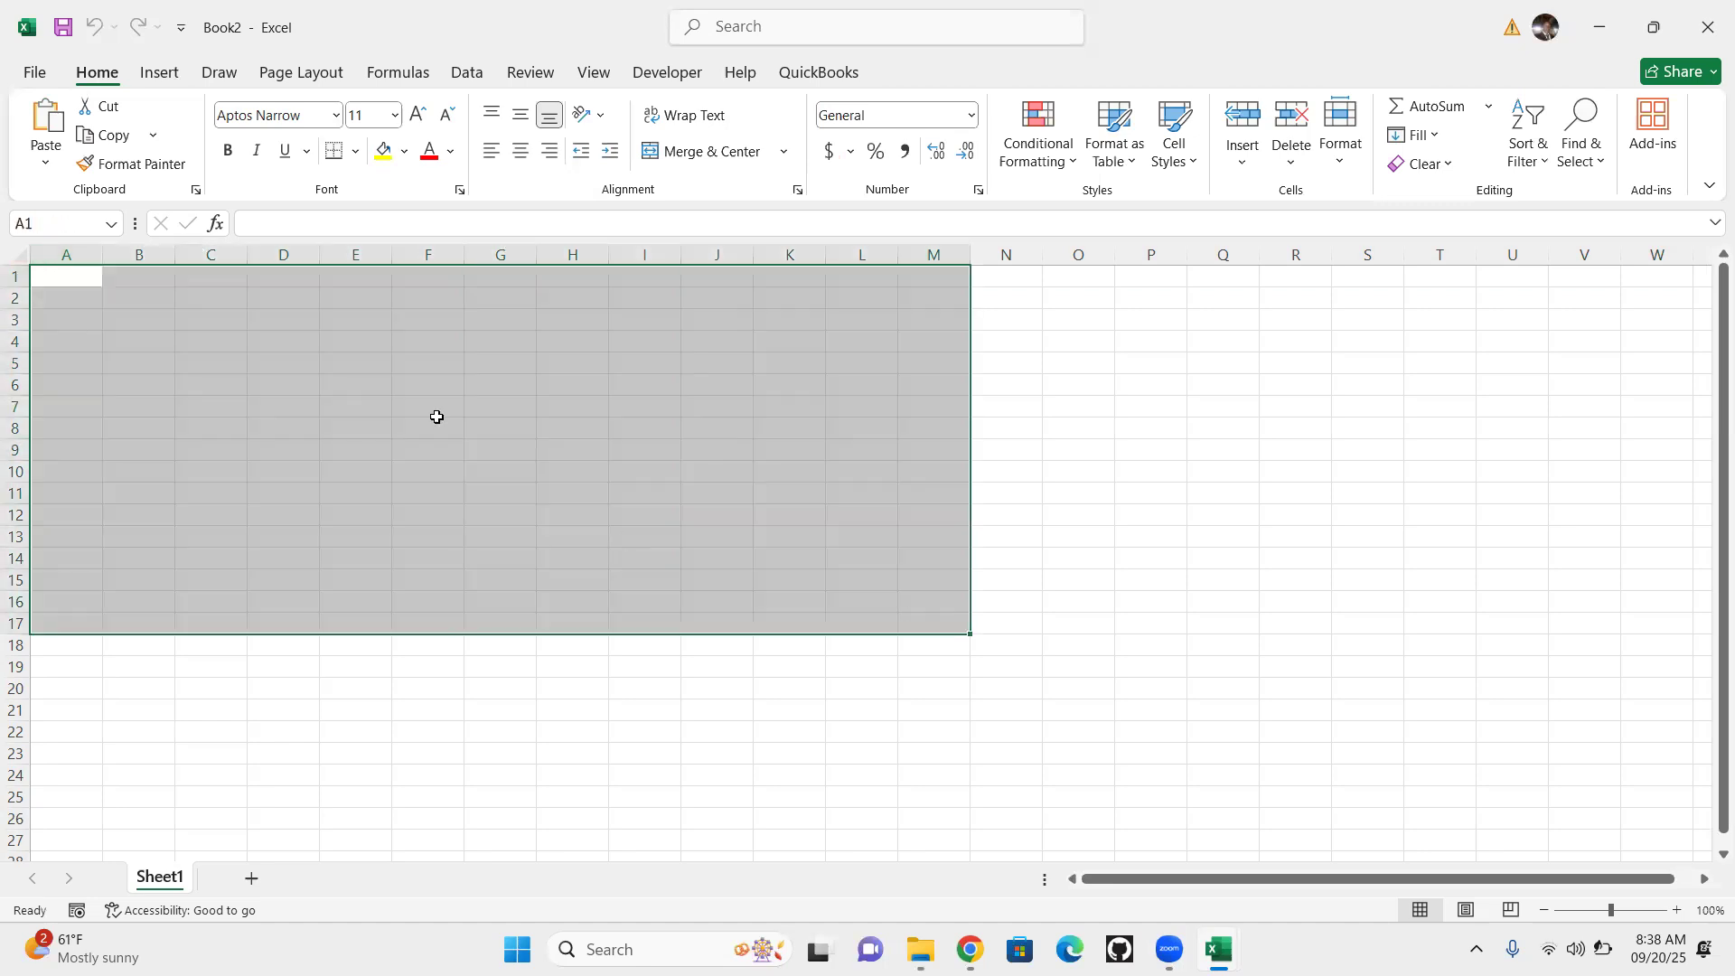
pyautogui.moveTo(82, 280); pyautogui.dragTo(1513, 821)
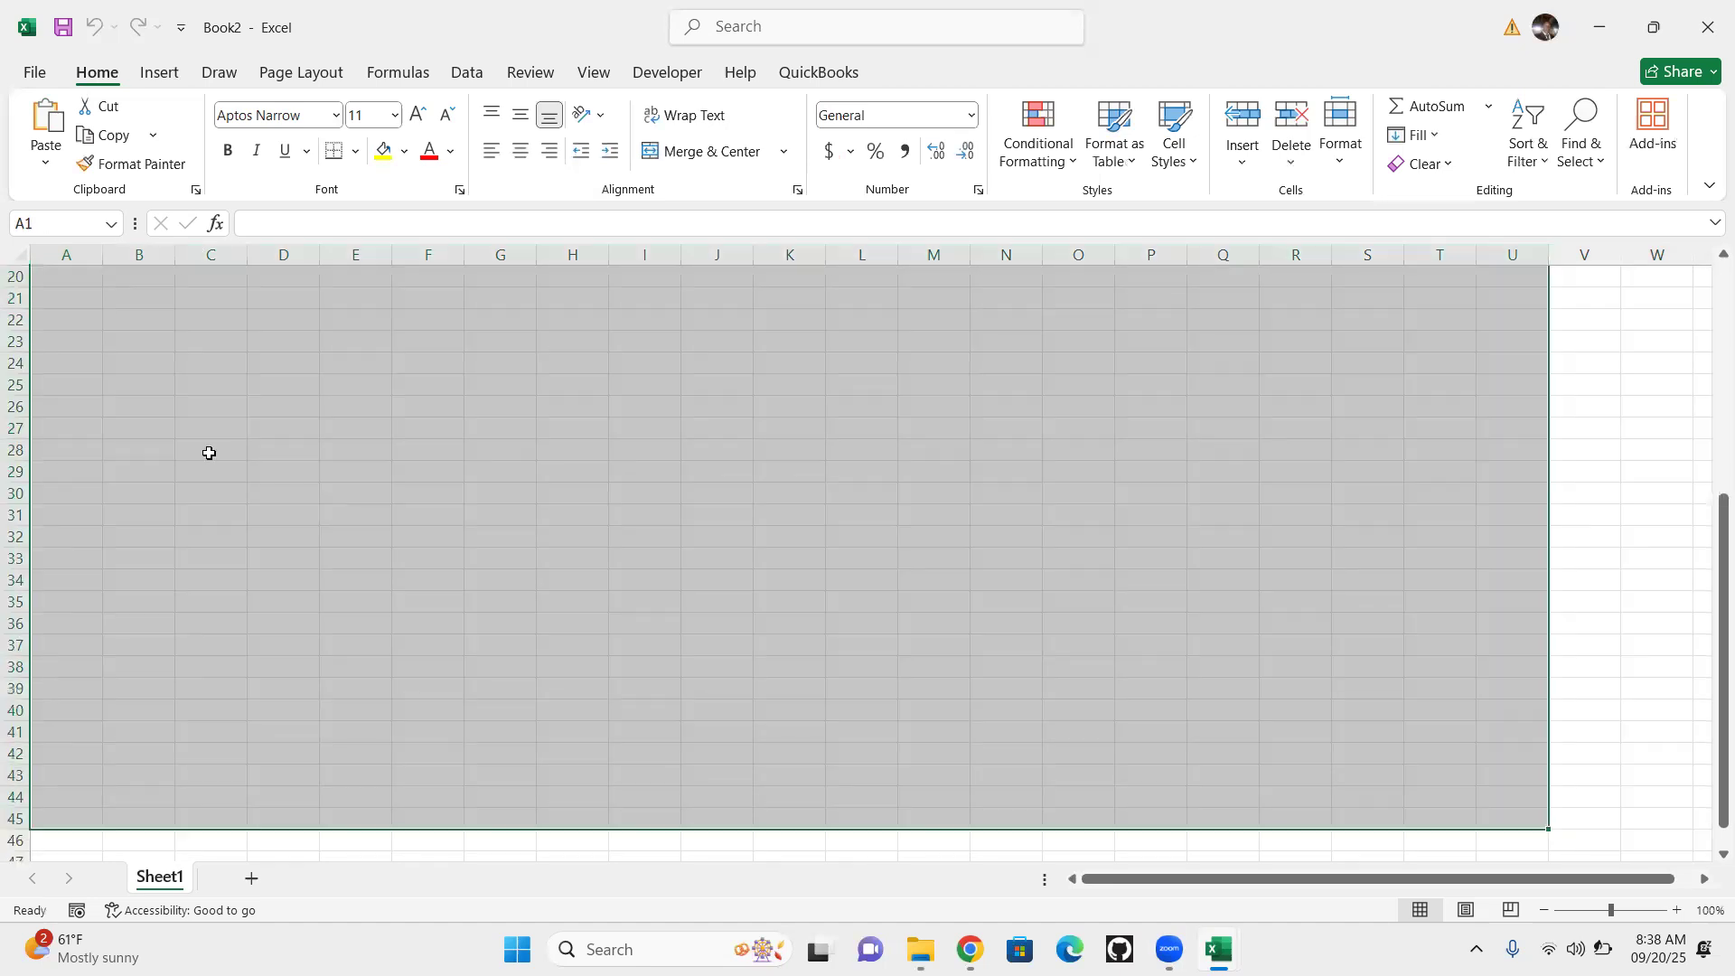
pyautogui.scroll(7, 207, 452)
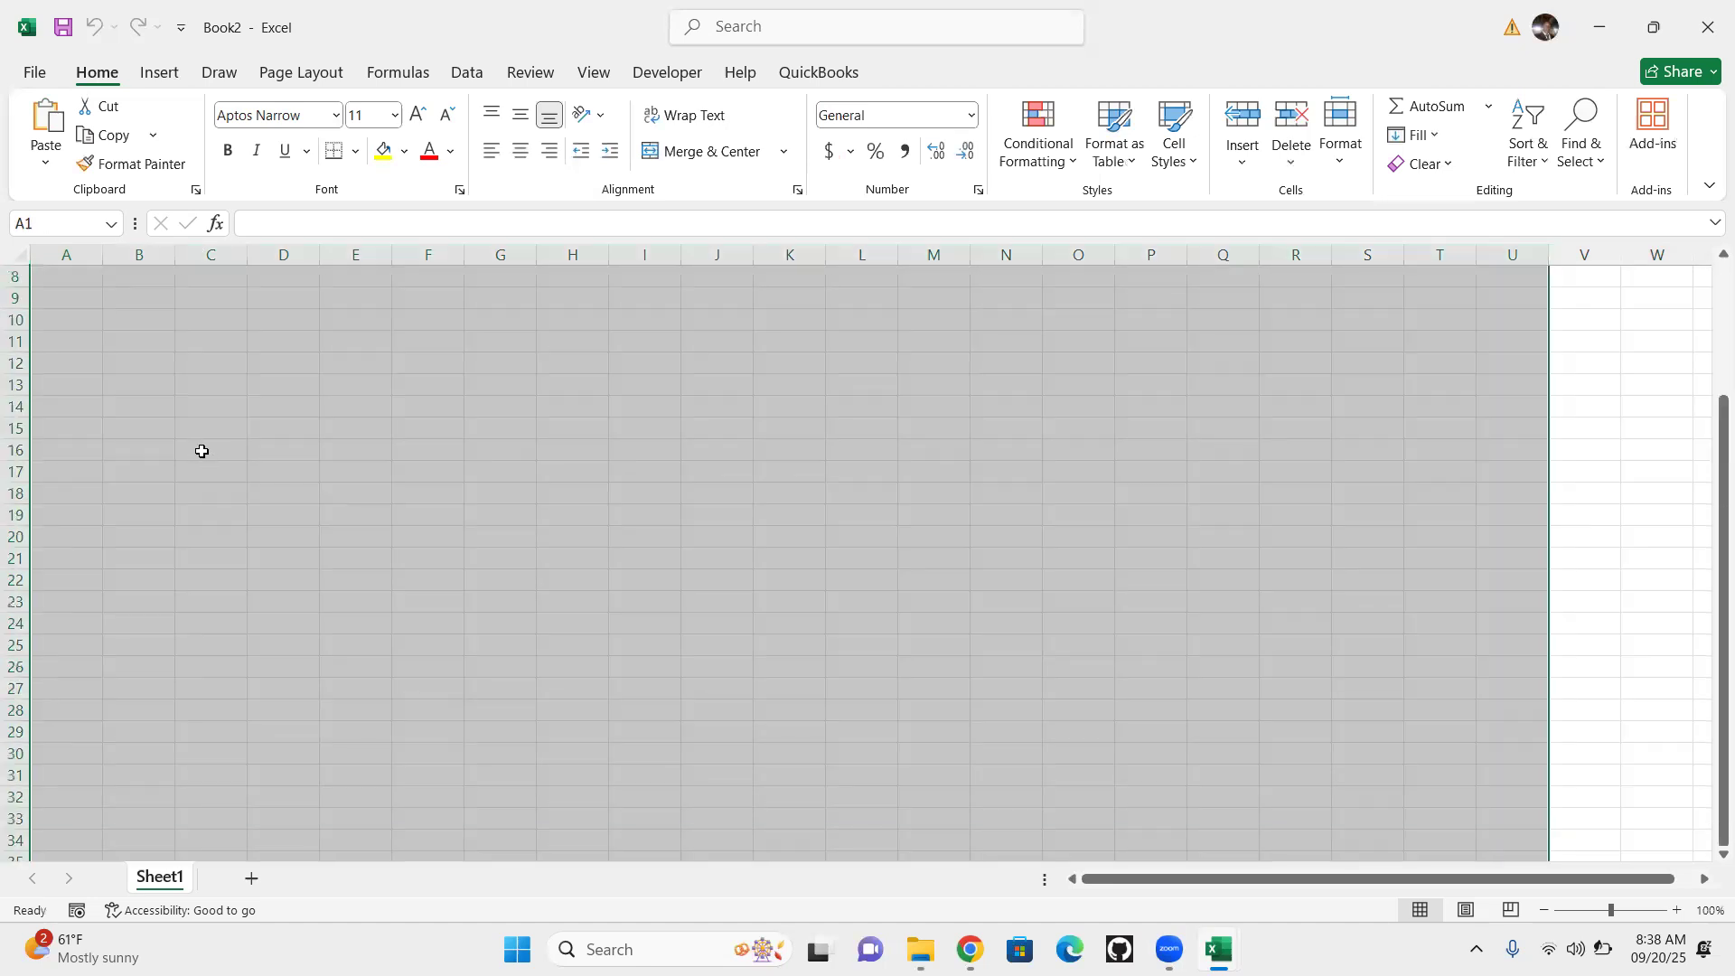
pyautogui.click(16, 260)
pyautogui.click(65, 267)
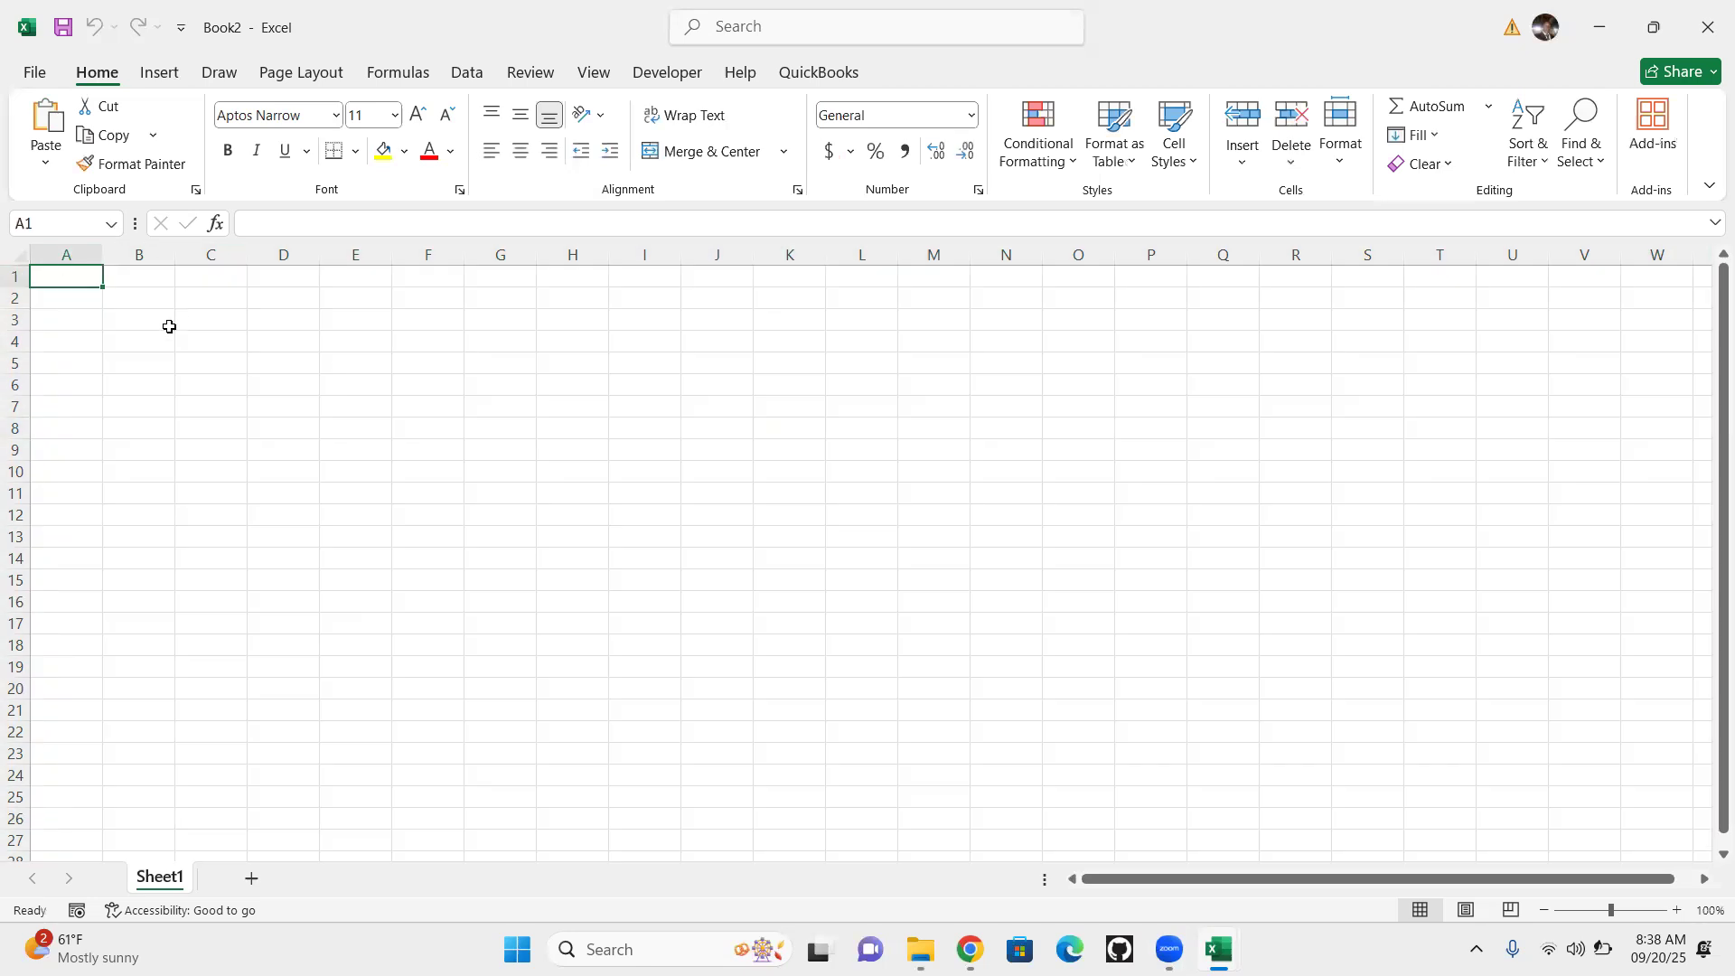
pyautogui.rightClick(165, 884)
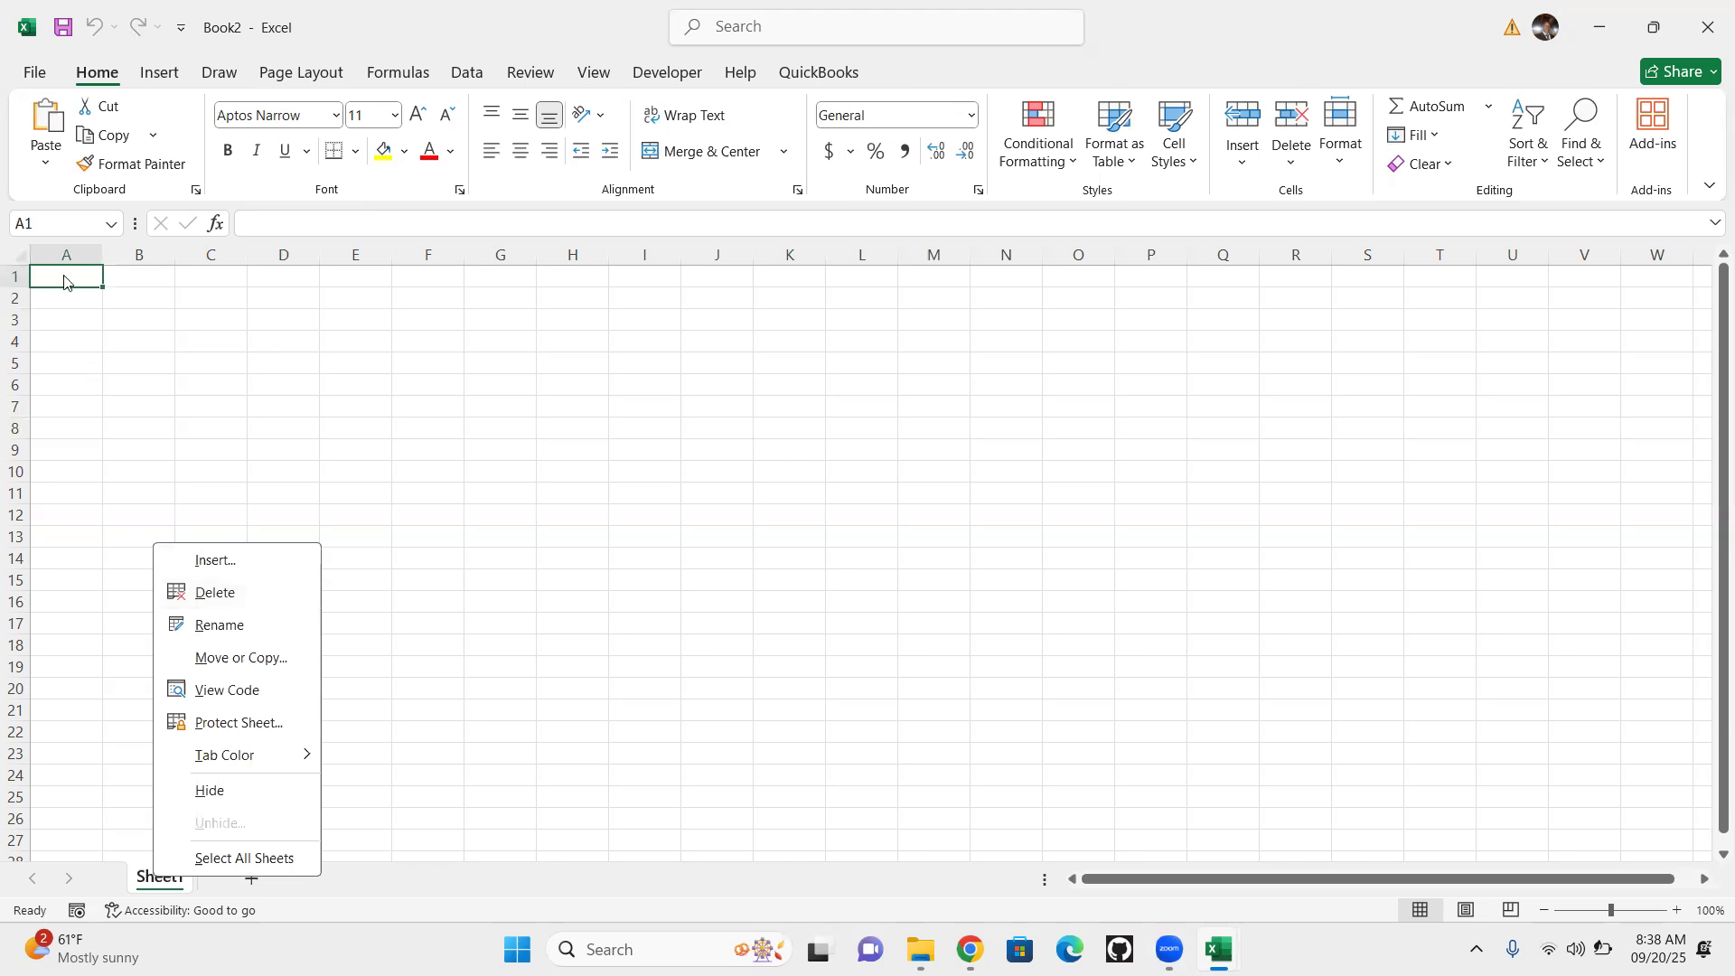
pyautogui.click(149, 887)
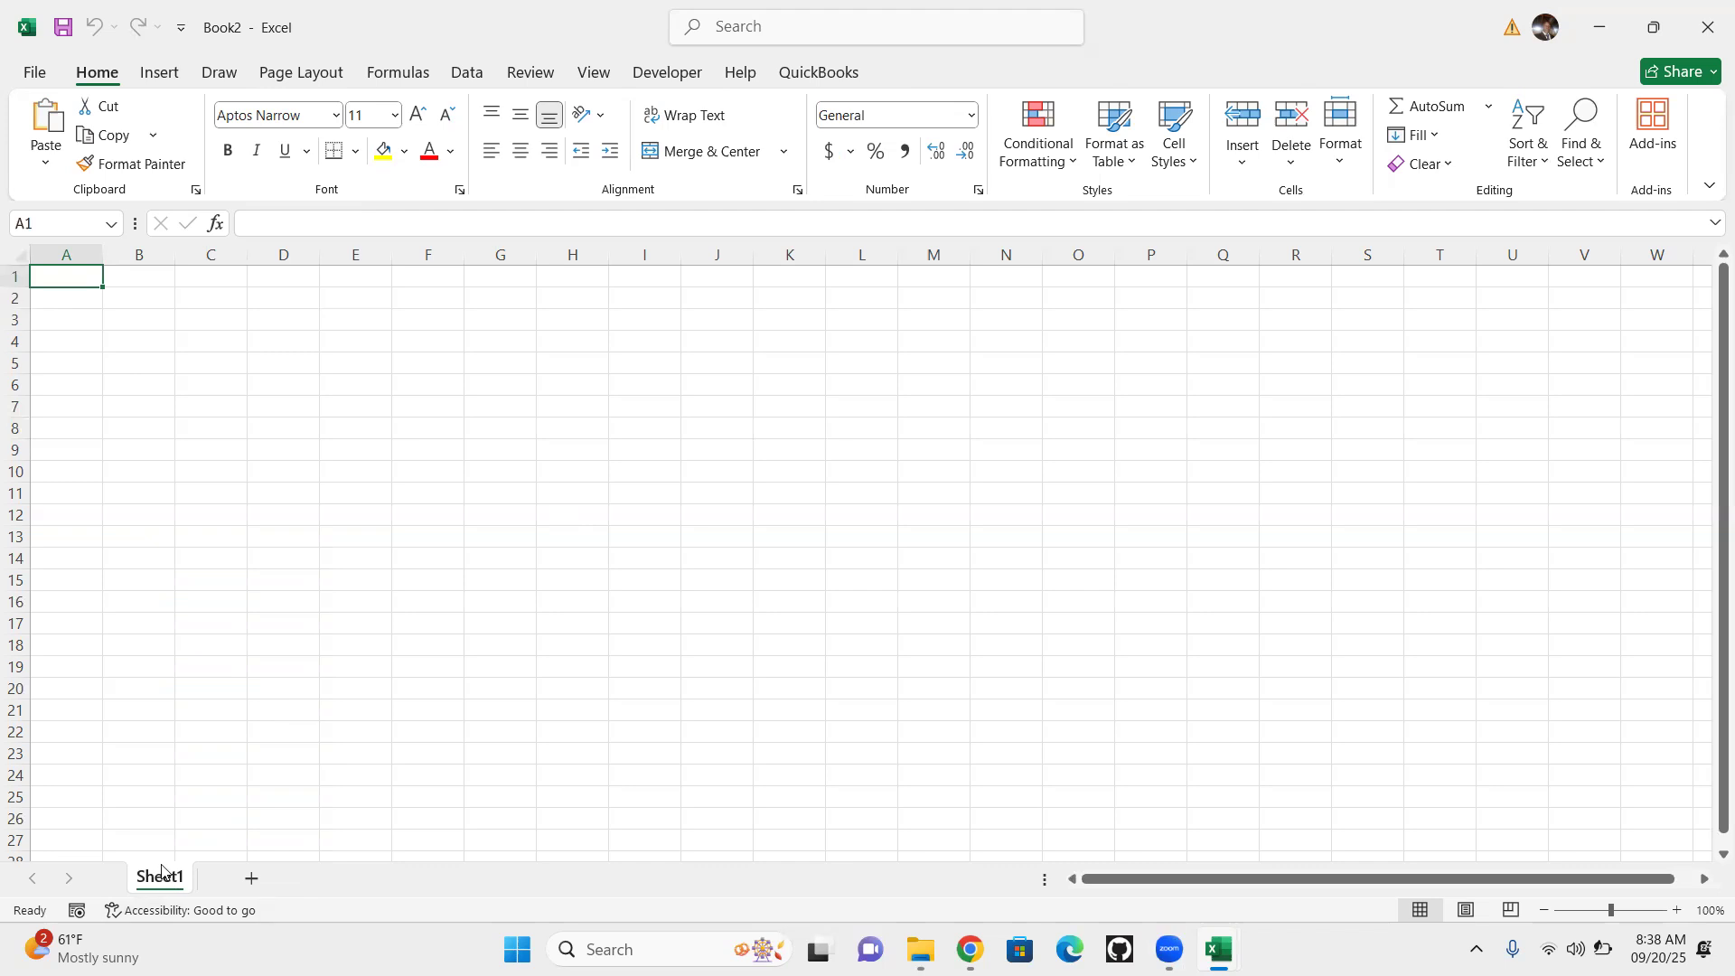
# Add a second worksheet to the workbook and delete Sheet1
pyautogui.click(248, 882)
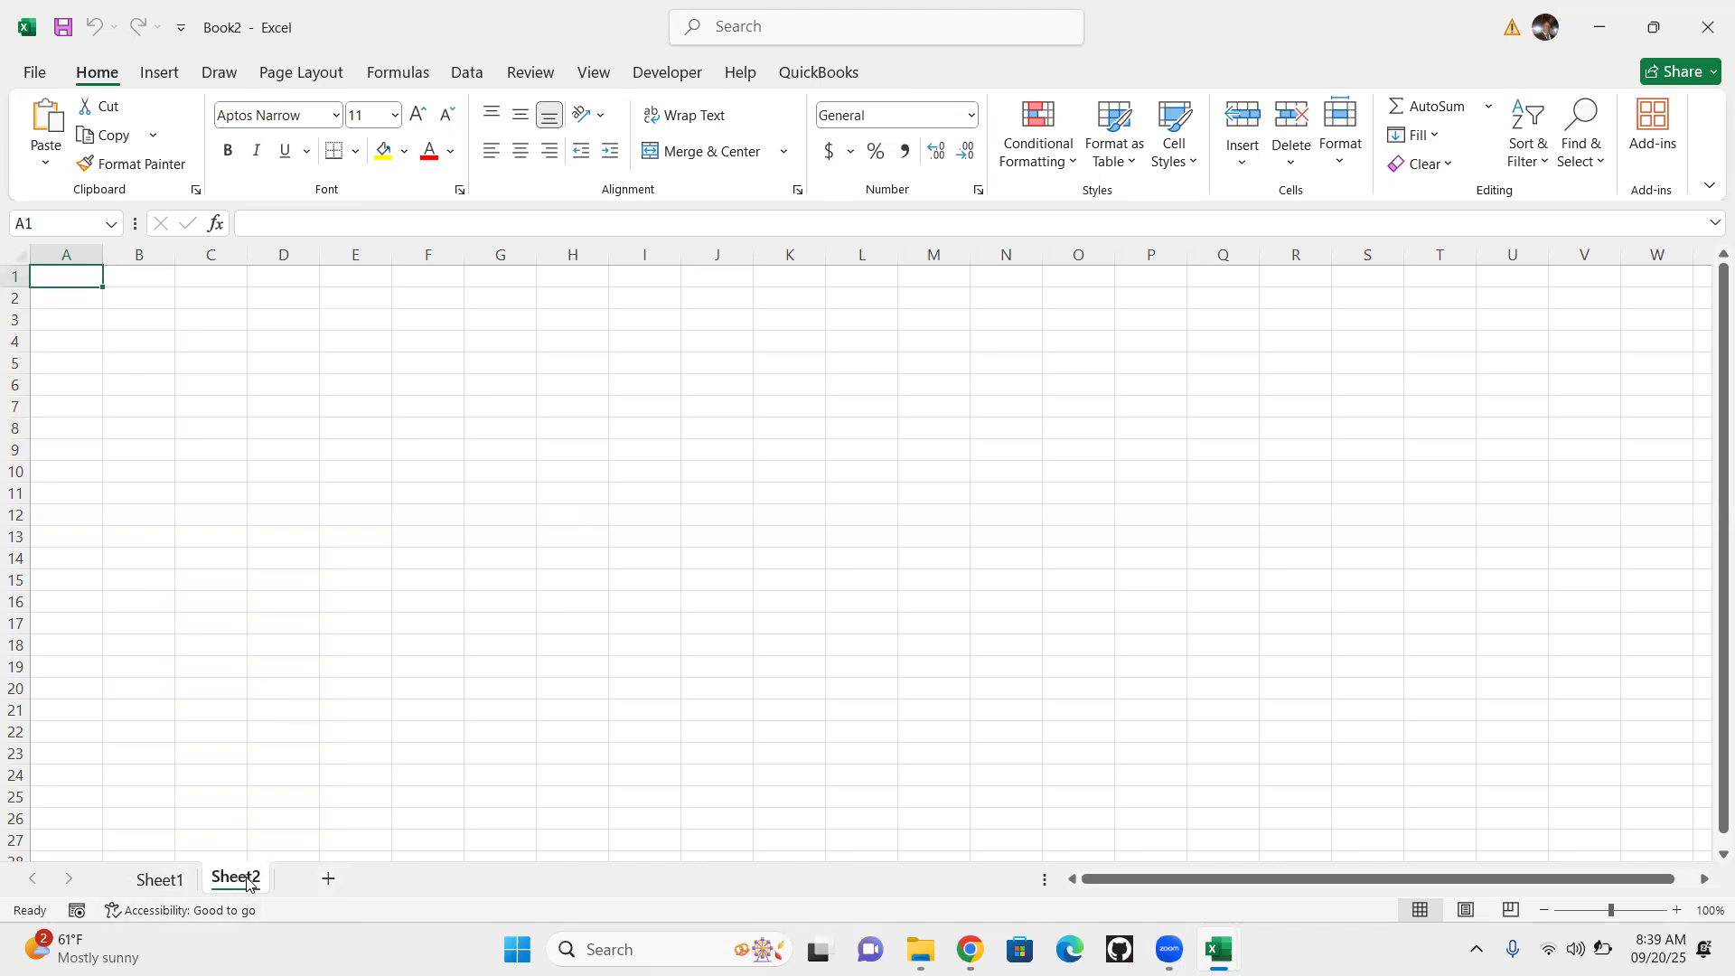
pyautogui.click(152, 881)
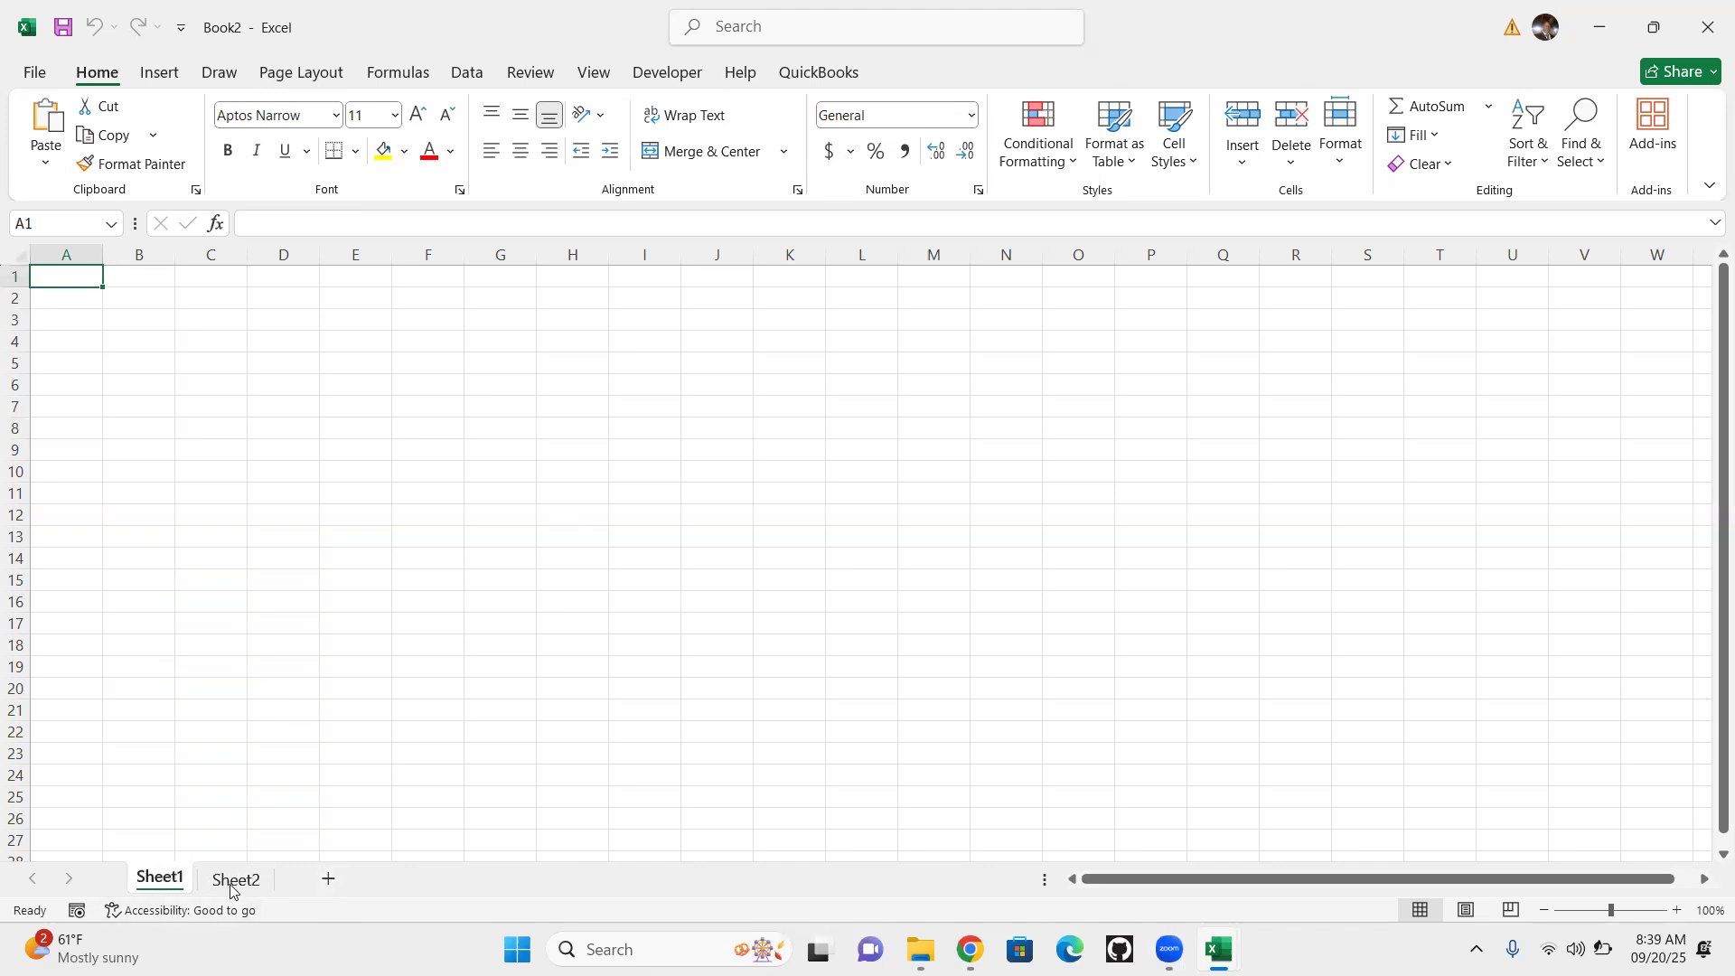
pyautogui.rightClick(154, 882)
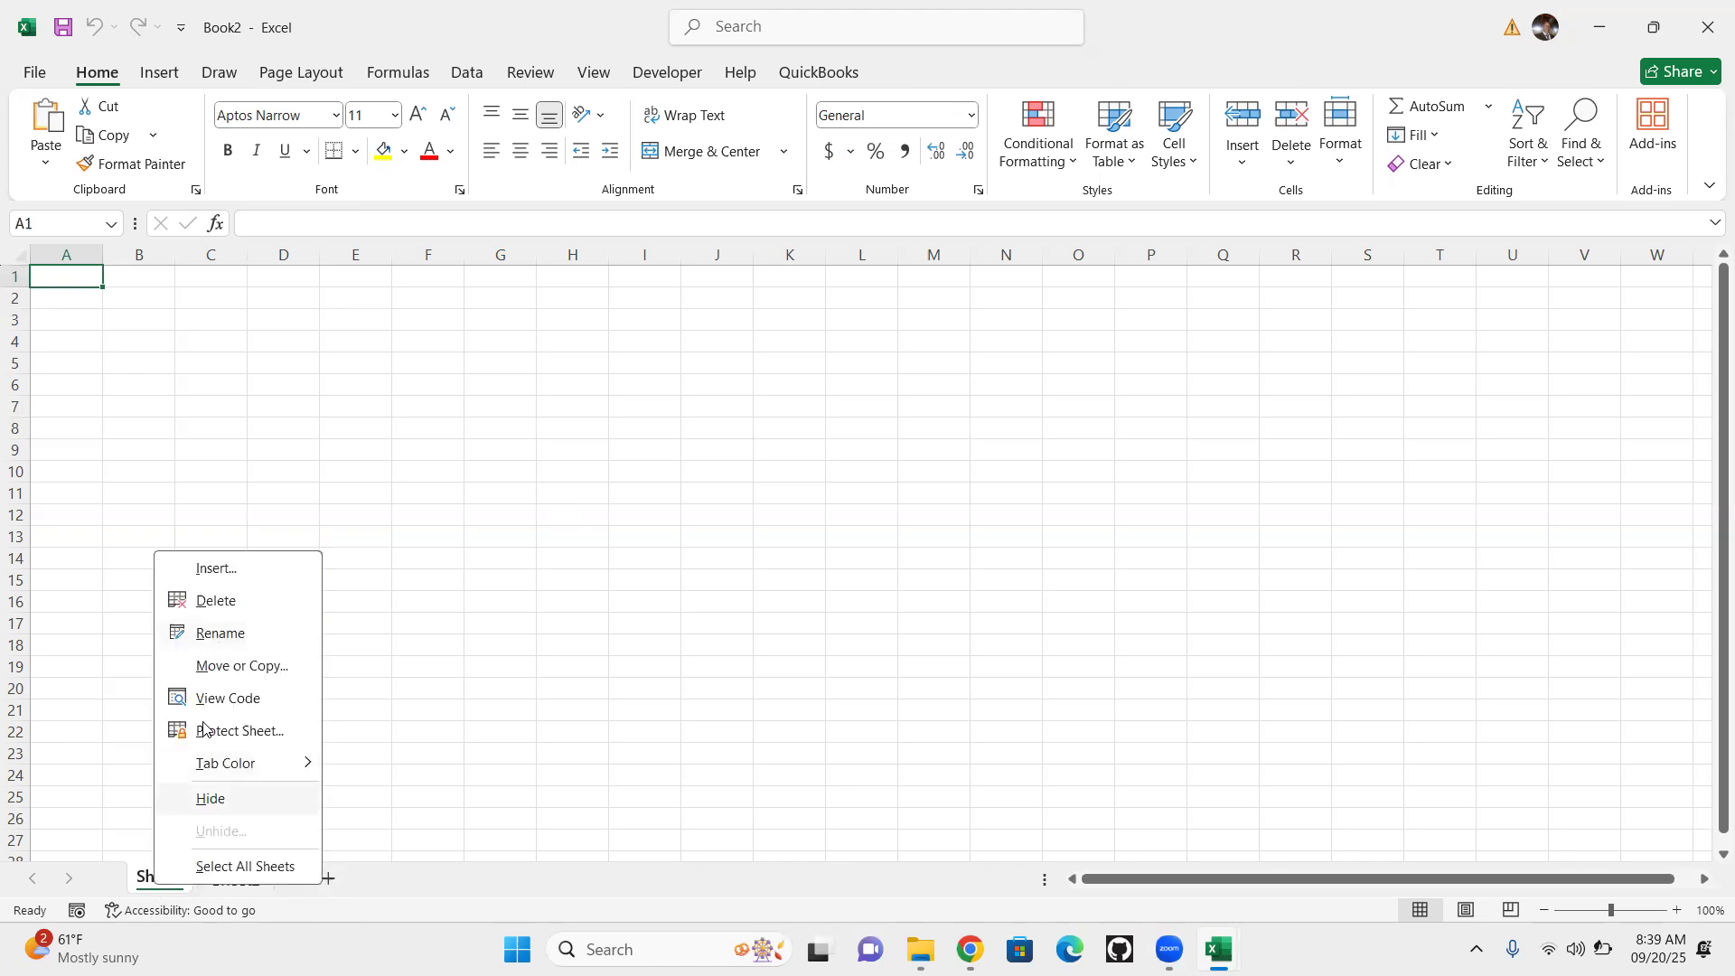
pyautogui.click(232, 600)
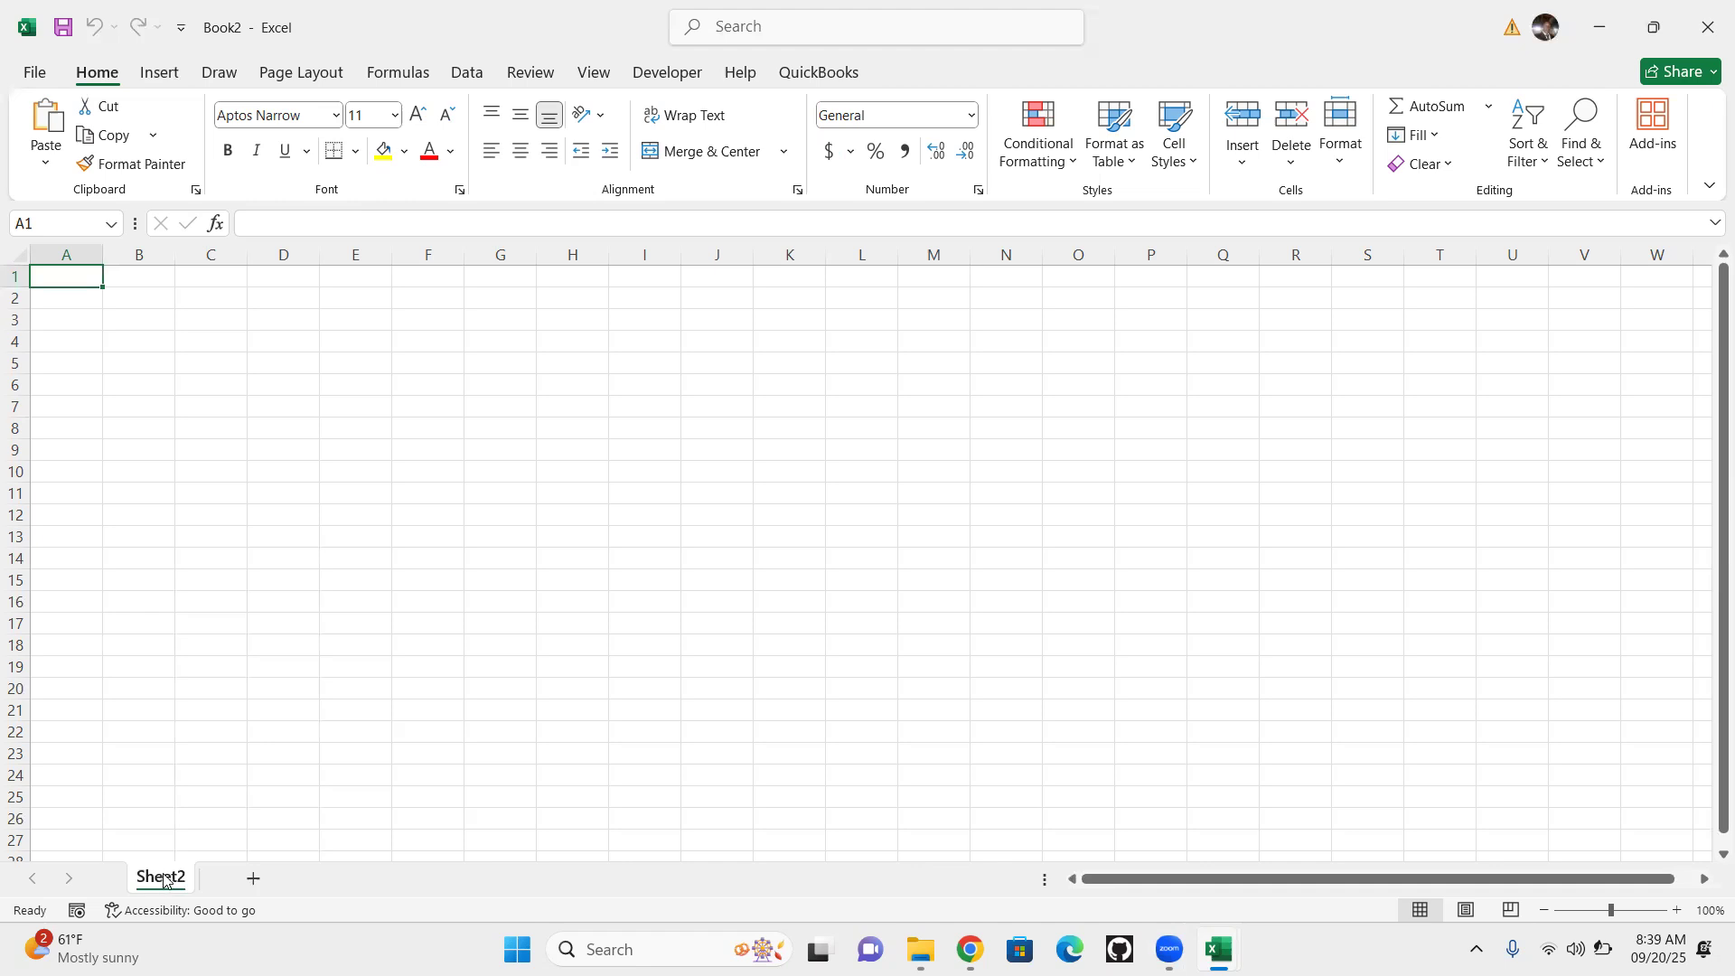
# Rename the remaining worksheet as Sheet1
pyautogui.rightClick(163, 882)
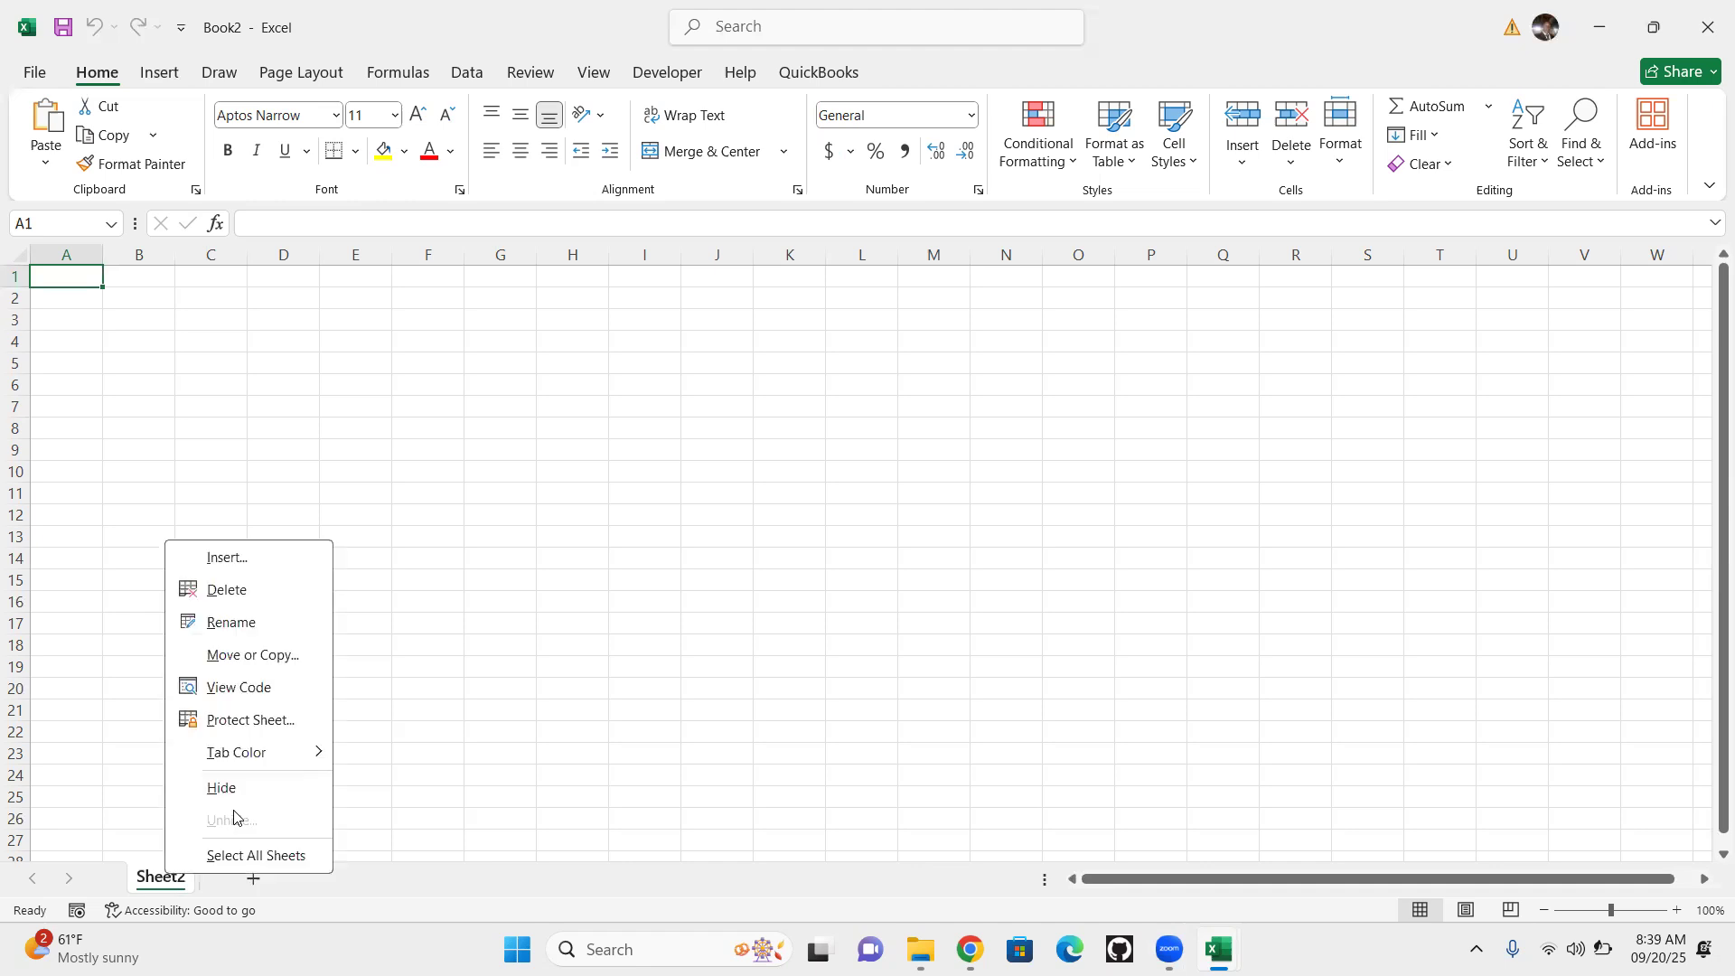
pyautogui.click(239, 621)
pyautogui.click(184, 881)
pyautogui.press('BackSpace')
pyautogui.write('1')
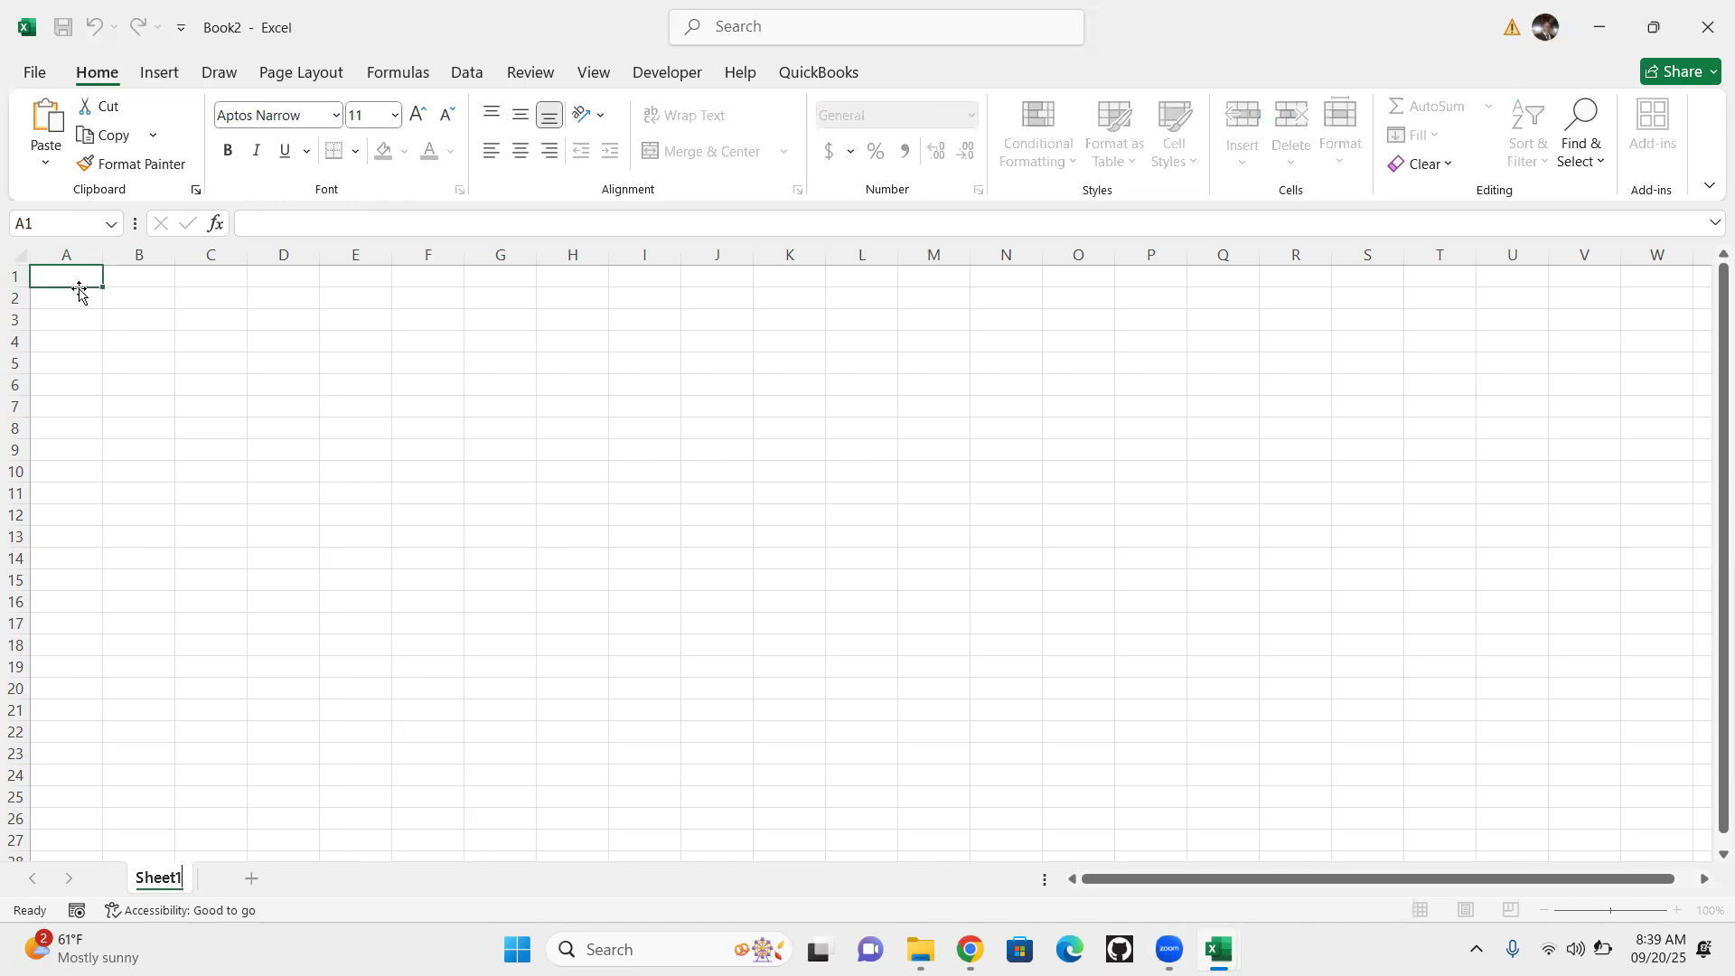
# Enter the heading "TYEPES OF VEHICLE" in cell B1 and autofit column B to its text
pyautogui.click(138, 279)
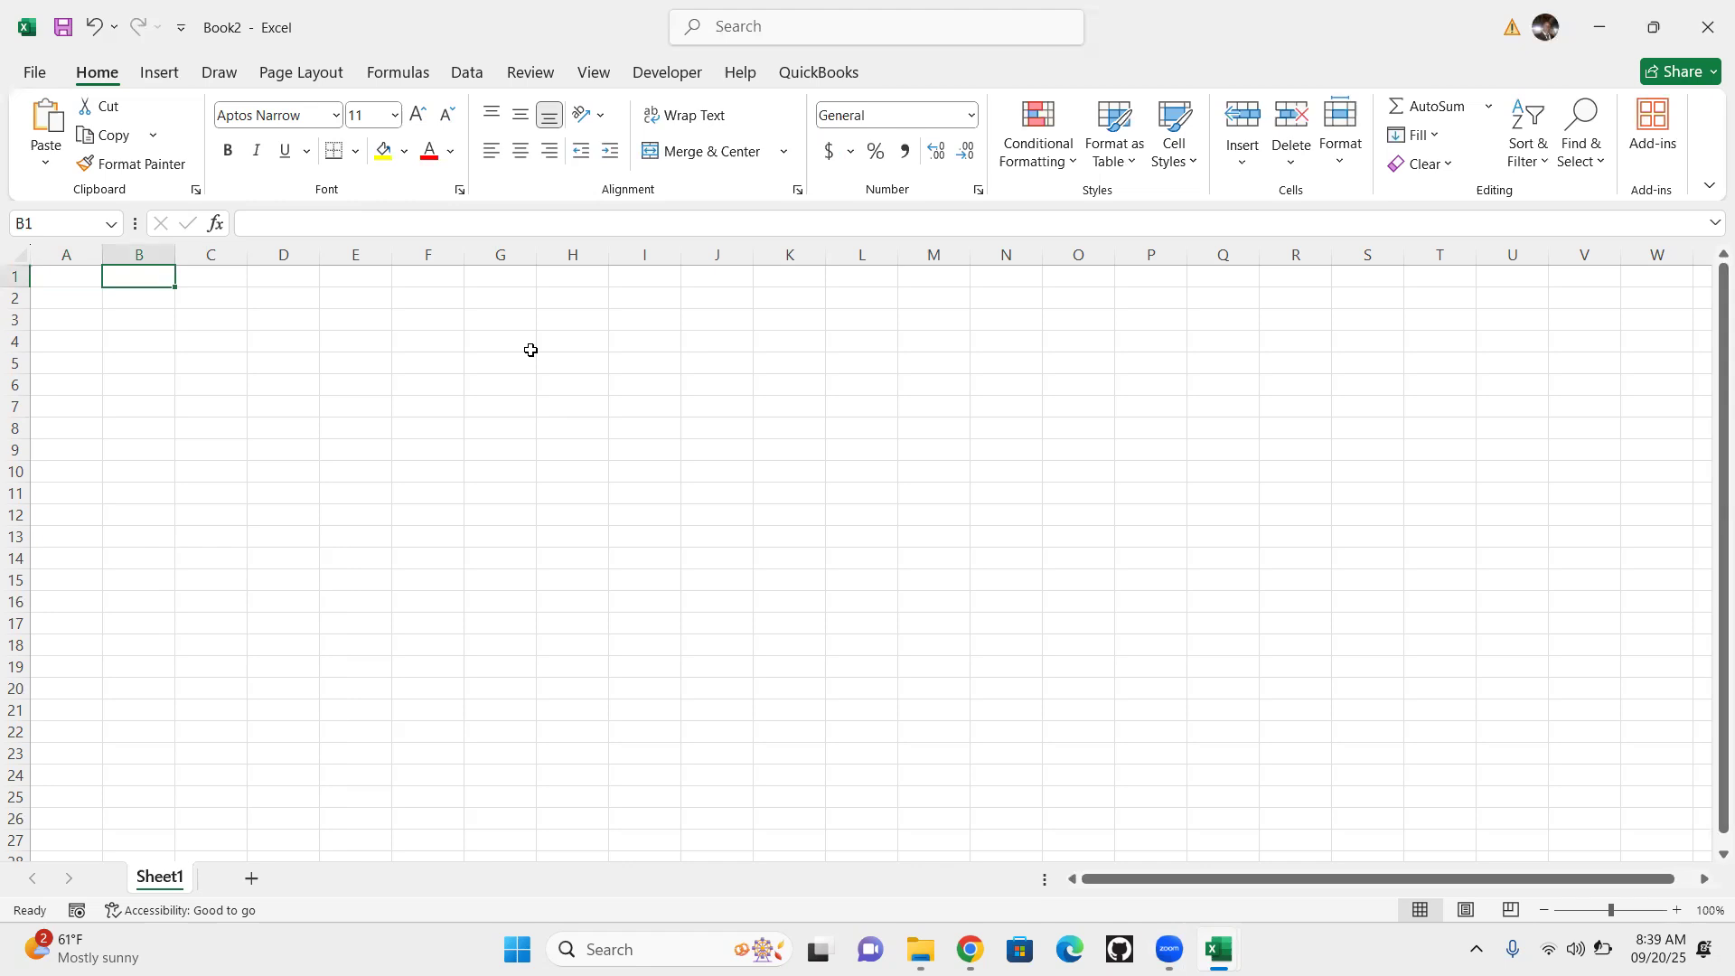
pyautogui.write('TYE')
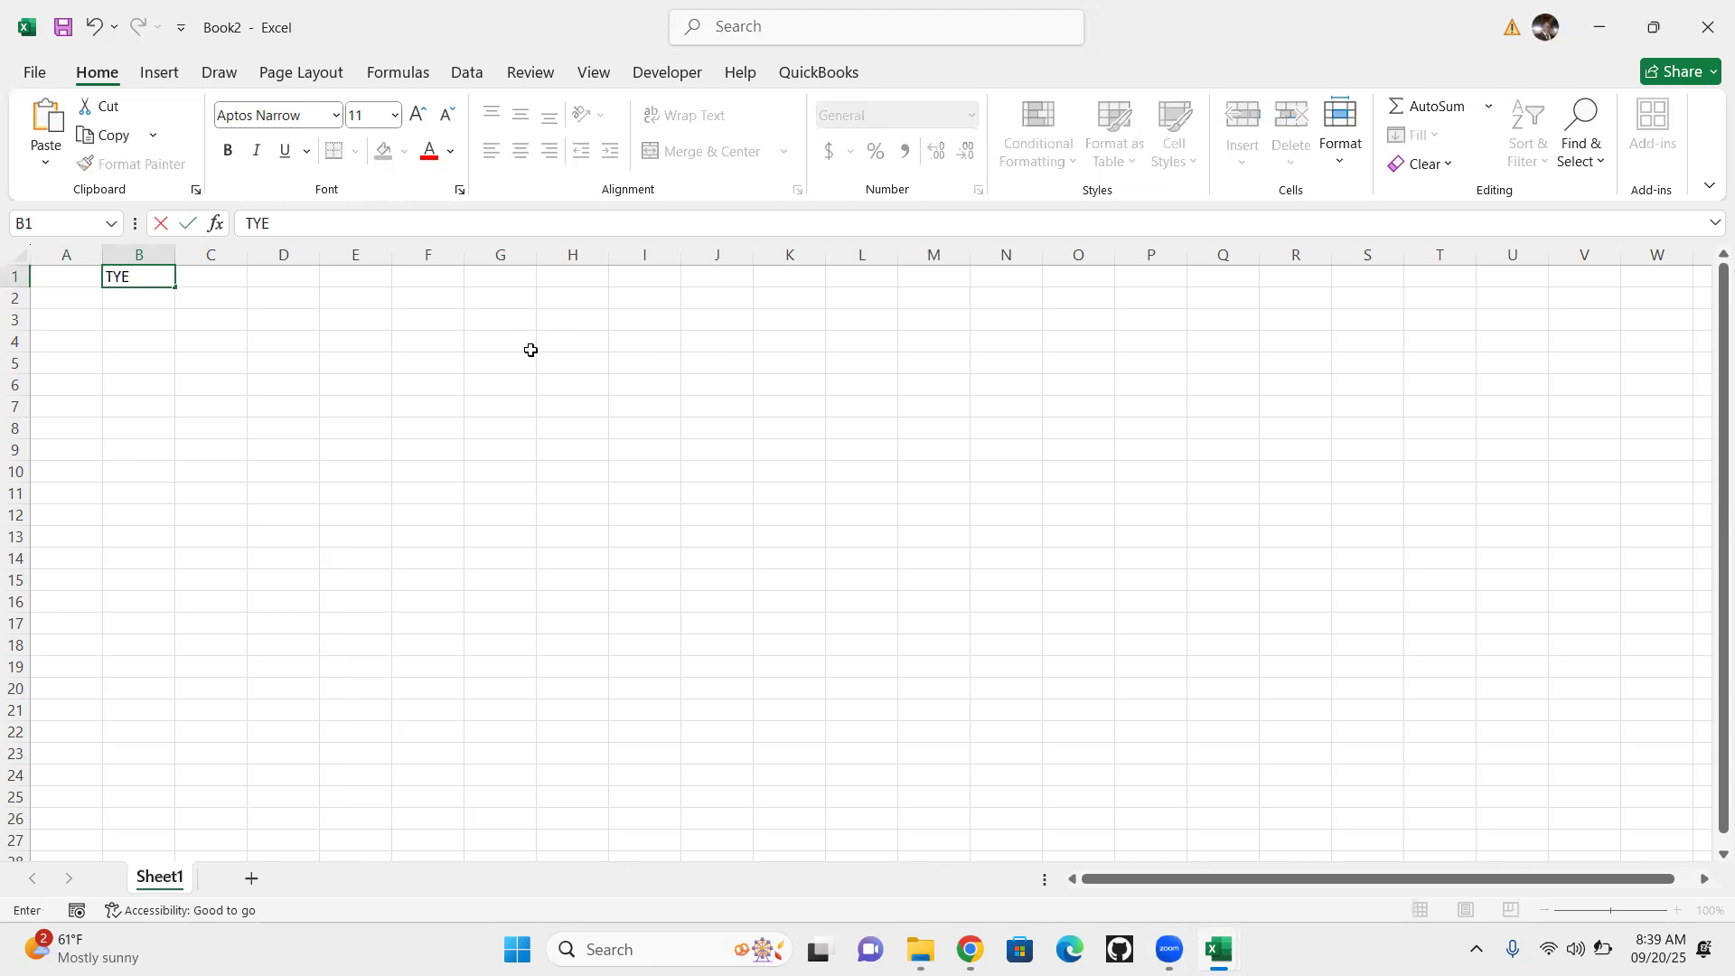
pyautogui.write('PES OF VEHICLE')
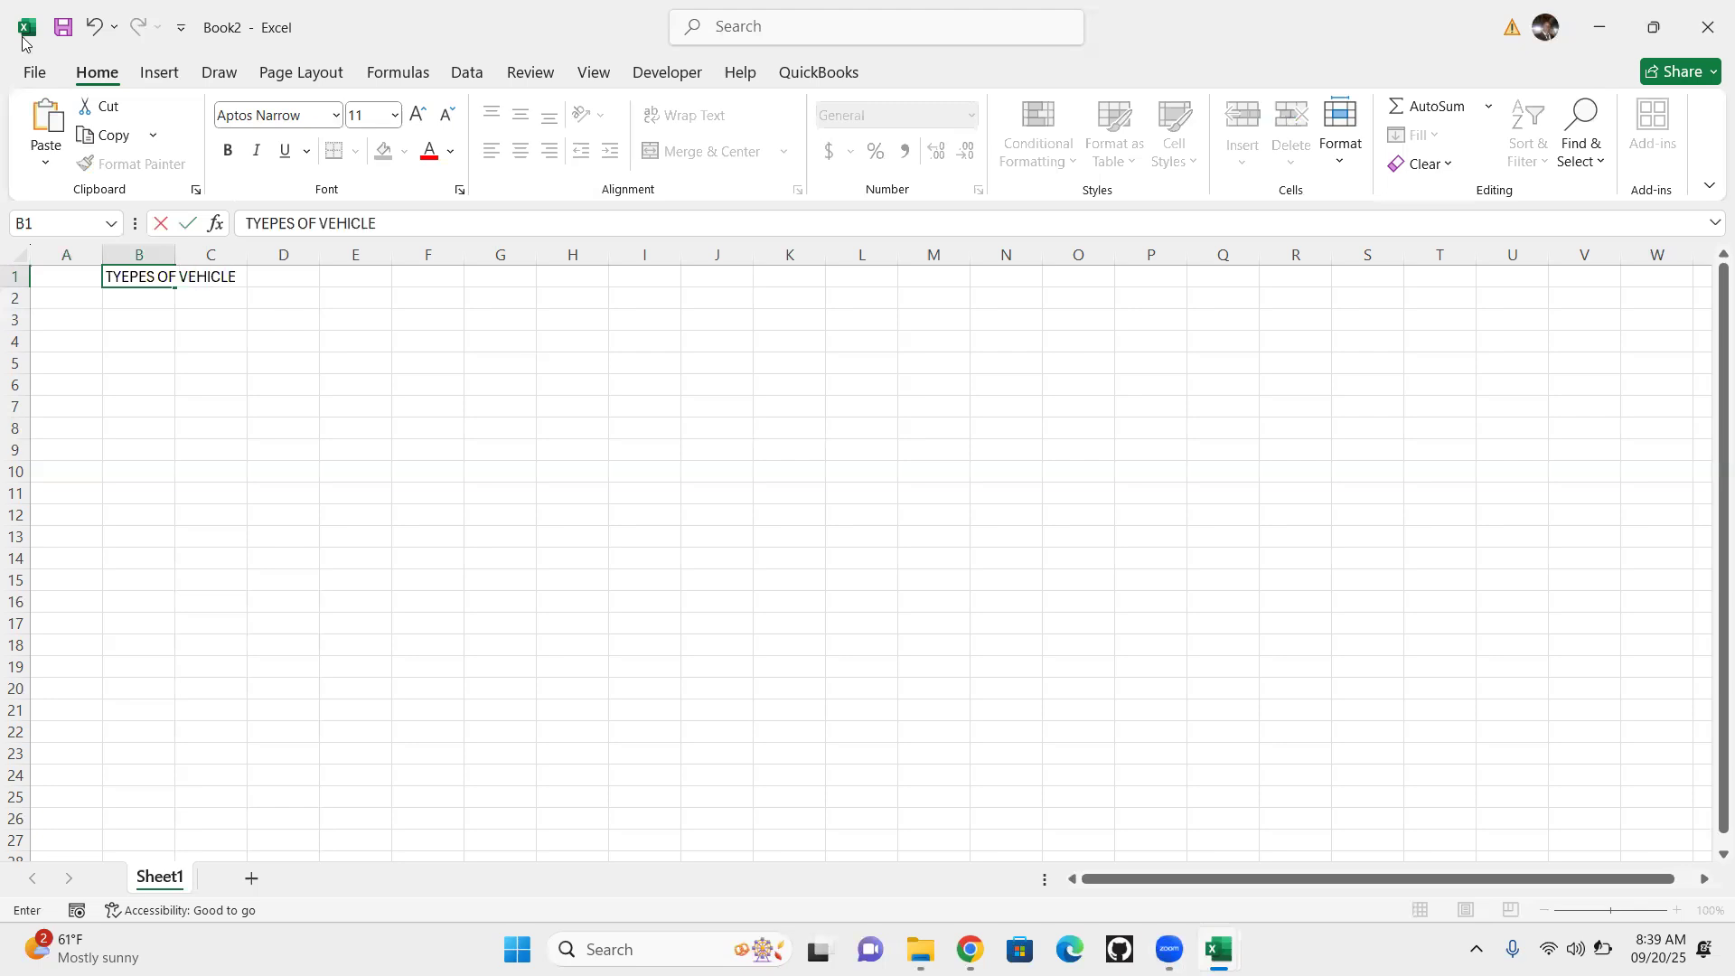
pyautogui.click(306, 383)
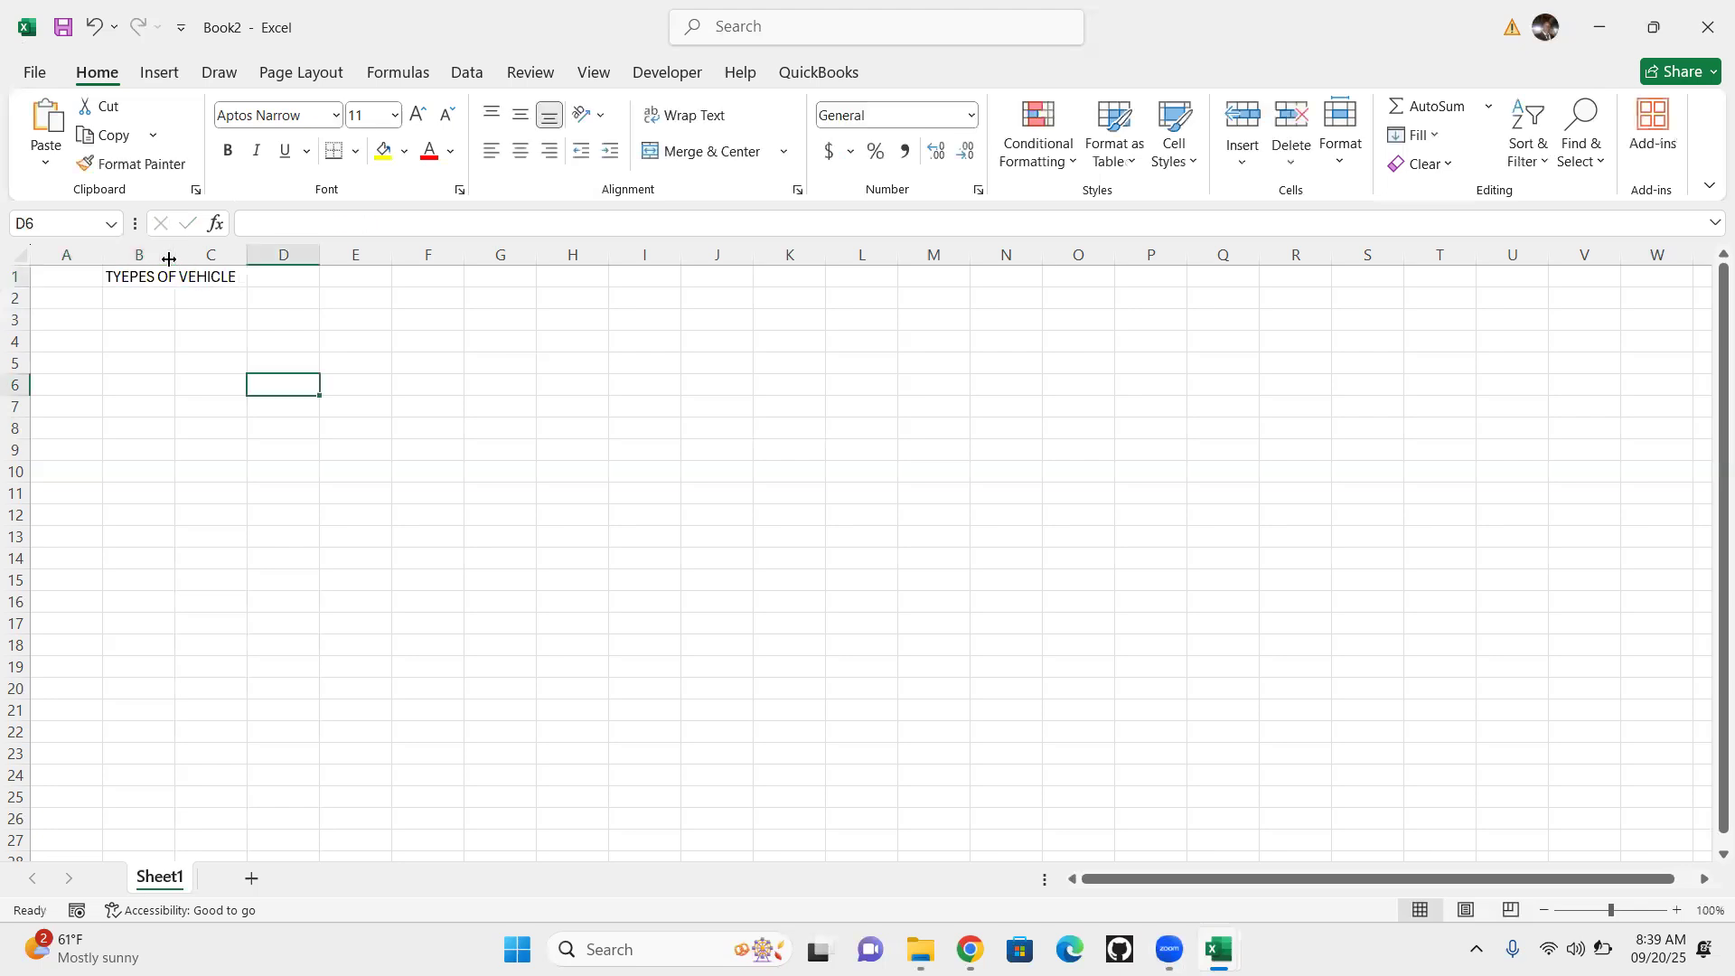
pyautogui.click(21, 253)
pyautogui.doubleClick(175, 254)
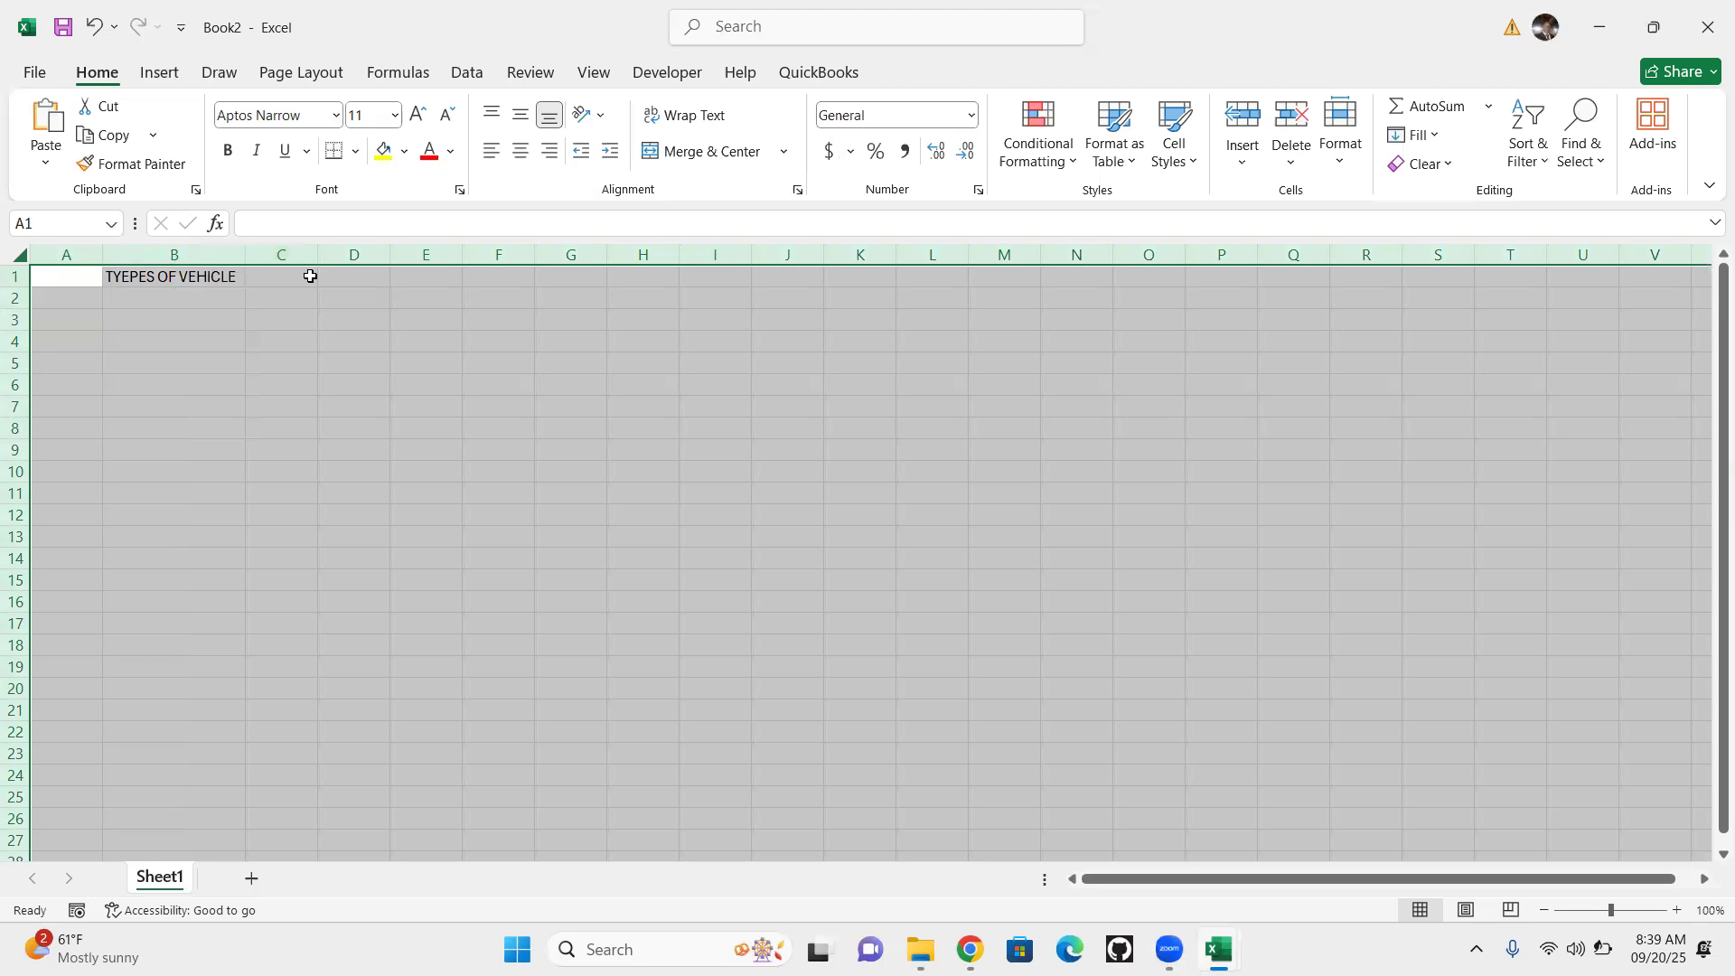
# Enter the heading "DAY 1 PRESENT" in cell C1
pyautogui.click(281, 278)
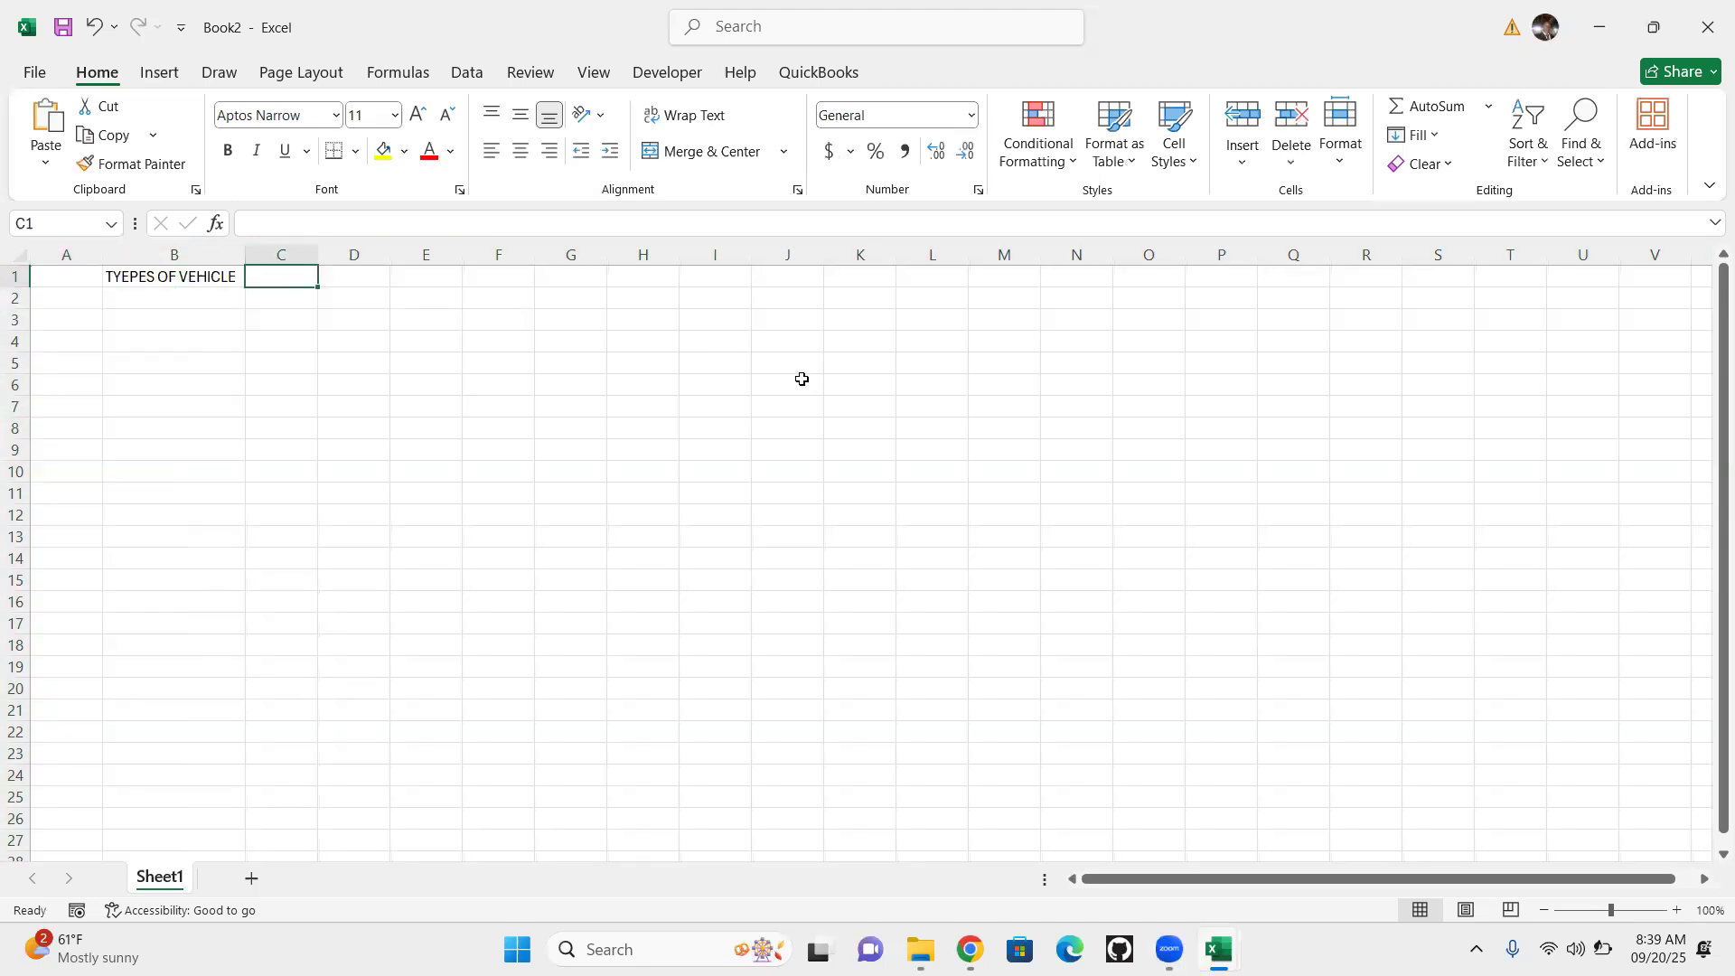
pyautogui.write('DAY')
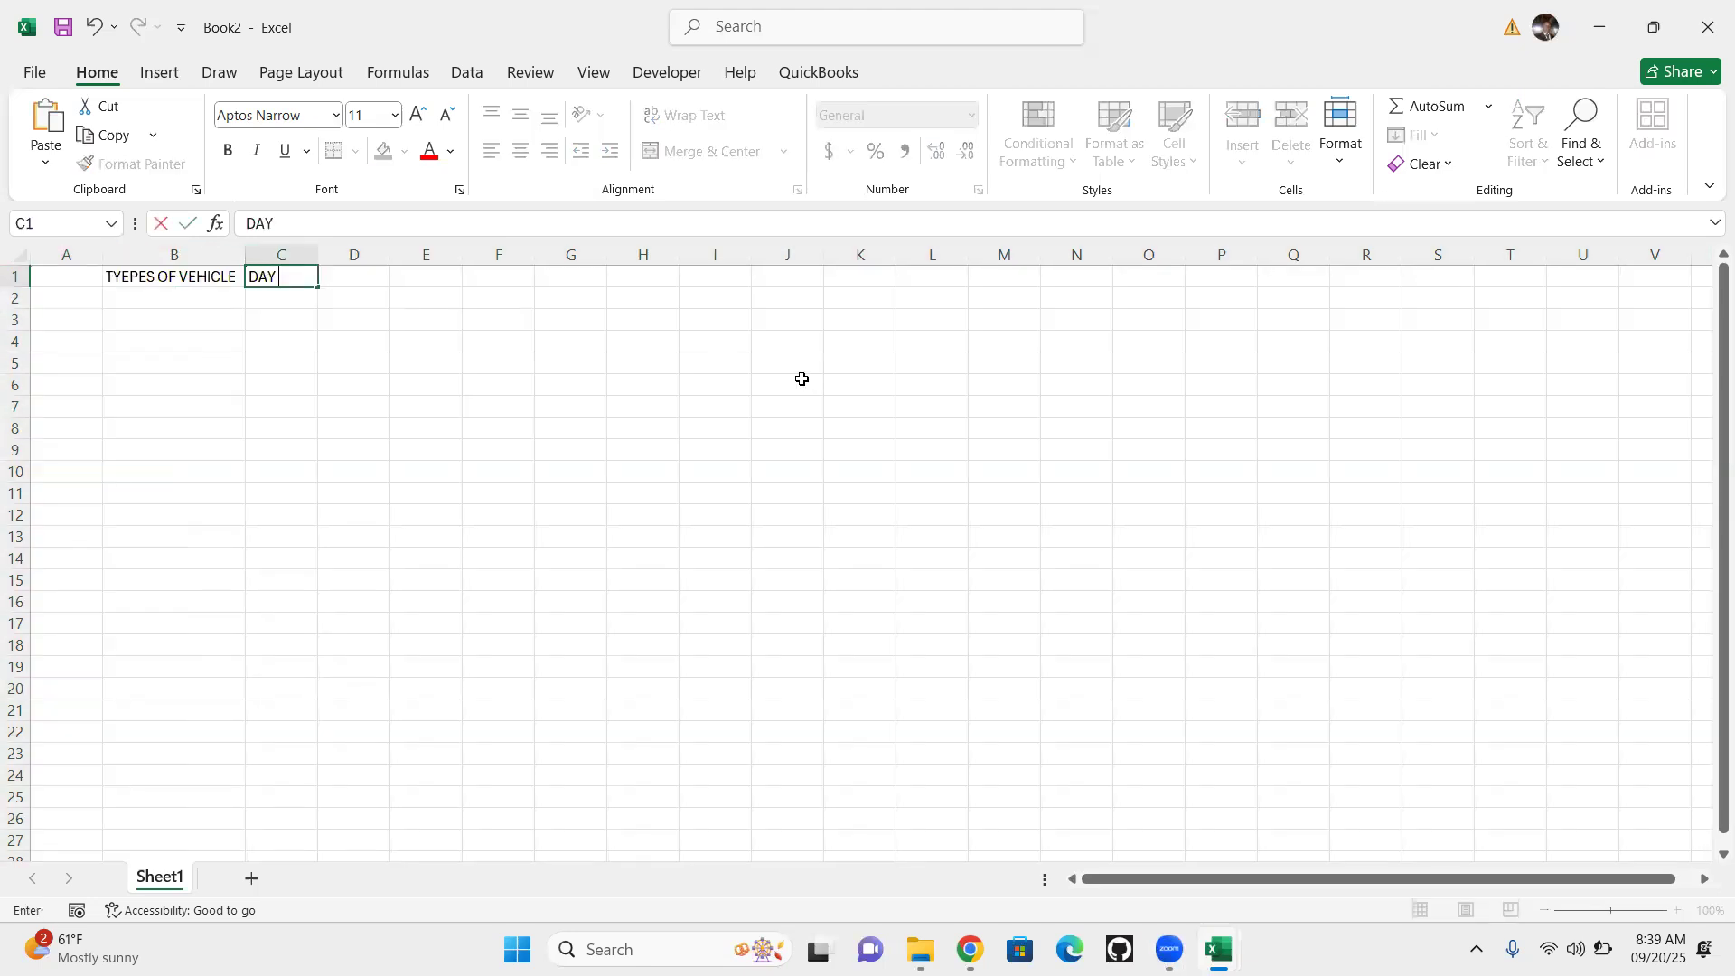
pyautogui.write(' 1 PRESENR')
pyautogui.press('BackSpace')
pyautogui.write('T')
pyautogui.click(512, 447)
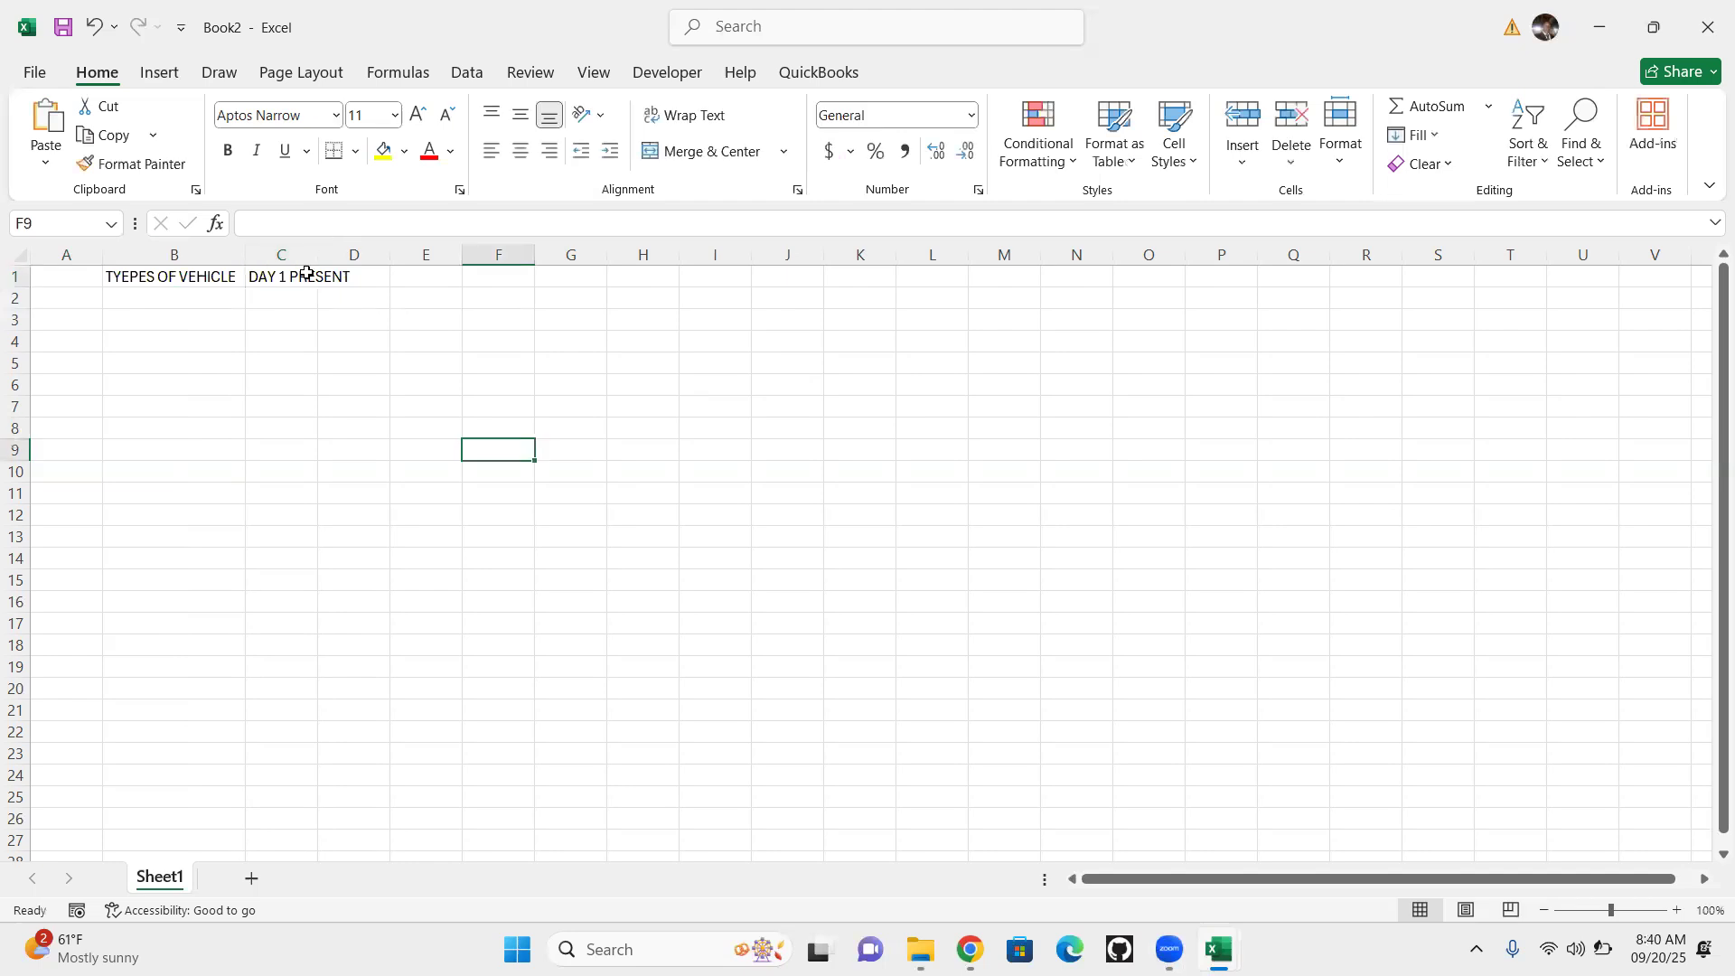
# Copy the heading text in cell C1 and autofit column C to its content
pyautogui.click(323, 275)
pyautogui.doubleClick(323, 275)
pyautogui.doubleClick(291, 276)
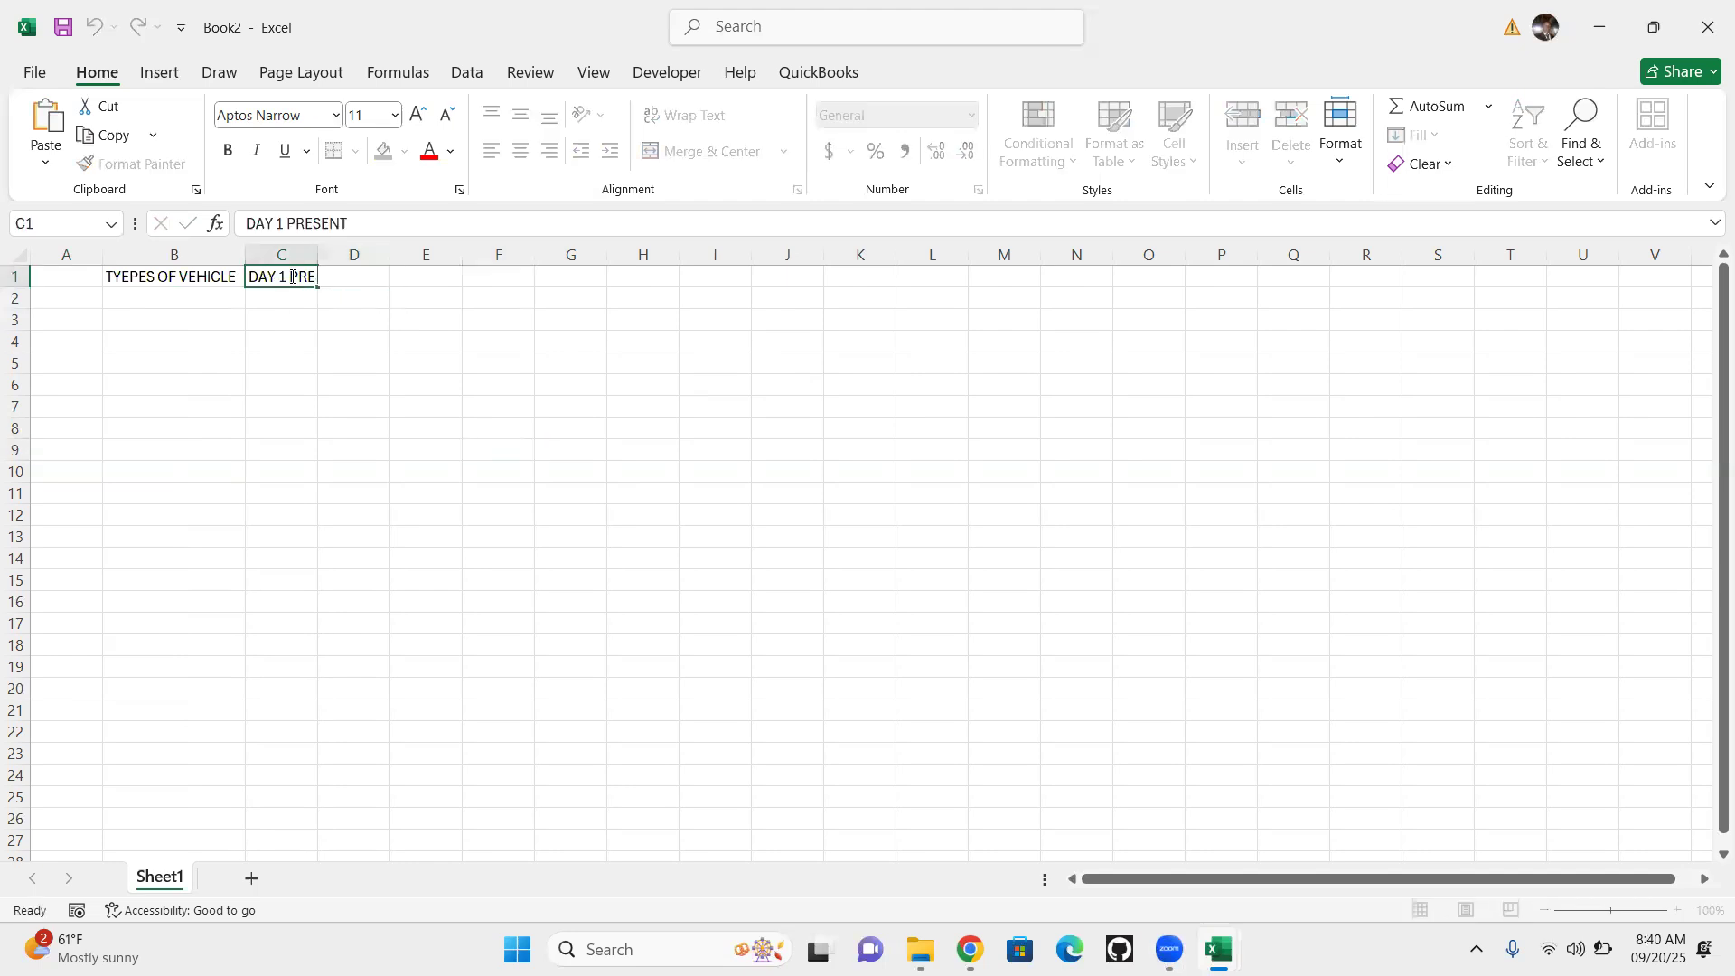
pyautogui.moveTo(249, 277); pyautogui.dragTo(401, 301)
pyautogui.hotkey('ctrl', 'c')
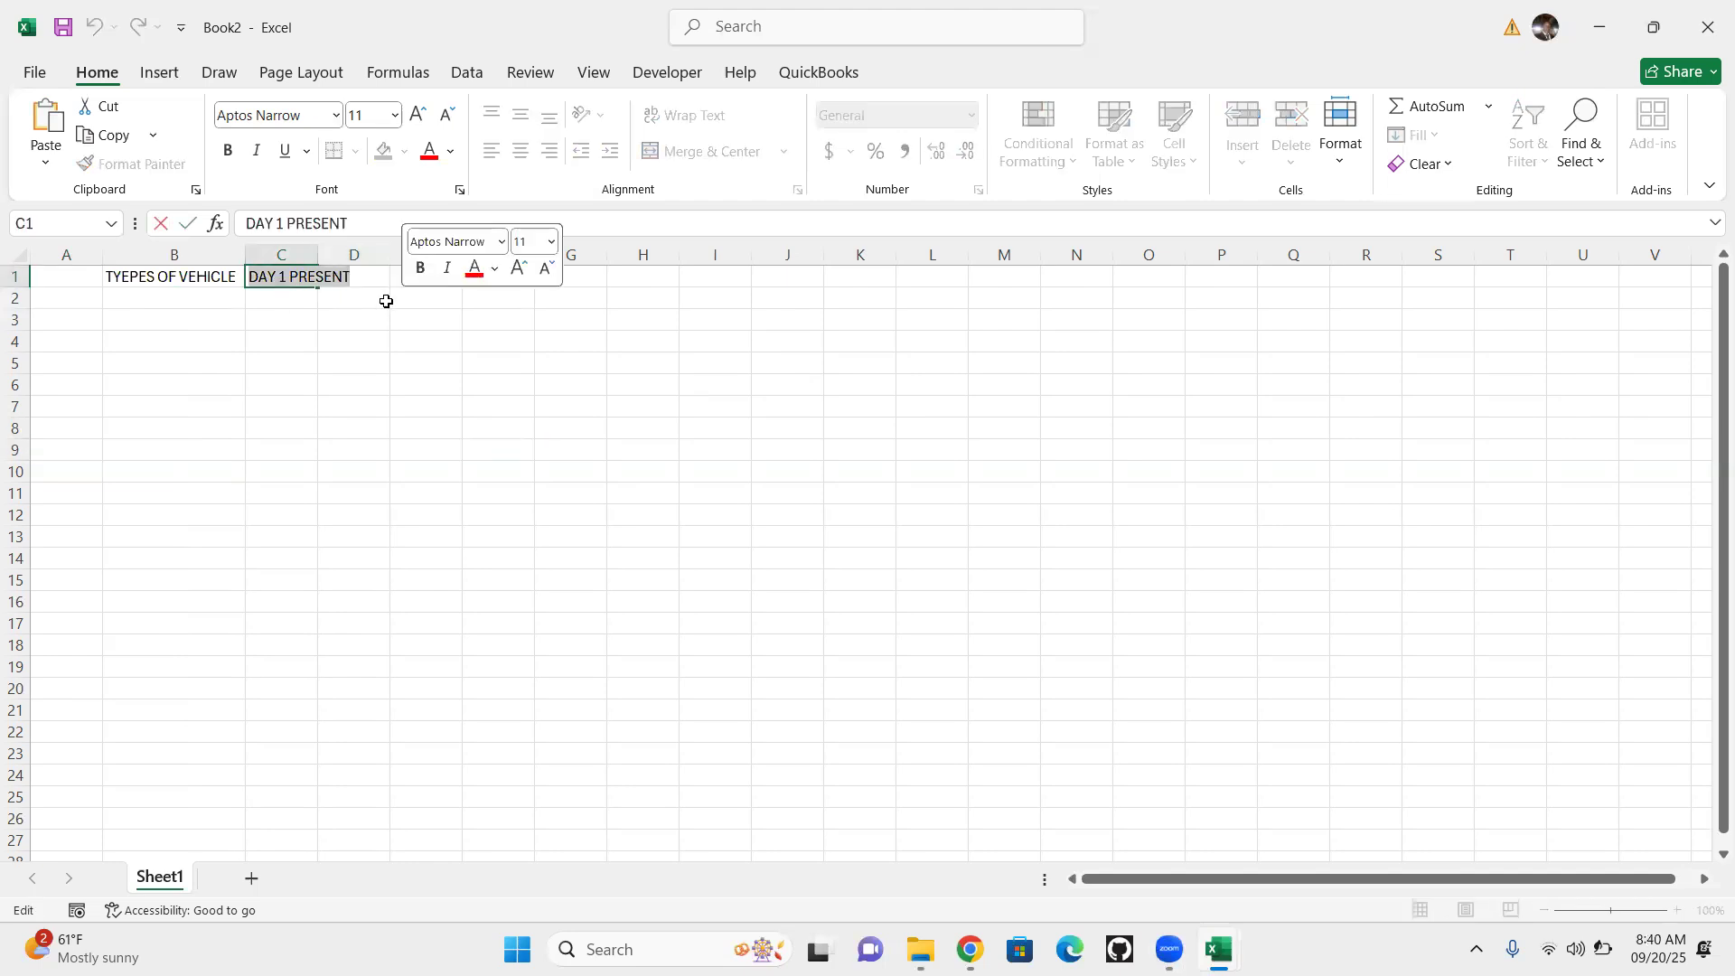
pyautogui.click(318, 253)
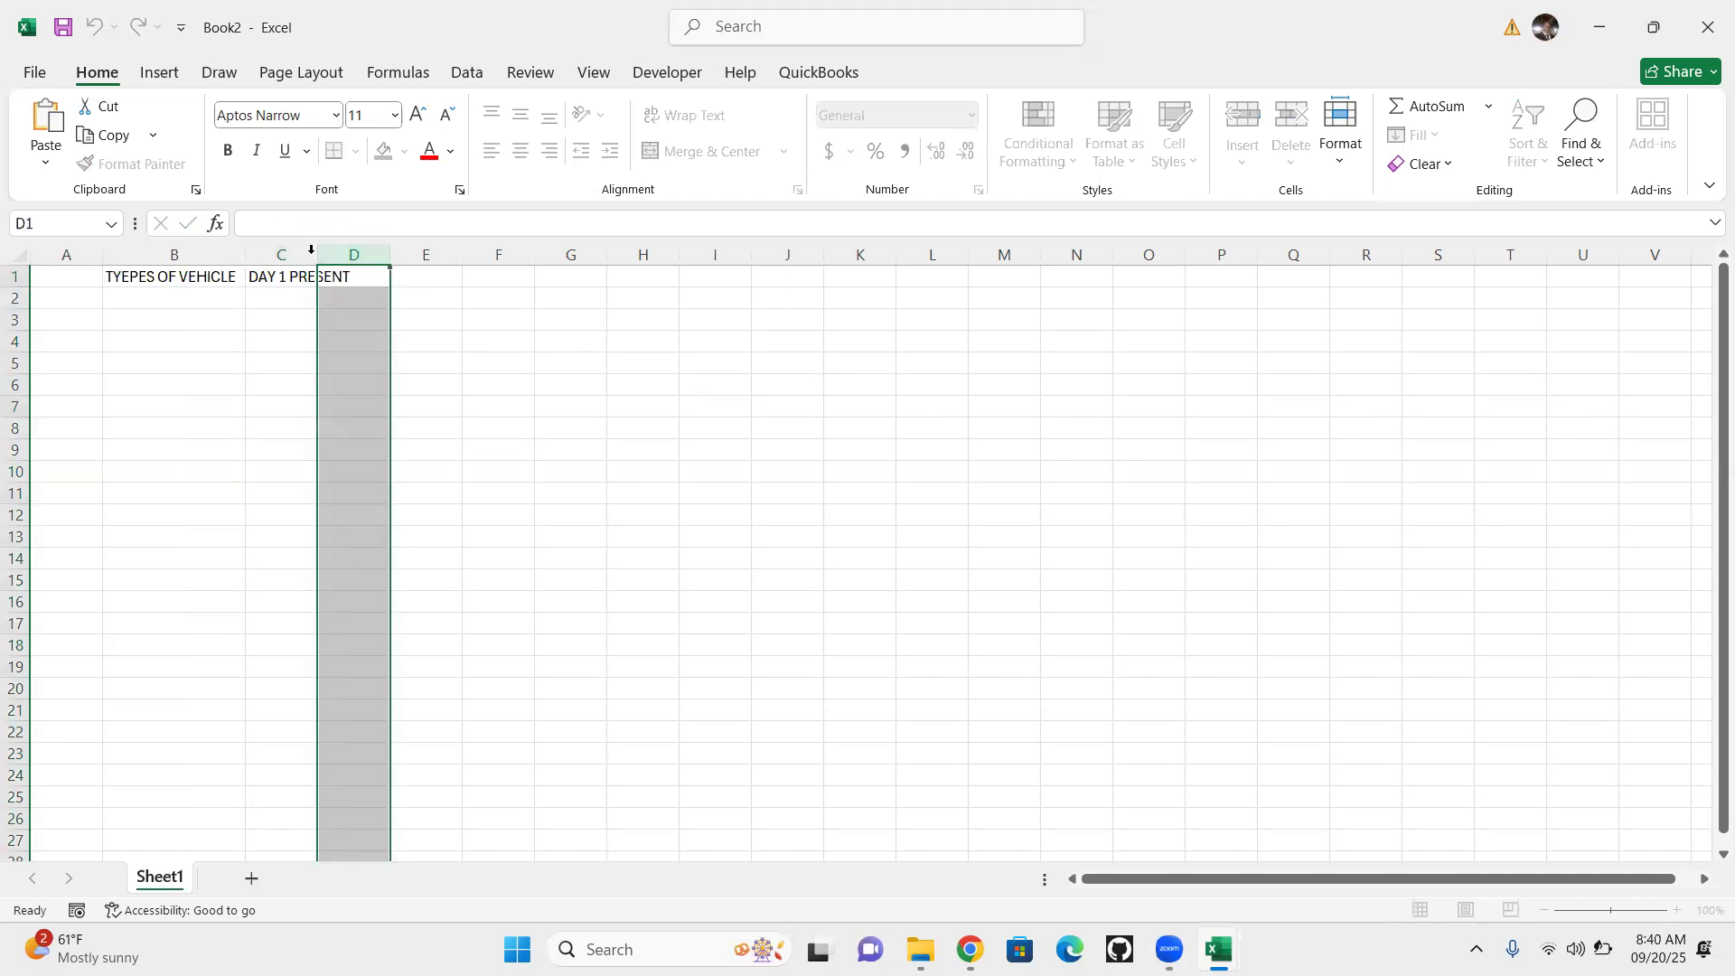
pyautogui.doubleClick(317, 253)
# Paste the copied heading into cell D1 and change it to "DAY 2 PRESENT"
pyautogui.doubleClick(366, 275)
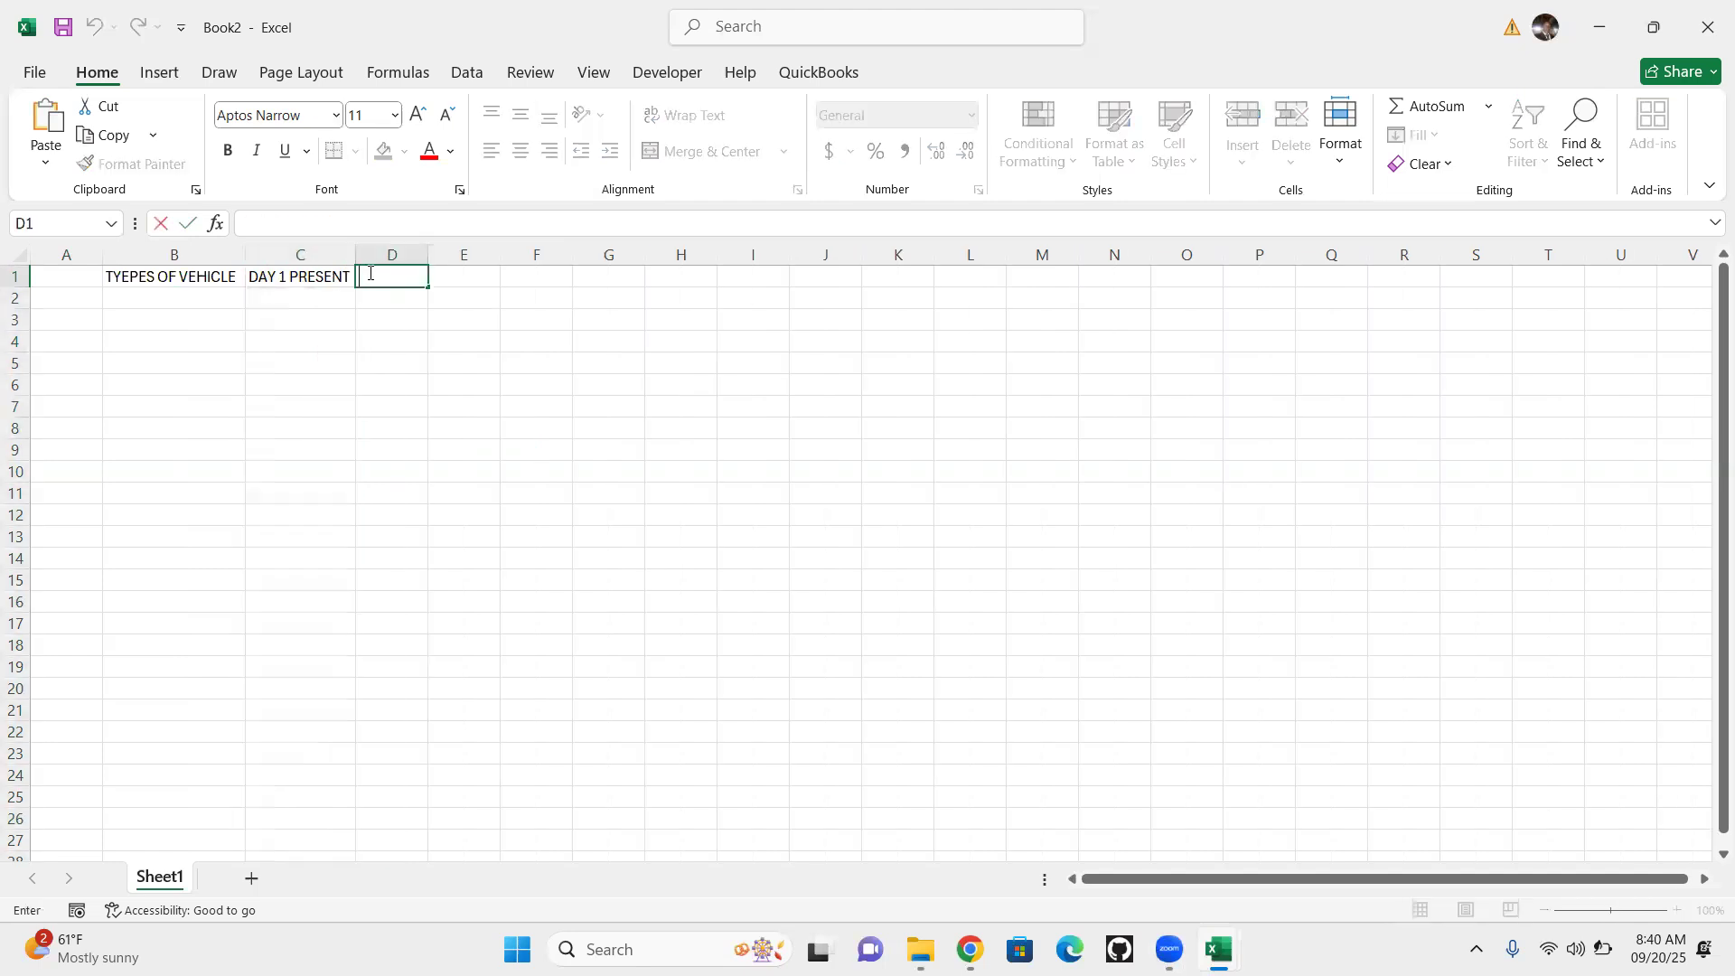
pyautogui.hotkey('ctrl', 'v')
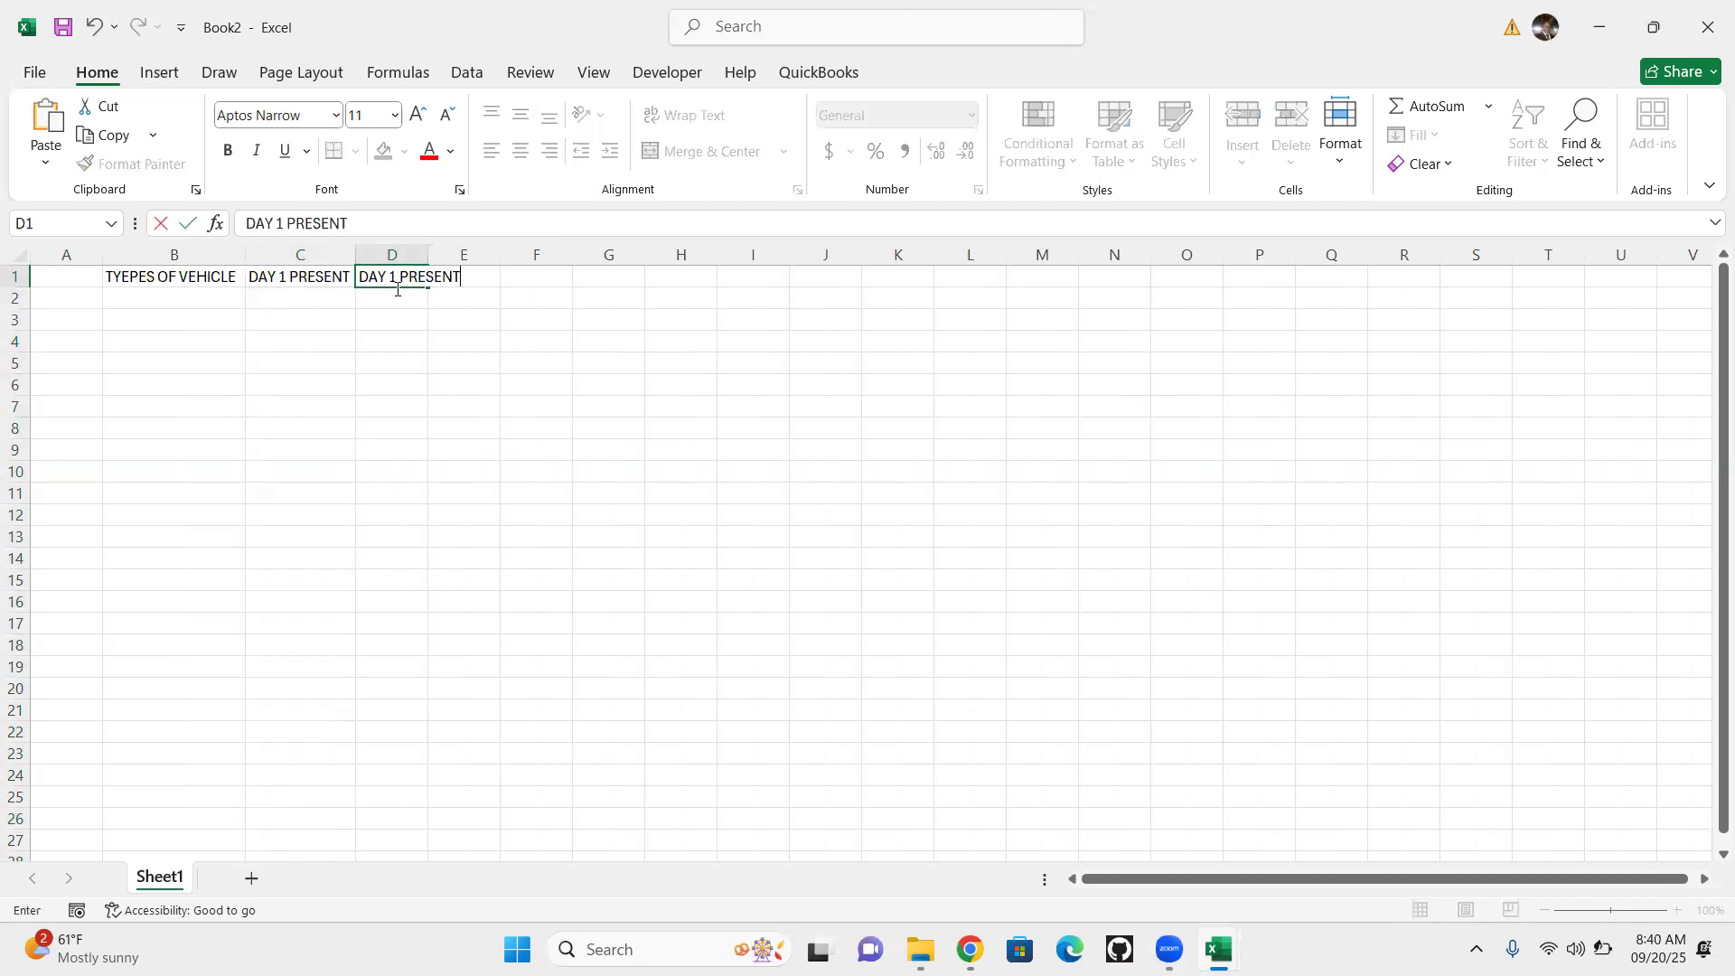
pyautogui.press('BackSpace')
pyautogui.write('2')
pyautogui.click(459, 340)
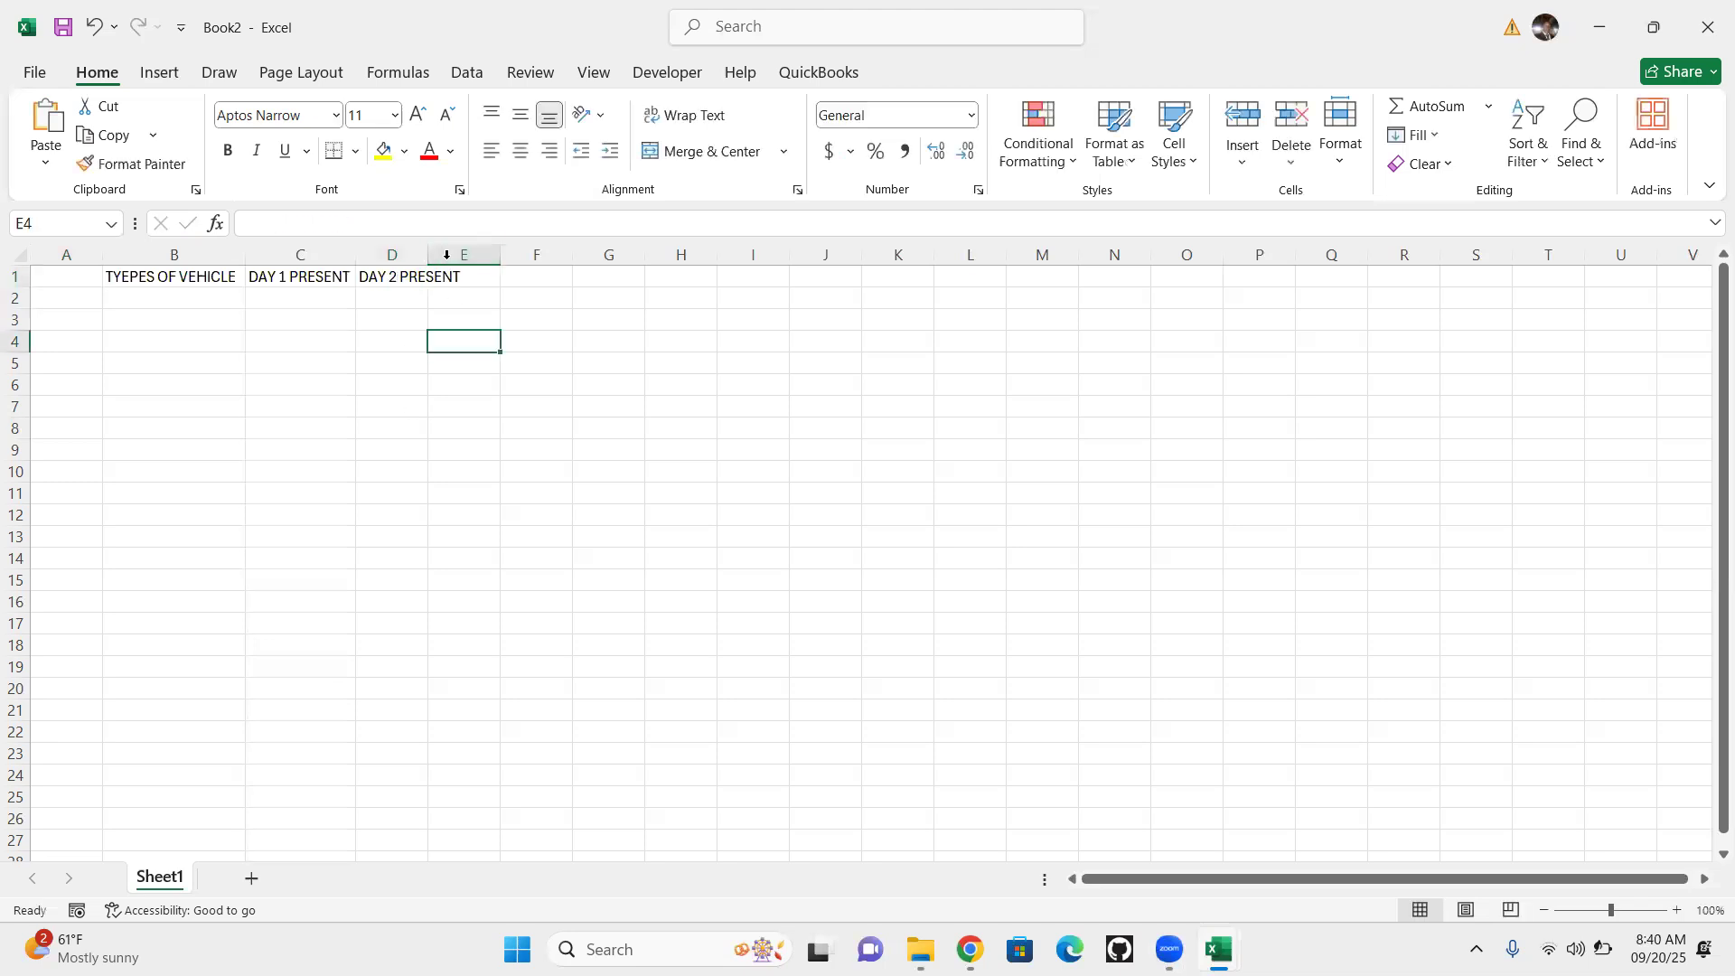
# Paste the copied heading into cell E1, change it to "DAY 3 PRESENT", and widen columns D and E to fit their headings
pyautogui.moveTo(428, 255); pyautogui.dragTo(466, 255)
pyautogui.press('Up')
pyautogui.press('Up')
pyautogui.press('Up')
pyautogui.hotkey('ctrl', 'v')
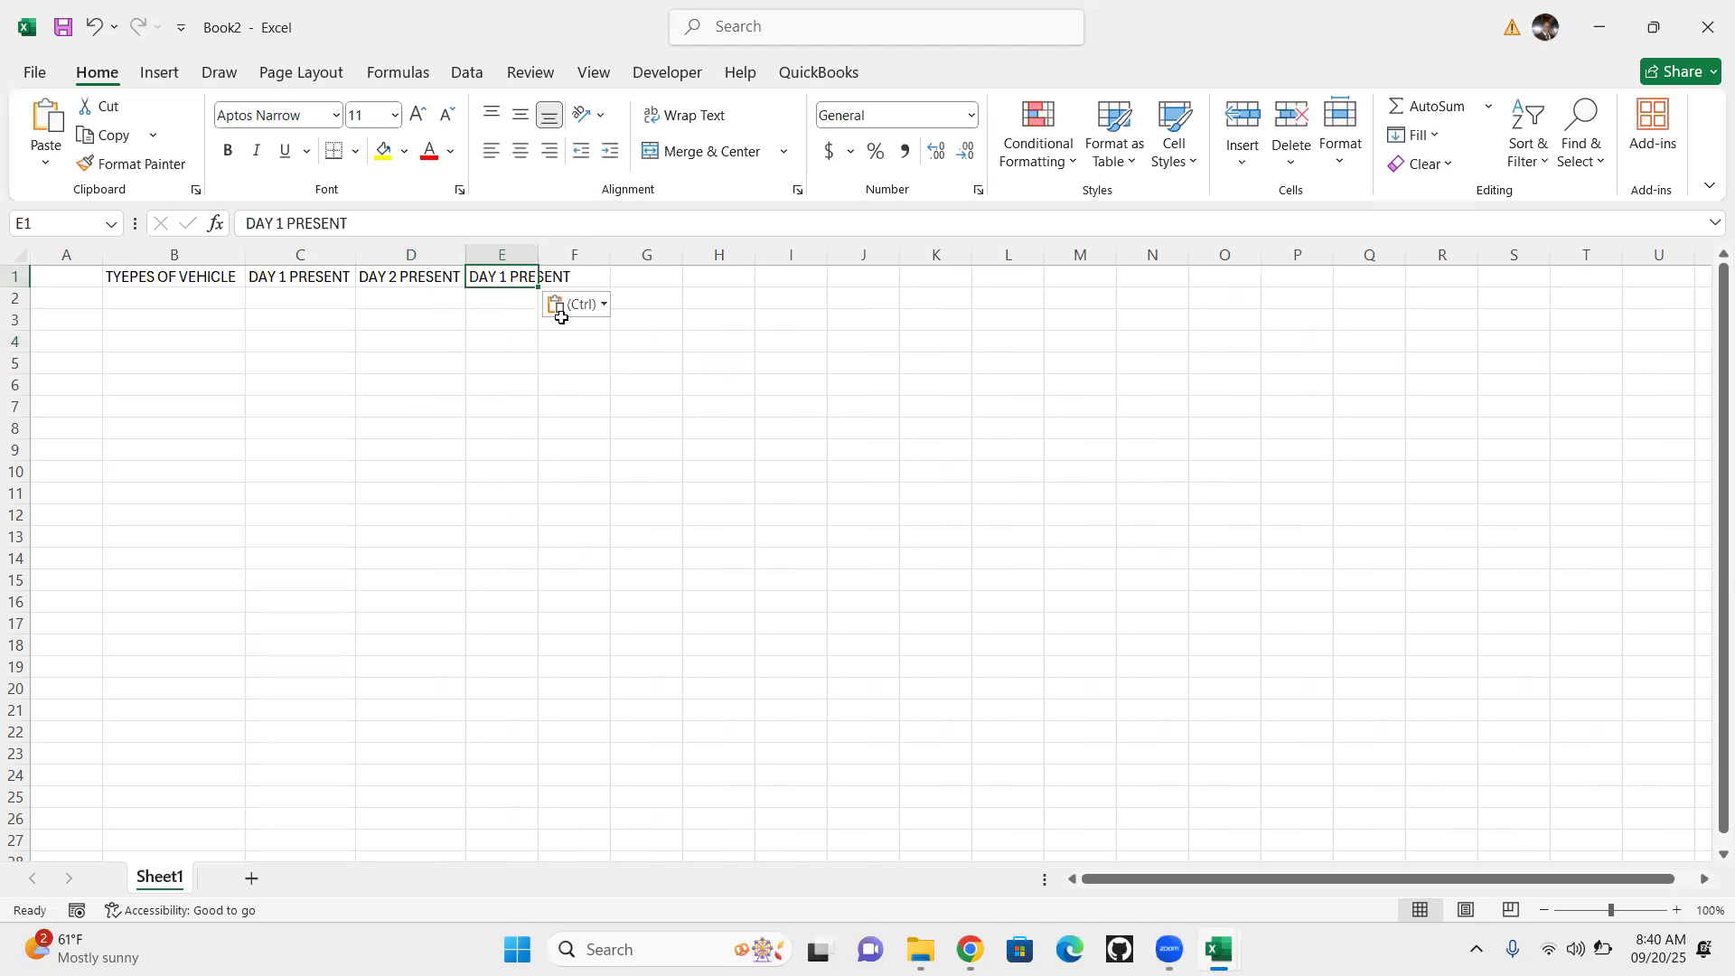
pyautogui.doubleClick(507, 273)
pyautogui.press('BackSpace')
pyautogui.write('3')
pyautogui.click(511, 379)
pyautogui.moveTo(536, 249); pyautogui.dragTo(592, 250)
# Paste the copied heading into cell F1, change it to "DAY 4 PRESENT", and autofit column F
pyautogui.doubleClick(635, 276)
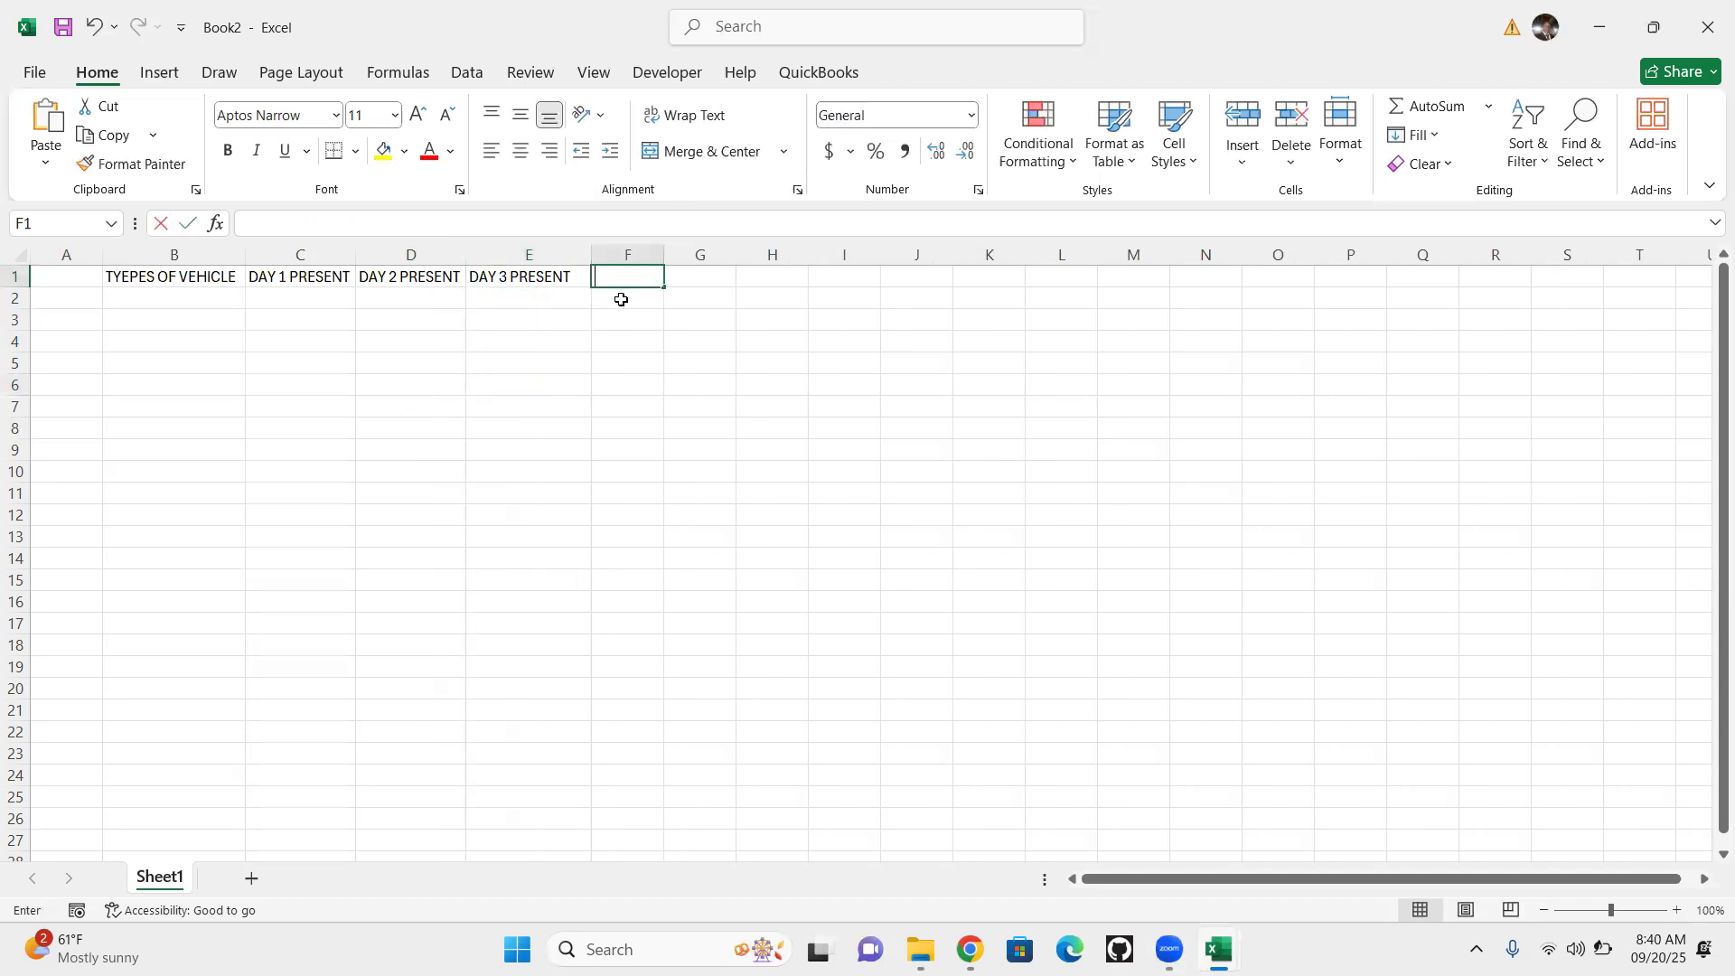
pyautogui.hotkey('ctrl', 'v')
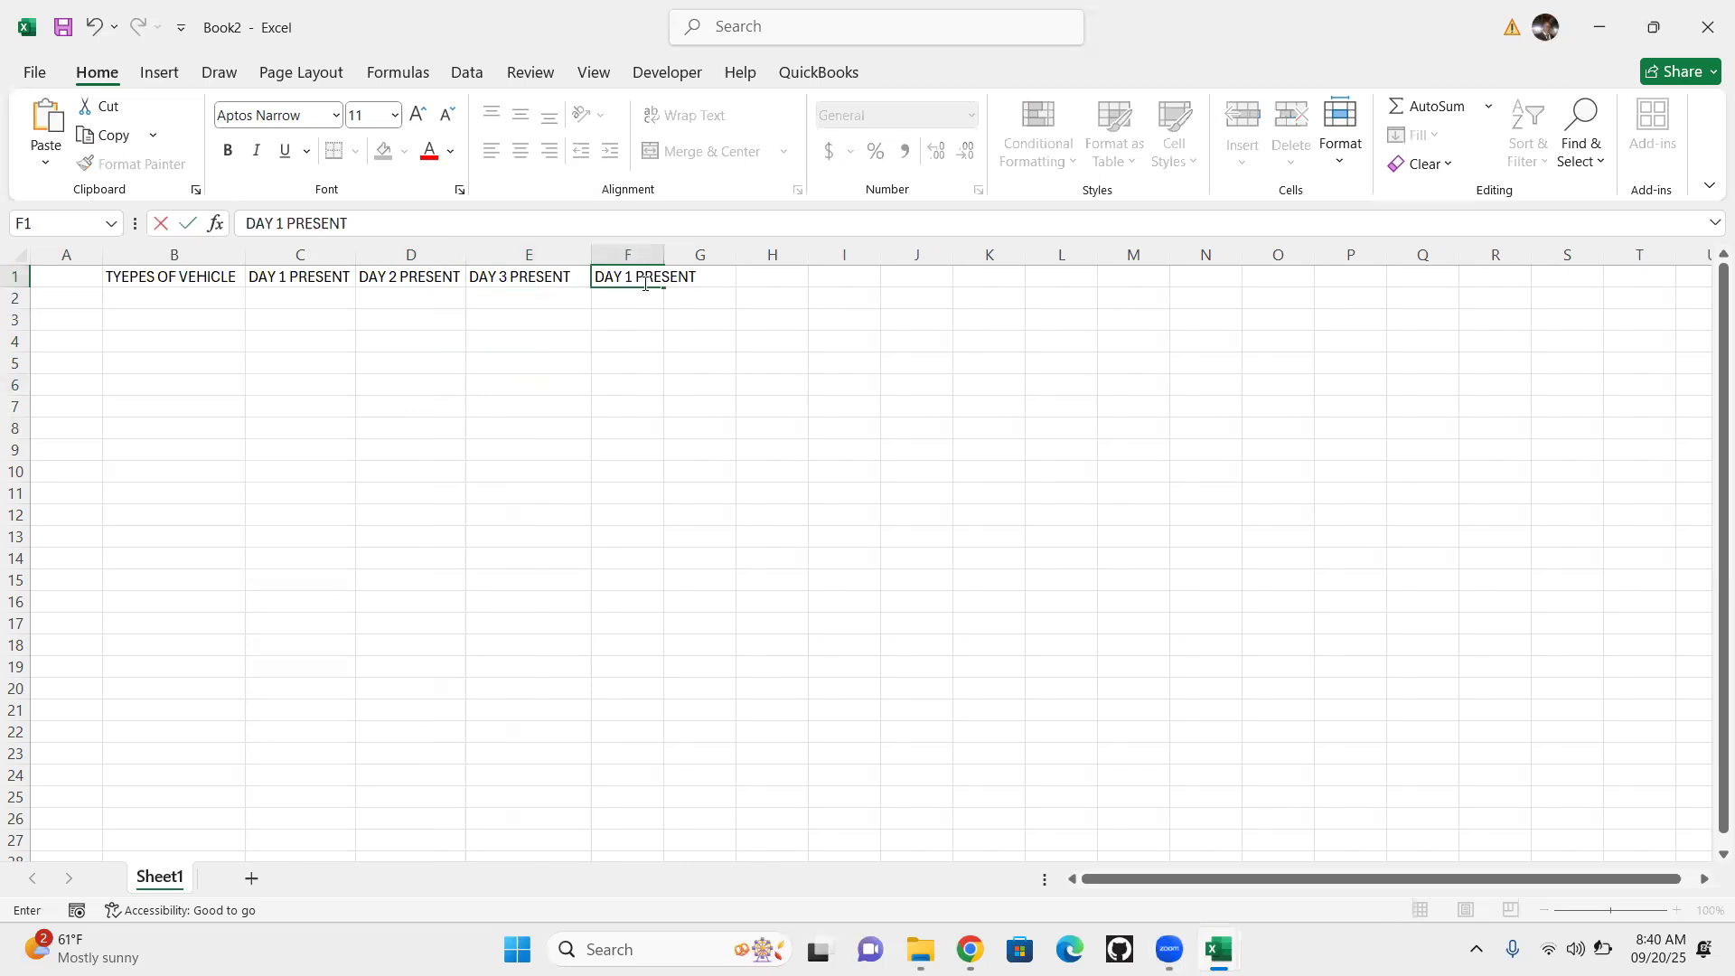
pyautogui.press('BackSpace')
pyautogui.press('BackSpace')
pyautogui.write('4')
pyautogui.click(675, 338)
pyautogui.doubleClick(664, 254)
# Paste the copied heading into cell G1, change it to "DAY 5 PRESENT", and widen column G to fit
pyautogui.click(719, 277)
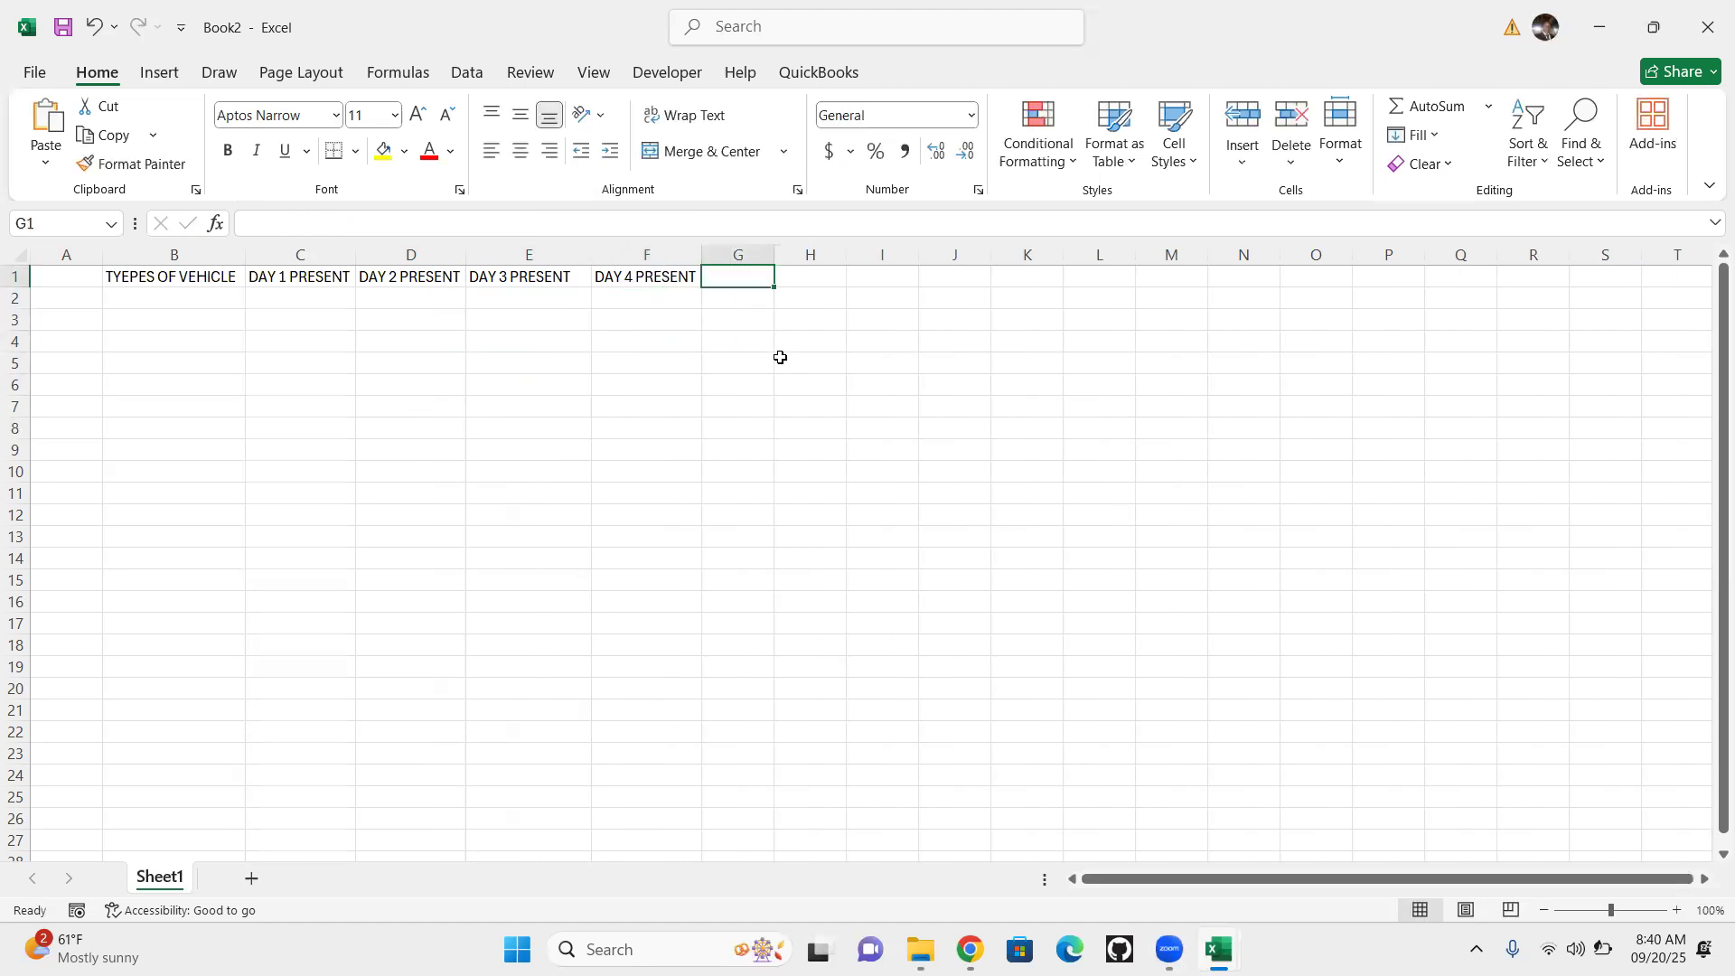
pyautogui.hotkey('ctrl', 'v')
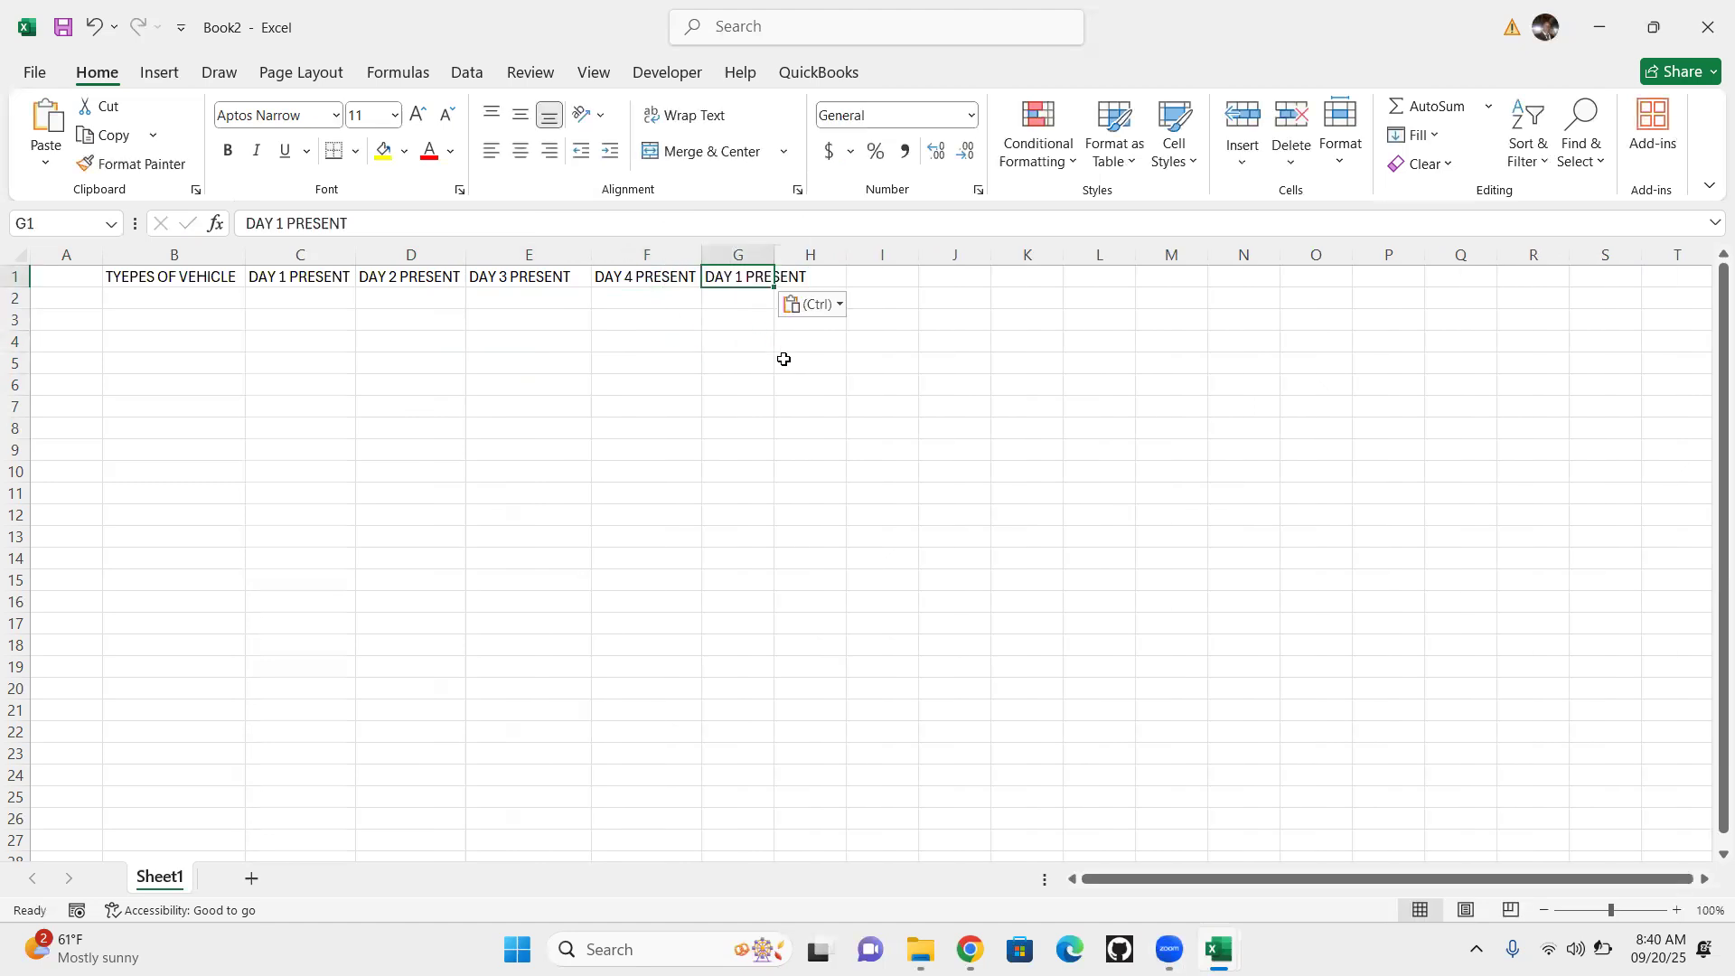
pyautogui.doubleClick(746, 278)
pyautogui.press('BackSpace')
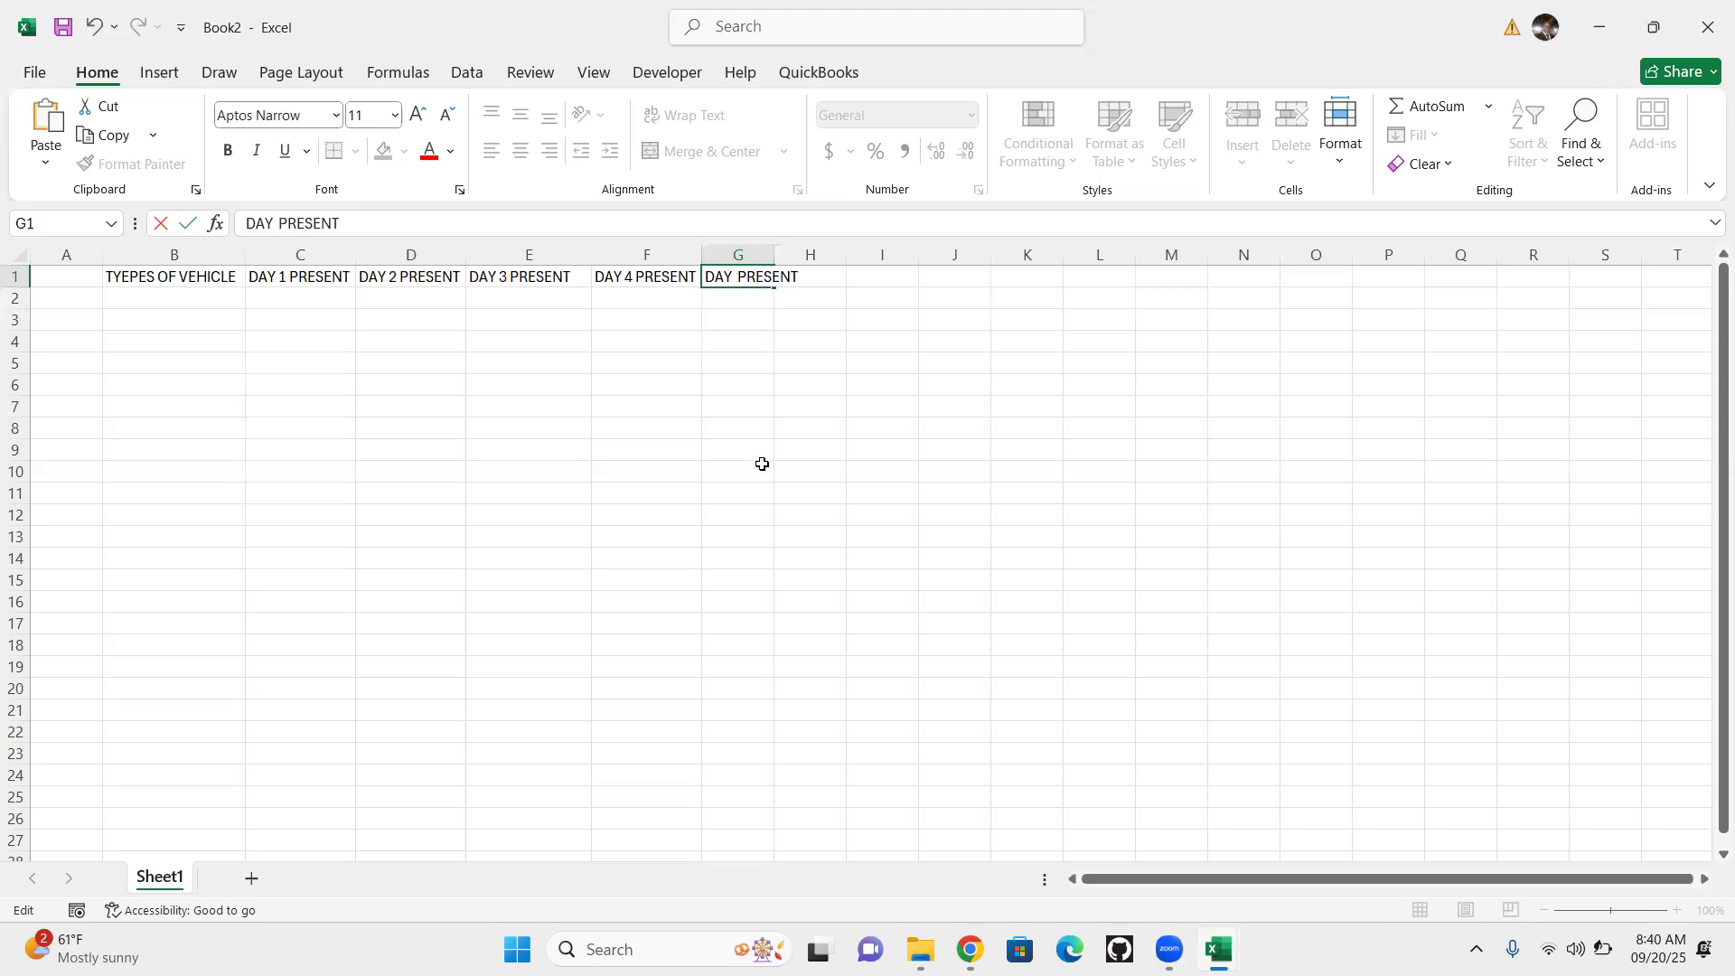
pyautogui.write('5')
pyautogui.click(720, 443)
pyautogui.moveTo(775, 254); pyautogui.dragTo(813, 254)
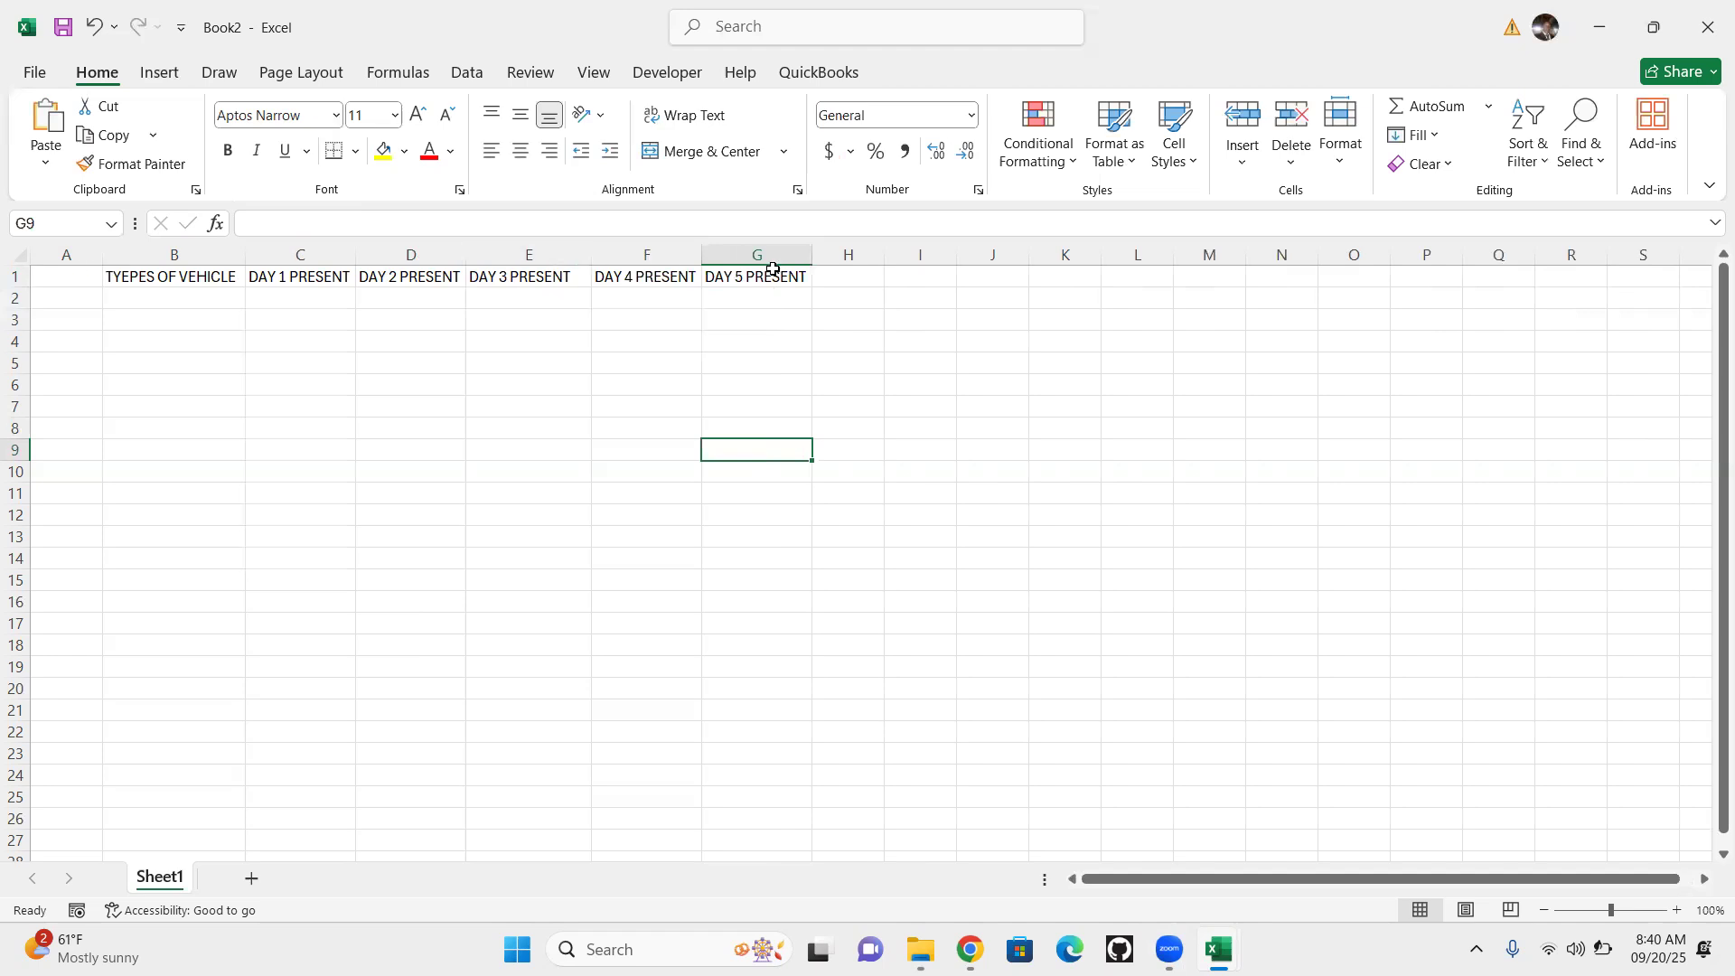
# Apply text wrapping to the headings in B1:G1, dismissing the low-battery notice
pyautogui.click(112, 274)
pyautogui.moveTo(630, 261); pyautogui.dragTo(779, 280)
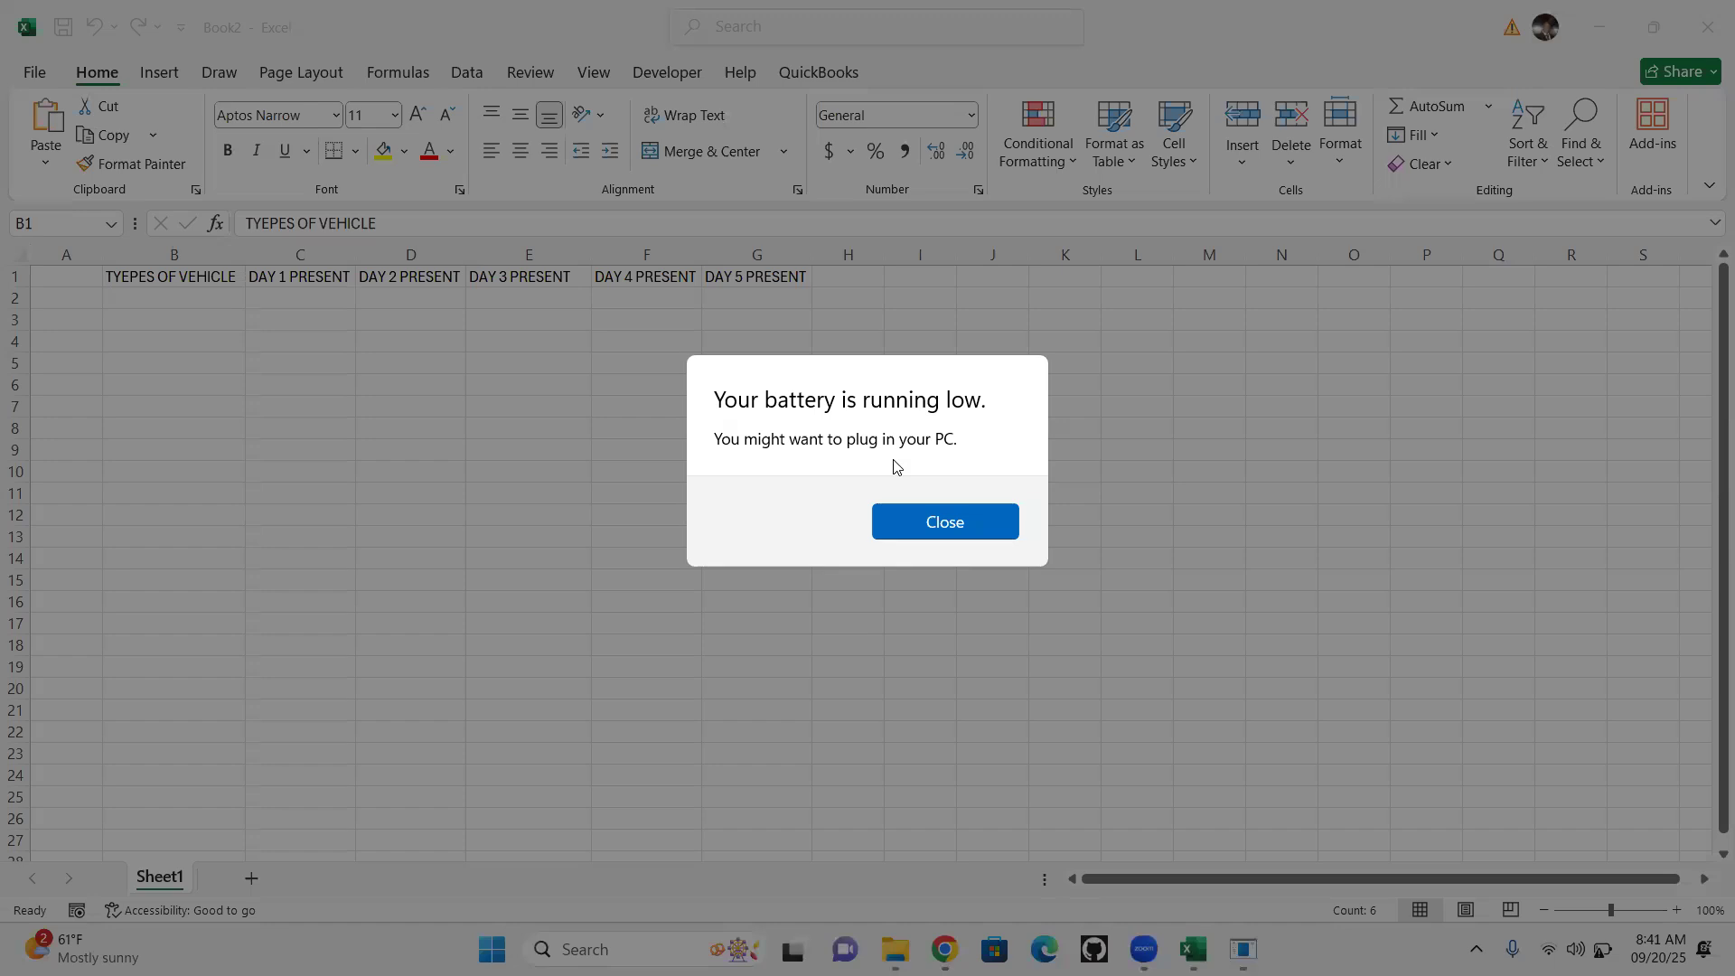
pyautogui.click(968, 528)
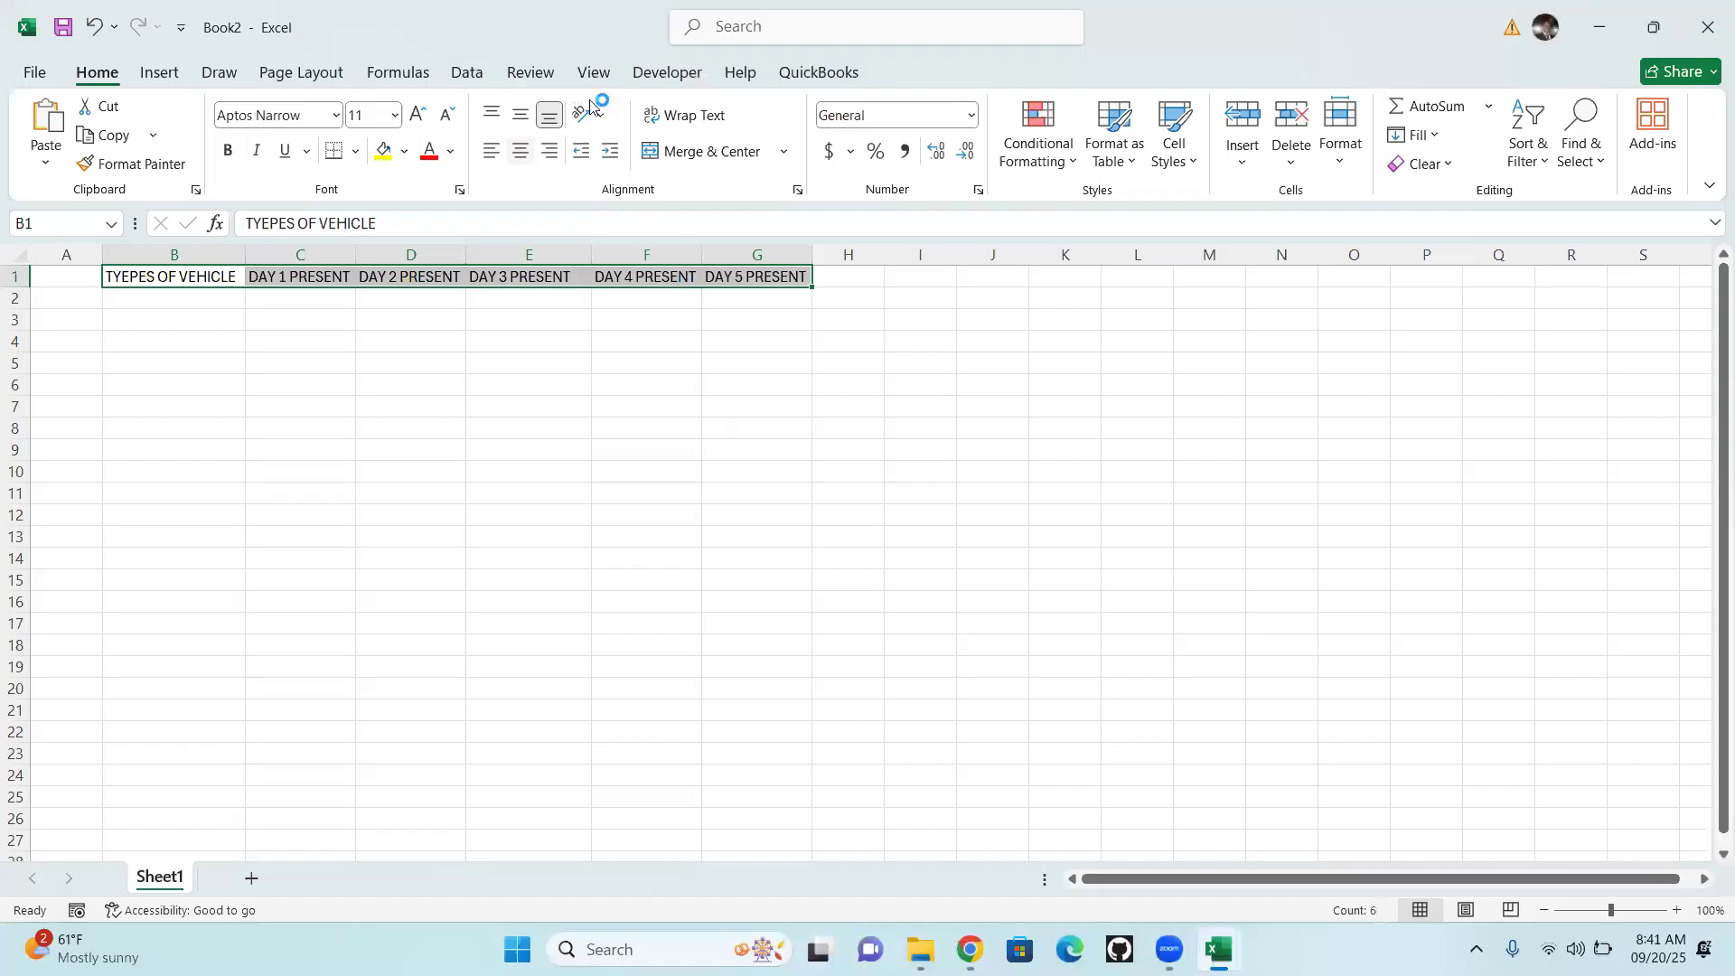
pyautogui.click(684, 122)
# Narrow columns B through G and increase the height of row 1 so each wrapped heading fits on two lines
pyautogui.moveTo(813, 247); pyautogui.dragTo(181, 262)
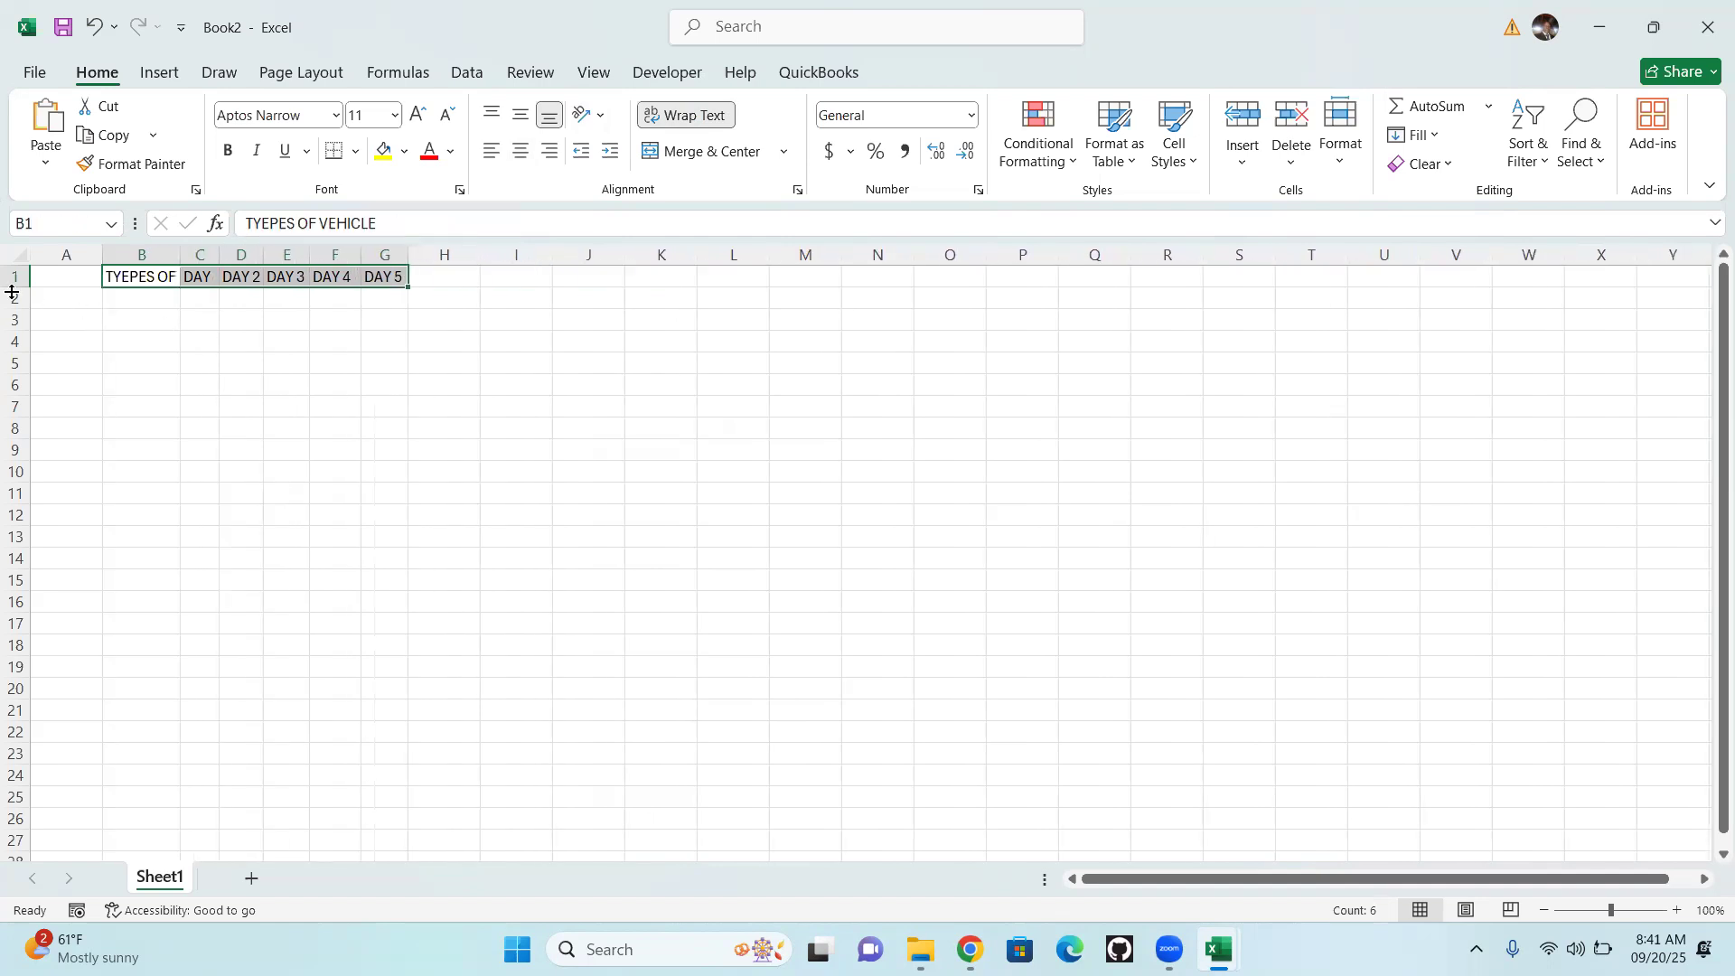
pyautogui.moveTo(13, 288); pyautogui.dragTo(15, 311)
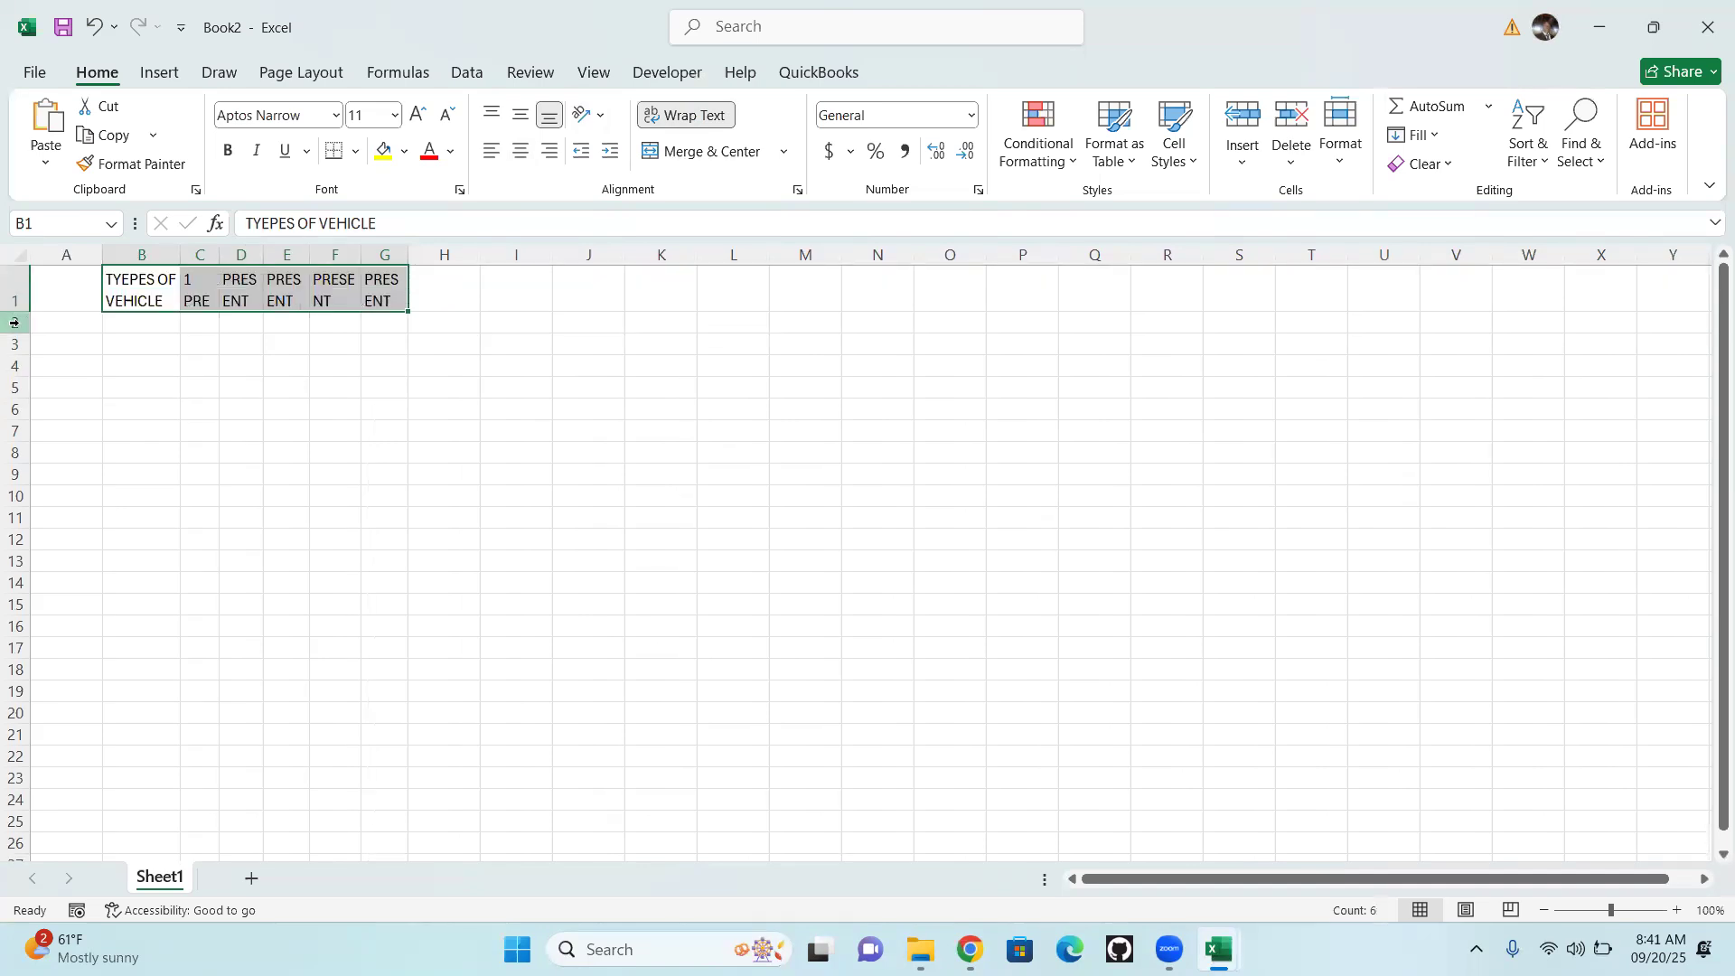
pyautogui.moveTo(410, 252); pyautogui.dragTo(189, 254)
pyautogui.click(448, 382)
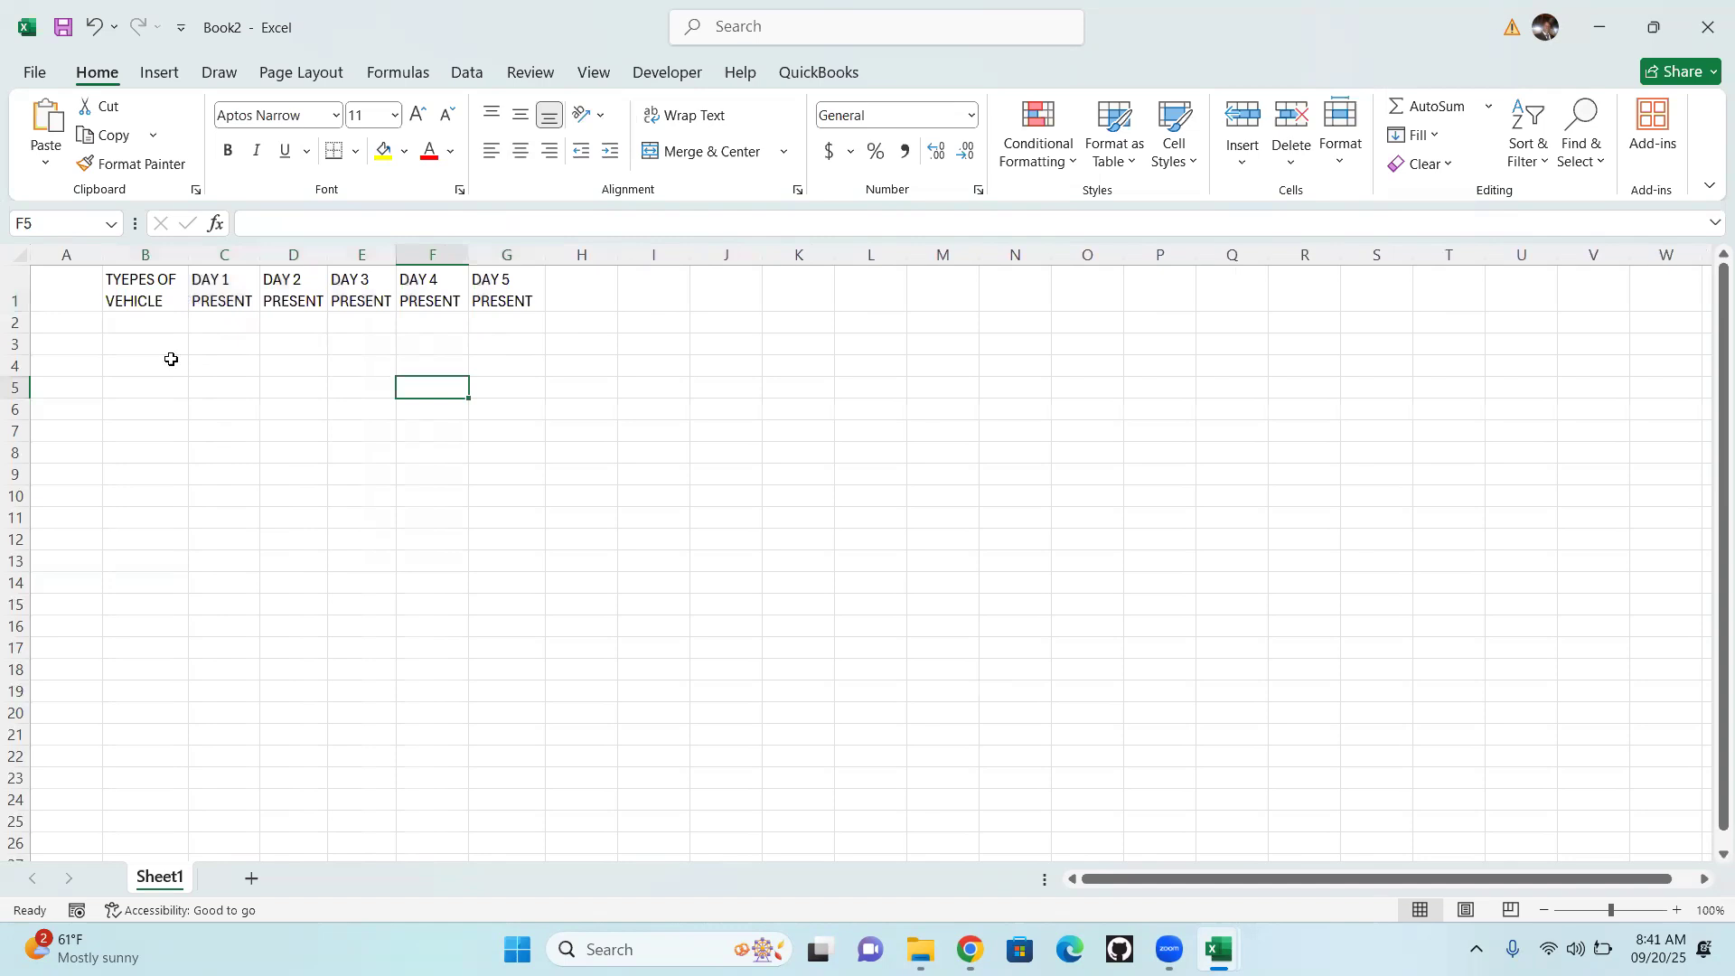
# Enter the vehicle types VOXY, MAZDA and NOAH in cells B2, B3 and B4
pyautogui.press('Right')
pyautogui.press('Right')
pyautogui.press('Down')
pyautogui.press('Down')
pyautogui.click(142, 322)
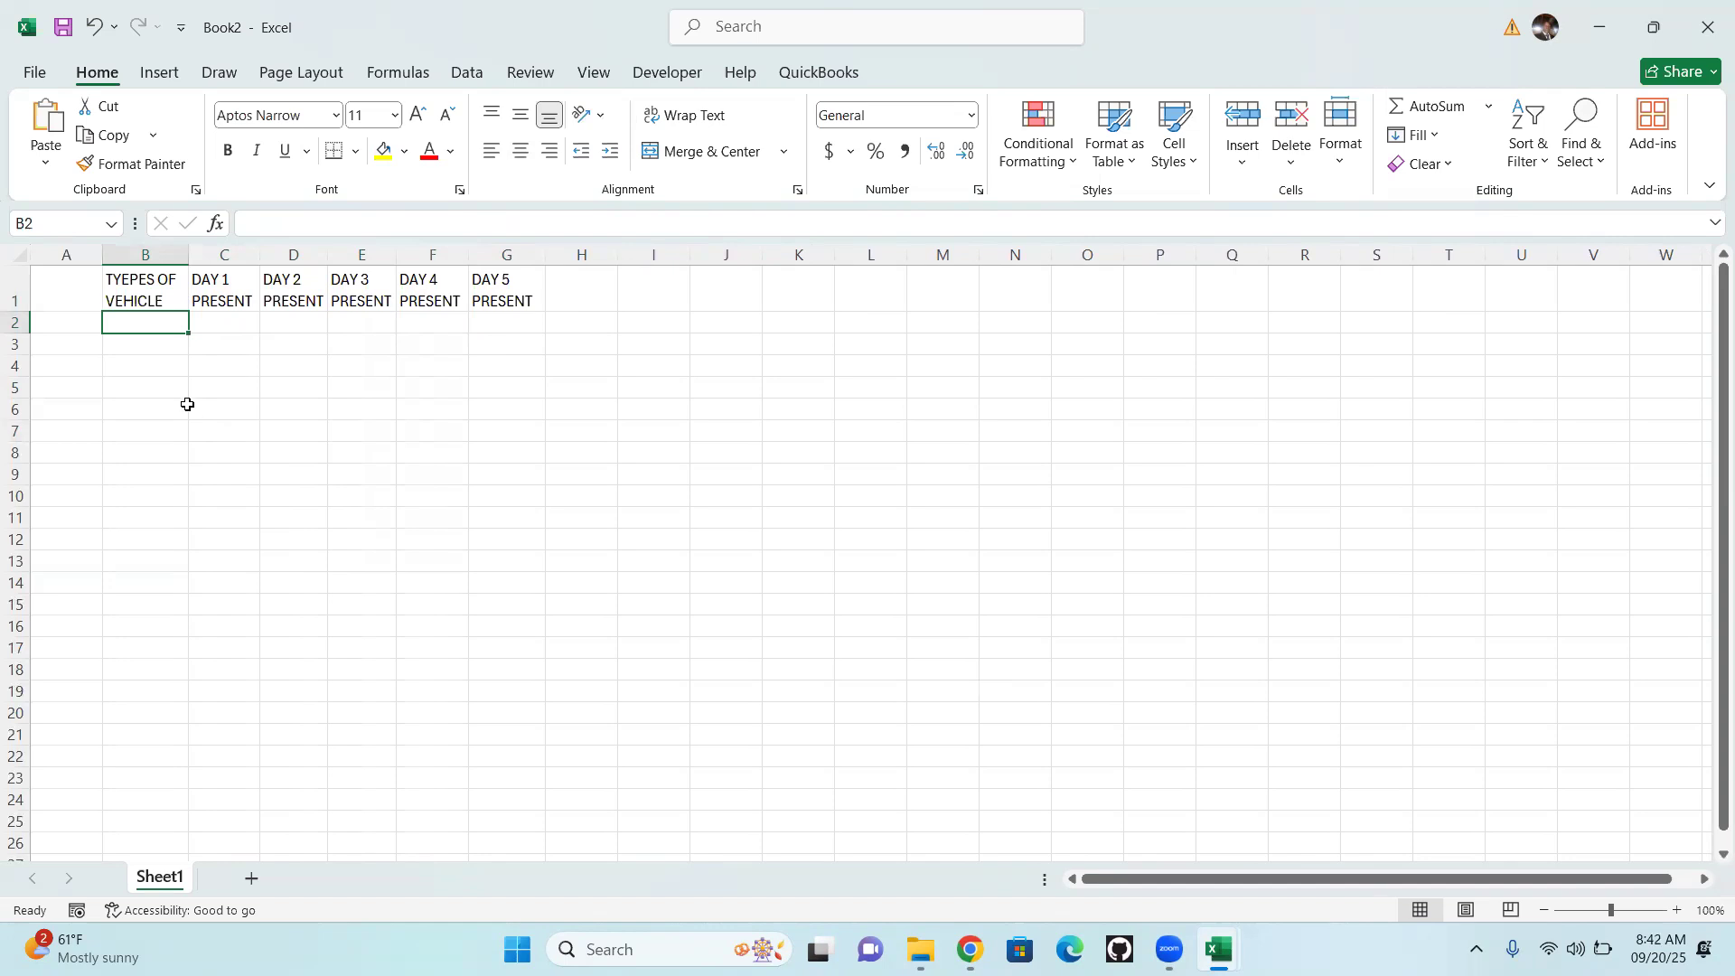
pyautogui.write('M')
pyautogui.press('BackSpace')
pyautogui.write('VOXY')
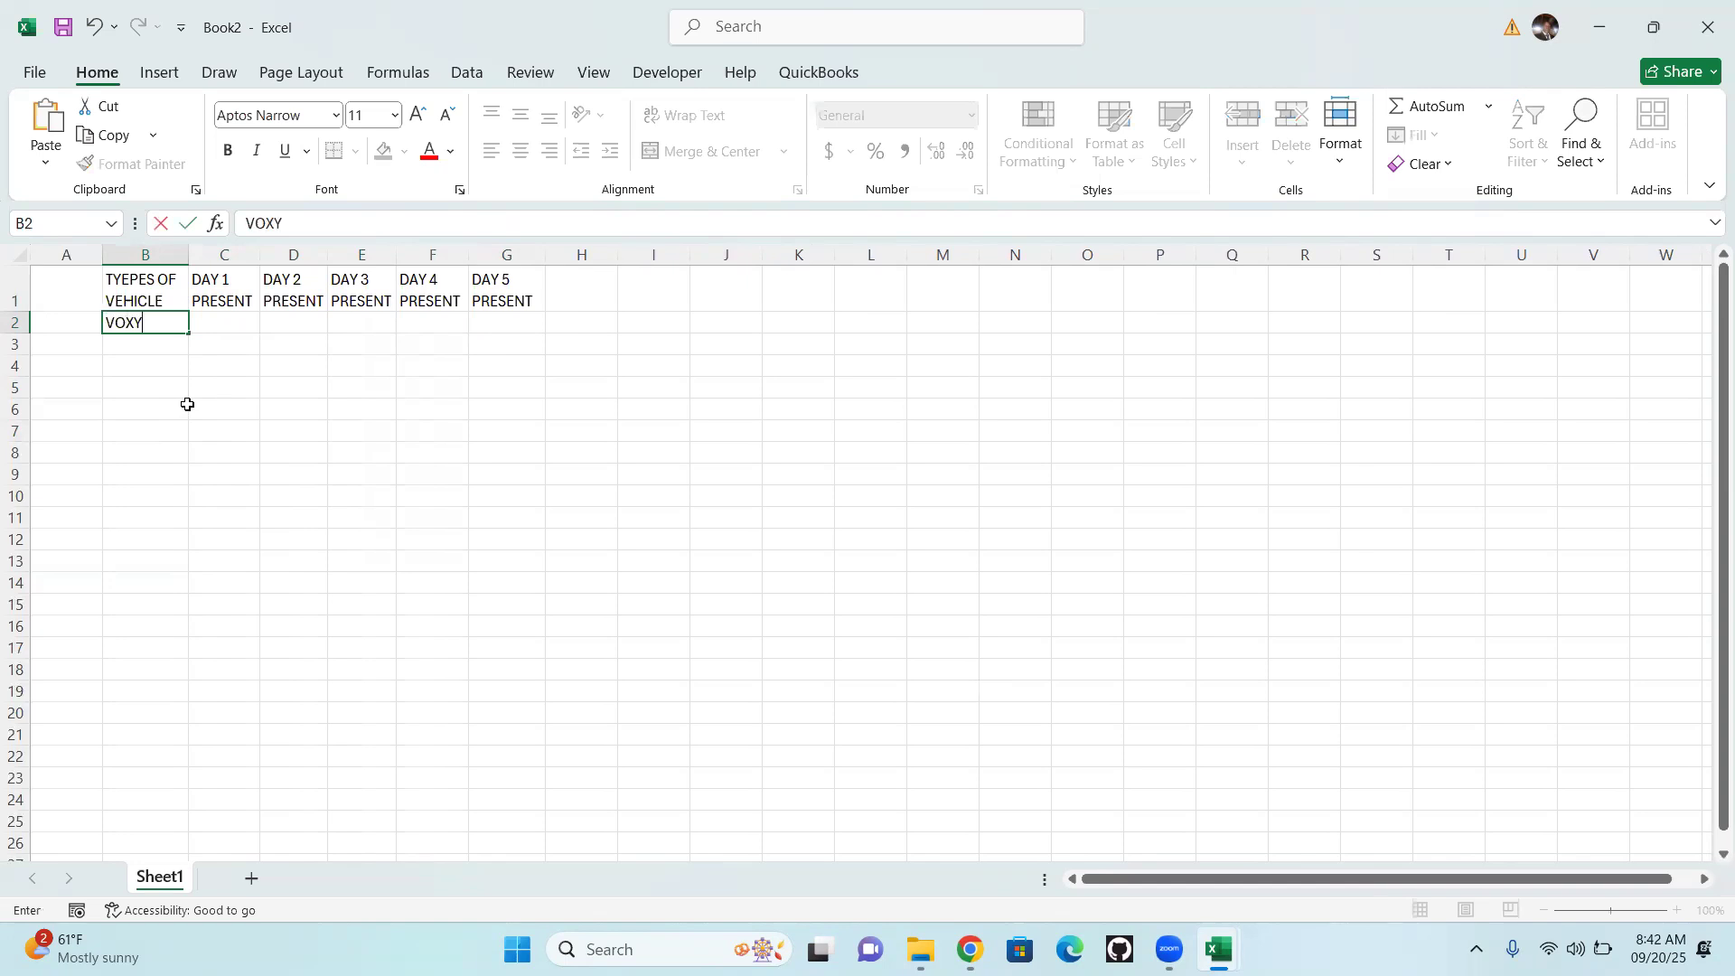
pyautogui.press('Return')
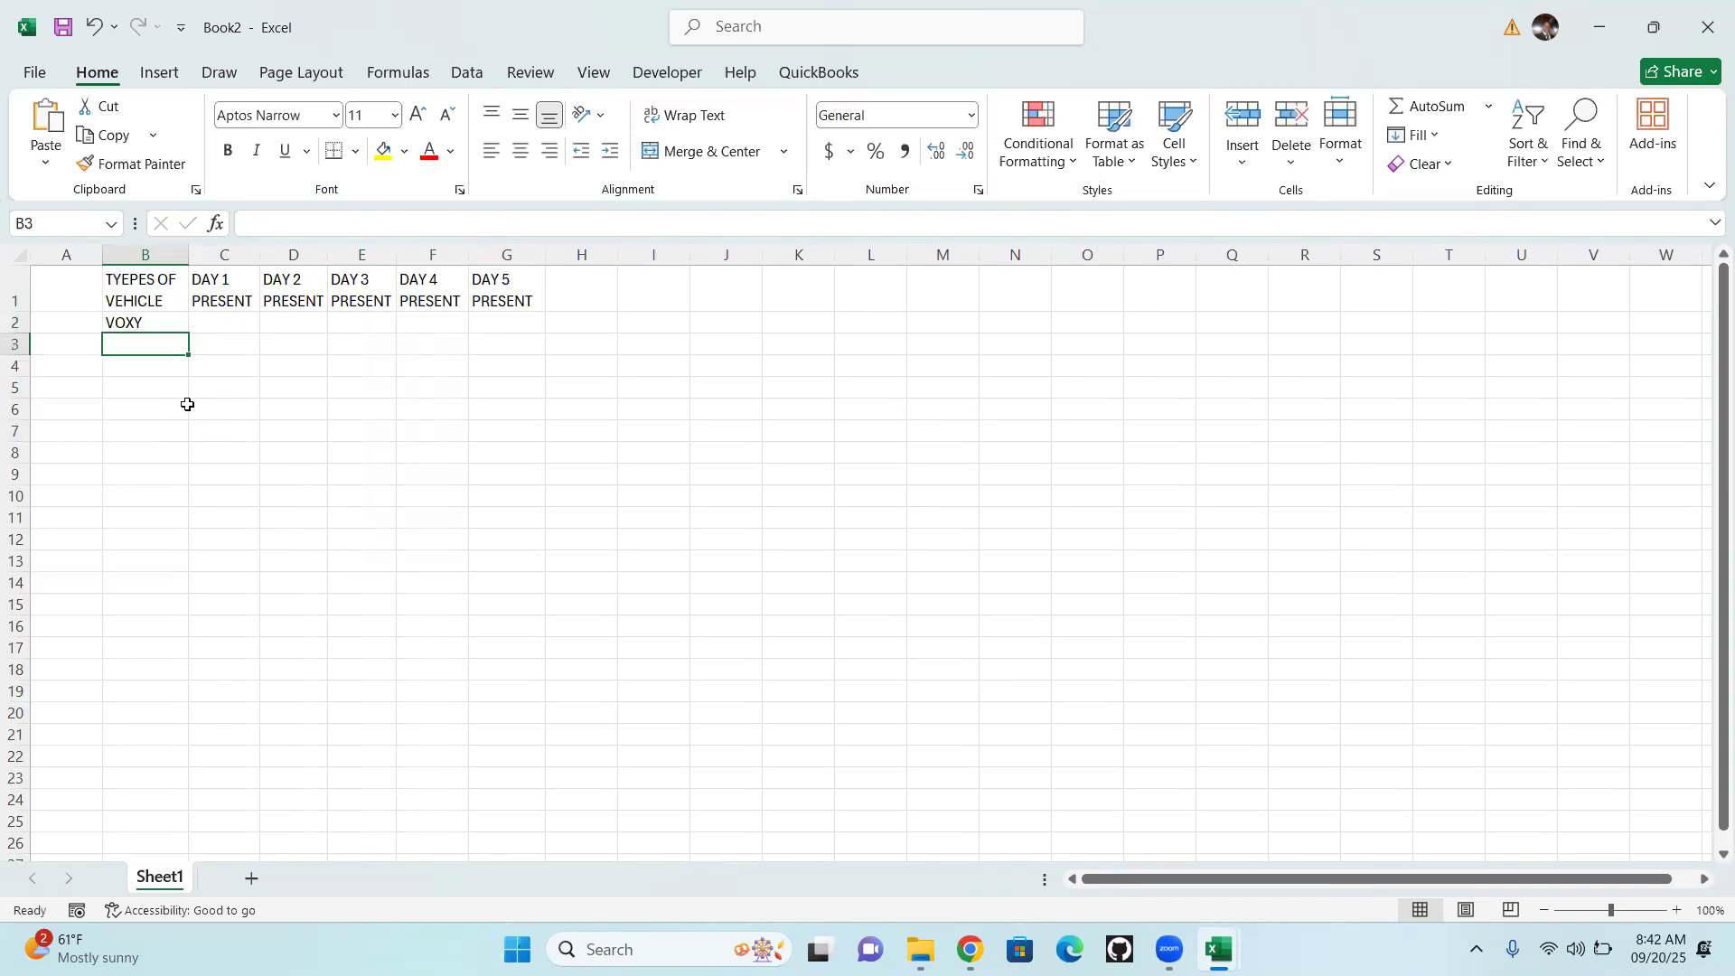
pyautogui.write('MAZDA')
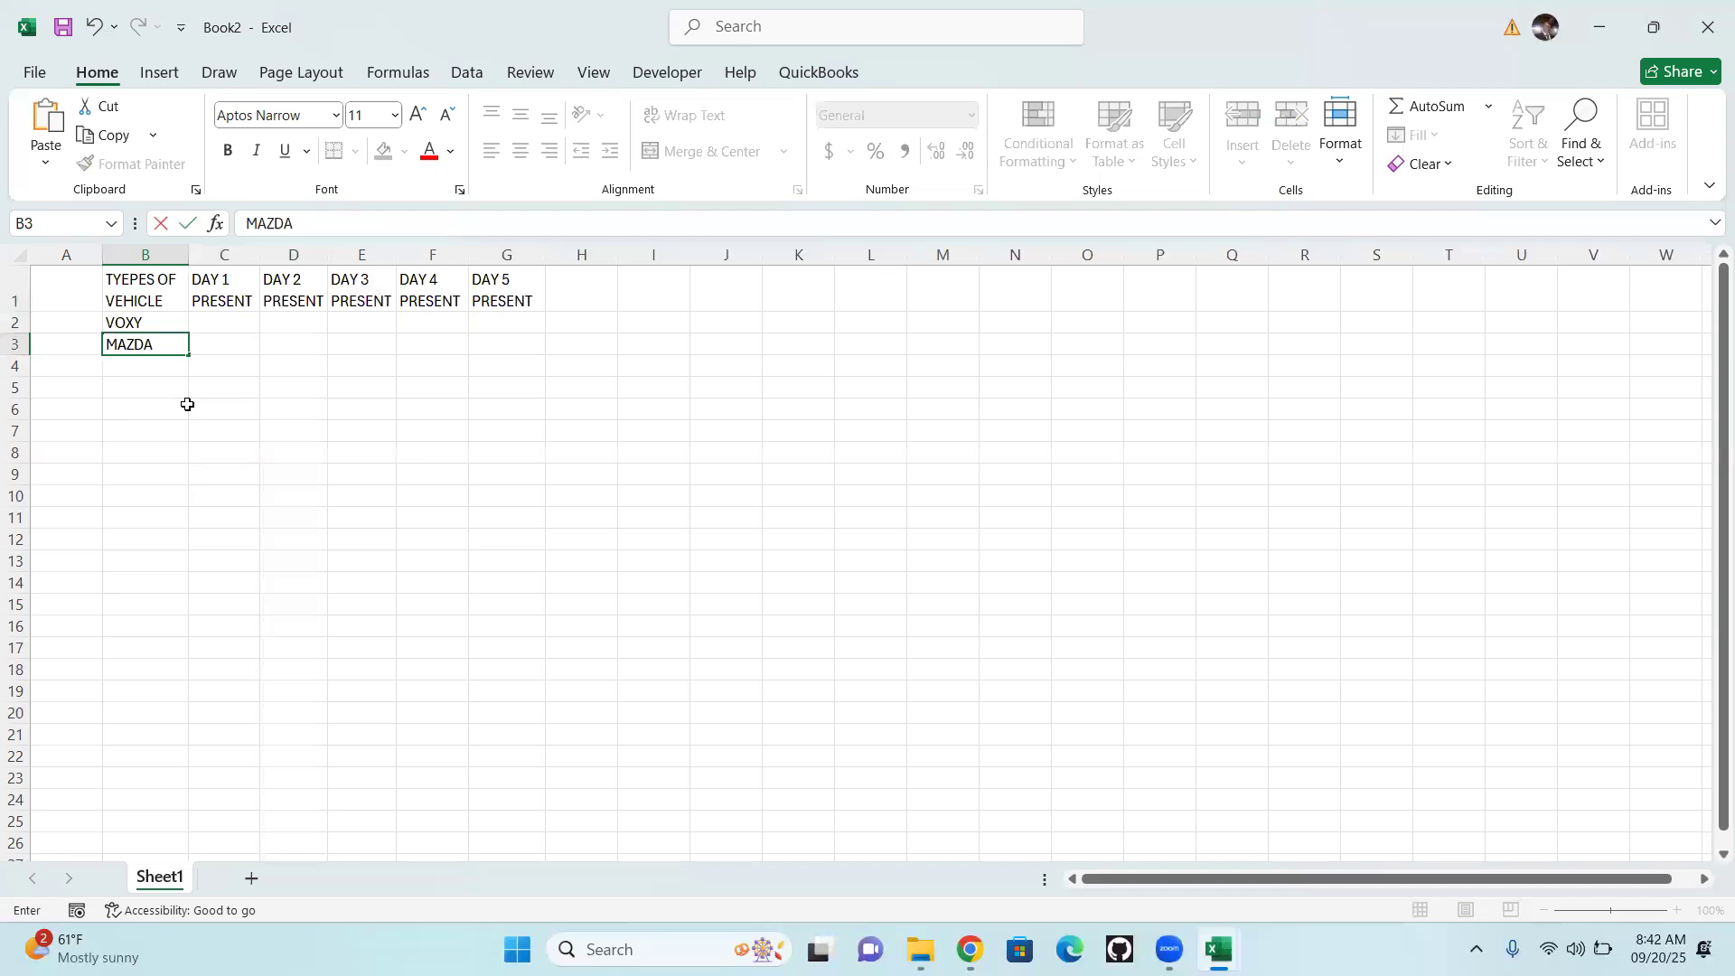
pyautogui.press('Return')
pyautogui.write('N')
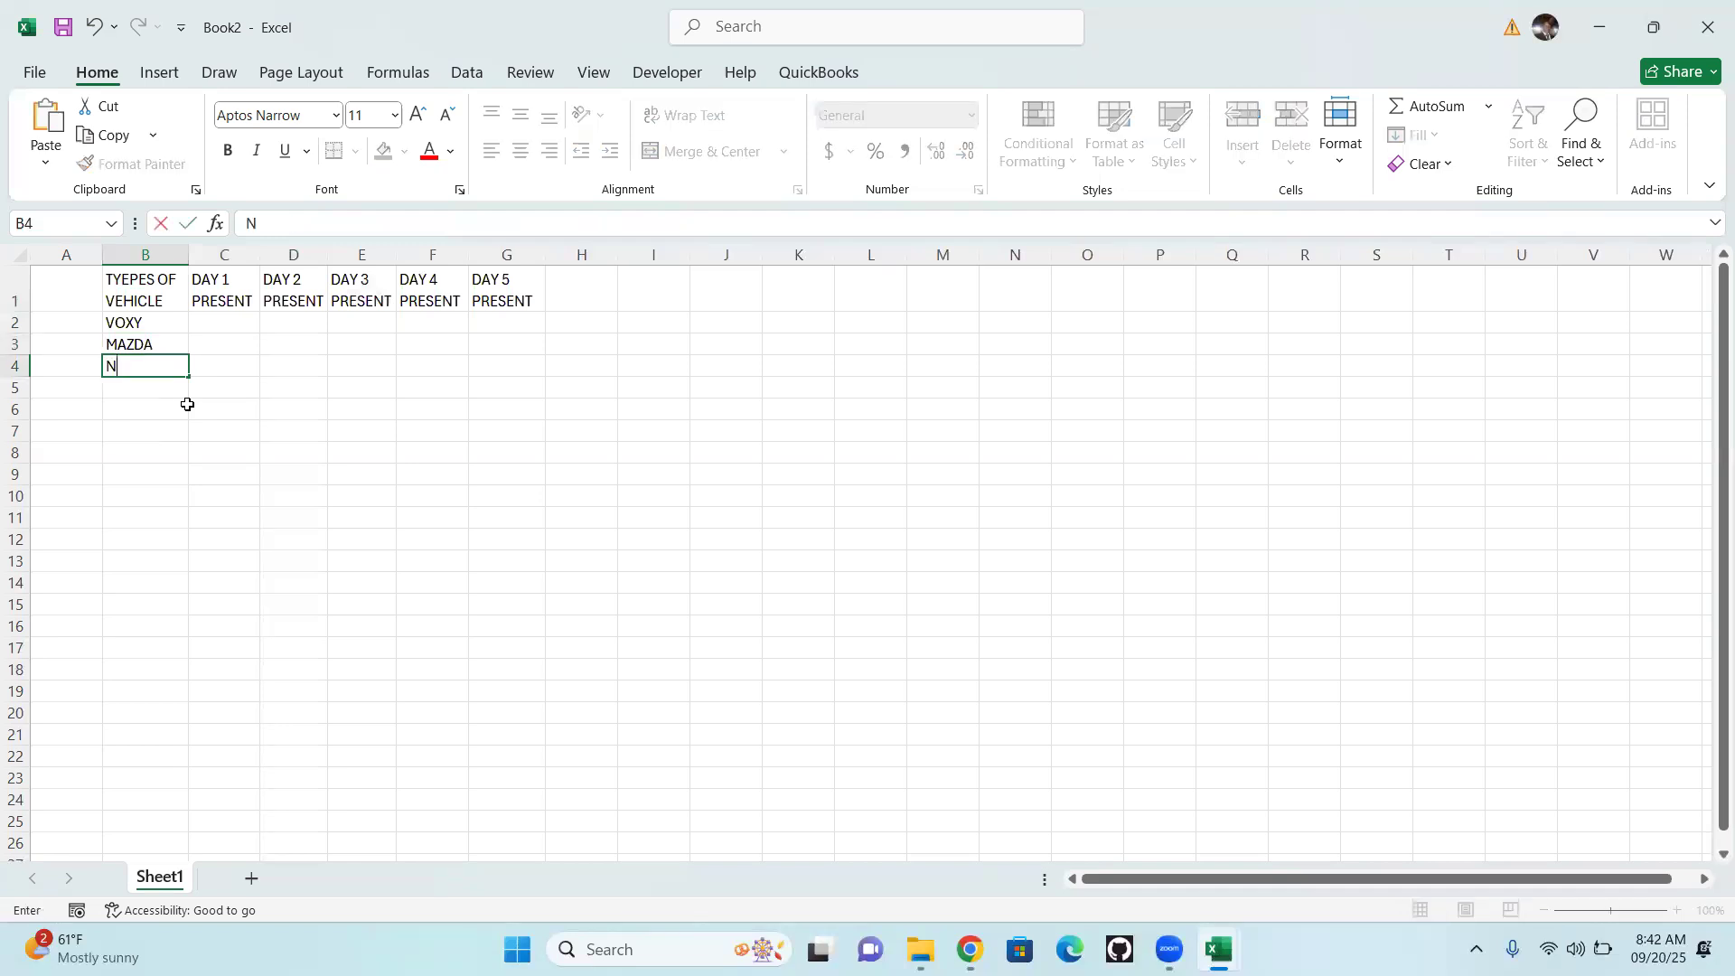
pyautogui.write('OAH')
pyautogui.click(298, 469)
# Fill the three vehicle names in B2:B4 down column B to row 23
pyautogui.moveTo(138, 327); pyautogui.dragTo(137, 366)
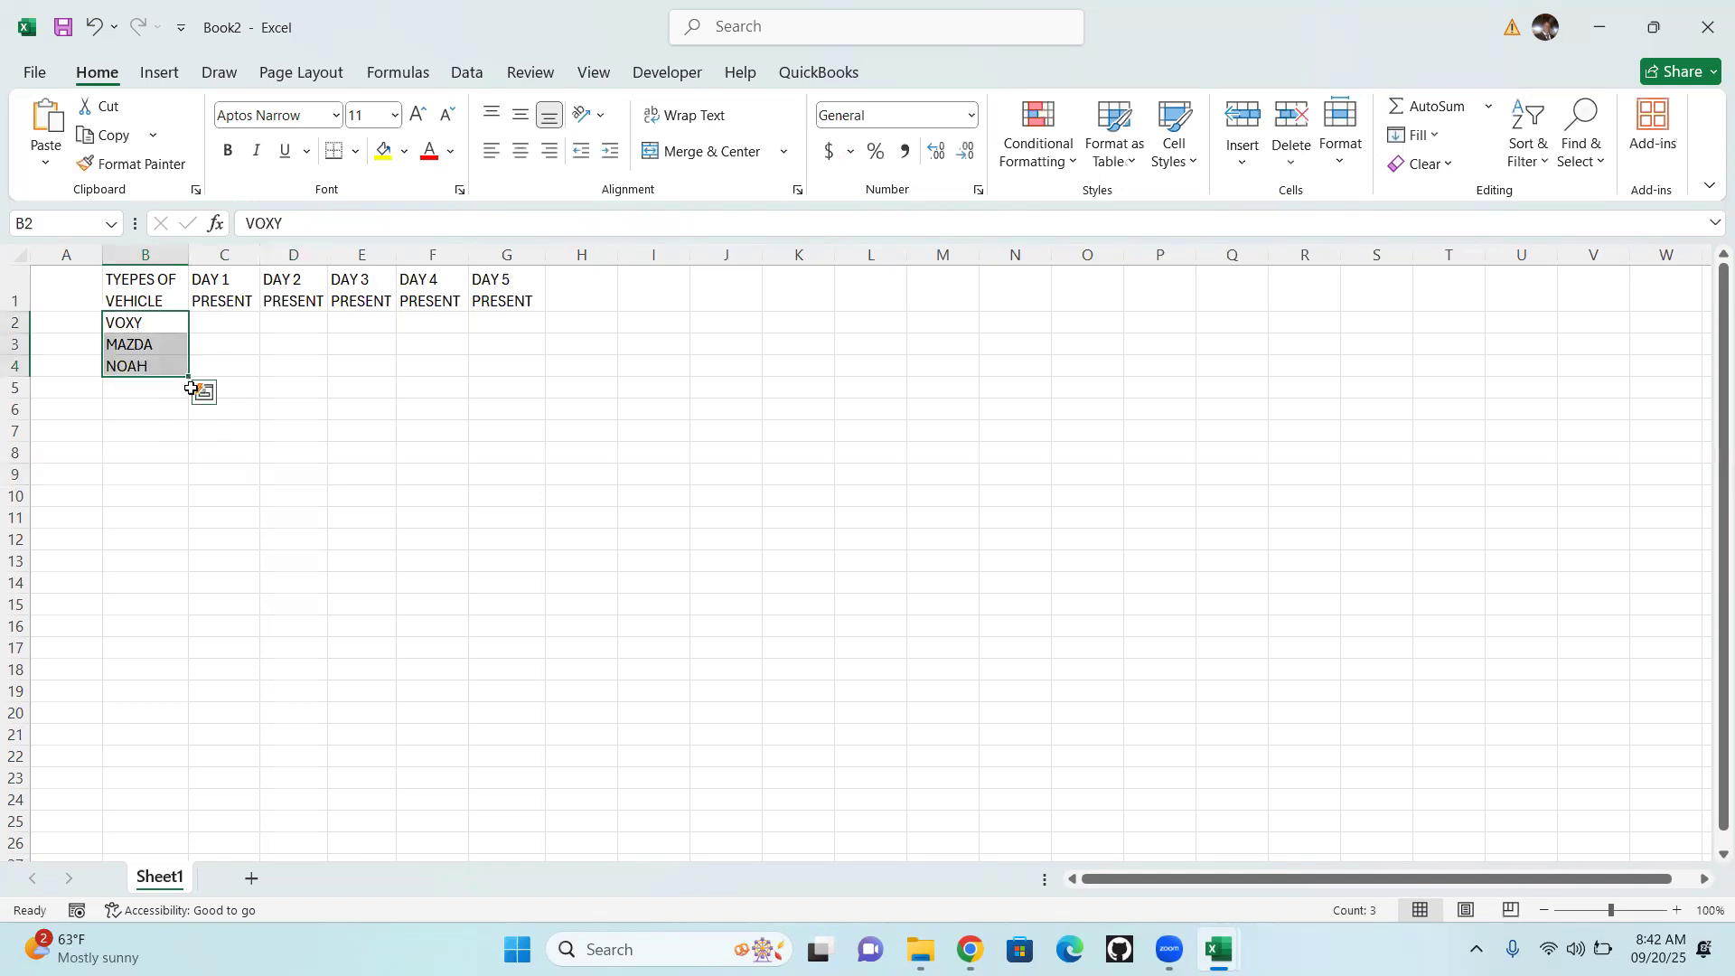
pyautogui.rightClick(148, 331)
pyautogui.moveTo(157, 322); pyautogui.dragTo(161, 373)
pyautogui.moveTo(213, 536); pyautogui.dragTo(207, 783)
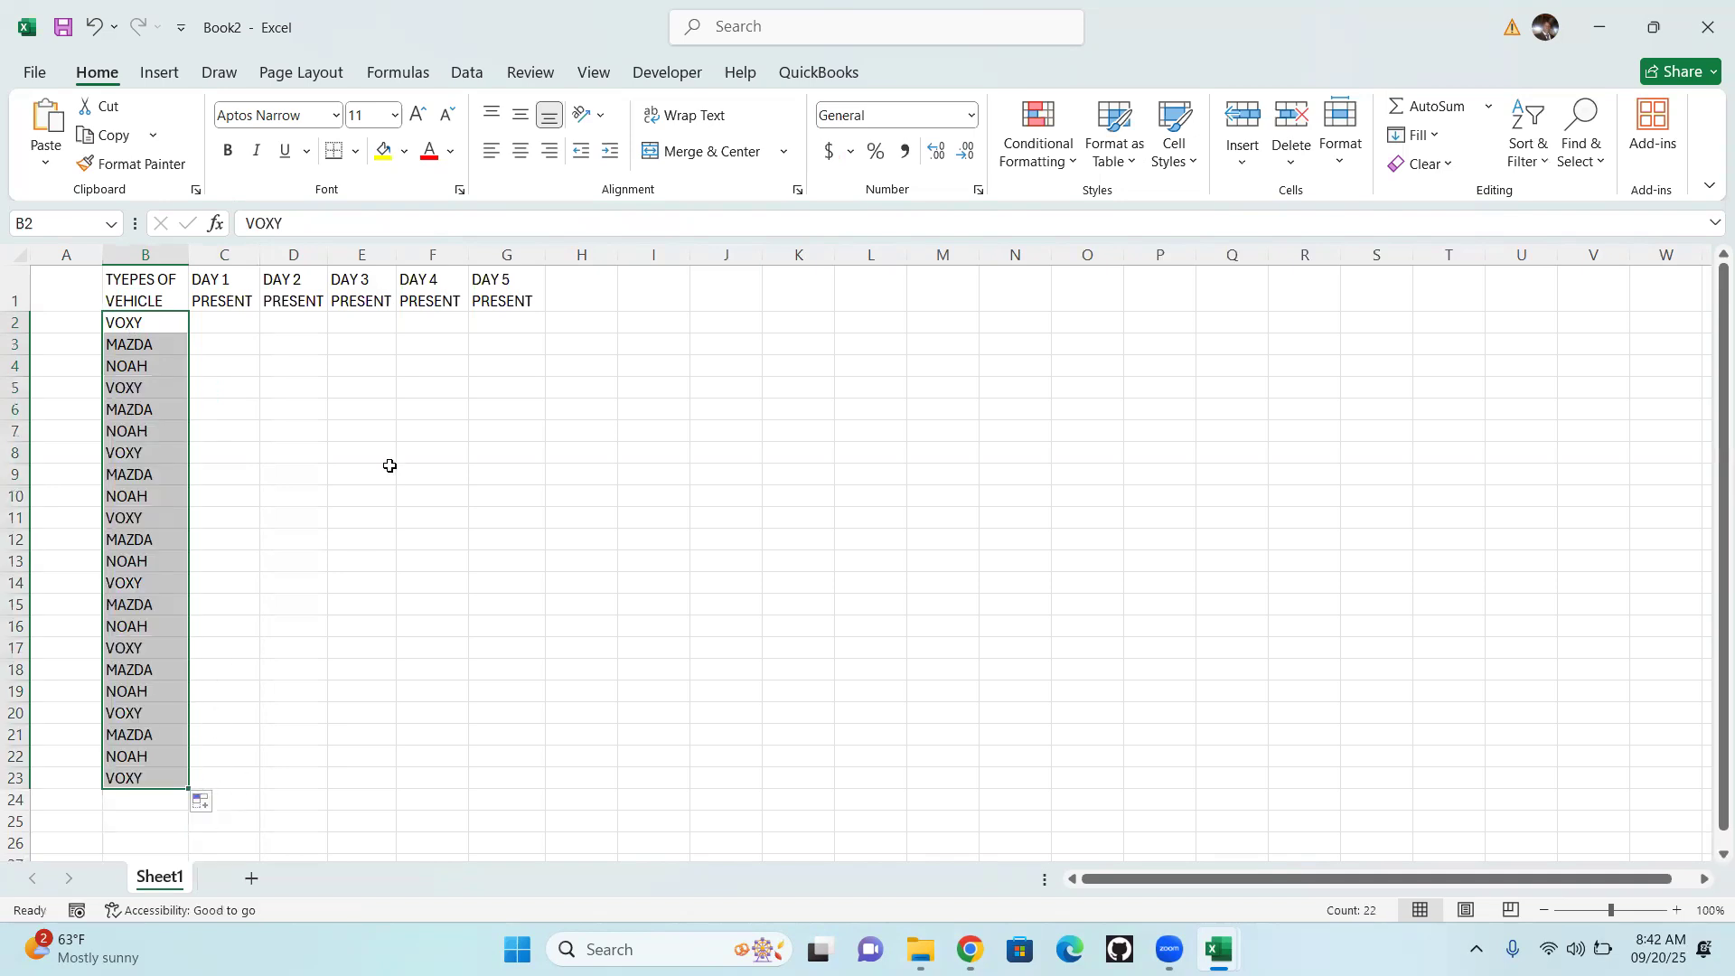
# Enter the DAY 1 values 1250 in cell C2 and 1370 in cell C3
pyautogui.click(225, 323)
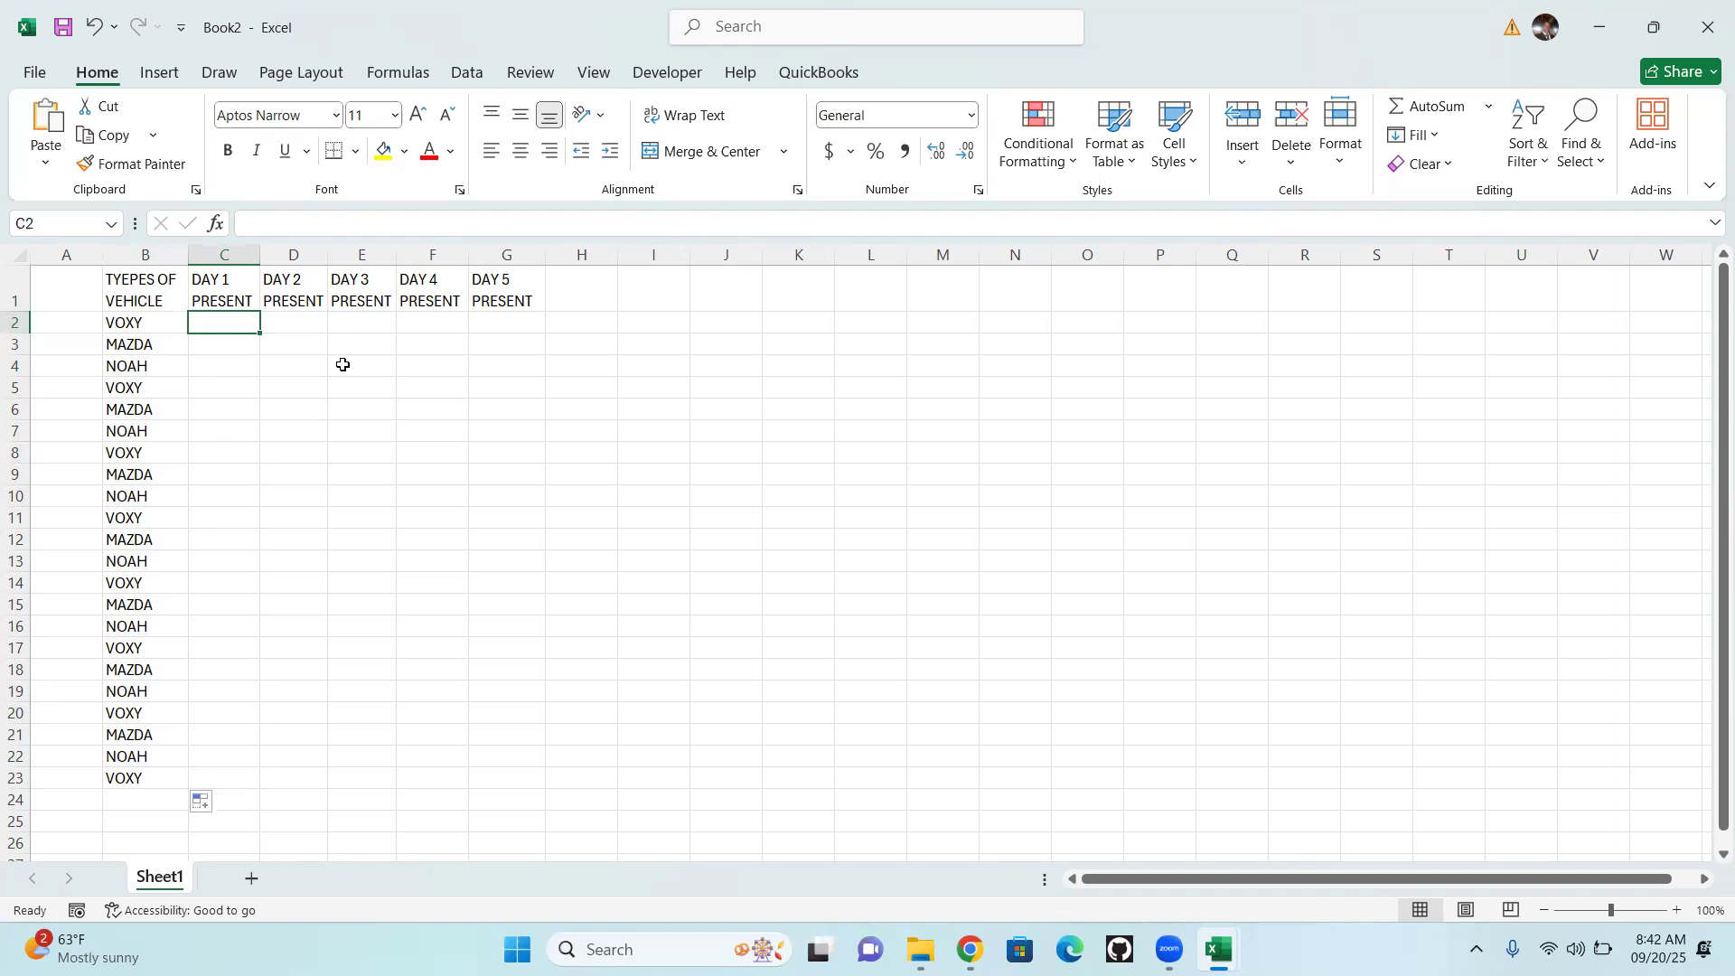
pyautogui.write('1250')
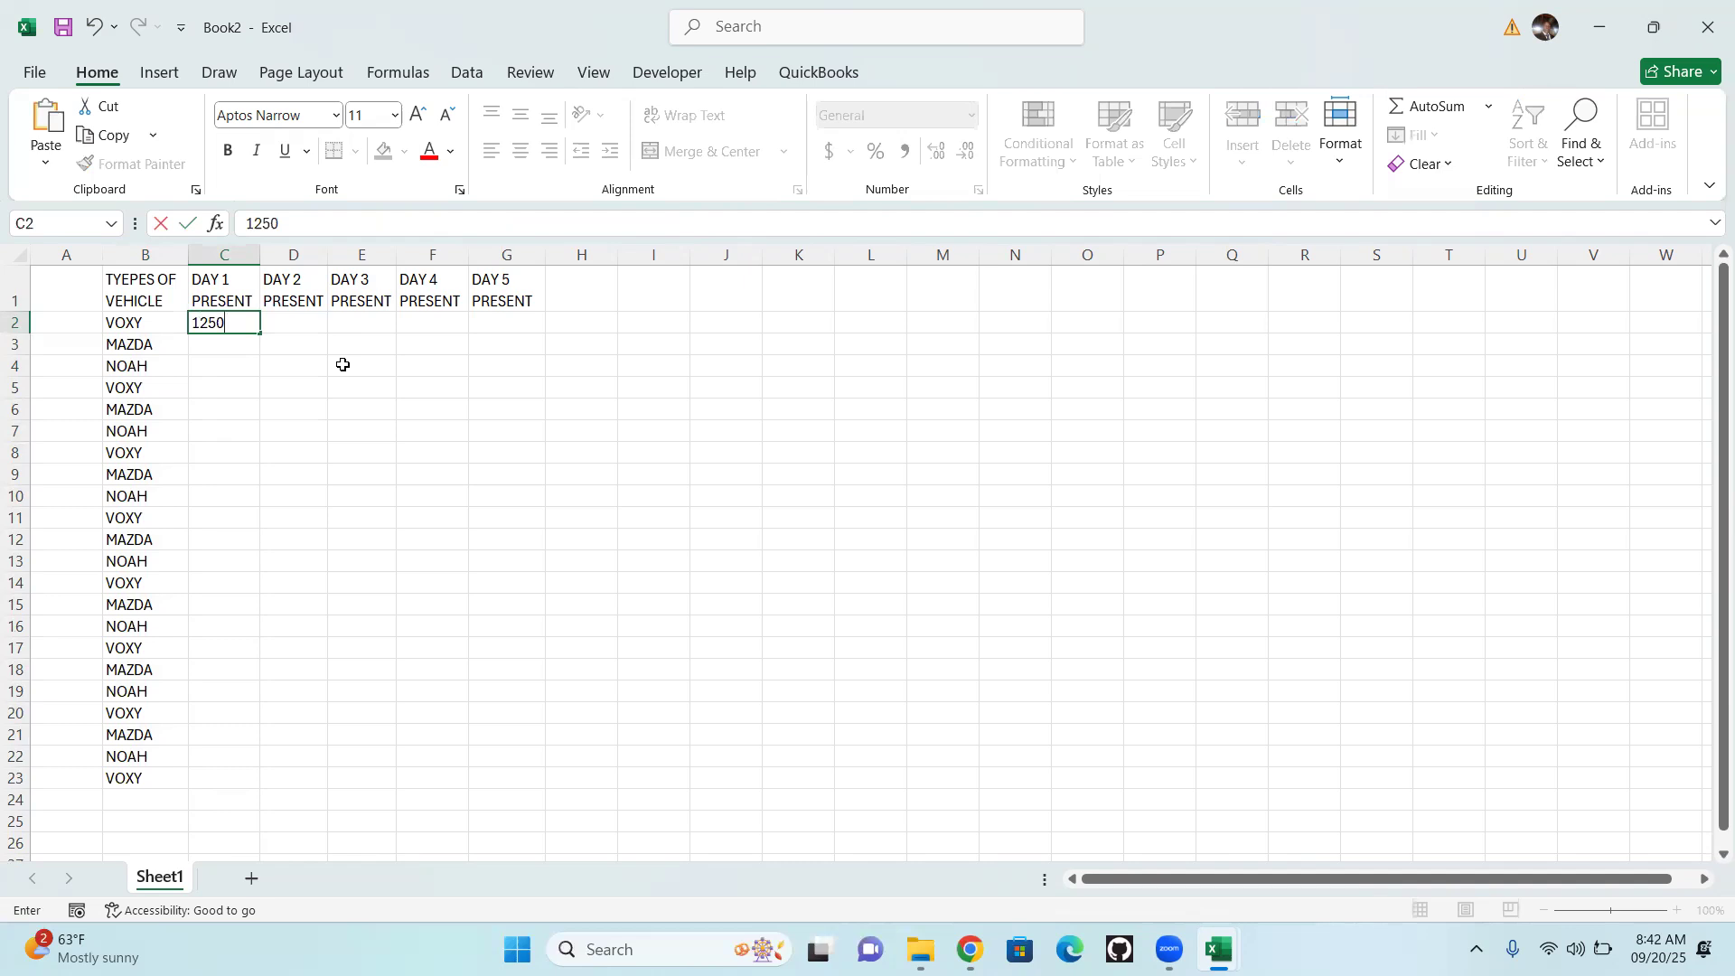
pyautogui.press('Return')
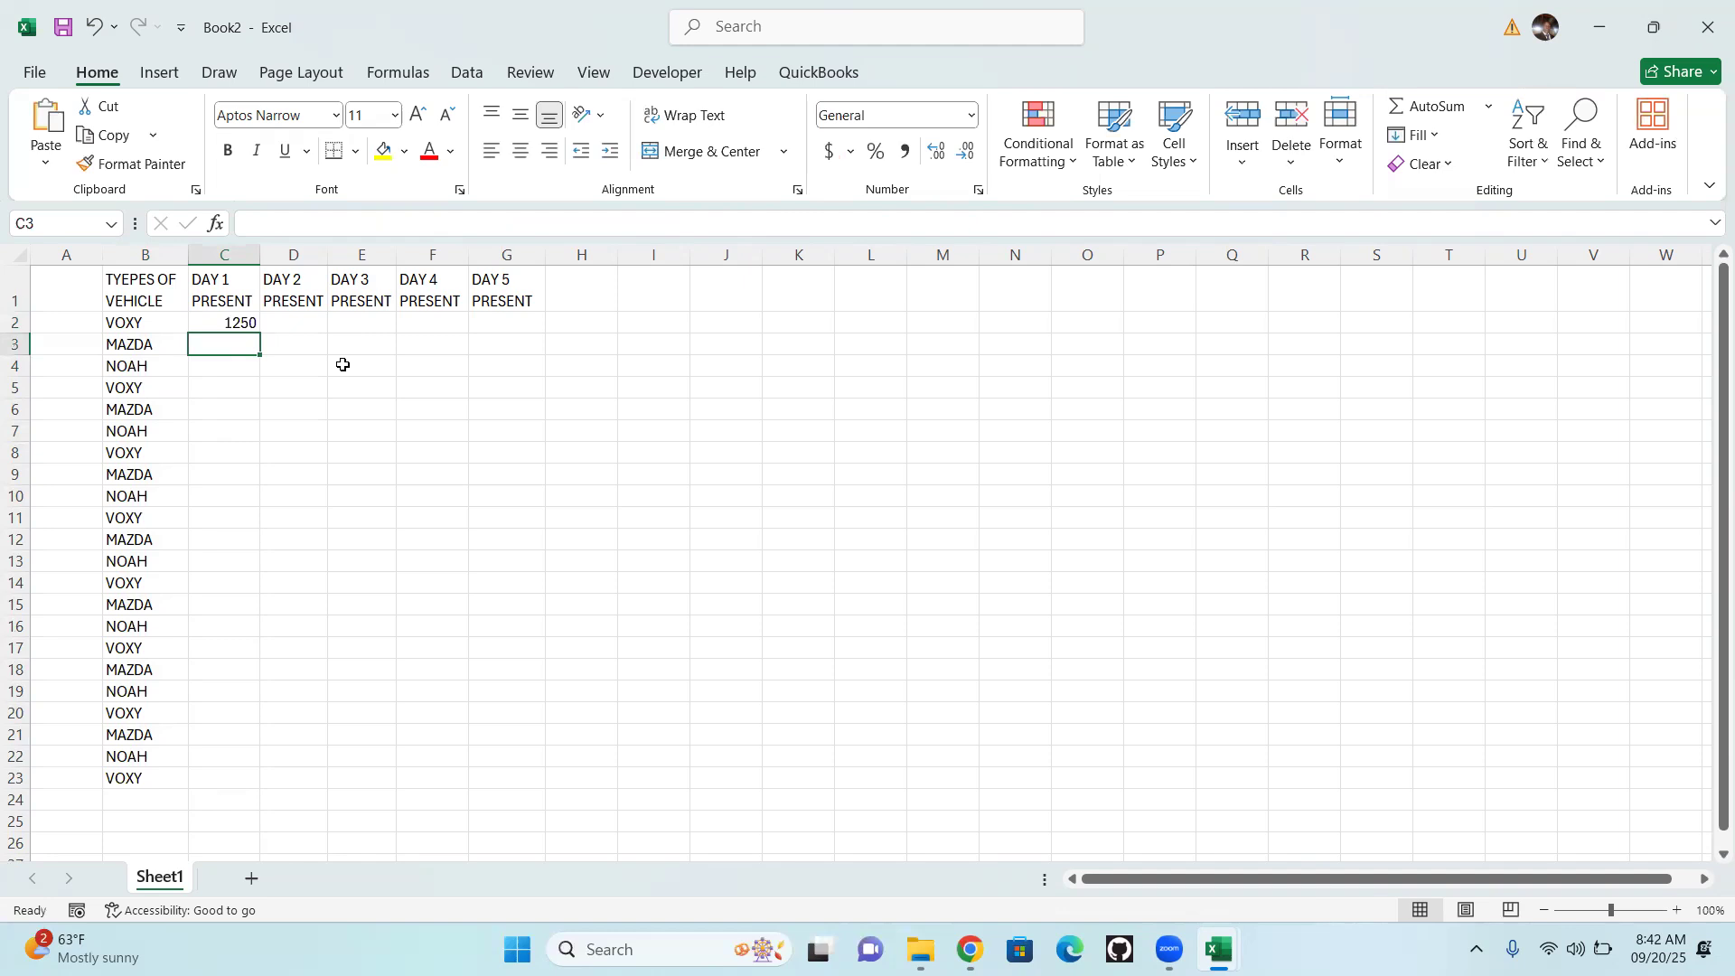
pyautogui.write('1370')
# Enter the DAY 2 values 1500 in cell D2 and 1700 in cell D3
pyautogui.click(303, 320)
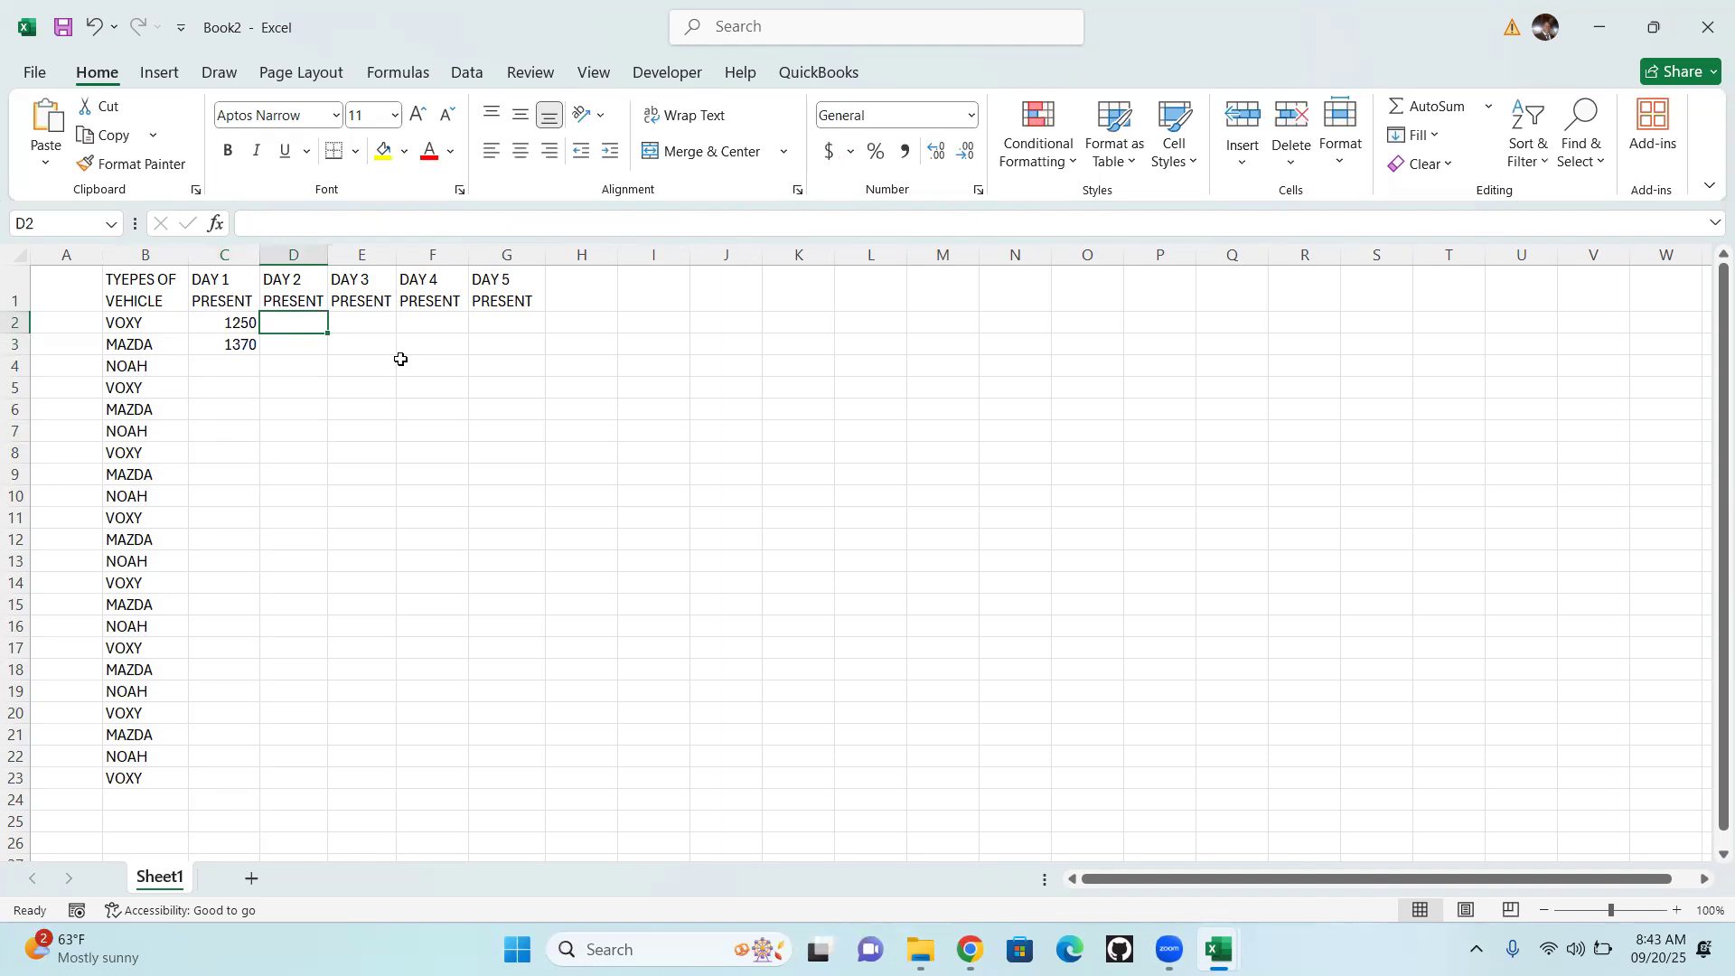
pyautogui.write('1500')
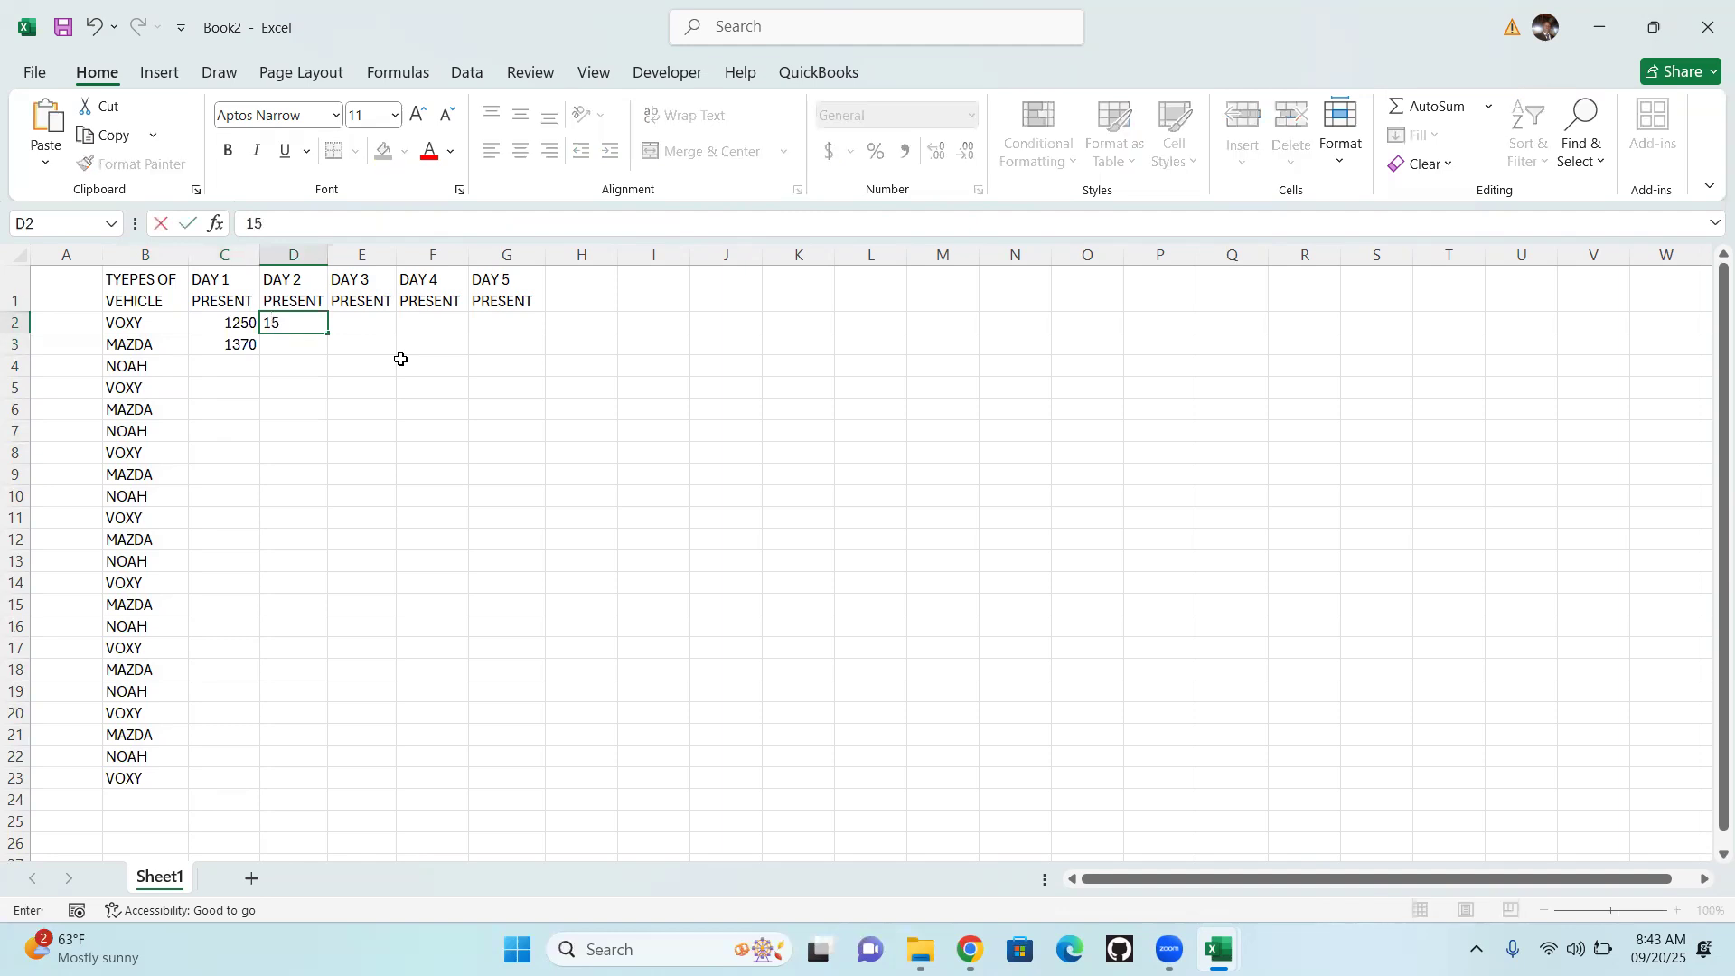
pyautogui.click(292, 346)
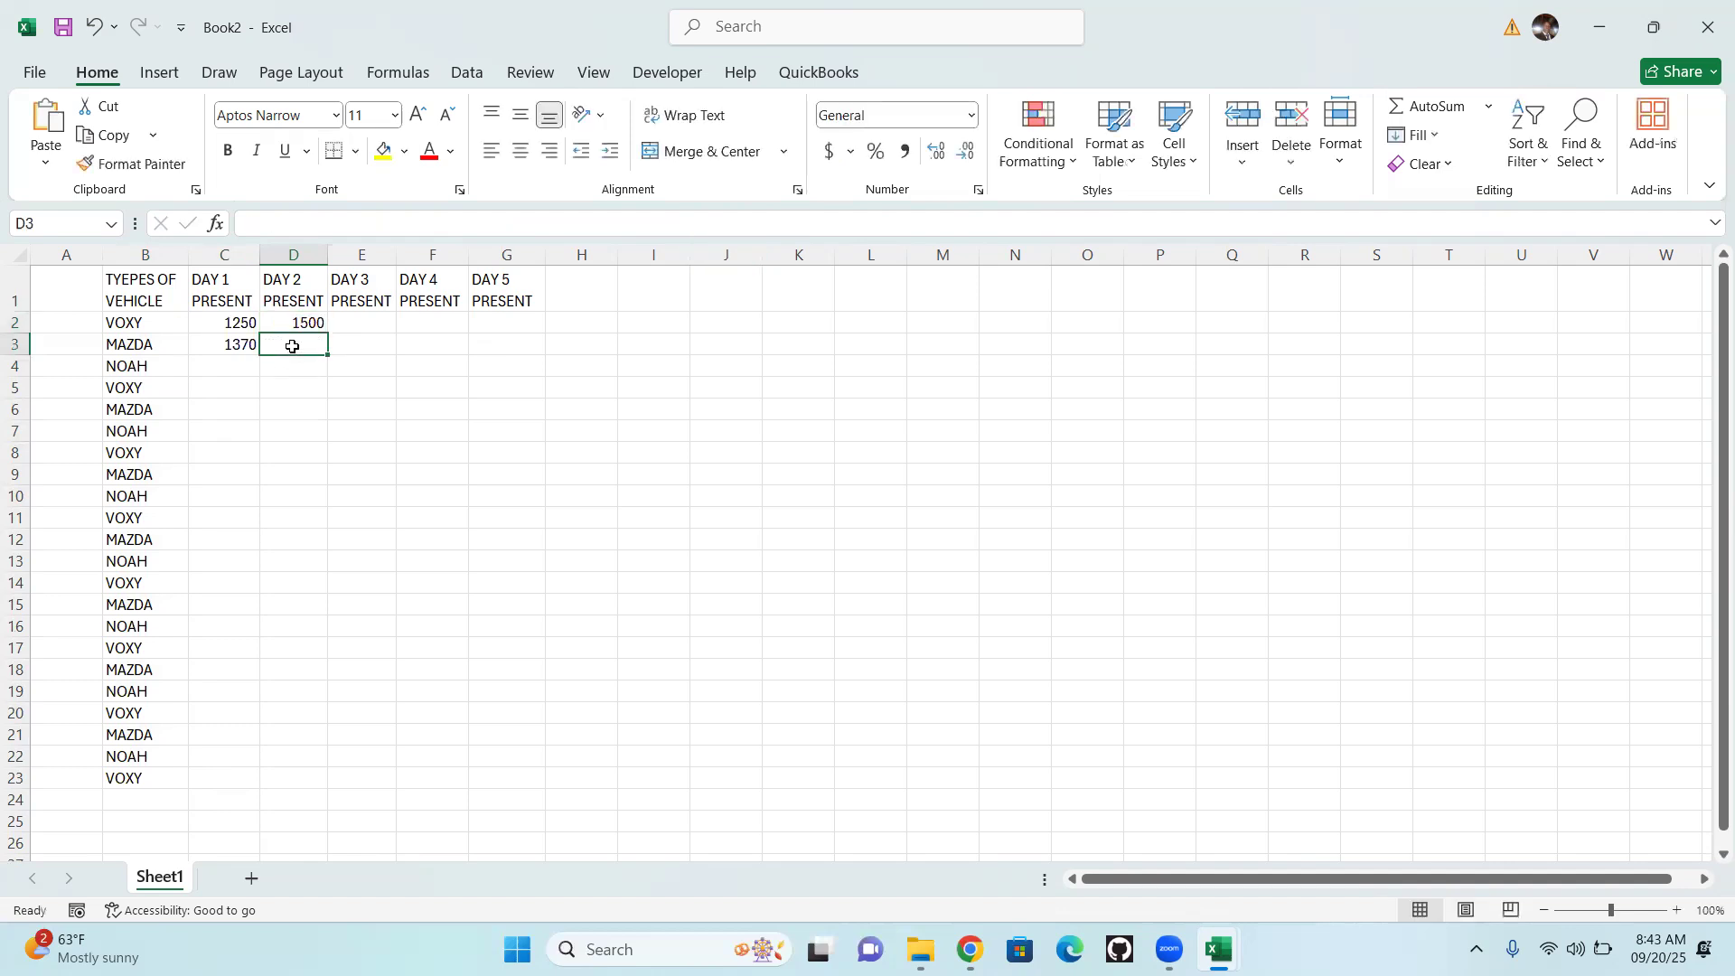
pyautogui.write('6')
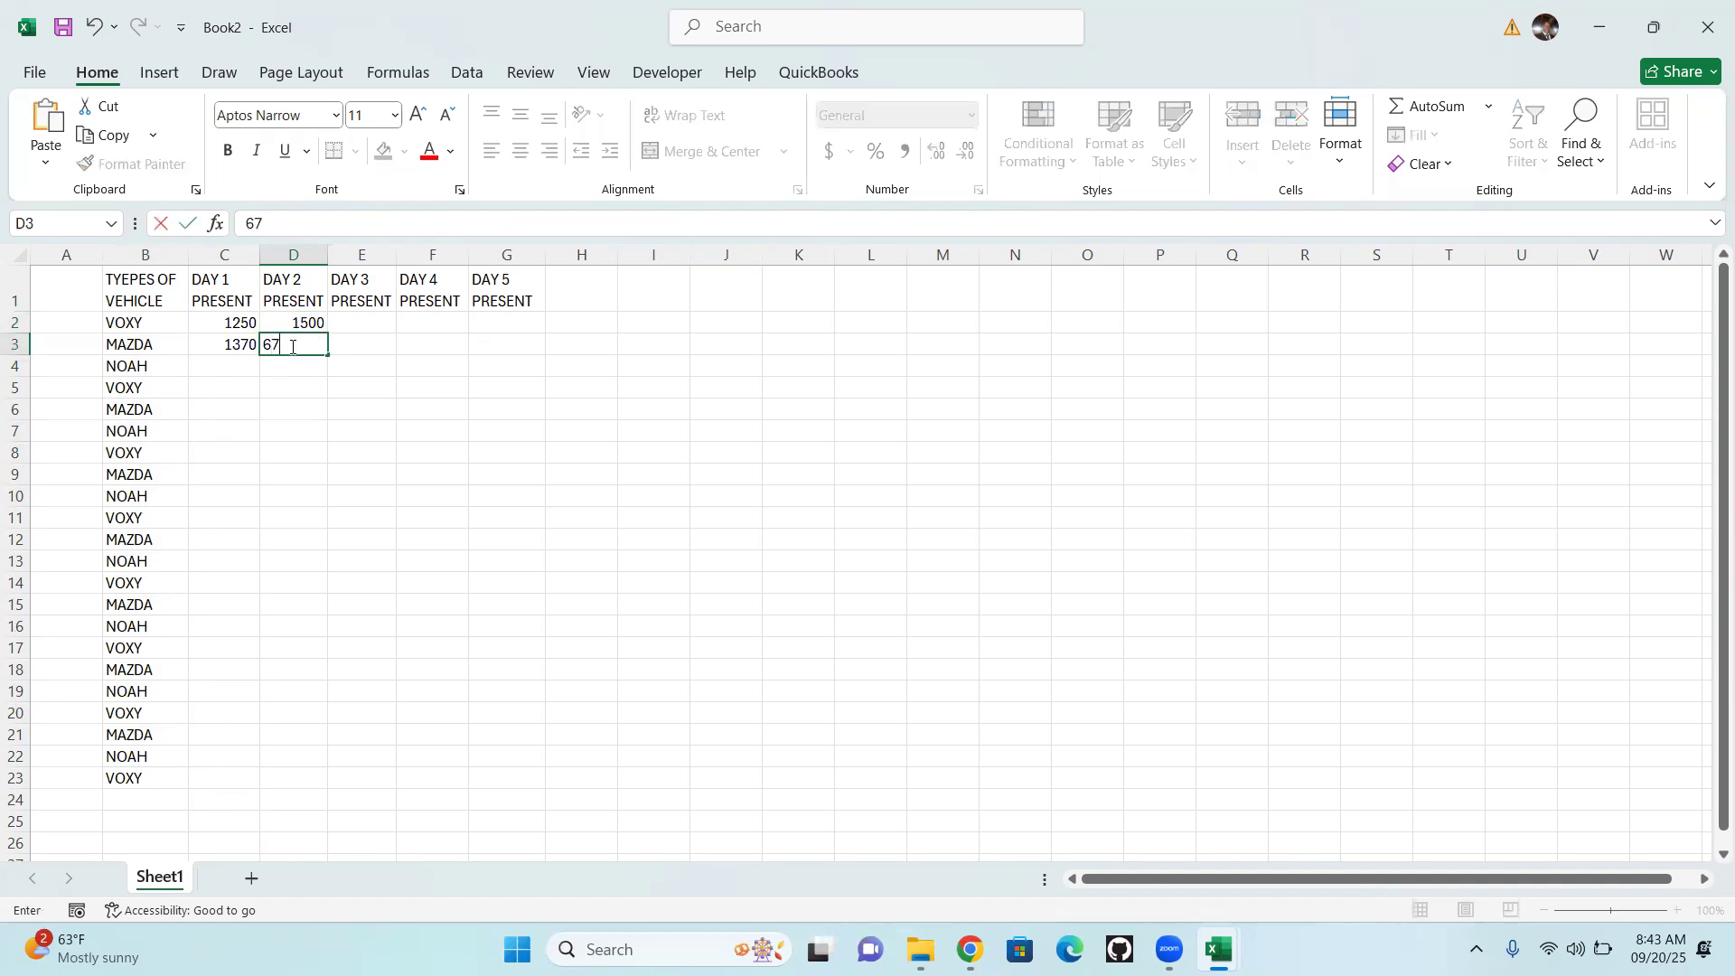
pyautogui.press('BackSpace')
pyautogui.write('1700')
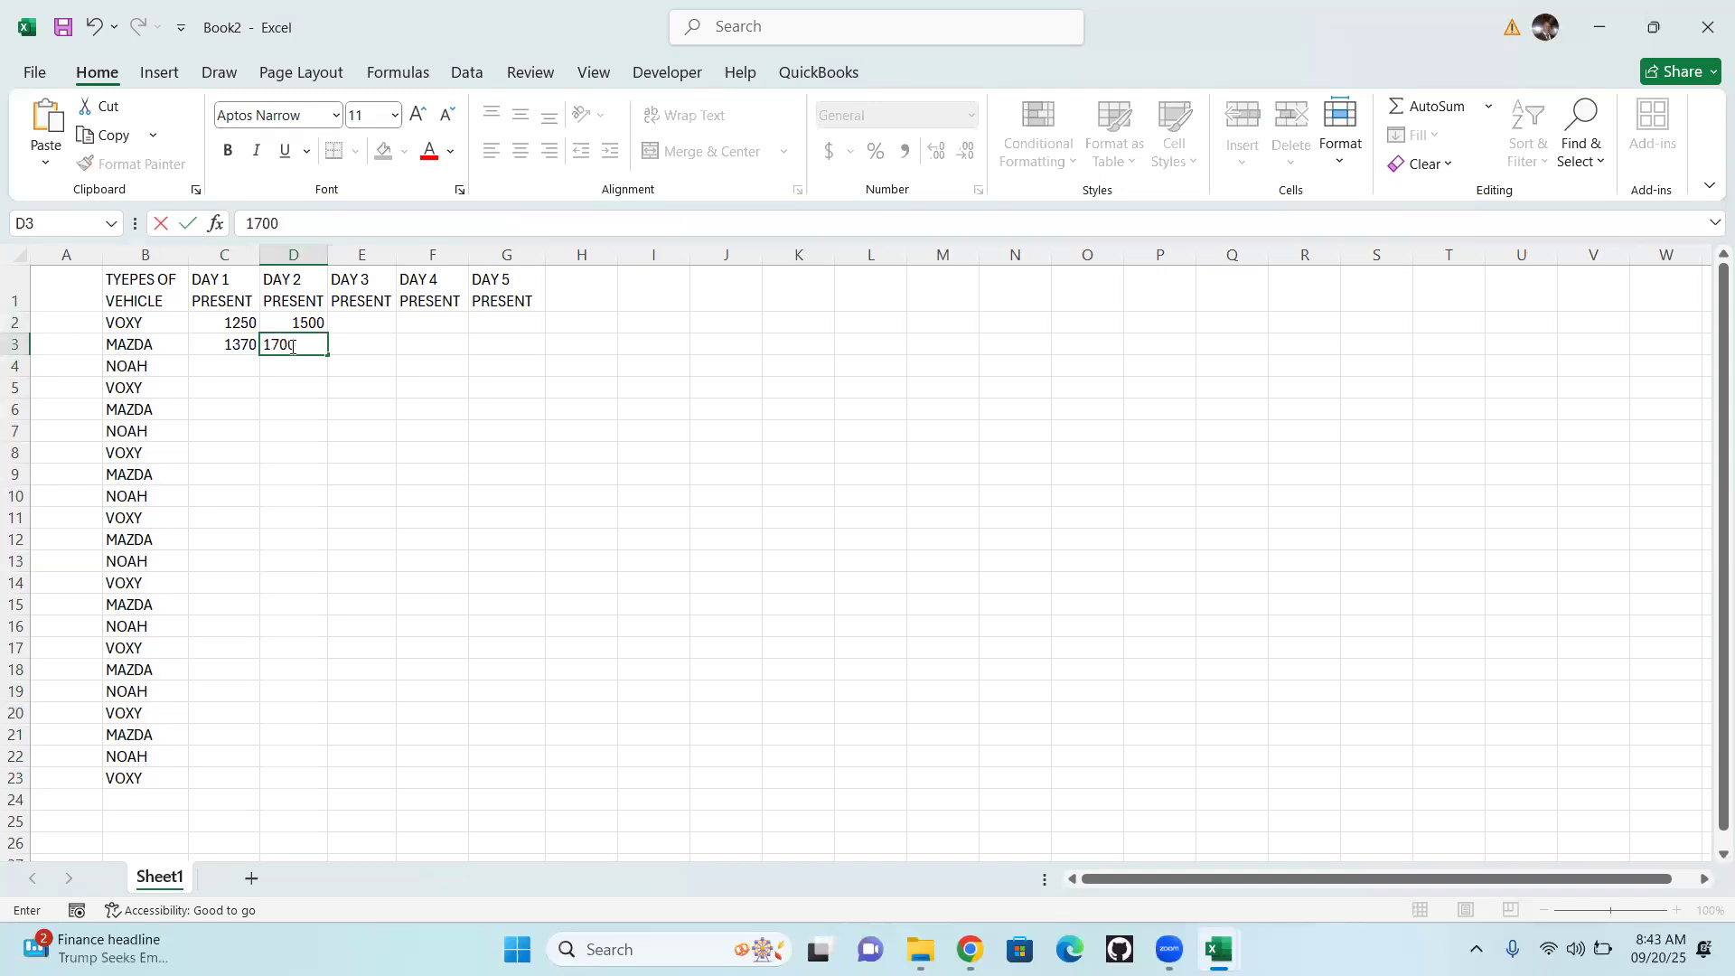
pyautogui.click(343, 387)
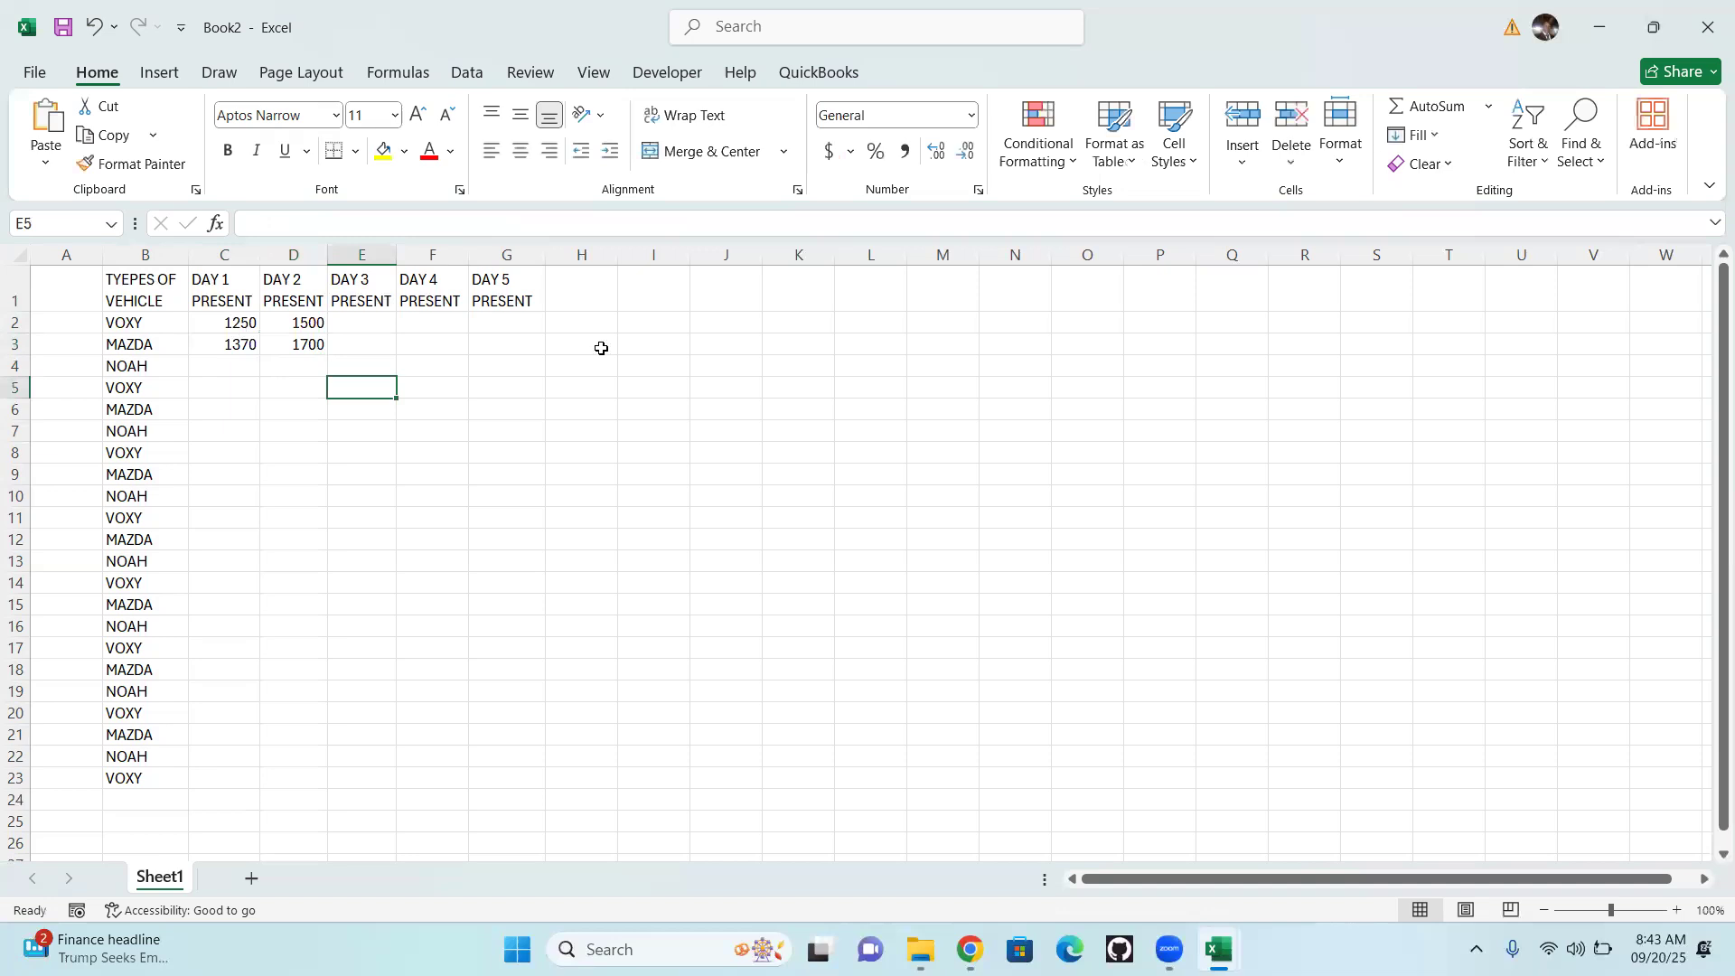
# Extend the number series in C2:D3 across to column G and down to row 23
pyautogui.moveTo(230, 324); pyautogui.dragTo(326, 357)
pyautogui.moveTo(313, 454); pyautogui.dragTo(557, 795)
pyautogui.click(729, 513)
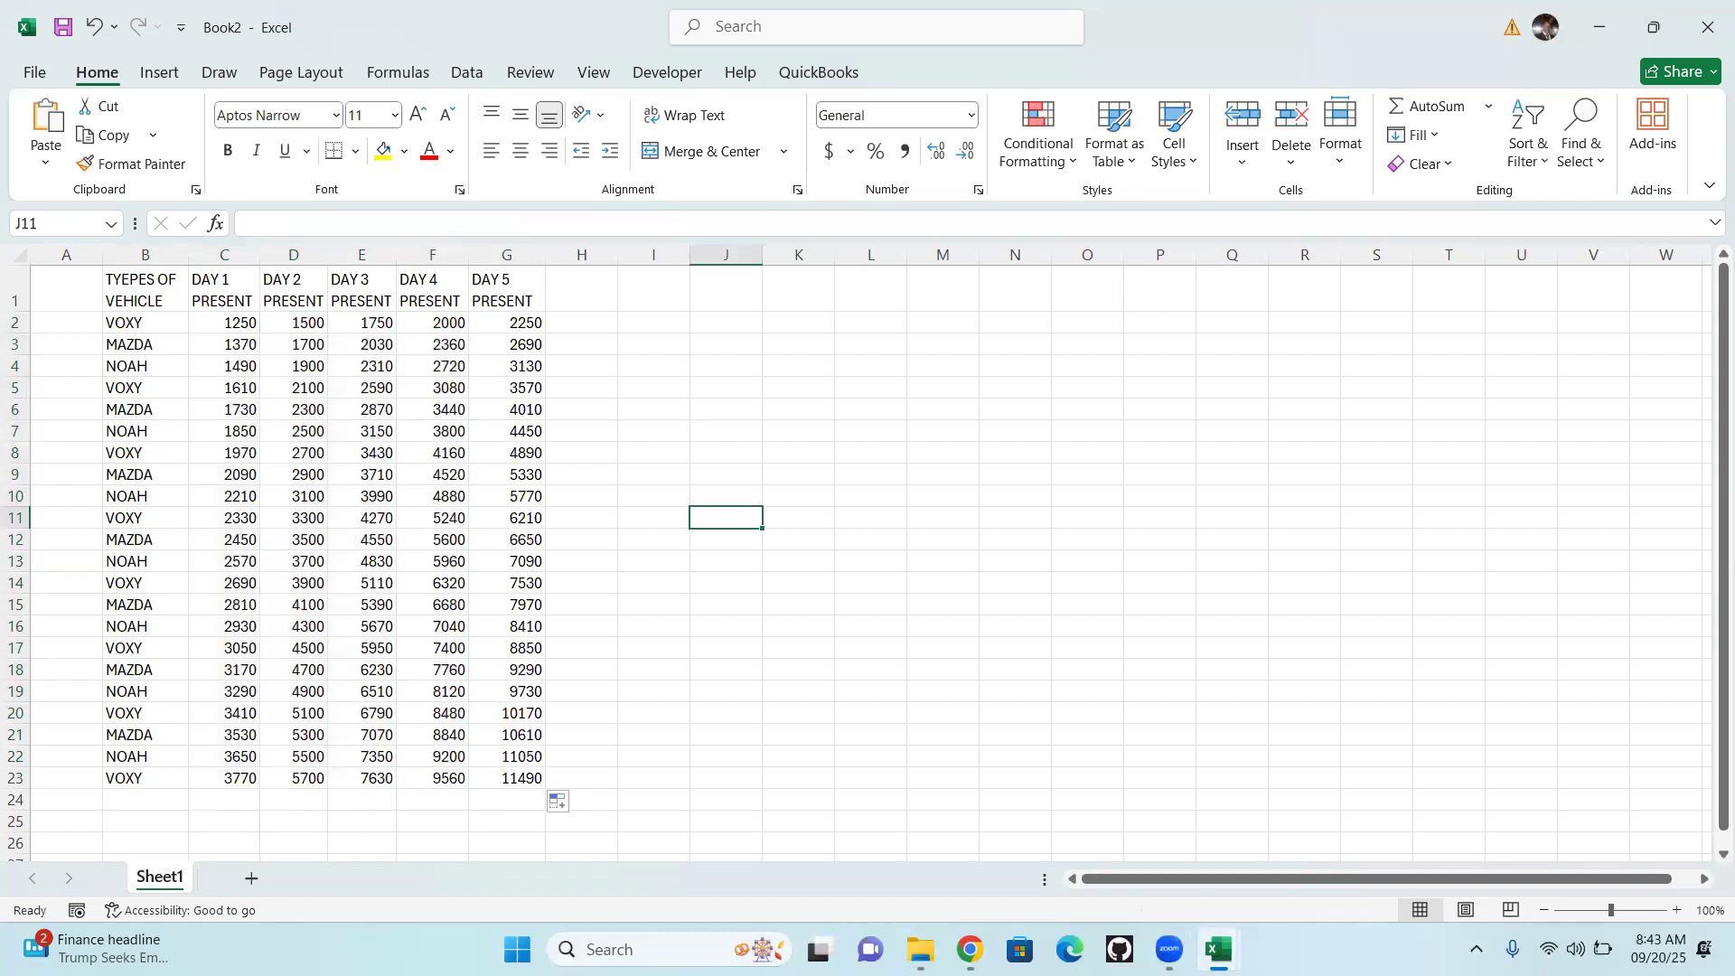
# Insert a new blank column before column A
pyautogui.moveTo(1166, 947)
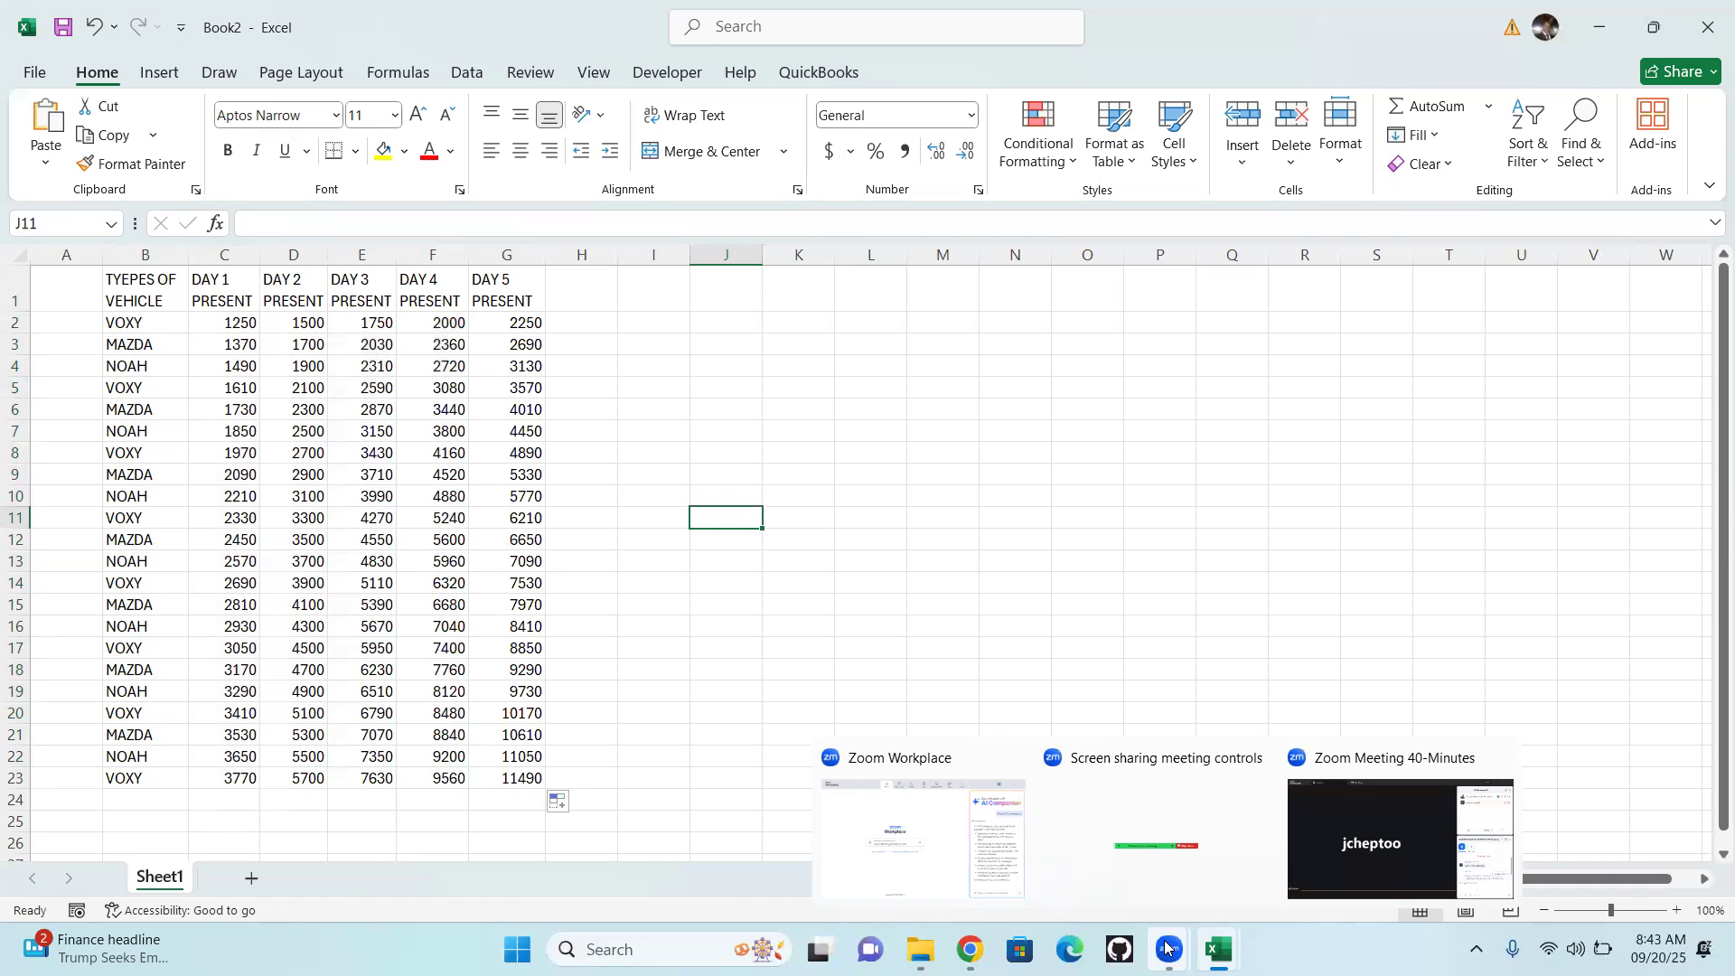
pyautogui.click(64, 282)
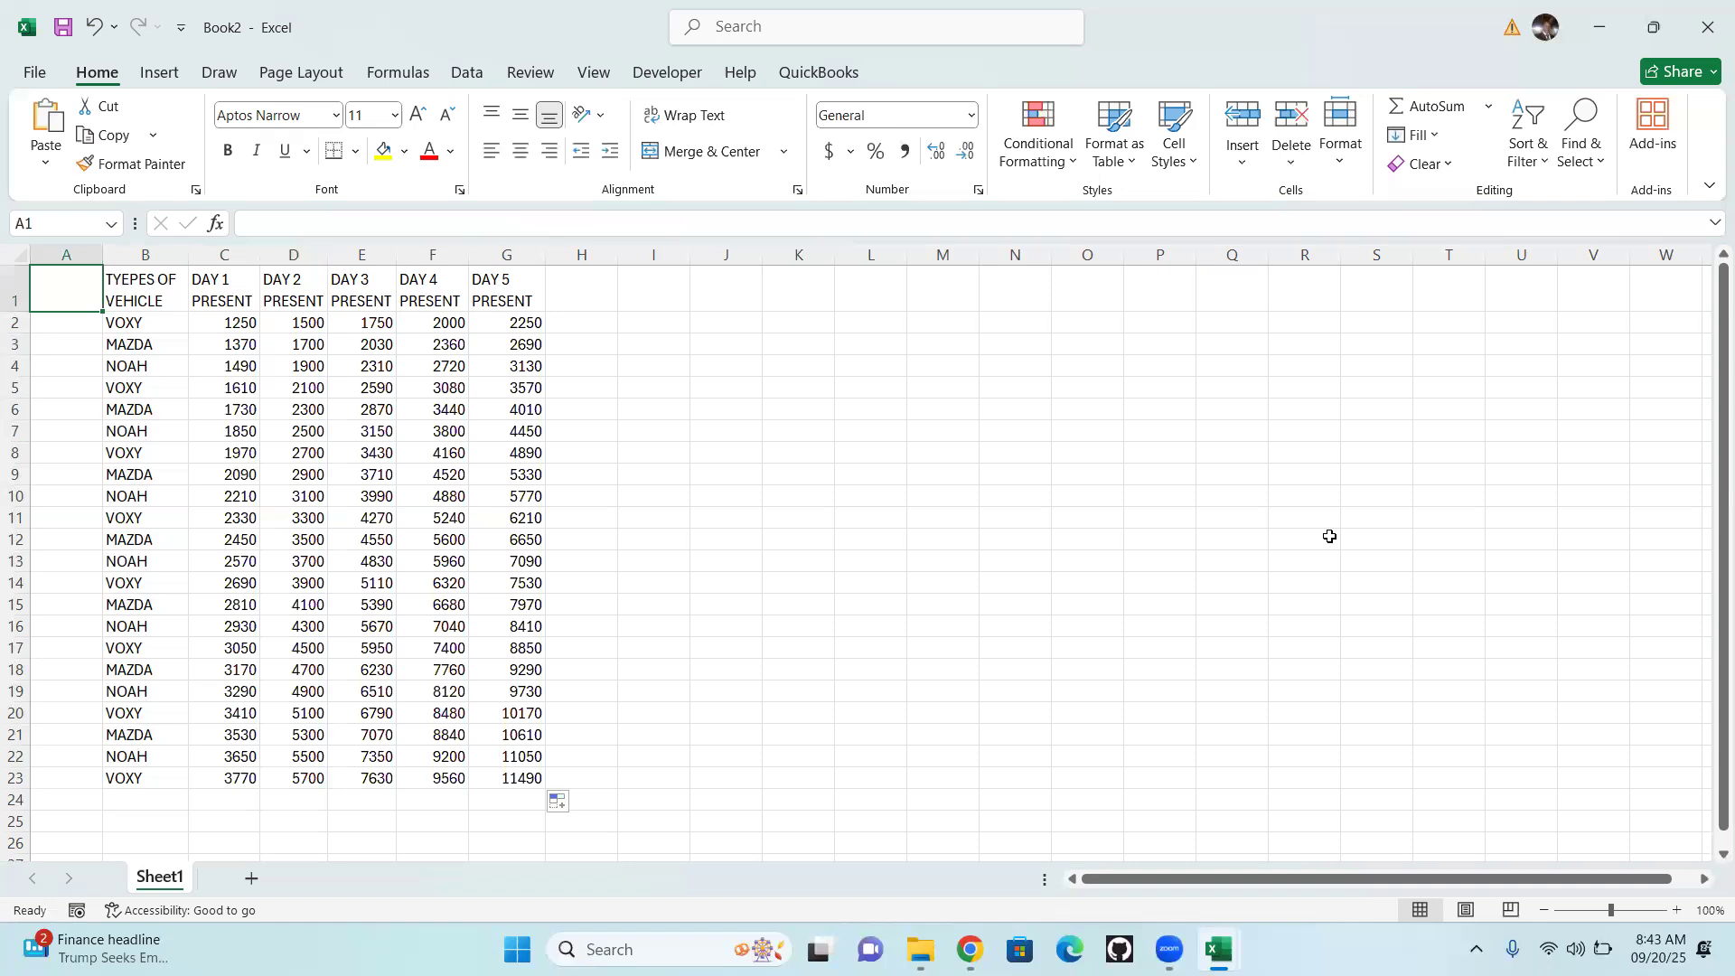
pyautogui.rightClick(66, 254)
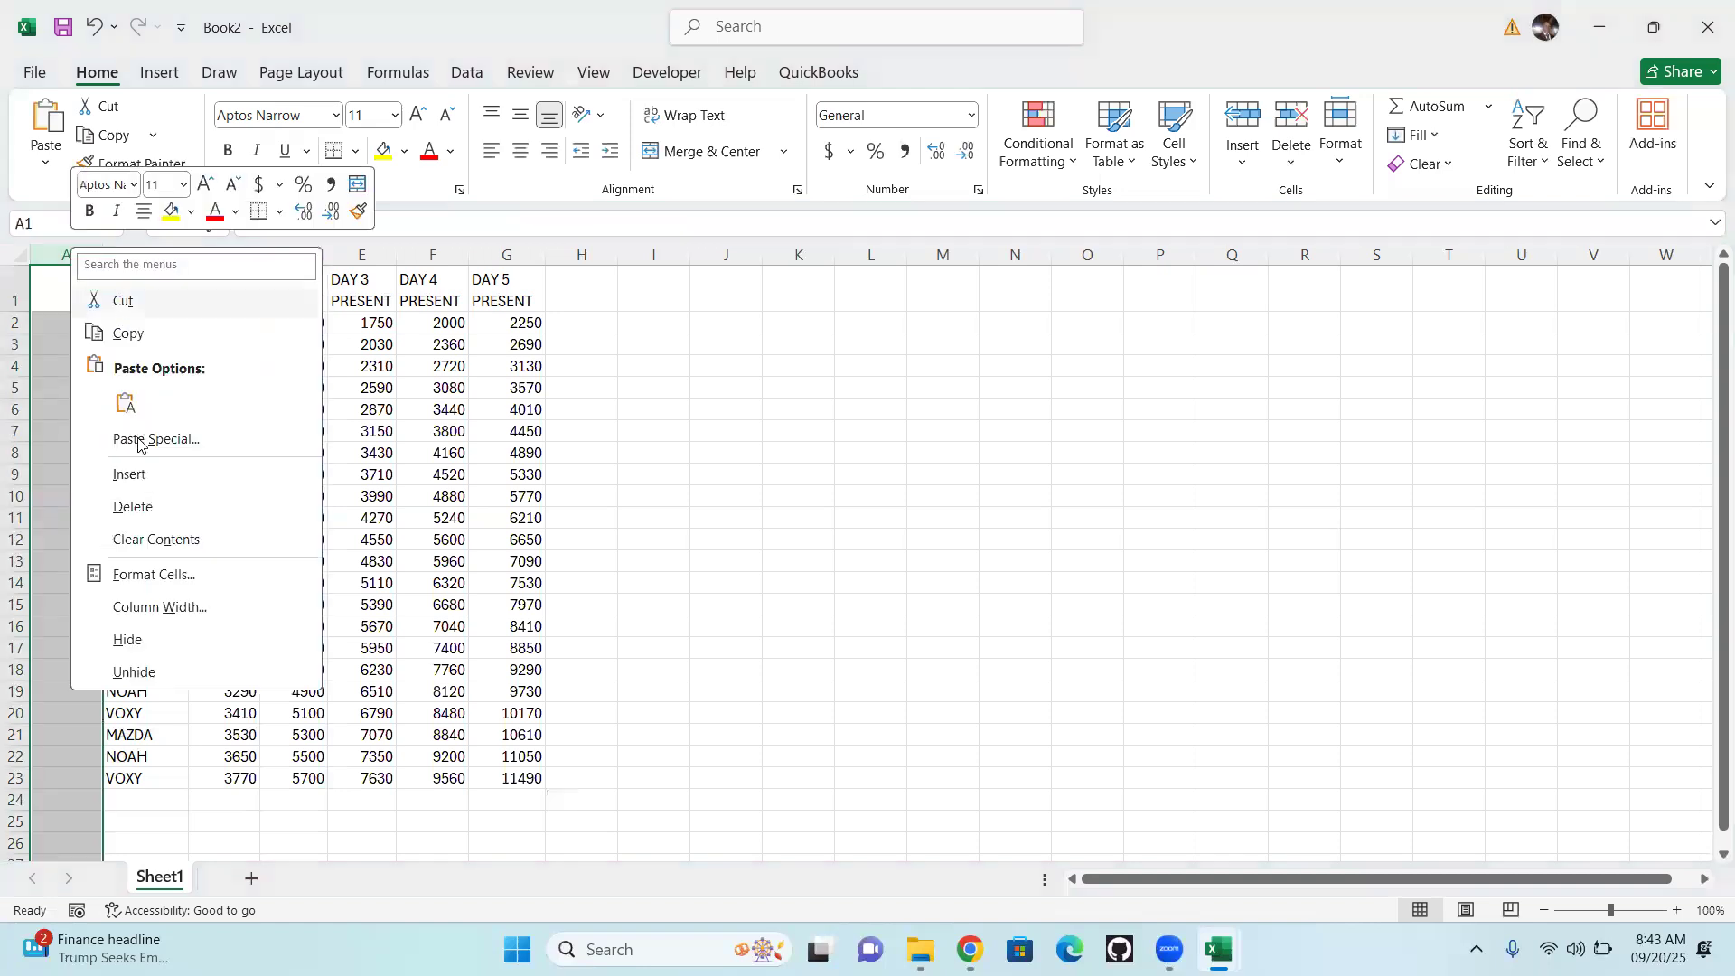
pyautogui.click(130, 475)
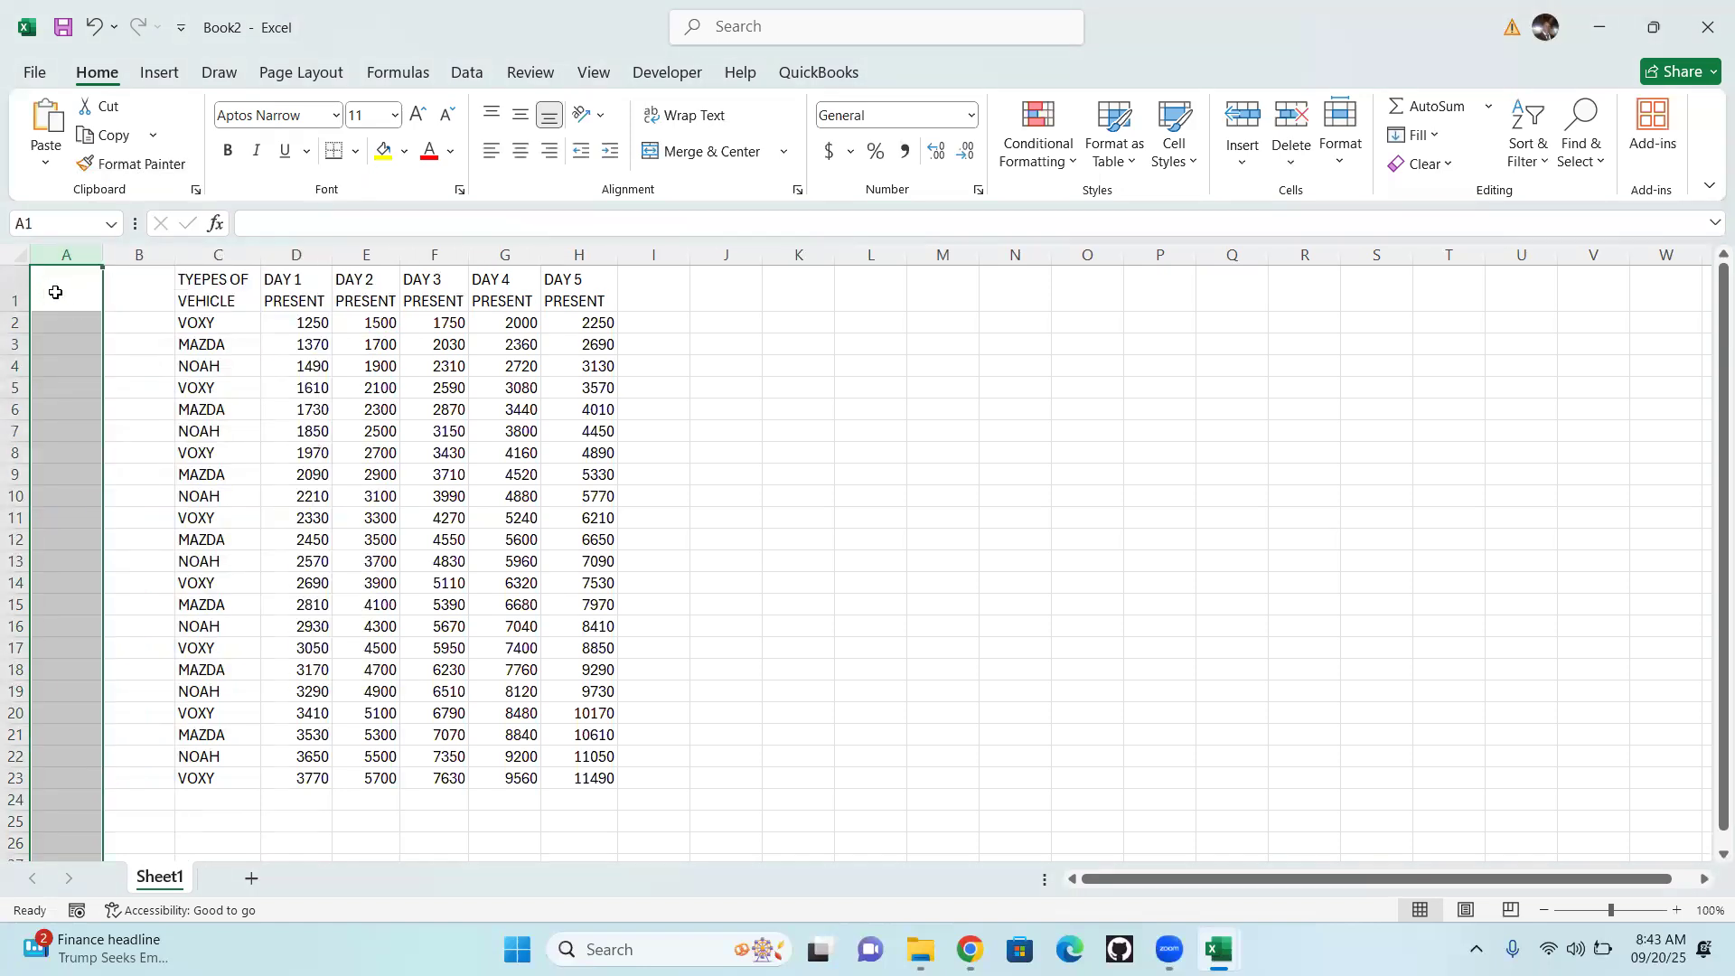
# Enter the heading "TYPES OF FORMULA" in cell A1, widen column A to fit it, and select cell A2
pyautogui.click(56, 292)
pyautogui.write('TYPE')
pyautogui.press('BackSpace')
pyautogui.press('BackSpace')
pyautogui.write('PES OF')
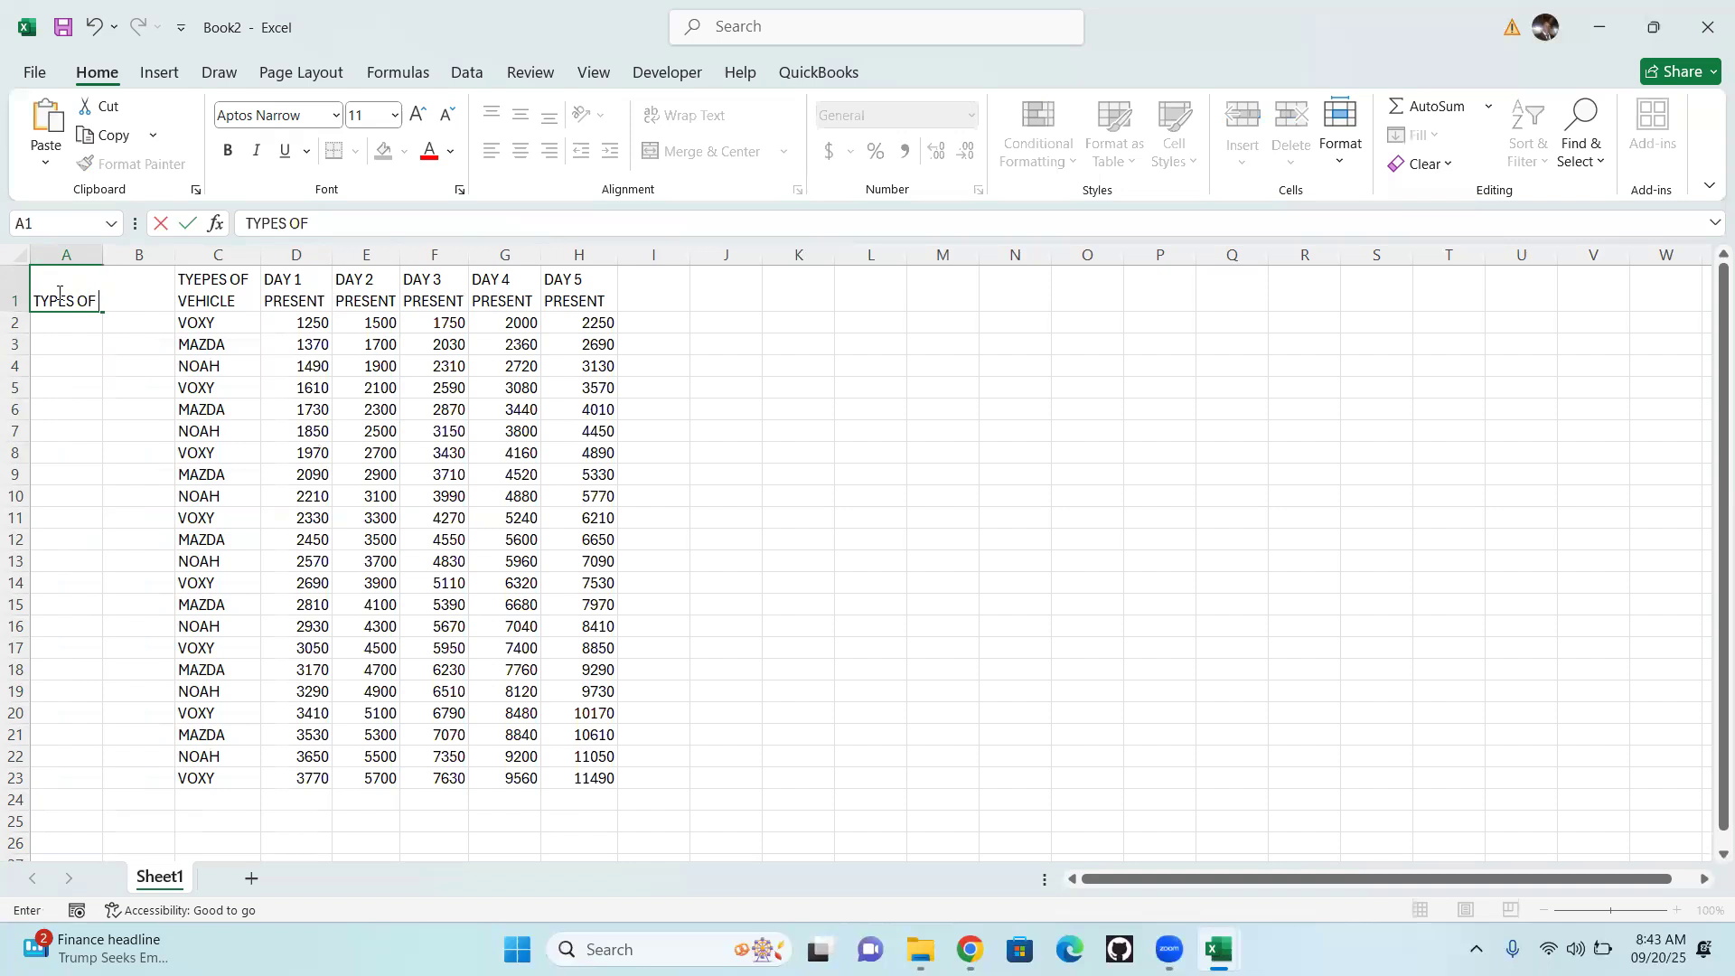
pyautogui.write(' FORMULA')
pyautogui.click(82, 385)
pyautogui.moveTo(101, 252); pyautogui.dragTo(172, 254)
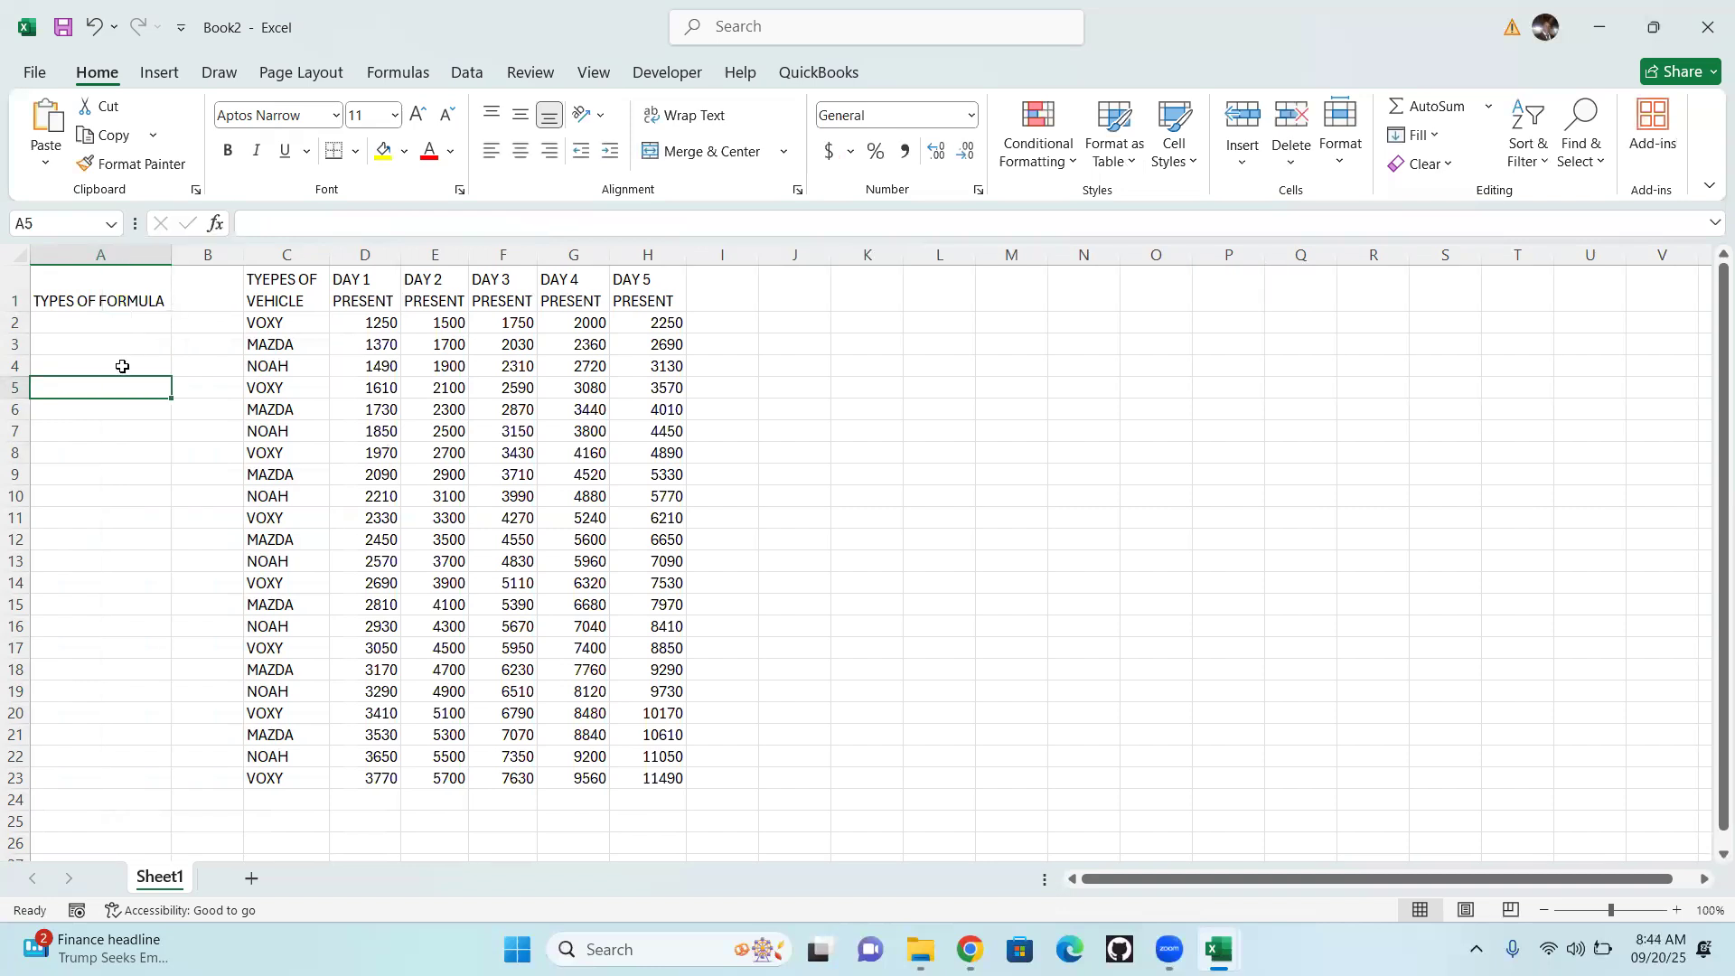
pyautogui.click(114, 327)
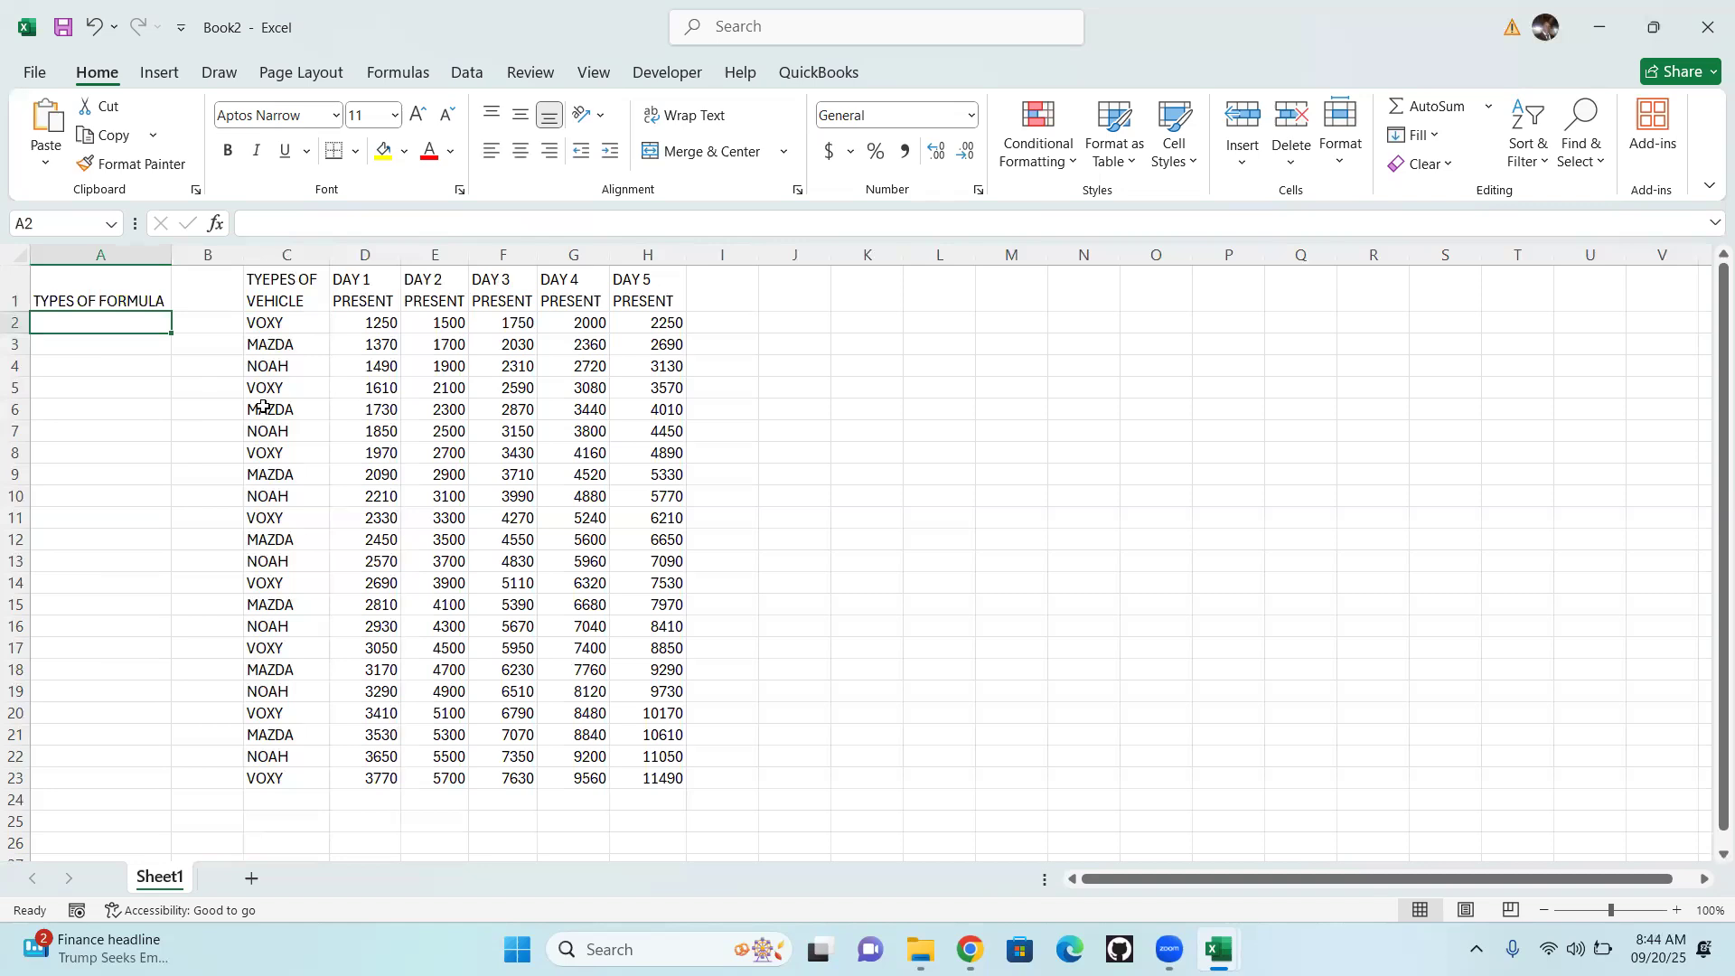
# Enter the formula names SUMIF in cell A2 and IFSUM in cell A3
pyautogui.write('SU')
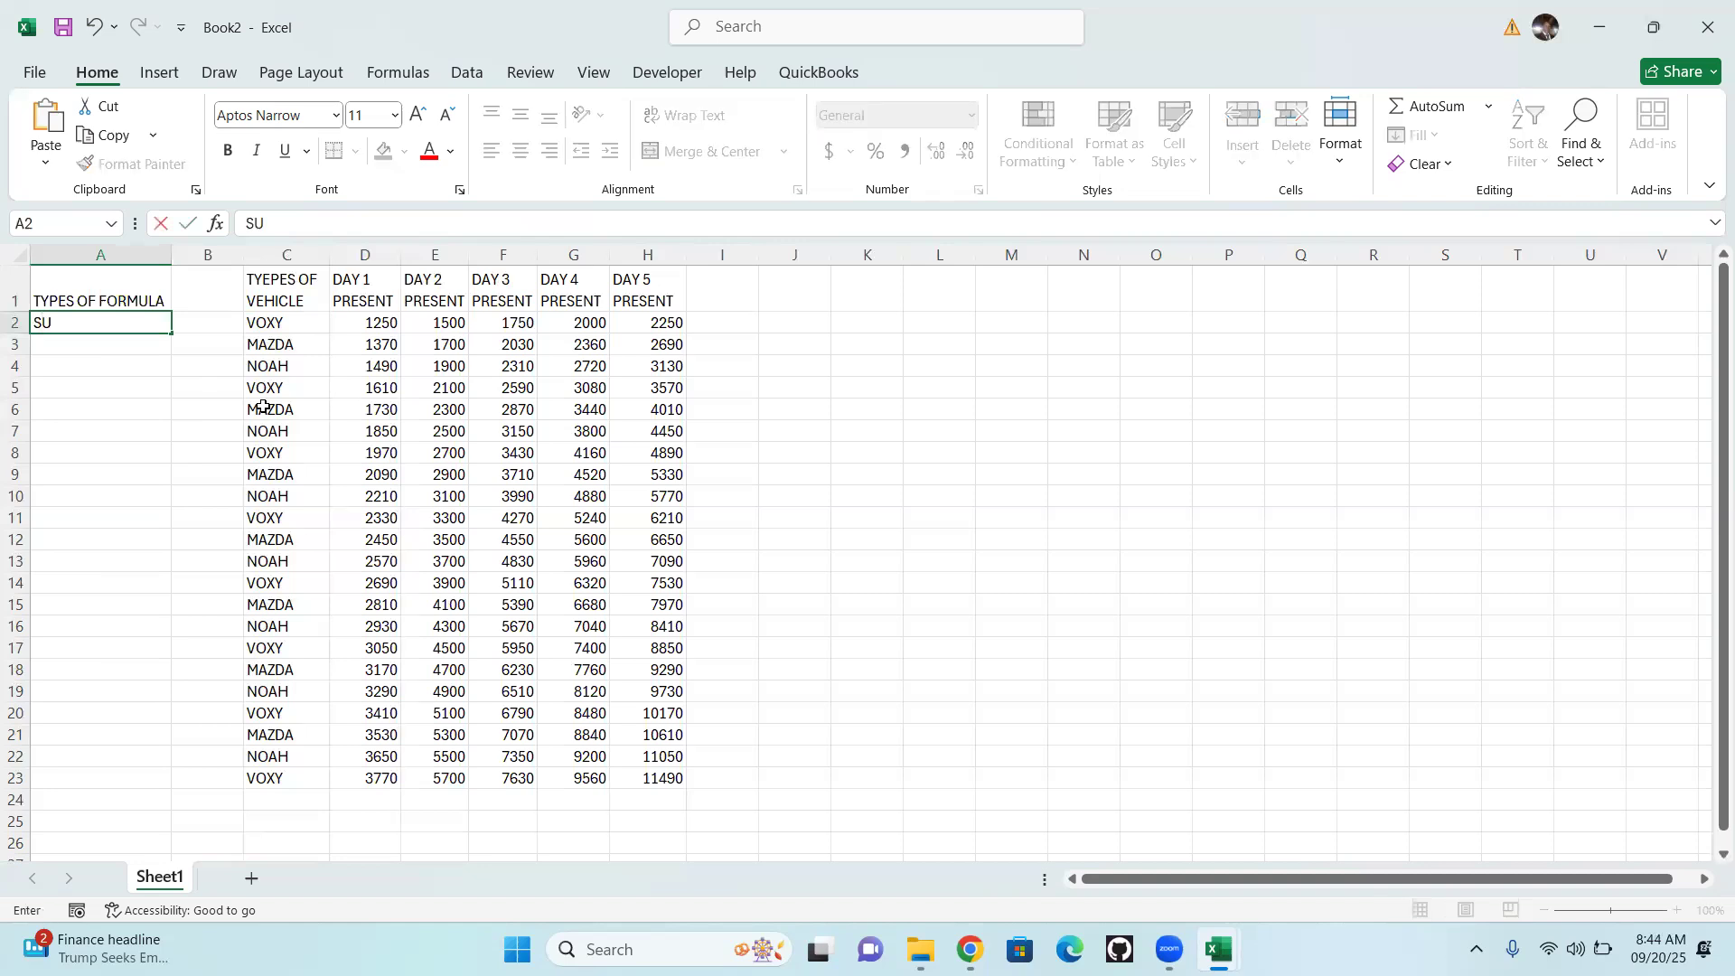
pyautogui.write('MIF')
pyautogui.press('Return')
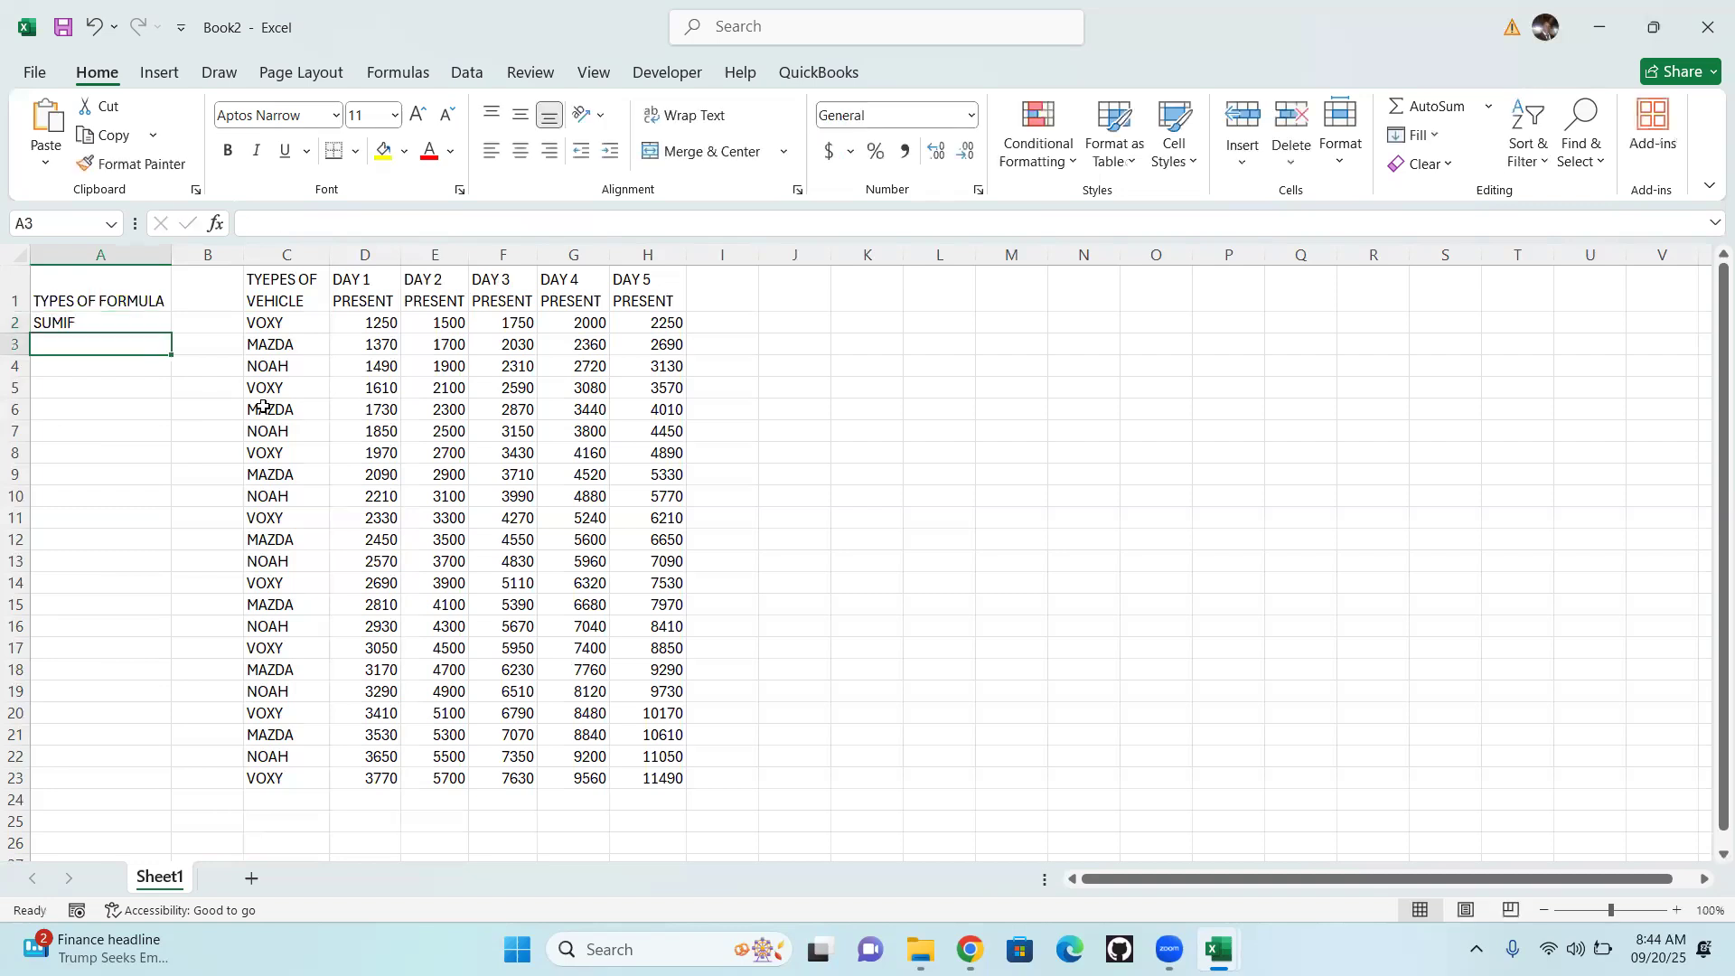
pyautogui.write('IFSUM')
pyautogui.press('Return')
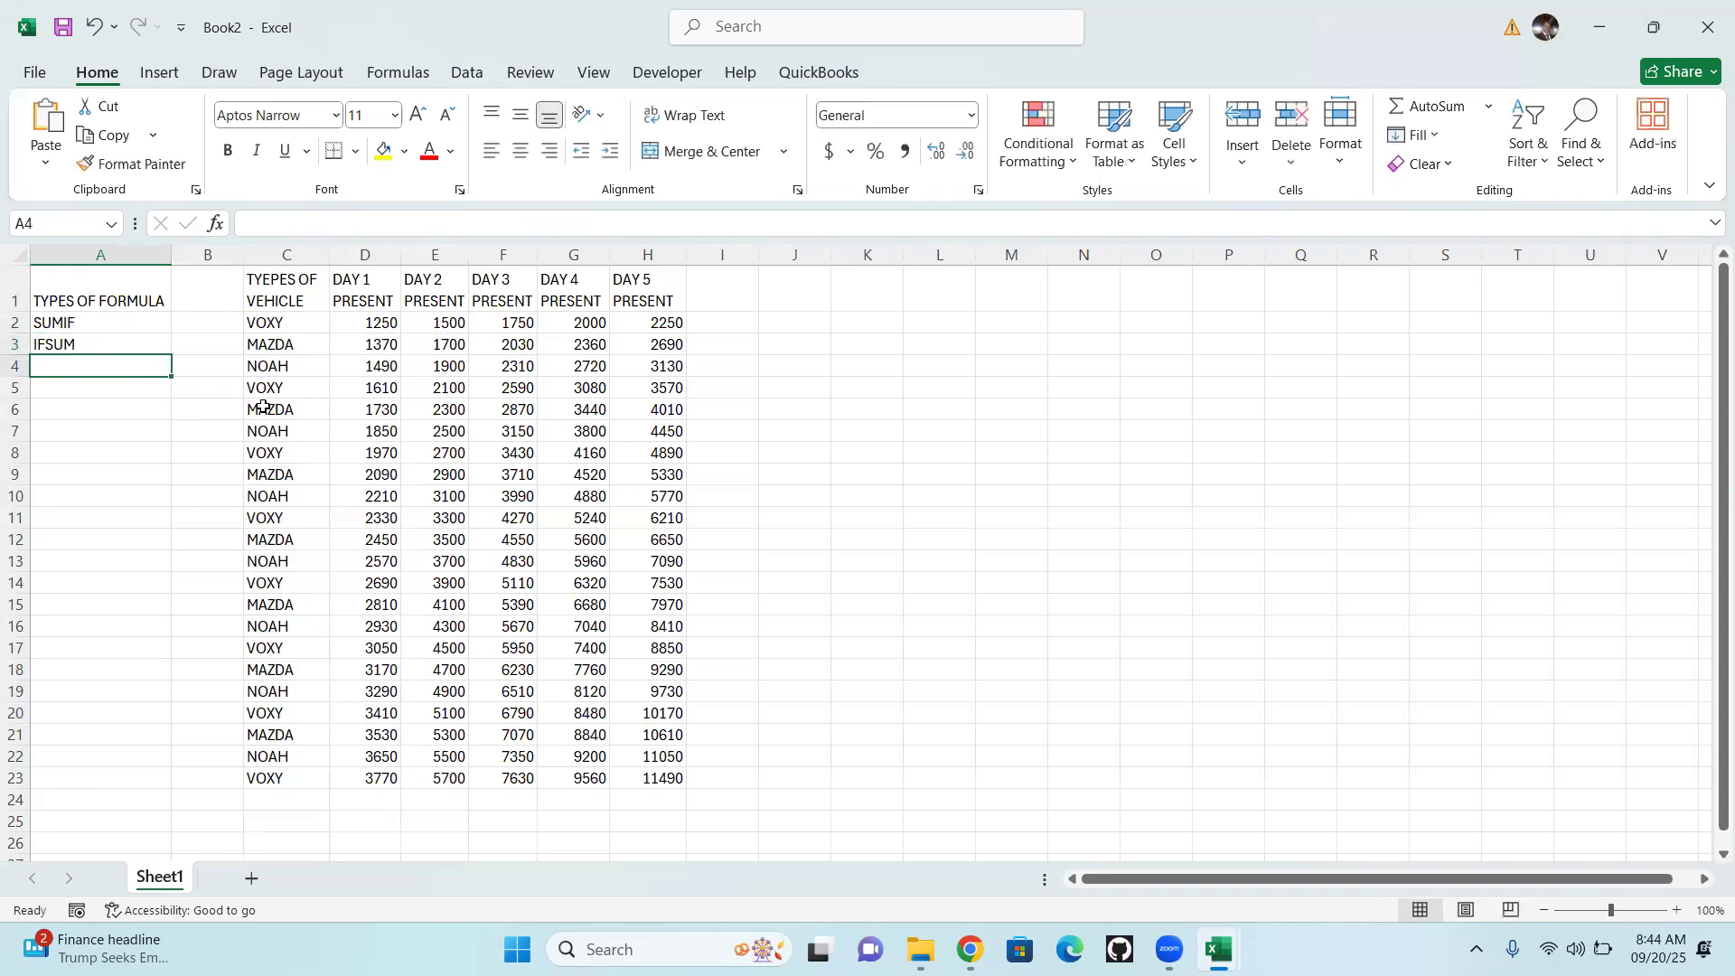
# Add AVERAGEIF to the list of formula types in cell A4
pyautogui.write('AVE')
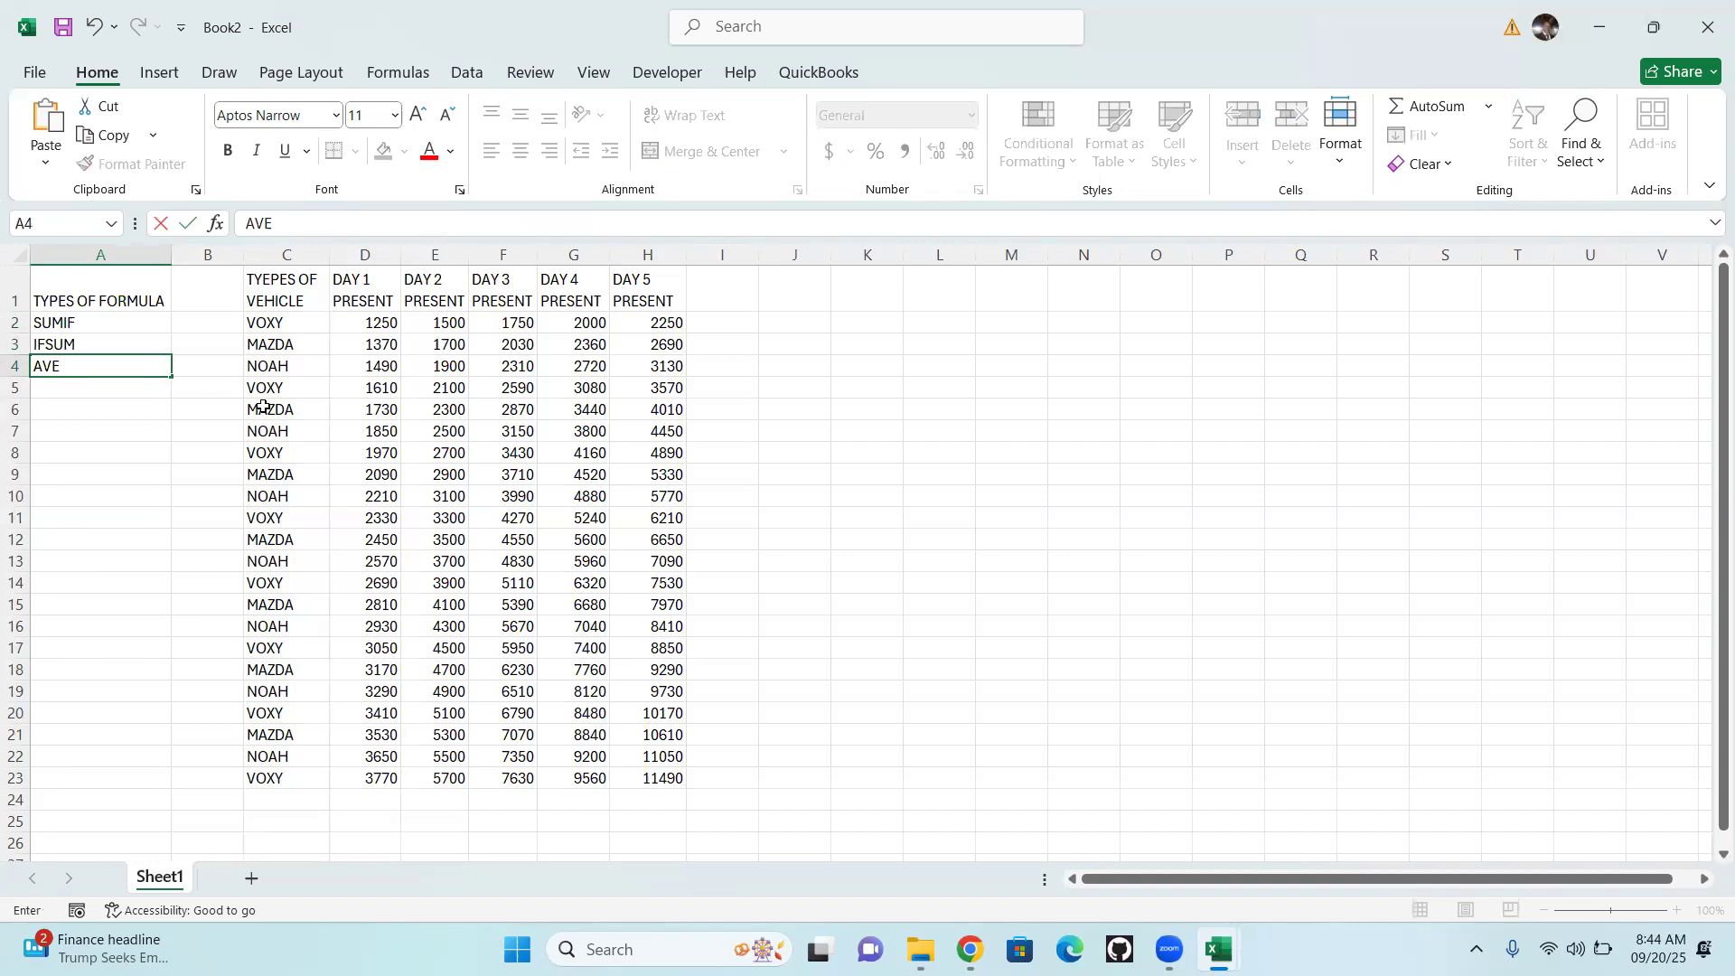
pyautogui.write('RAGEIF')
pyautogui.press('Return')
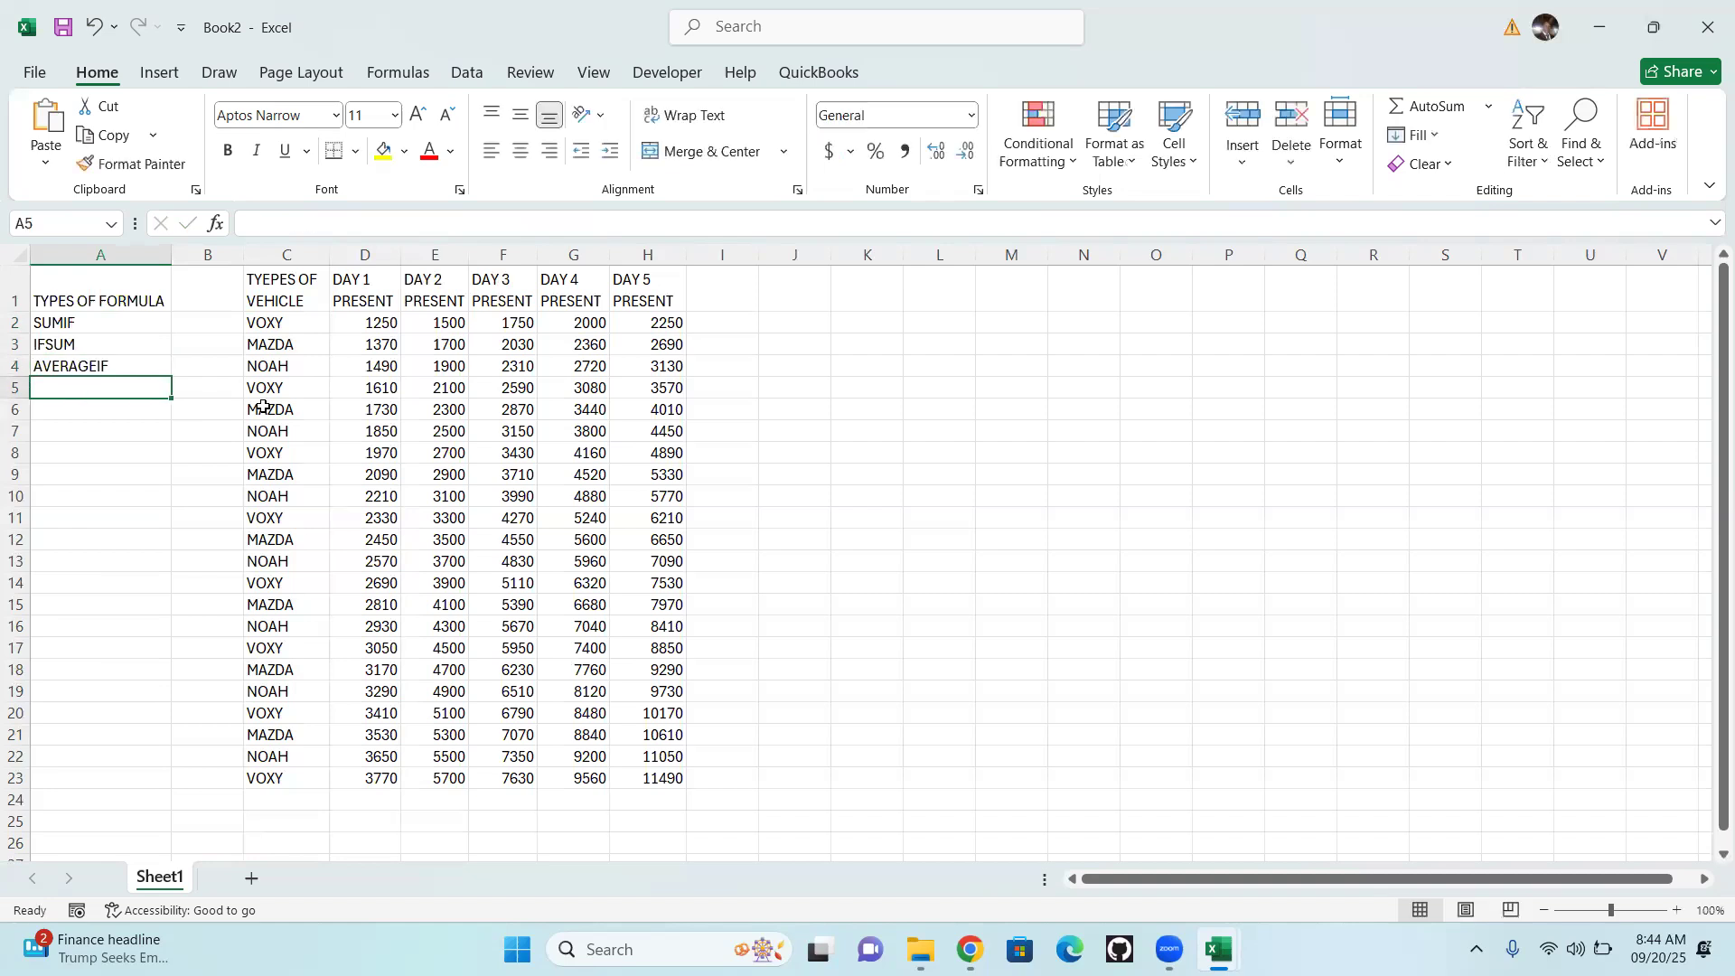
# Add COUNT in cell A5 and COUNTA in cell A6 of the formula list
pyautogui.write('COUNT')
pyautogui.press('Return')
pyautogui.write('COUNTA')
pyautogui.press('Return')
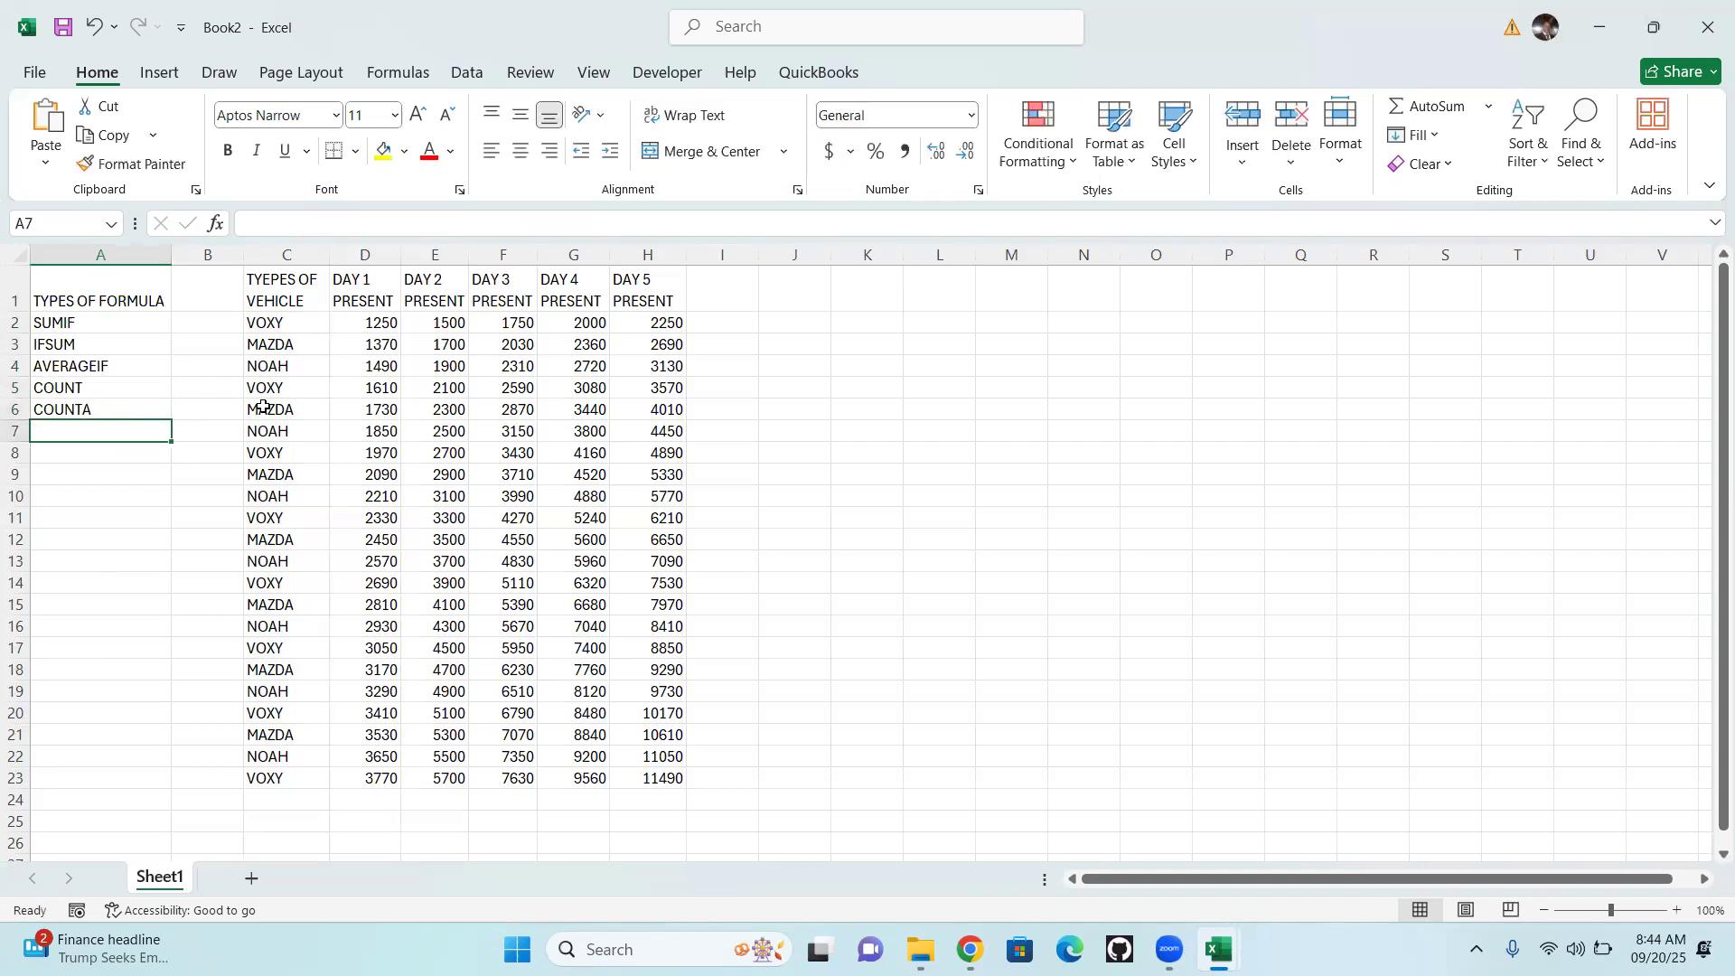
# Add COUNTIF in cell A7 and COUNTBLANK in cell A8 of the formula list
pyautogui.write('COU')
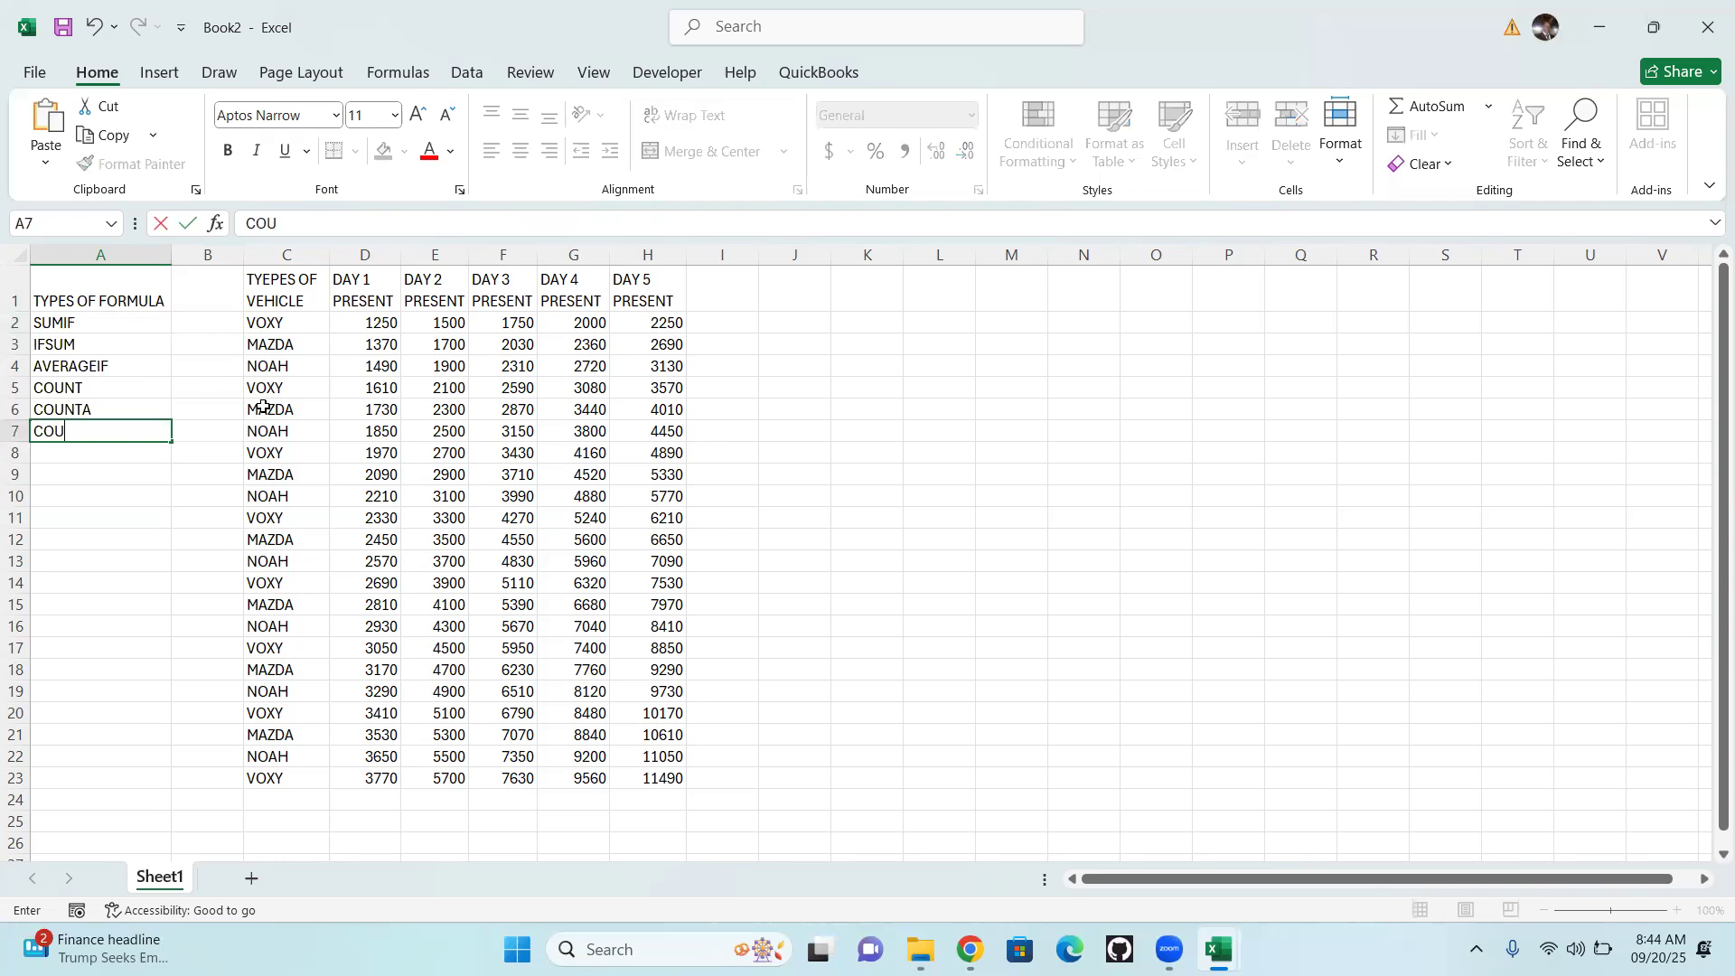
pyautogui.write('NTIF')
pyautogui.press('Return')
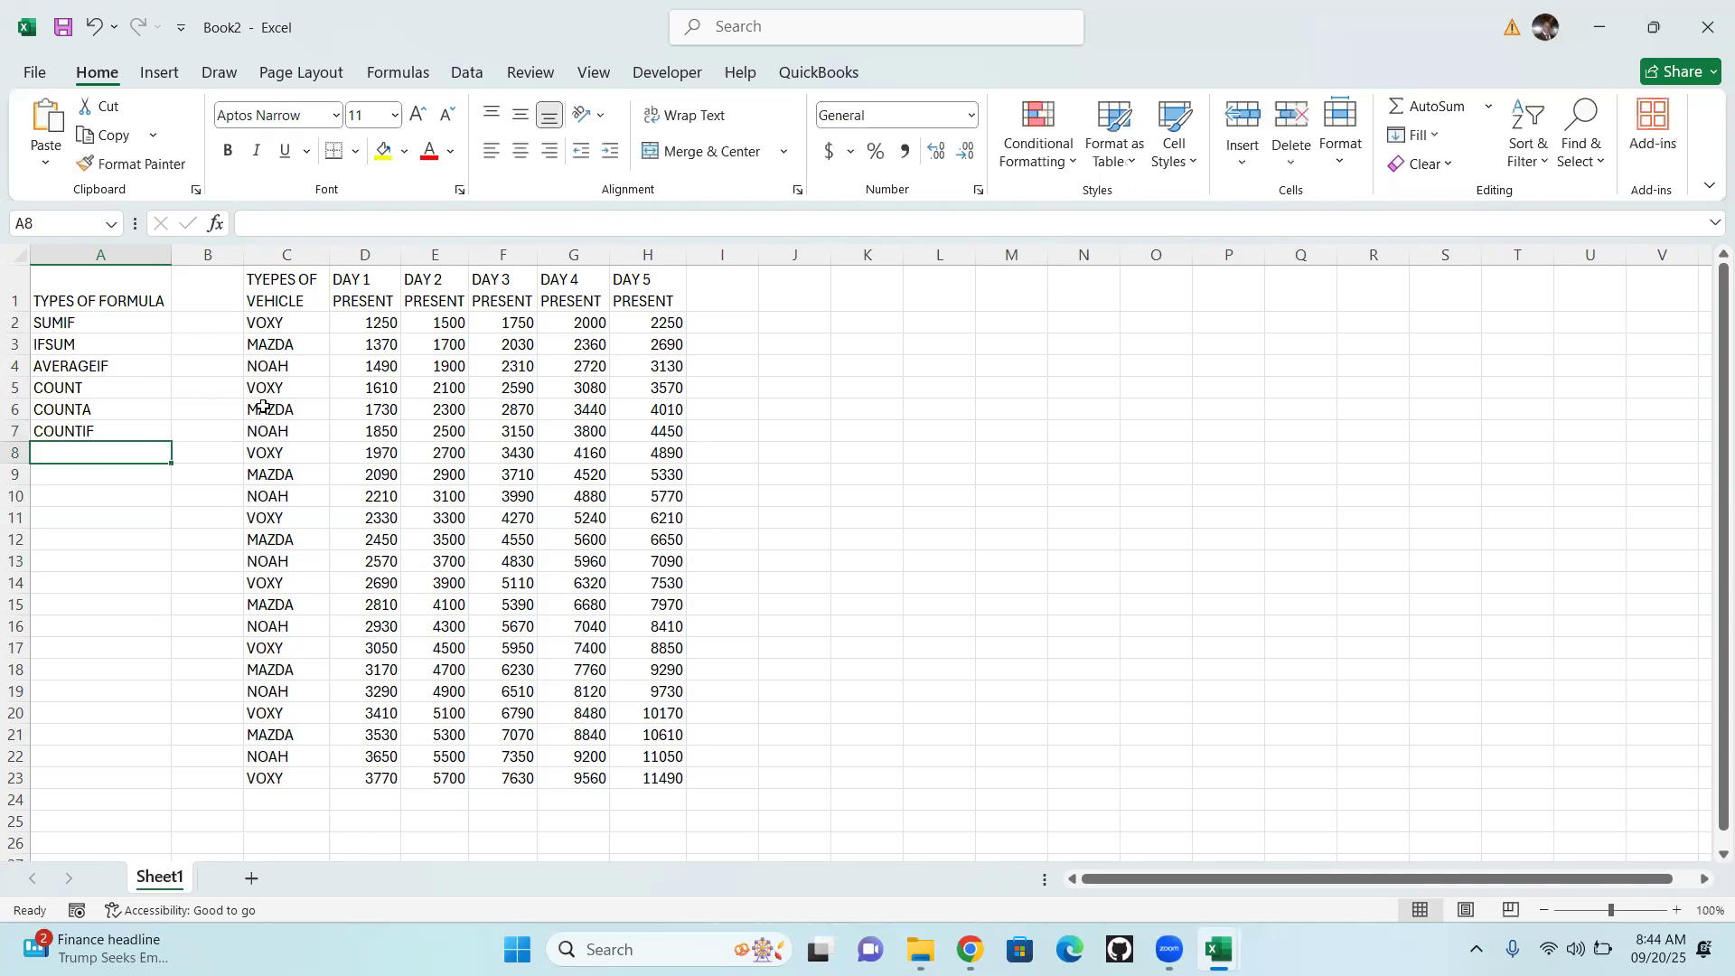
pyautogui.write('COUN')
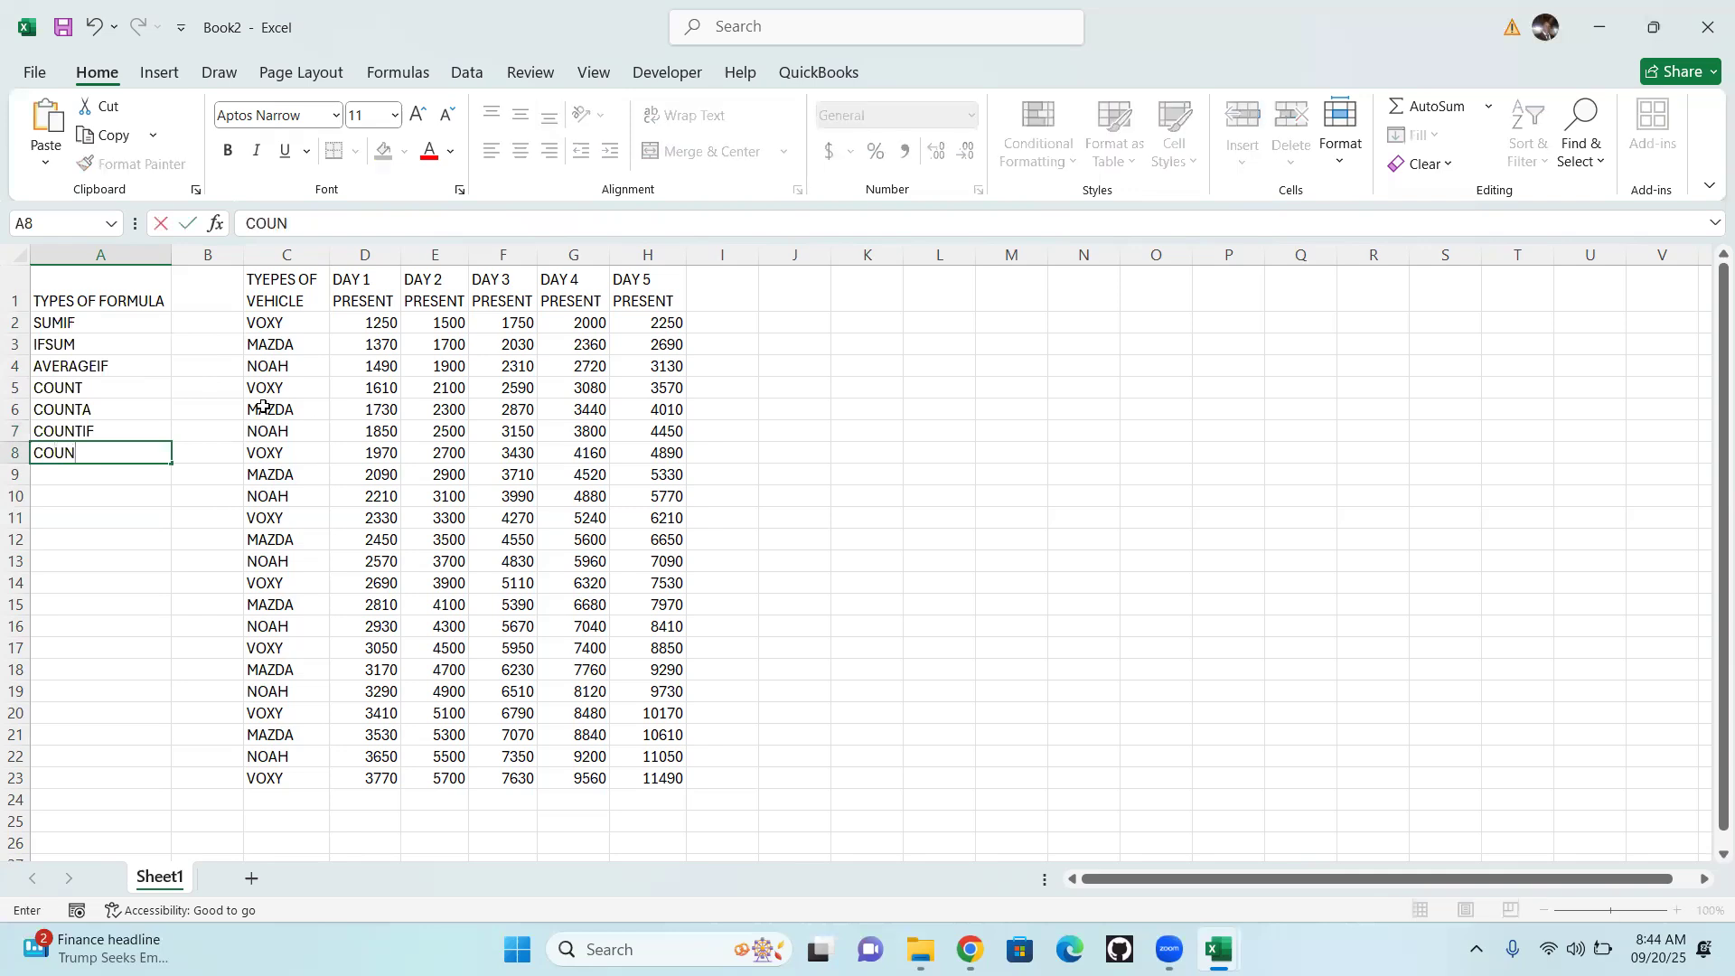
pyautogui.write('A')
pyautogui.press('BackSpace')
pyautogui.write('TBLANK')
pyautogui.press('Return')
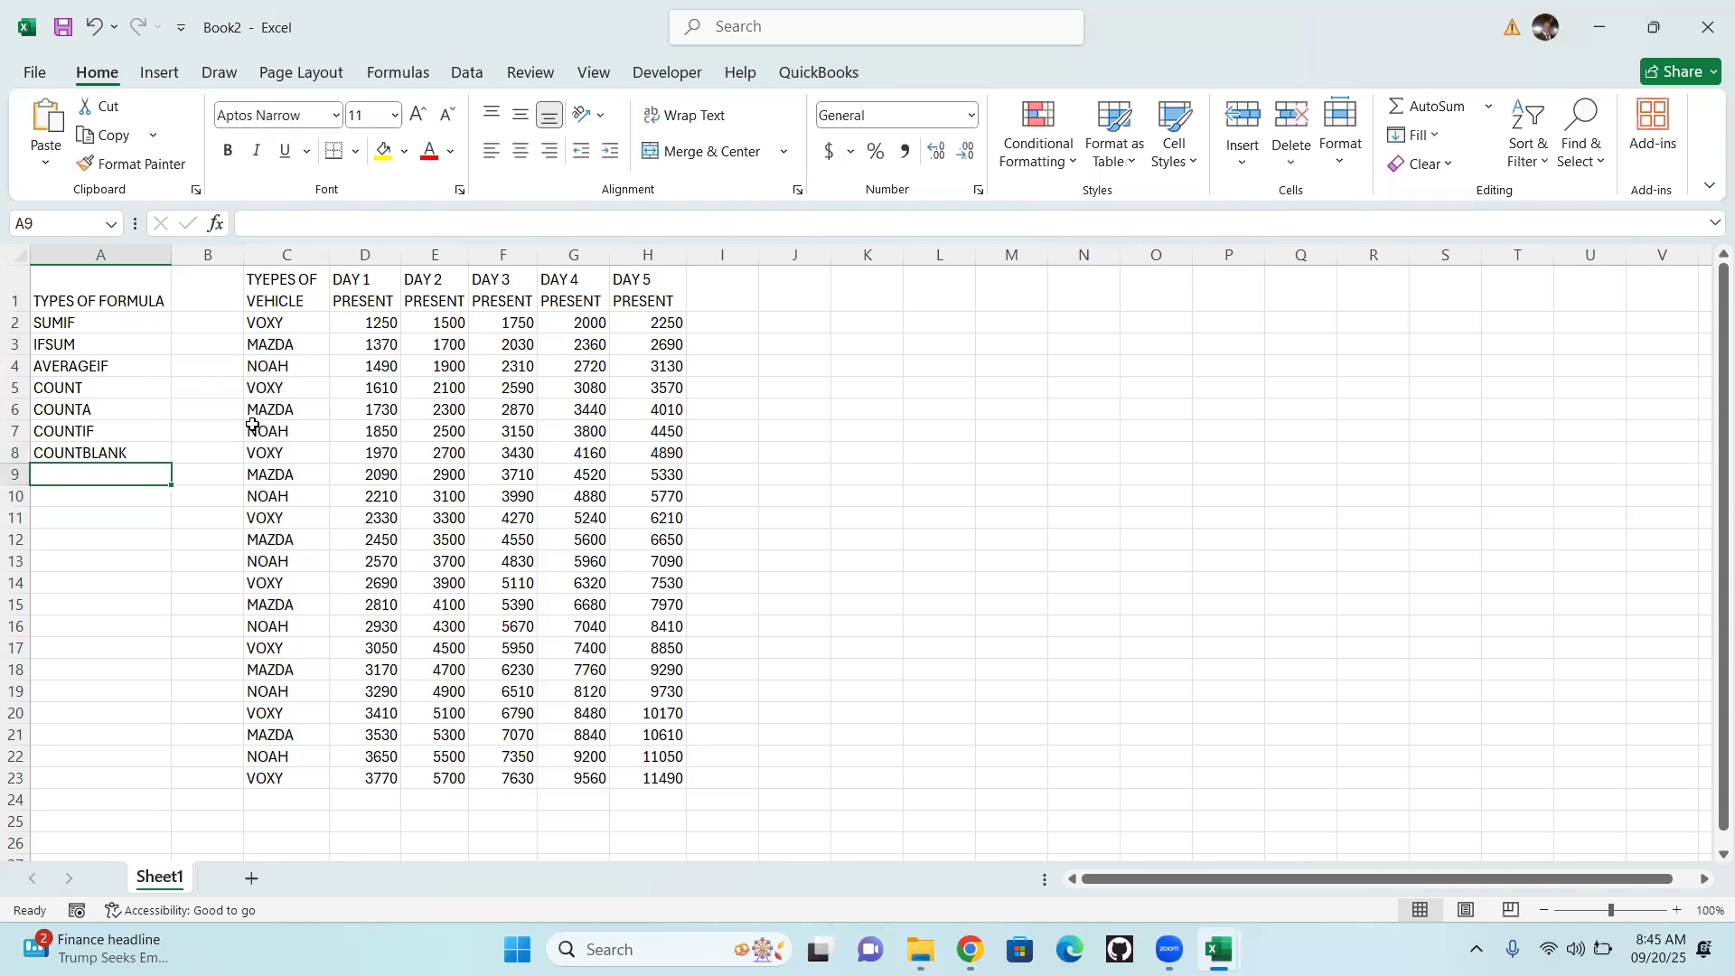
# Add RANK in cell A9 and DROPDOWN in cell A10 of the formula list
pyautogui.write('RAN')
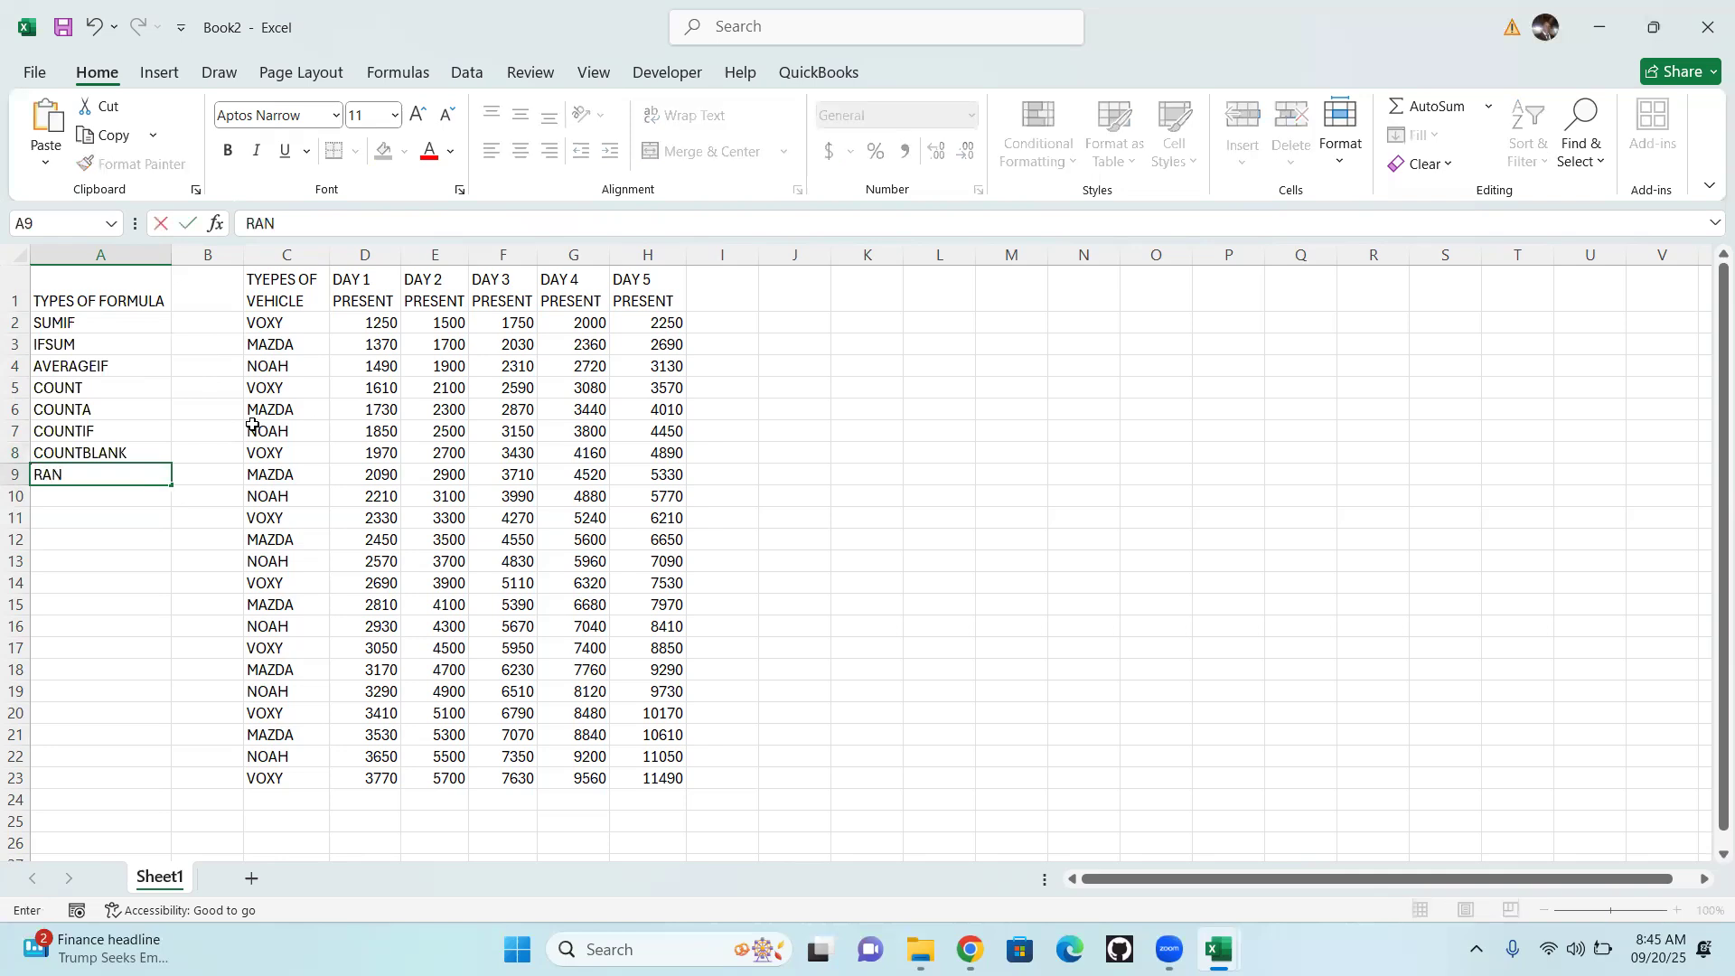
pyautogui.write('K')
pyautogui.press('Return')
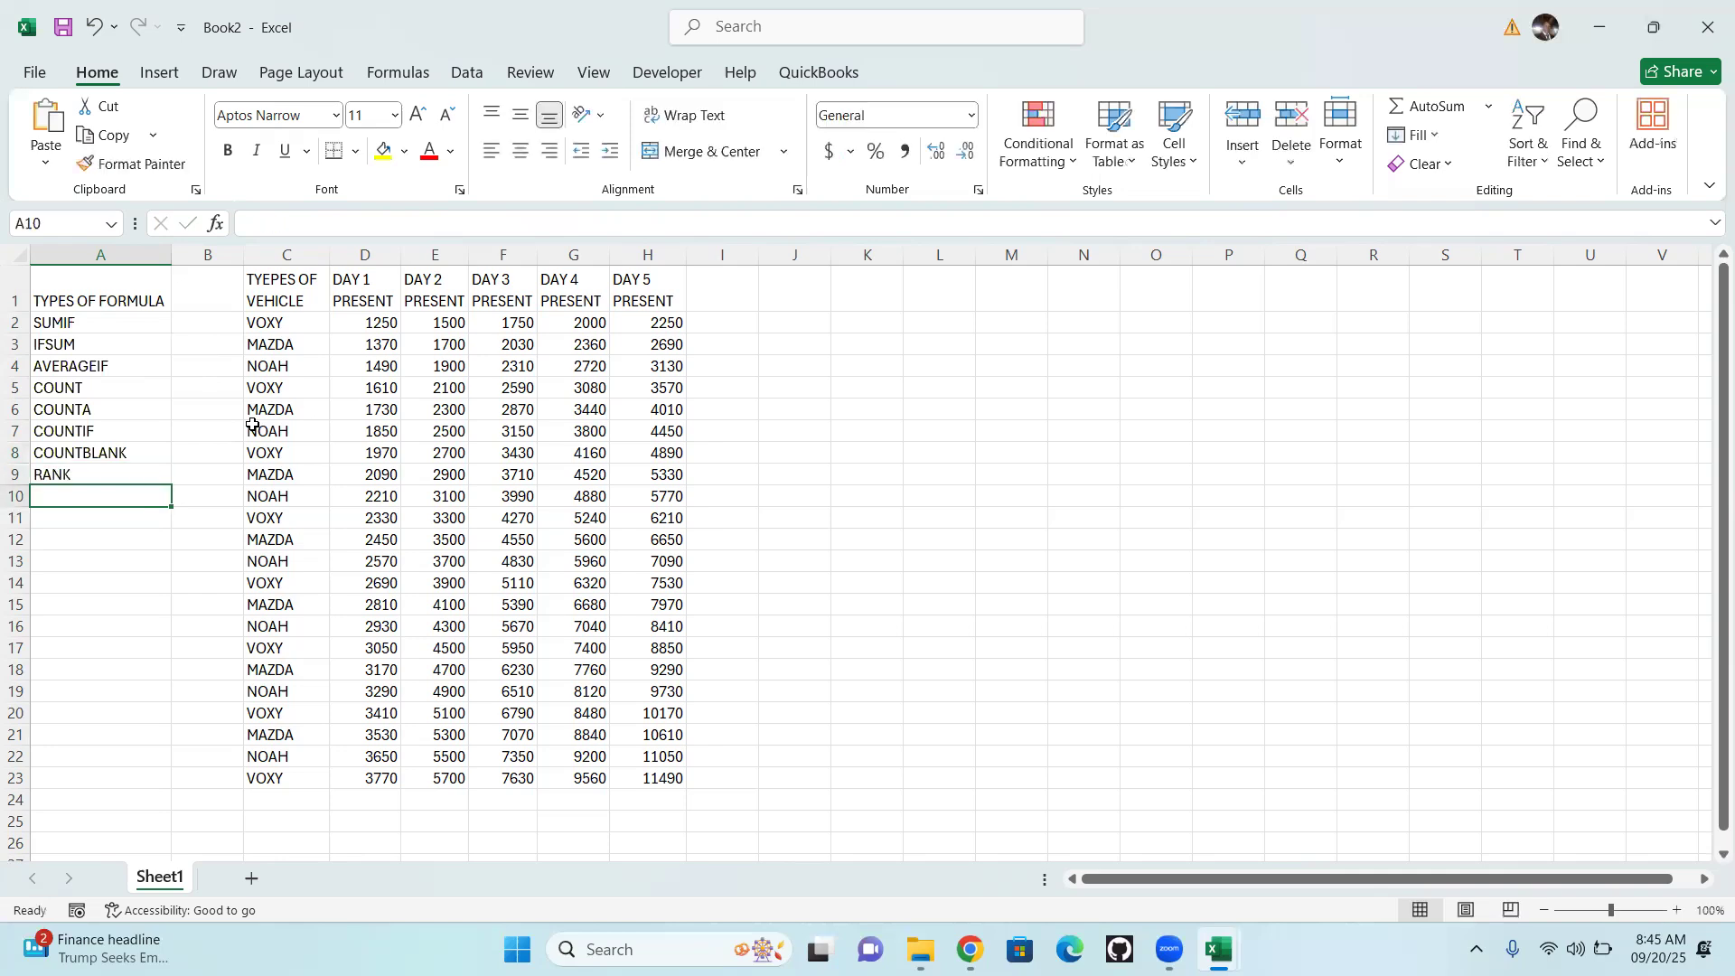
pyautogui.write('DR')
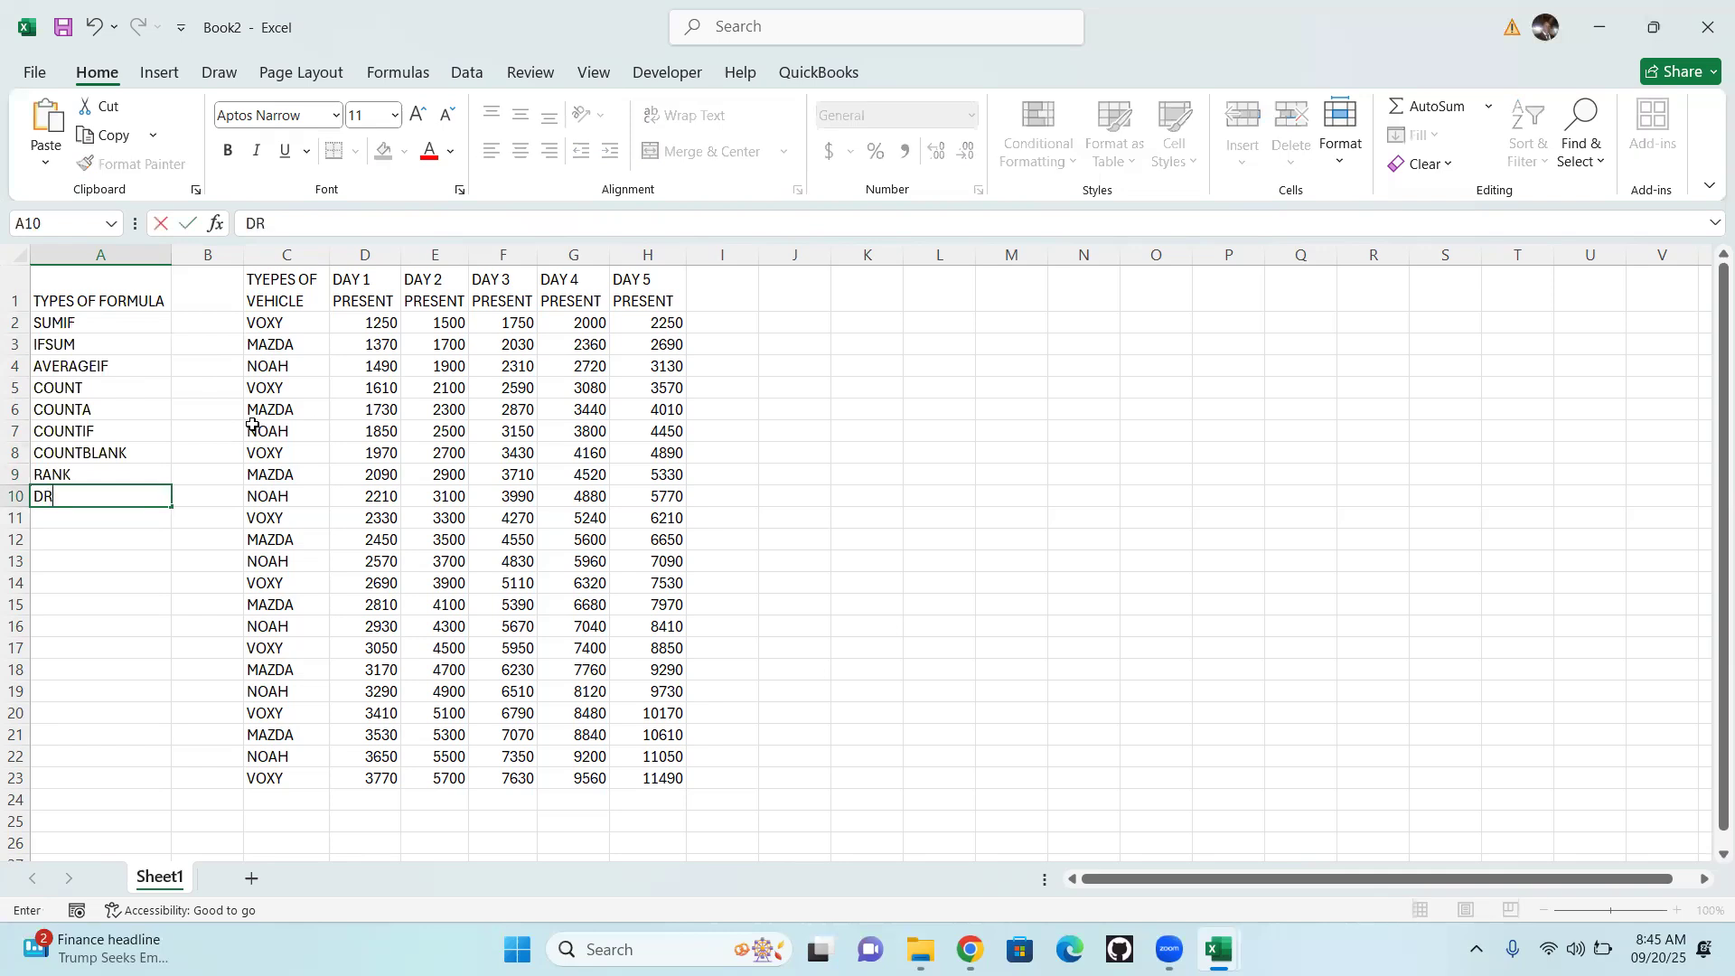
pyautogui.write('OPDOWN')
pyautogui.press('Return')
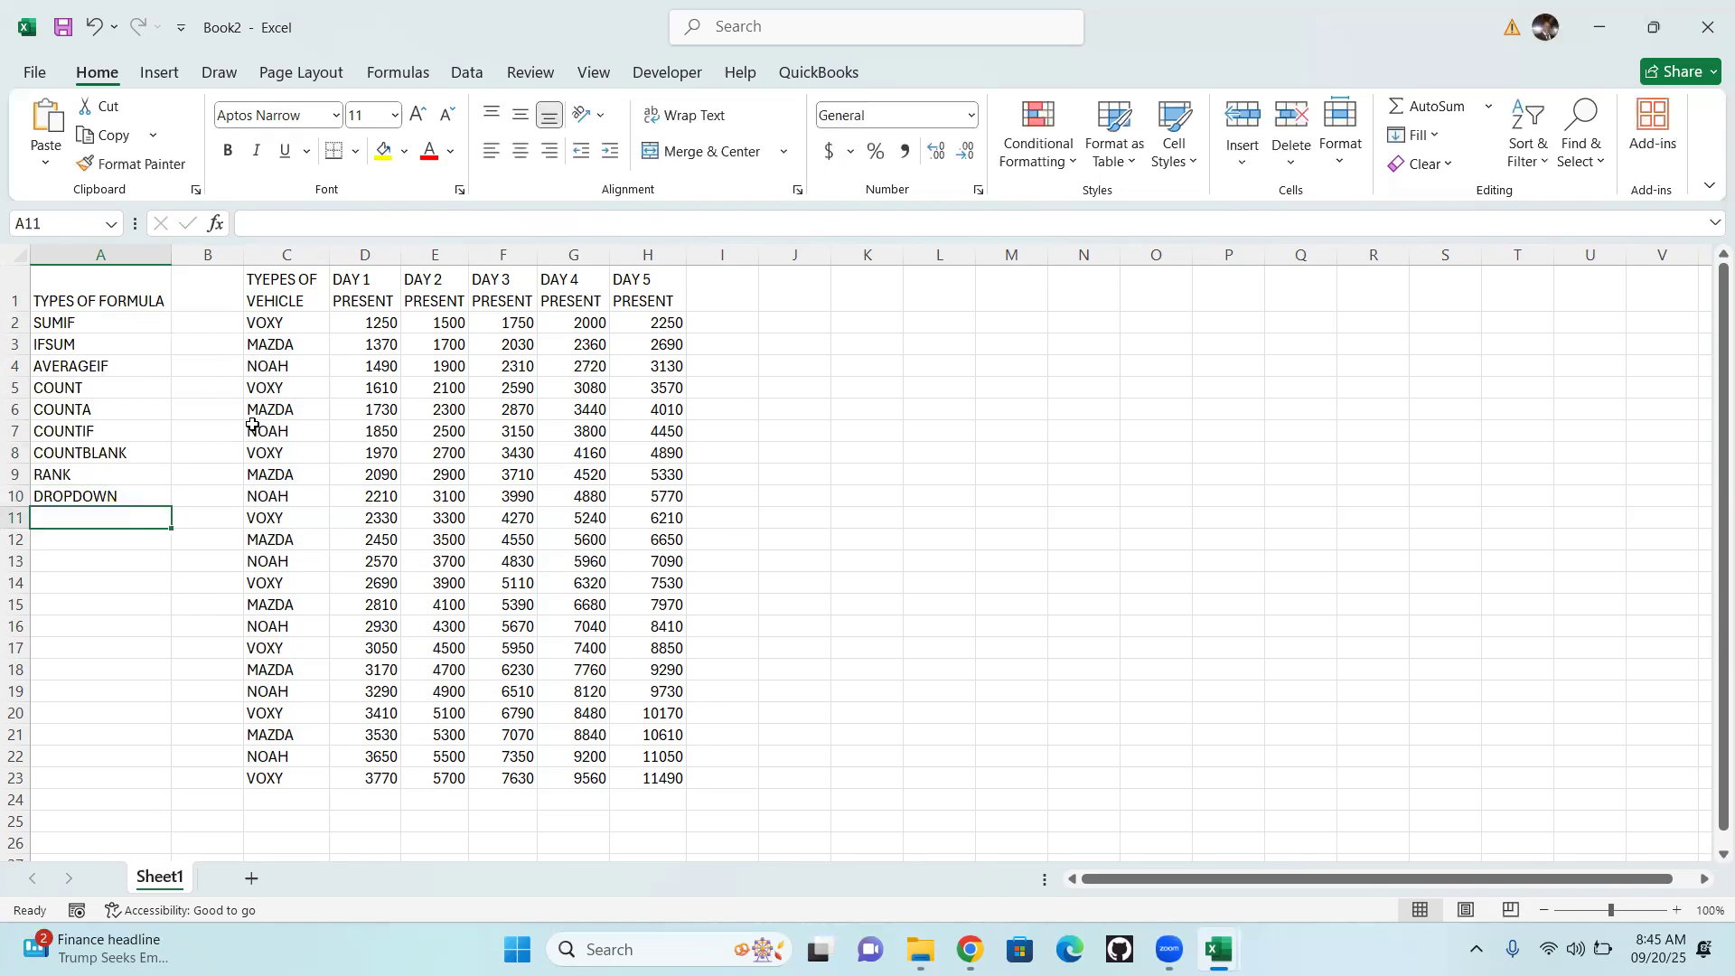
# Enter VLOOKUP in cell A11, K in cell A12 and HLOOKUP in cell A13
pyautogui.write('V')
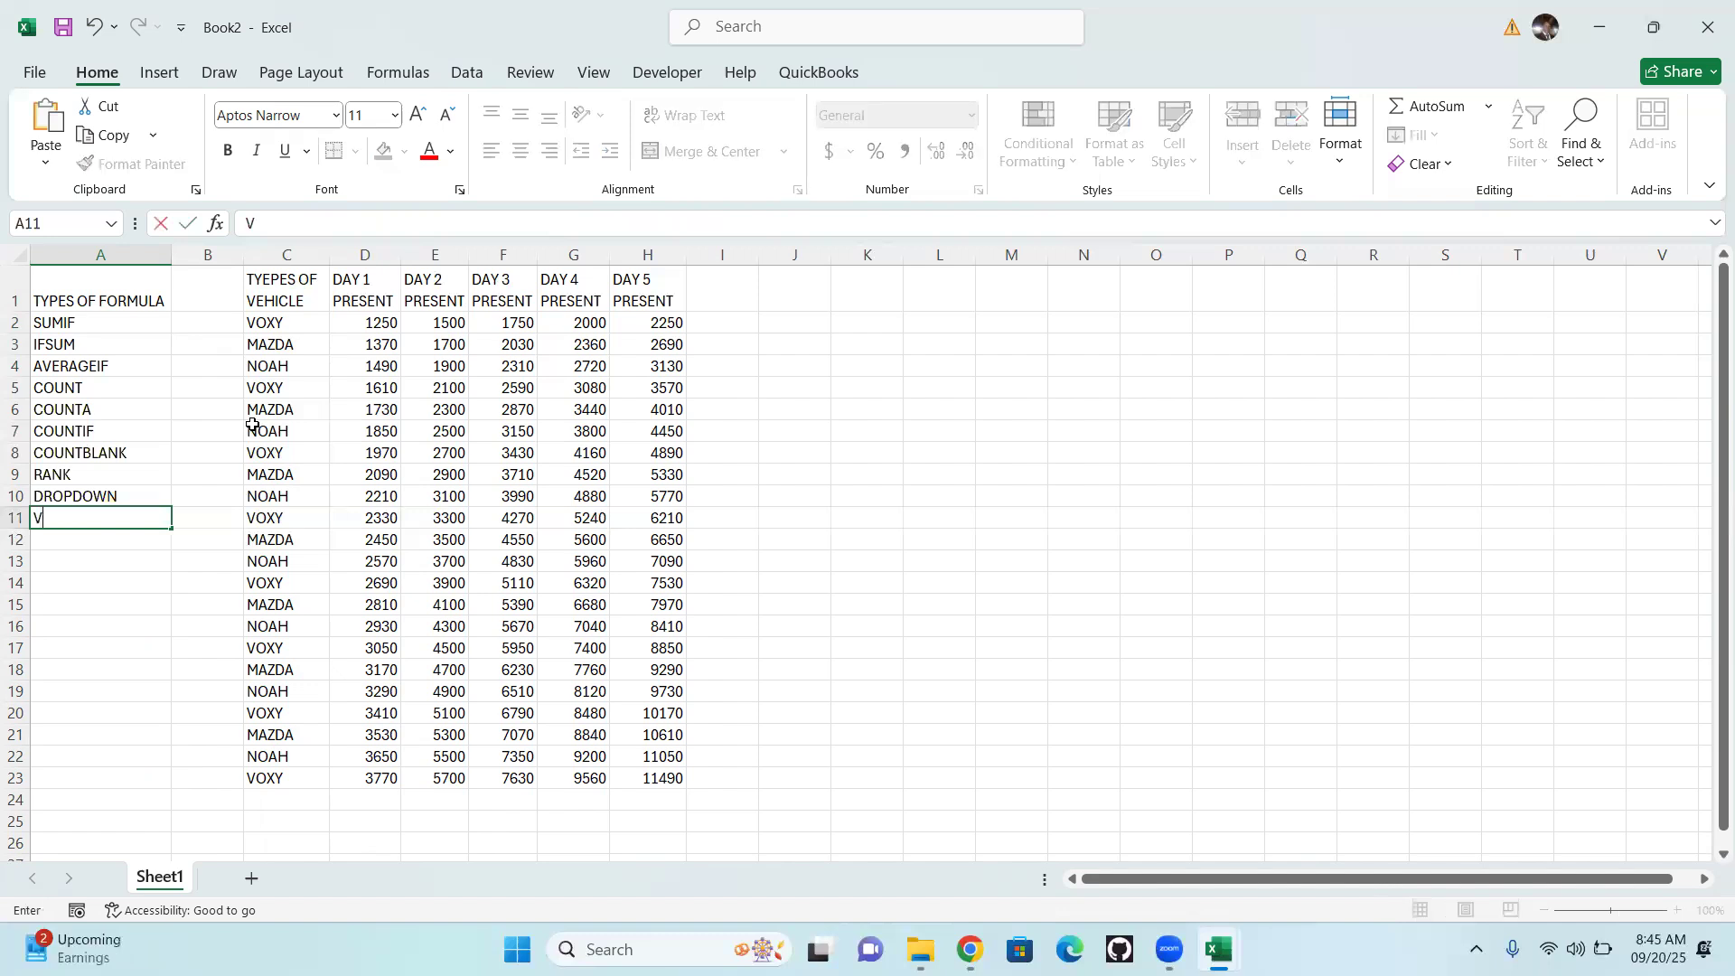
pyautogui.write('LOOKUP')
pyautogui.press('Return')
pyautogui.write('K')
pyautogui.press('Return')
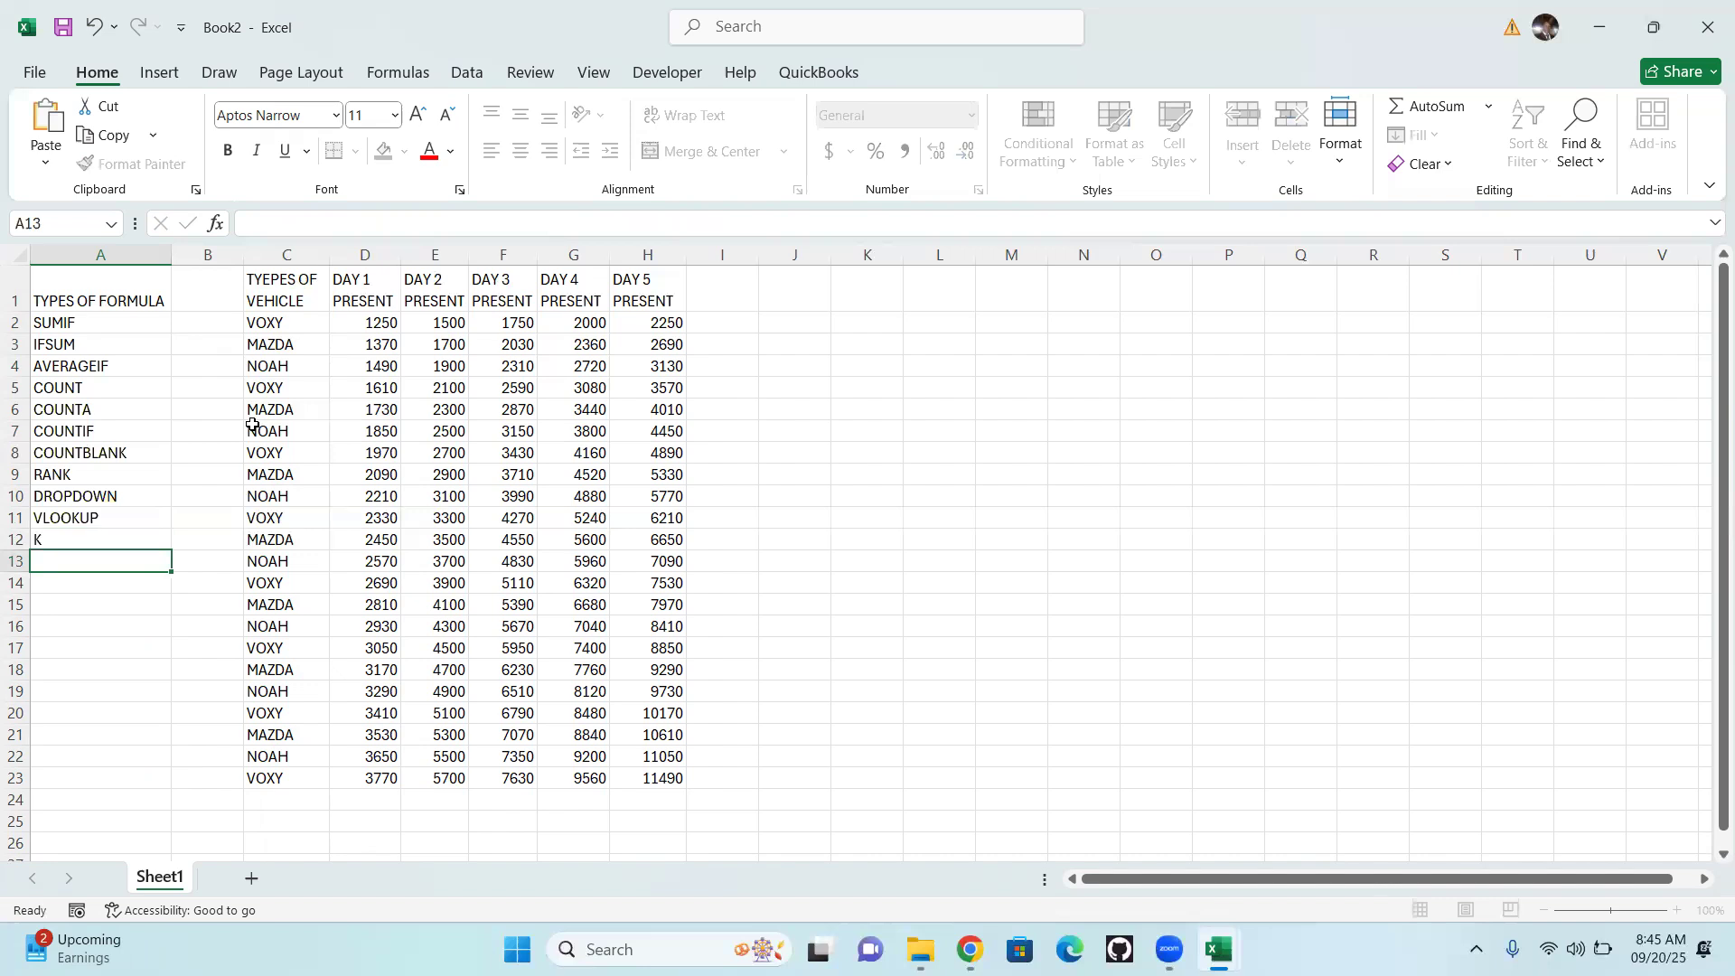
pyautogui.write('HLOOKUP')
pyautogui.press('Return')
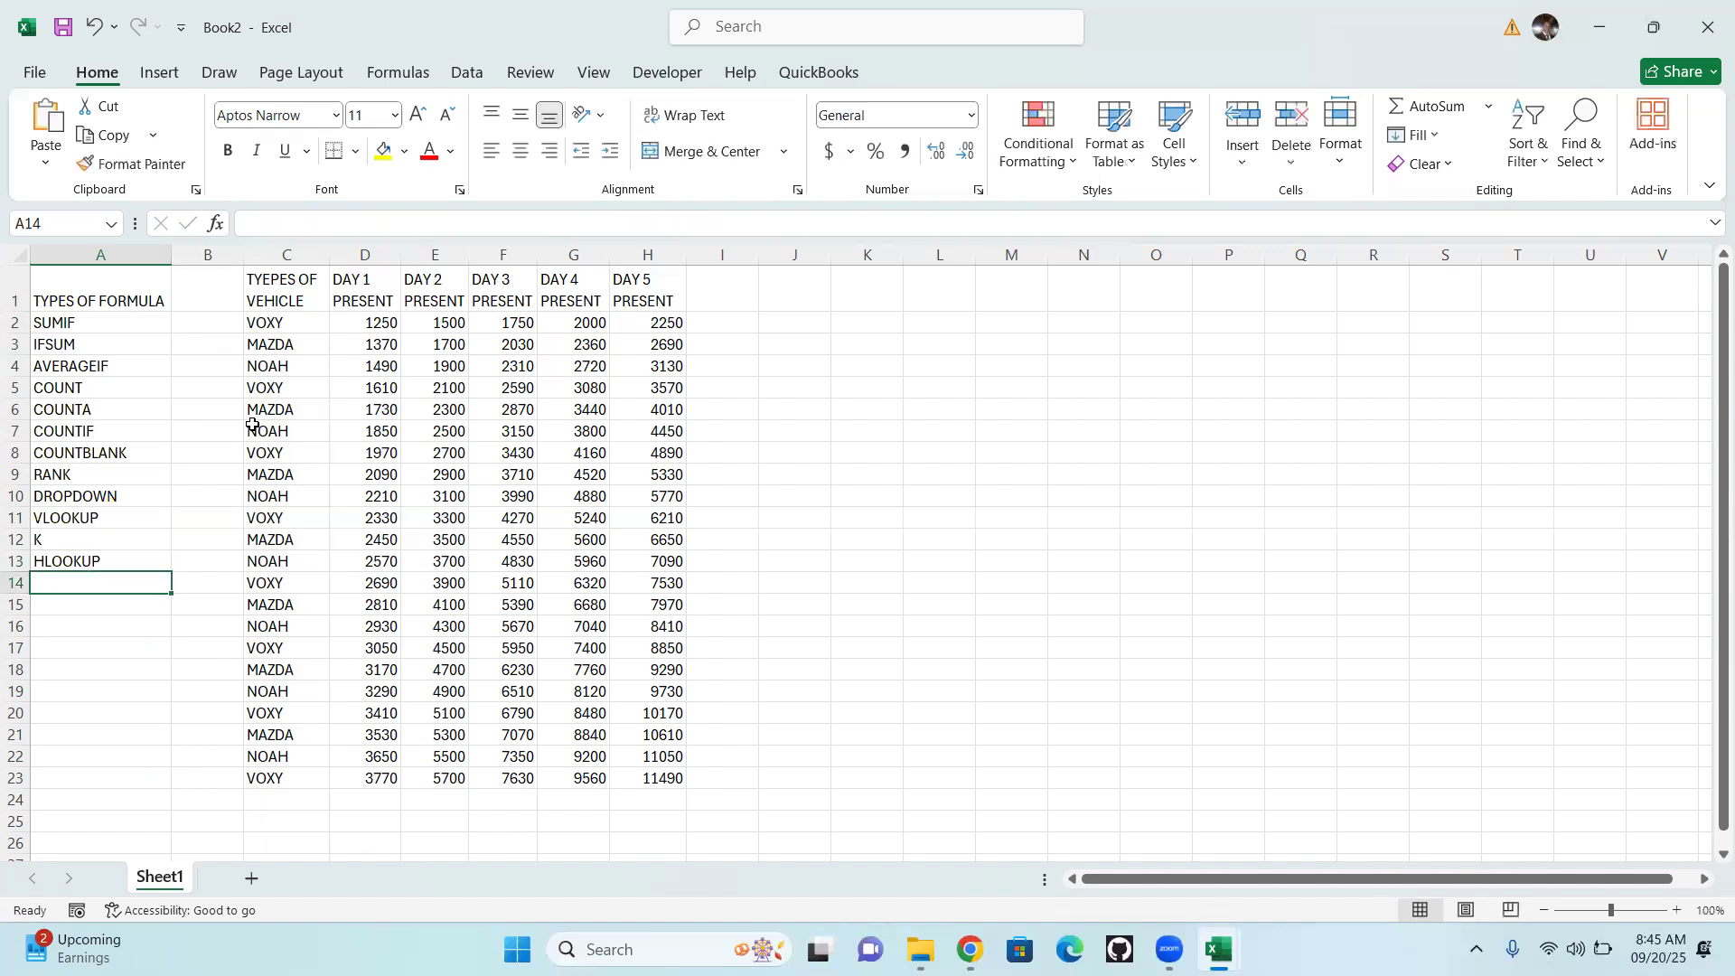
# Replace the stray K in cell A12 with HLOOKUP and leave cell A13 empty and selected
pyautogui.doubleClick(66, 543)
pyautogui.press('BackSpace')
pyautogui.click(101, 571)
pyautogui.moveTo(102, 571)
pyautogui.mouseDown()
pyautogui.moveTo(107, 556)
pyautogui.moveTo(96, 569)
pyautogui.mouseUp()
pyautogui.press('Delete')
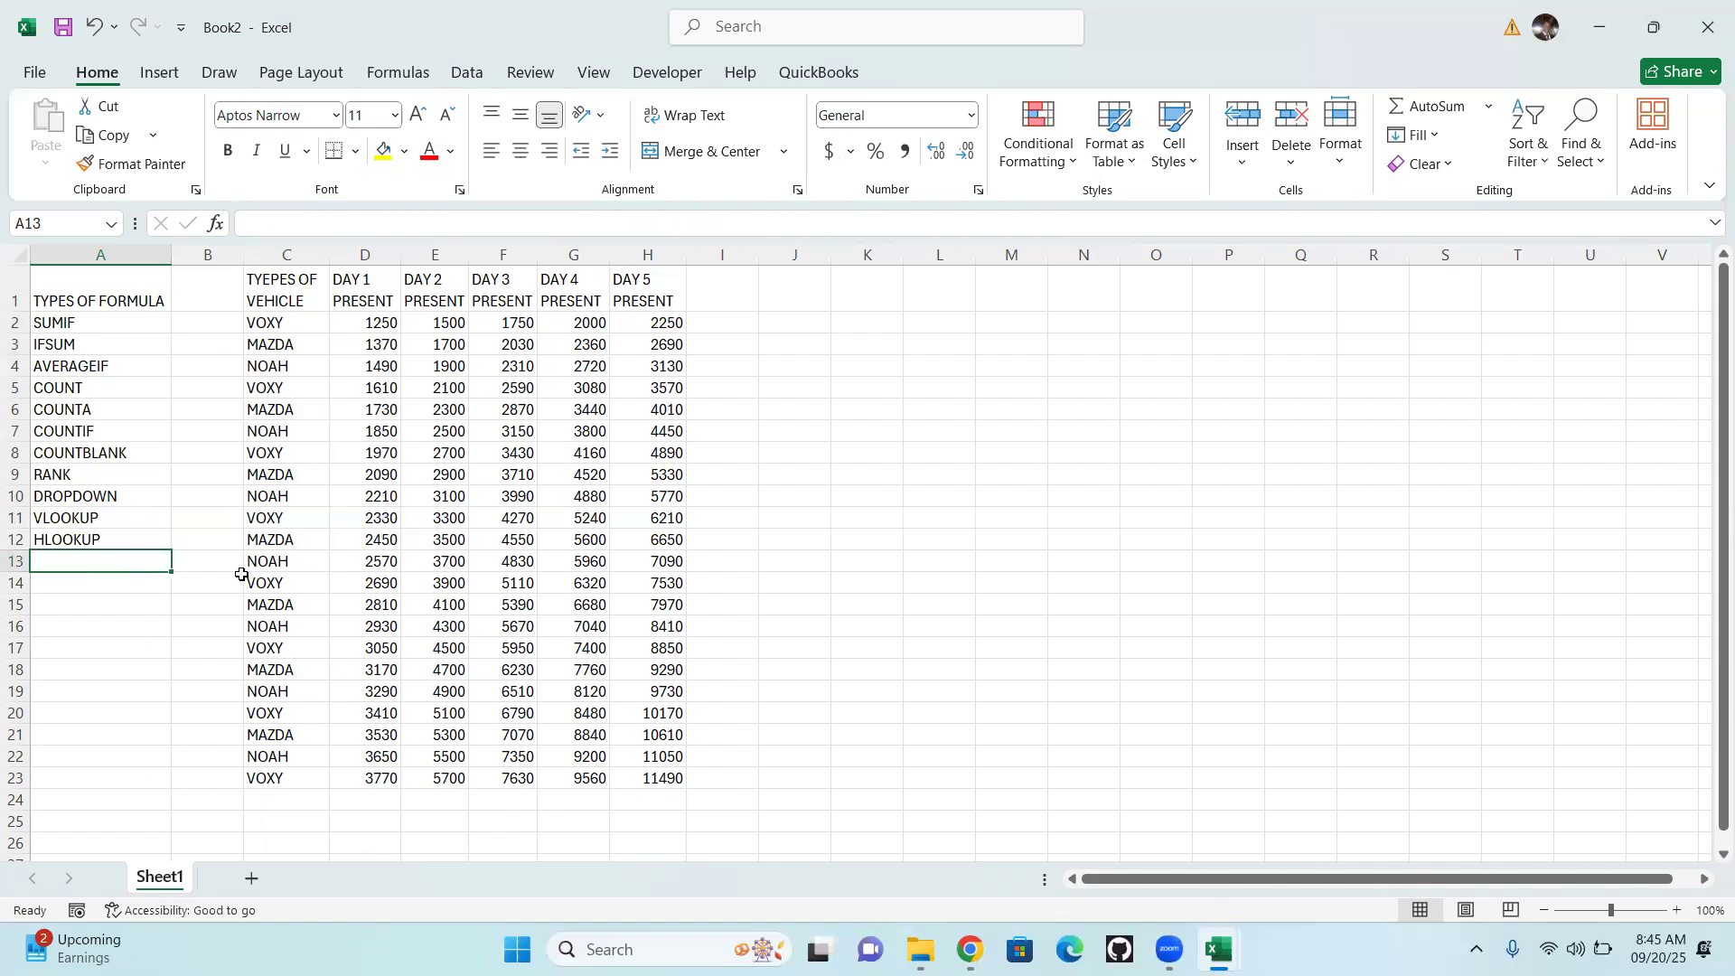
# Add OR in cell A13 and AND in cell A14 of the formula list
pyautogui.write('OR')
pyautogui.press('Return')
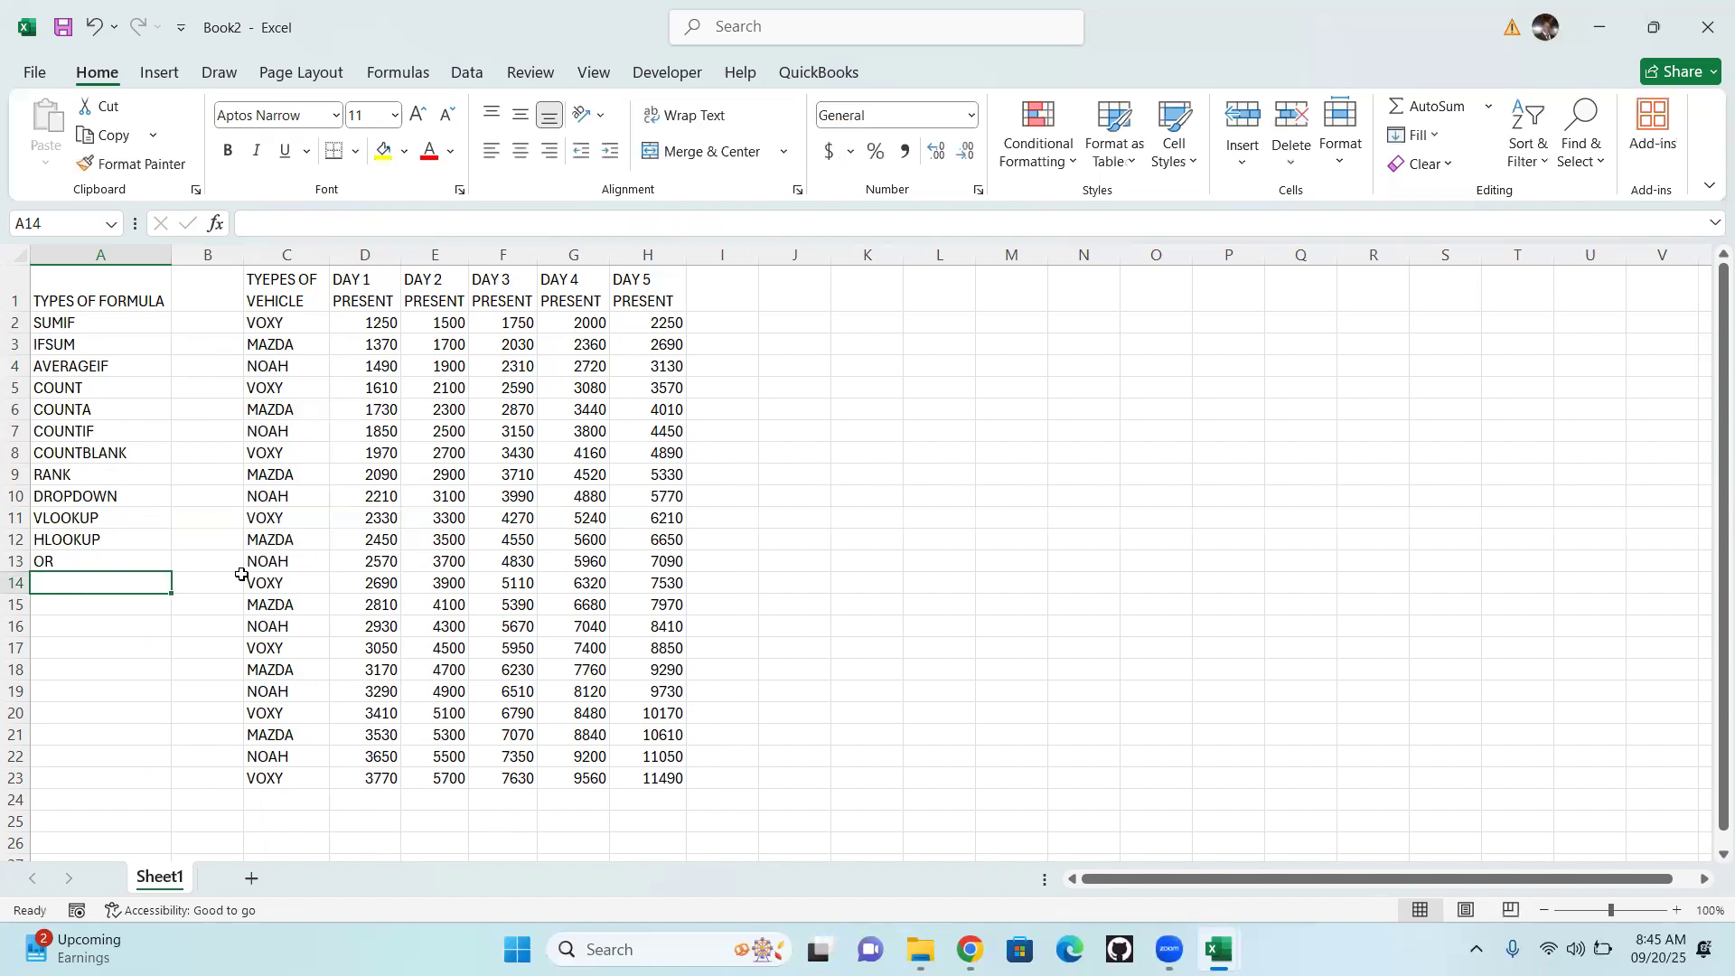
pyautogui.write('AND')
pyautogui.press('Return')
# Add IFOR in cell A15 and IFAND in cell A16 of the formula list
pyautogui.write('IF')
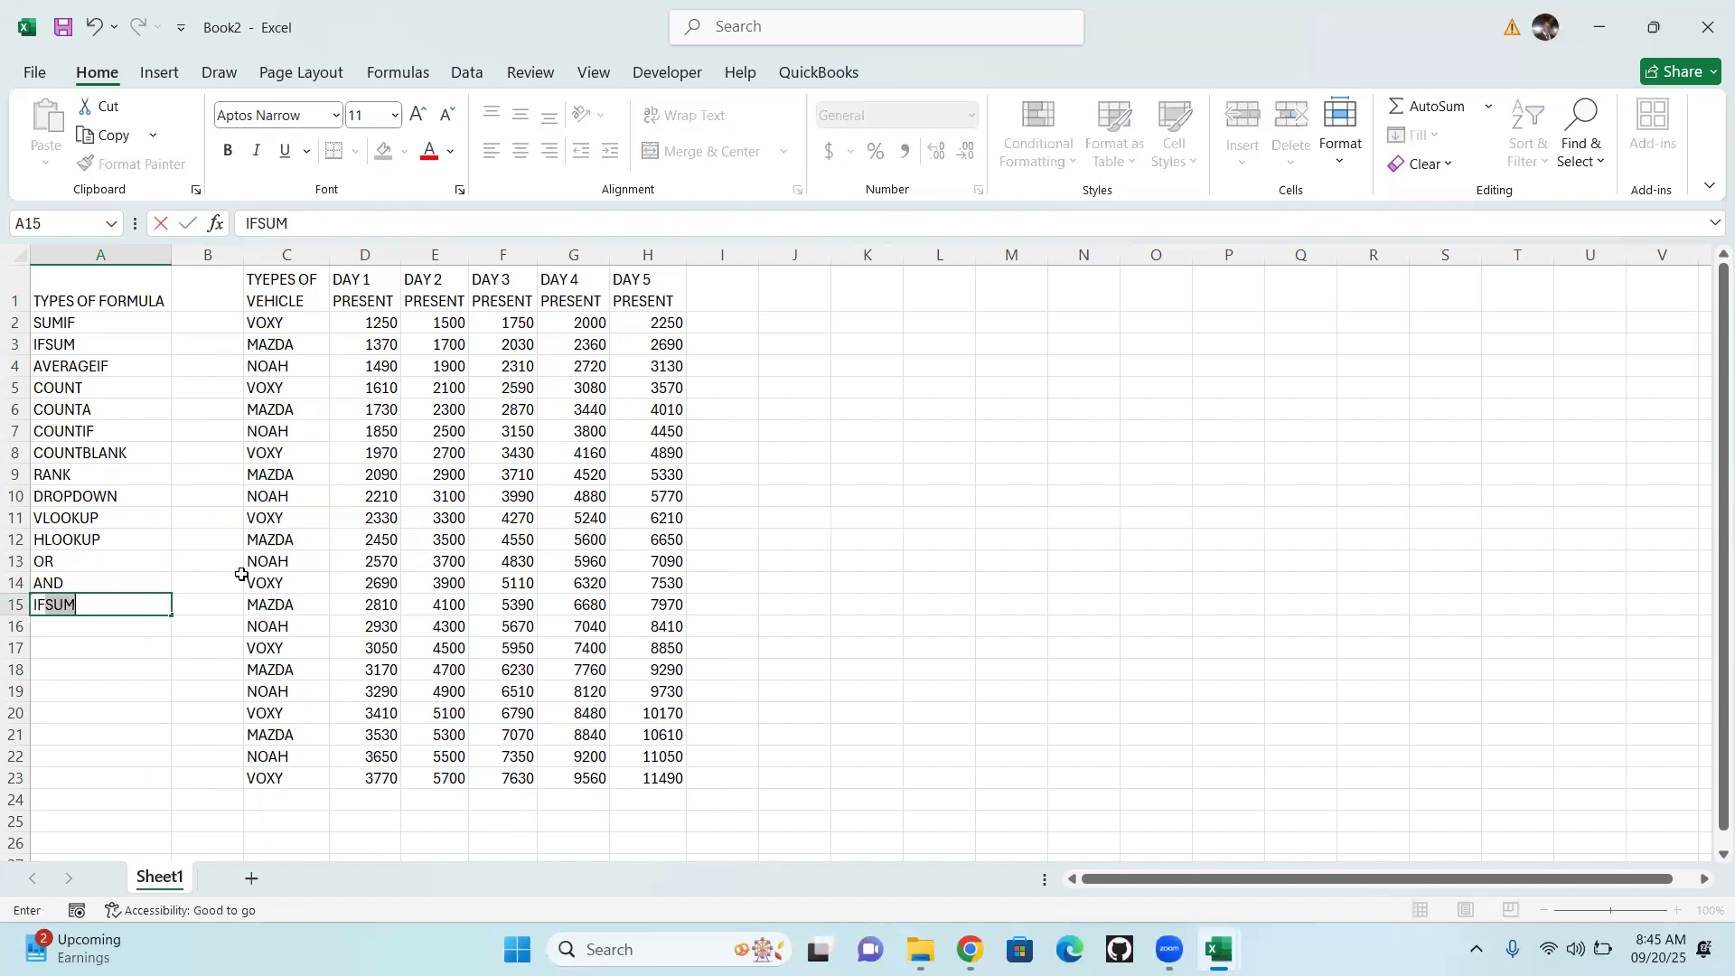
pyautogui.write('OR')
pyautogui.press('Return')
pyautogui.write('IF')
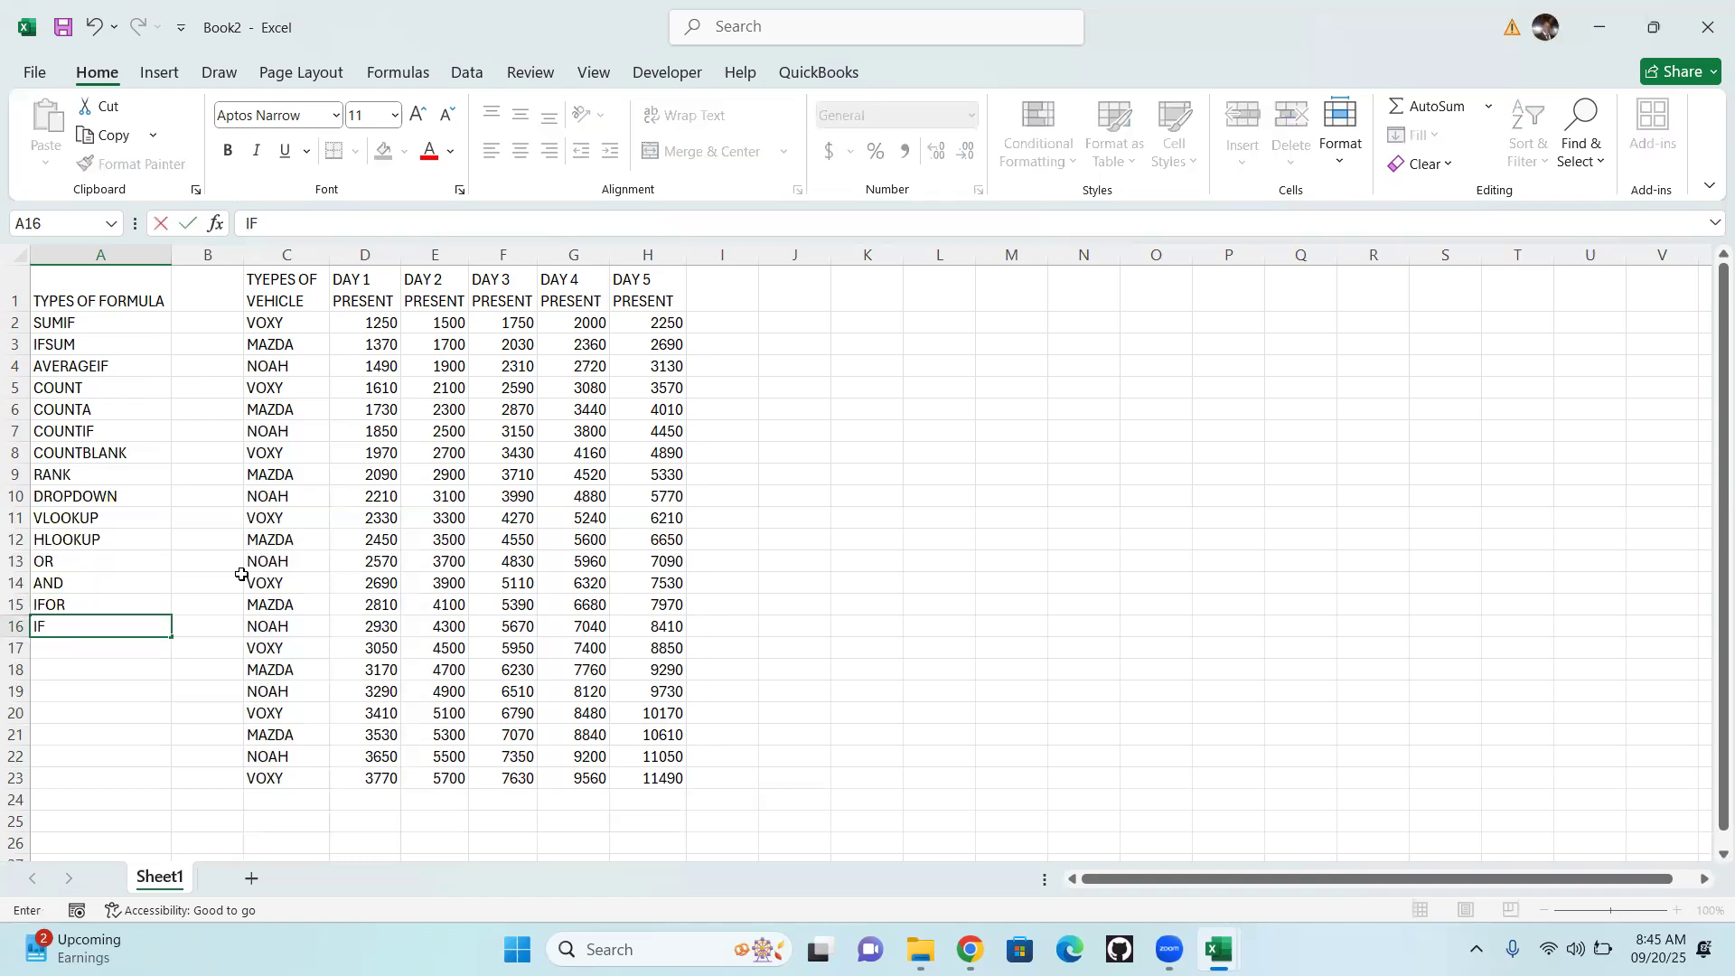
pyautogui.write('AND')
pyautogui.press('Return')
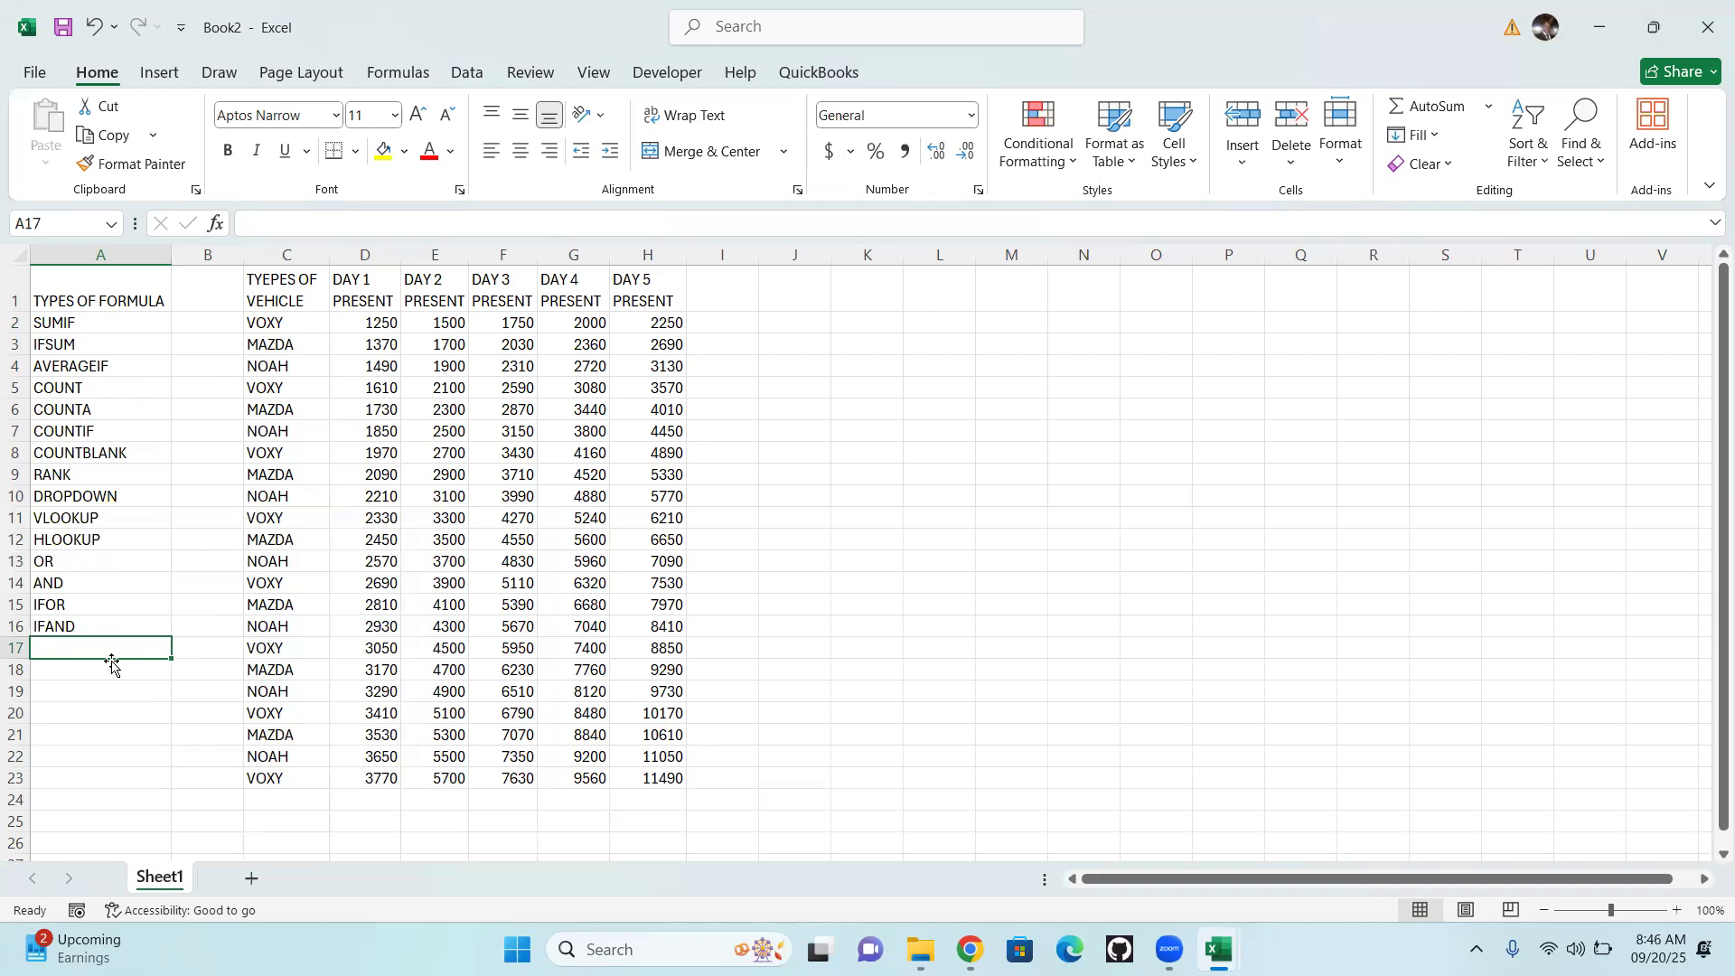
# Enter IFSUM in cell A17 and shorten the entry to IF
pyautogui.write('IF')
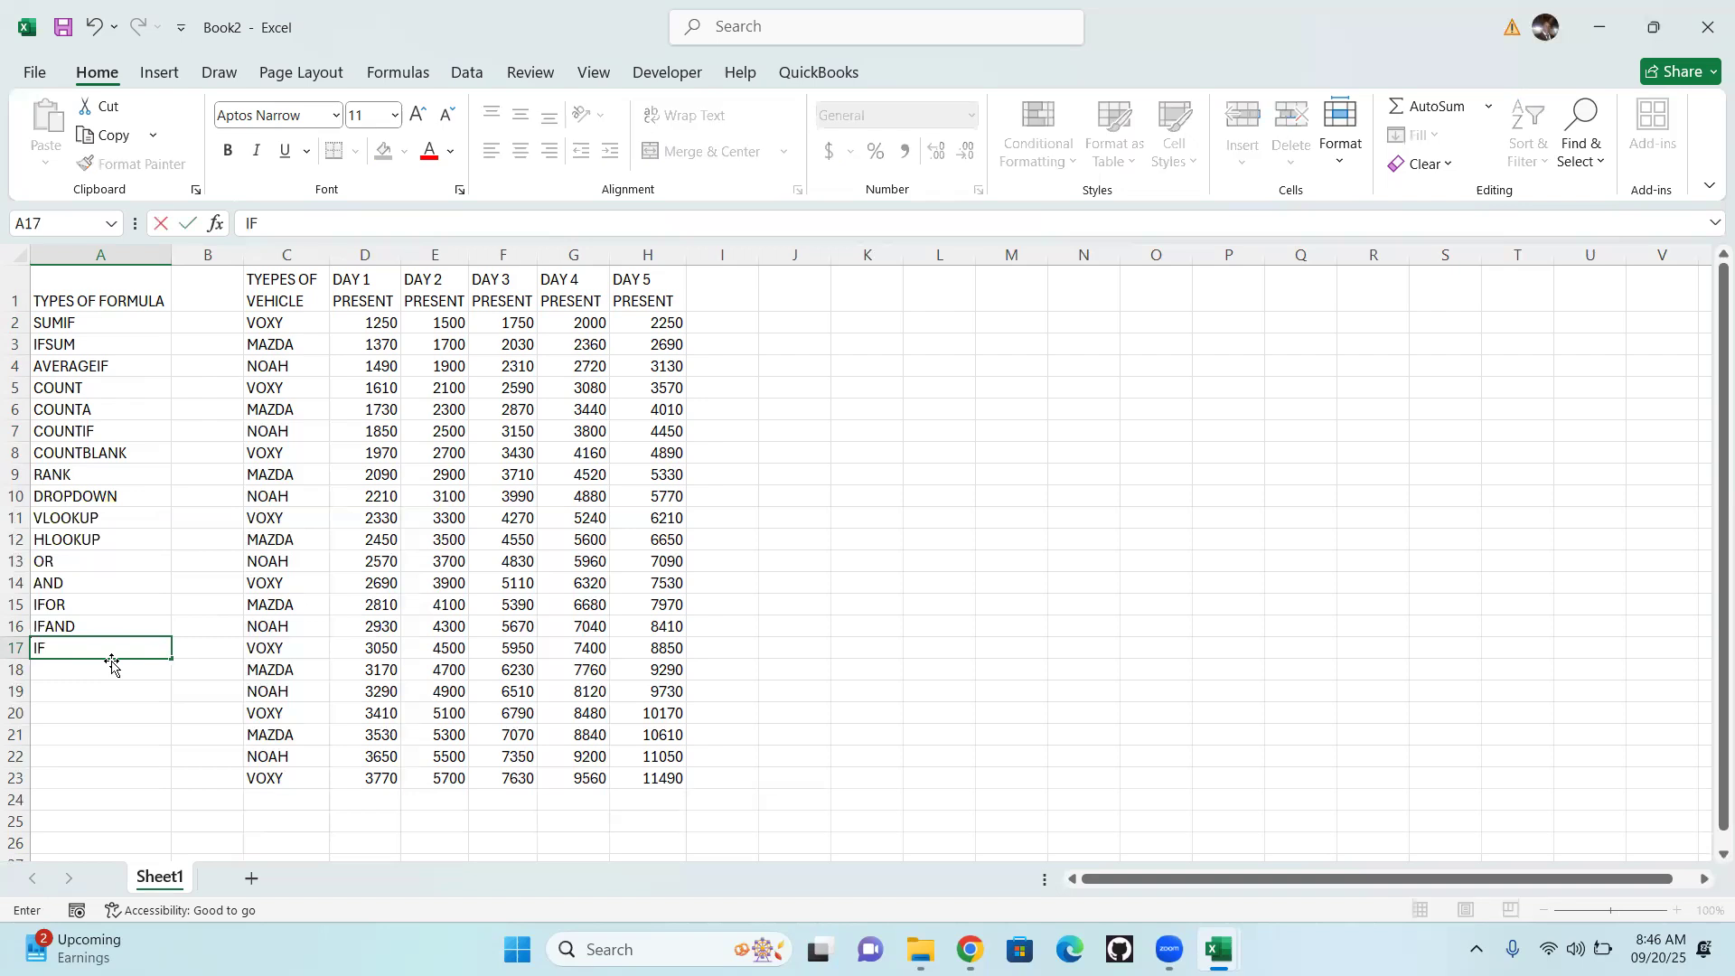
pyautogui.write('SUM')
pyautogui.press('Return')
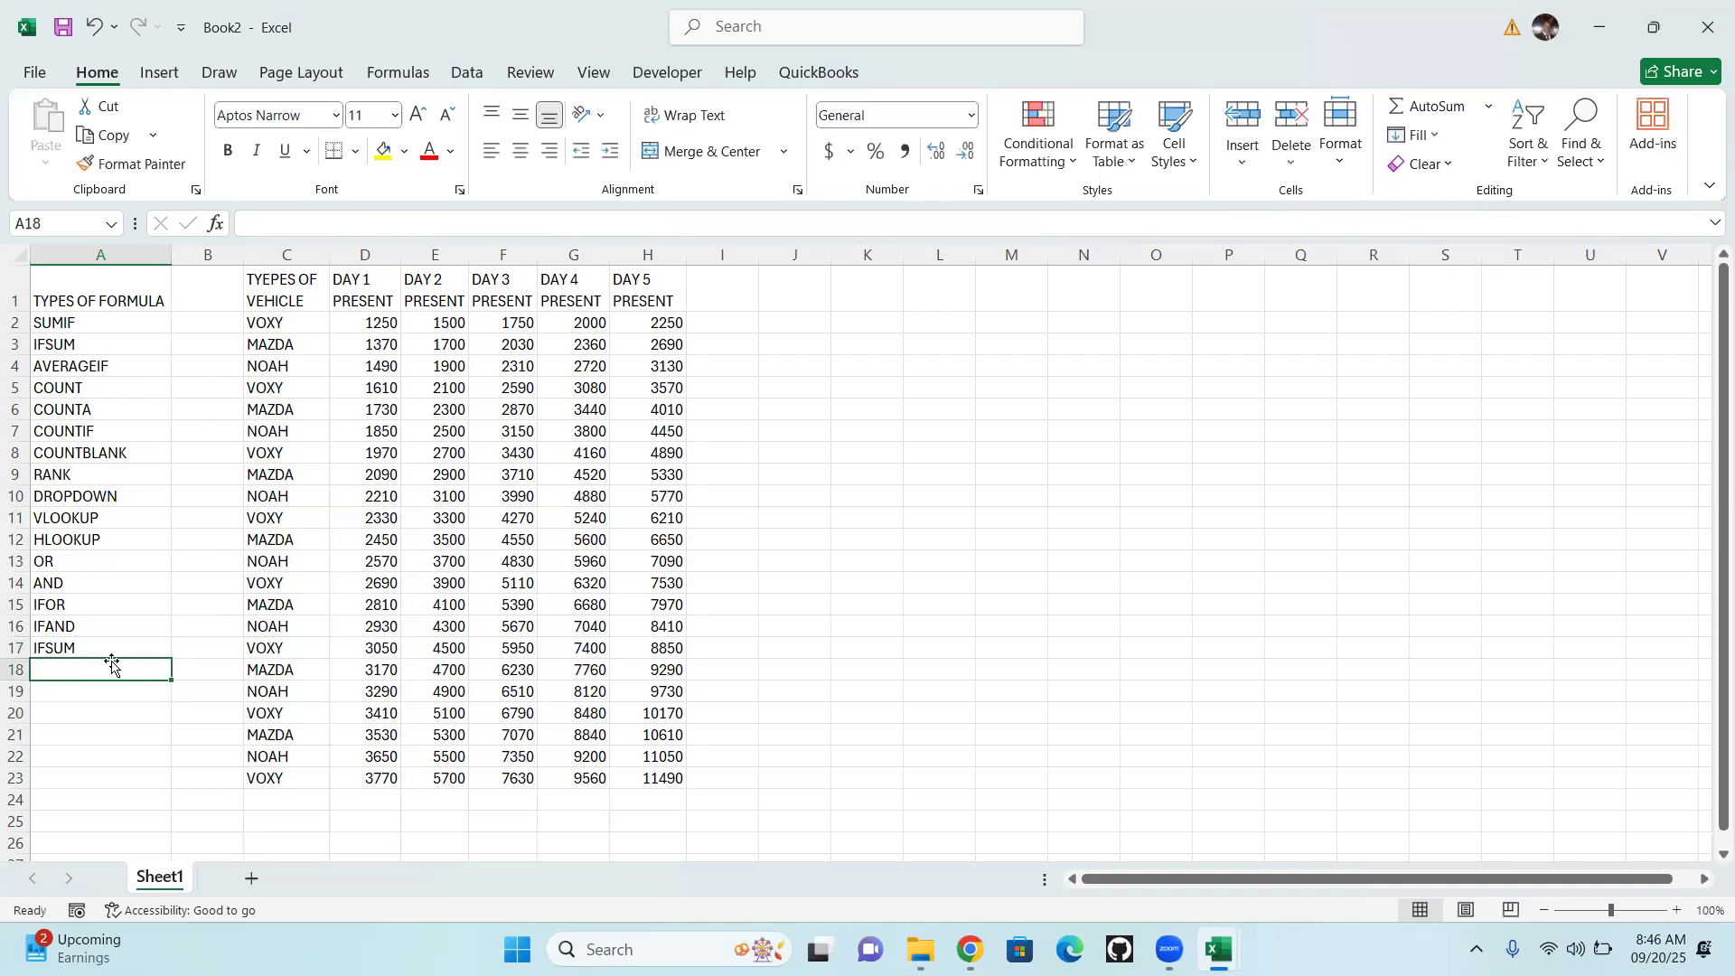
pyautogui.doubleClick(111, 648)
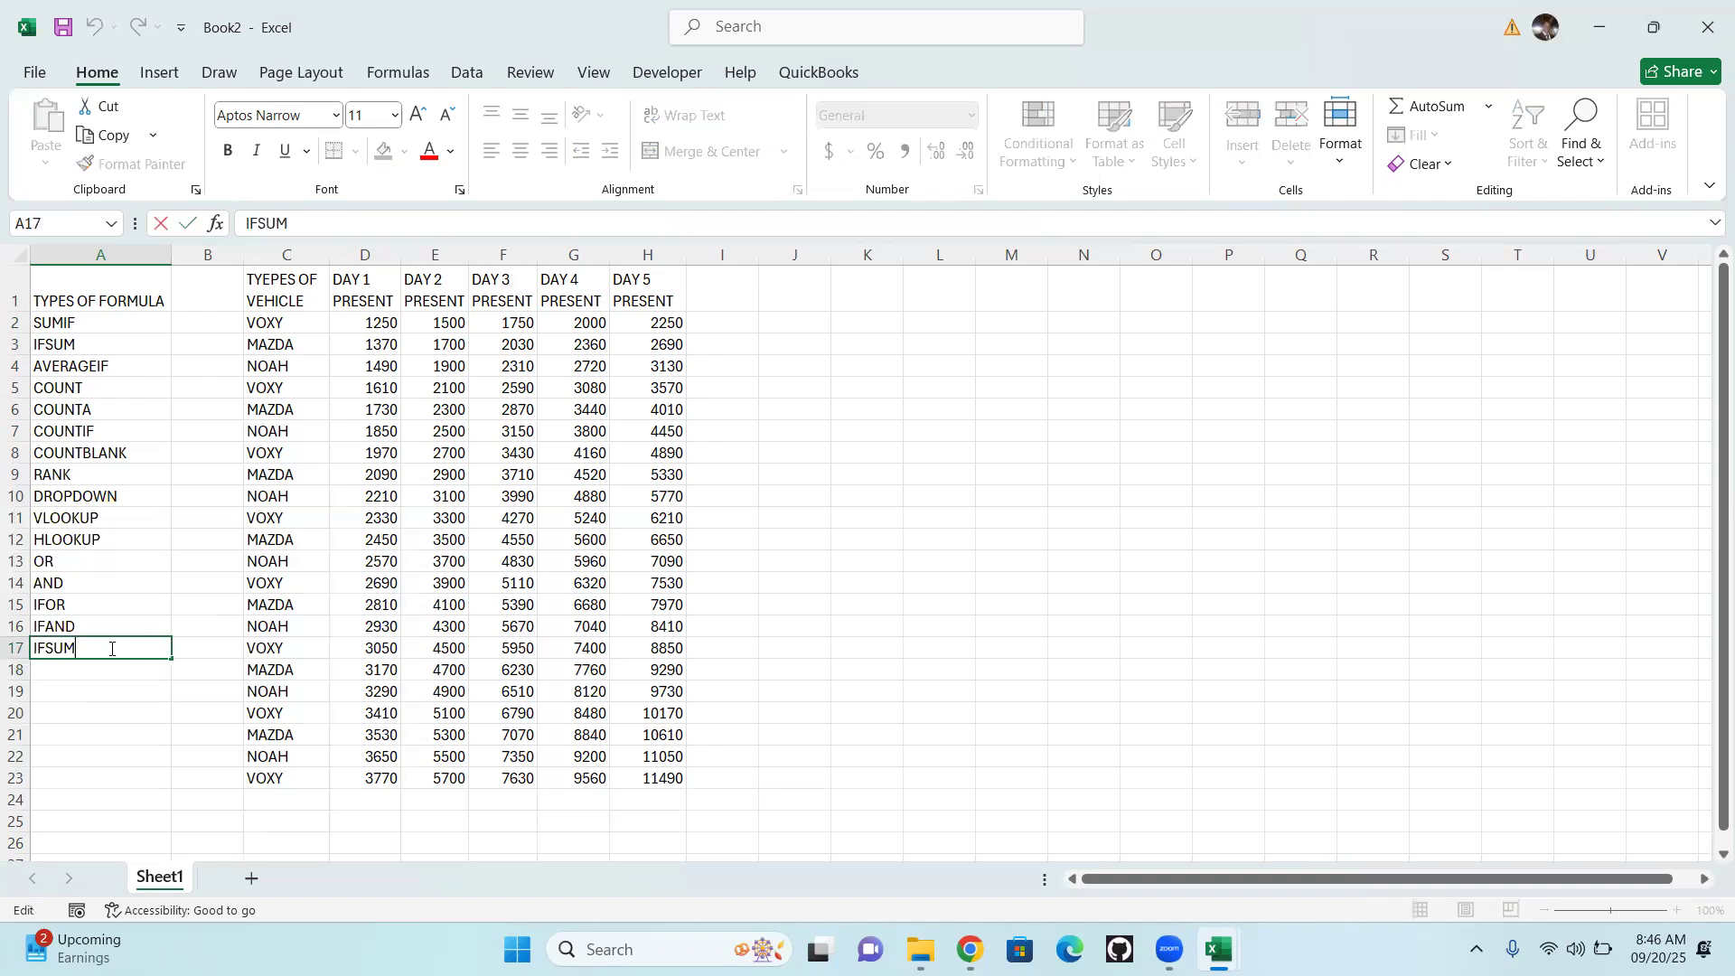
pyautogui.press('BackSpace')
pyautogui.press('BackSpace')
pyautogui.press('BackSpace')
pyautogui.press('Return')
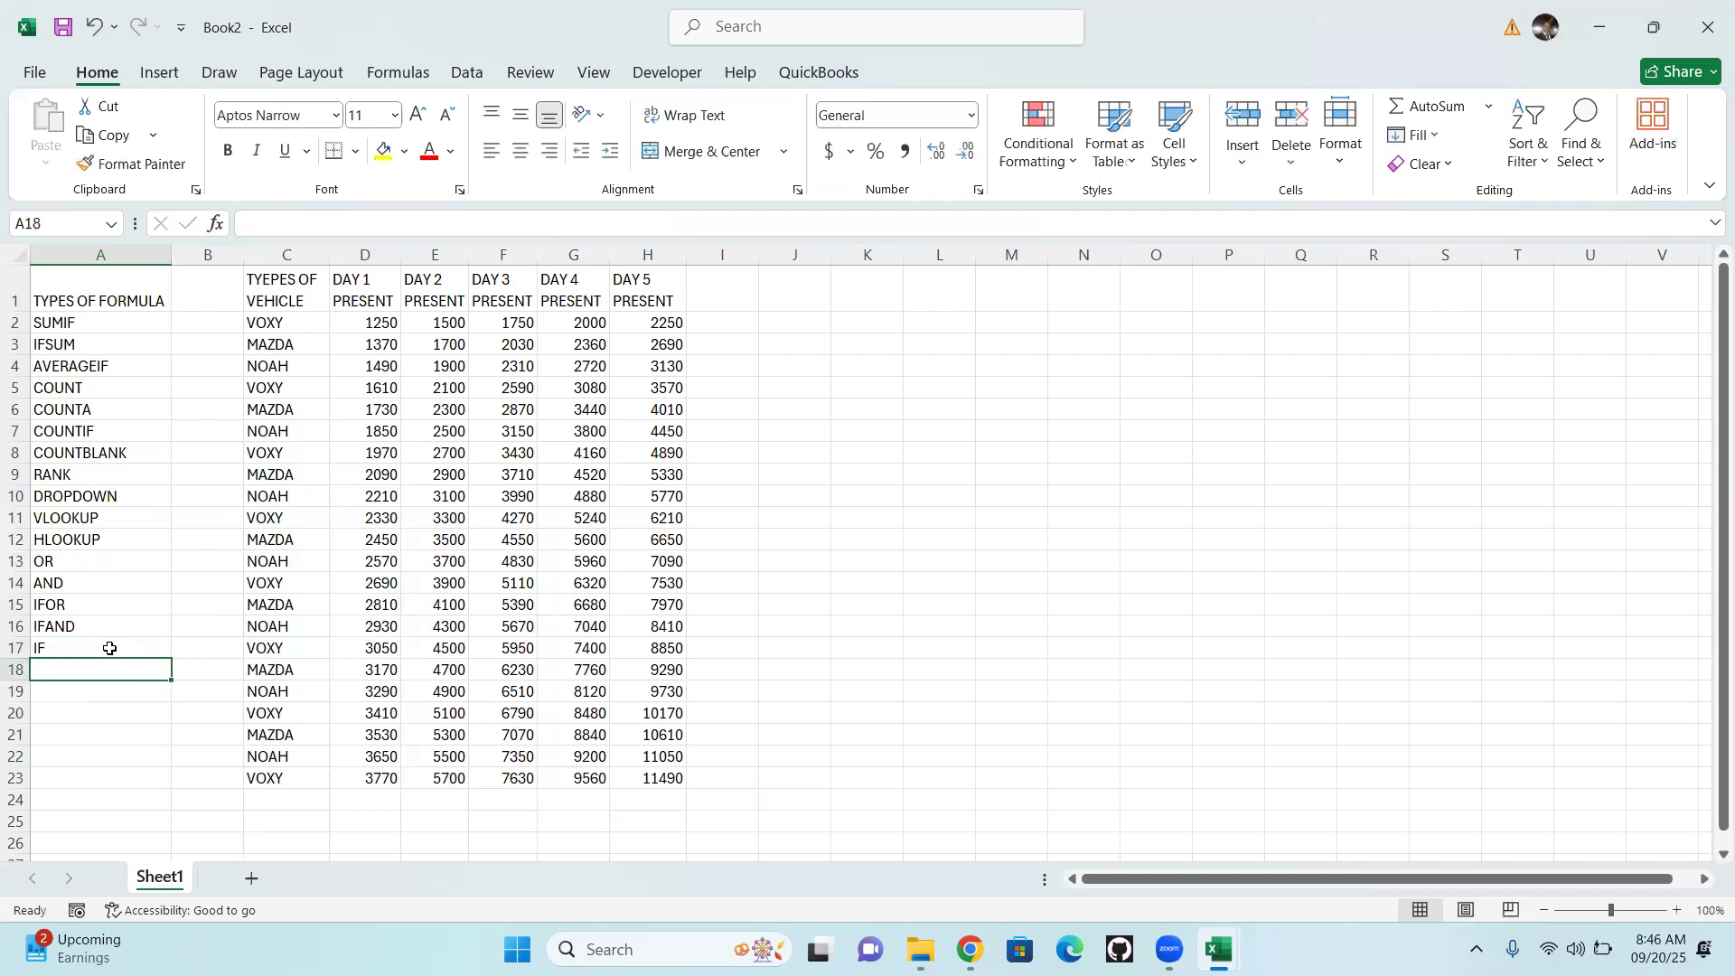
# Add NESTEDIF to the formula list in cell A18
pyautogui.write('NESTED')
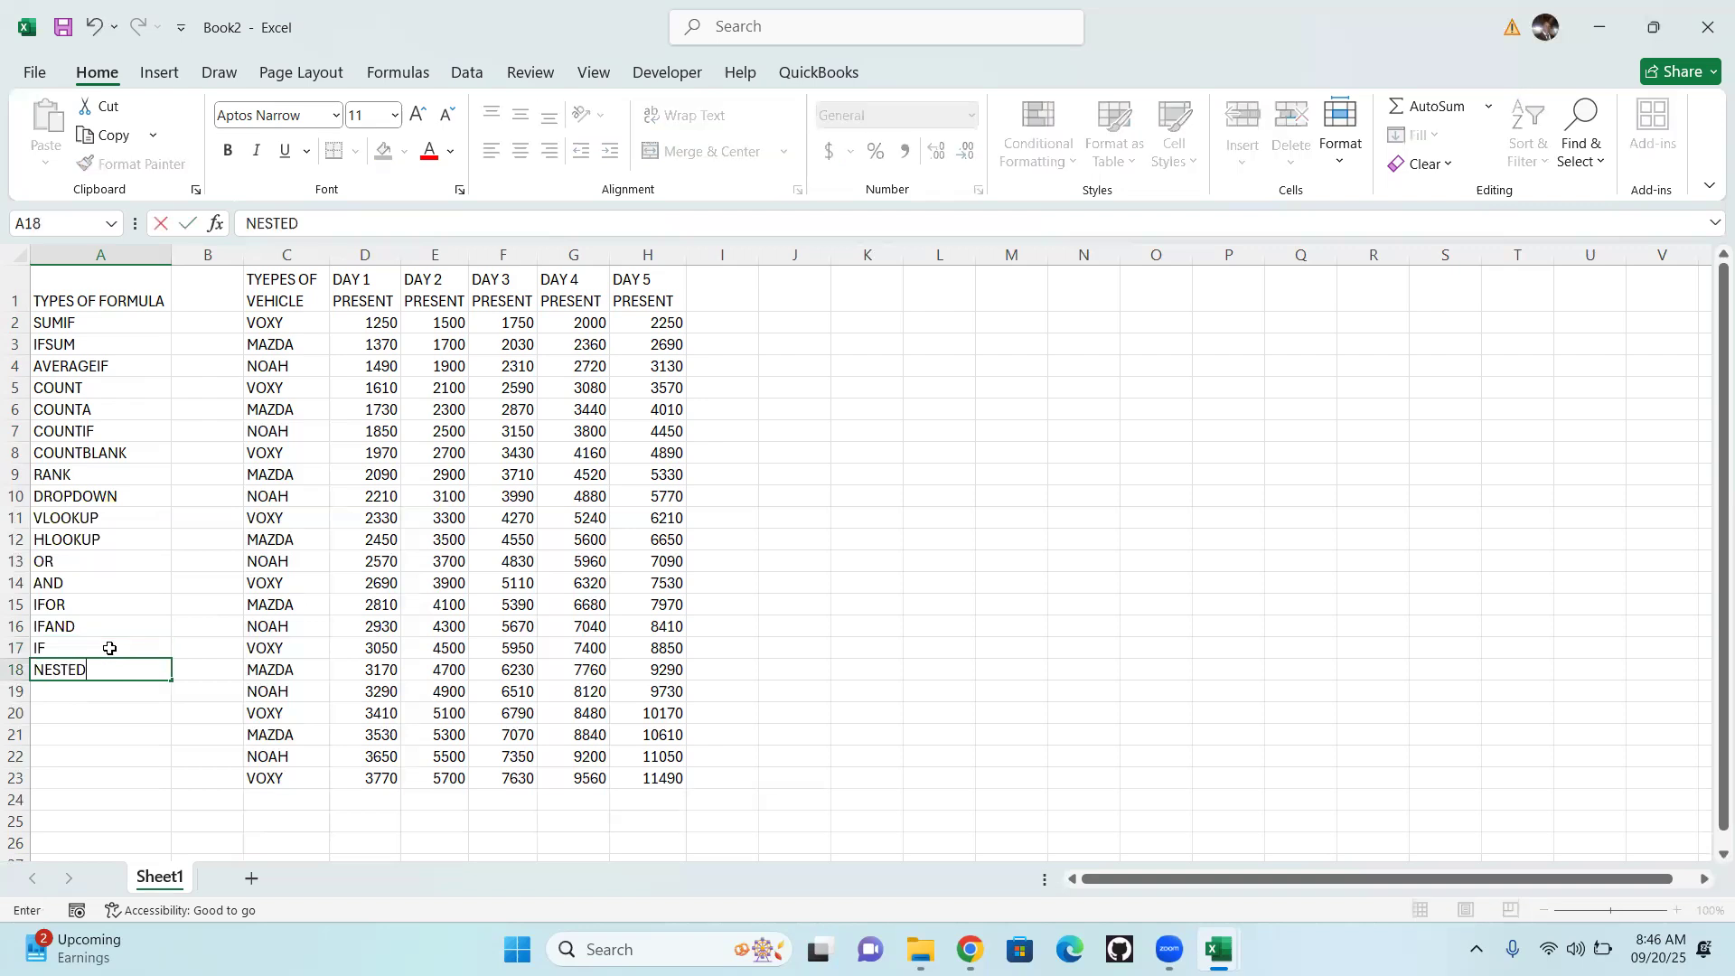
pyautogui.write('IF')
pyautogui.press('Return')
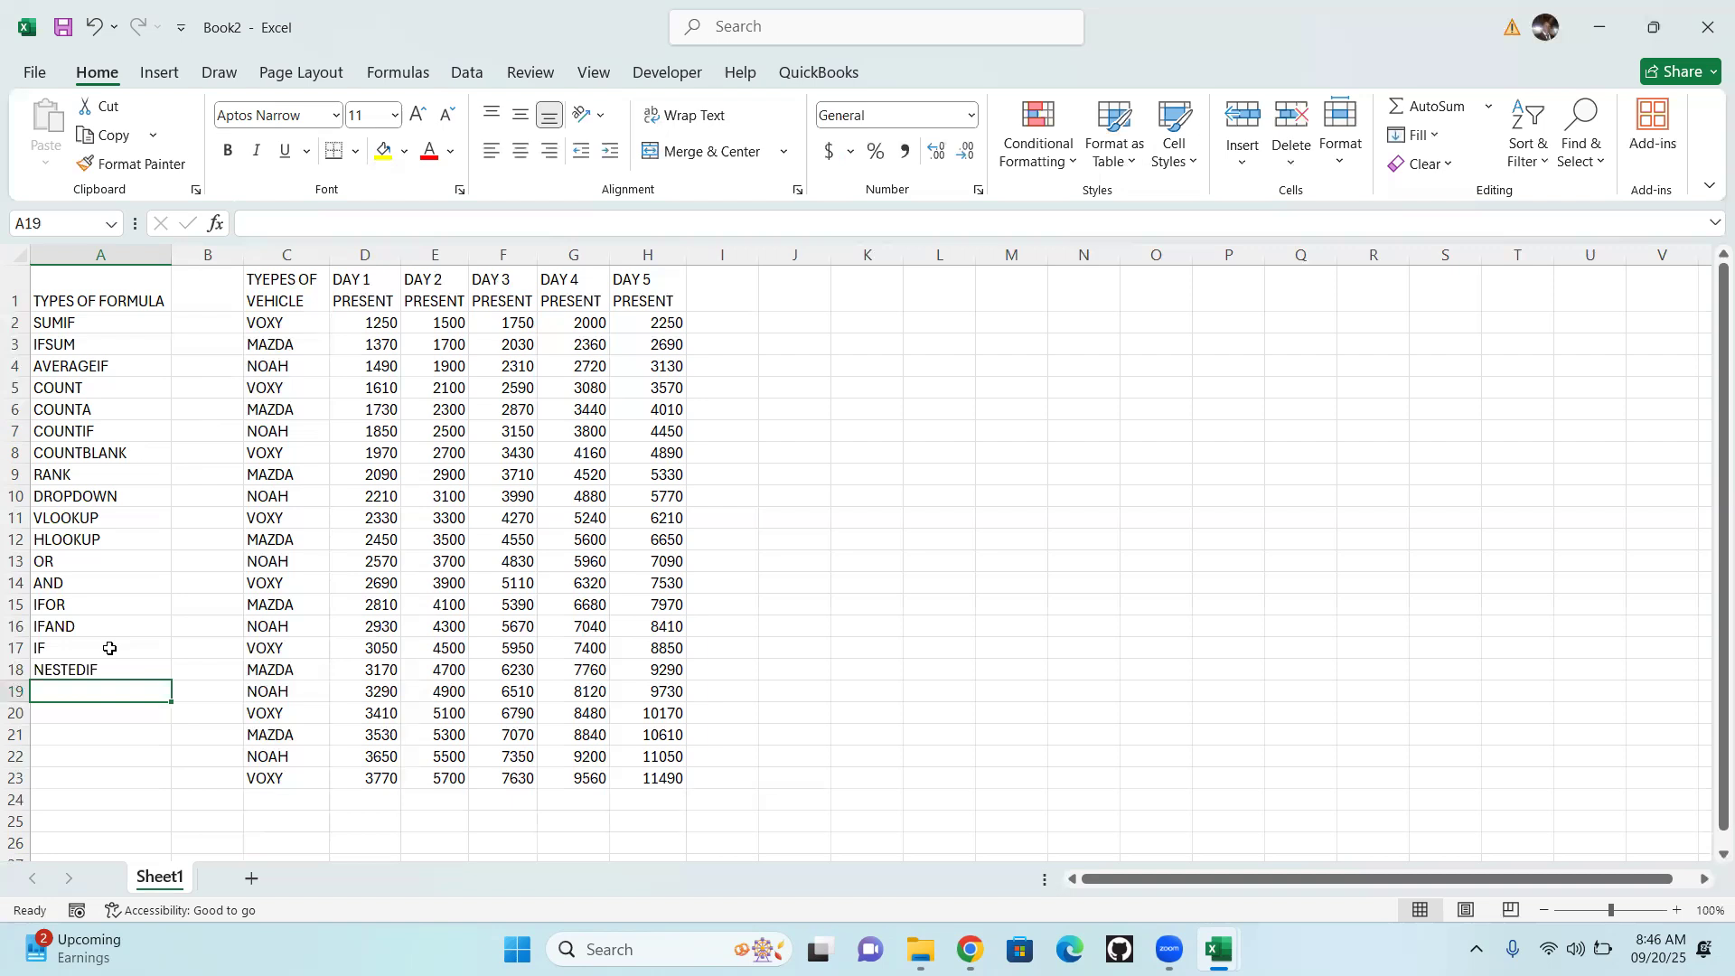
# Add the date formula names TODAY in cell A19 and MONTH in cell A20
pyautogui.write('TODAY')
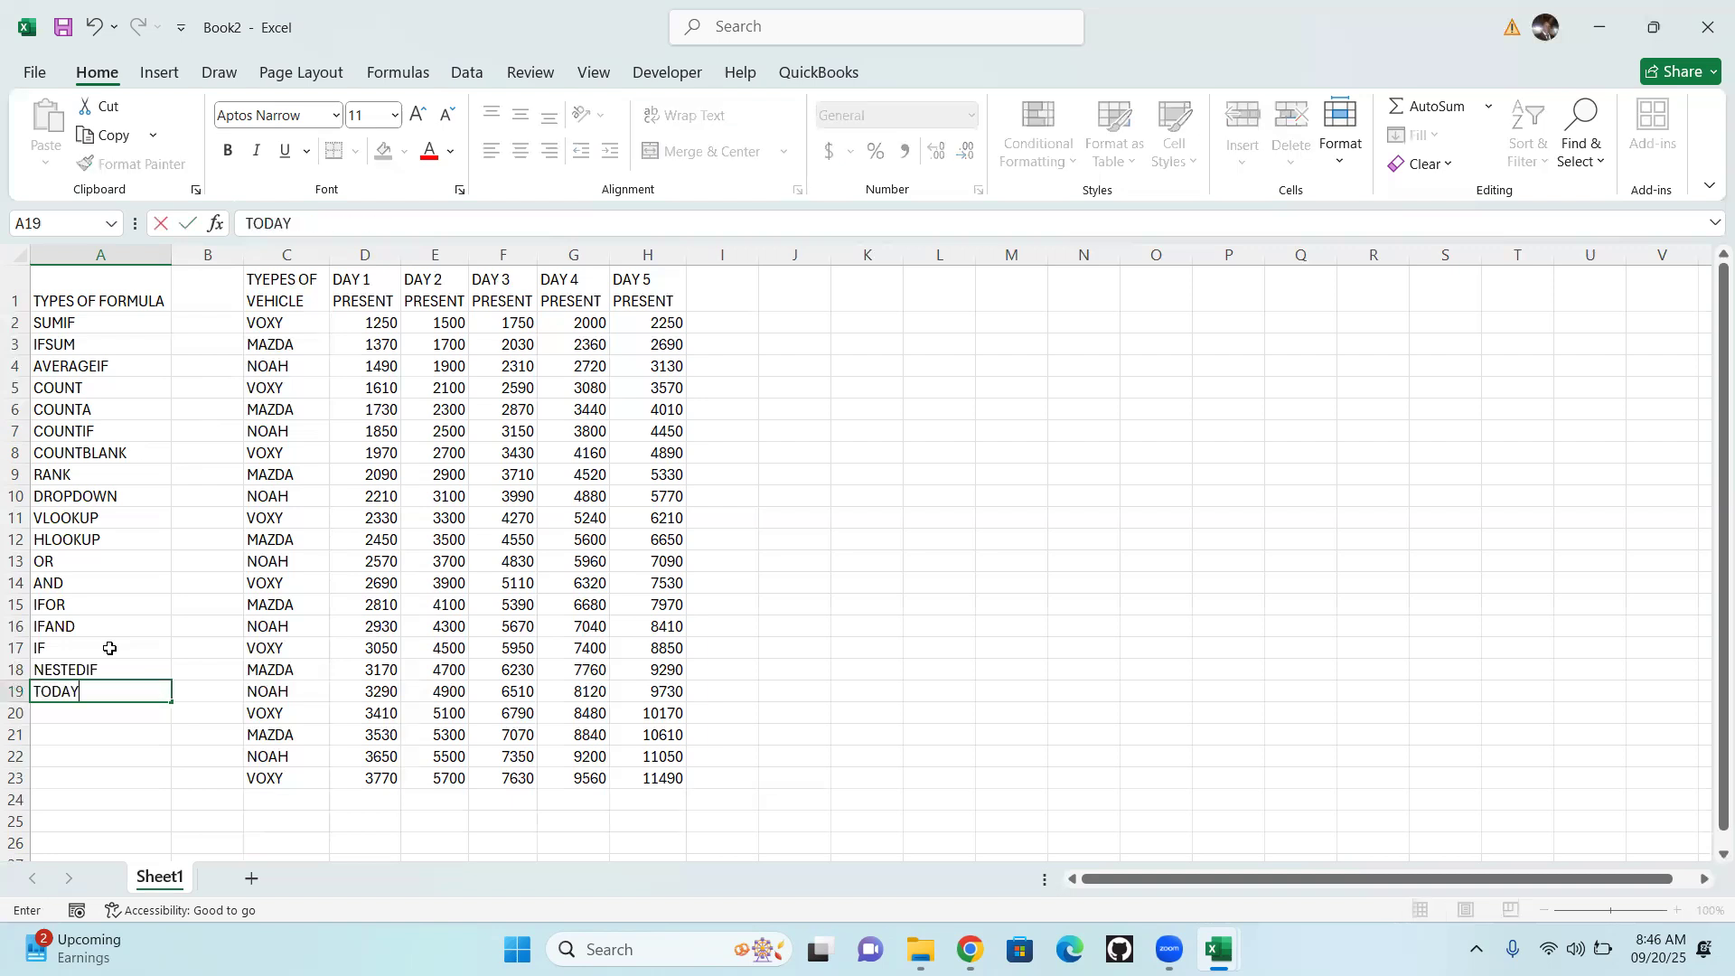
pyautogui.press('Return')
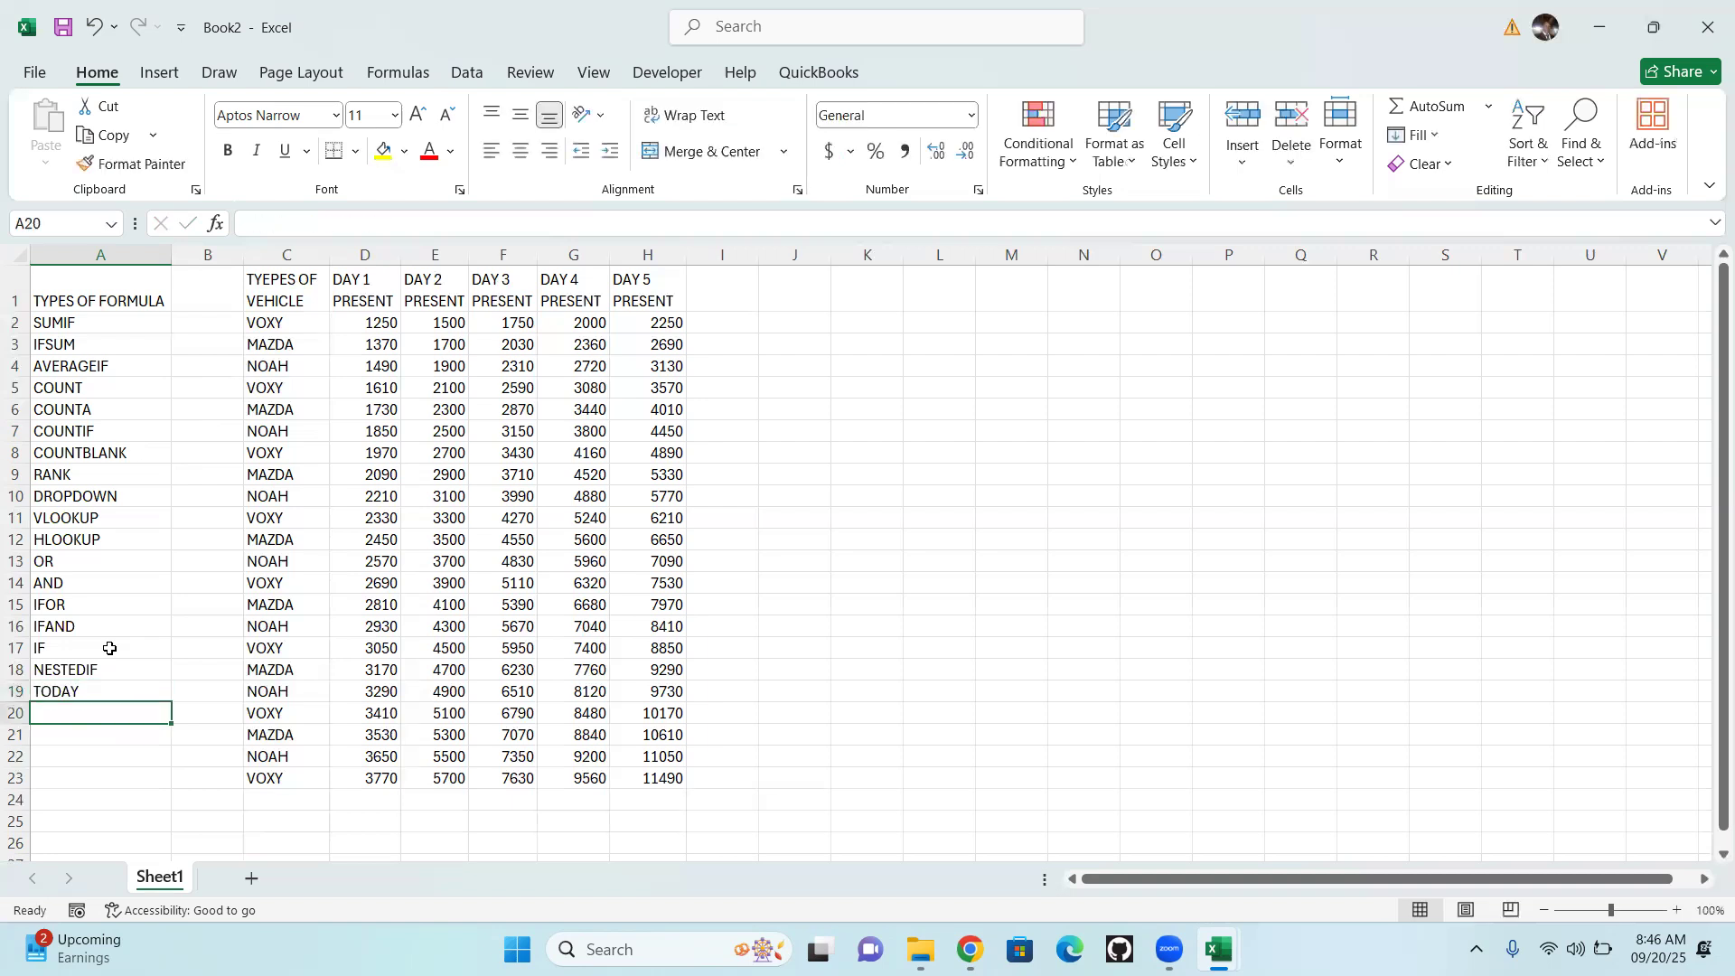
pyautogui.write('MON')
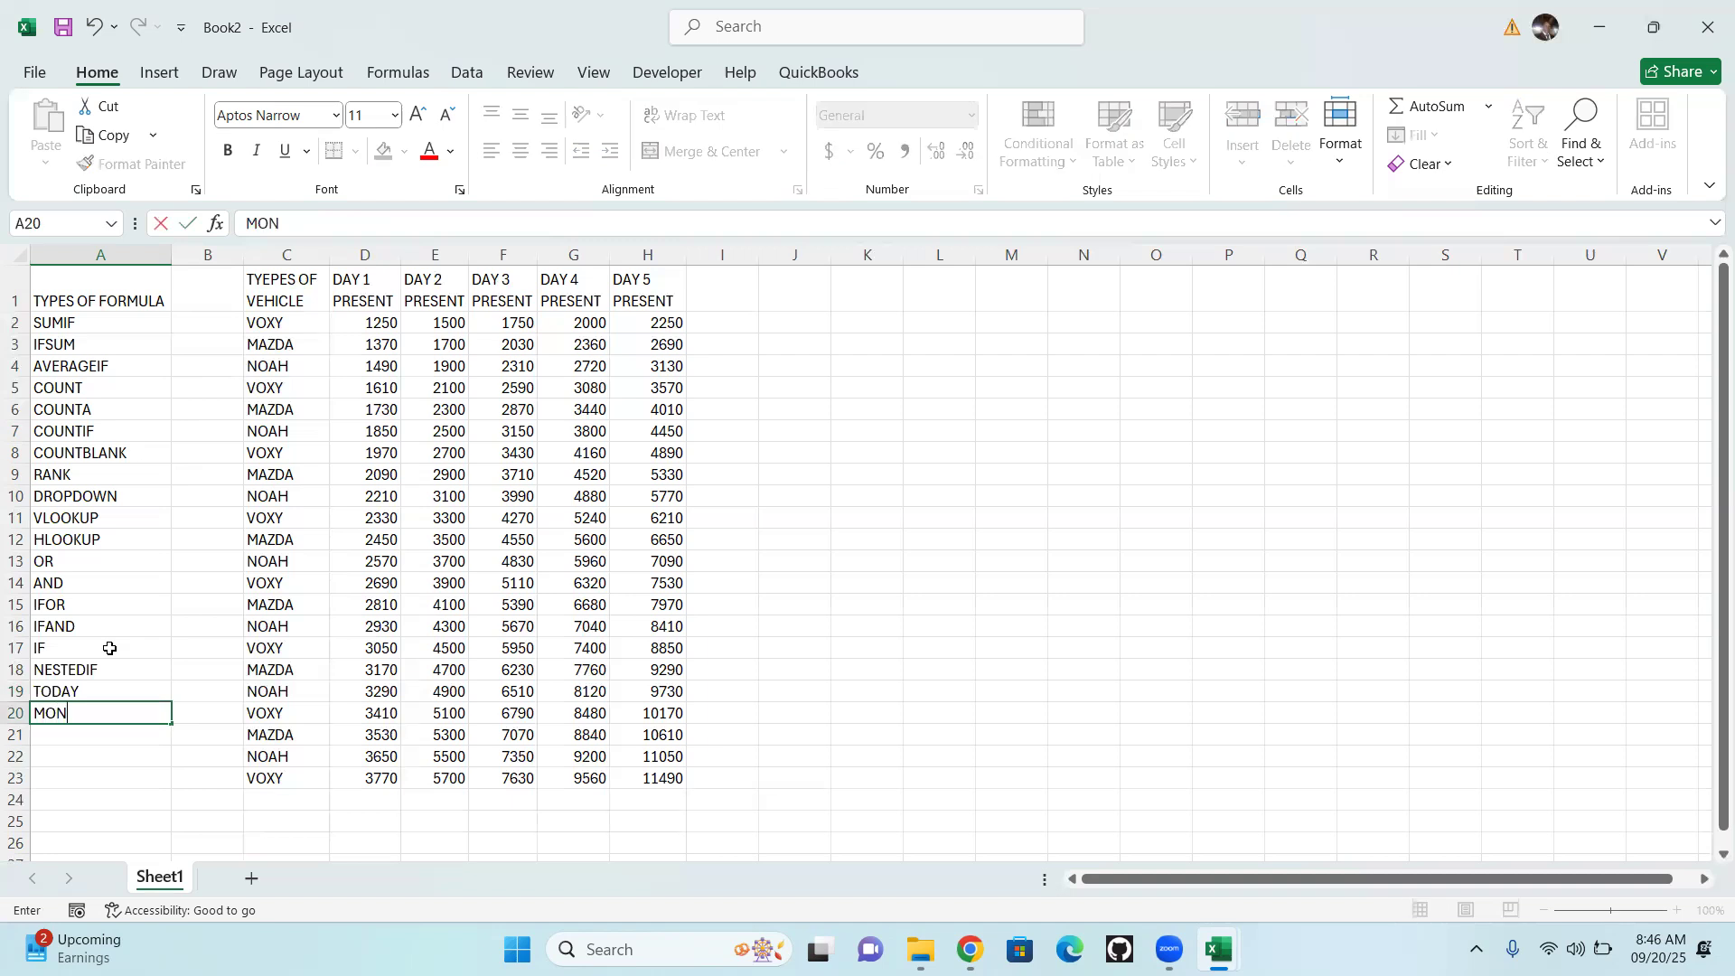
pyautogui.write('TH')
pyautogui.press('Return')
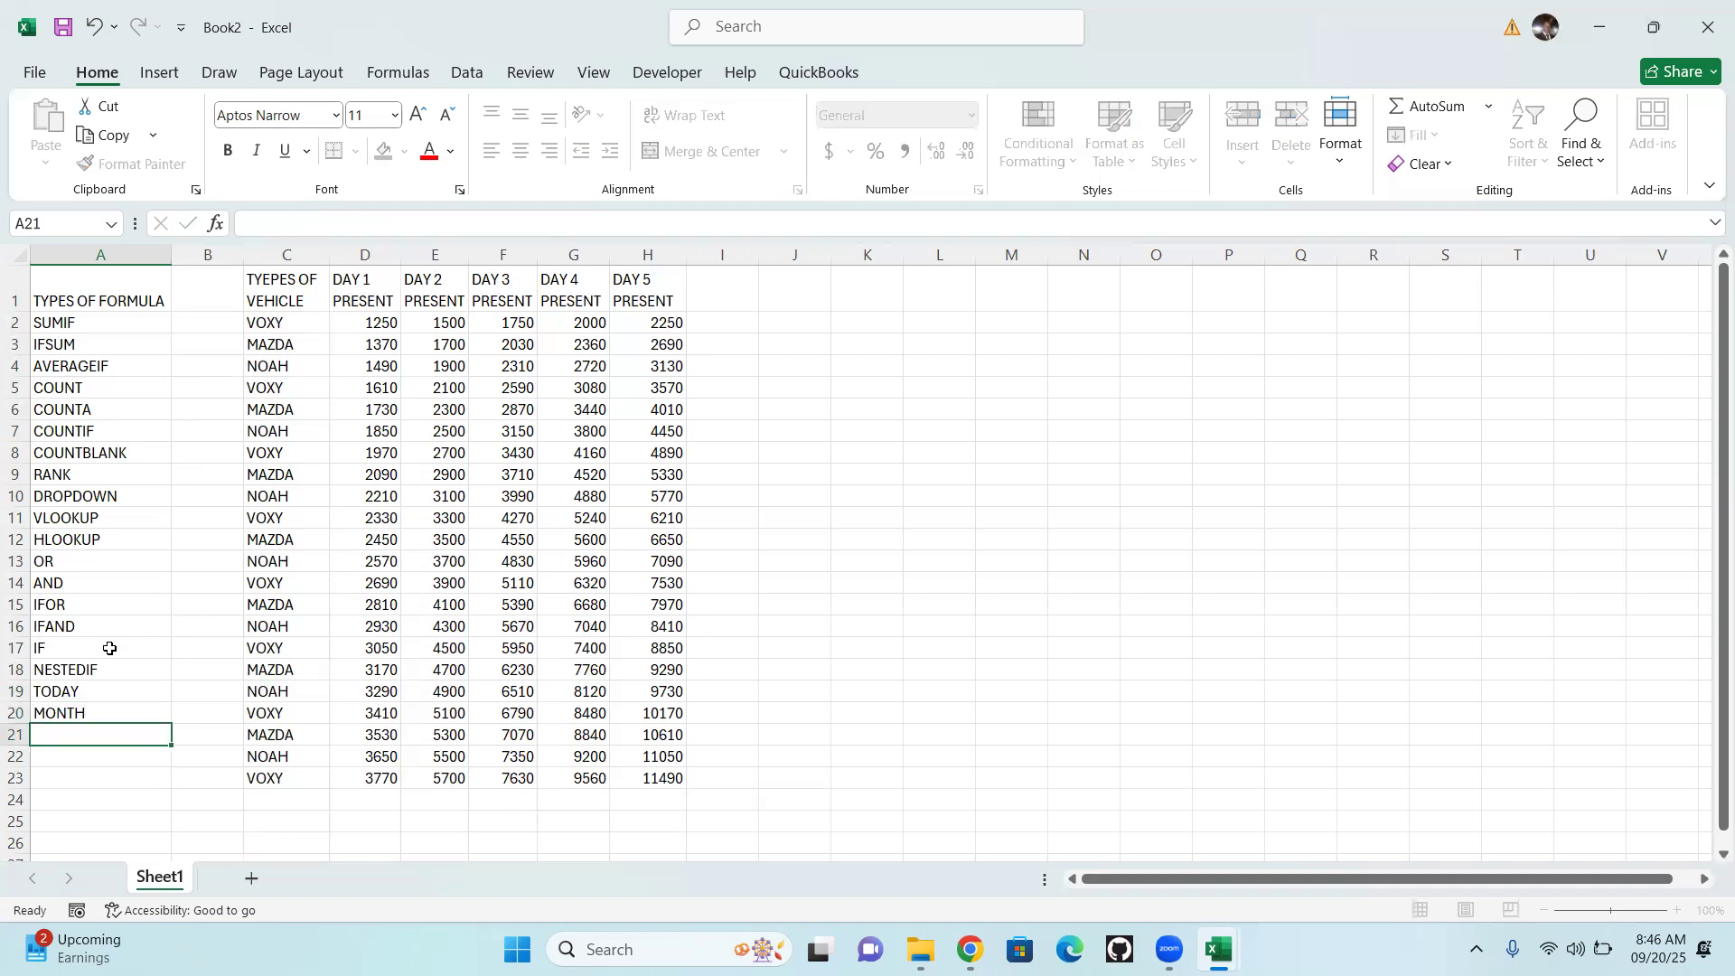
# Enter NOW in cell A21 and ROUN in cell A22 of the formula list
pyautogui.write('NOW')
pyautogui.press('Return')
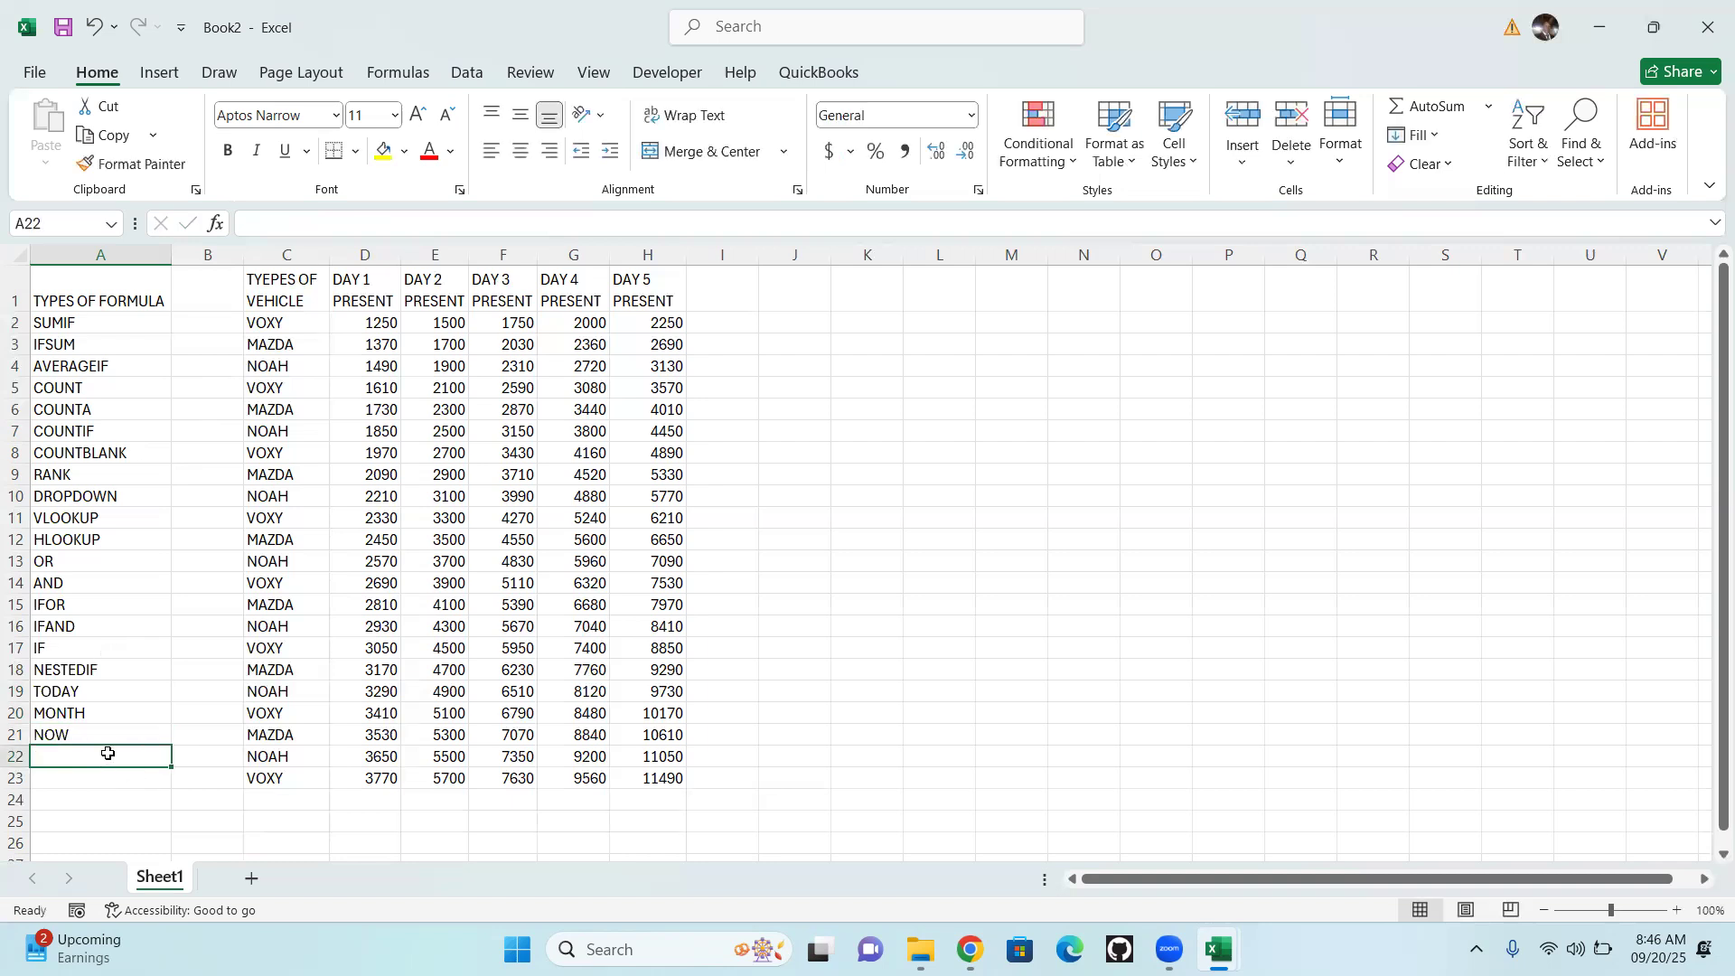
pyautogui.write('ROUN')
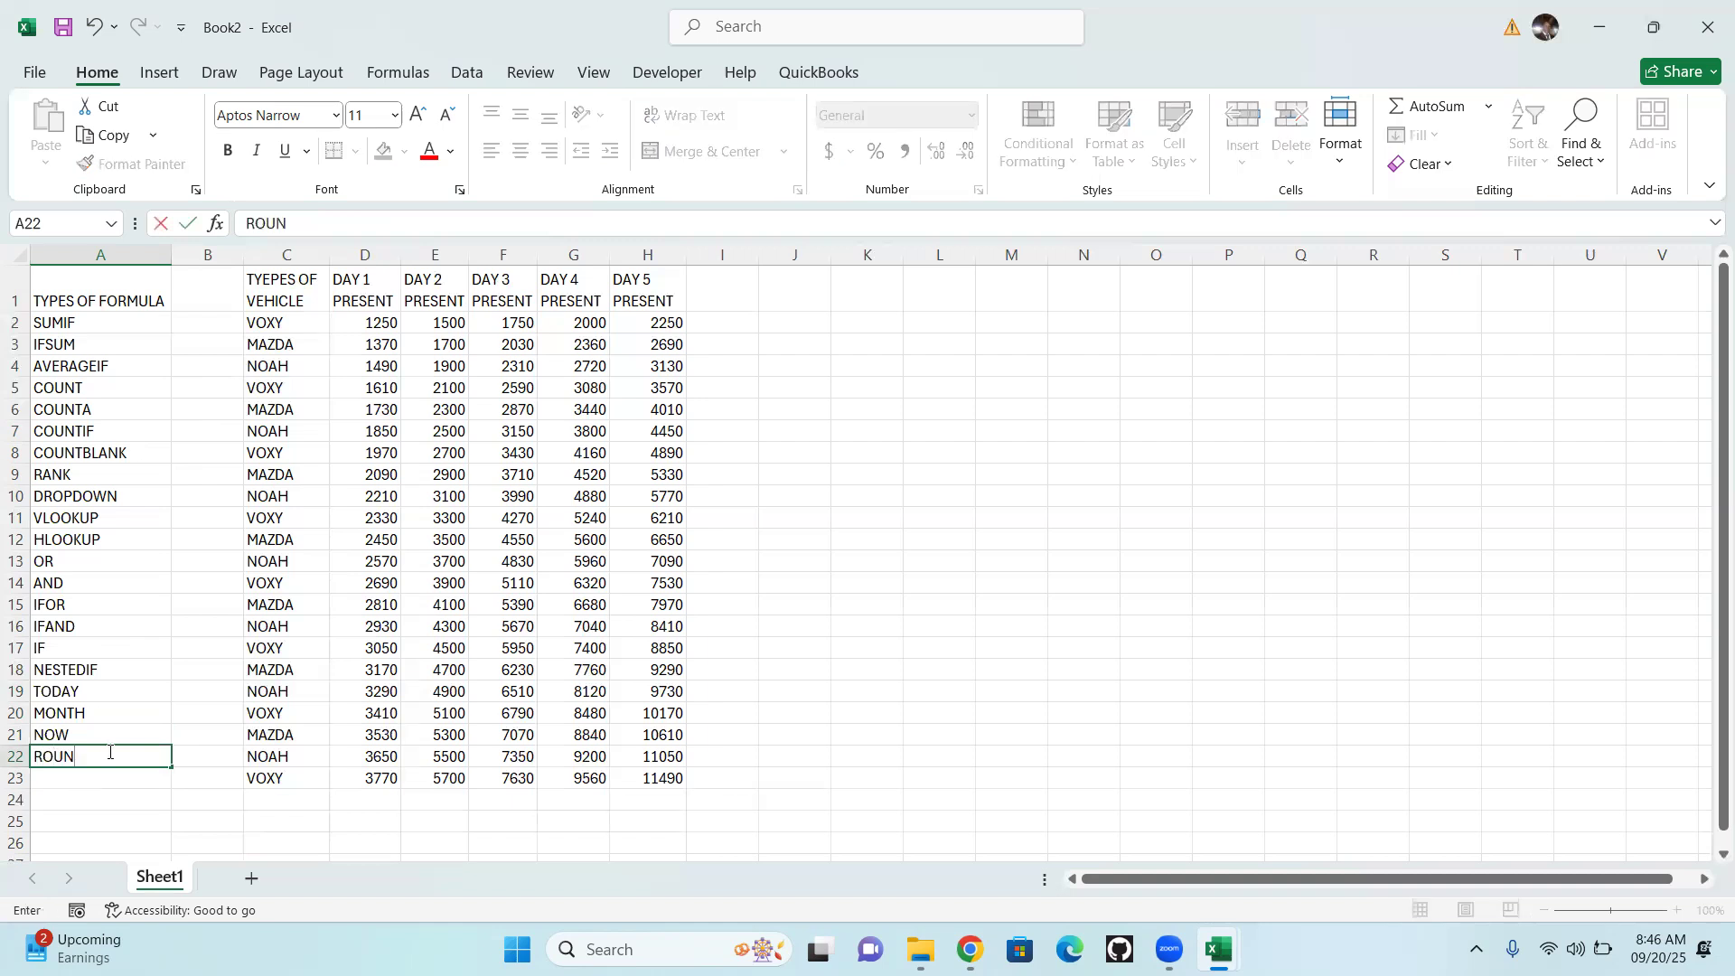
pyautogui.press('Return')
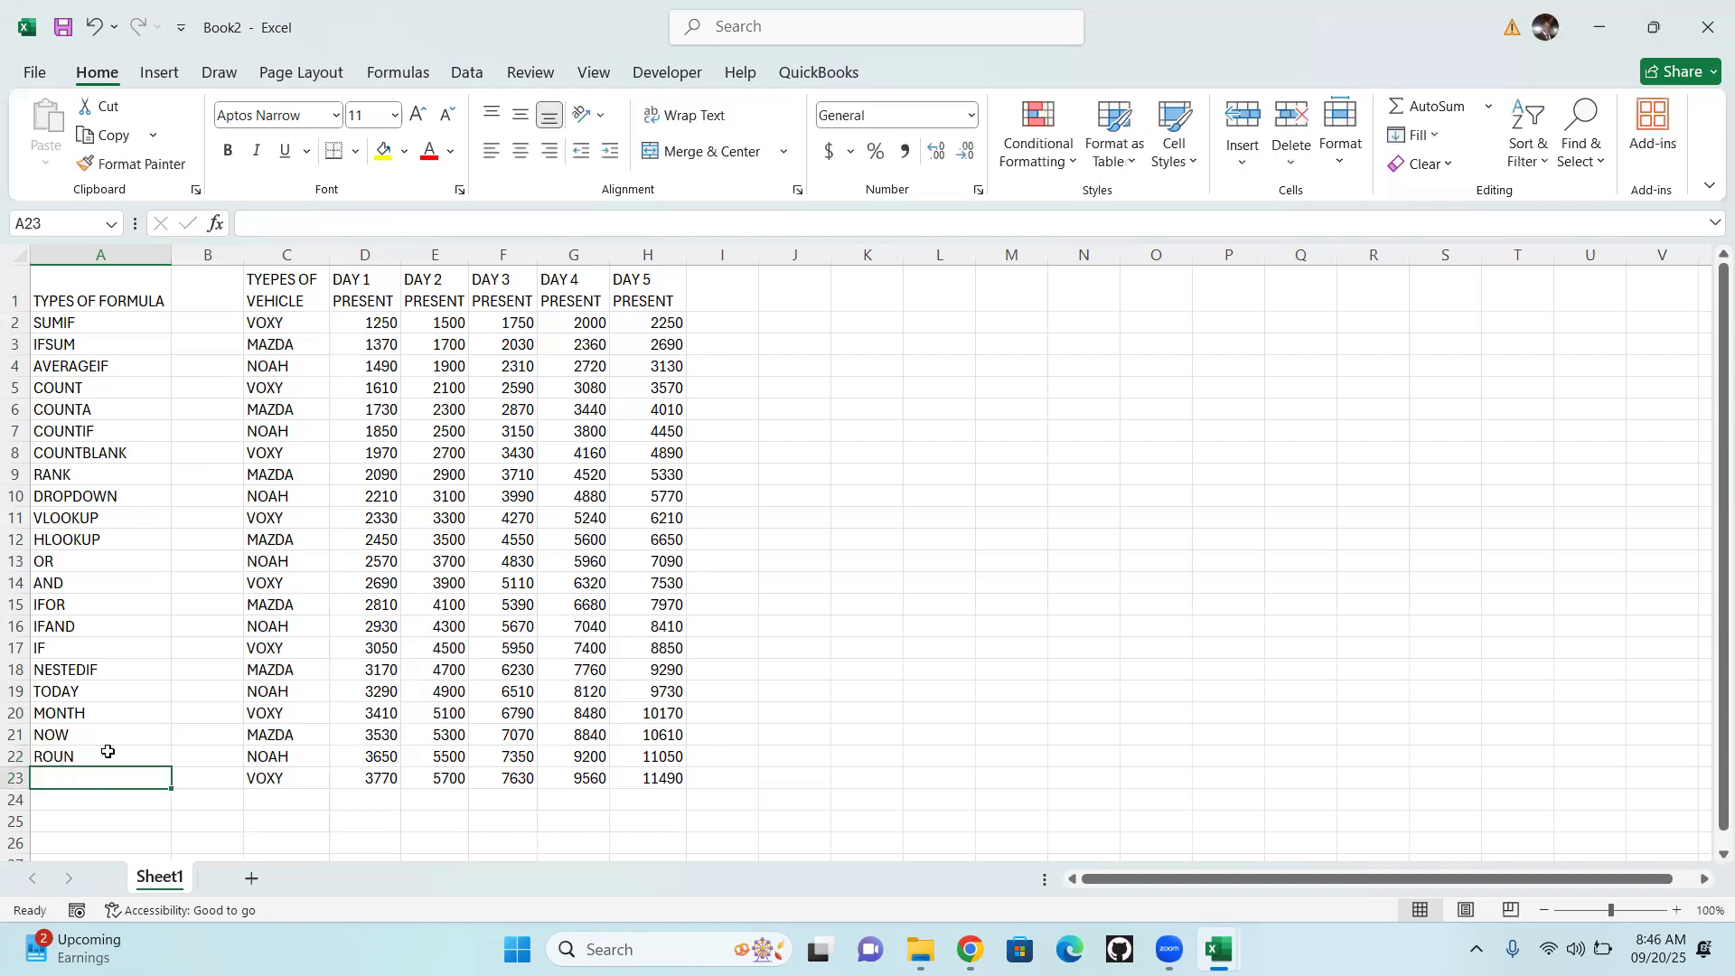
# Add ROUNDUP to the formula list in cell A23
pyautogui.write('ROUND')
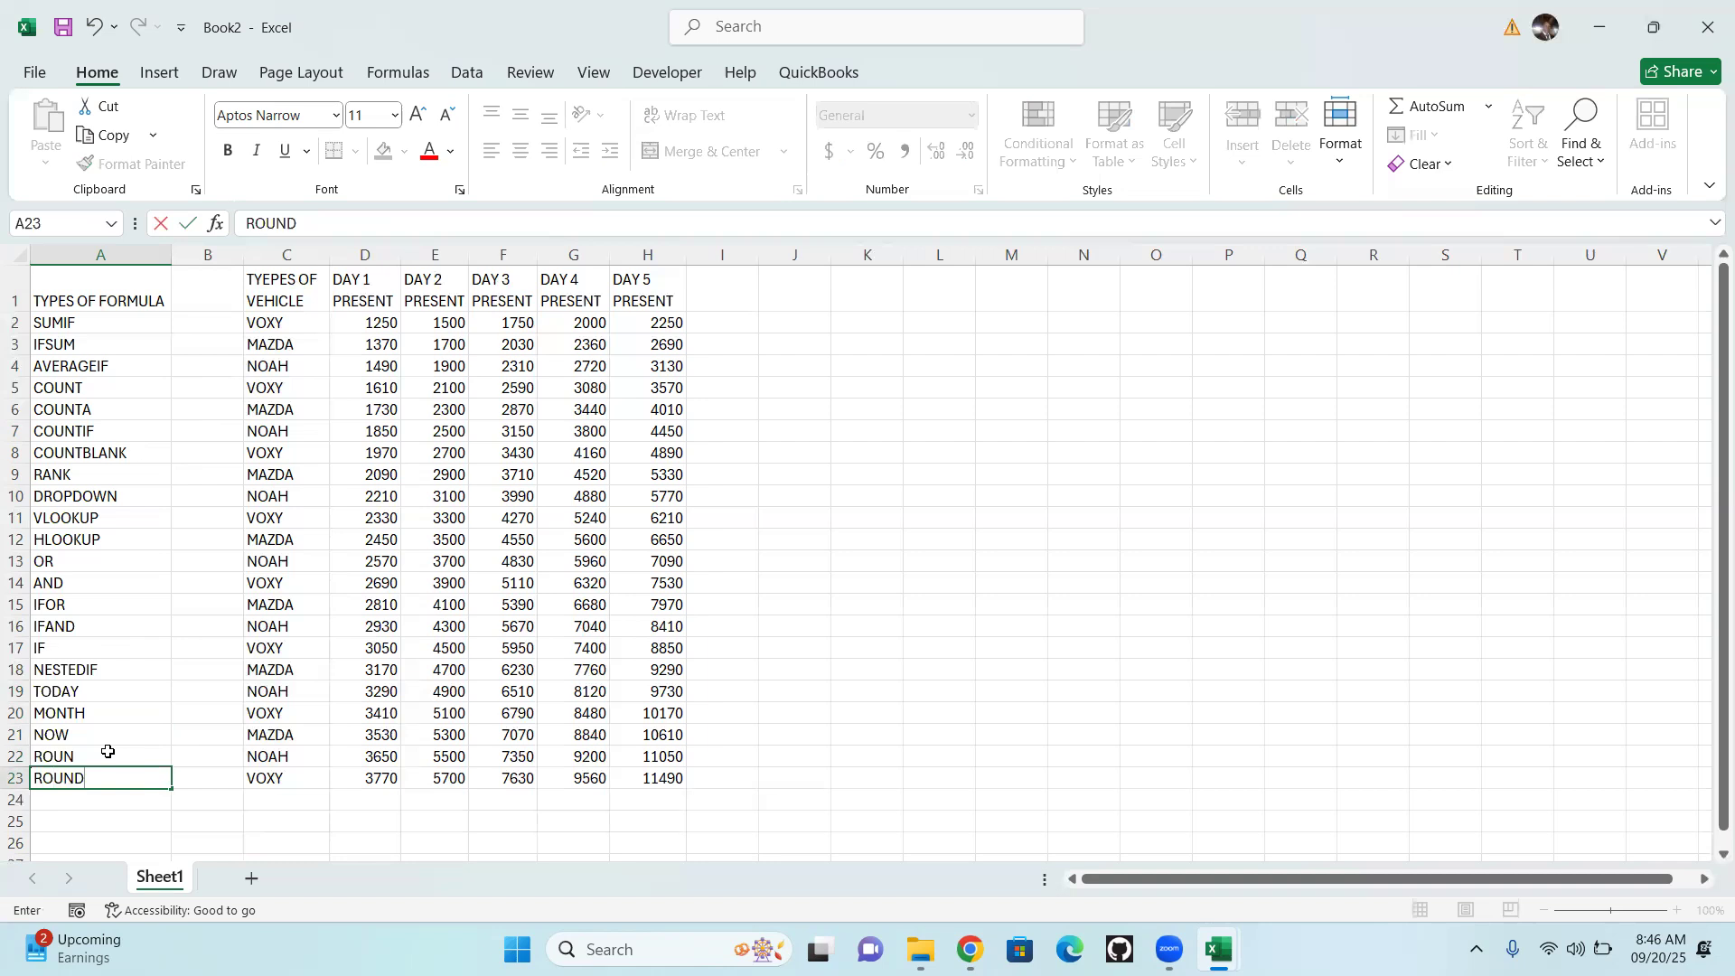
pyautogui.write('UP')
pyautogui.press('Return')
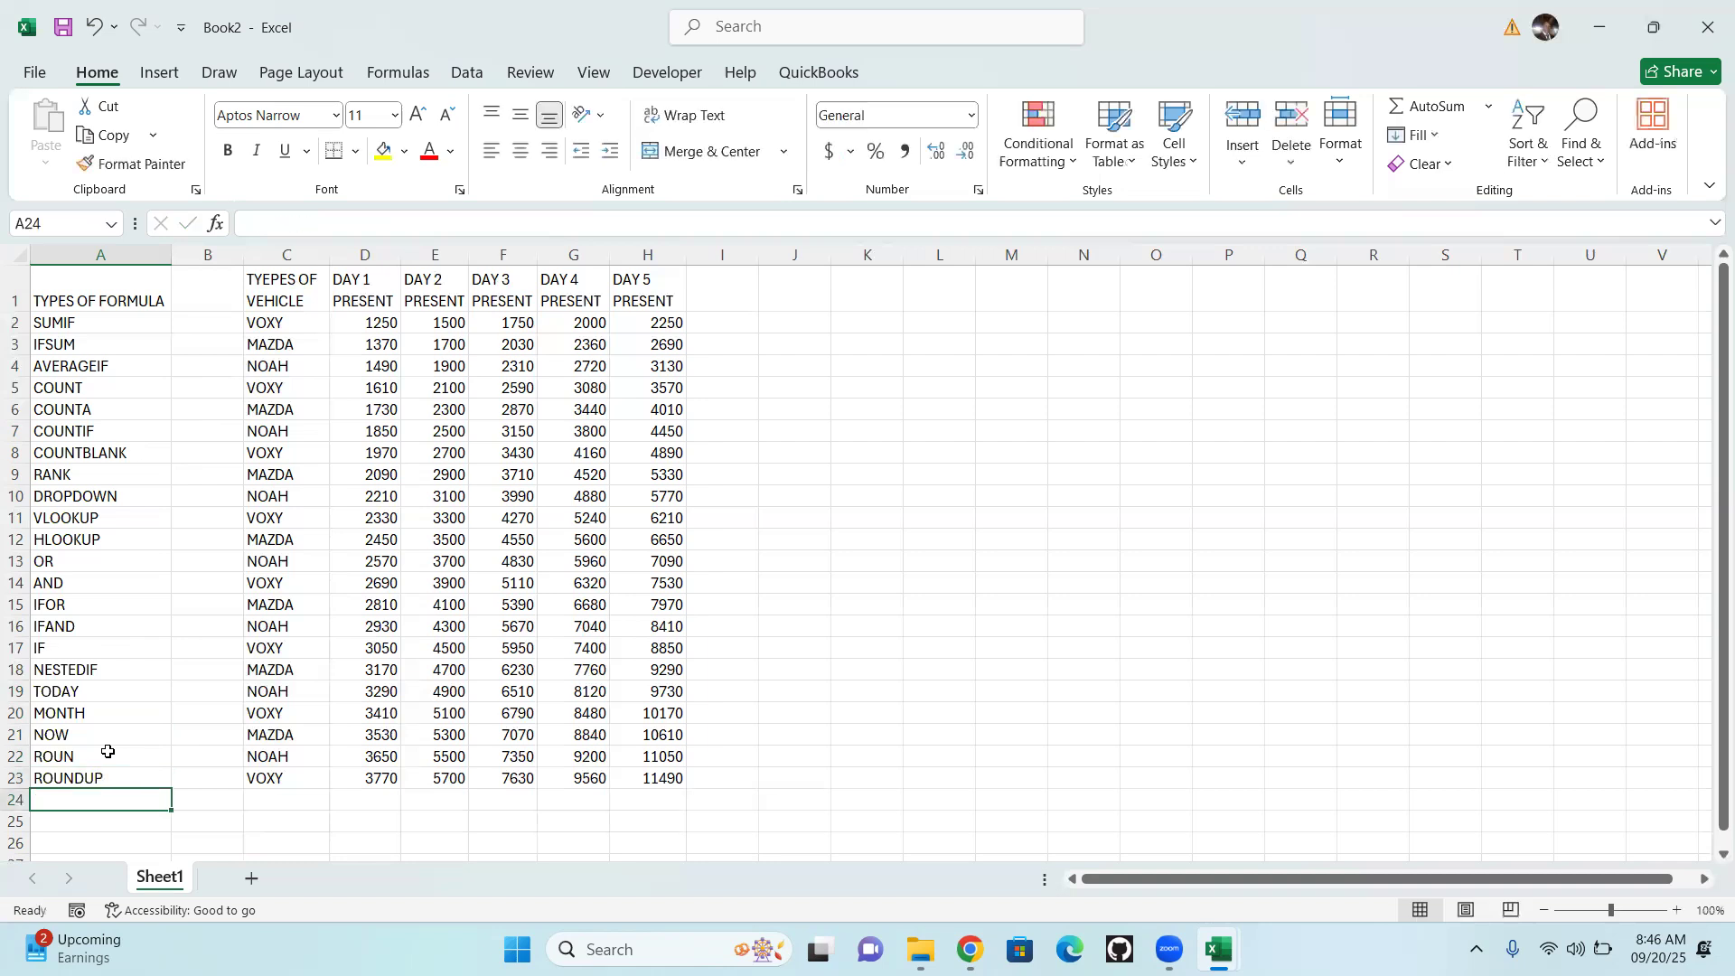
# Enter ROUNDDOWN in cell A24 and ABS in cell A25 of the formula list
pyautogui.write('RO')
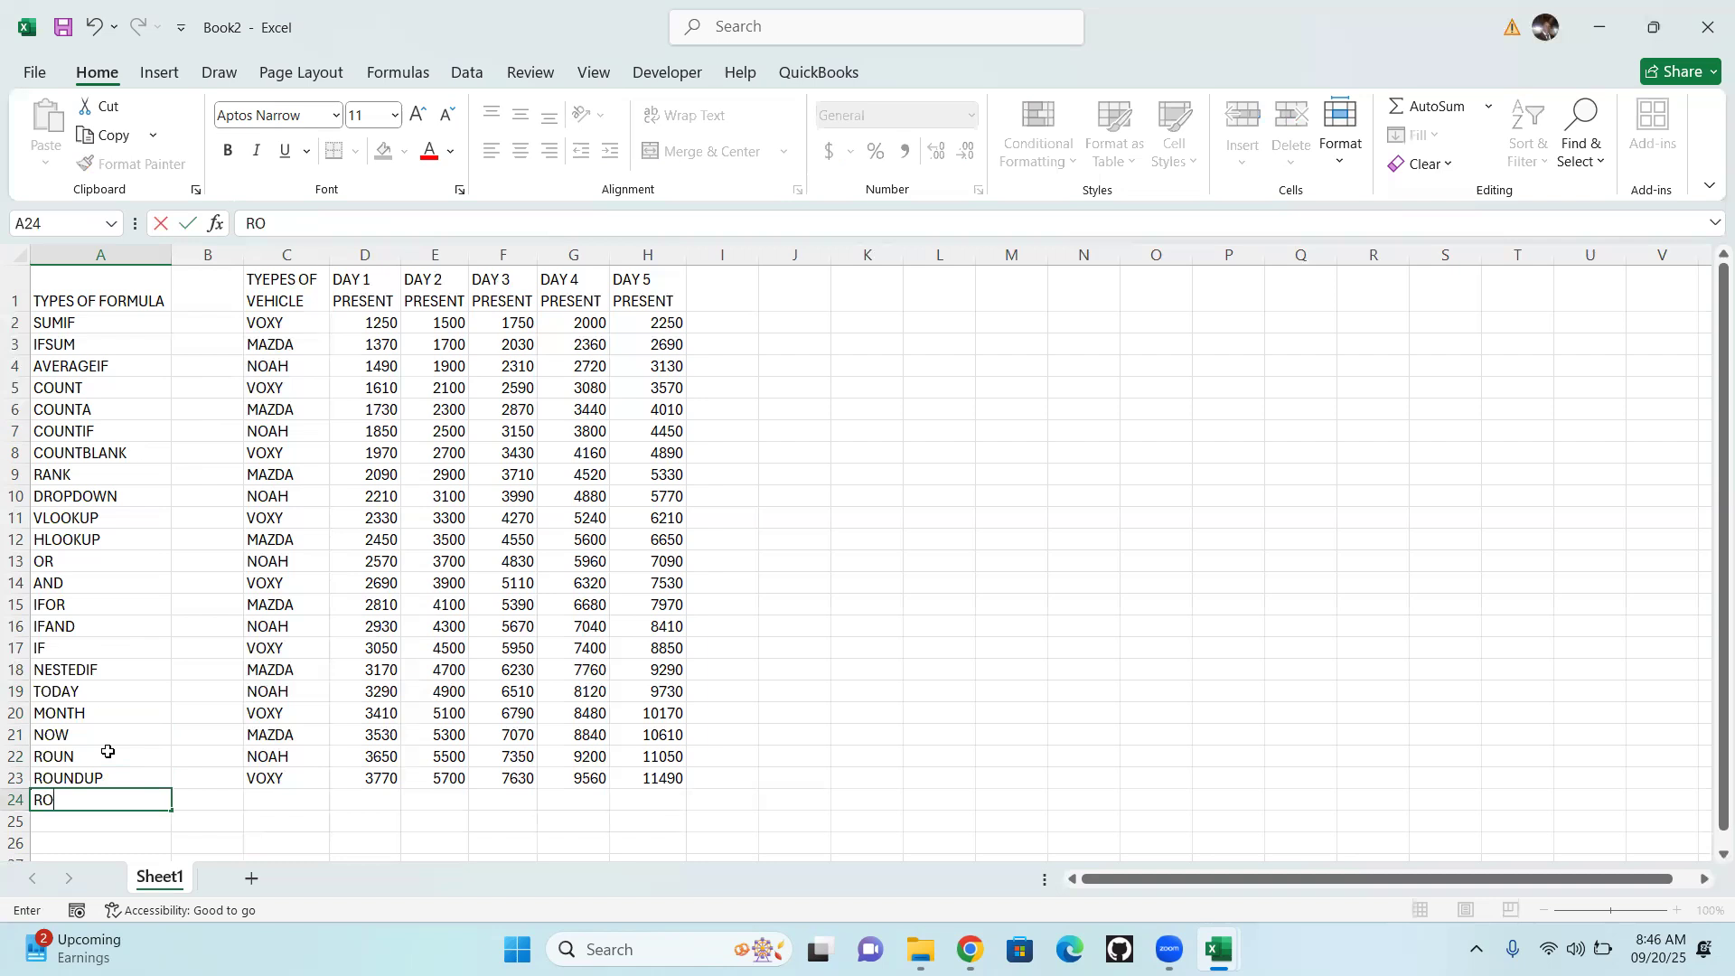
pyautogui.write('UNDDOWN')
pyautogui.press('Return')
pyautogui.write('A')
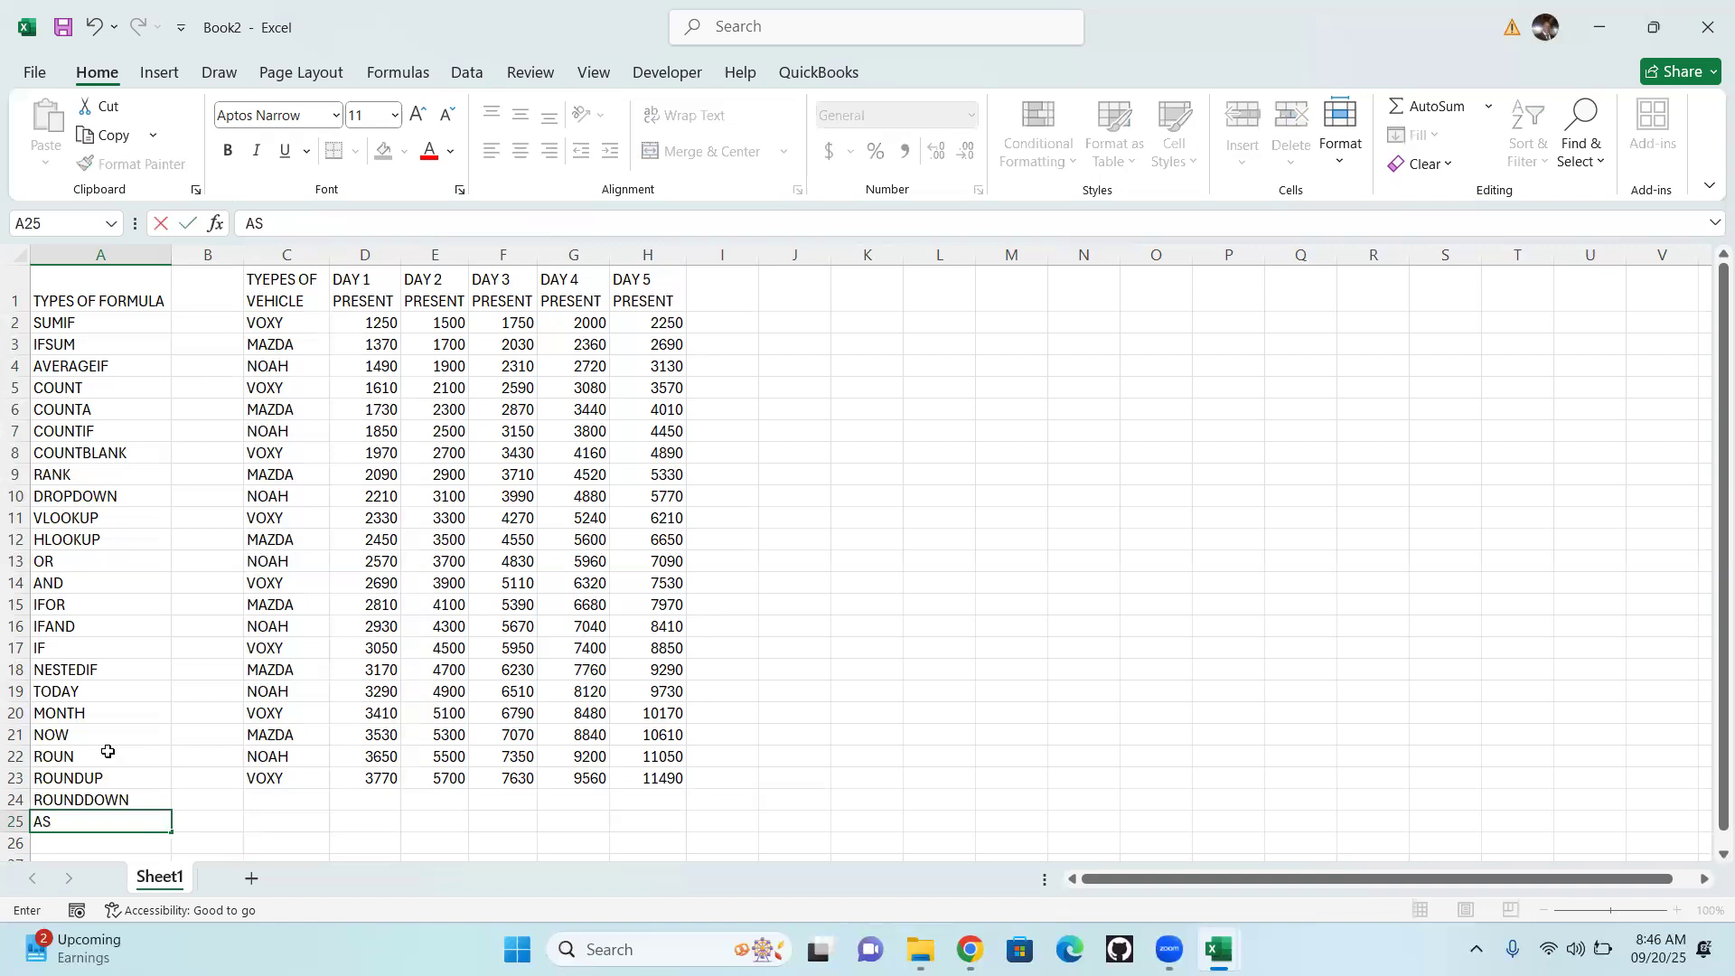
pyautogui.write('BS')
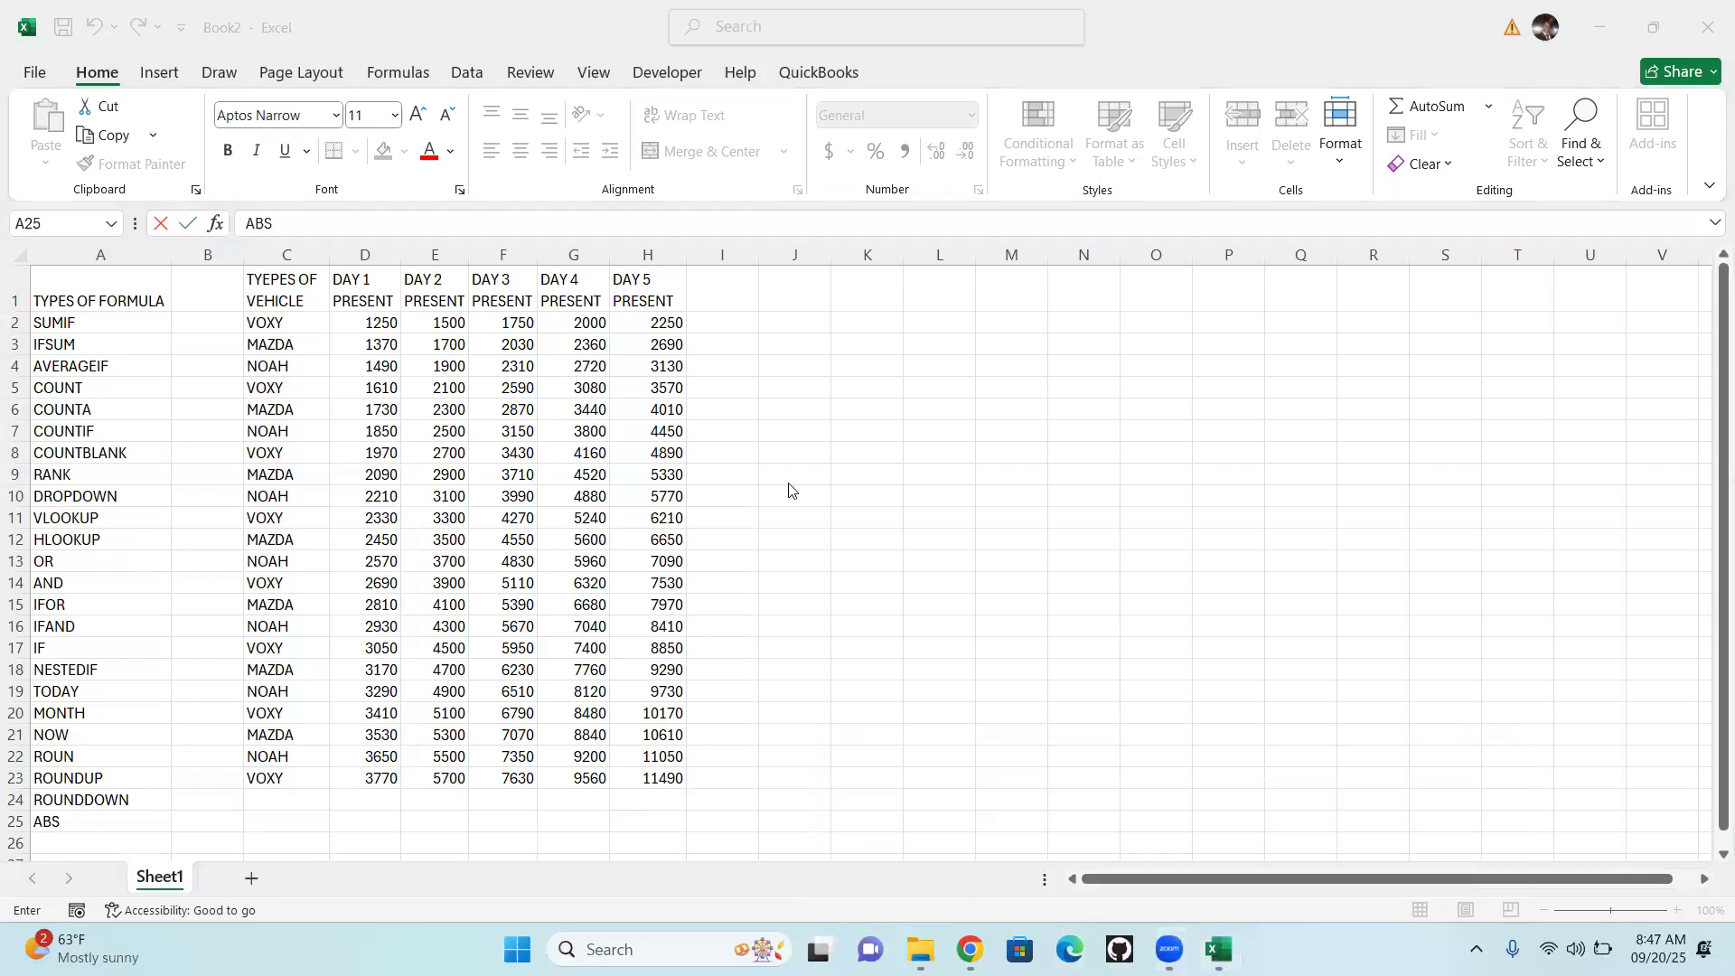
# Fill the header row cells A1 to H1 with the standard yellow color
pyautogui.click(104, 286)
pyautogui.moveTo(106, 286); pyautogui.dragTo(643, 295)
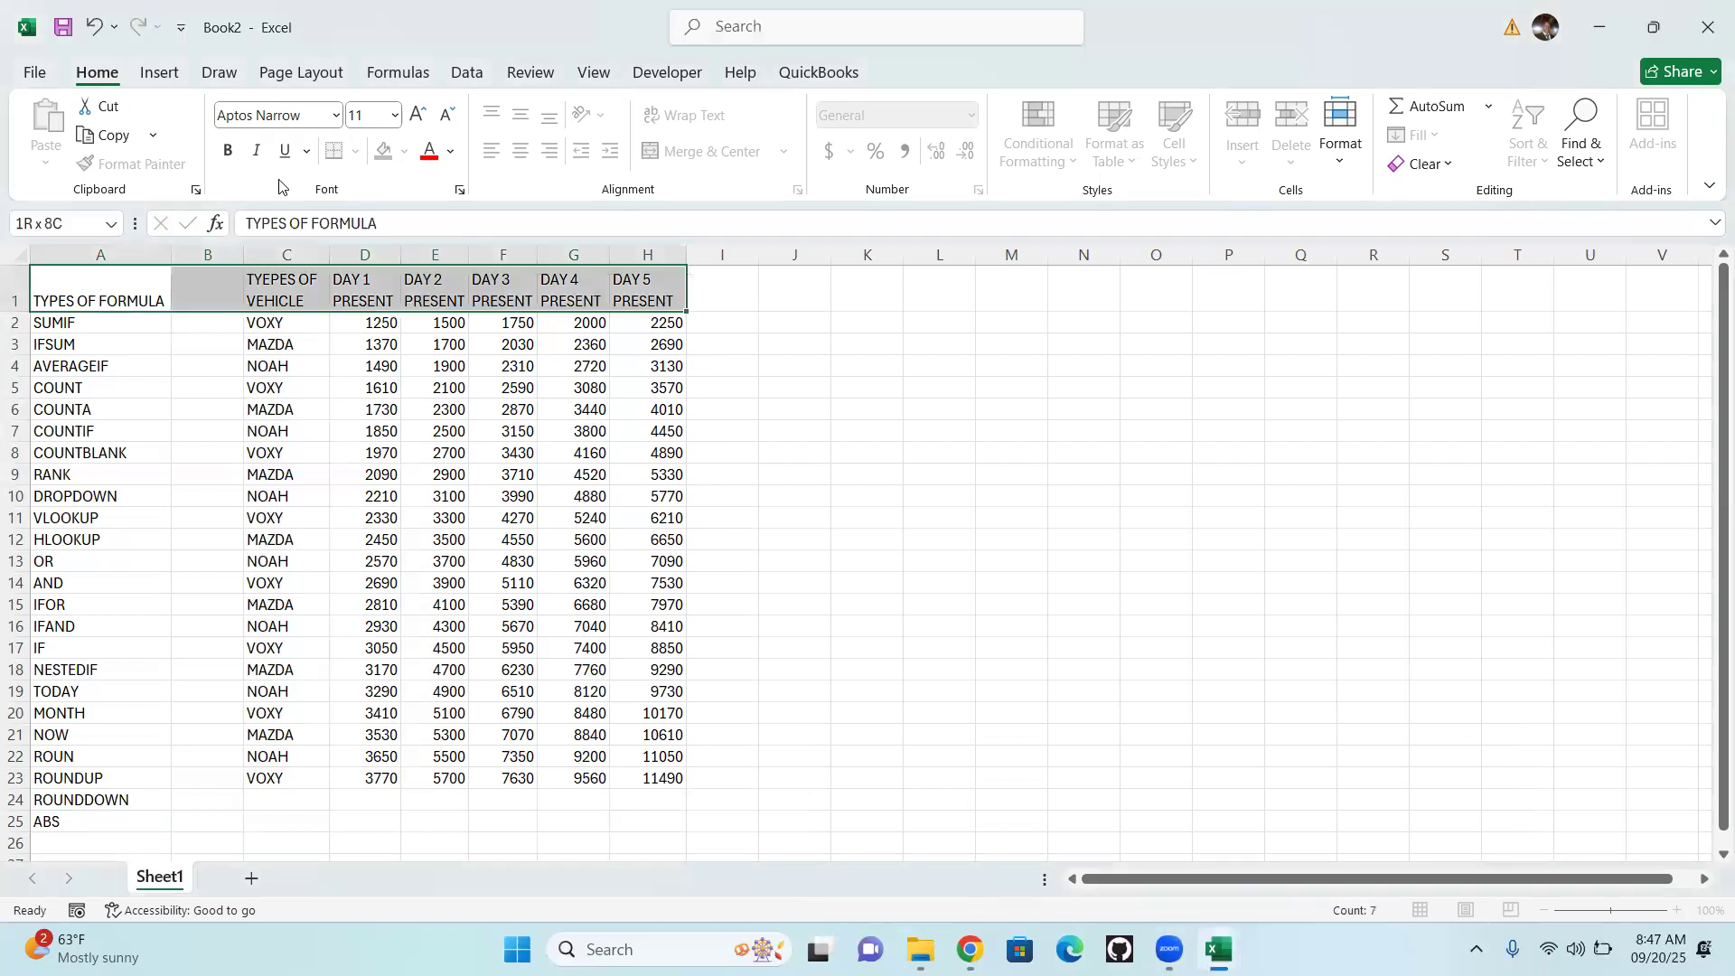
pyautogui.click(404, 151)
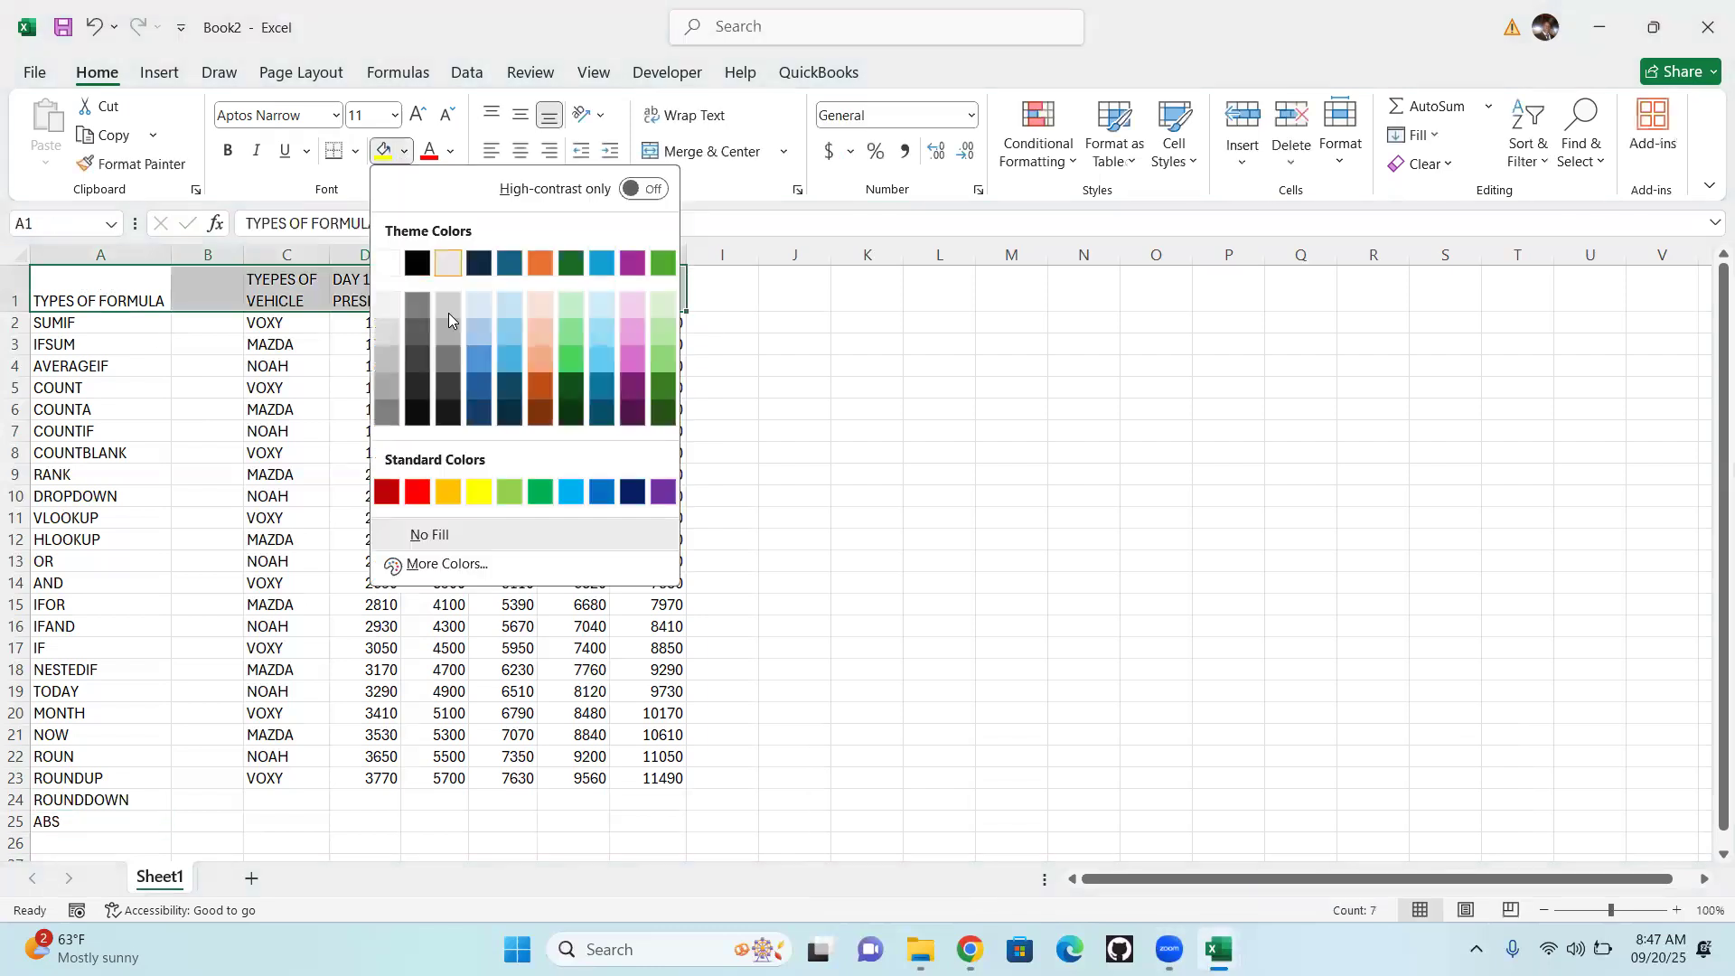
pyautogui.click(471, 491)
pyautogui.click(919, 351)
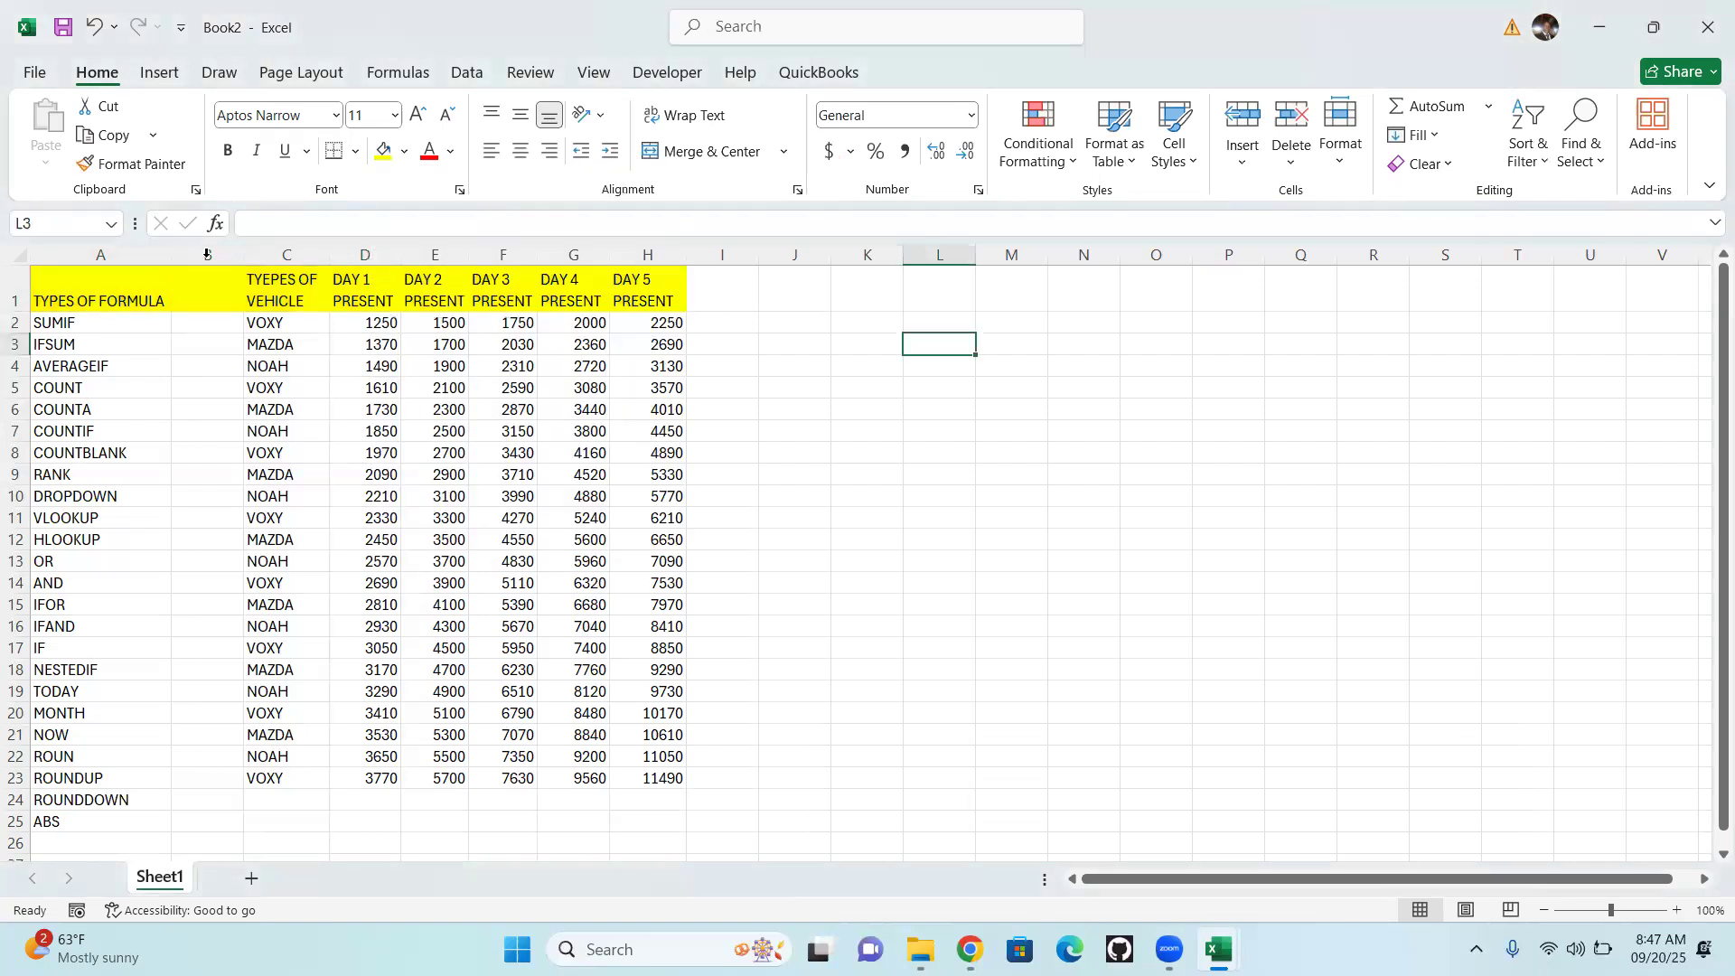
# Apply outside borders to the header range A1 to H1
pyautogui.moveTo(93, 288); pyautogui.dragTo(660, 300)
pyautogui.click(354, 151)
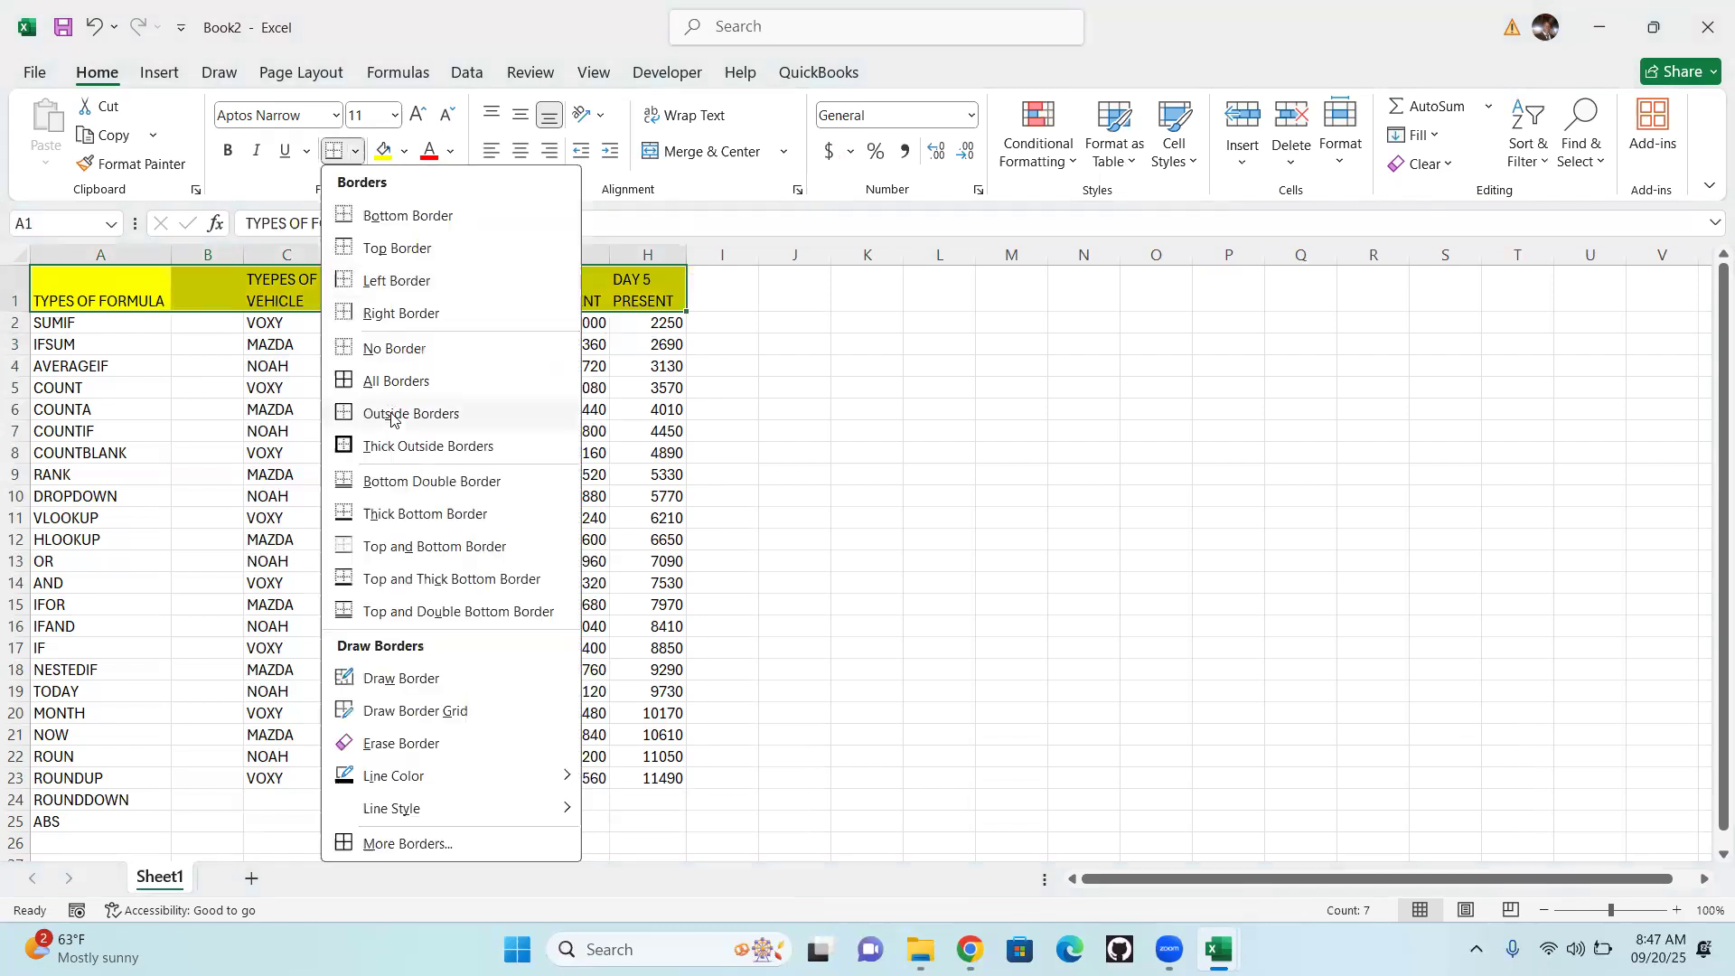
pyautogui.click(389, 415)
pyautogui.click(849, 367)
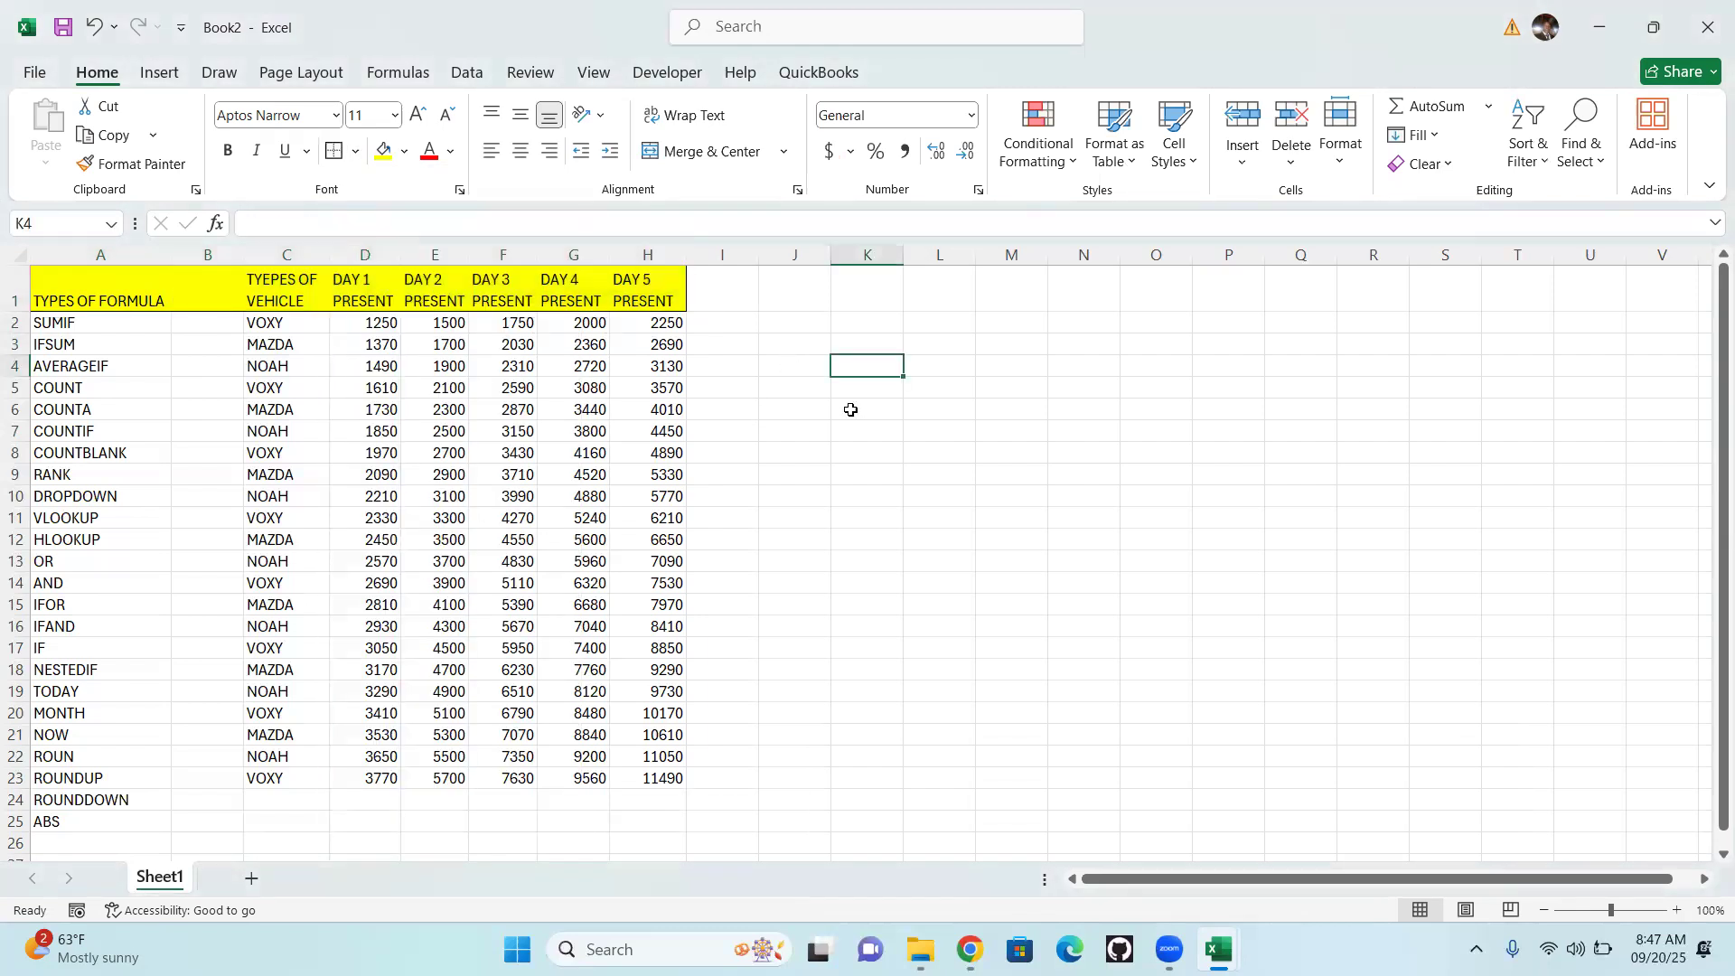
# Enter the column header NAMES in cell B1
pyautogui.click(187, 295)
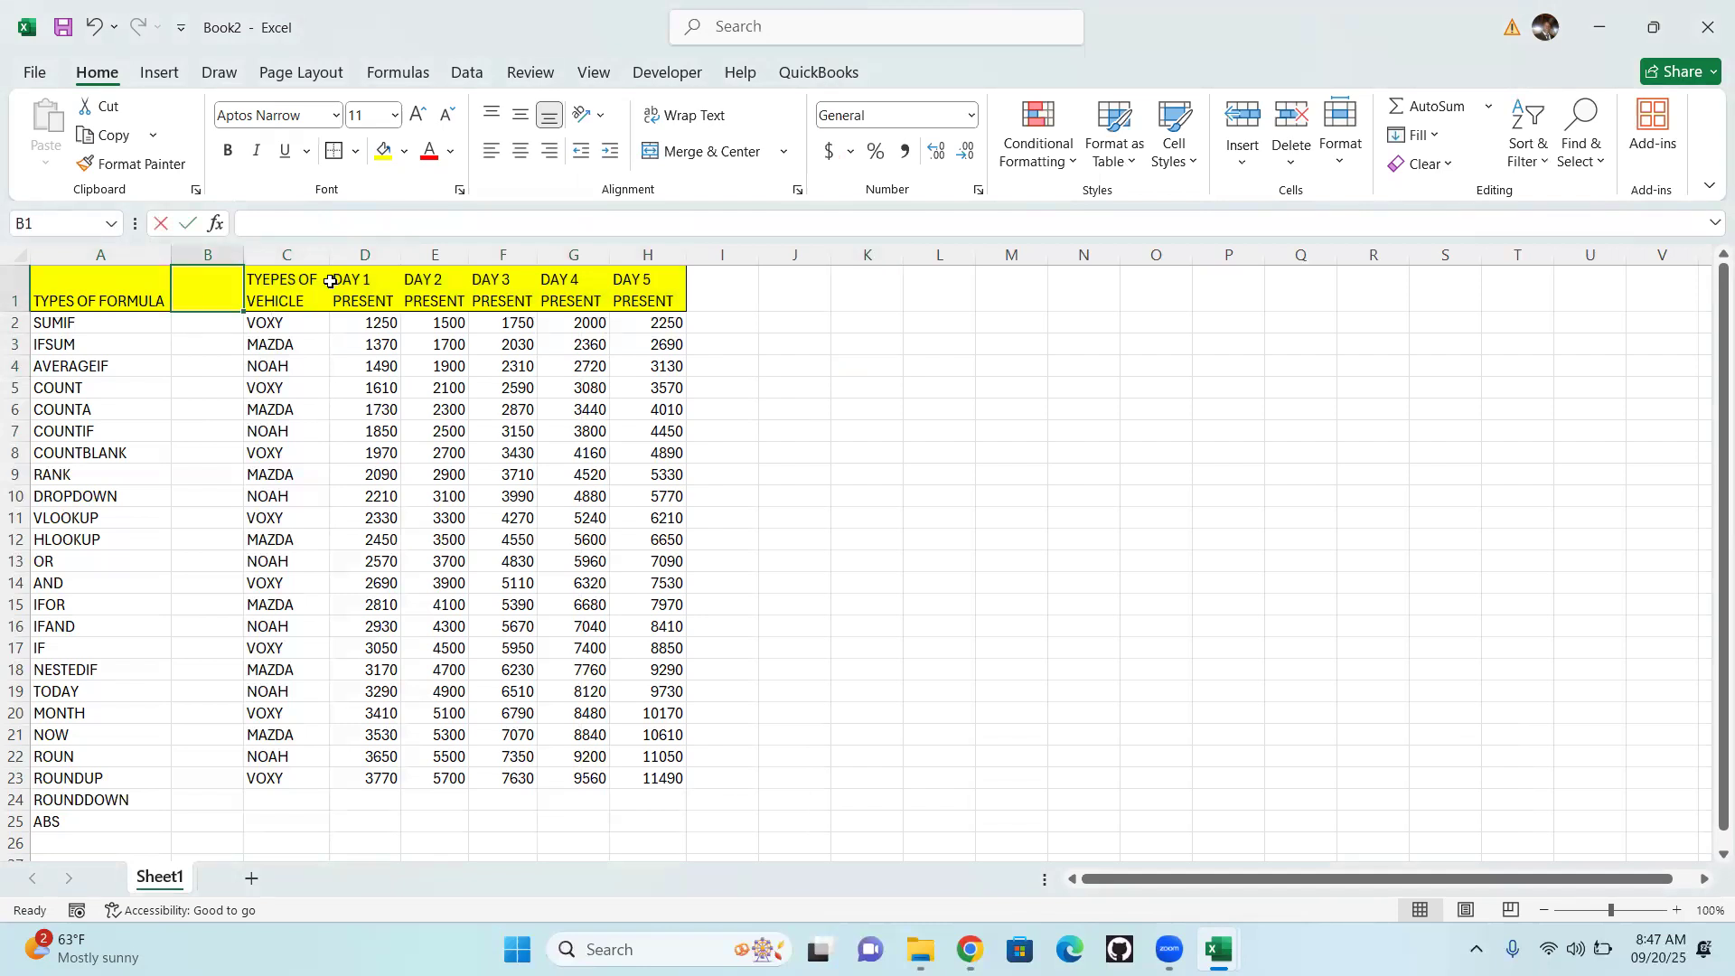
pyautogui.write('NAMES')
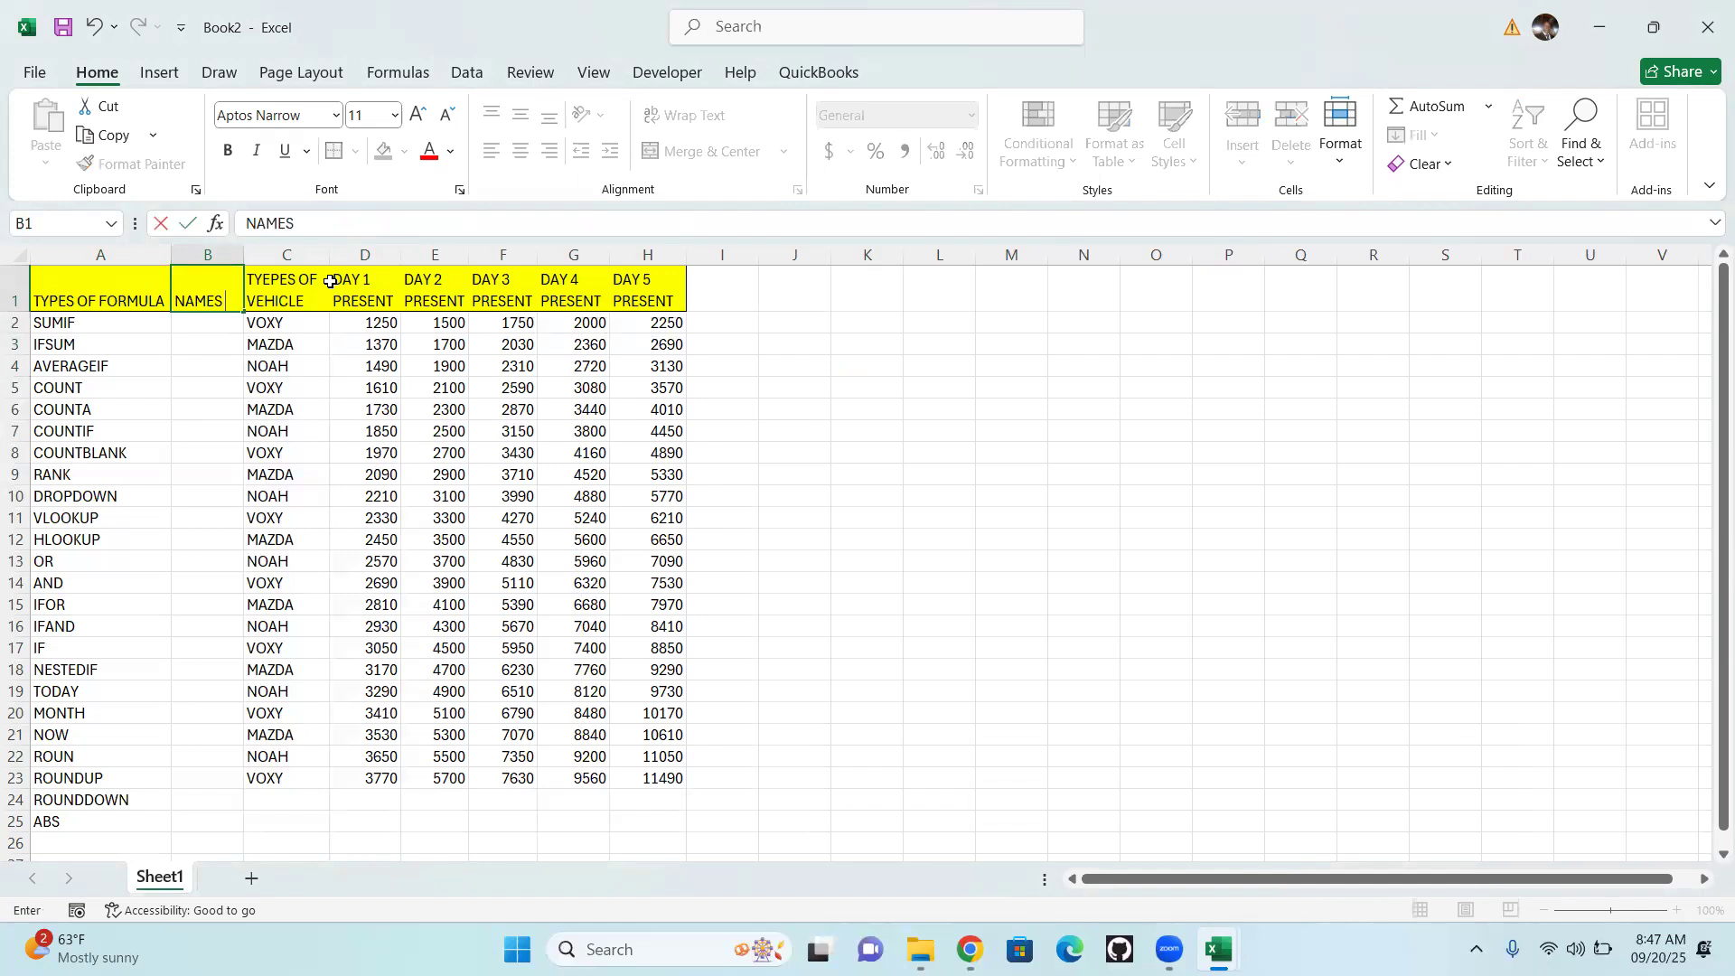
pyautogui.press('Return')
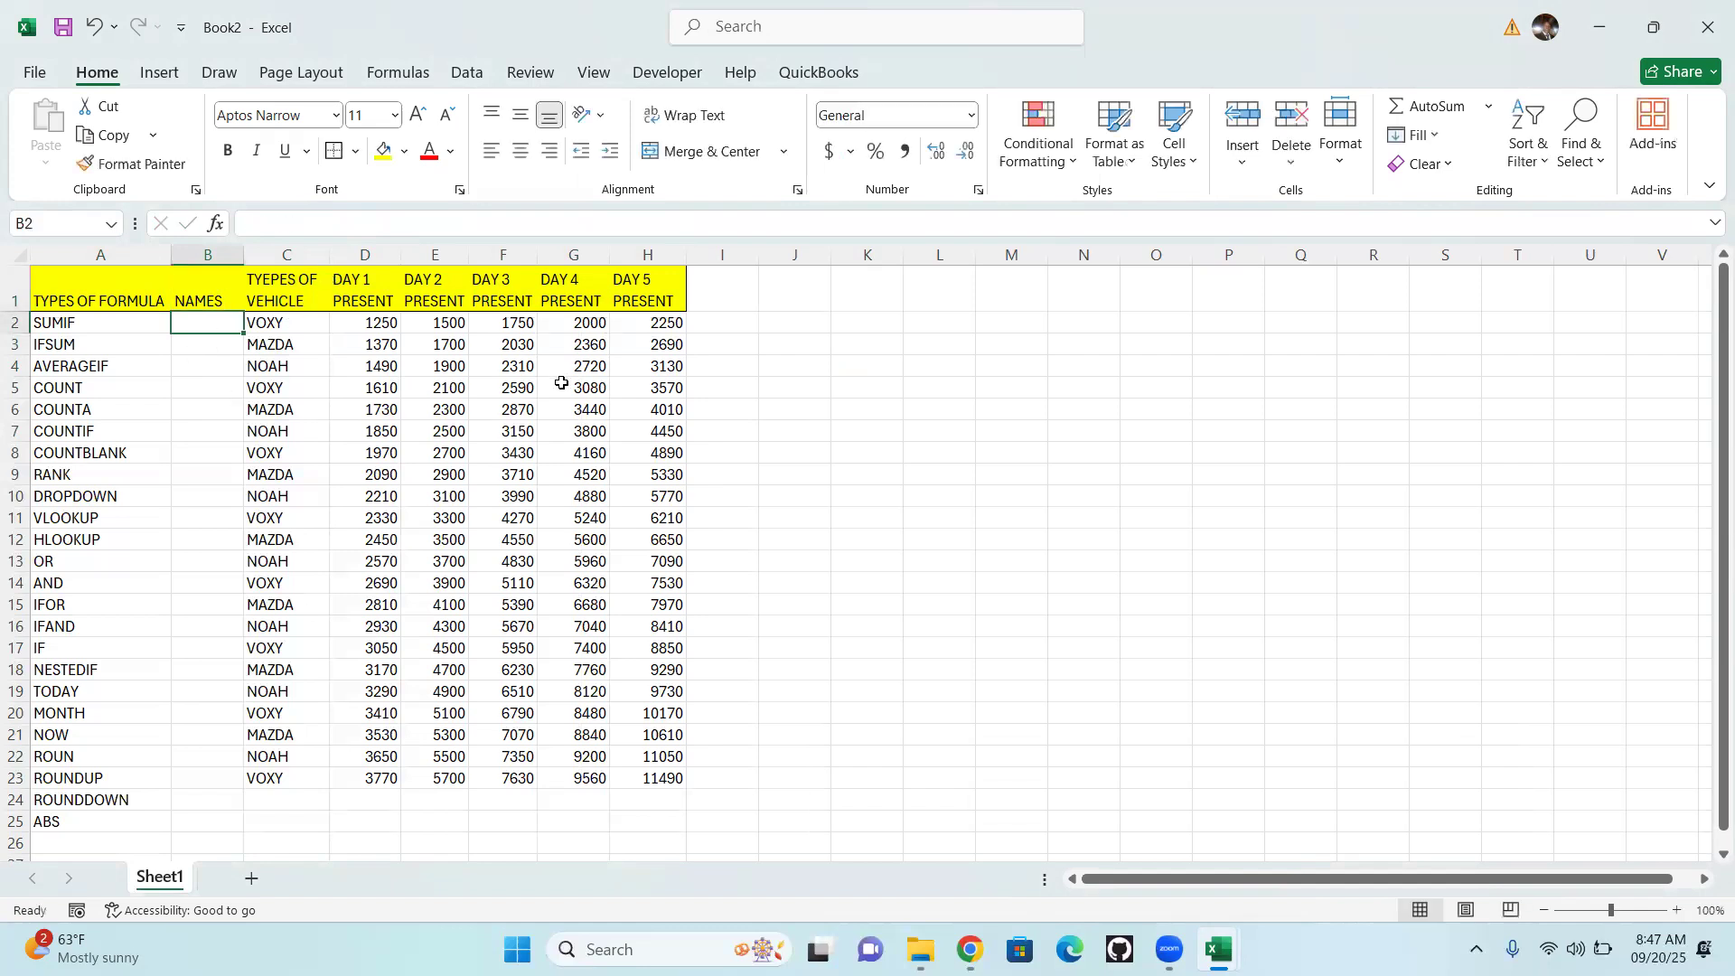
# Enter the first two people's names in cells B2 and B3 of the NAMES column
pyautogui.write('GO')
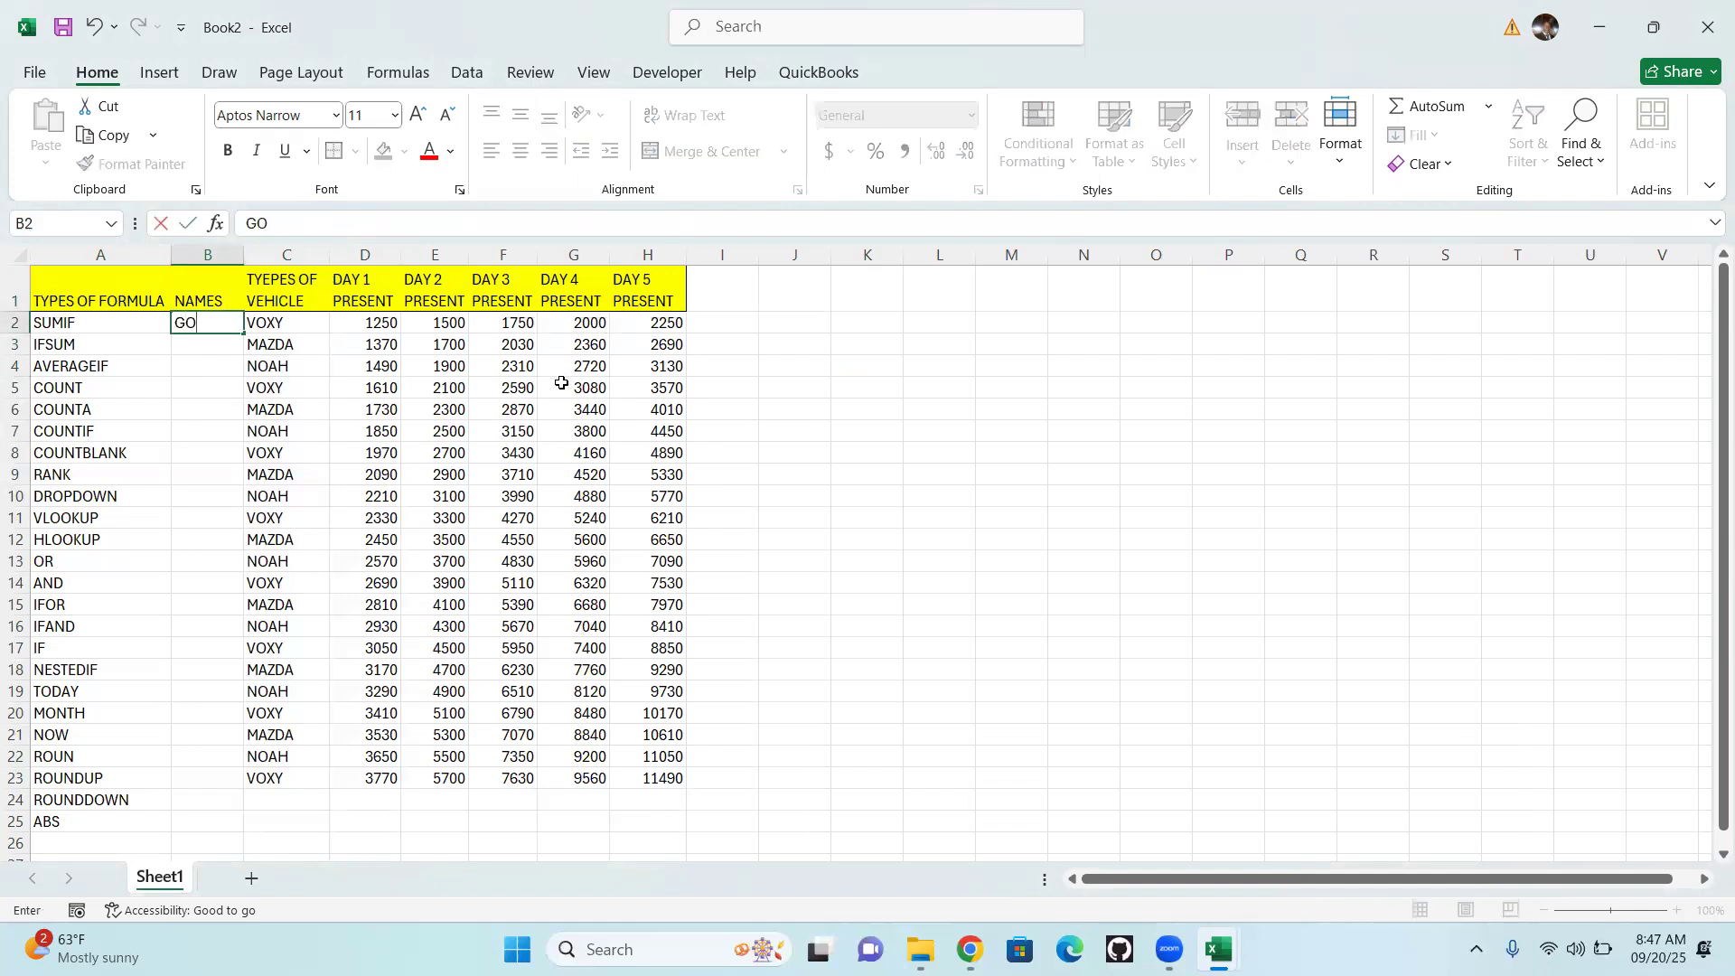
pyautogui.write('GE')
pyautogui.click(185, 343)
pyautogui.write('MUSA')
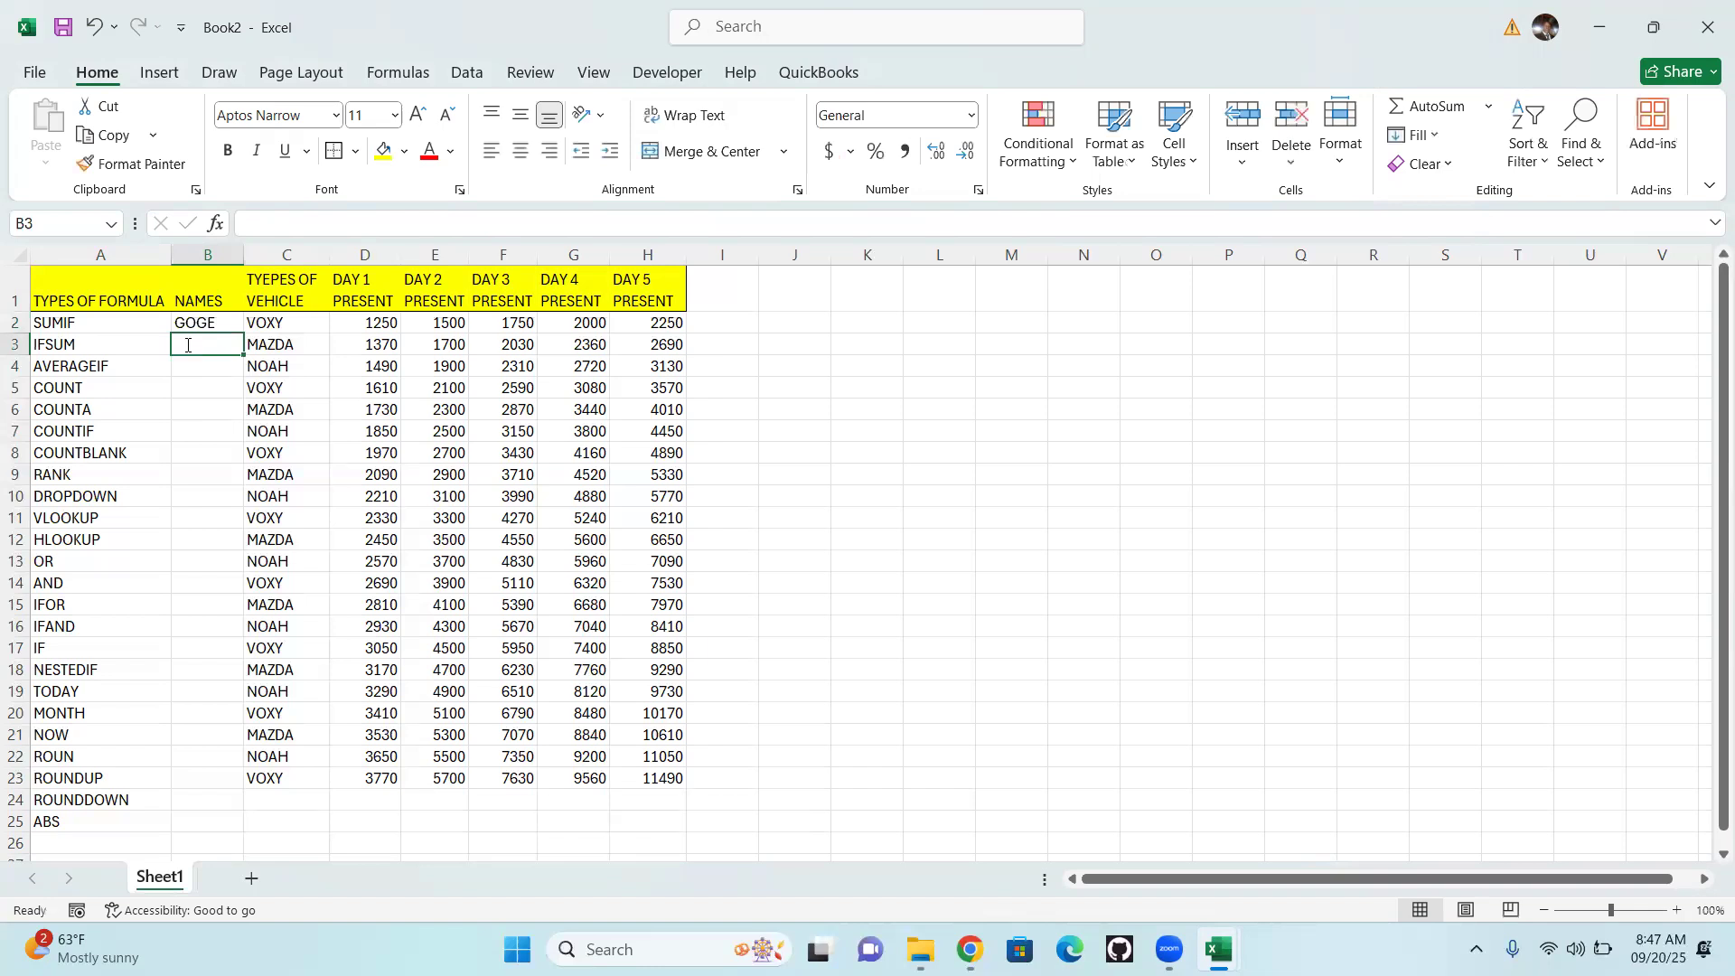
pyautogui.press('Return')
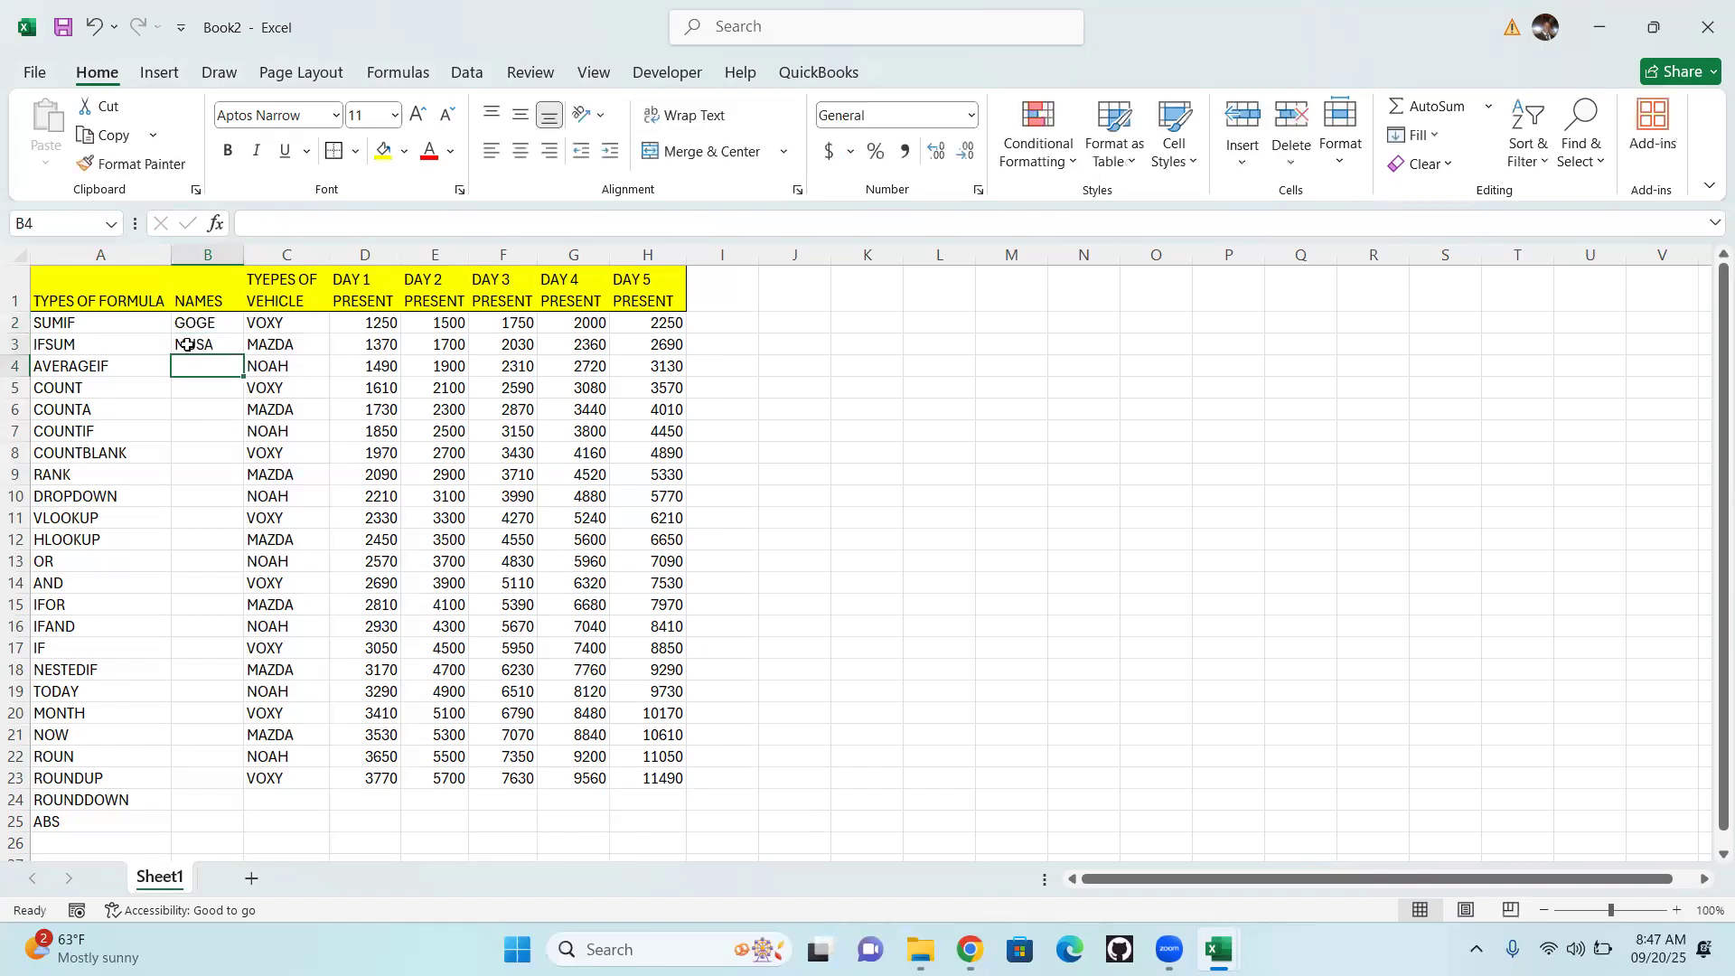
# Enter a person's first name in each of cells B4 and B5
pyautogui.write('DANIEL')
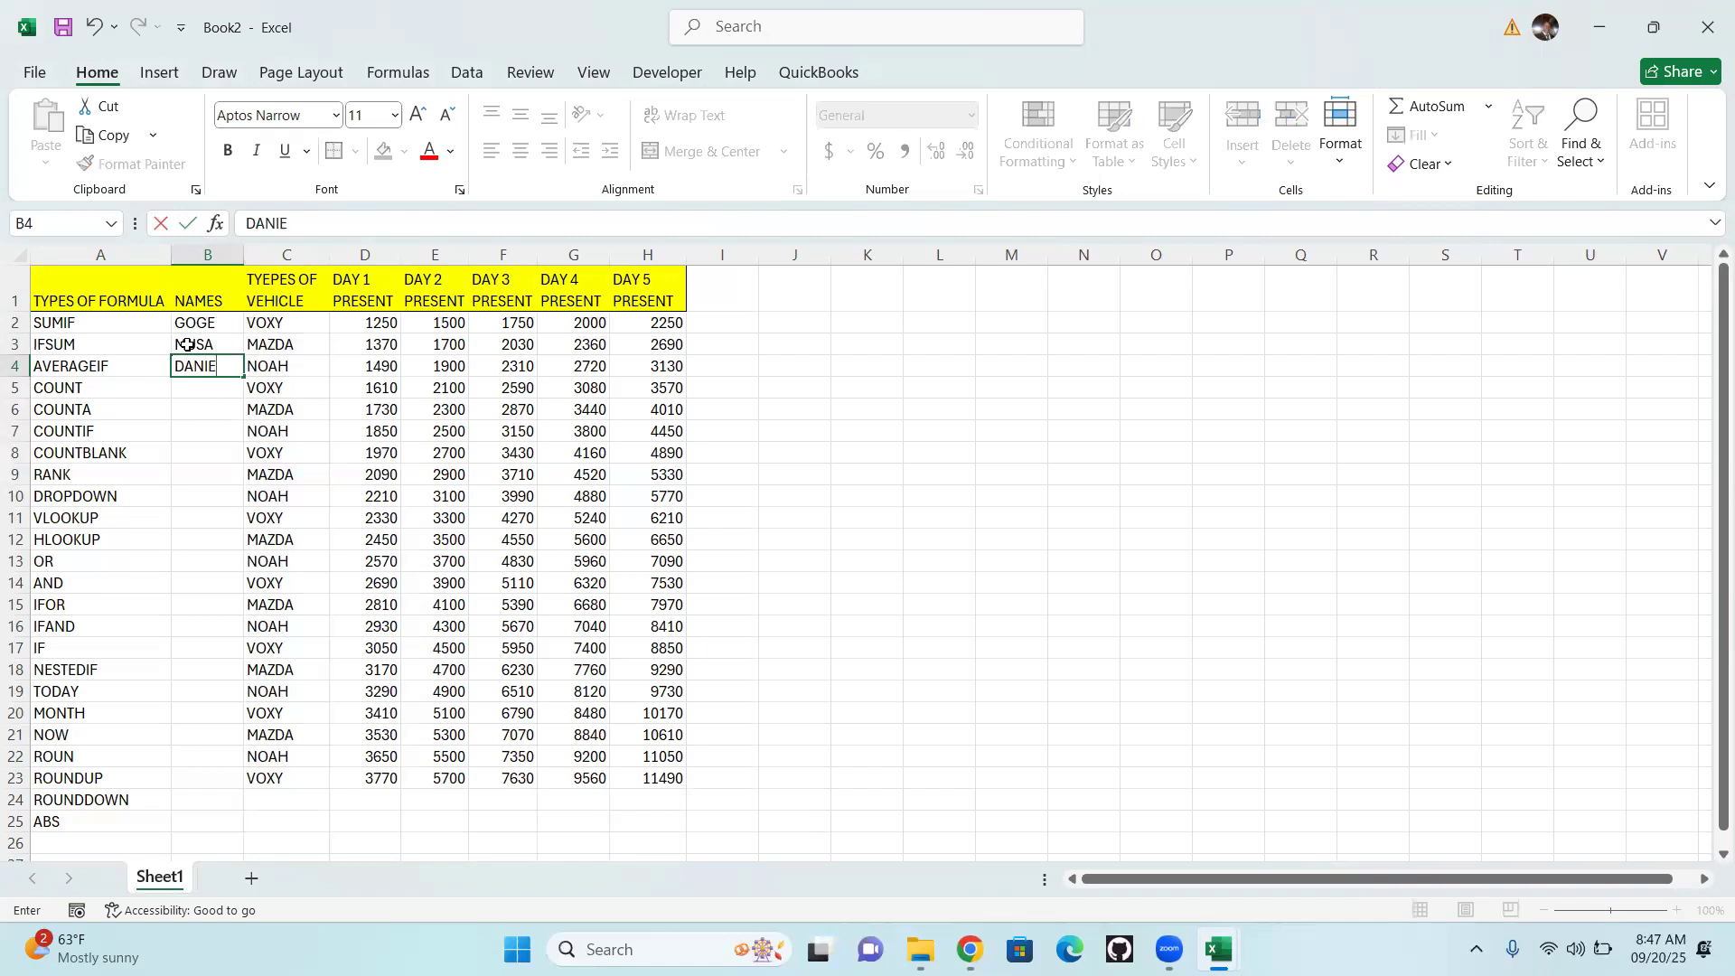
pyautogui.press('Return')
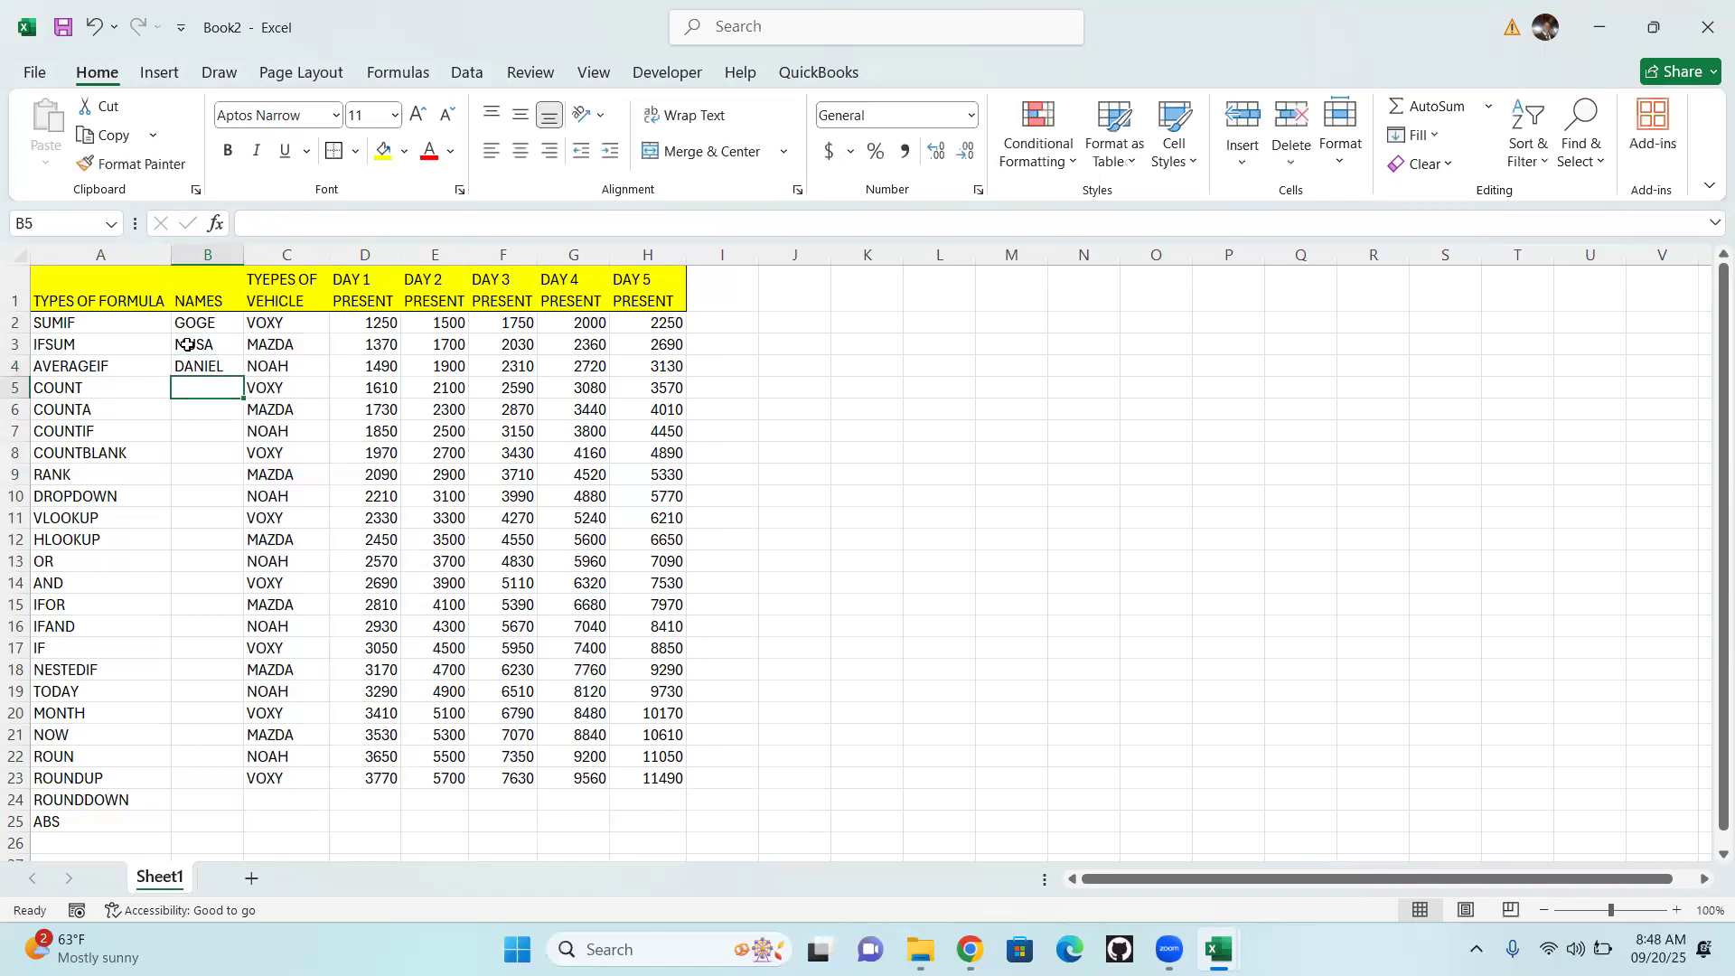
pyautogui.write('MIKE')
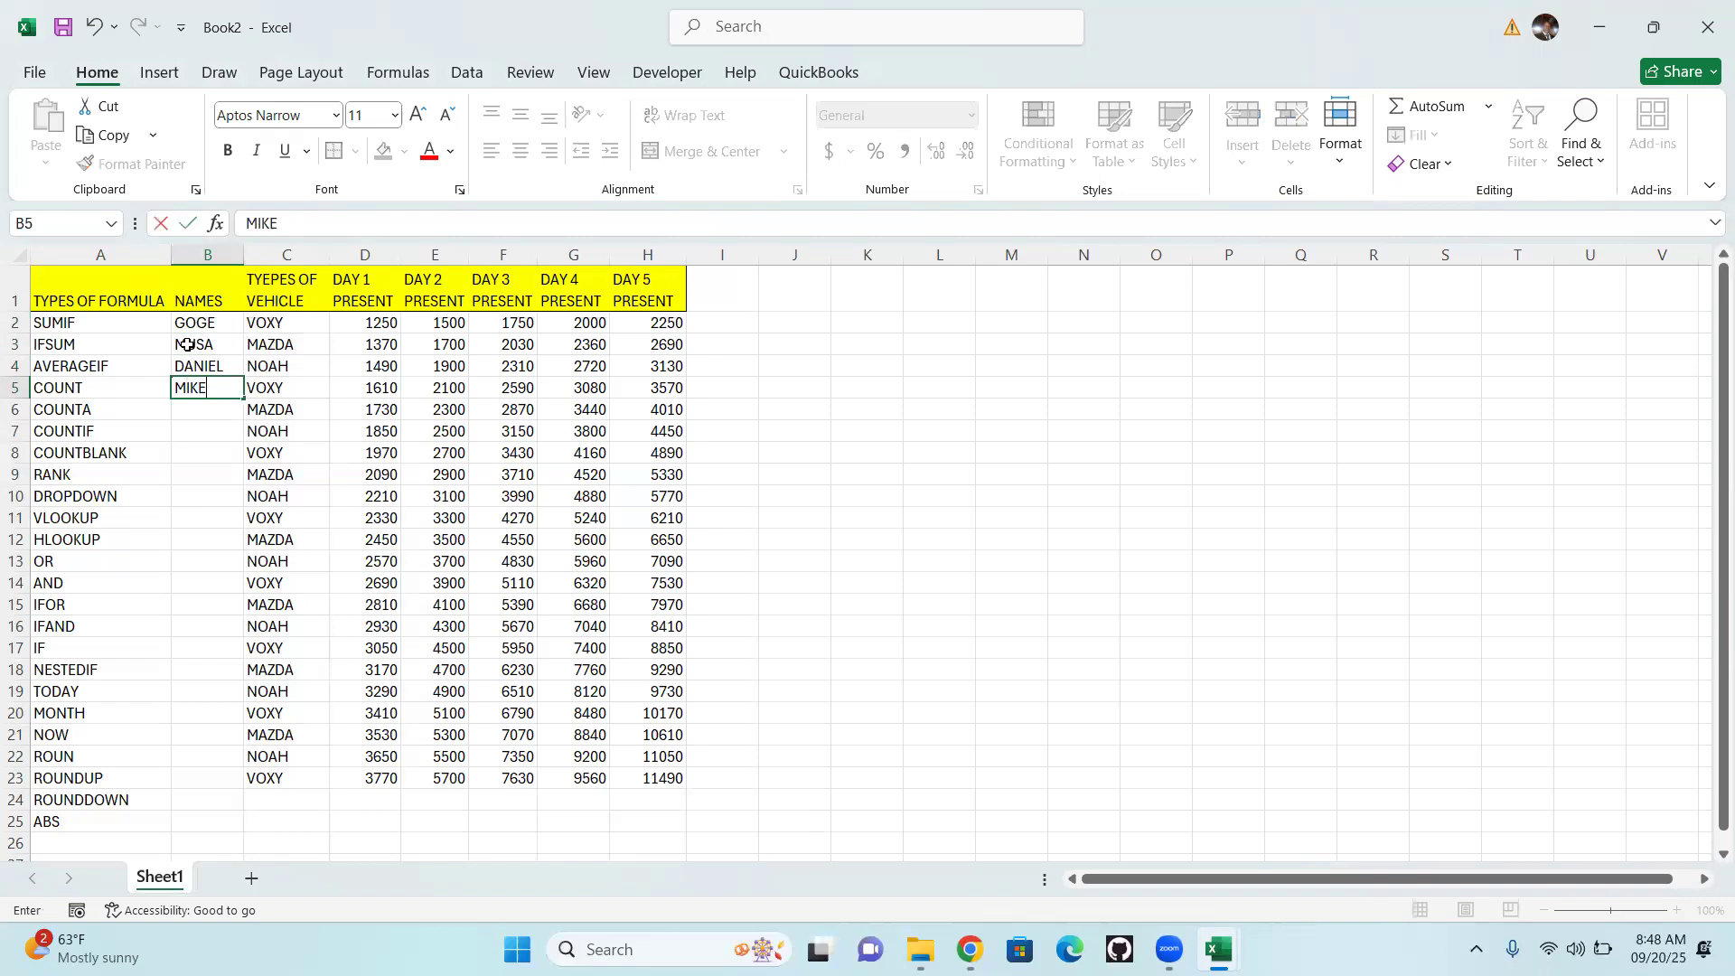
pyautogui.press('Return')
# Fill cells B6 to B8 of the NAMES column with three more first names
pyautogui.write('JOH')
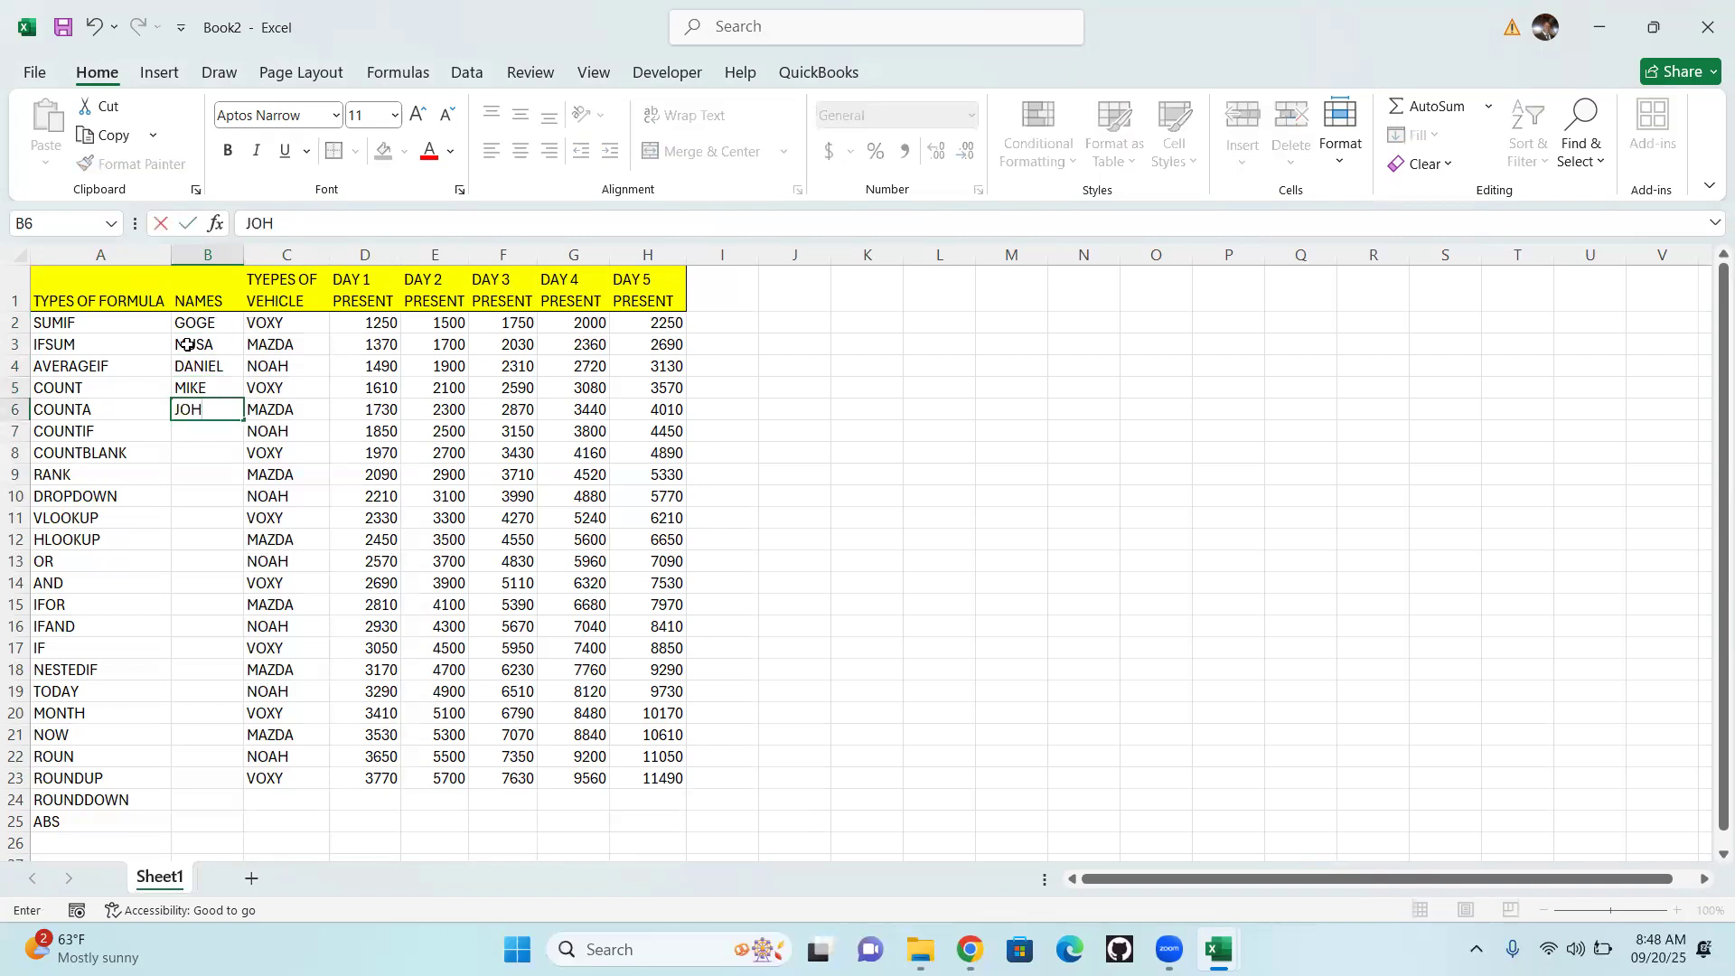
pyautogui.write('N')
pyautogui.press('Return')
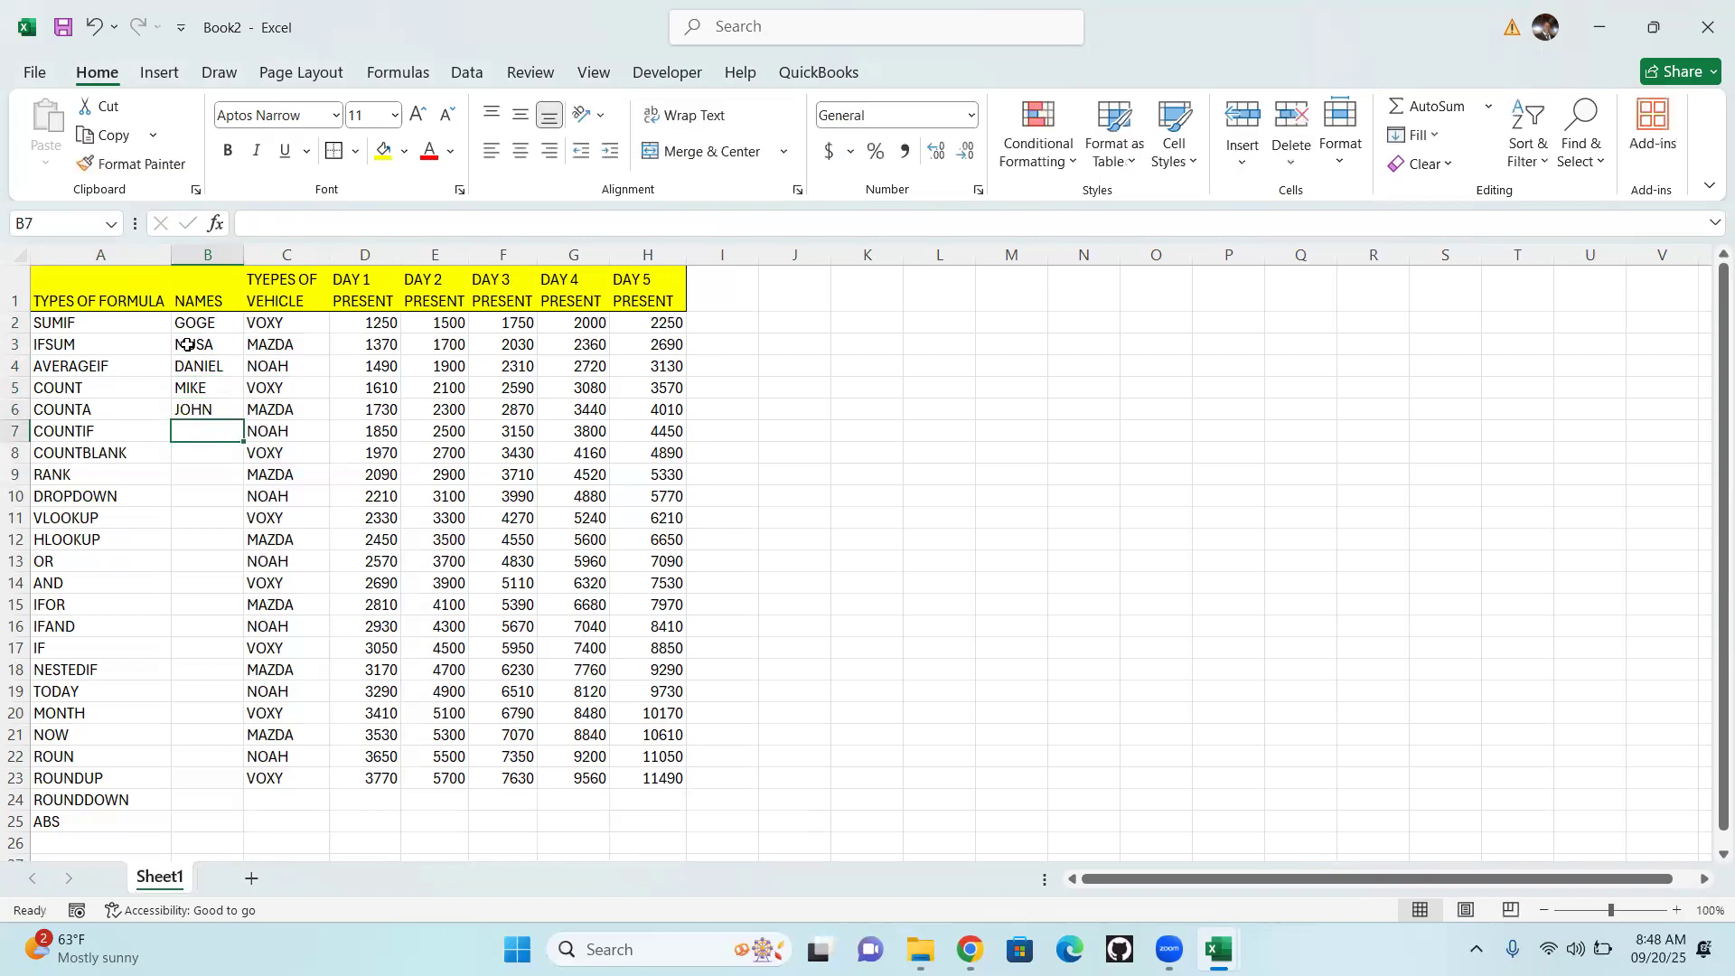
pyautogui.write('BEN')
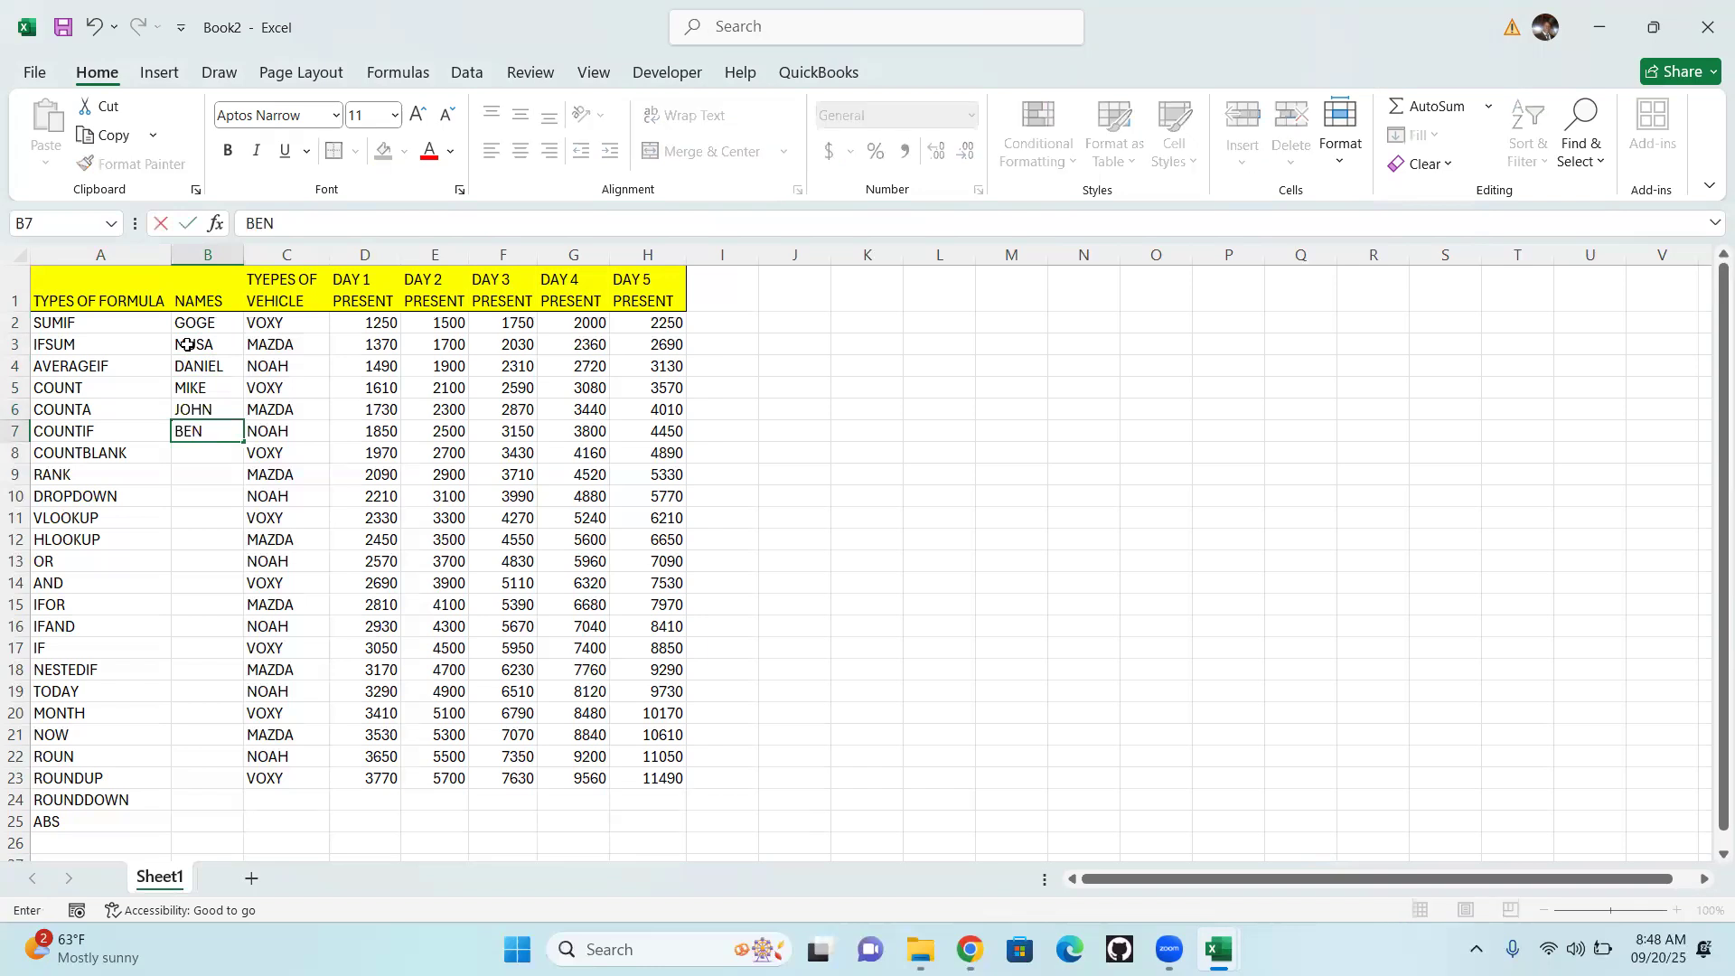
pyautogui.press('Return')
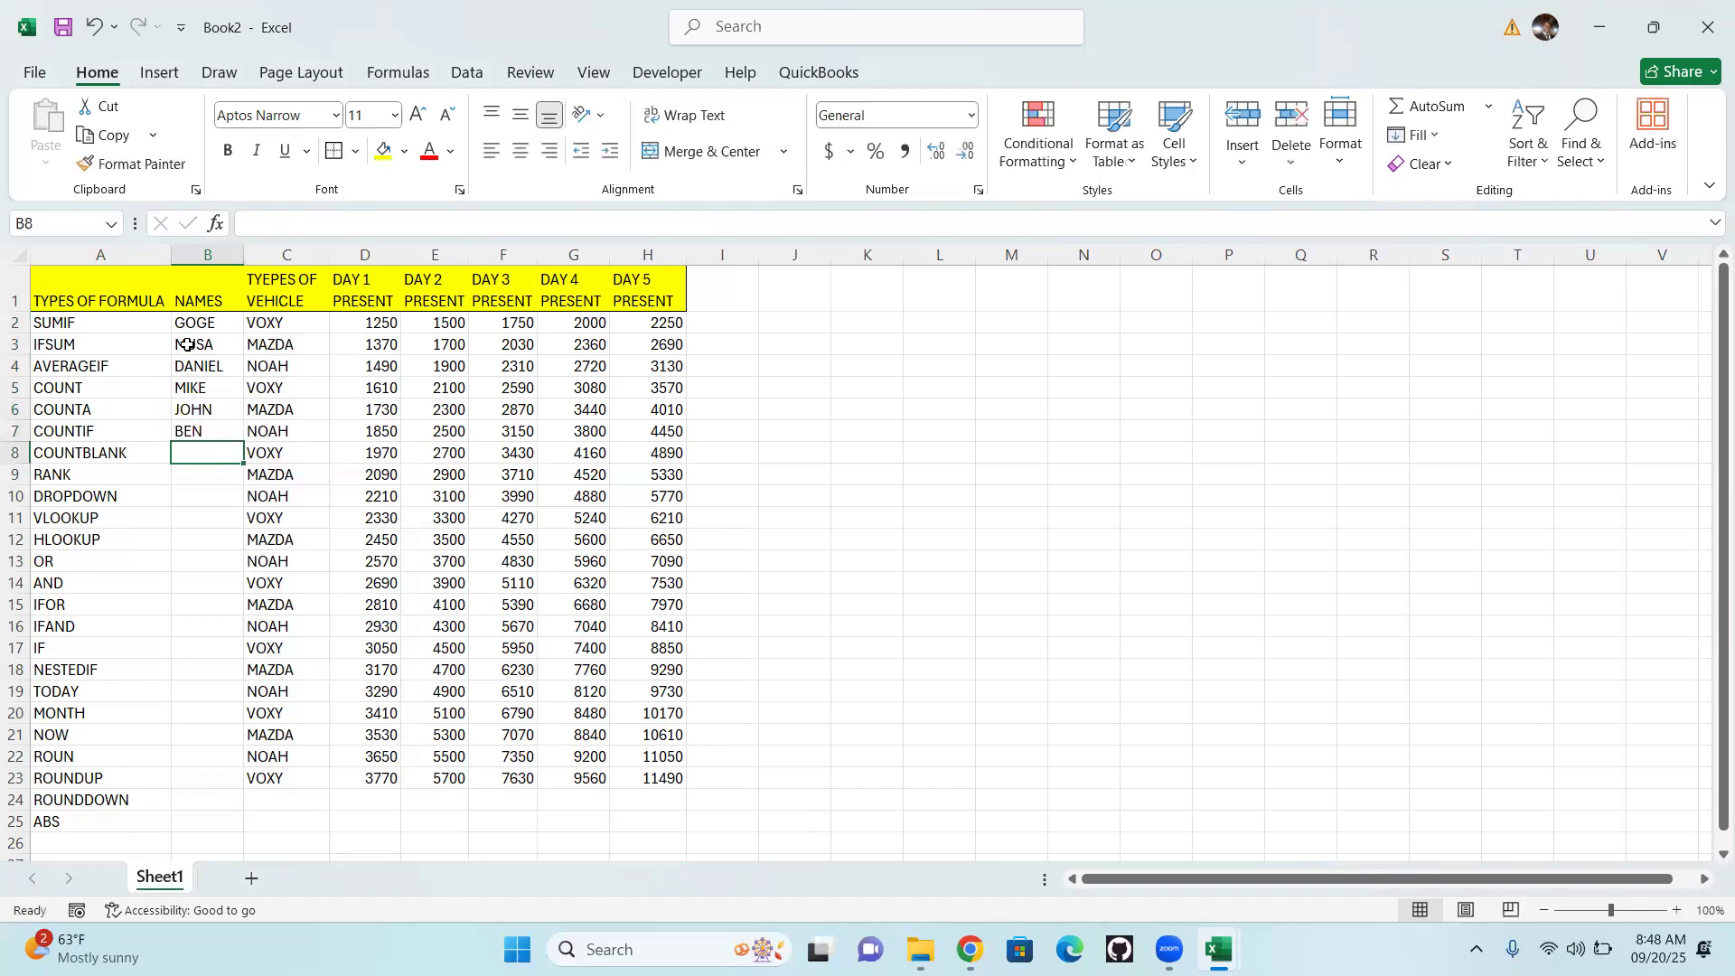
pyautogui.write('ANN')
pyautogui.press('Return')
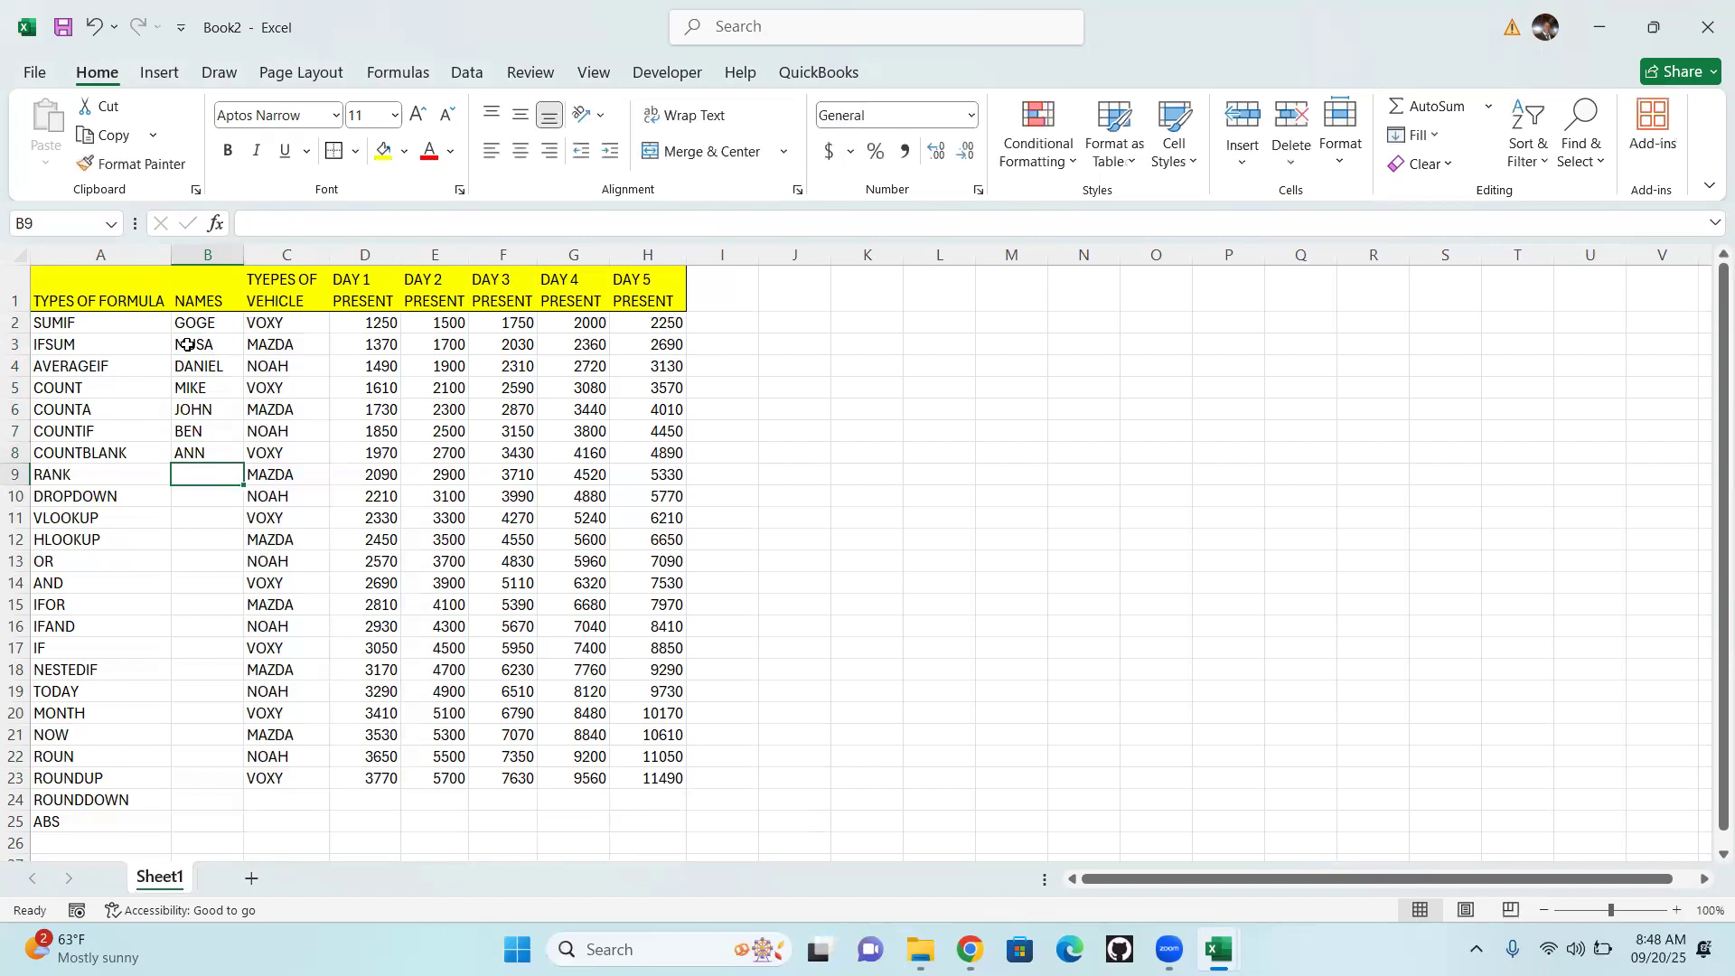
# Enter people's names in cells B9 and B10 beside the RANK and DROPDOWN rows
pyautogui.write('ISSAC')
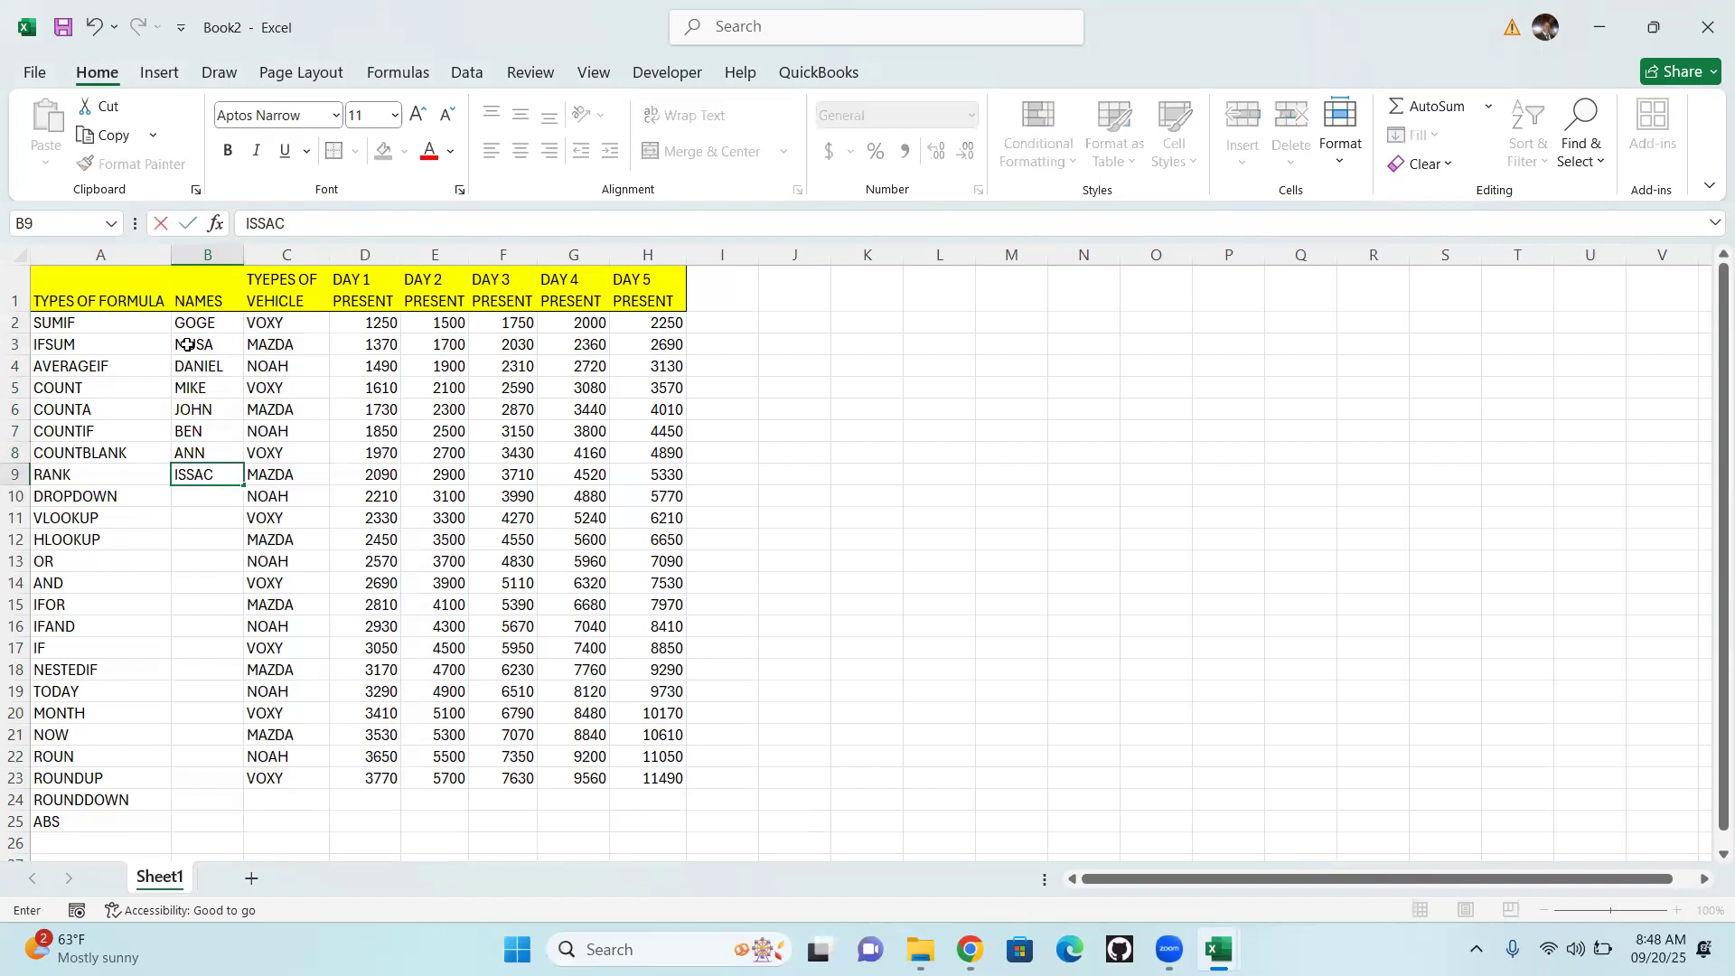
pyautogui.press('Return')
pyautogui.write('JOEL')
pyautogui.press('Return')
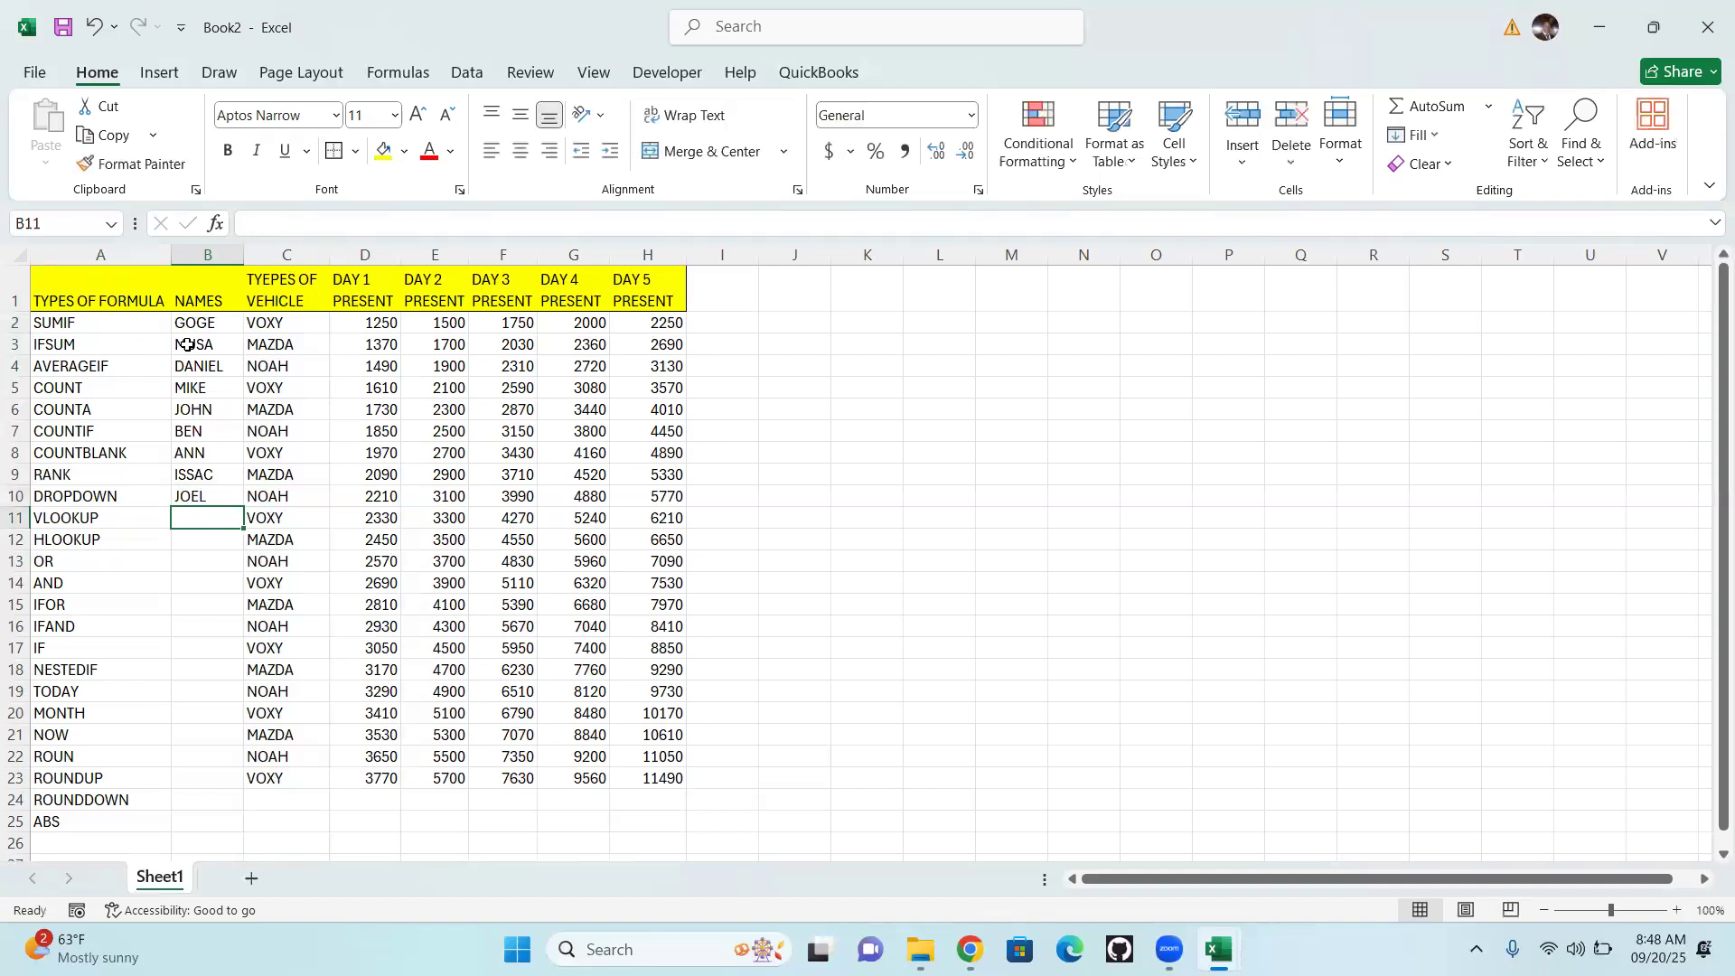
# Add names in cells B11 and B12 beside the VLOOKUP and HLOOKUP rows
pyautogui.write('M')
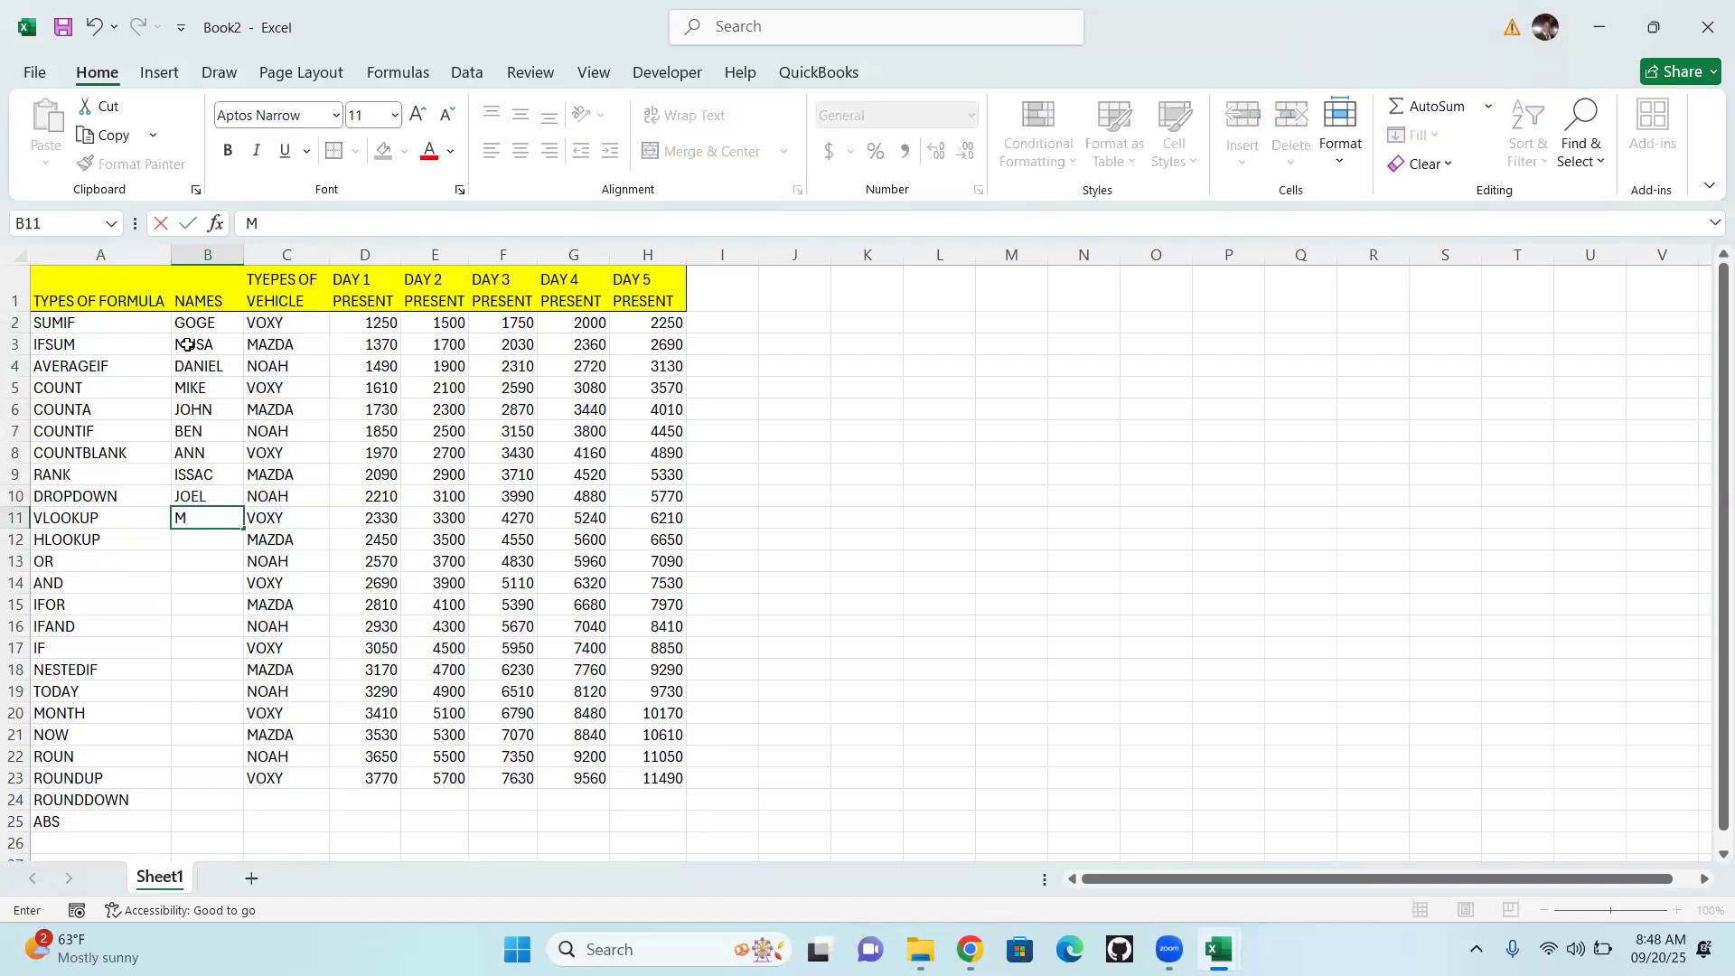
pyautogui.write('UILK')
pyautogui.press('Return')
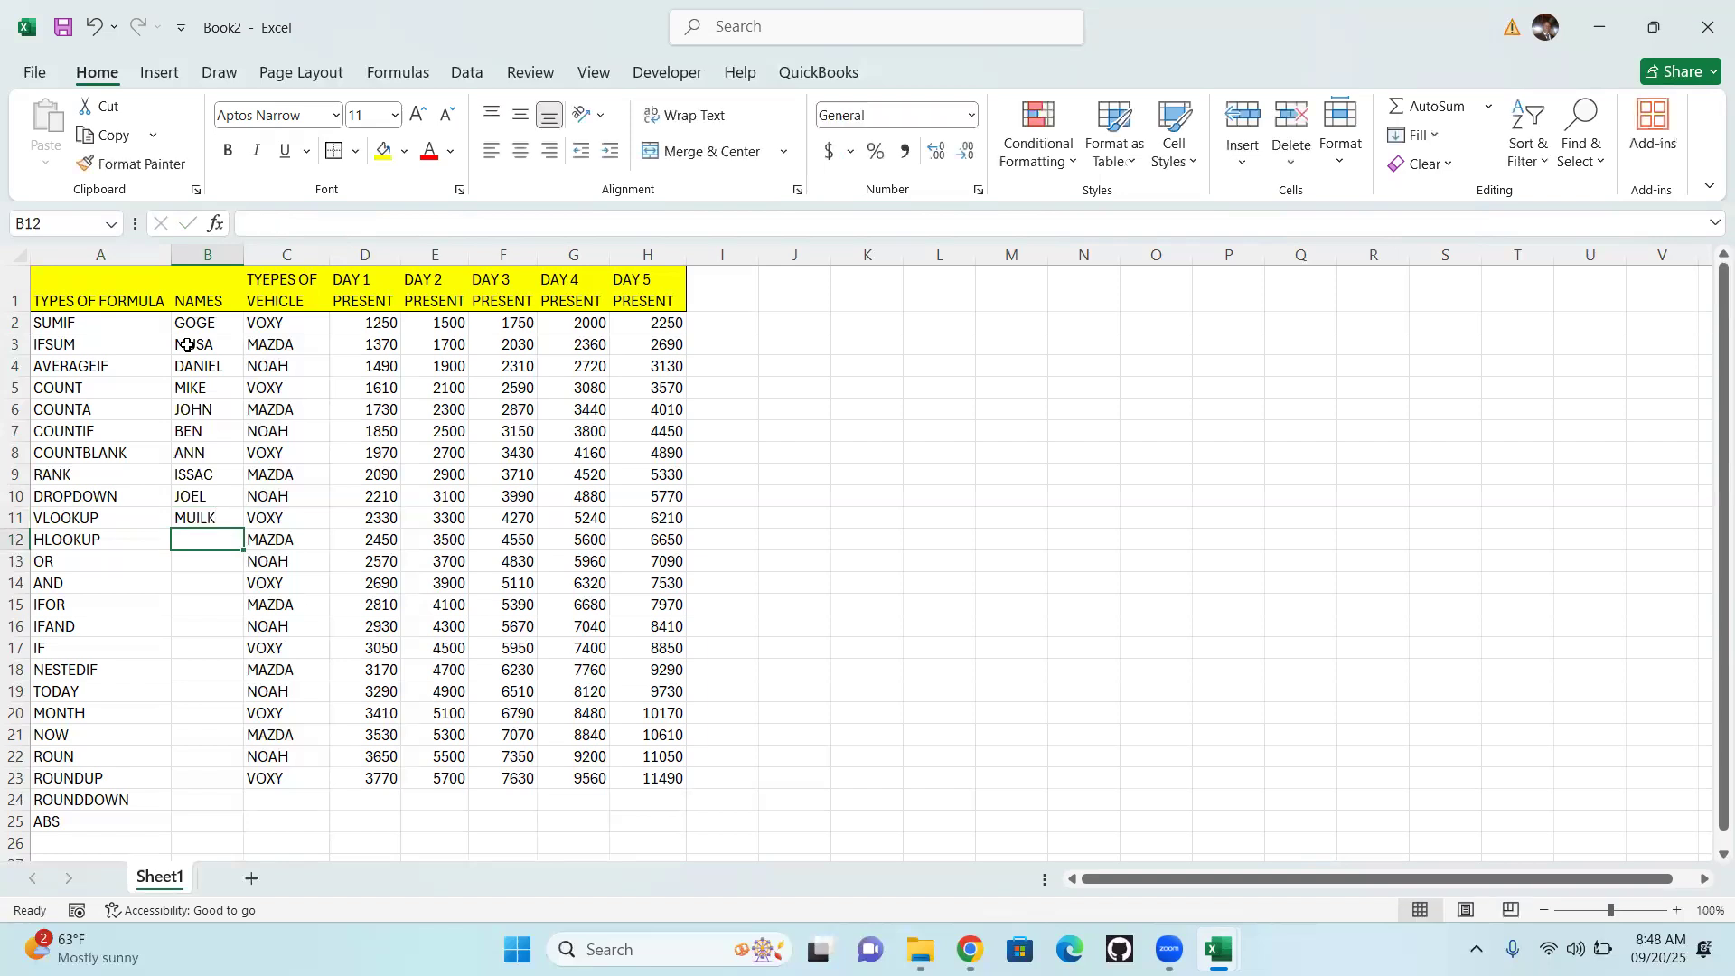
pyautogui.write('FRED')
pyautogui.press('Return')
# Continue the NAMES column with three first names in cells B13 to B15
pyautogui.write('KEVIN')
pyautogui.press('Return')
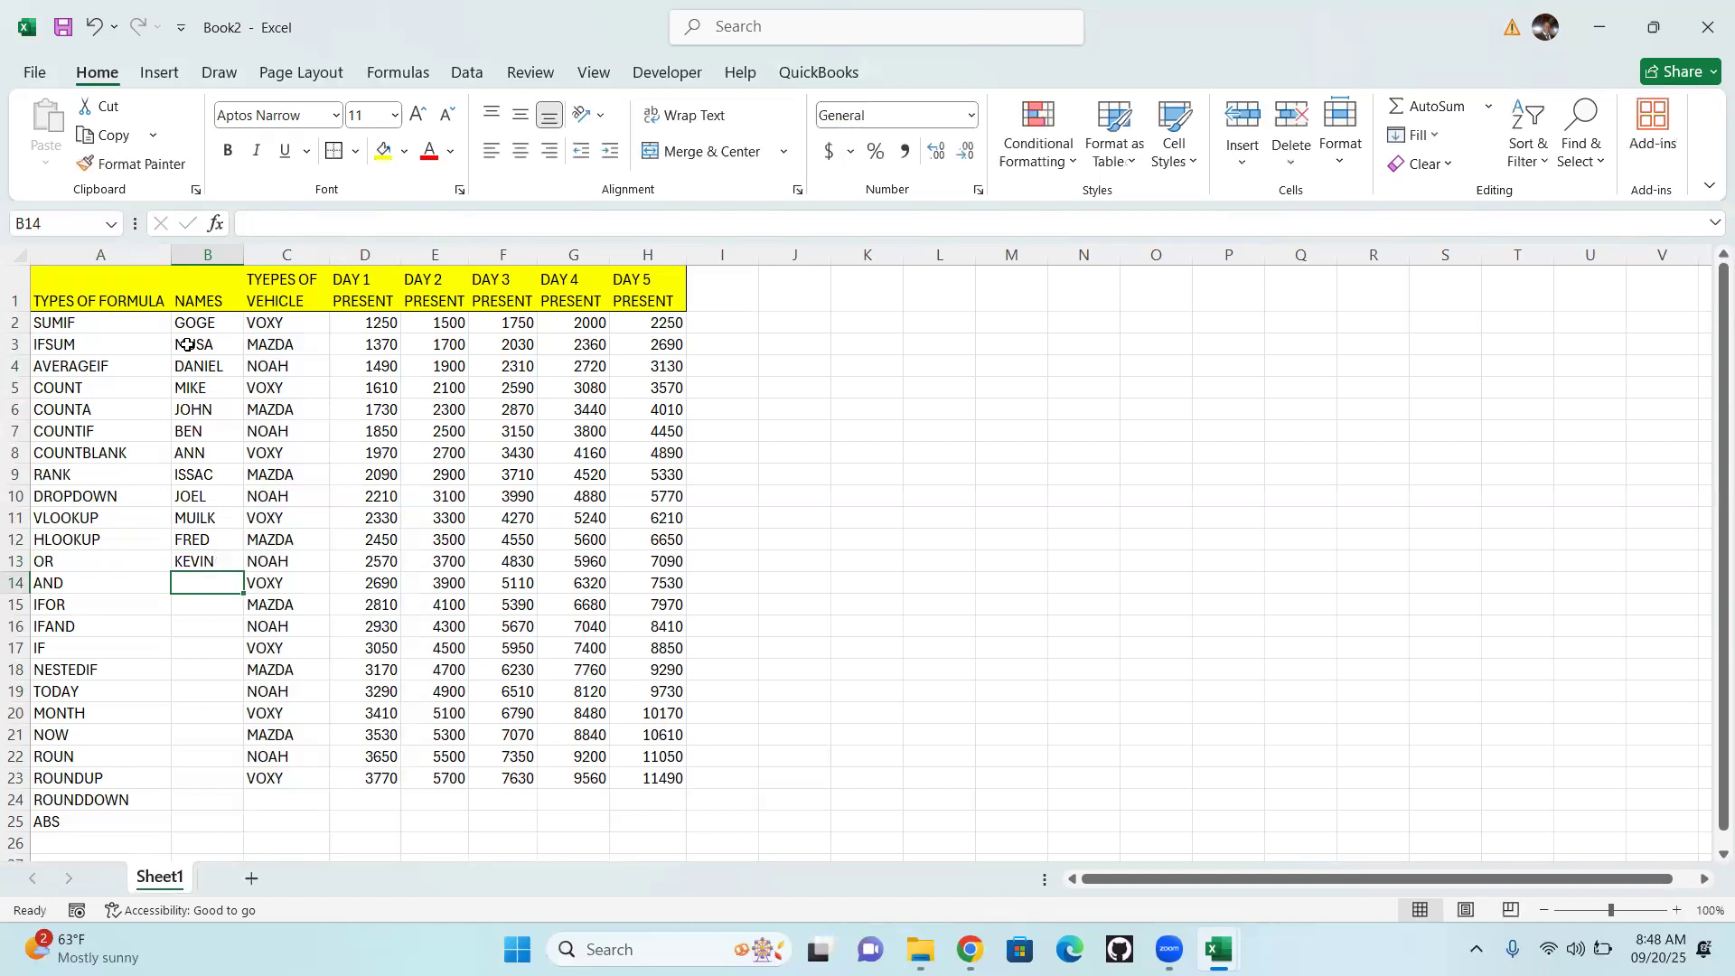
pyautogui.write('TITUS')
pyautogui.press('Return')
pyautogui.write('JOB')
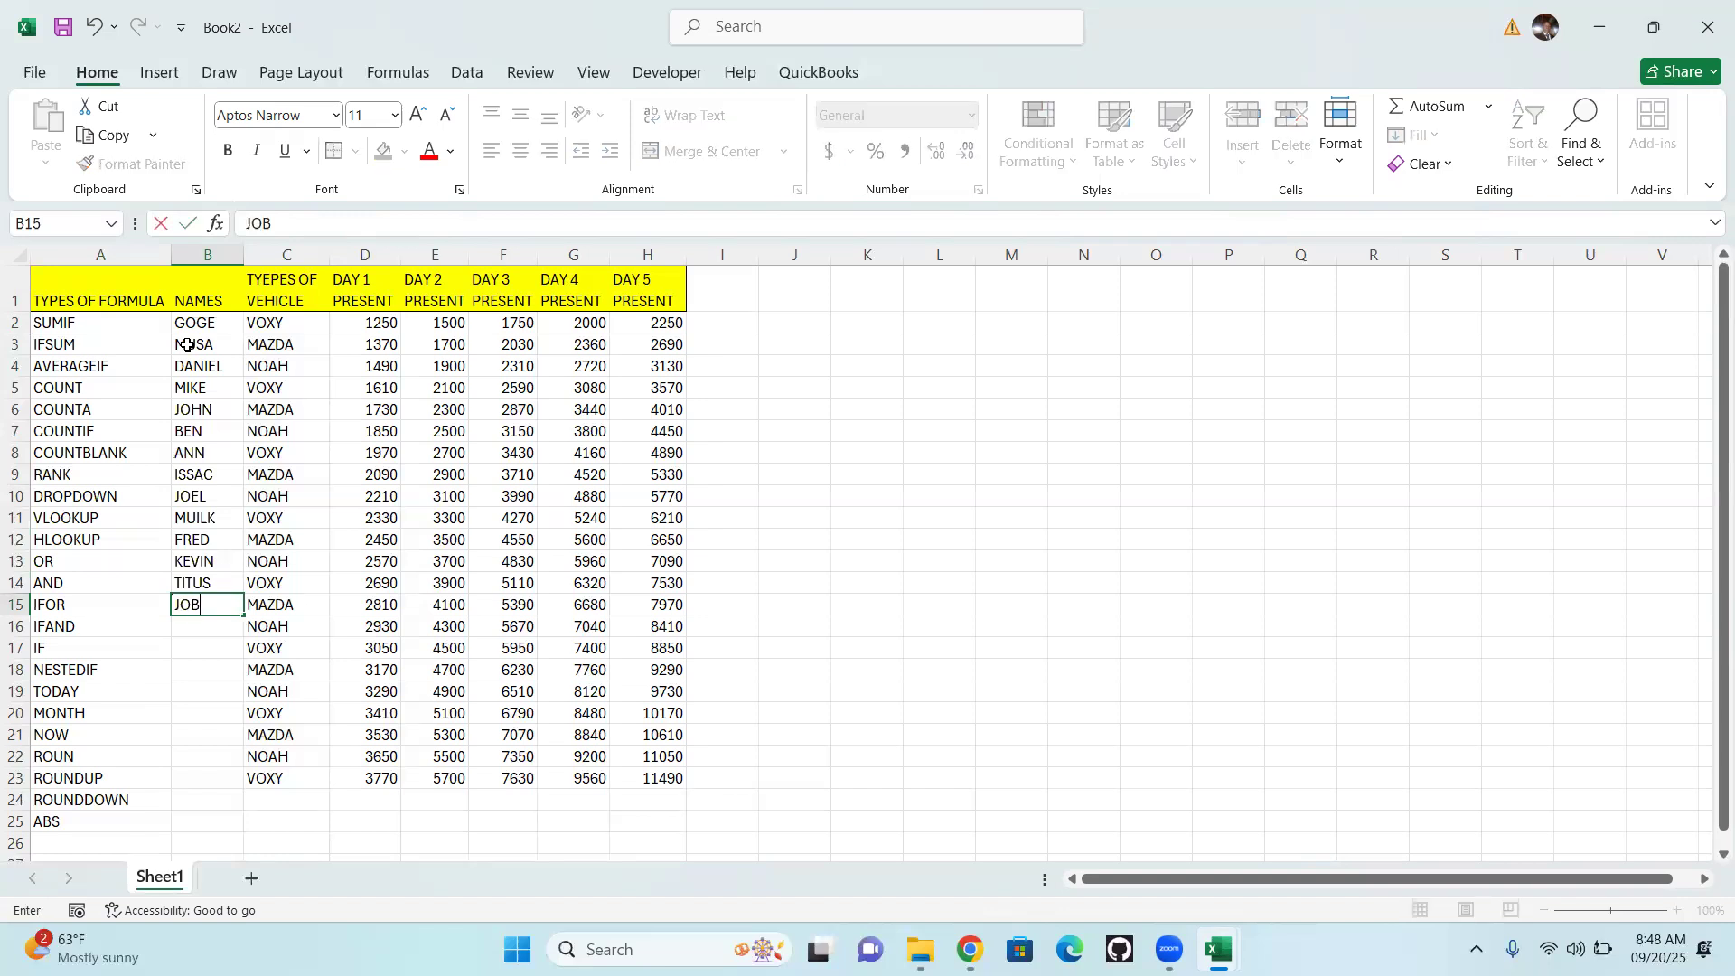
pyautogui.press('Return')
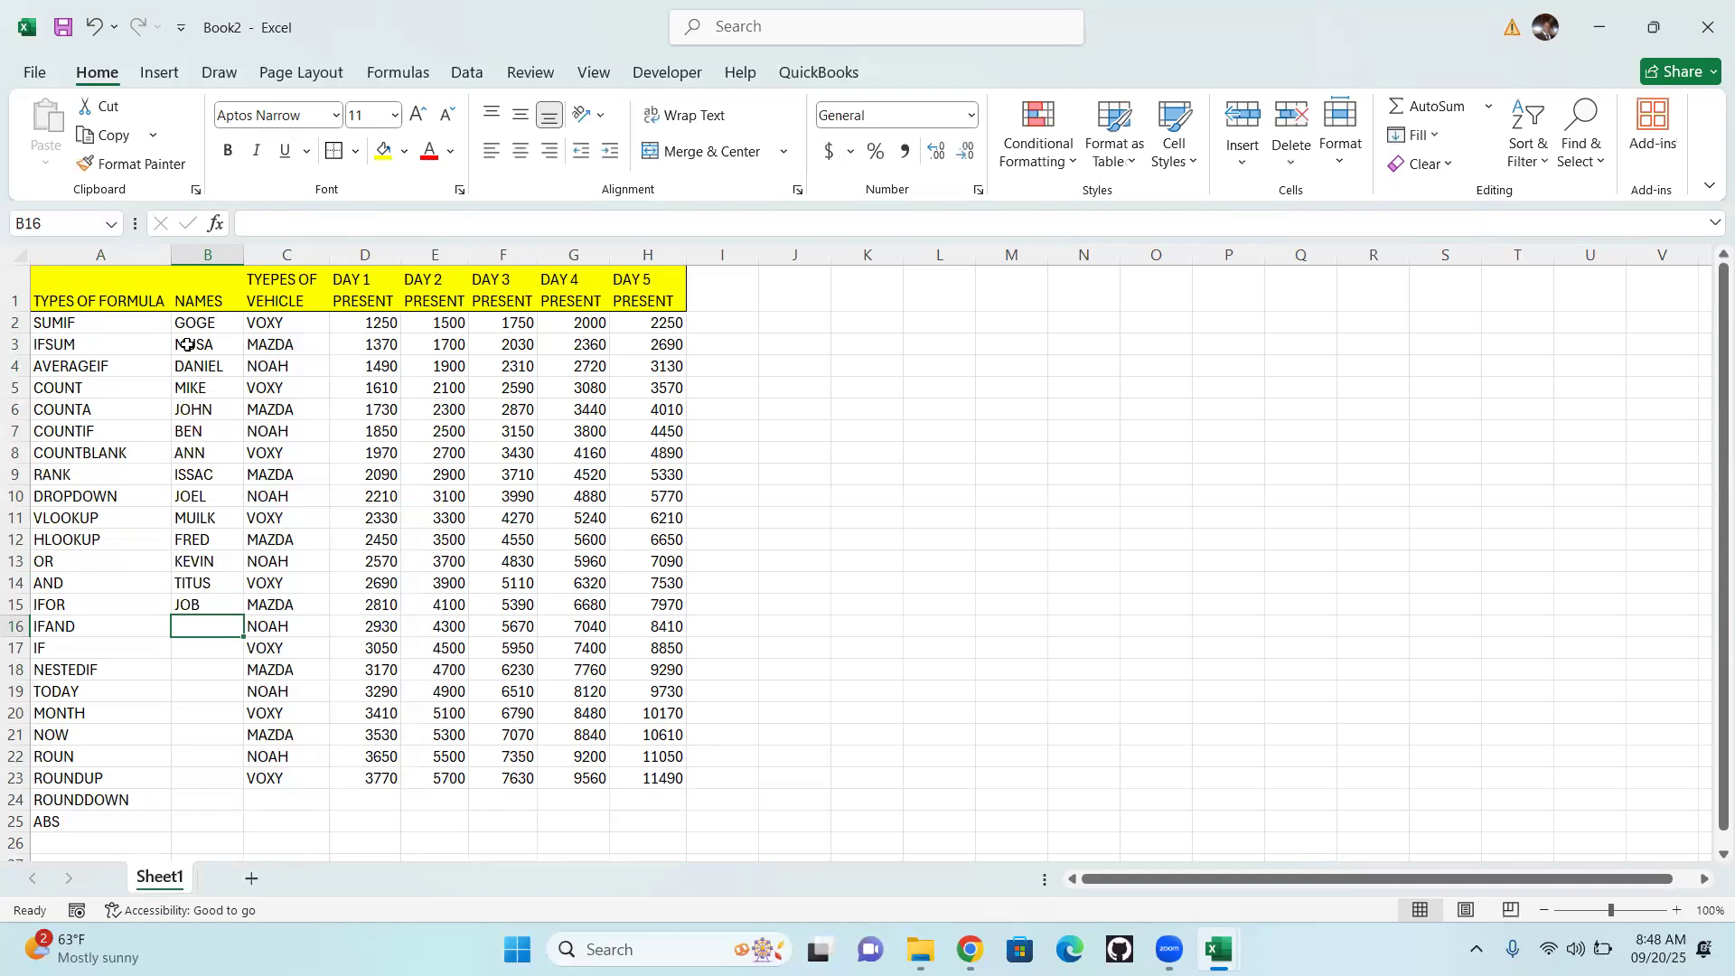
# Enter a first name in each of cells B16 and B17 of the NAMES column
pyautogui.write('ME')
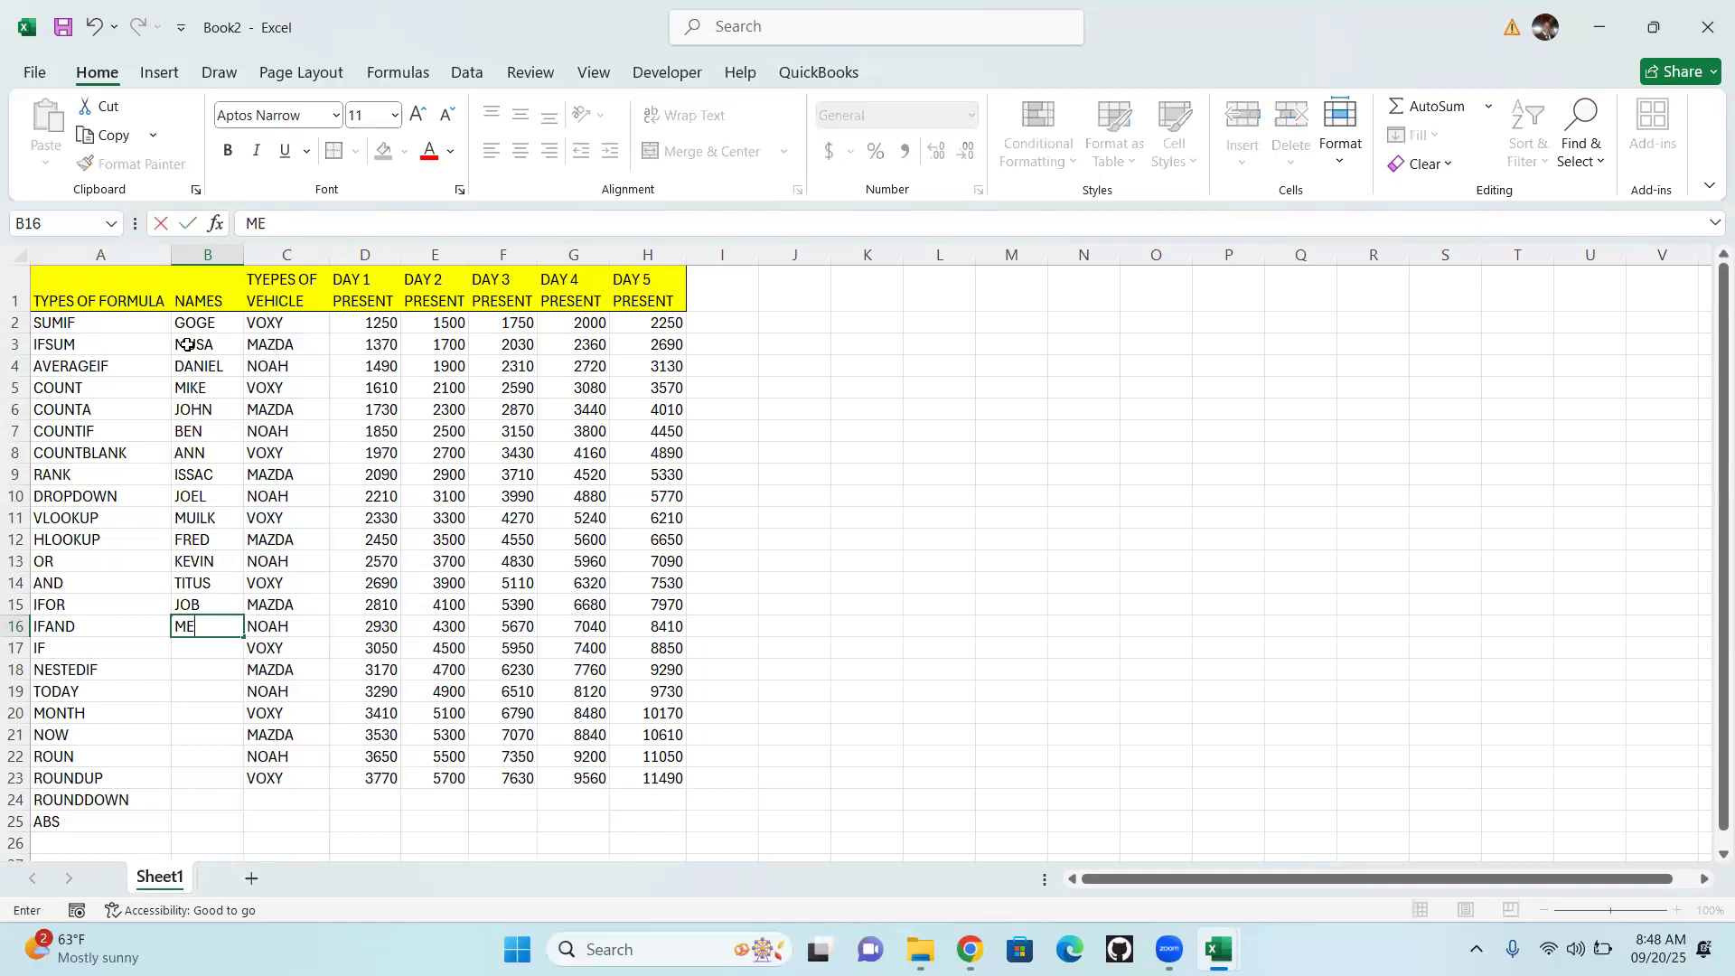
pyautogui.write('LVIN')
pyautogui.press('Return')
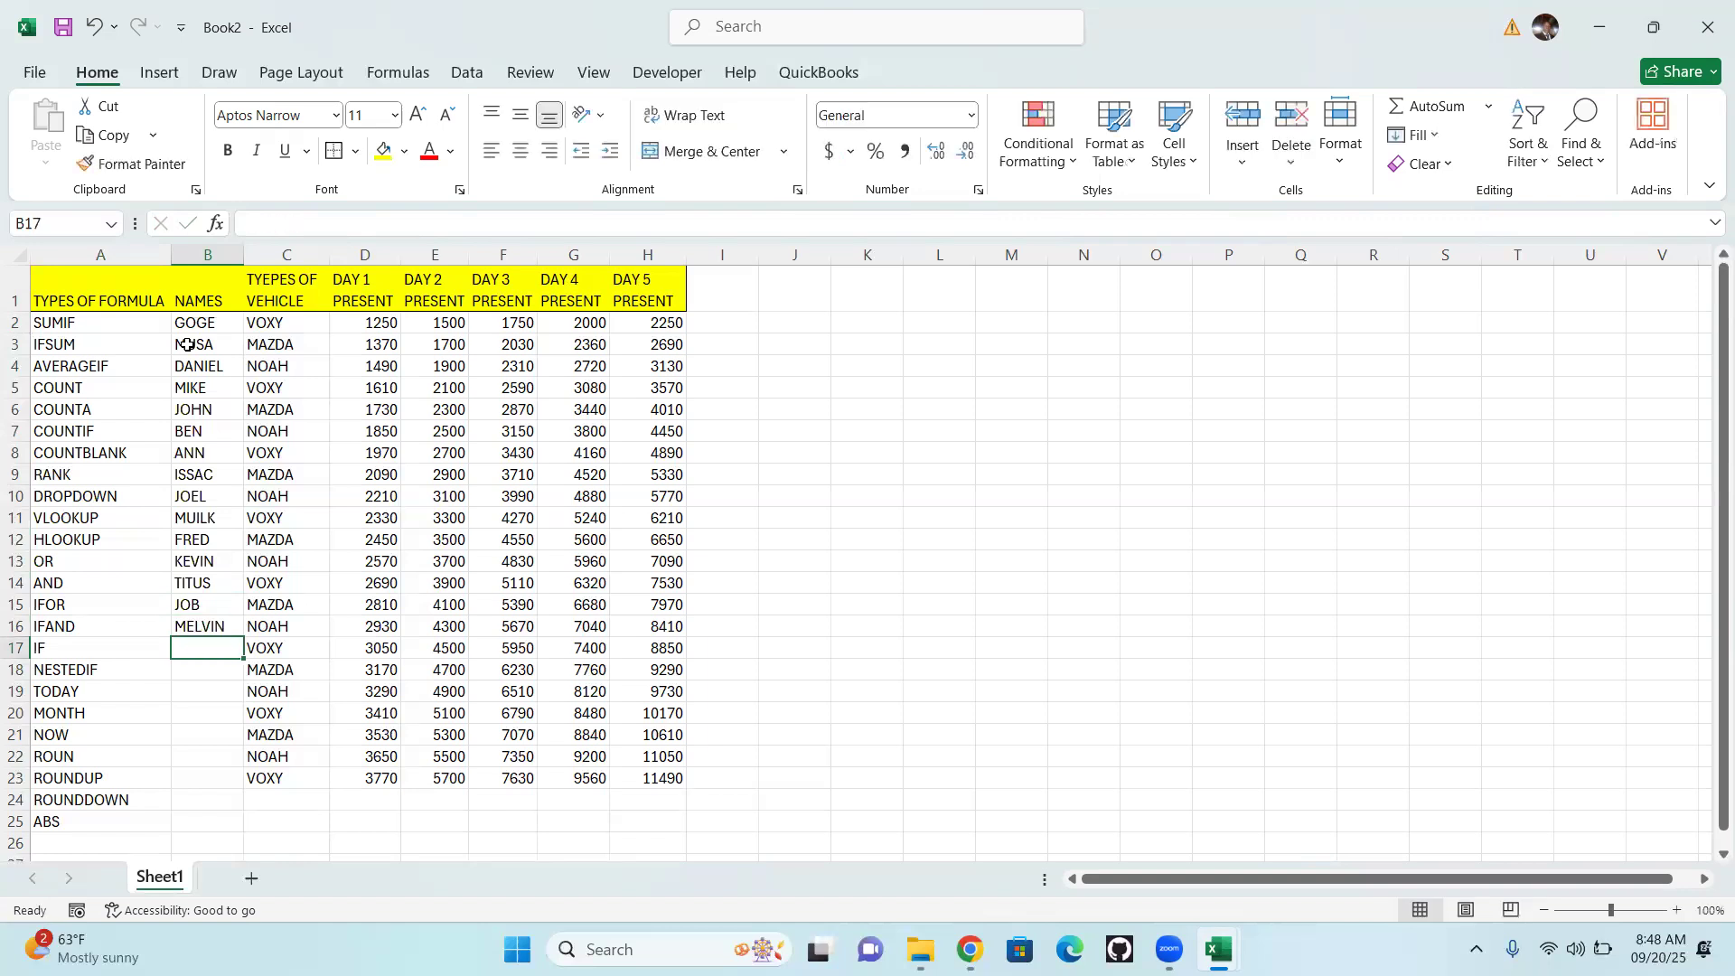
pyautogui.write('BRI')
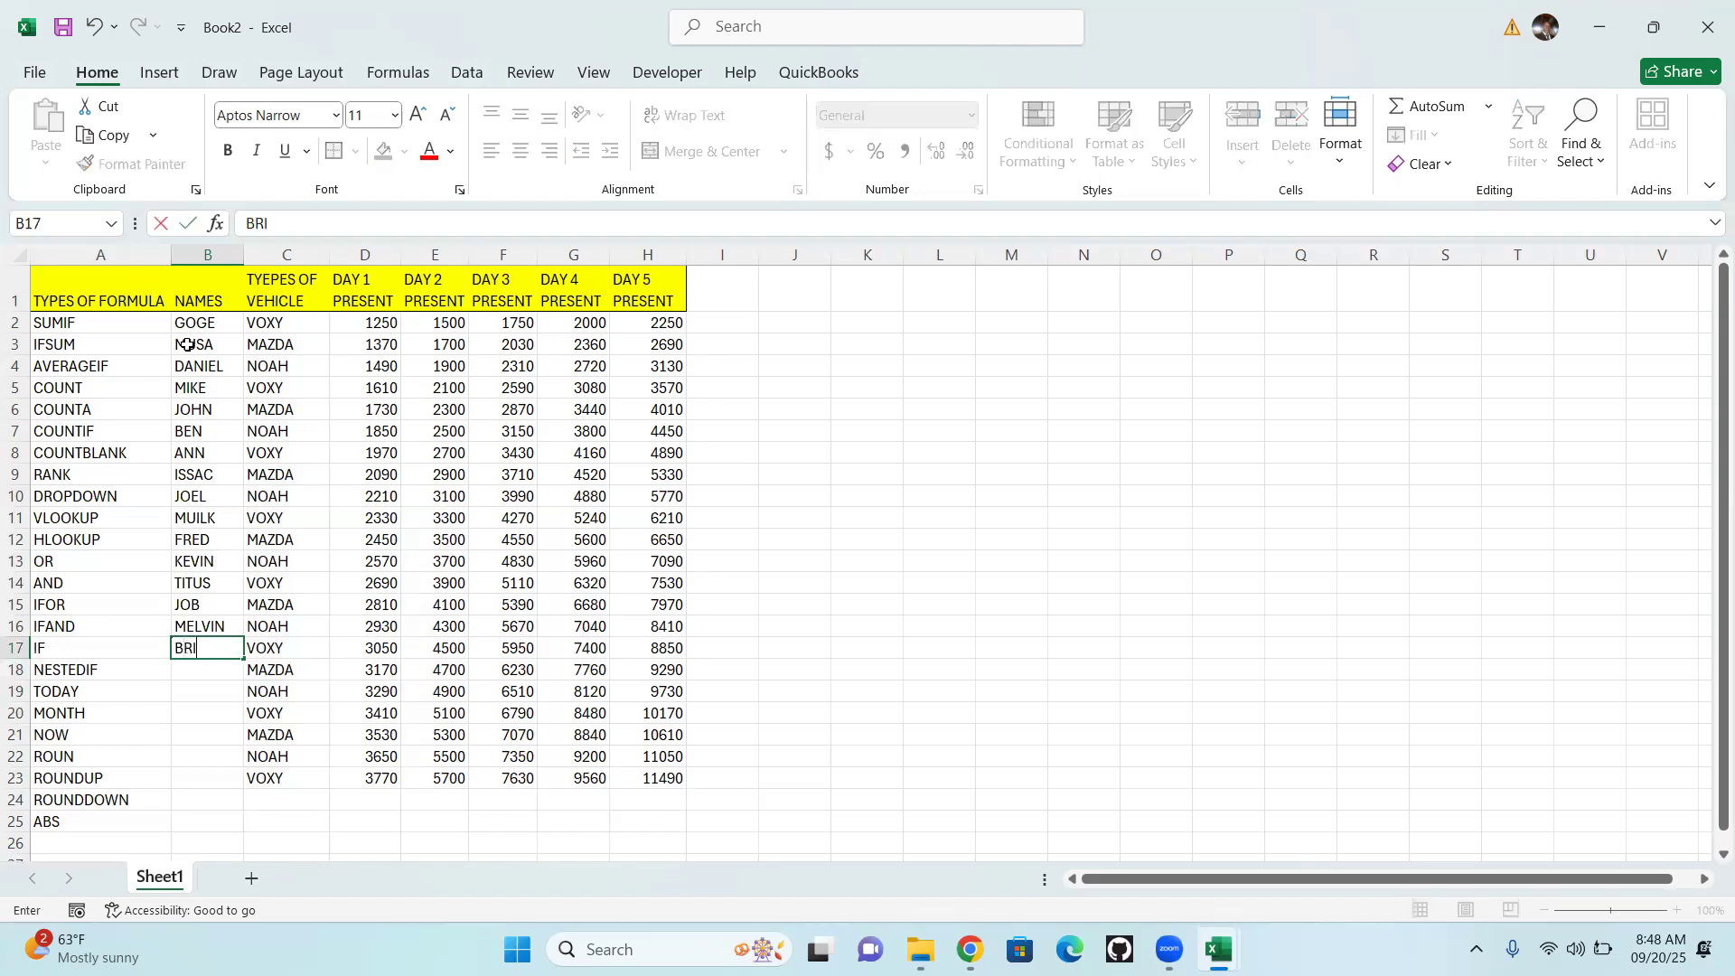
pyautogui.write('GHT')
pyautogui.press('Return')
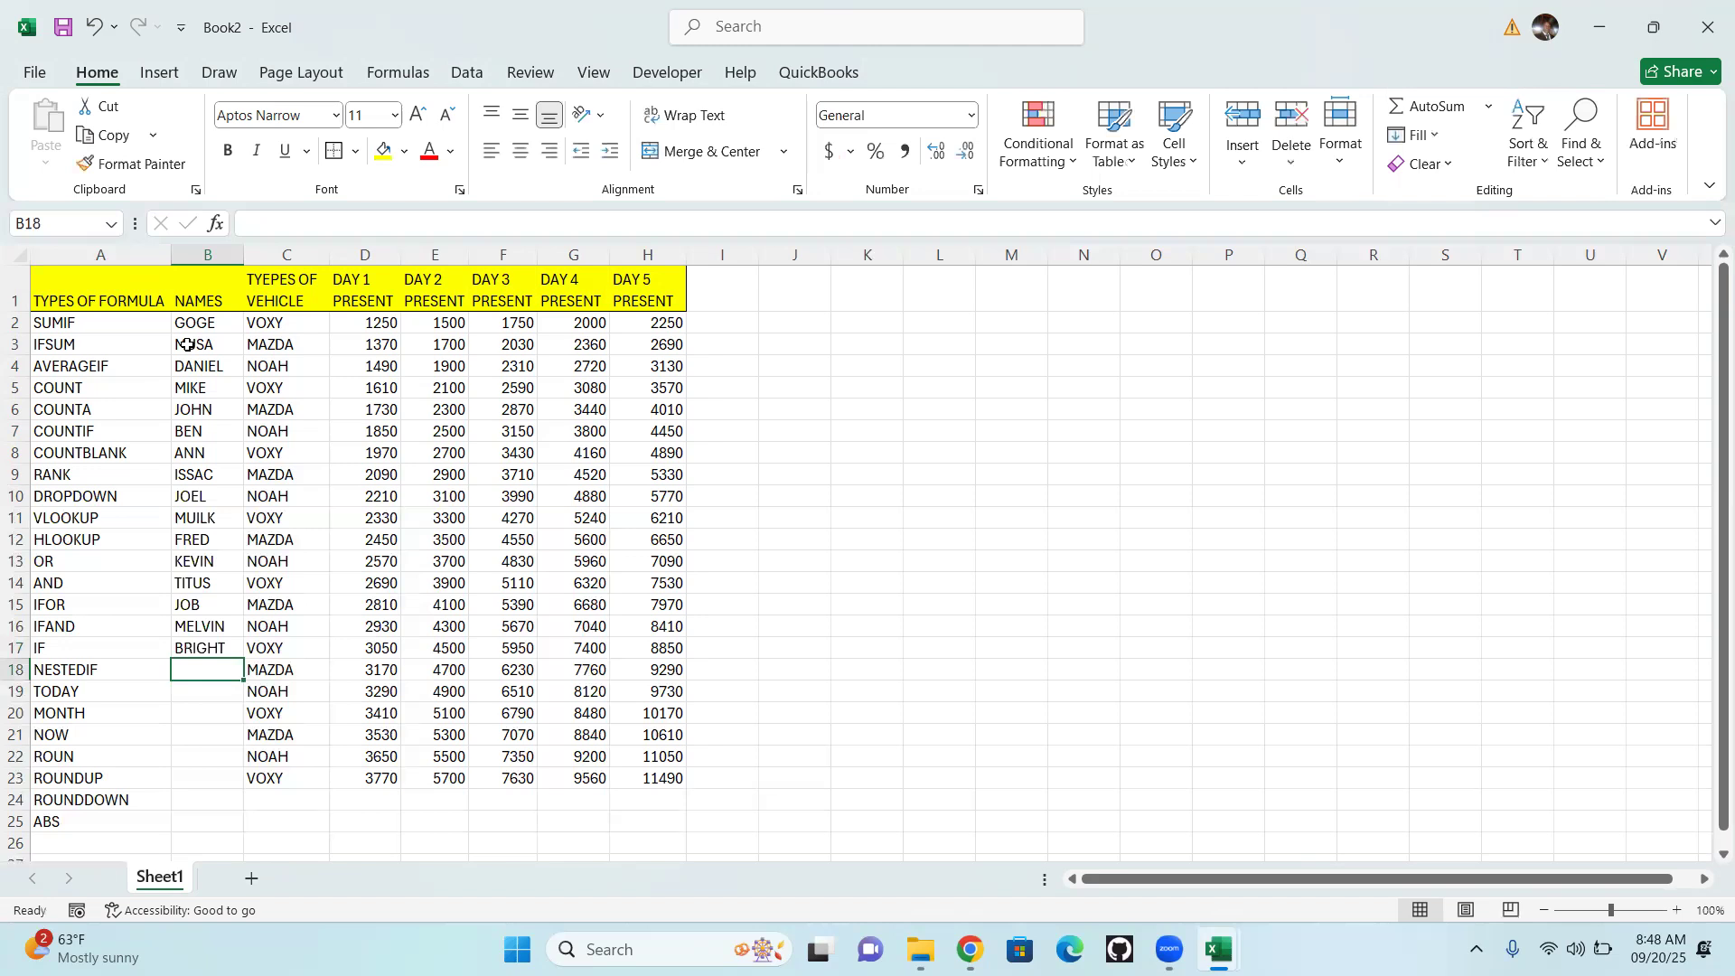
# Enter a first name in each of cells B18 and B19, beside the NESTEDIF and TODAY rows
pyautogui.write('H')
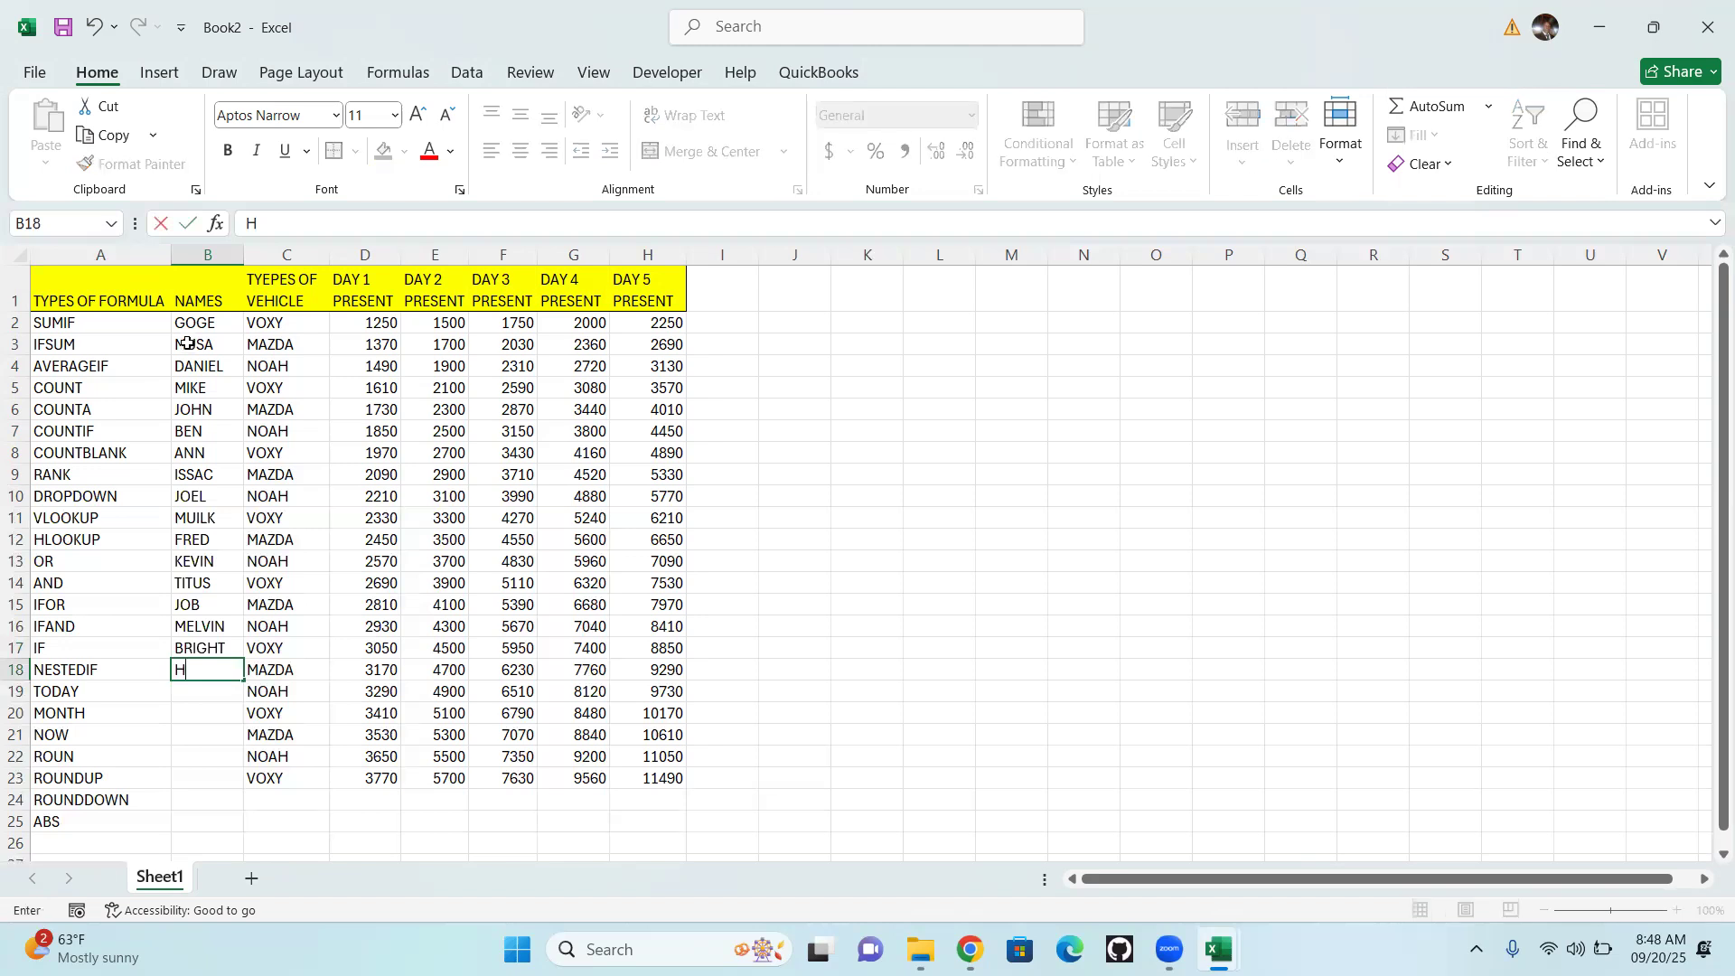
pyautogui.write('ILLARY')
pyautogui.press('Return')
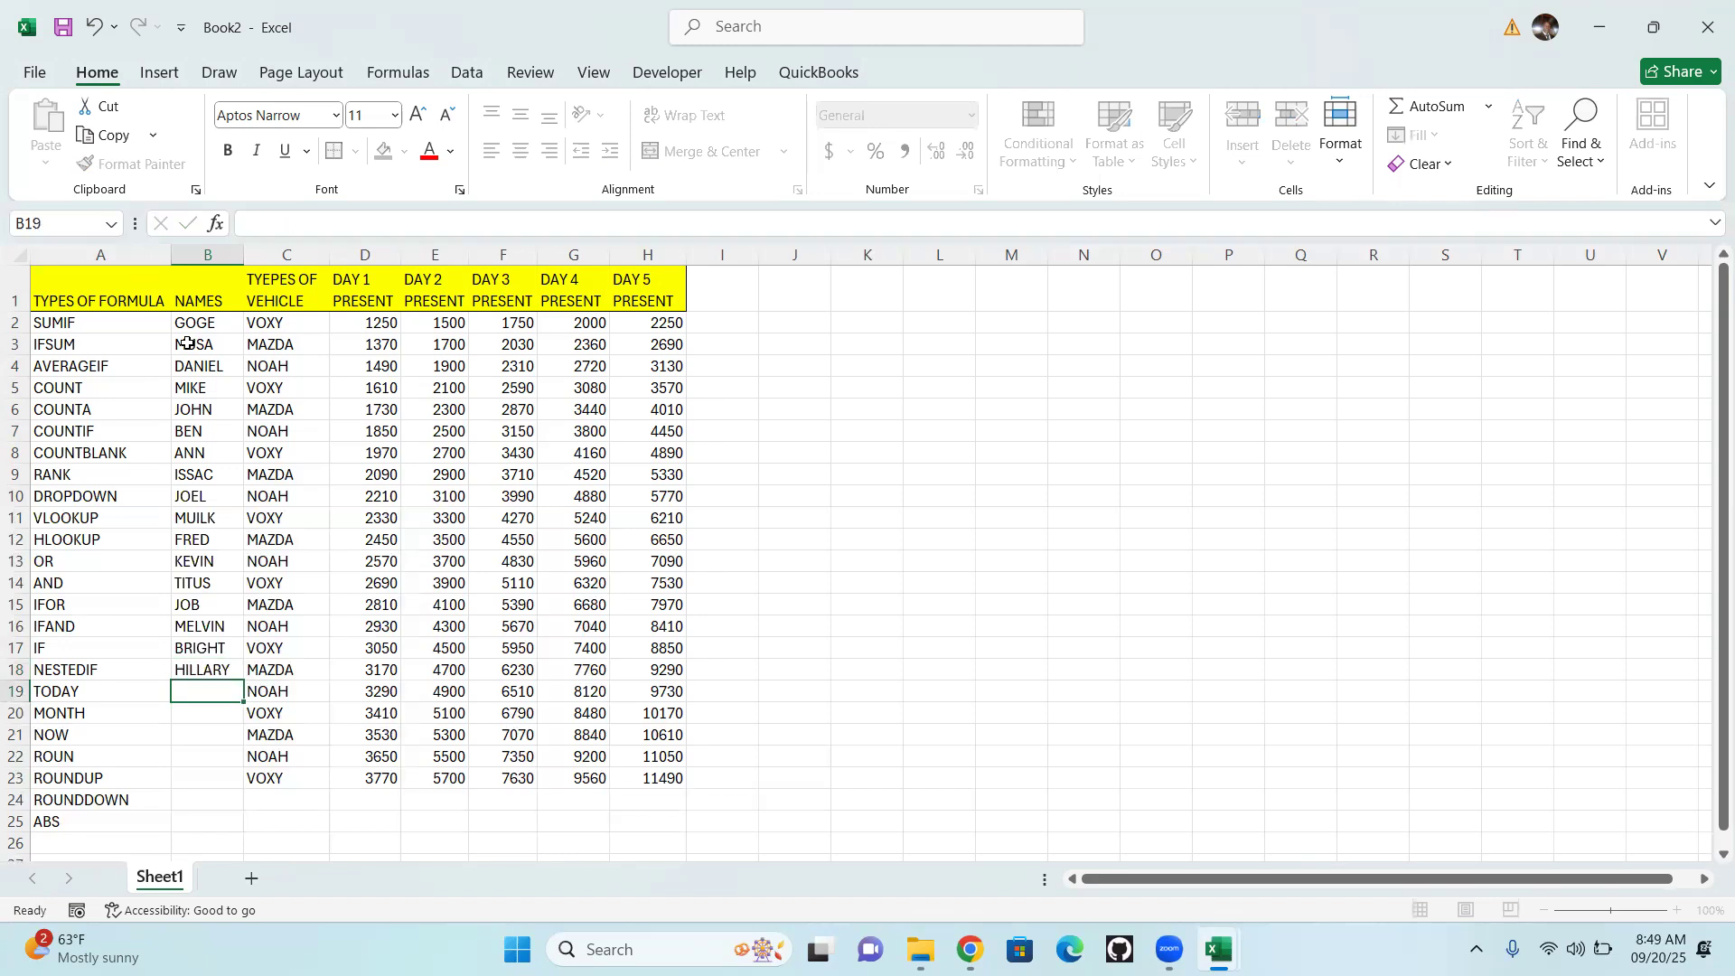
pyautogui.write('SHADDY')
pyautogui.press('Return')
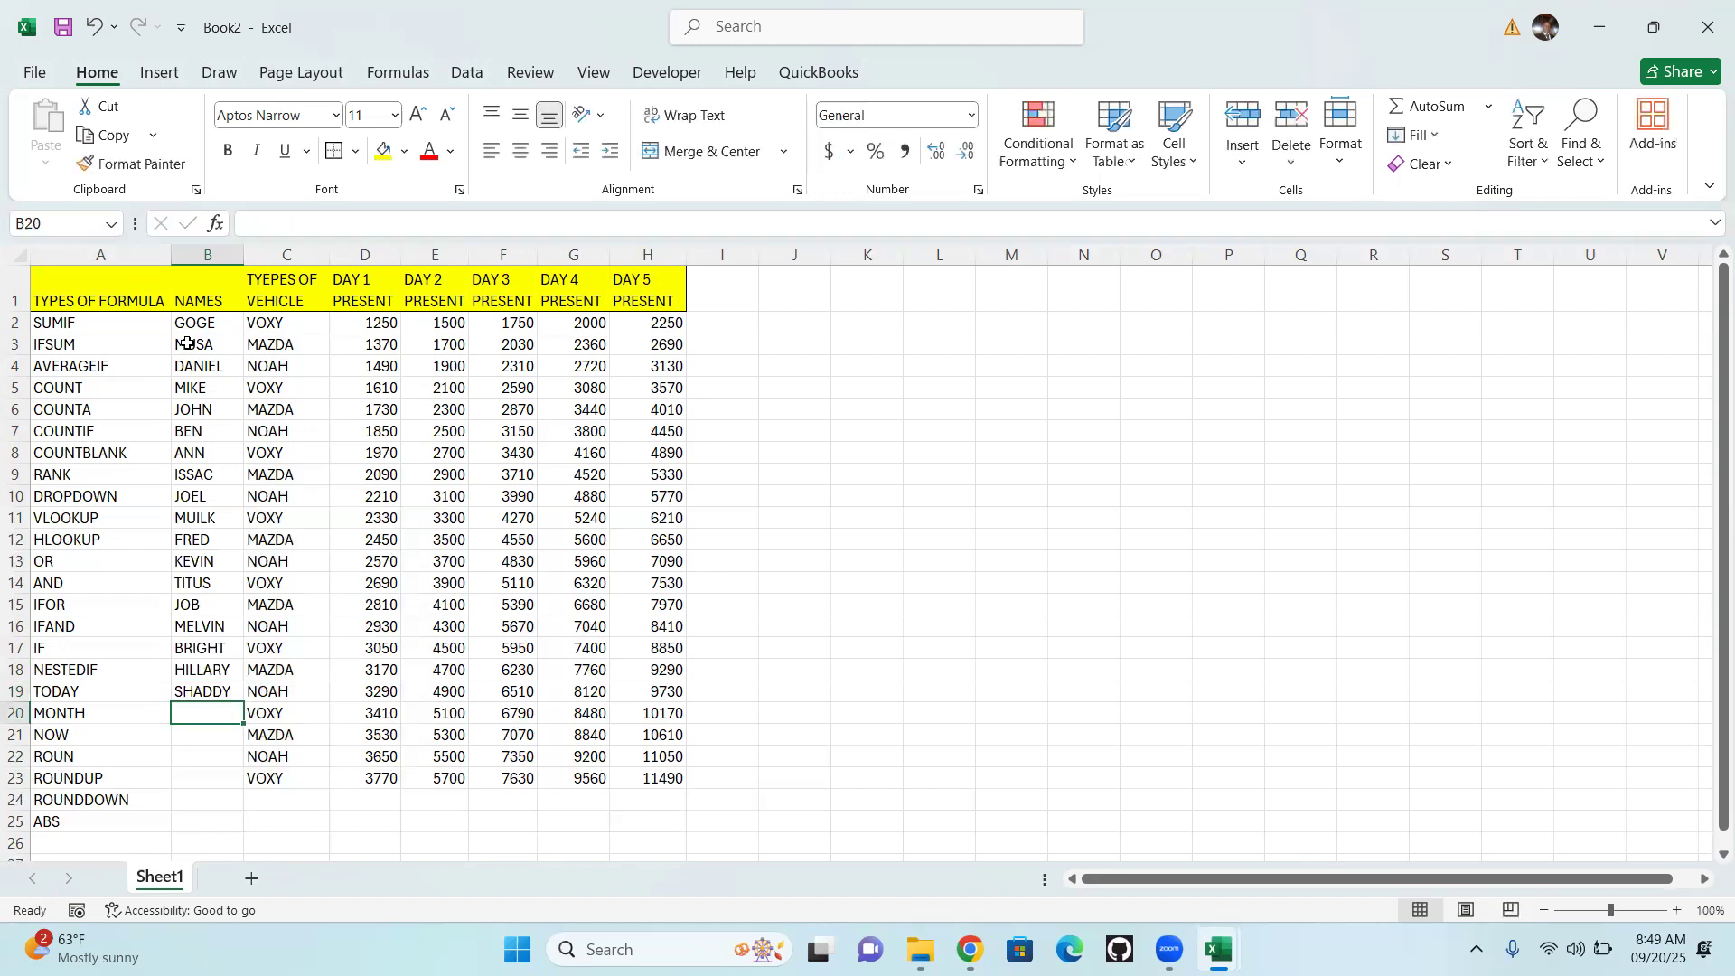
# Add first names in cells B20 and B21 beside the MONTH and NOW rows
pyautogui.write('F')
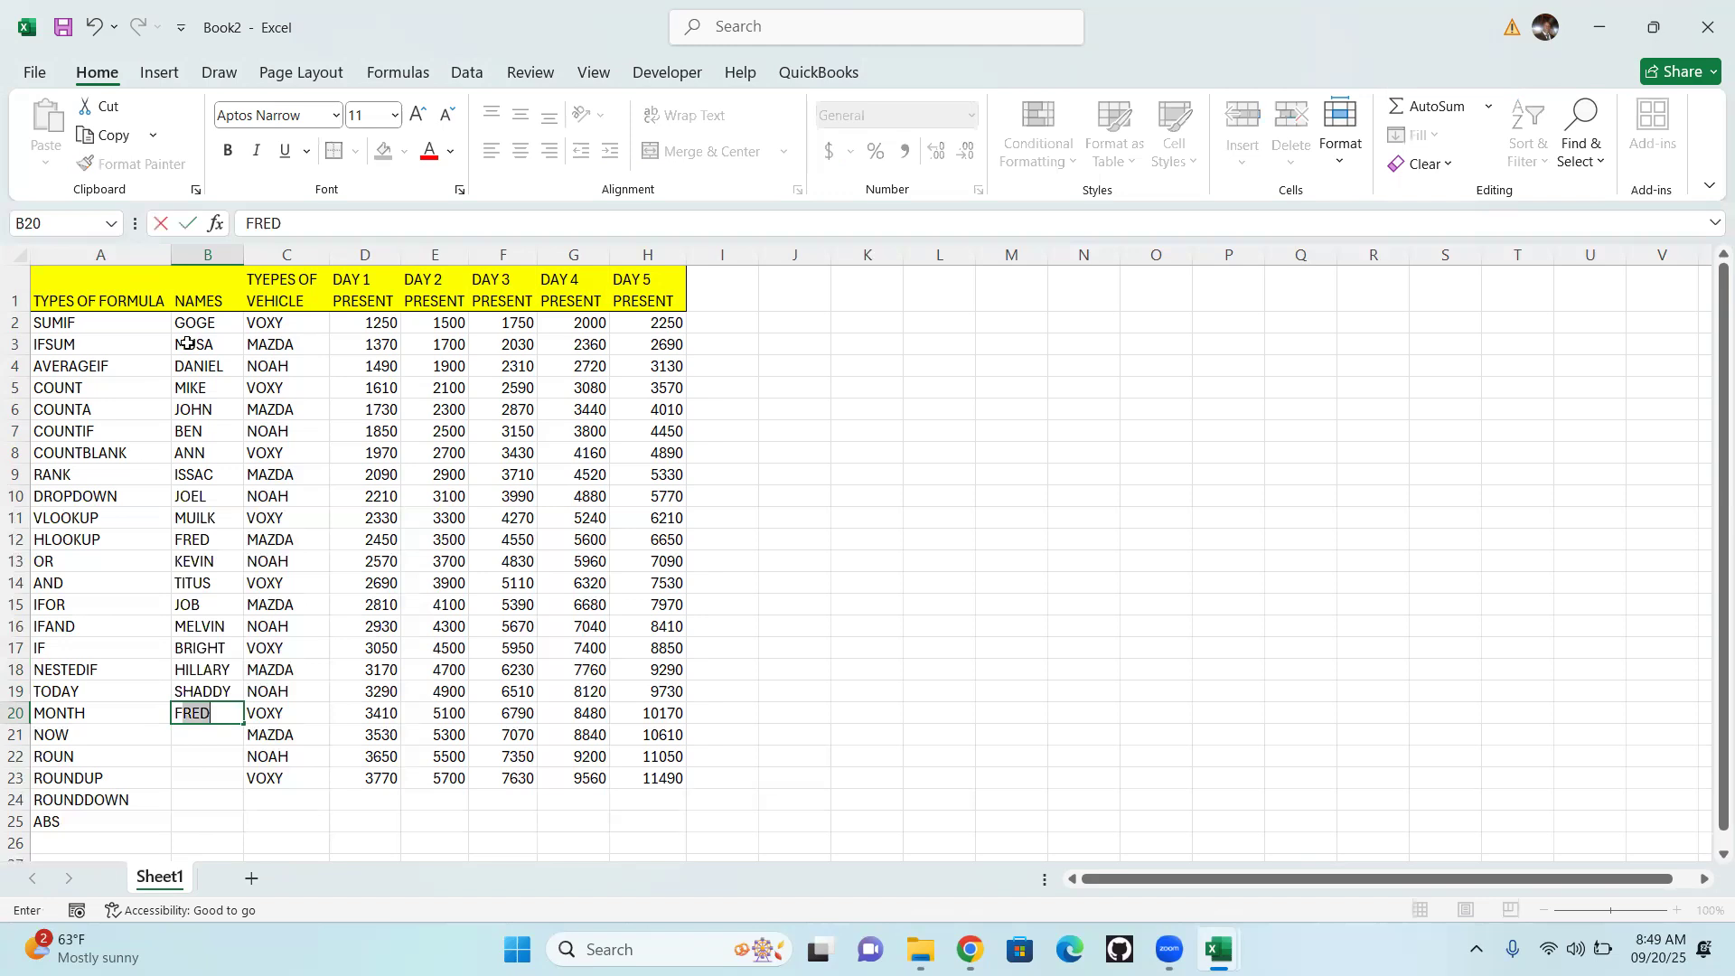
pyautogui.write('ANICE')
pyautogui.press('Return')
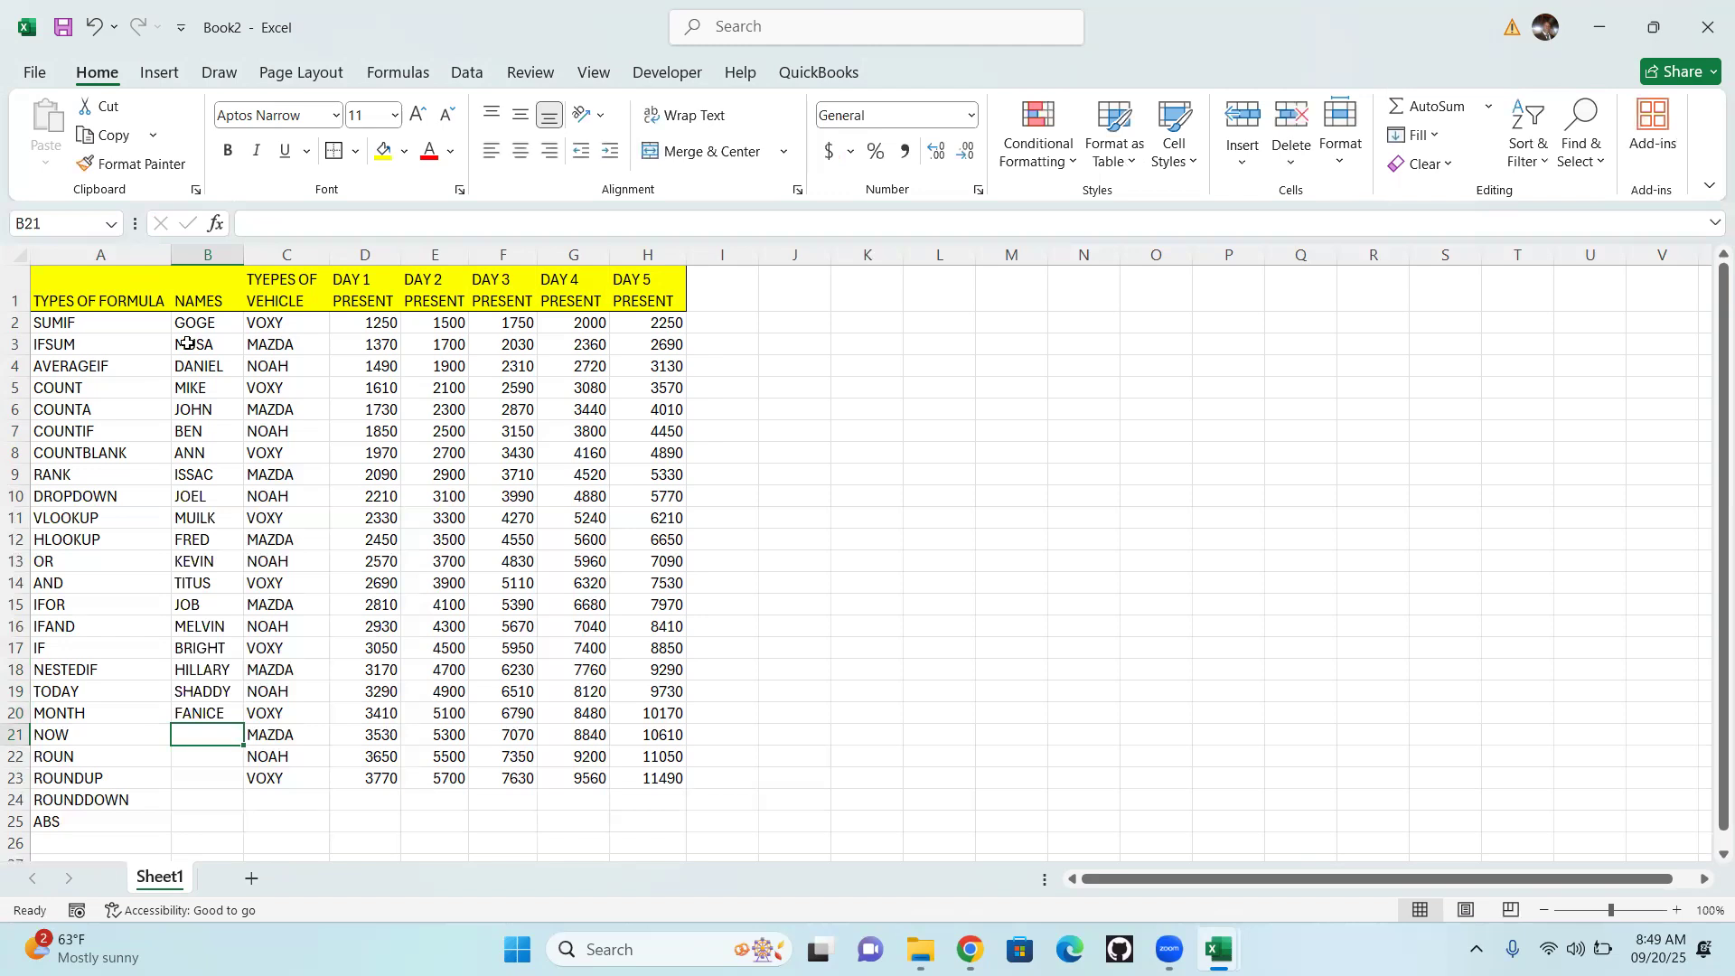
pyautogui.write('MARK')
pyautogui.press('Return')
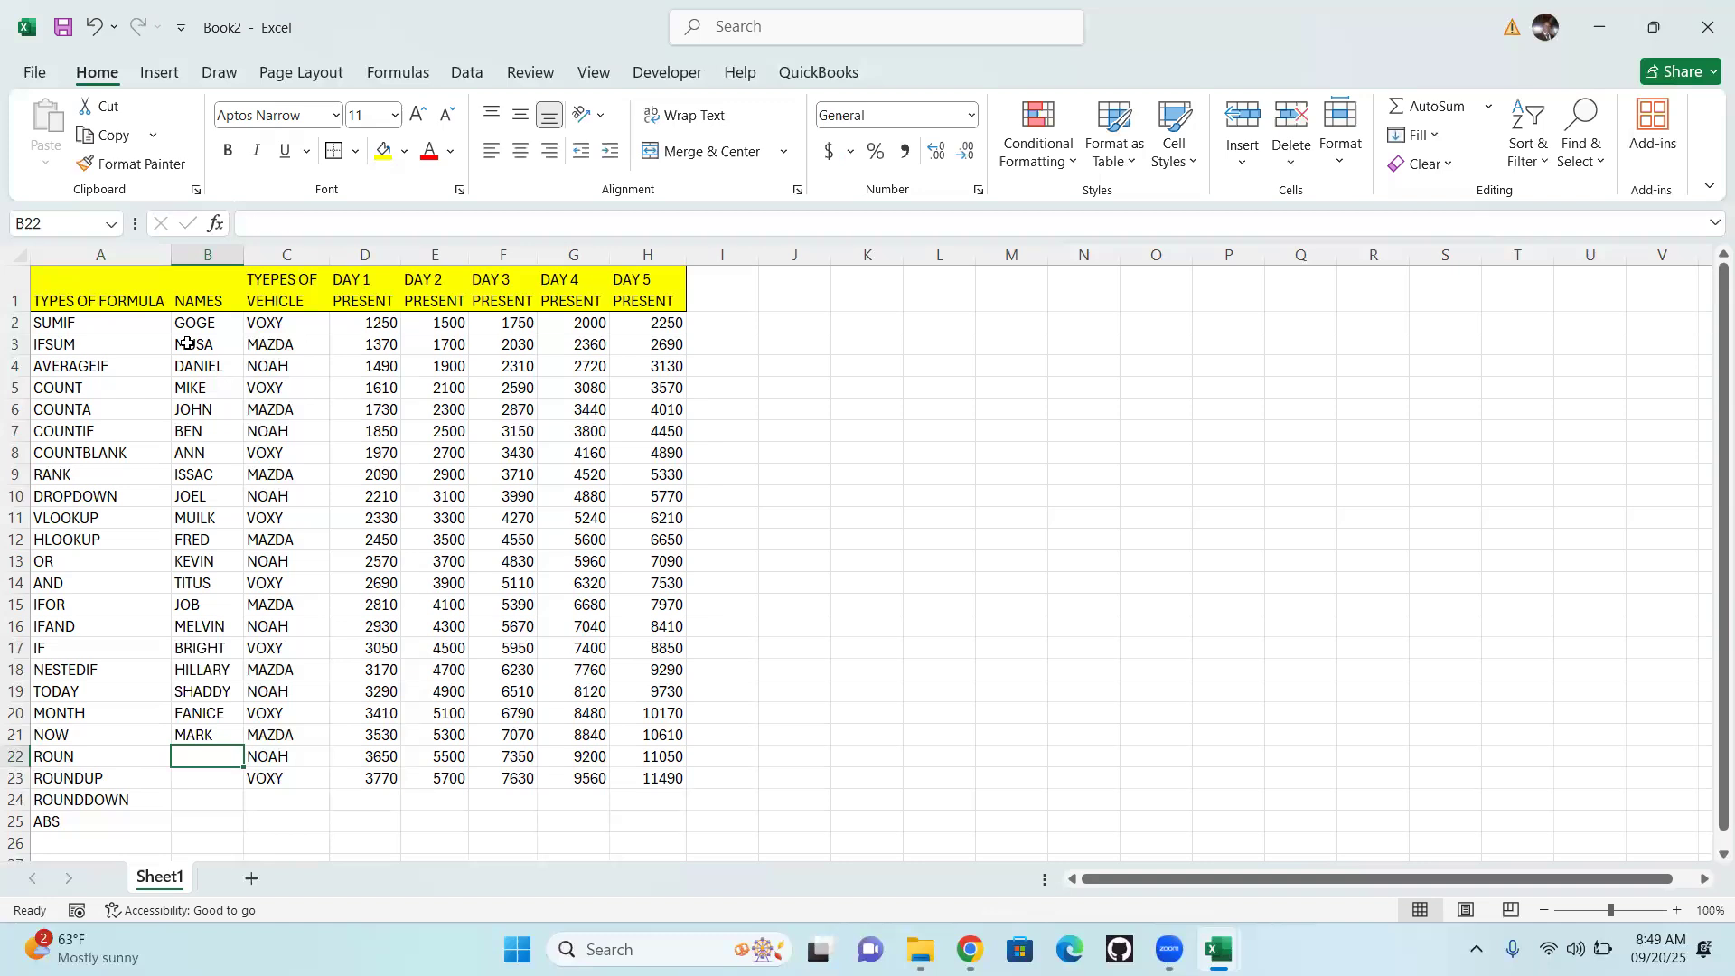
# Complete the NAMES column with first names in cells B22 and B23, beside the ROUN and ROUNDUP rows
pyautogui.write('DANNIEL')
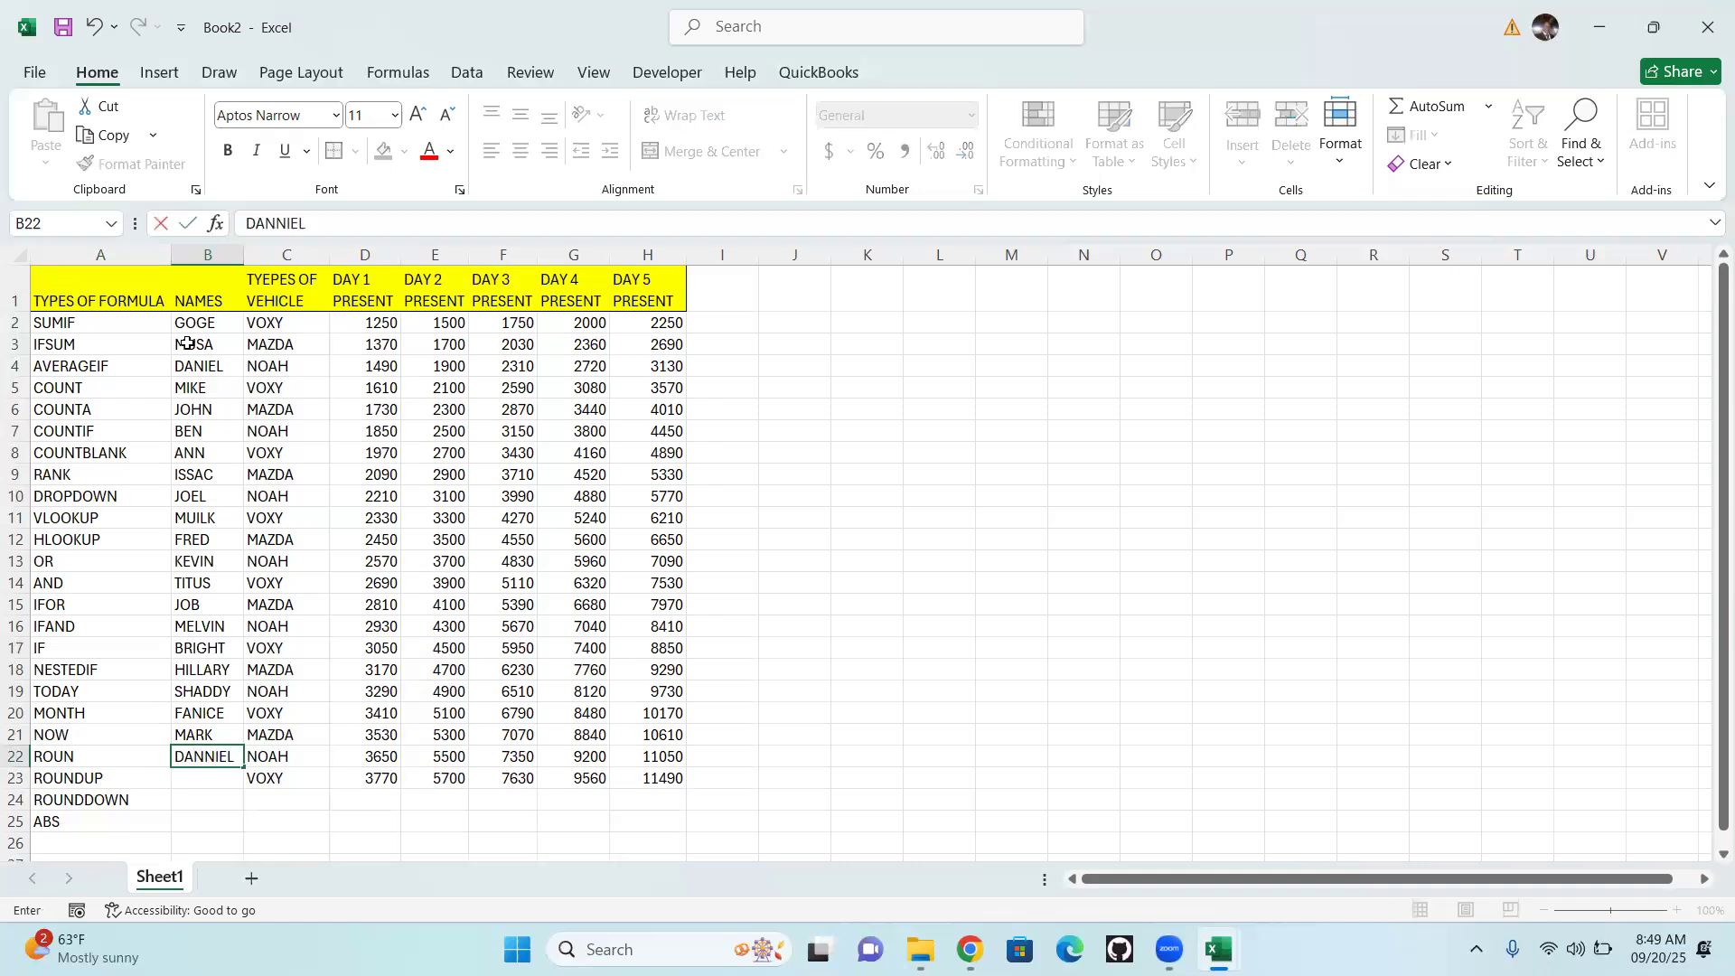
pyautogui.press('Return')
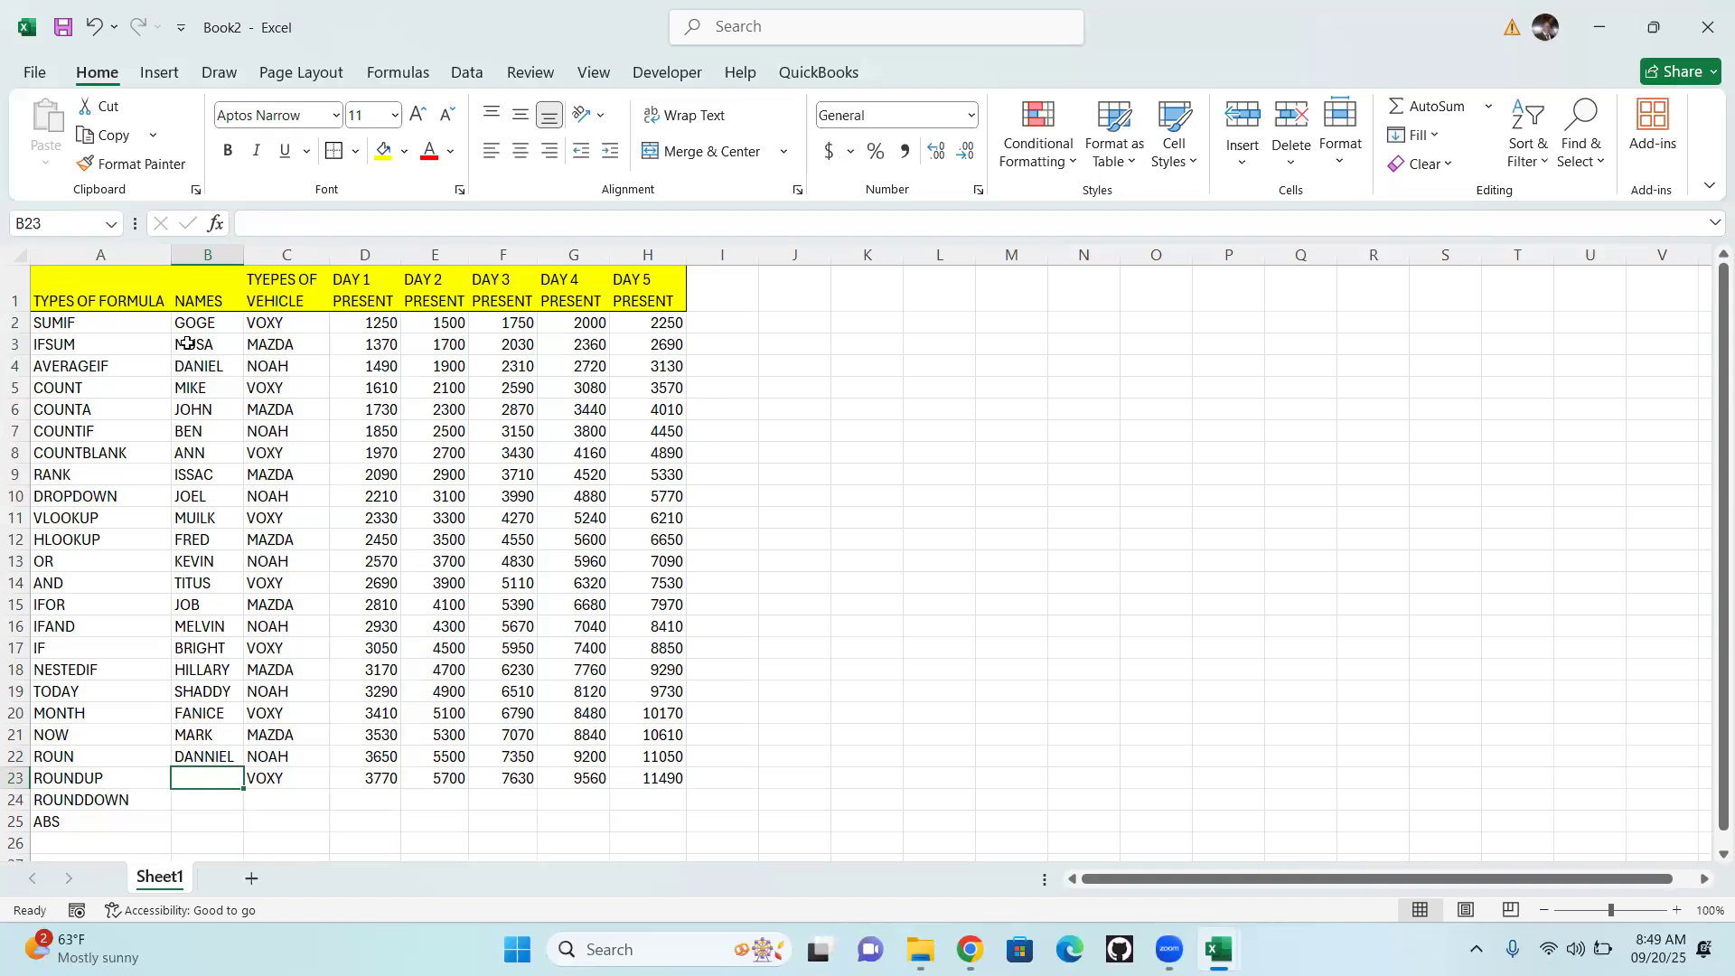
pyautogui.write('FESTUS')
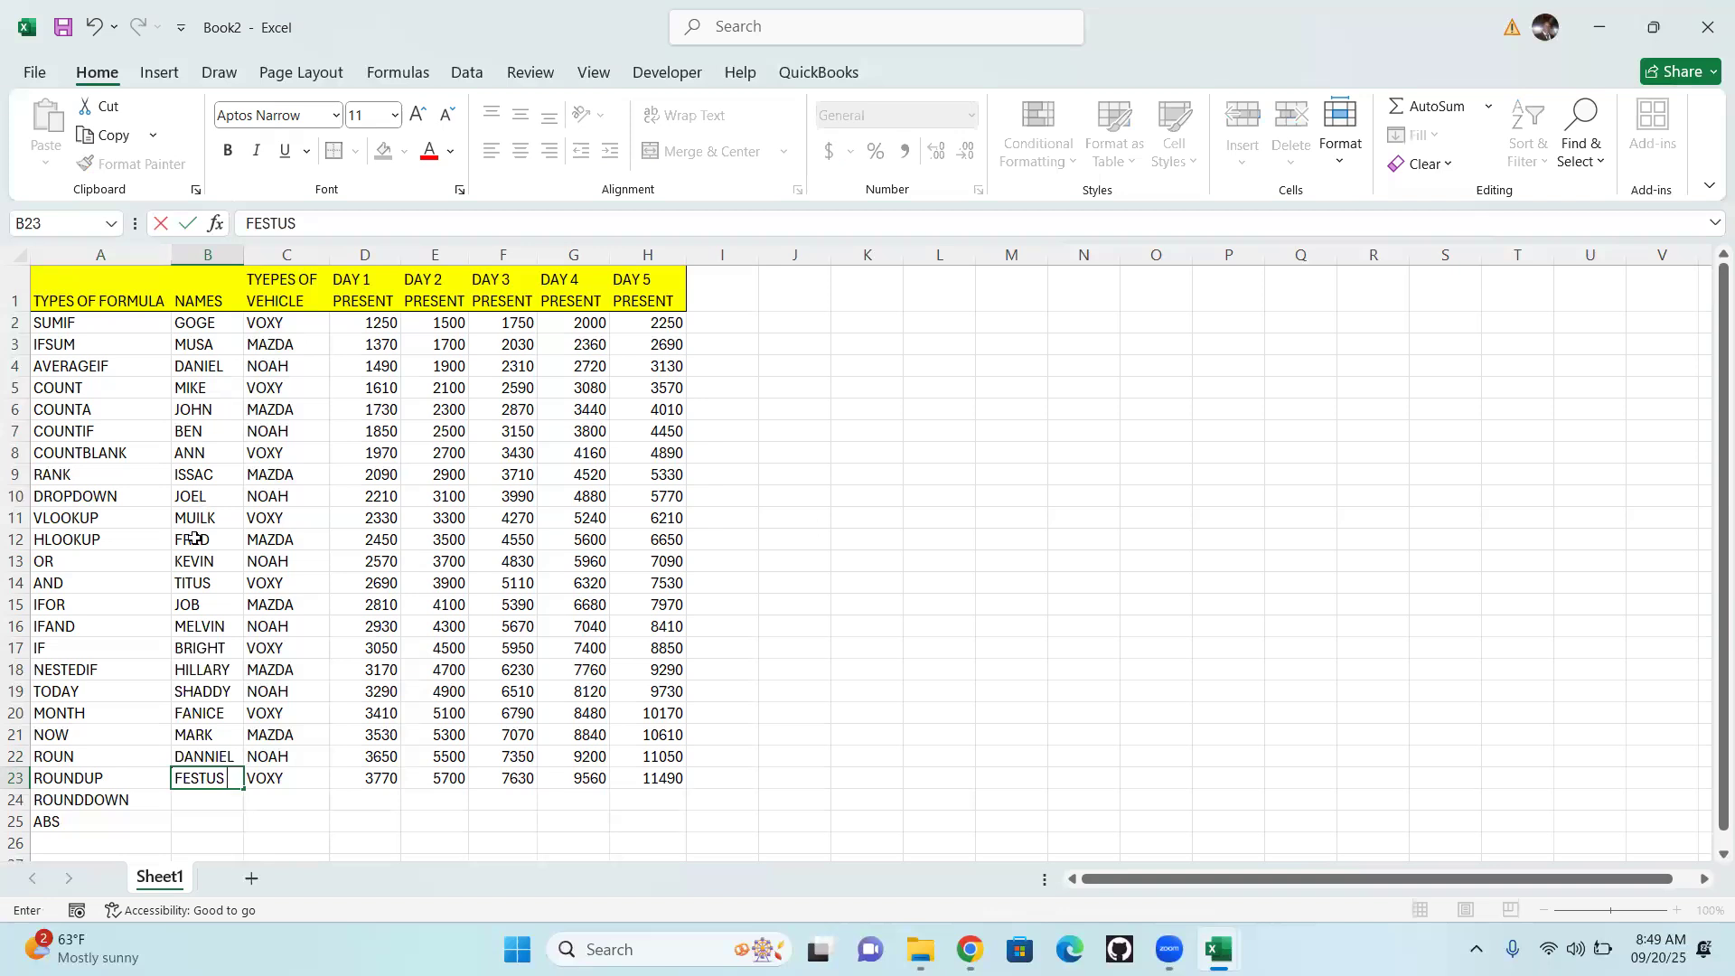
pyautogui.click(881, 393)
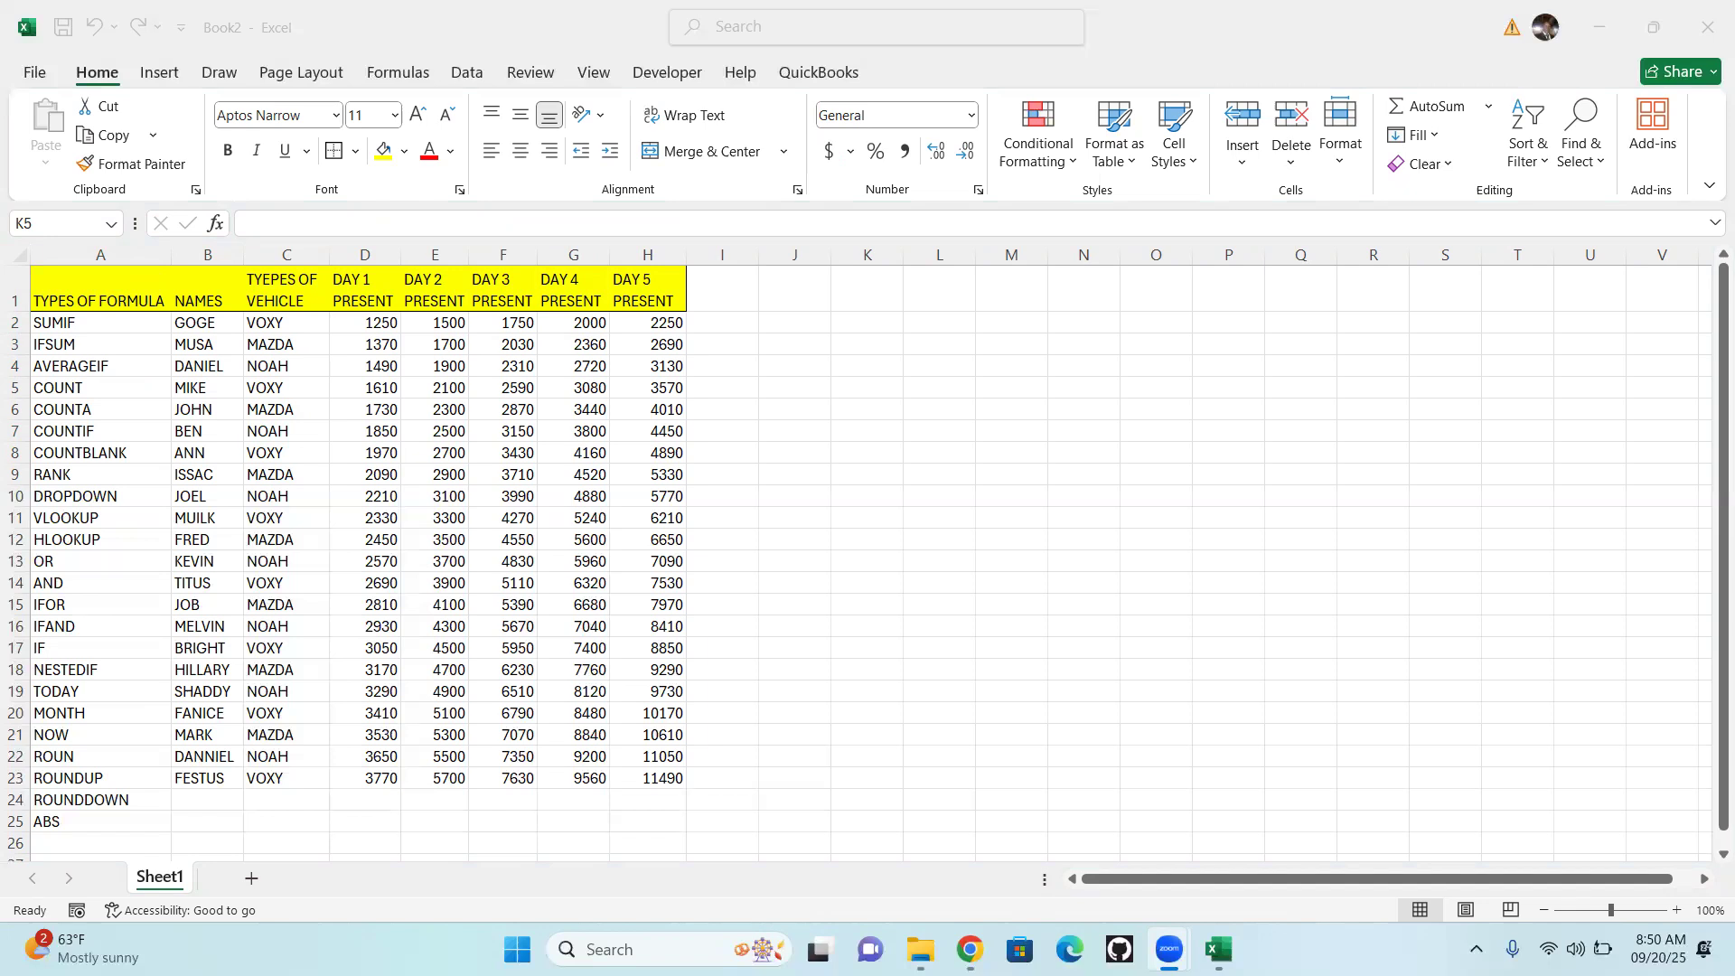
# Narrow the TYPES OF FORMULA column and slightly widen the NAMES column
pyautogui.moveTo(1219, 948)
pyautogui.click(1317, 841)
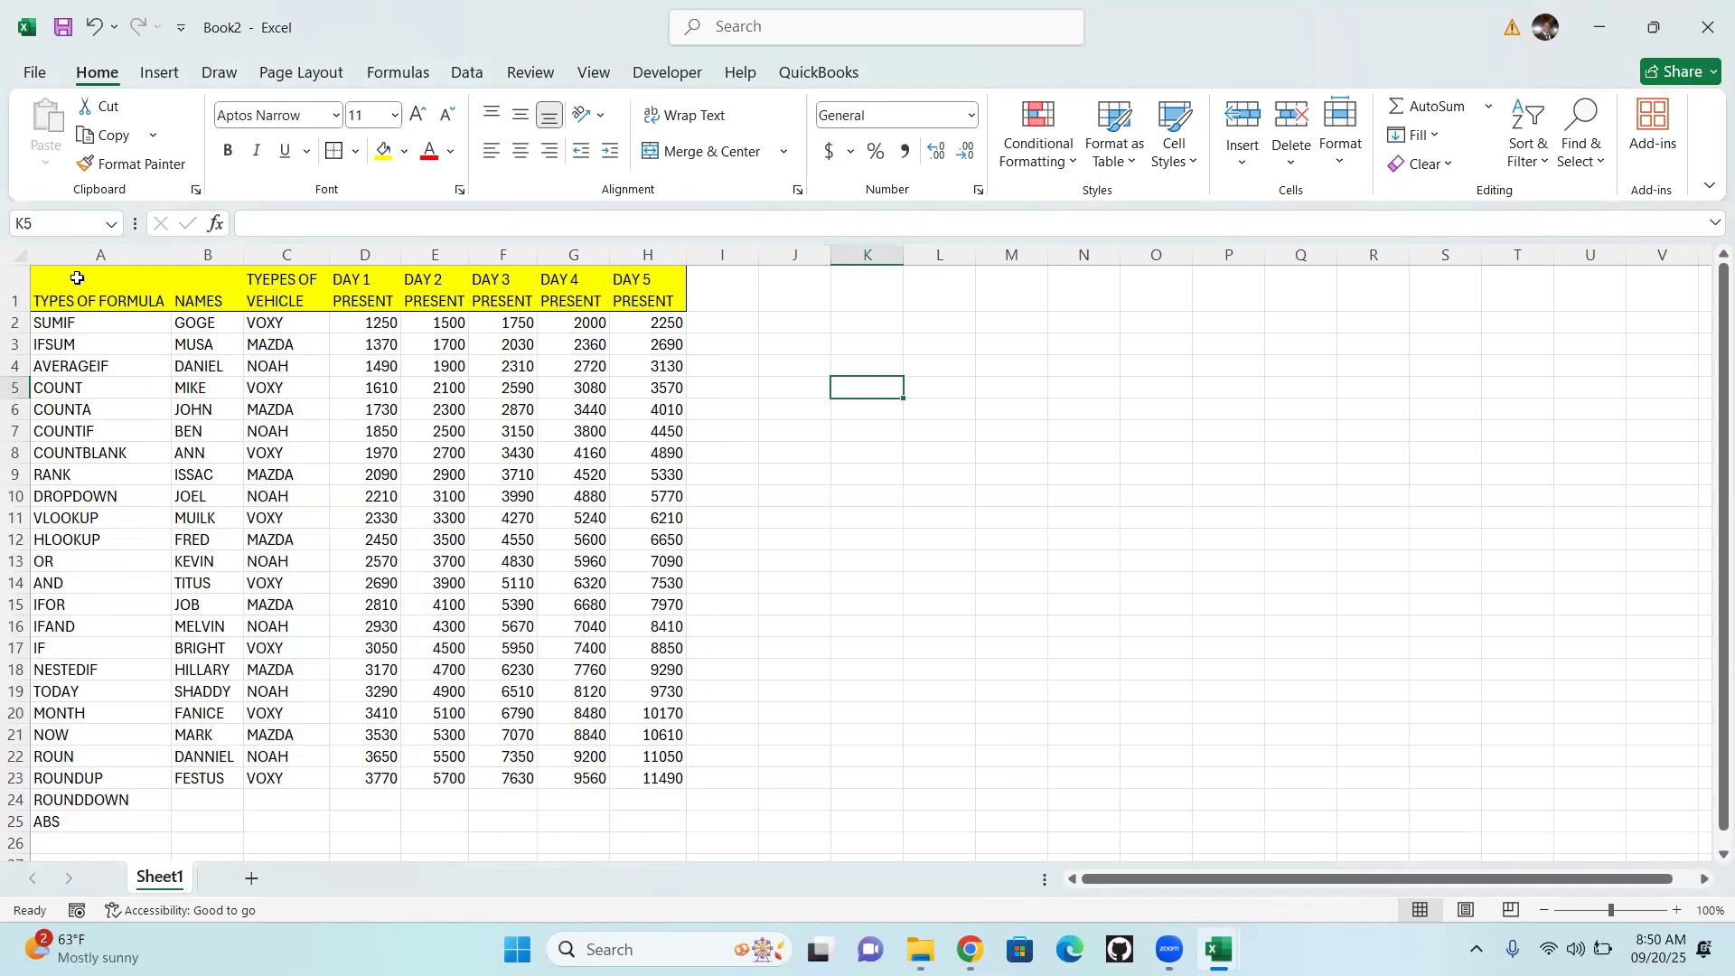
pyautogui.moveTo(172, 255); pyautogui.dragTo(140, 257)
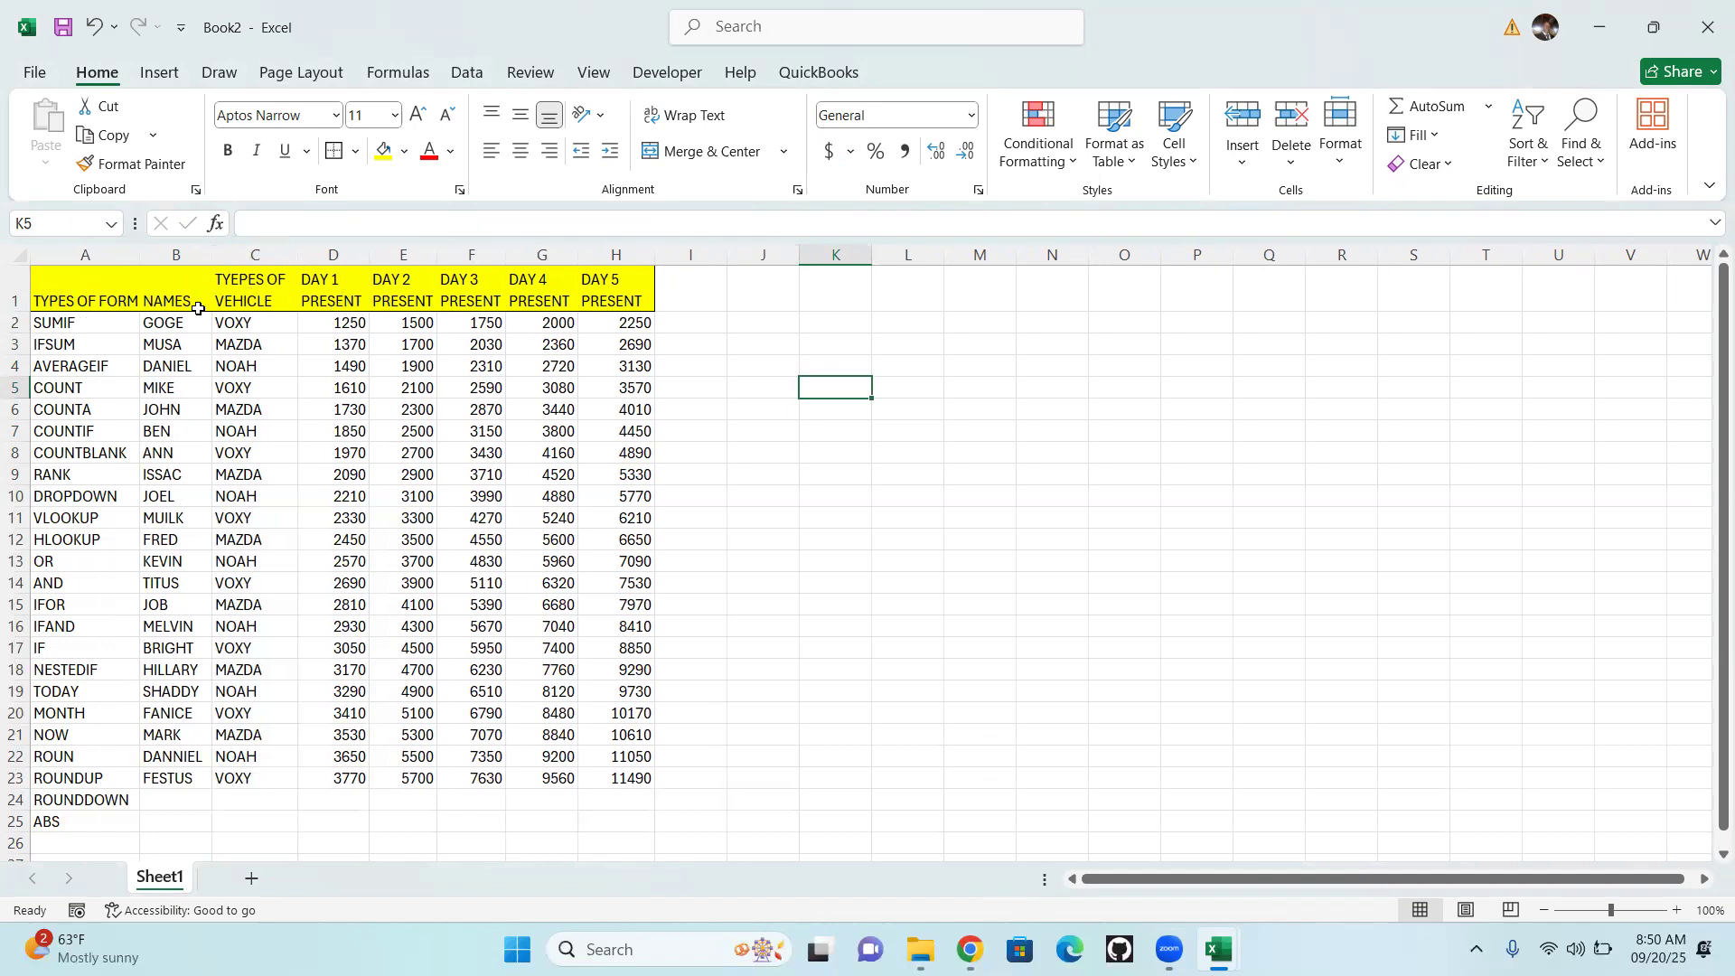
pyautogui.moveTo(216, 255); pyautogui.dragTo(234, 257)
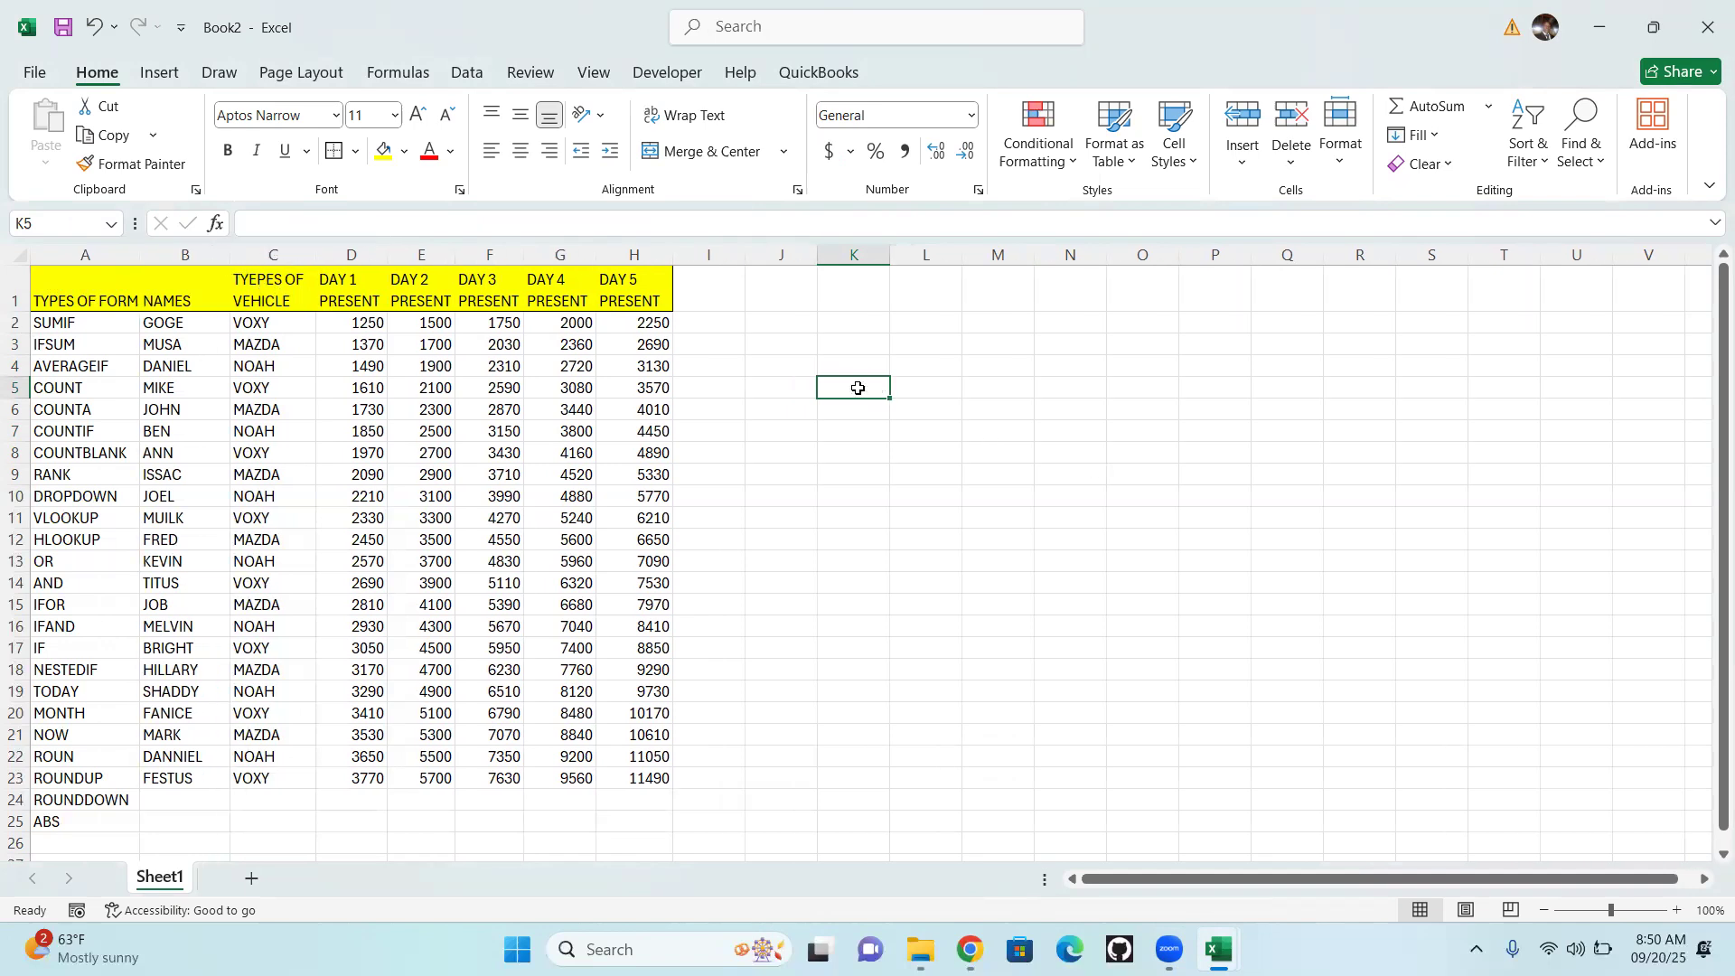
pyautogui.write('n')
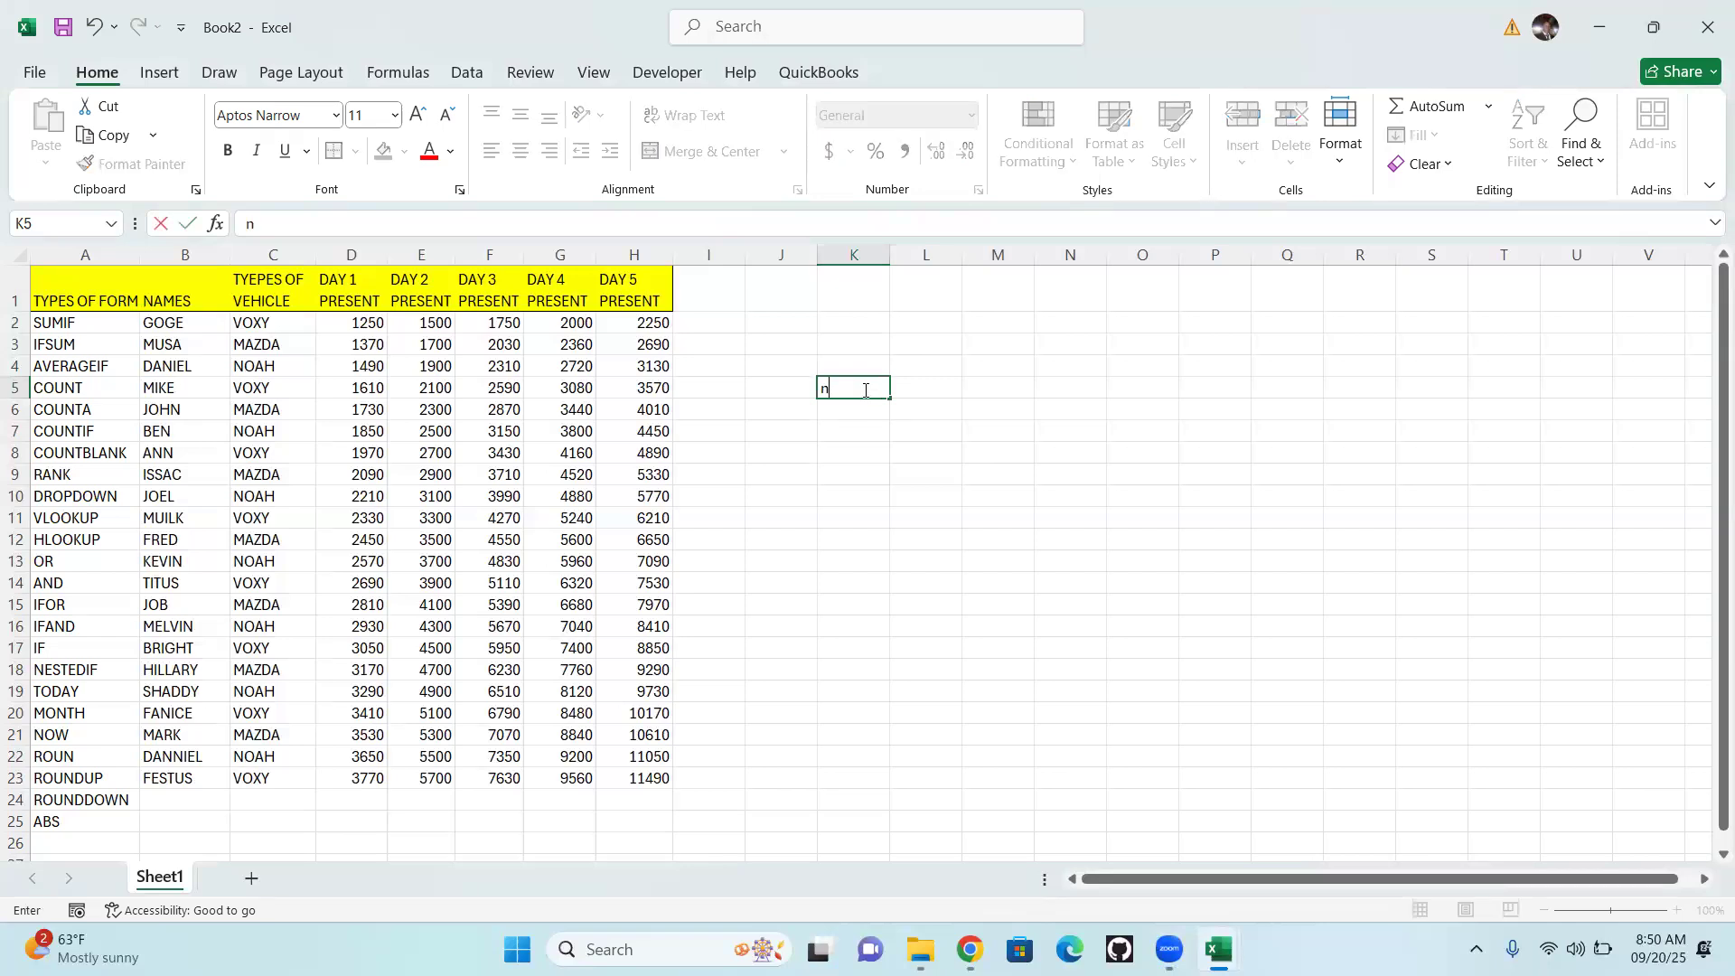
pyautogui.press('BackSpace')
pyautogui.press('BackSpace')
pyautogui.press('BackSpace')
pyautogui.press('BackSpace')
# Link cell N5 to the vehicle type header with =C1 and widen column N to fit the text
pyautogui.click(1080, 389)
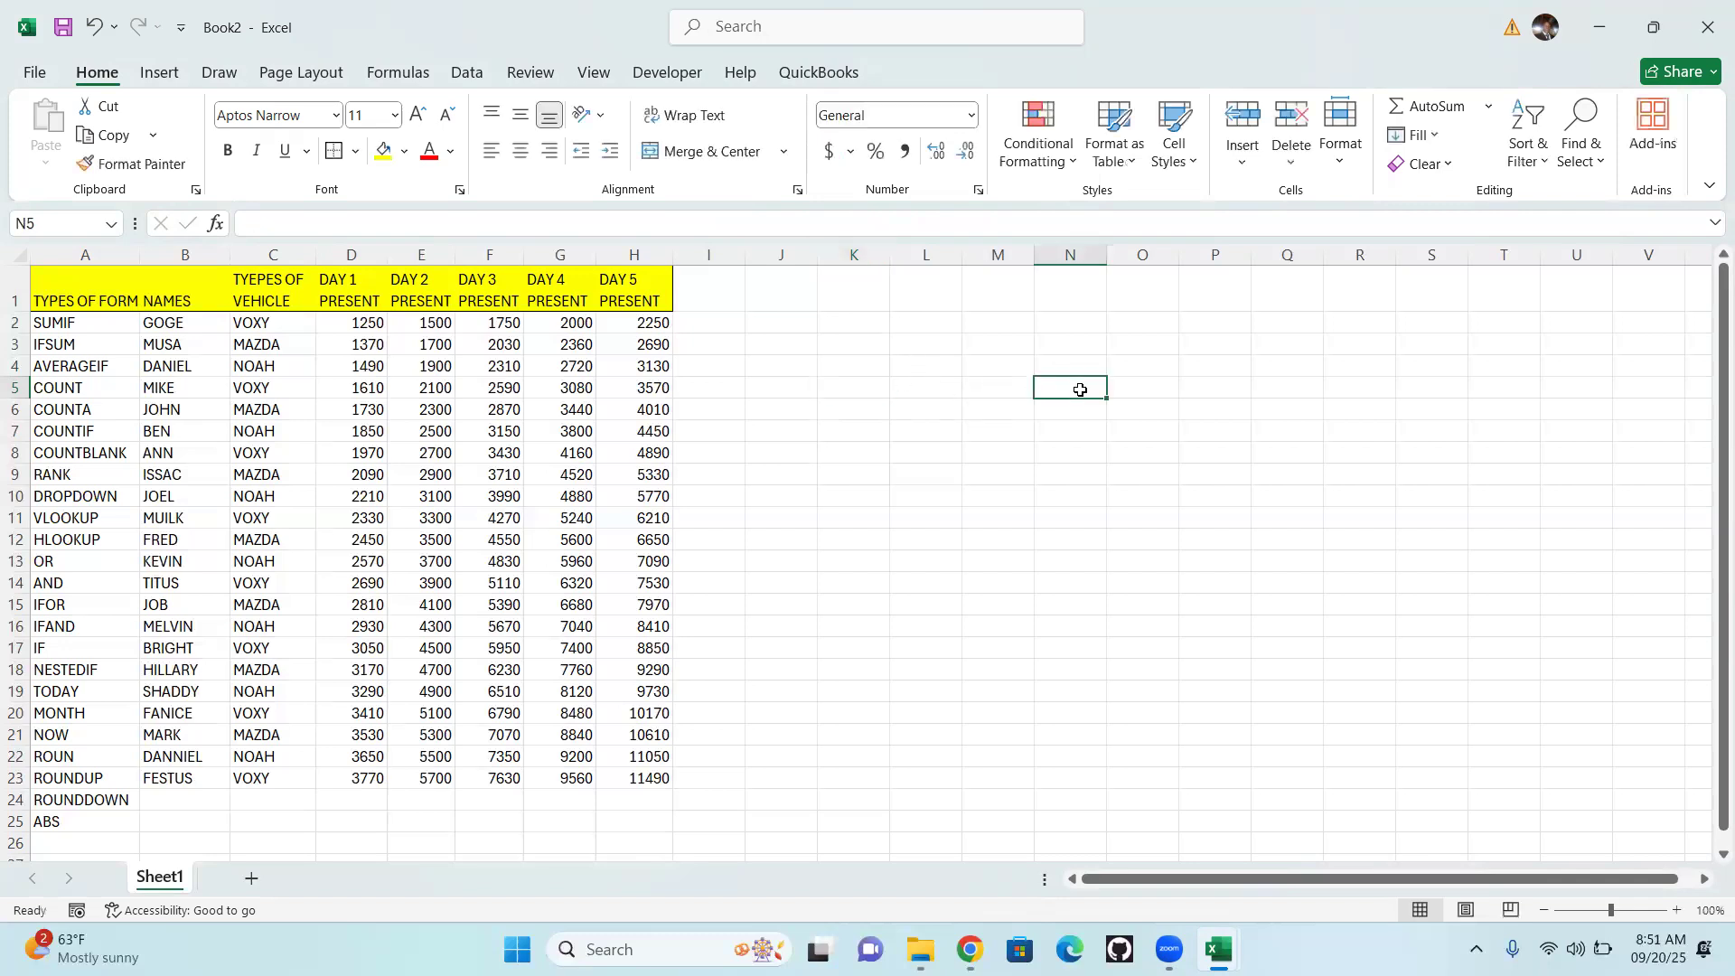
pyautogui.write('-')
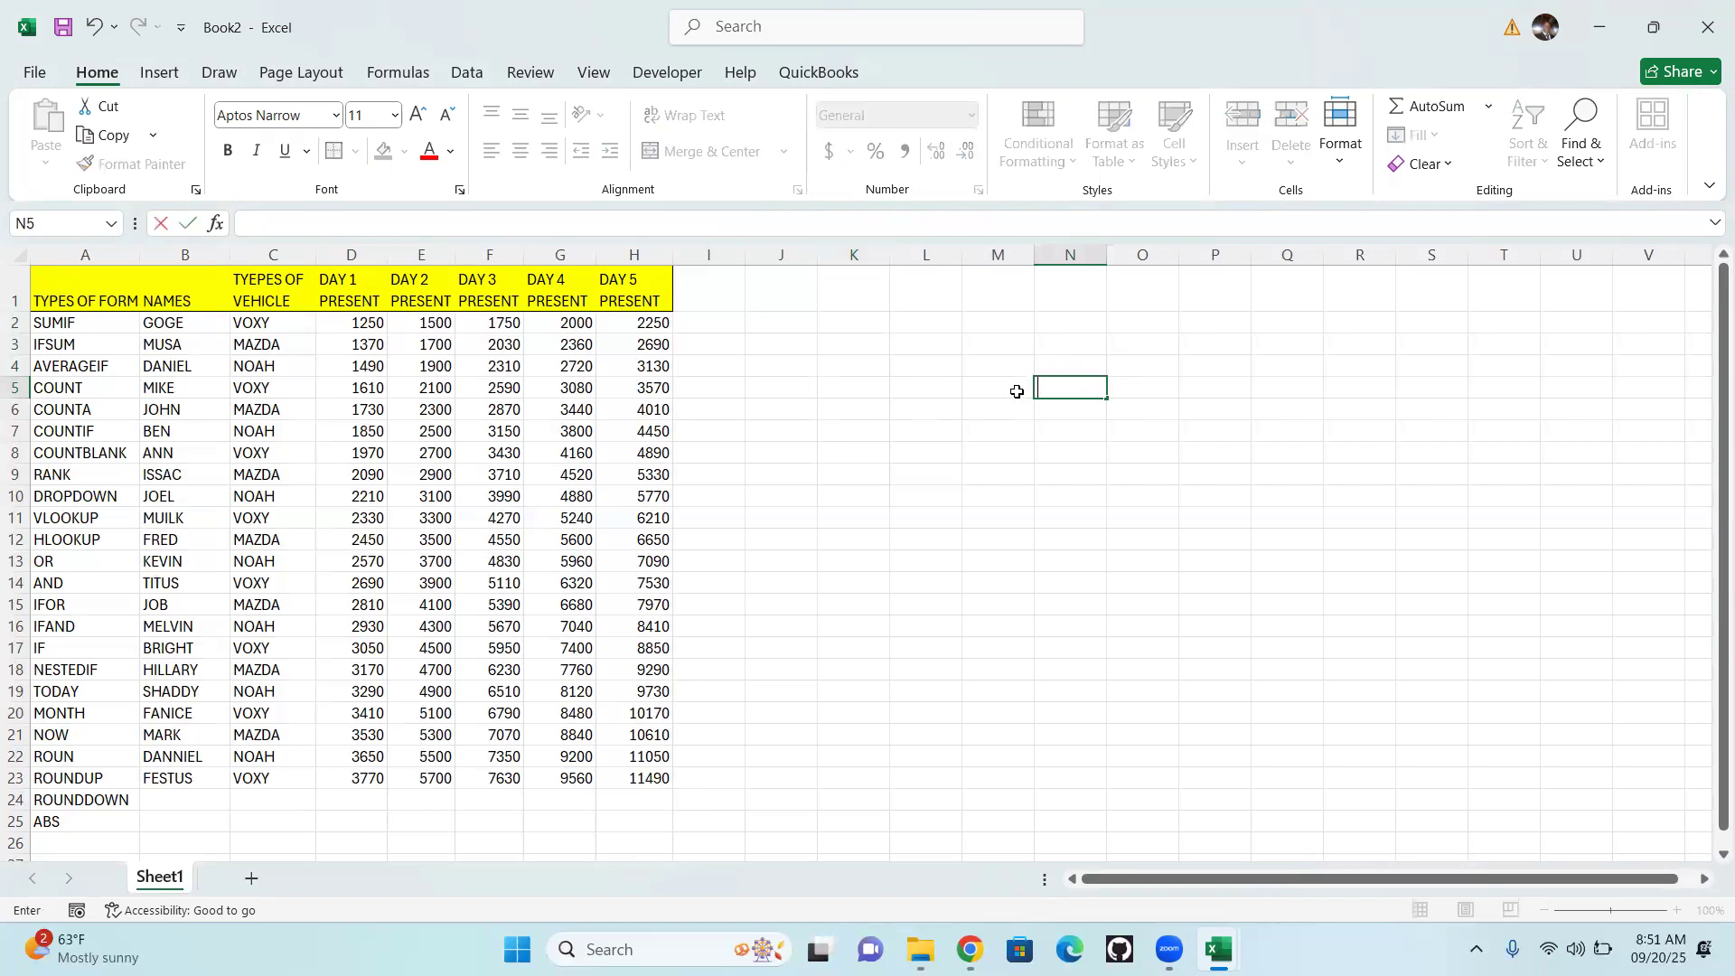
pyautogui.write('=')
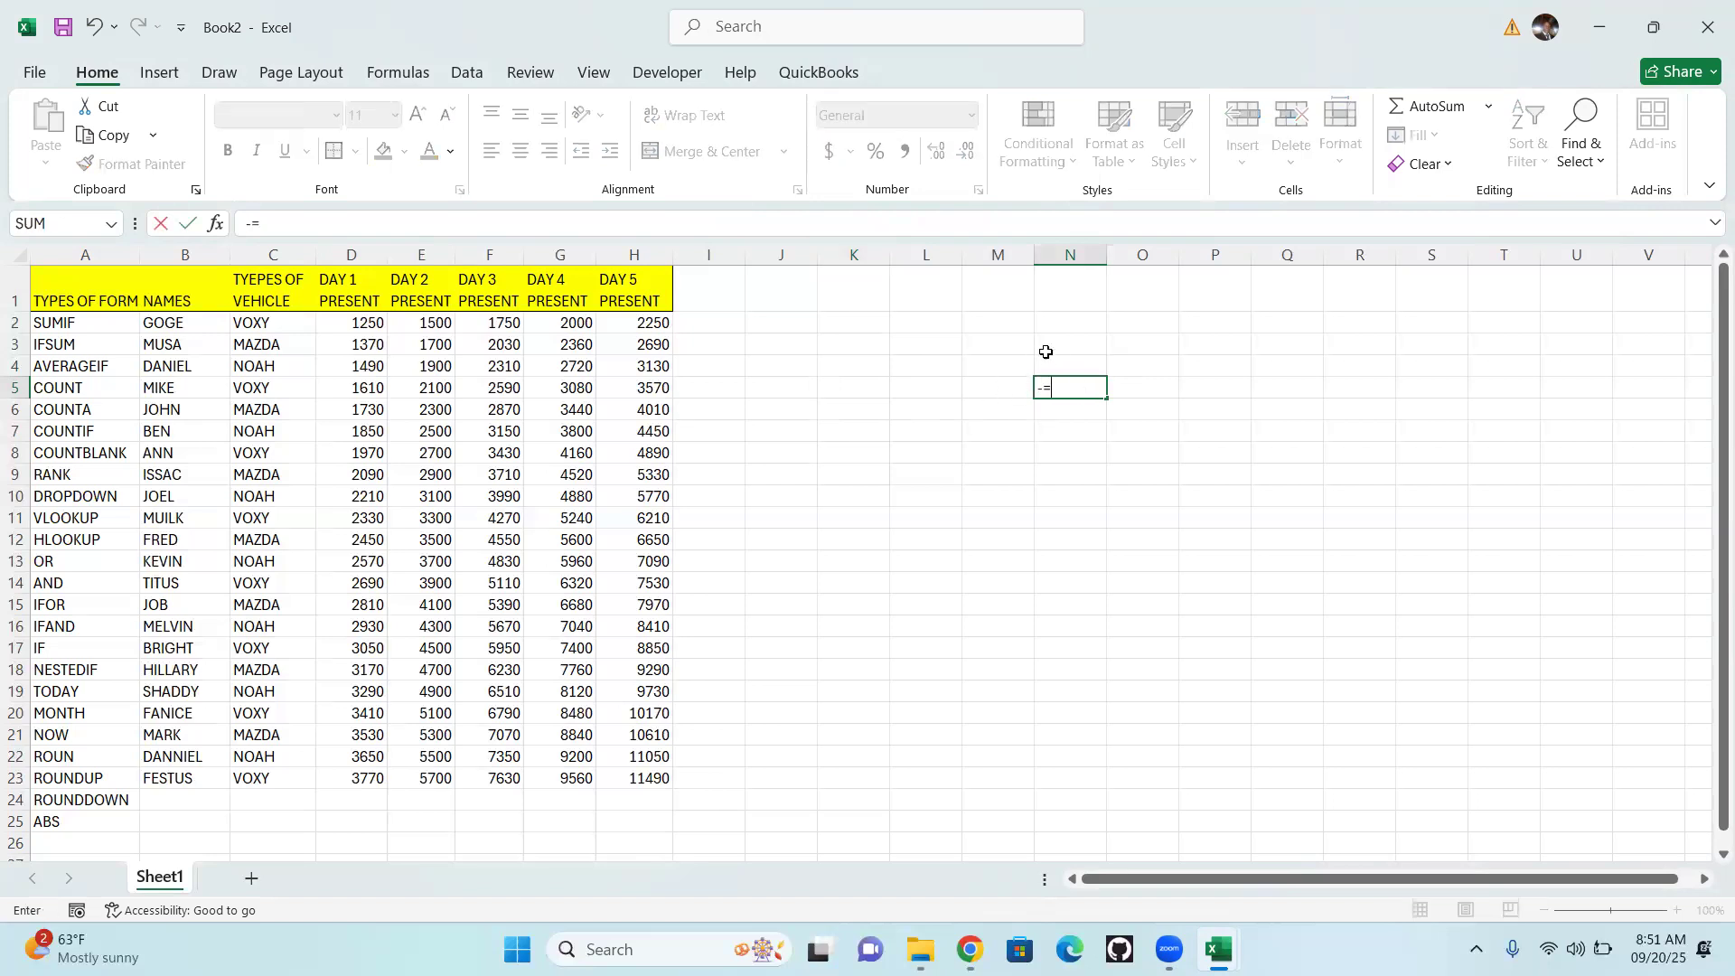
pyautogui.press('Escape')
pyautogui.write('=')
pyautogui.click(260, 300)
pyautogui.press('Return')
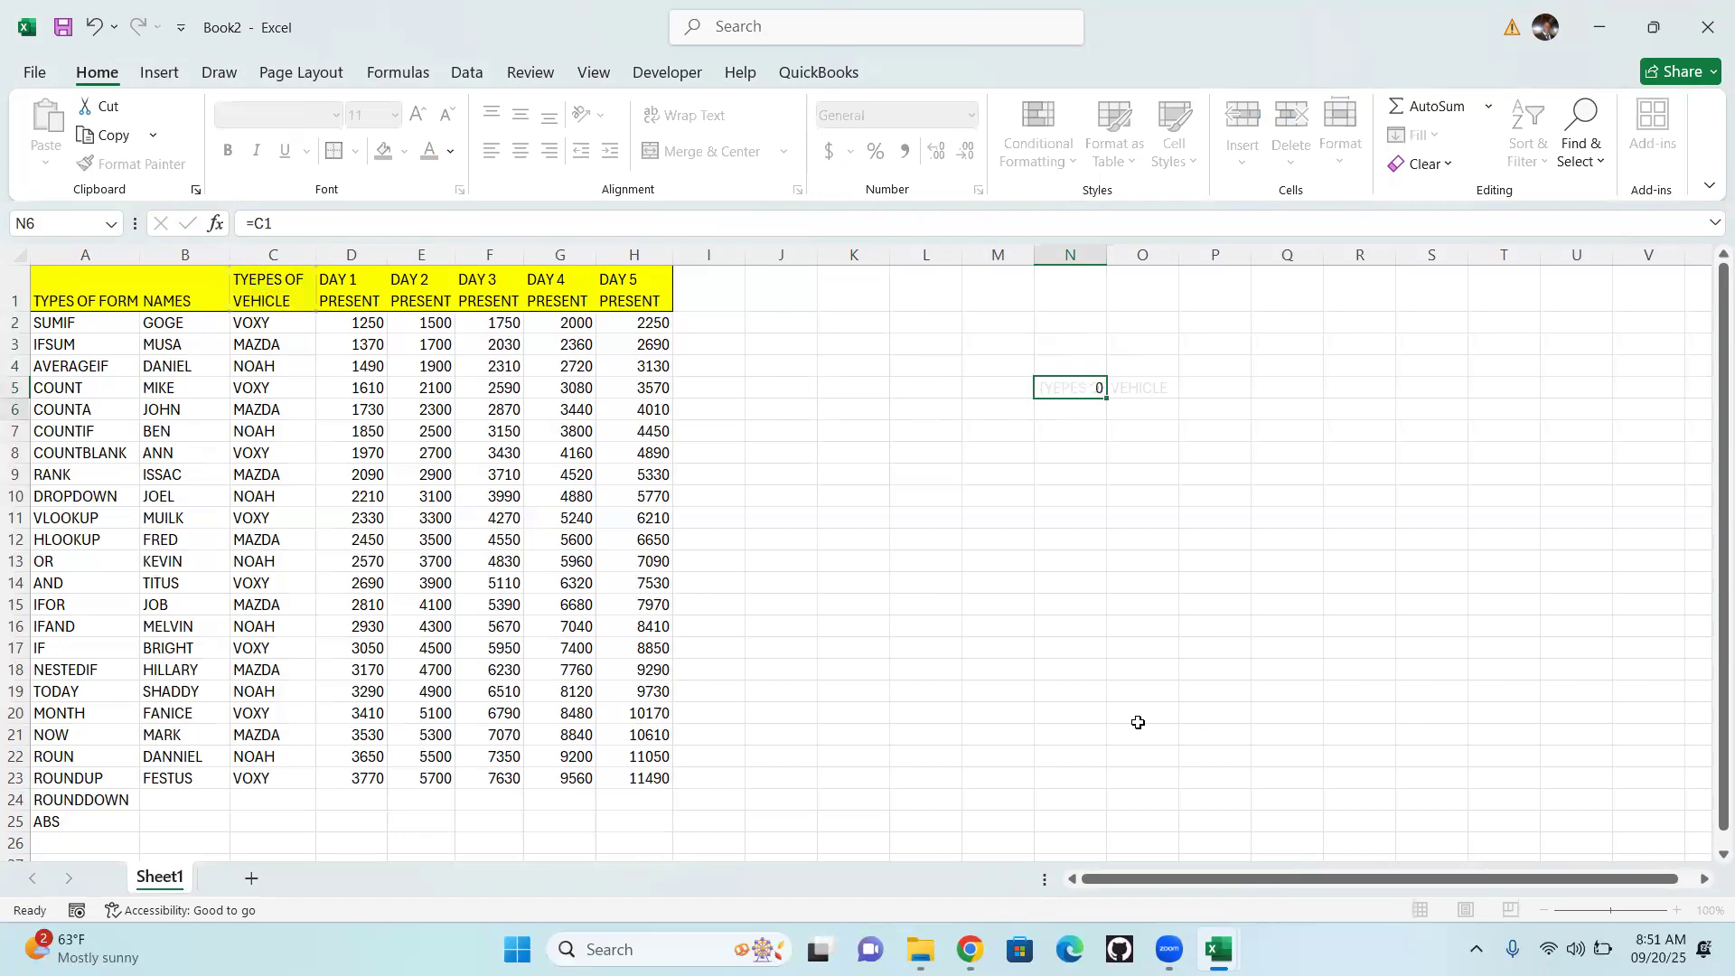
pyautogui.moveTo(1107, 255); pyautogui.dragTo(1183, 254)
# Link cell O5 to the DAY 1 PRESENT header in D1 and widen column O to fit it
pyautogui.click(1226, 385)
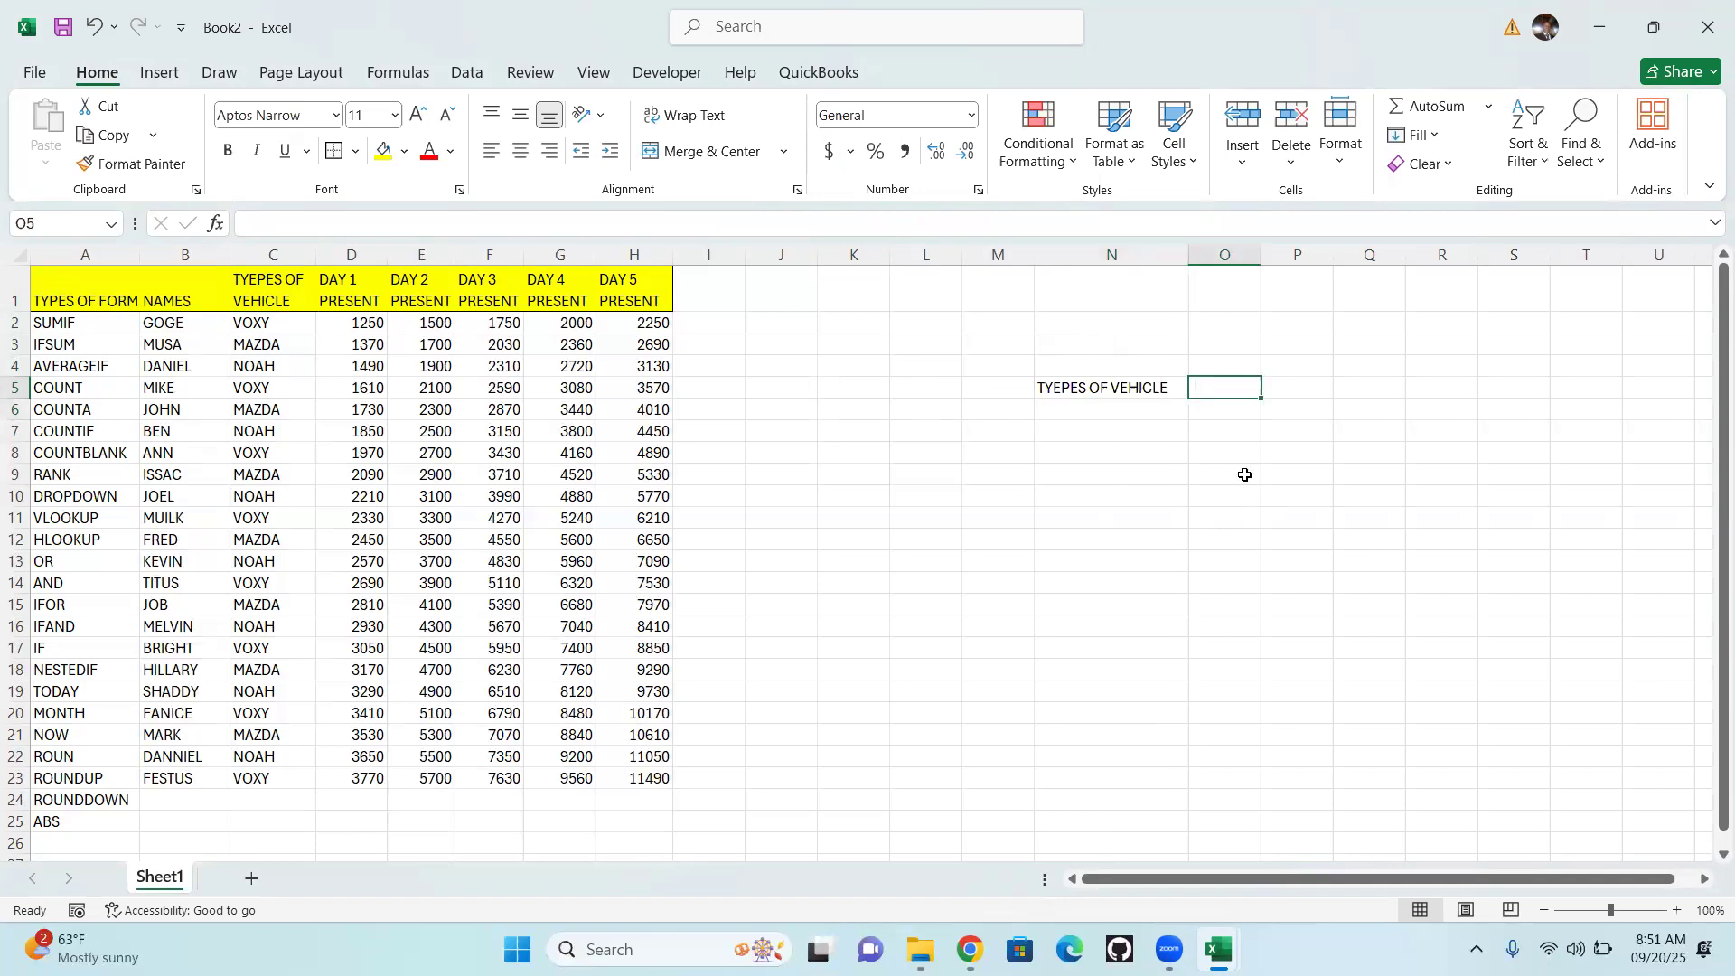
pyautogui.write('0')
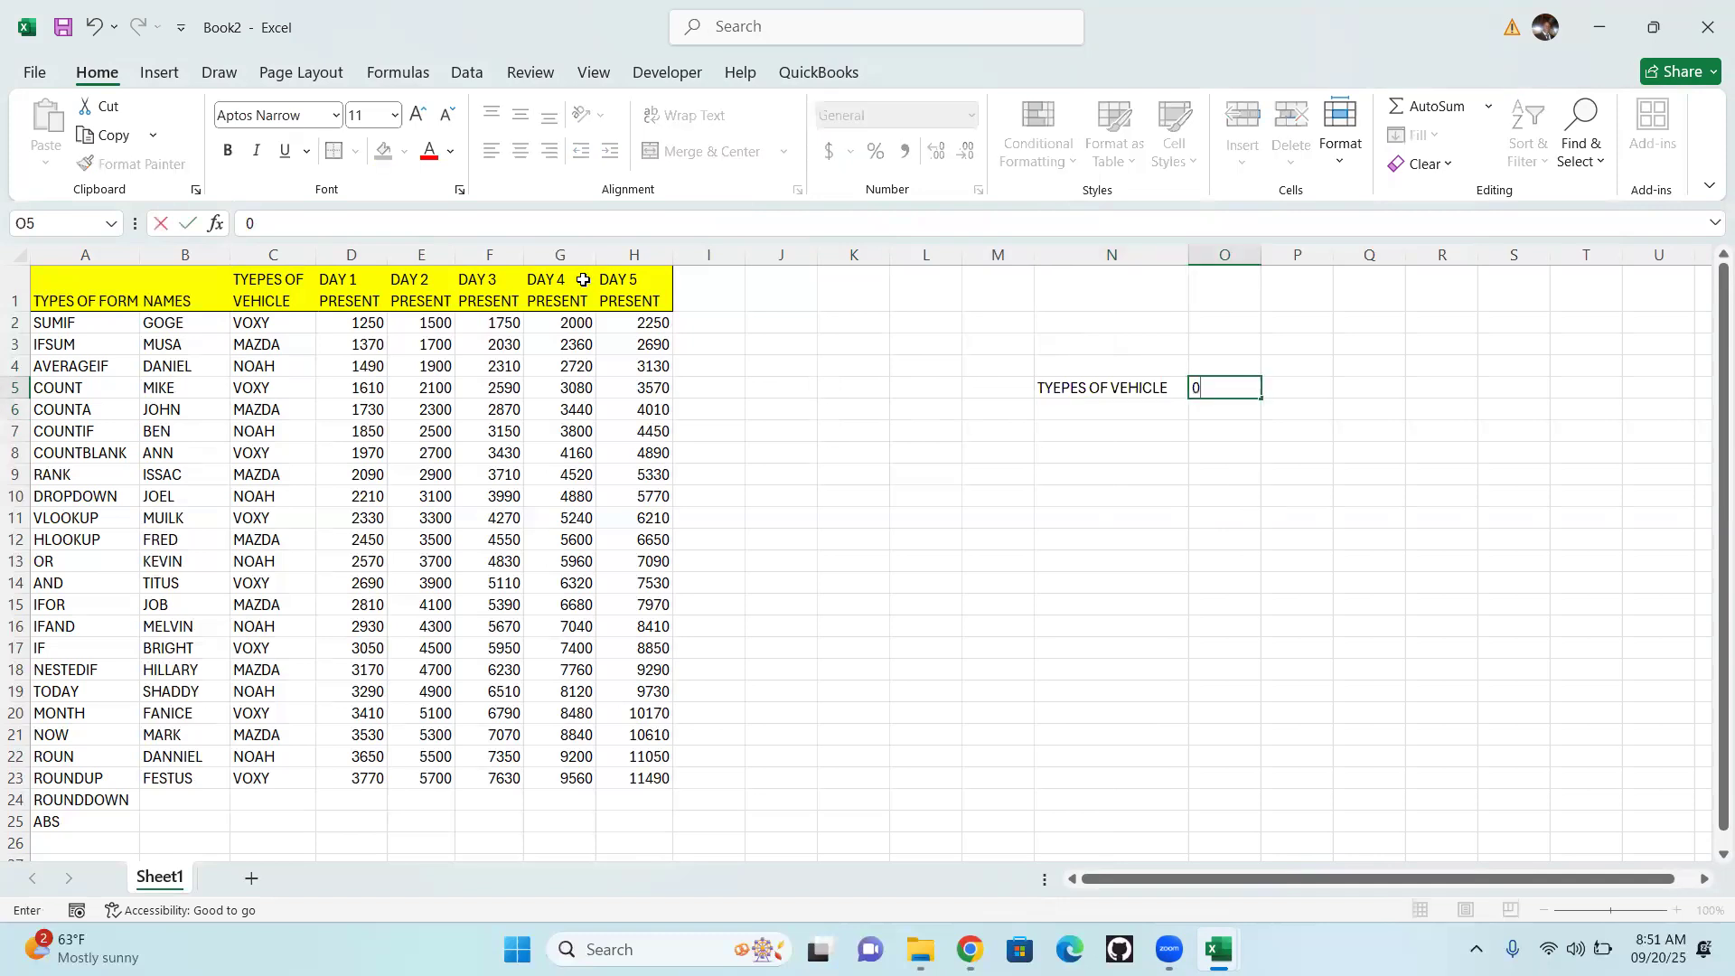
pyautogui.press('BackSpace')
pyautogui.write('=')
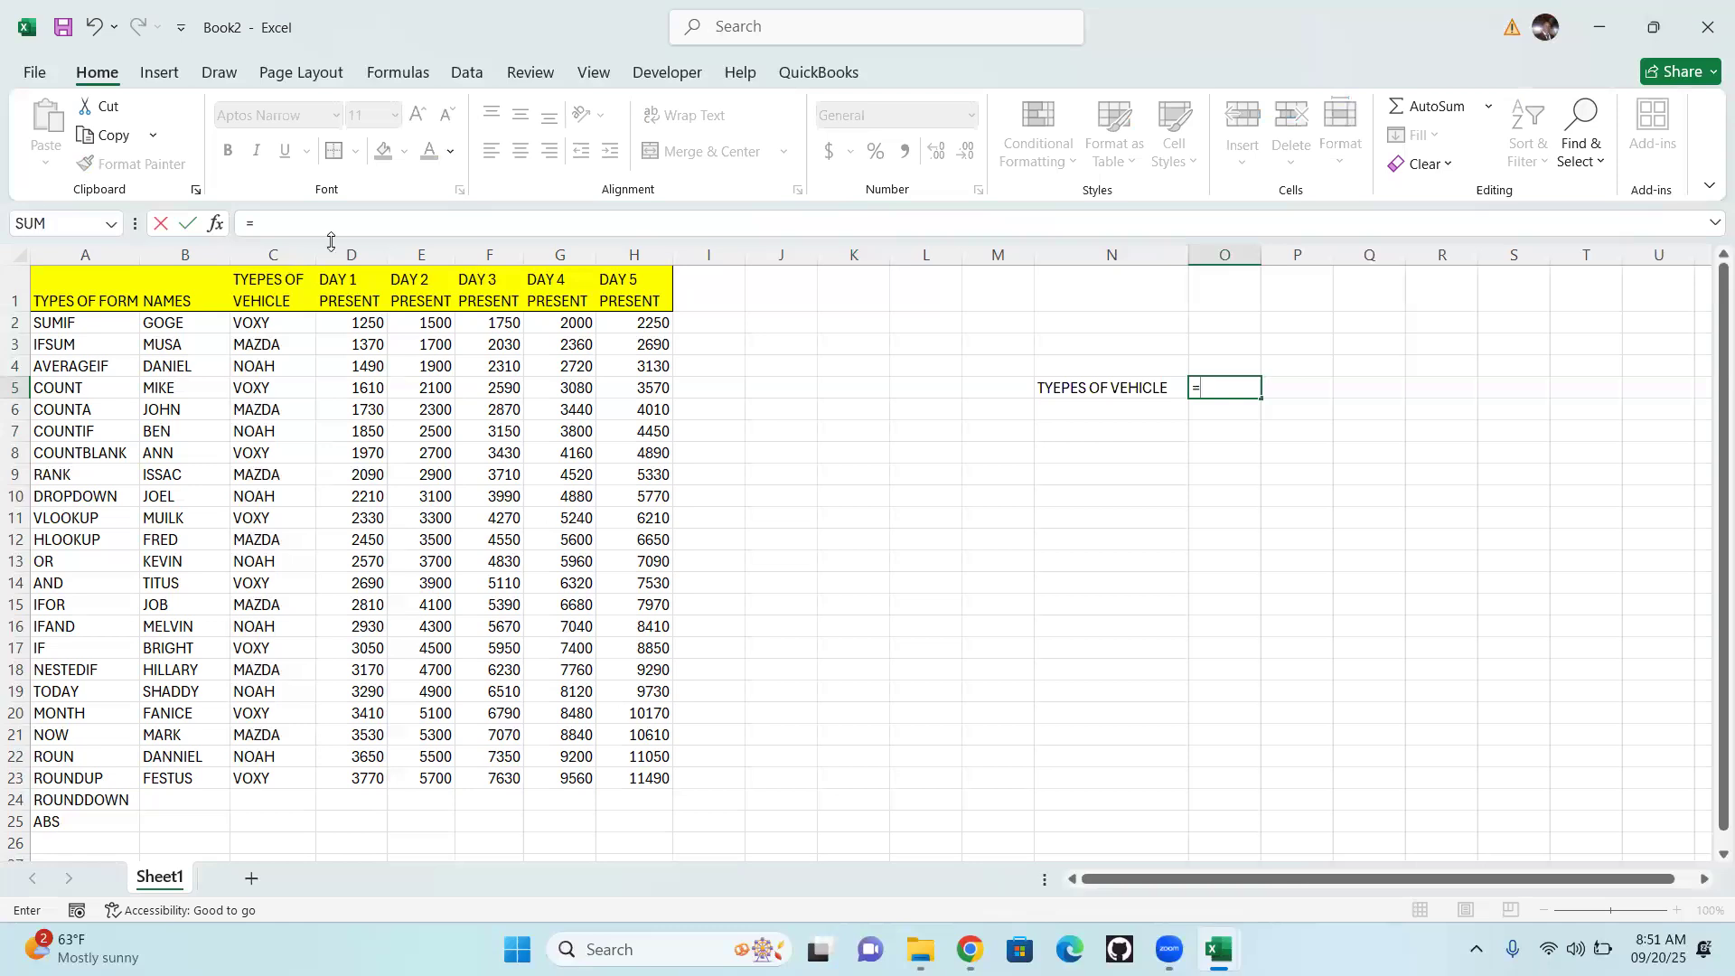
pyautogui.click(343, 292)
pyautogui.press('Return')
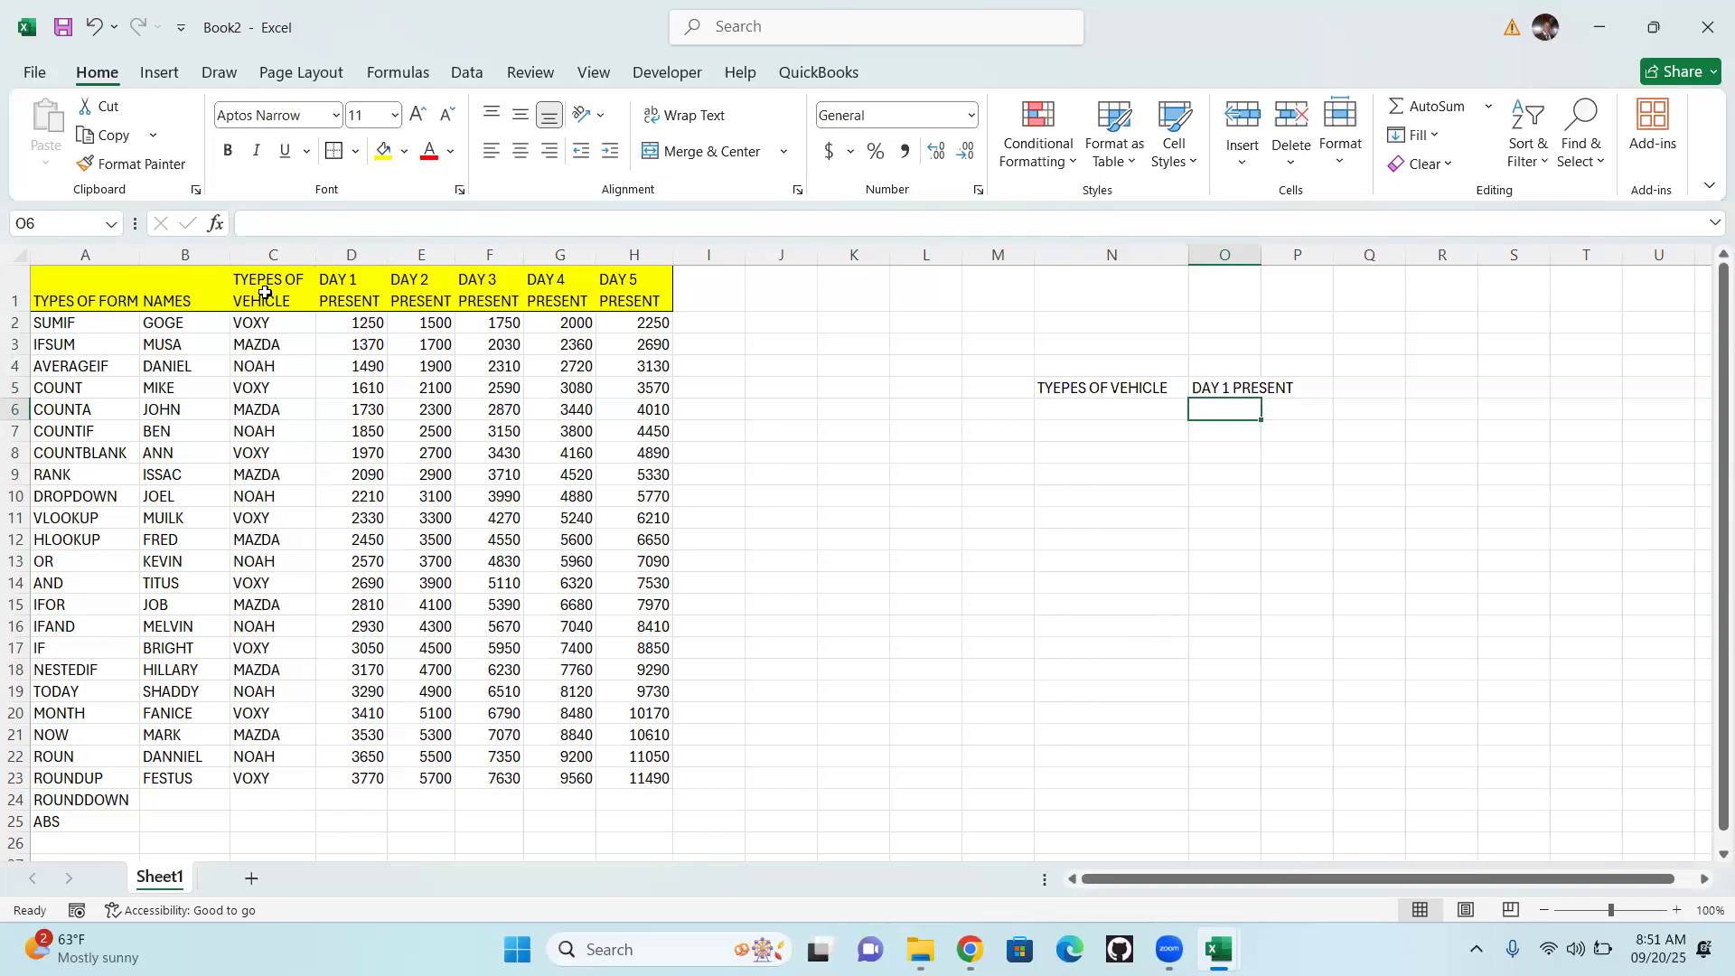
pyautogui.moveTo(1262, 255); pyautogui.dragTo(1317, 276)
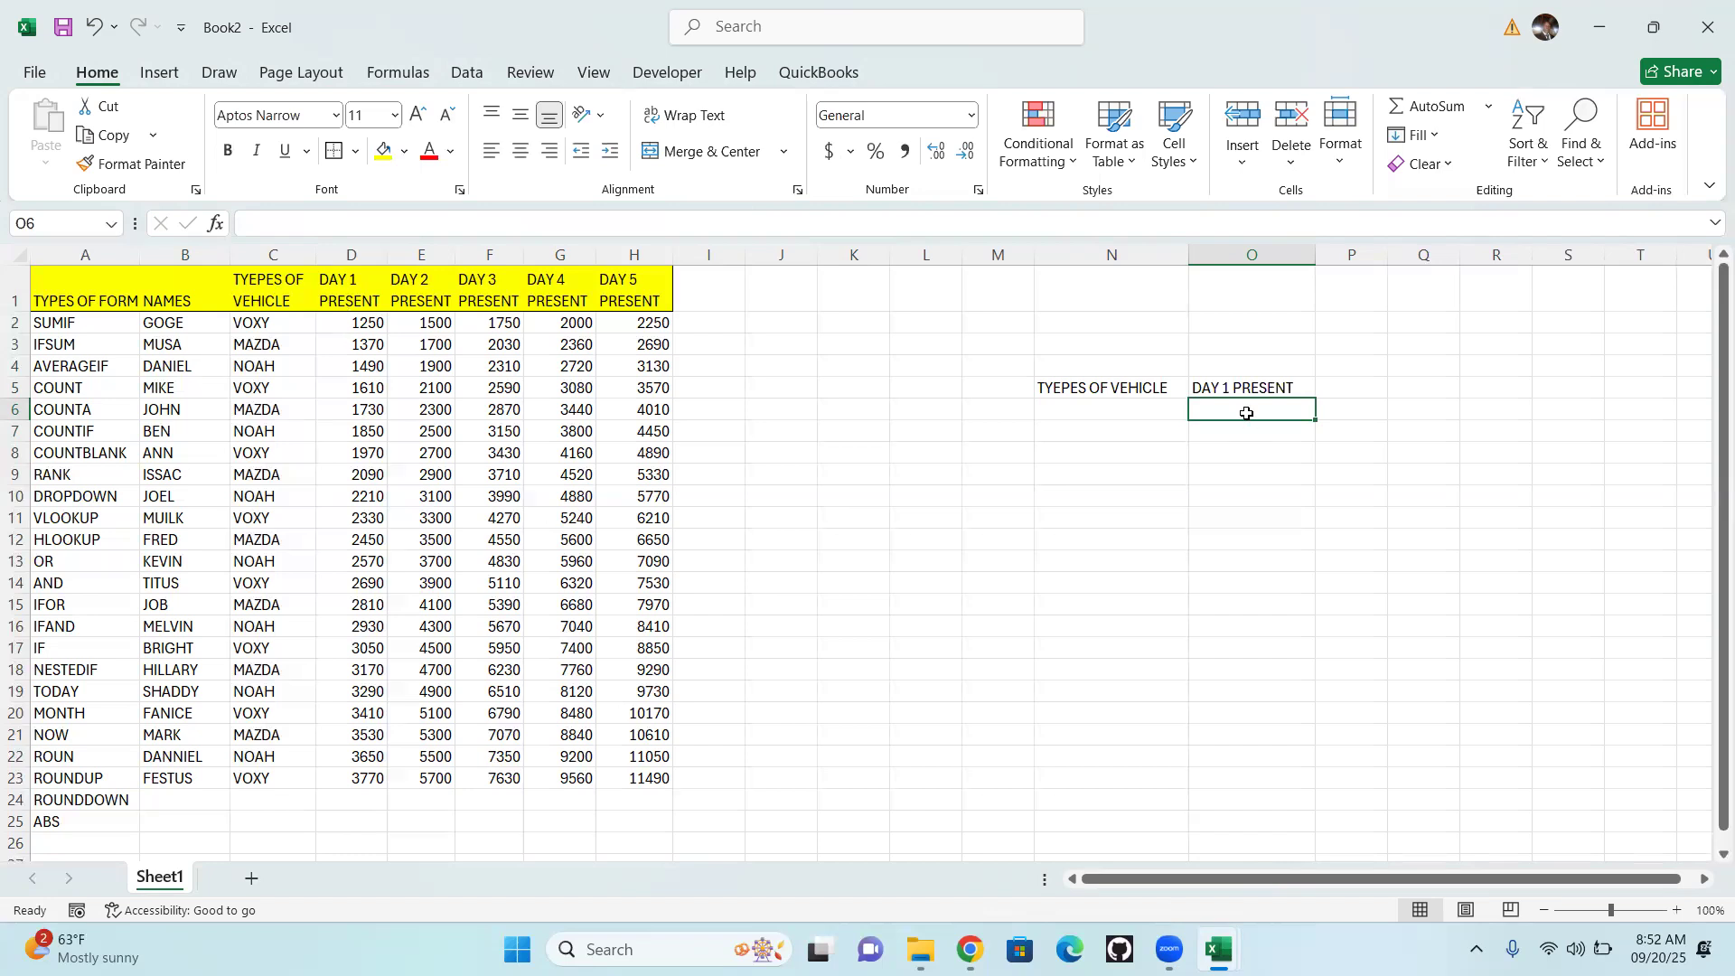
# Enter the formula =SUMIF(C2:C23,N6,D2:D23) in cell O6 to total the day 1 values by vehicle type
pyautogui.write('=')
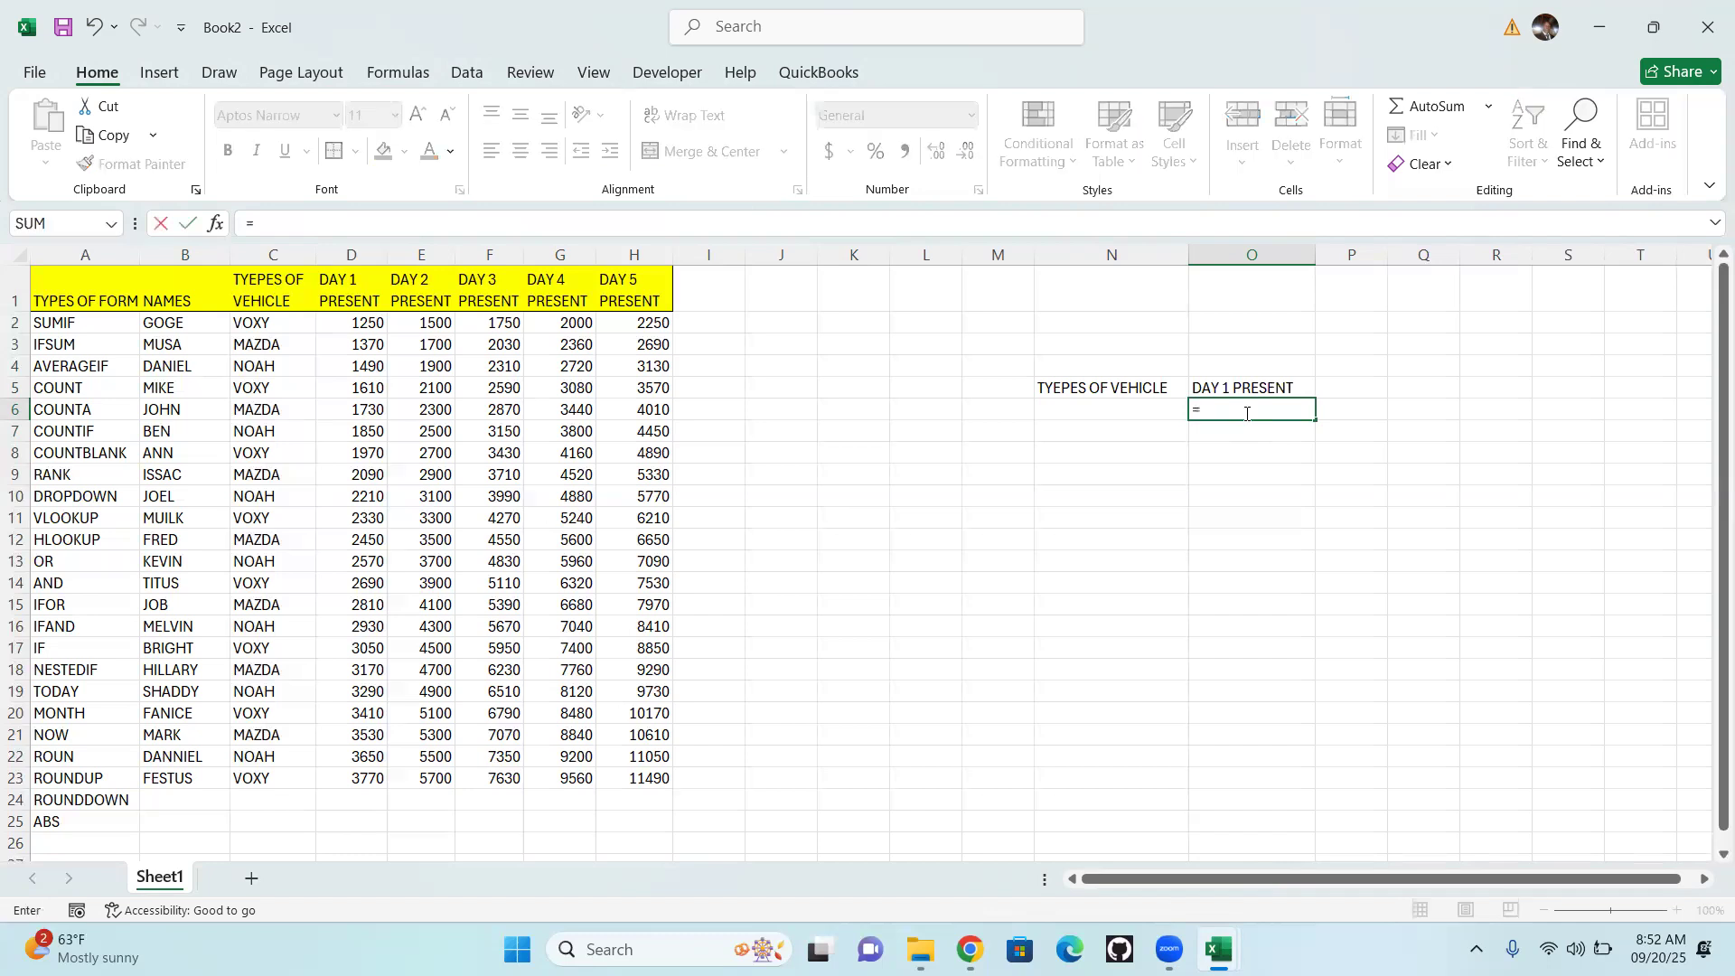
pyautogui.write('SUM')
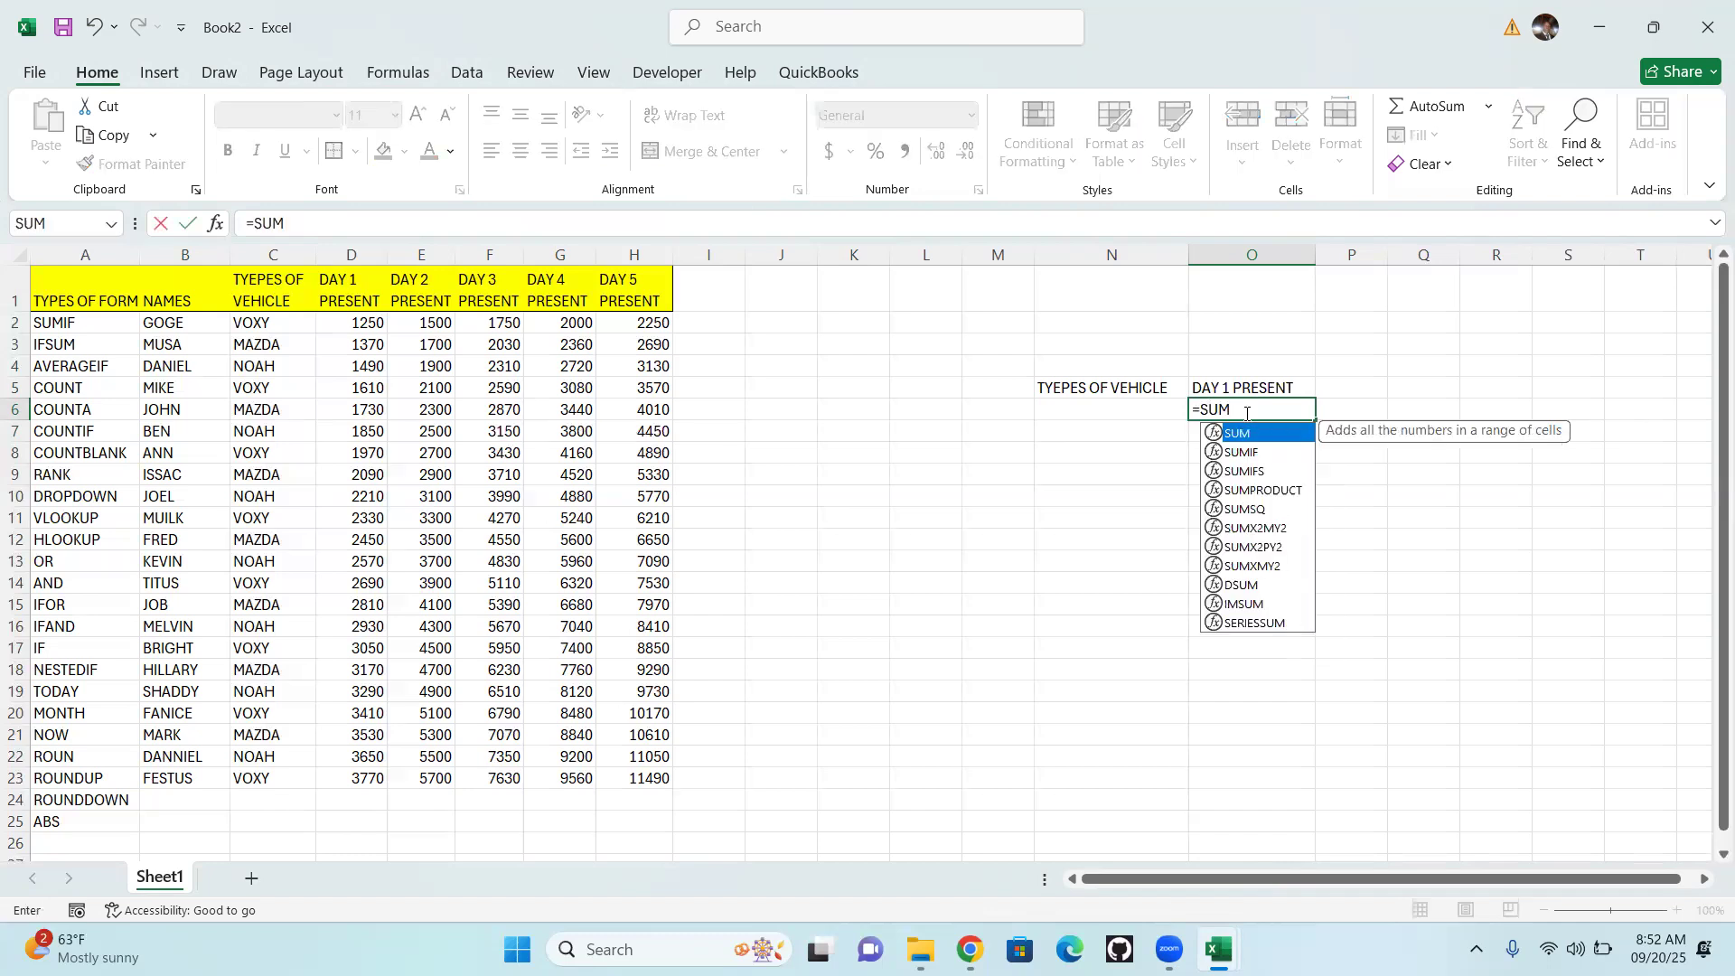
pyautogui.doubleClick(1245, 455)
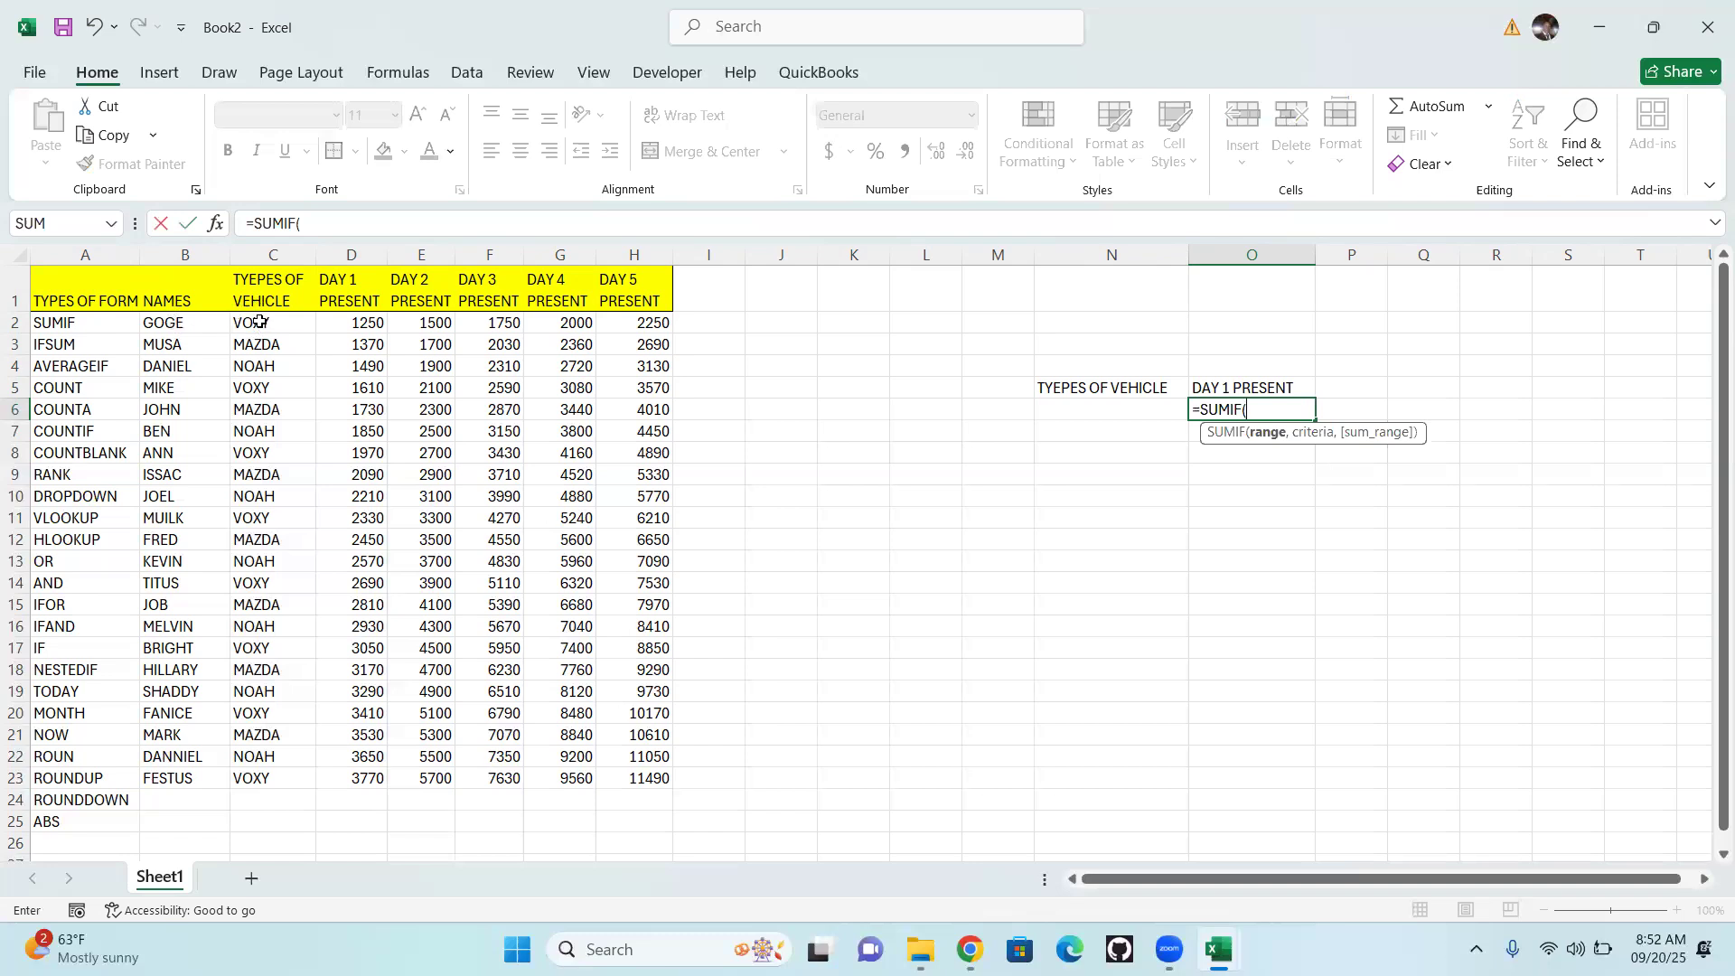
pyautogui.moveTo(262, 322); pyautogui.dragTo(290, 777)
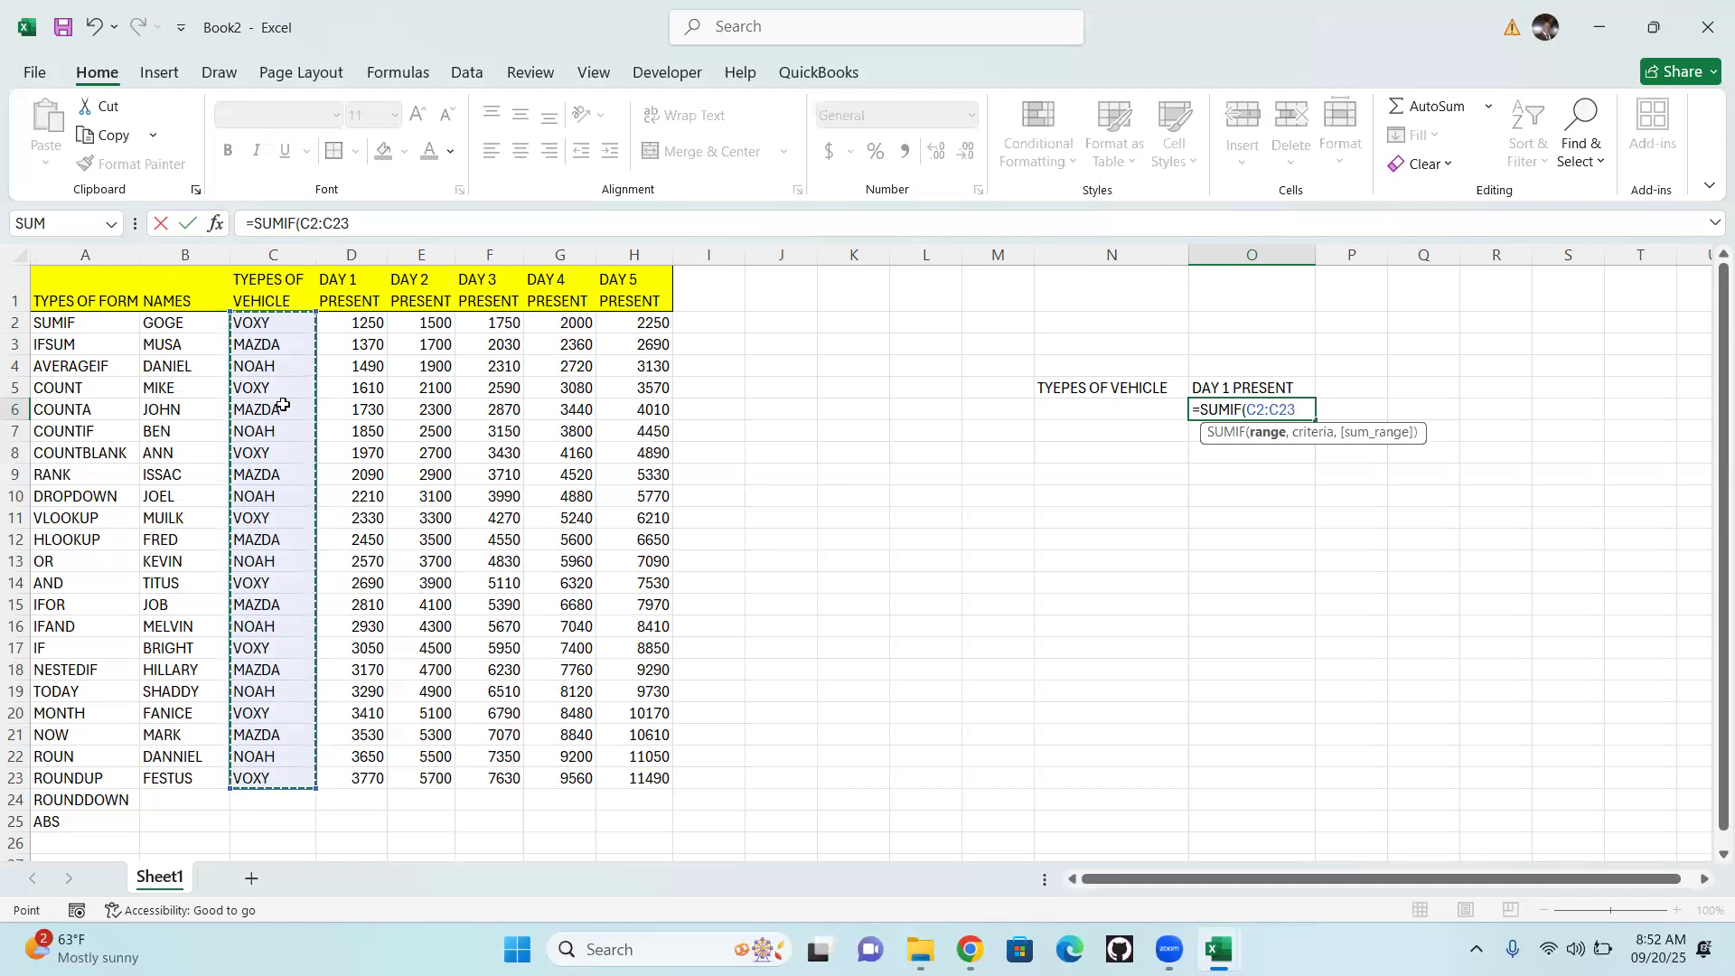
pyautogui.write(',')
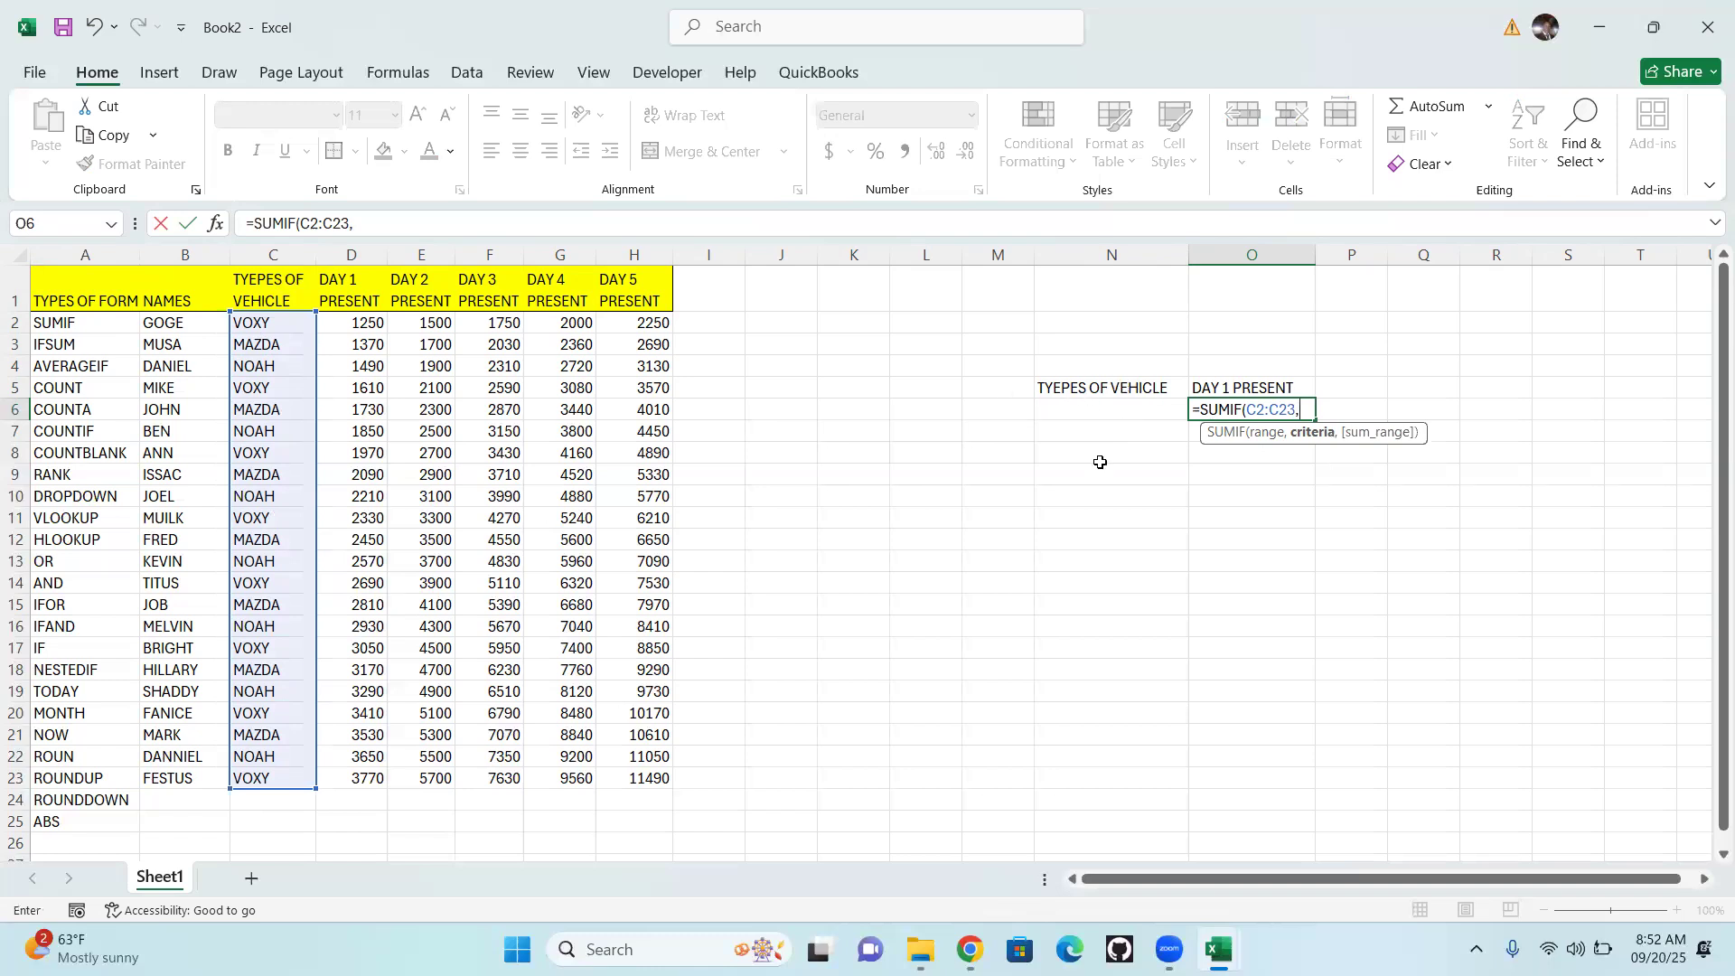
pyautogui.click(1095, 408)
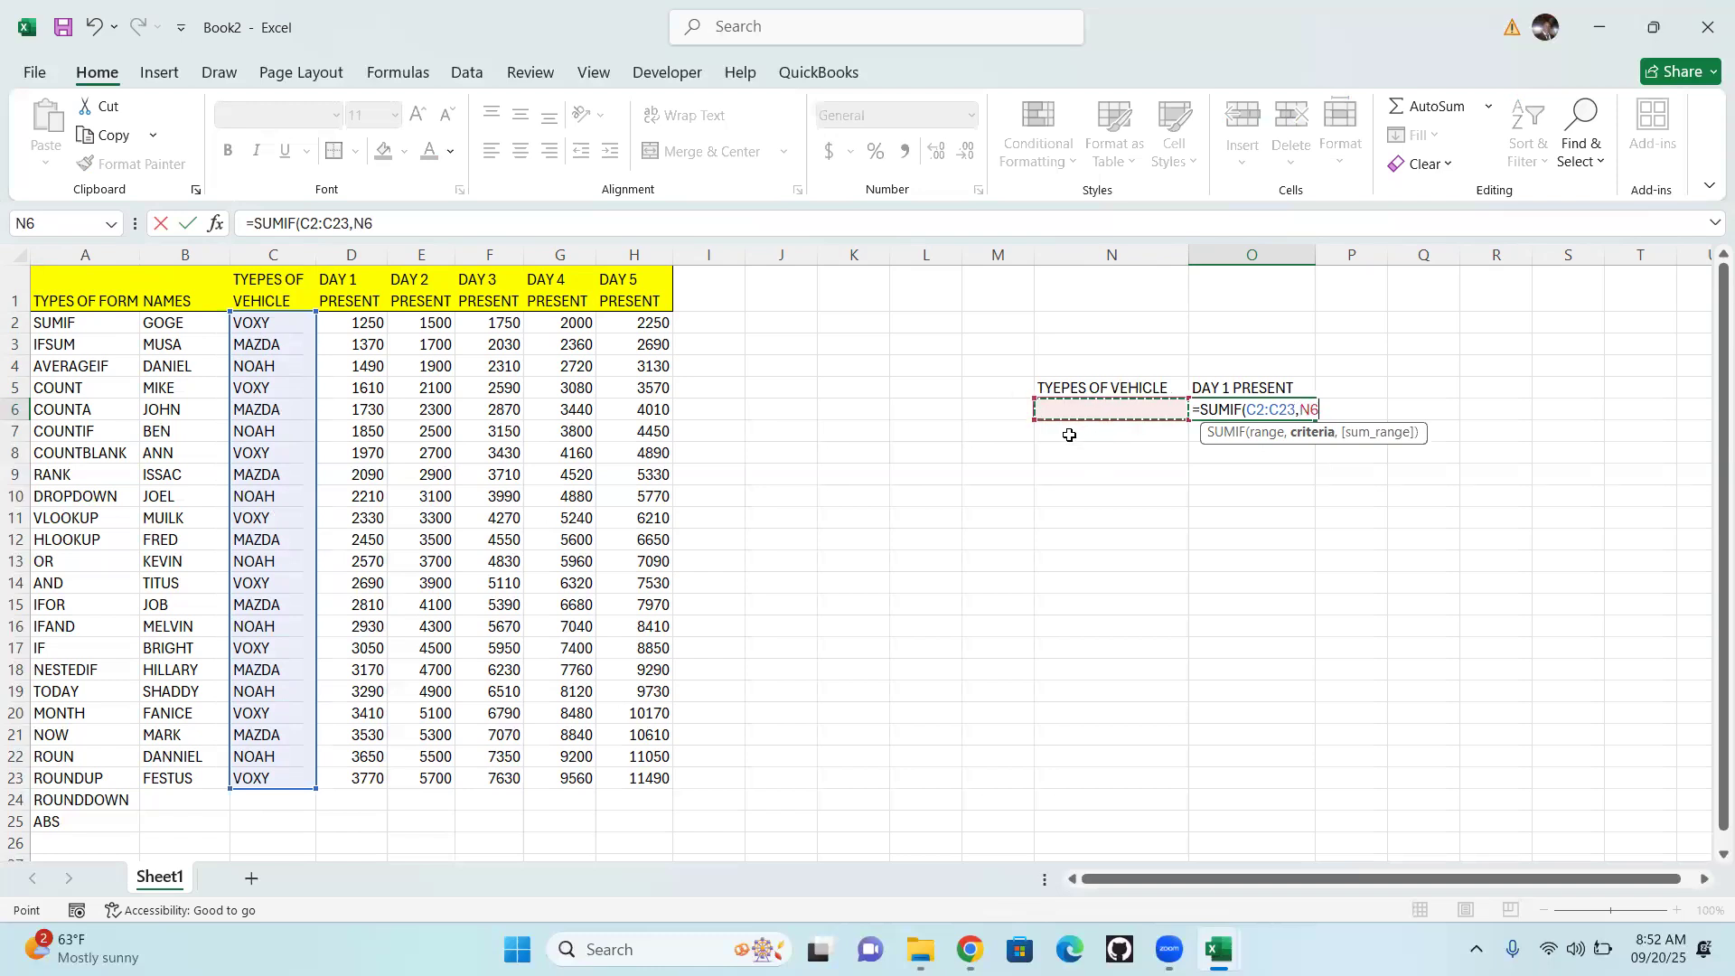
pyautogui.write(',')
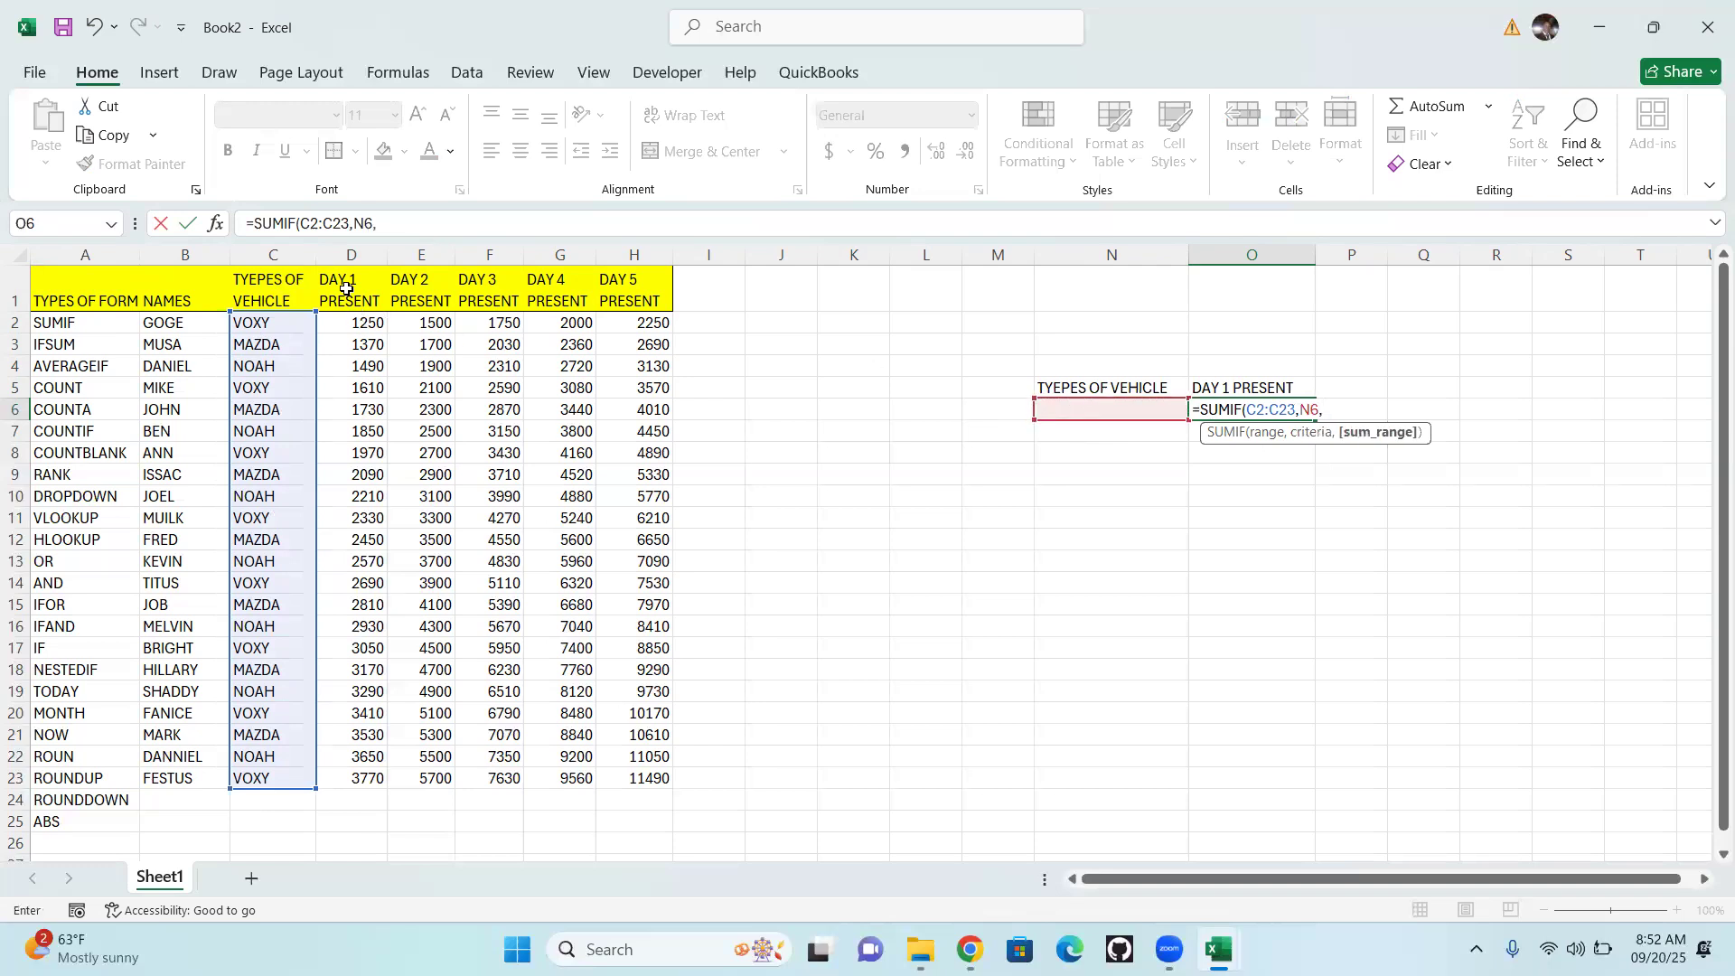
pyautogui.moveTo(359, 322); pyautogui.dragTo(353, 773)
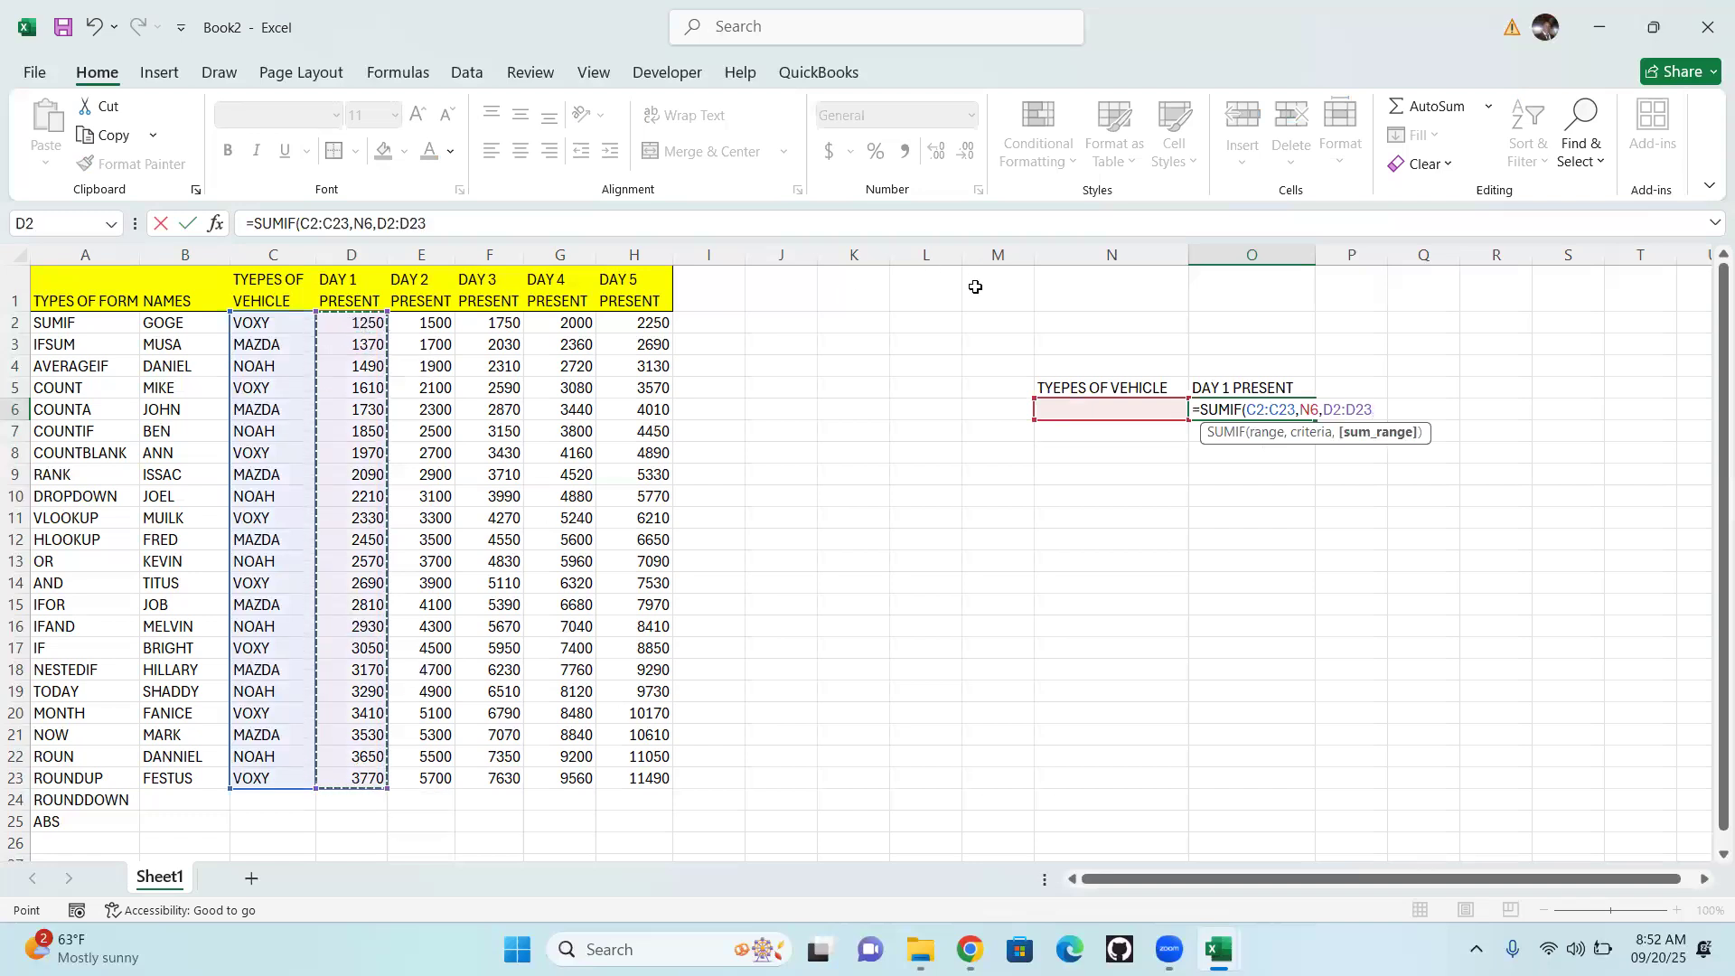
pyautogui.write('(')
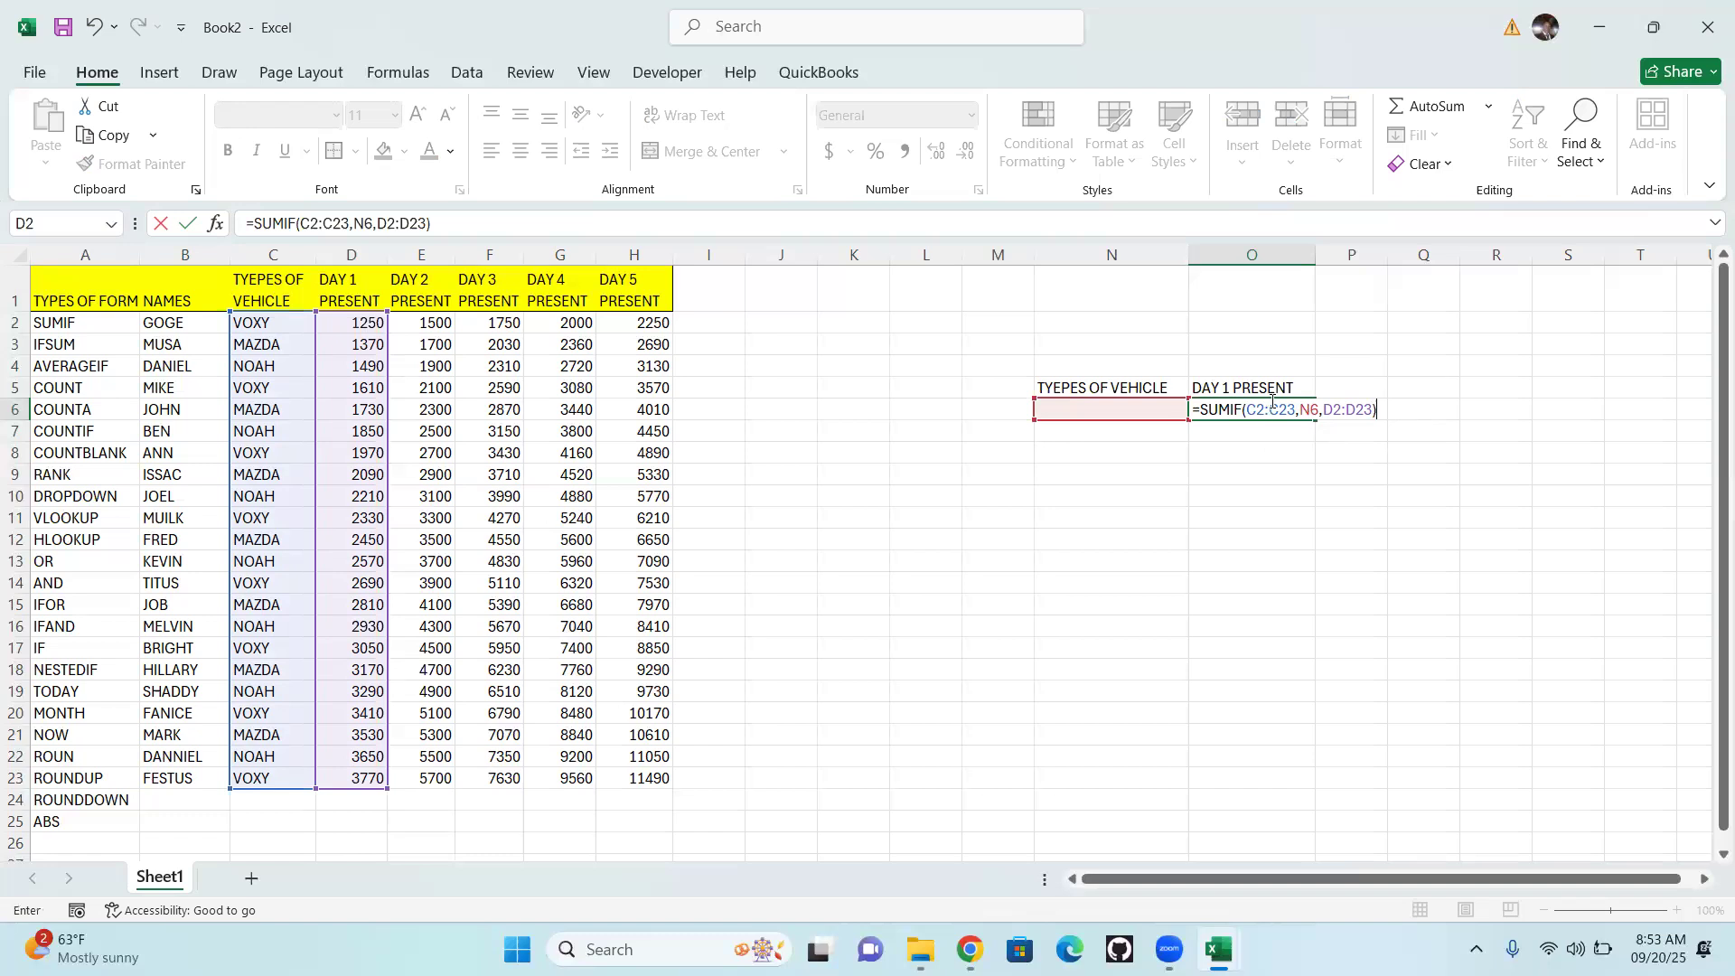
pyautogui.press('Return')
pyautogui.click(1276, 408)
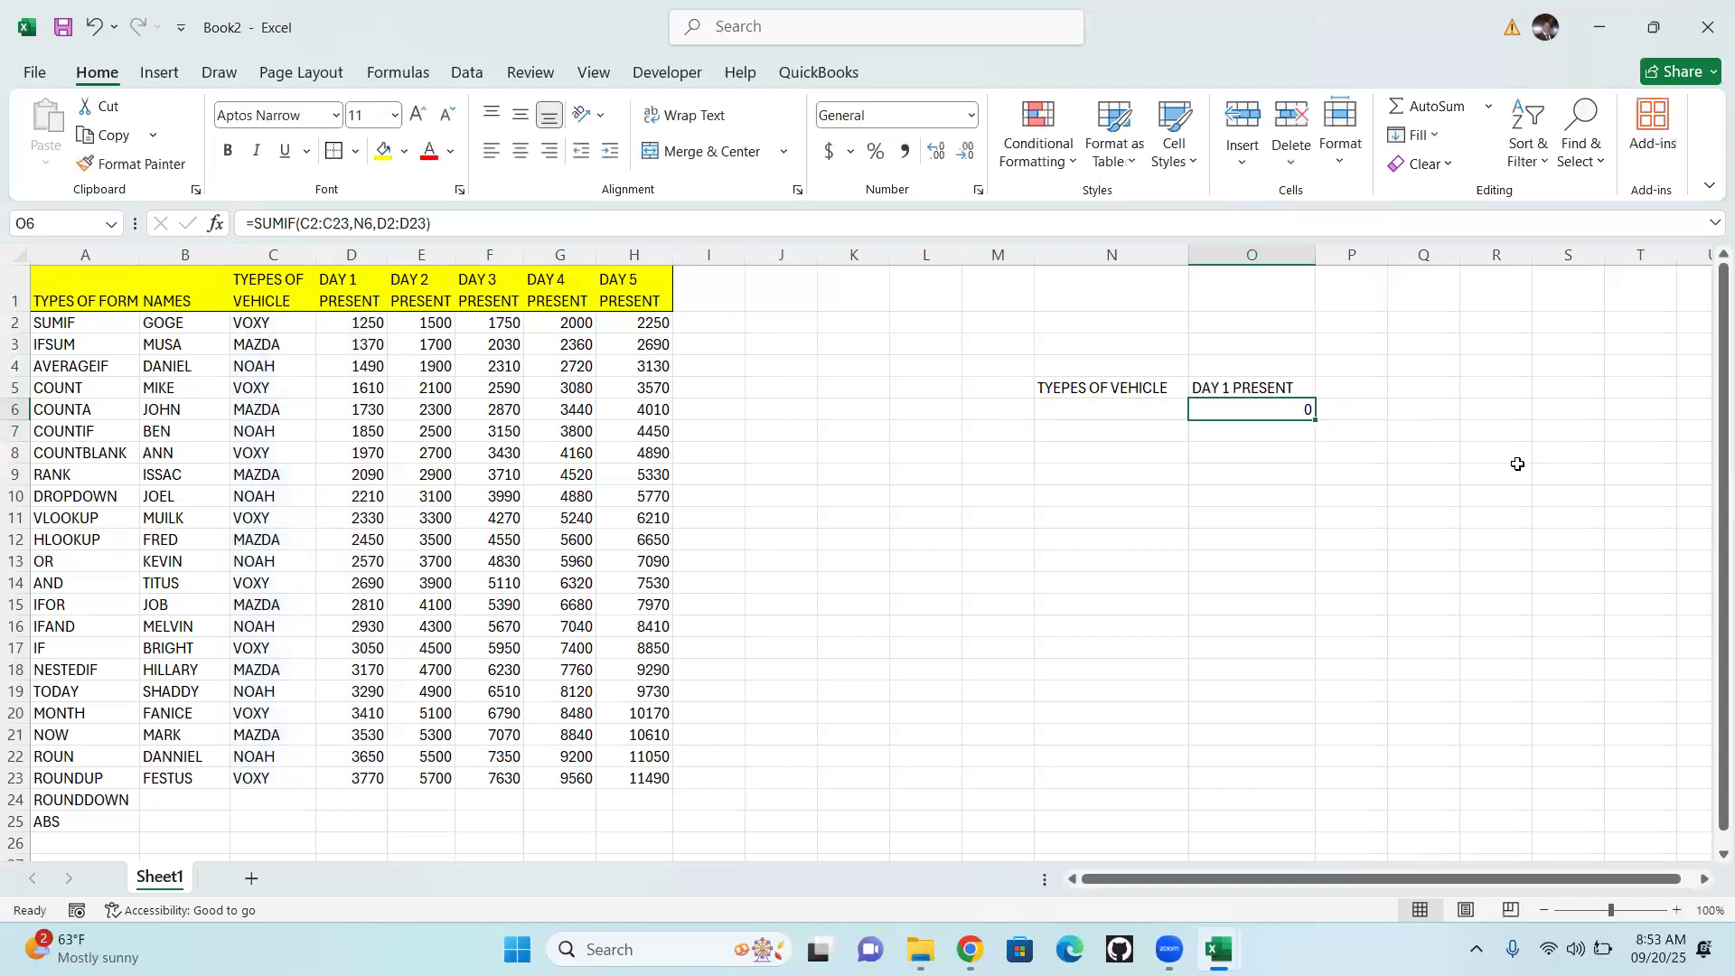
# Enter VOXY as the vehicle type criterion in cell N6
pyautogui.click(1102, 411)
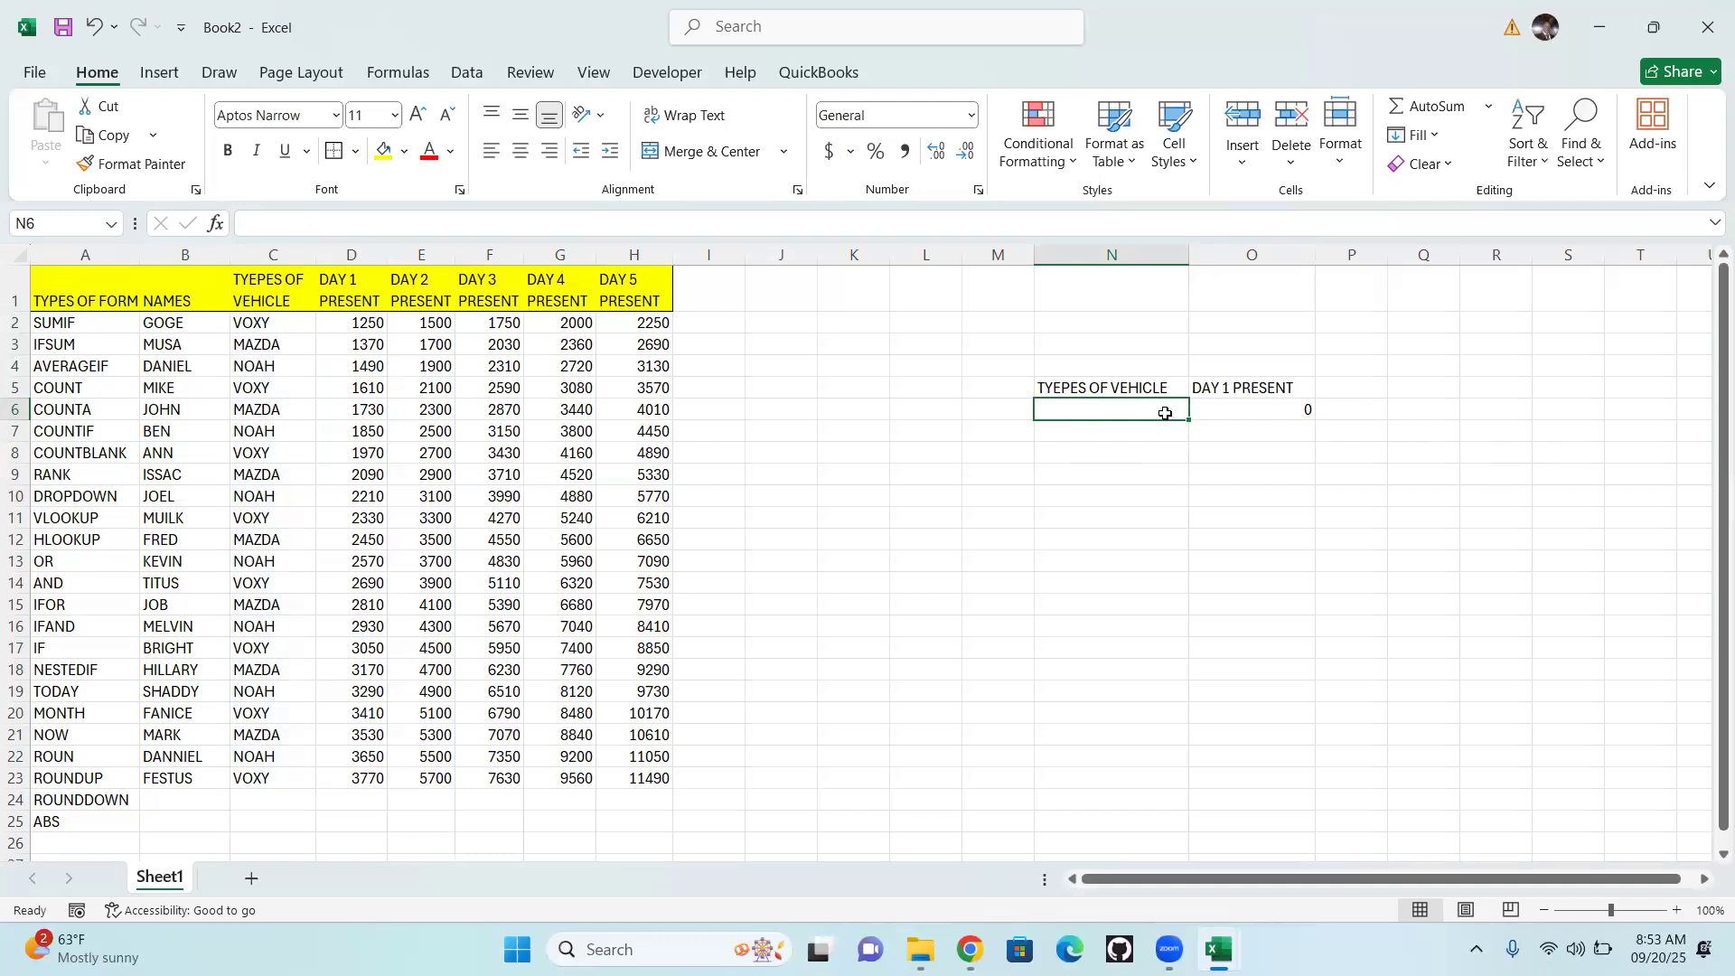
pyautogui.write('VOXY')
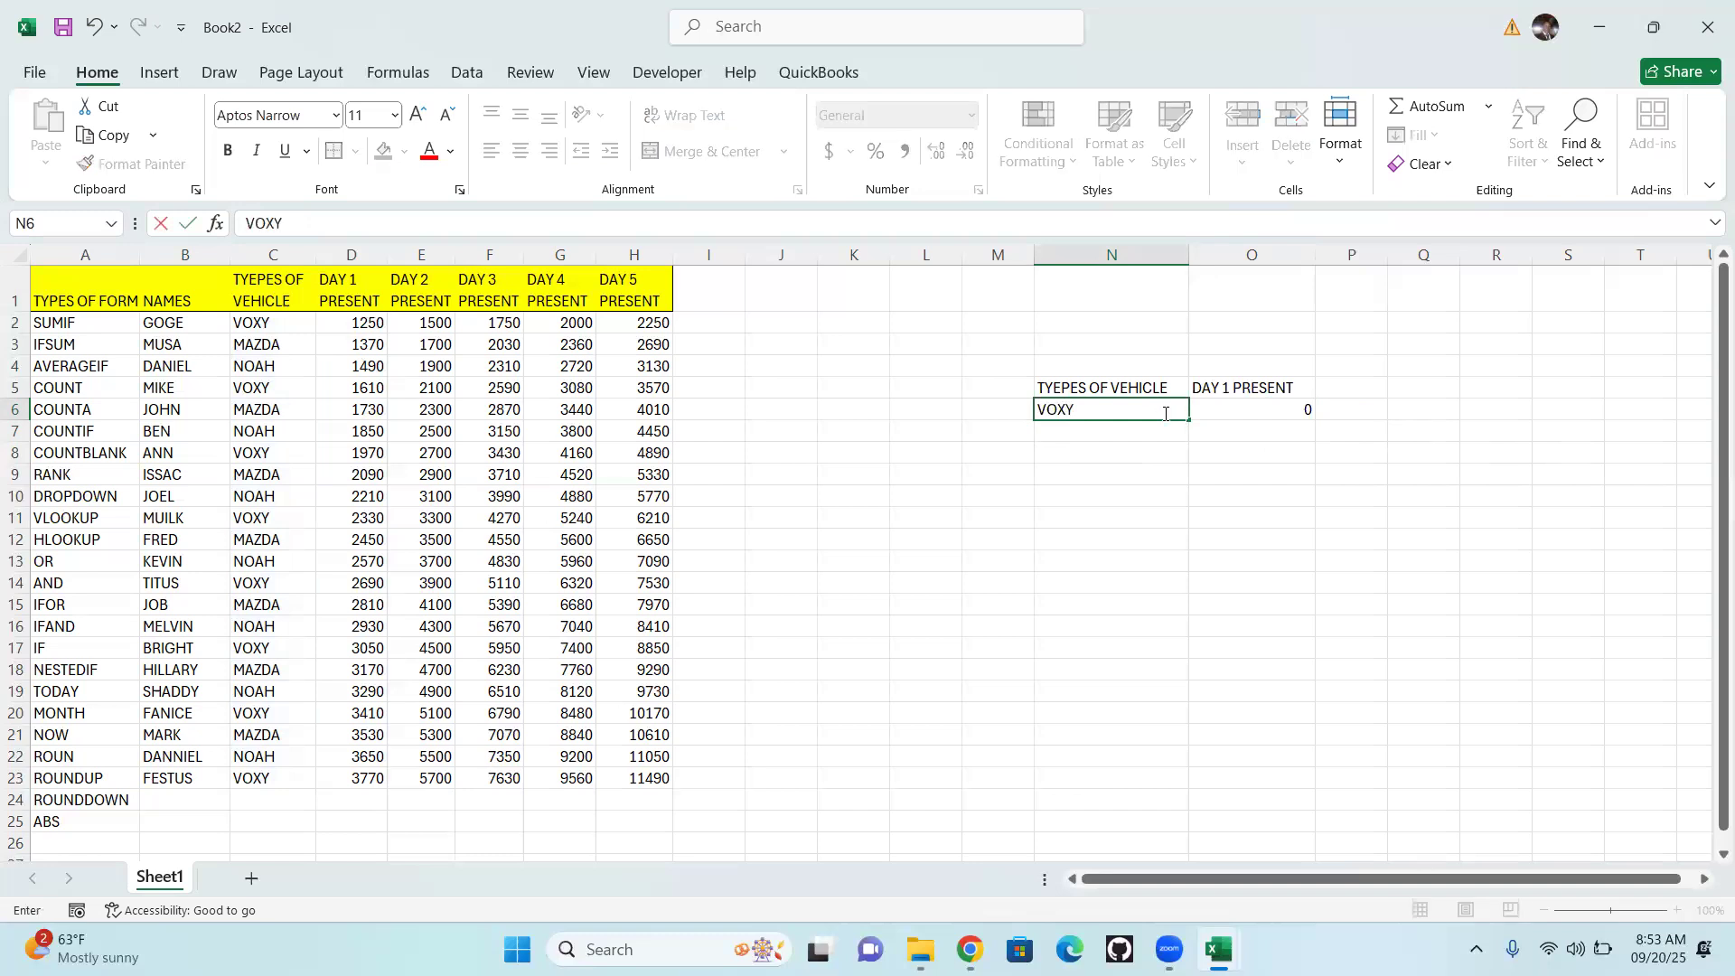
pyautogui.press('Return')
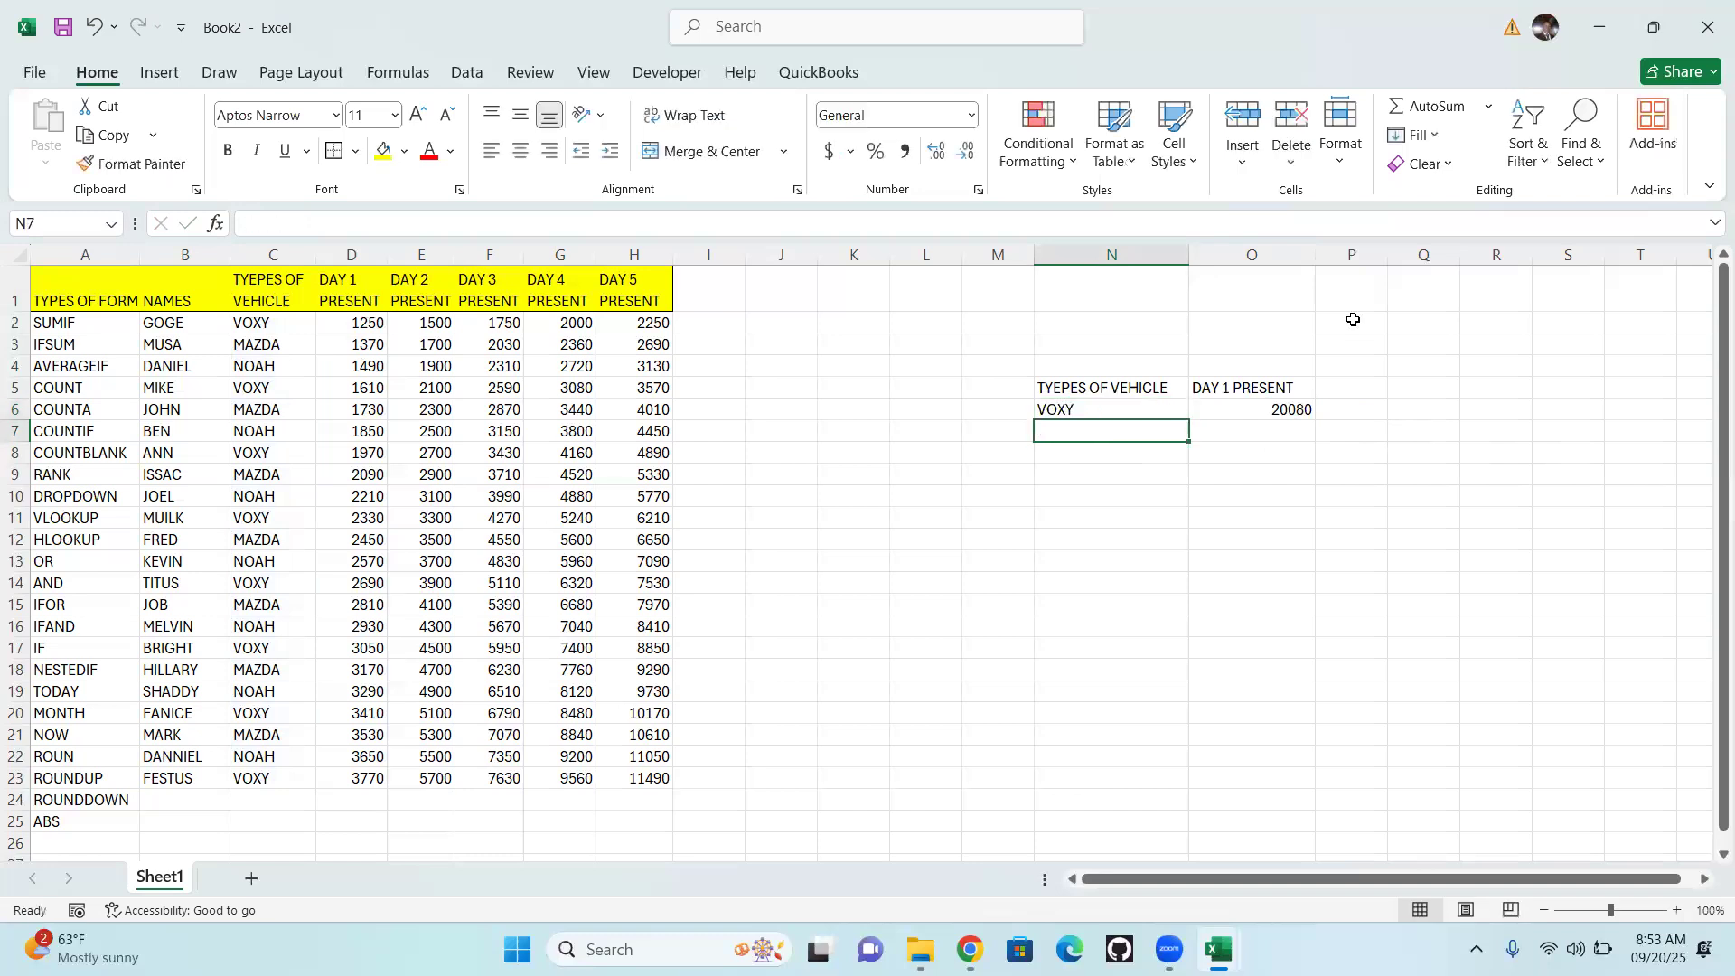
# Change the vehicle type criterion in cell N6 to NOAH
pyautogui.click(1117, 410)
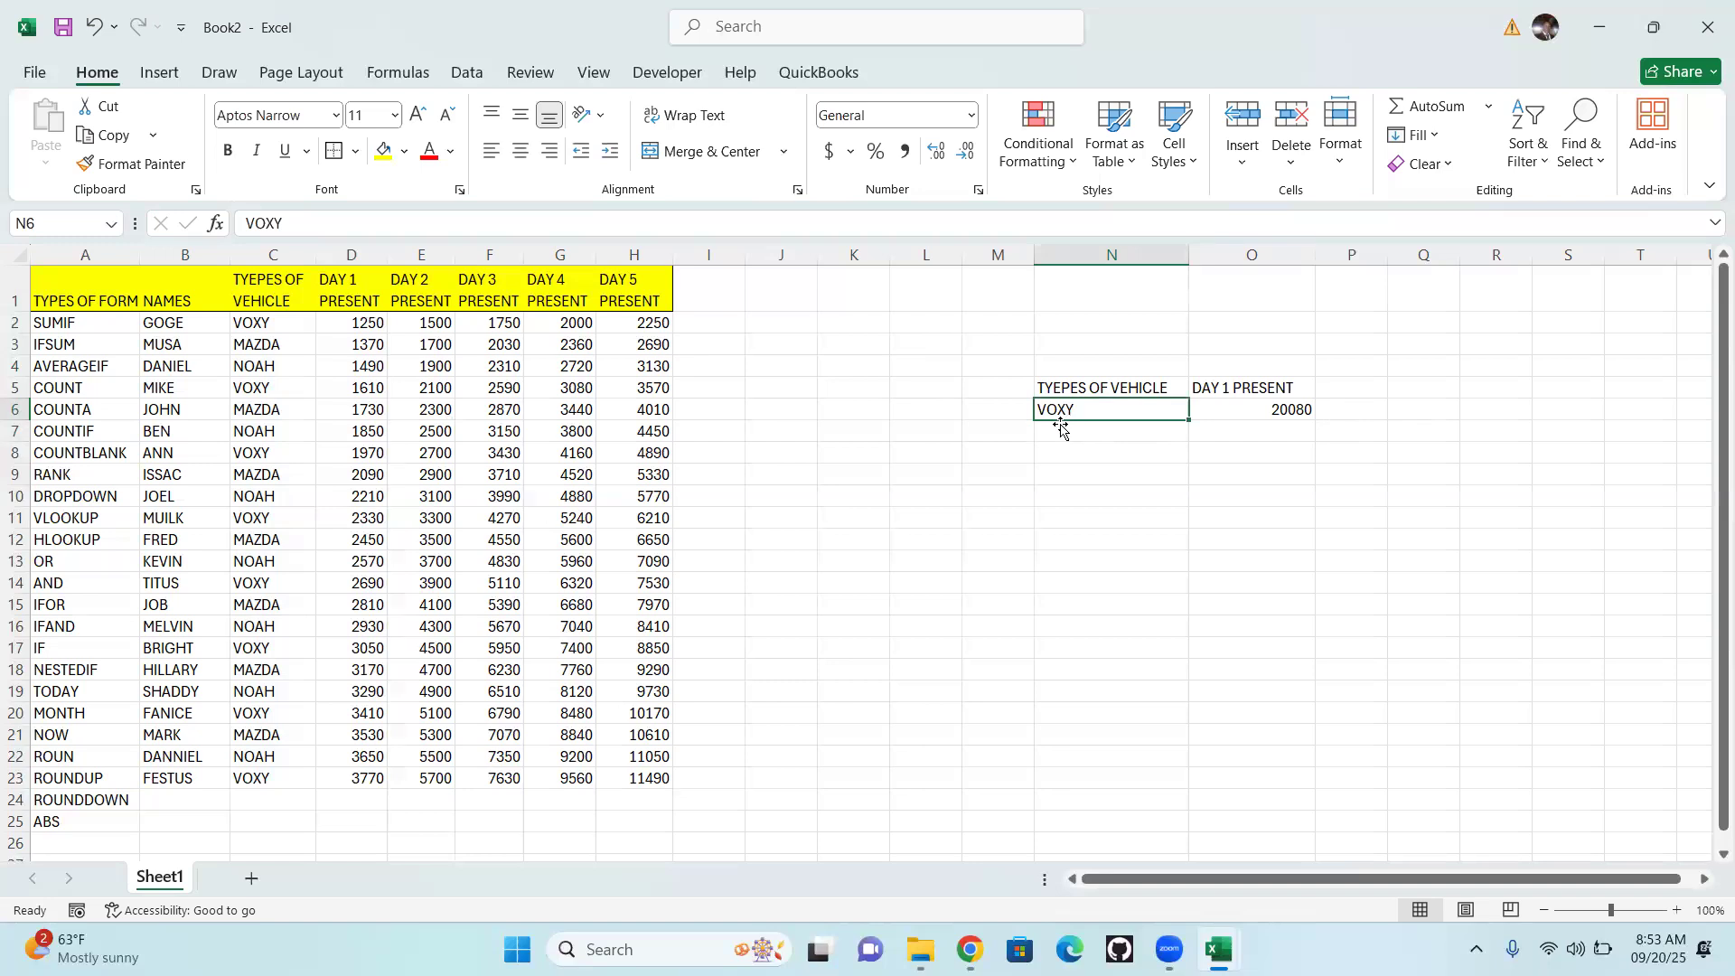
pyautogui.write('NOAH')
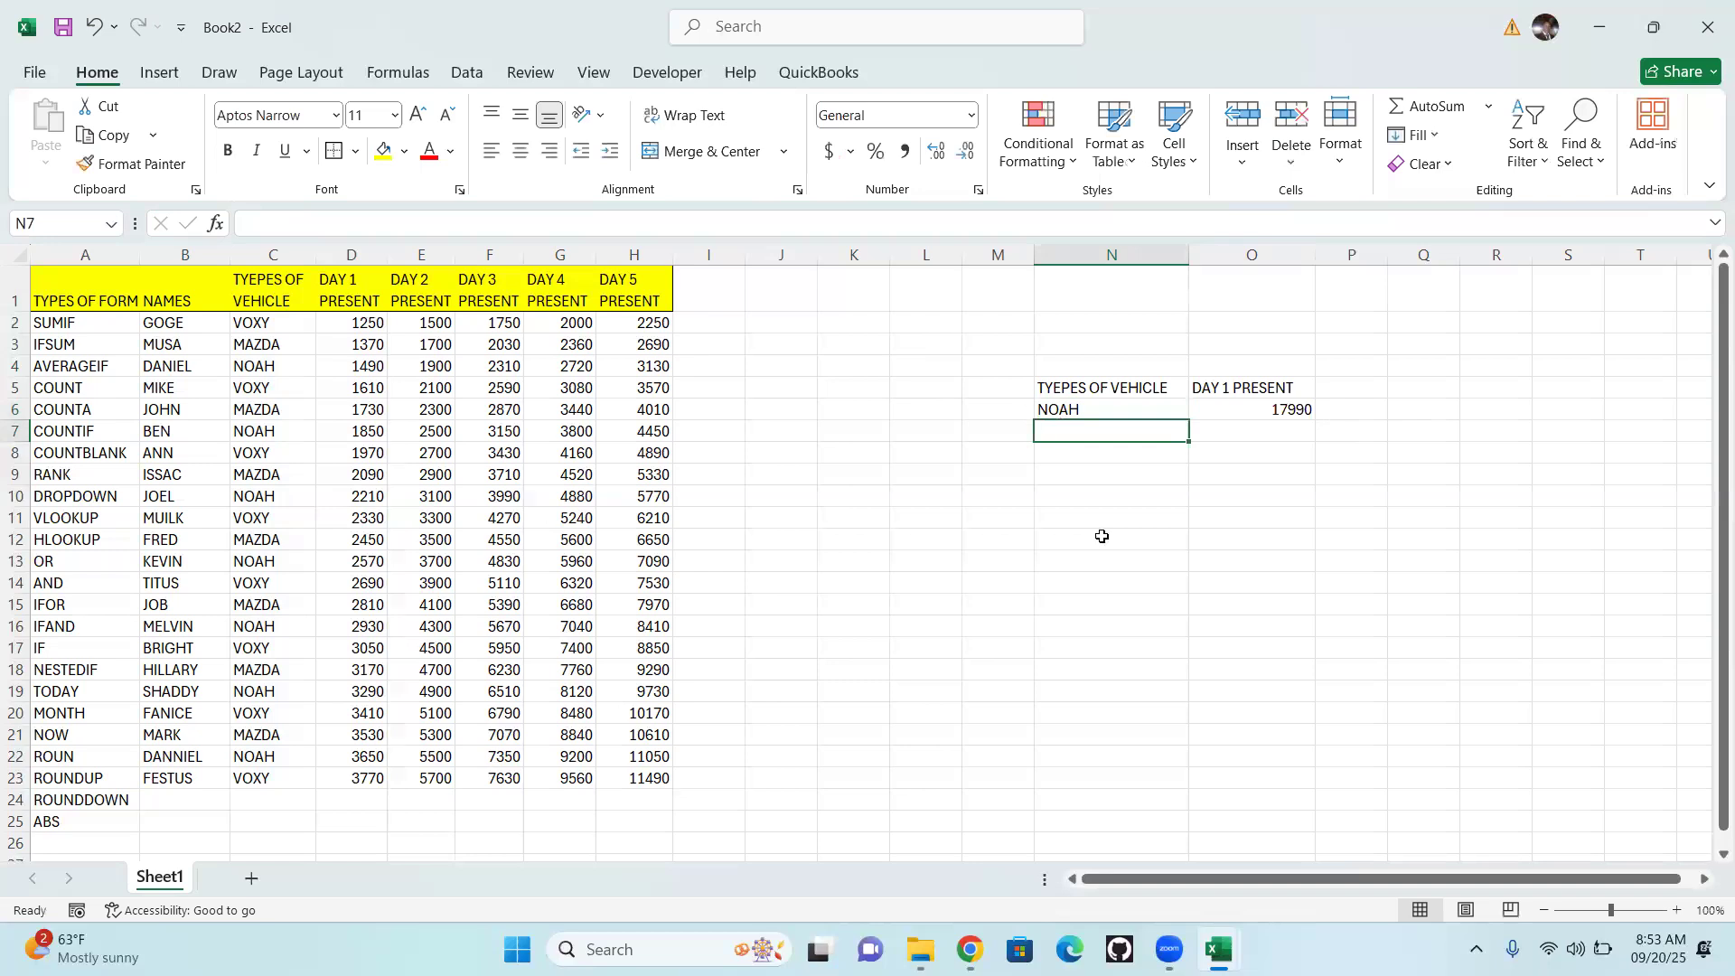
pyautogui.scroll(-2, 1167, 478)
pyautogui.scroll(2, 1142, 449)
# Review the range, criterion and sum range of the SUMIF formula in cell O6 and its criterion cell N6
pyautogui.press('Up')
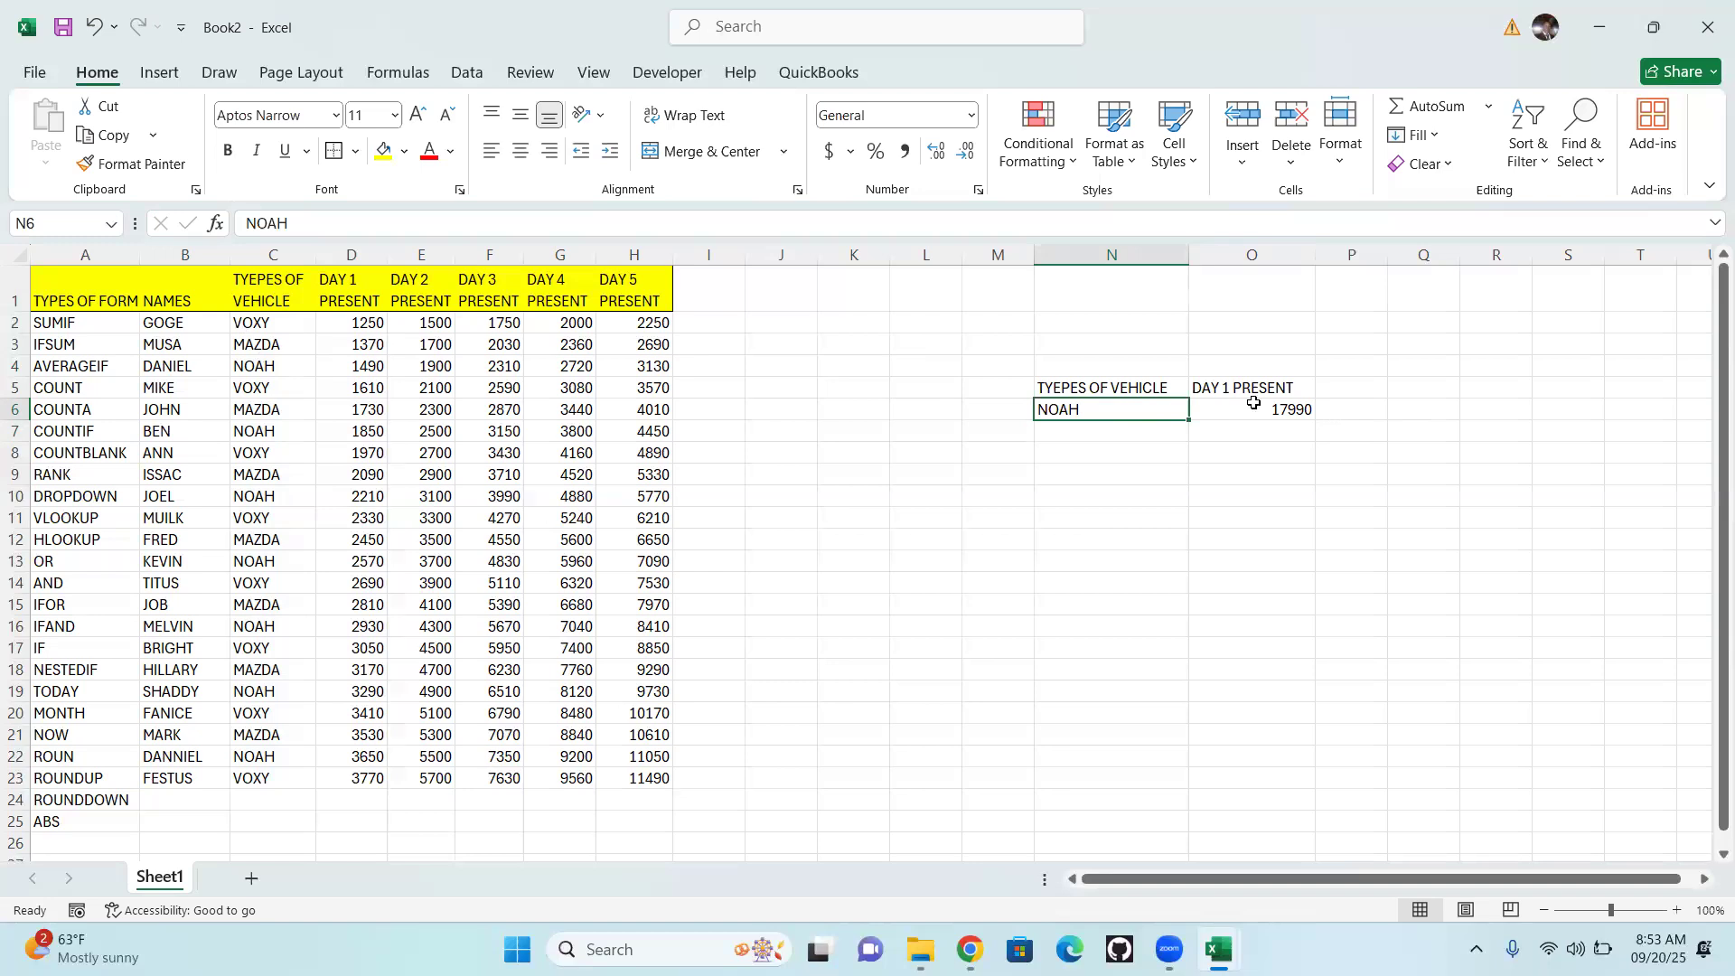
pyautogui.press('Right')
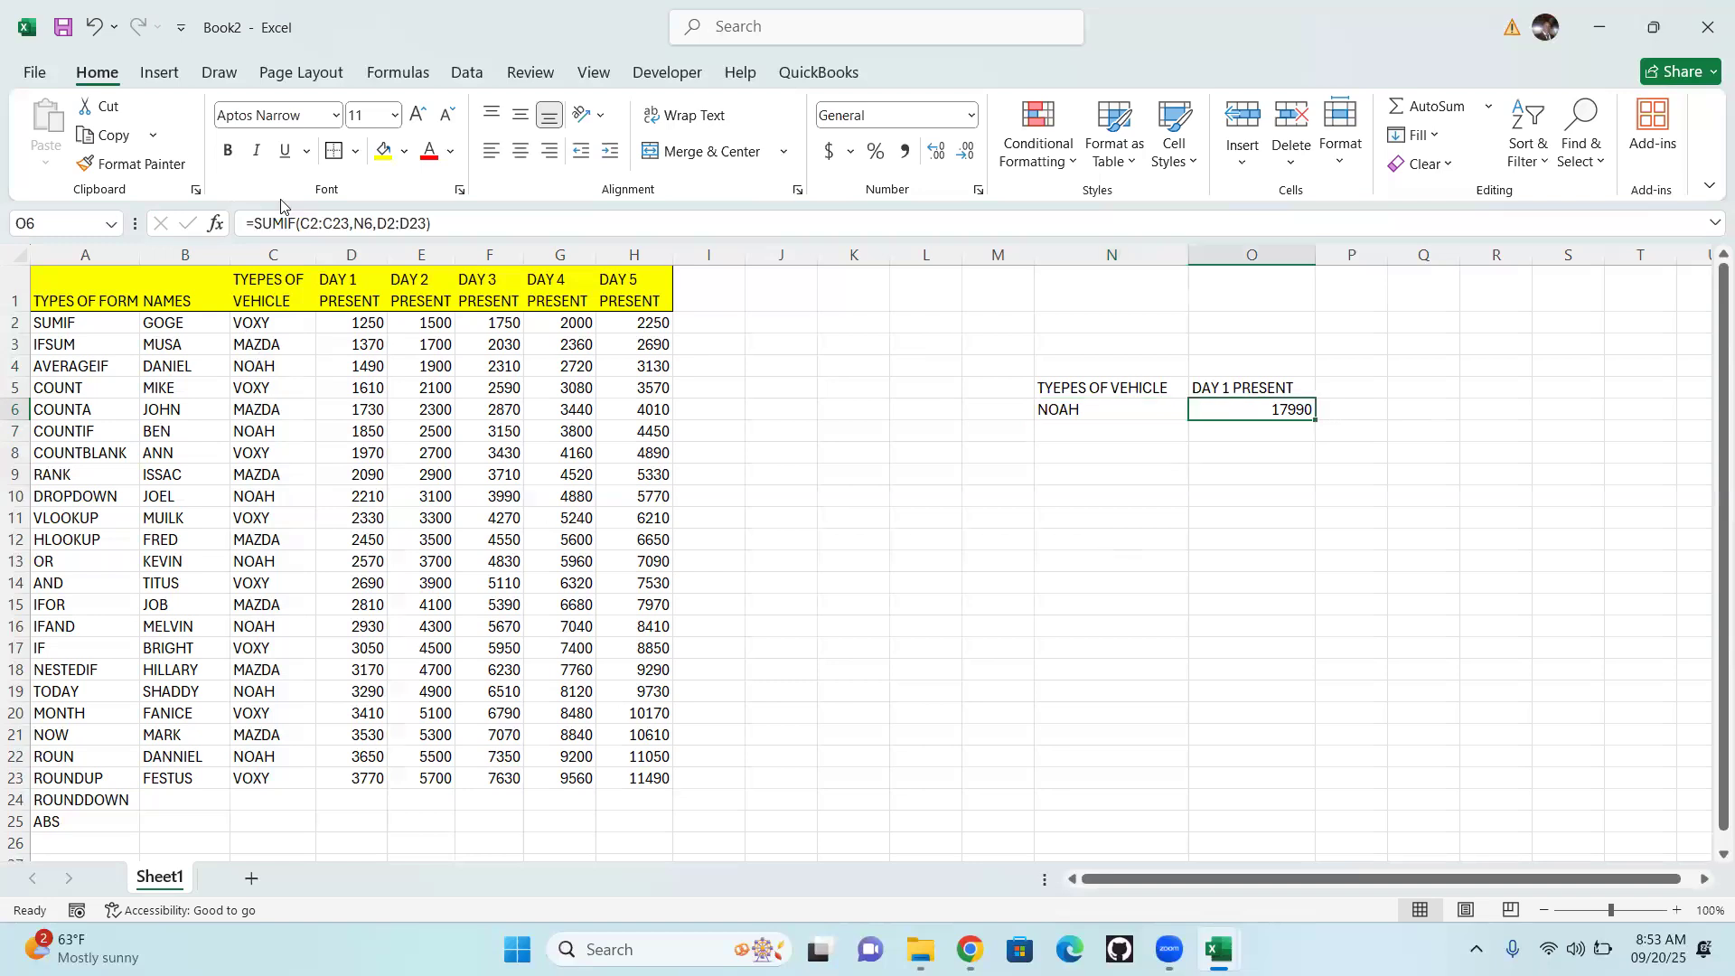
pyautogui.click(321, 226)
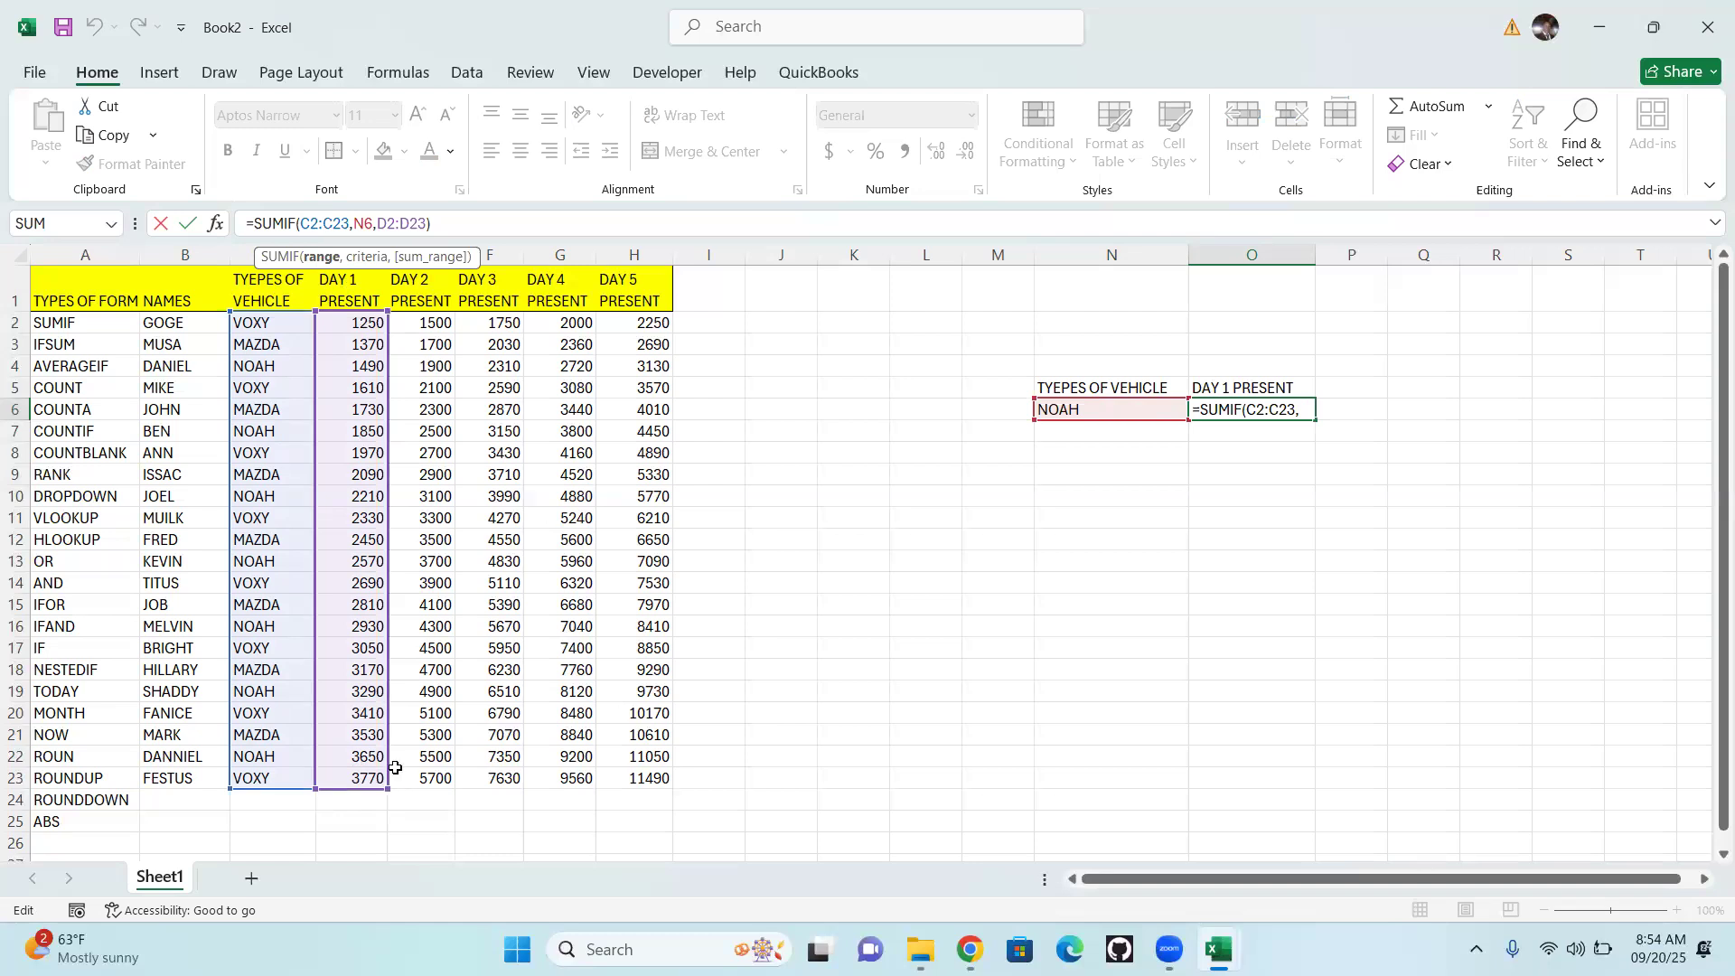
pyautogui.press('Return')
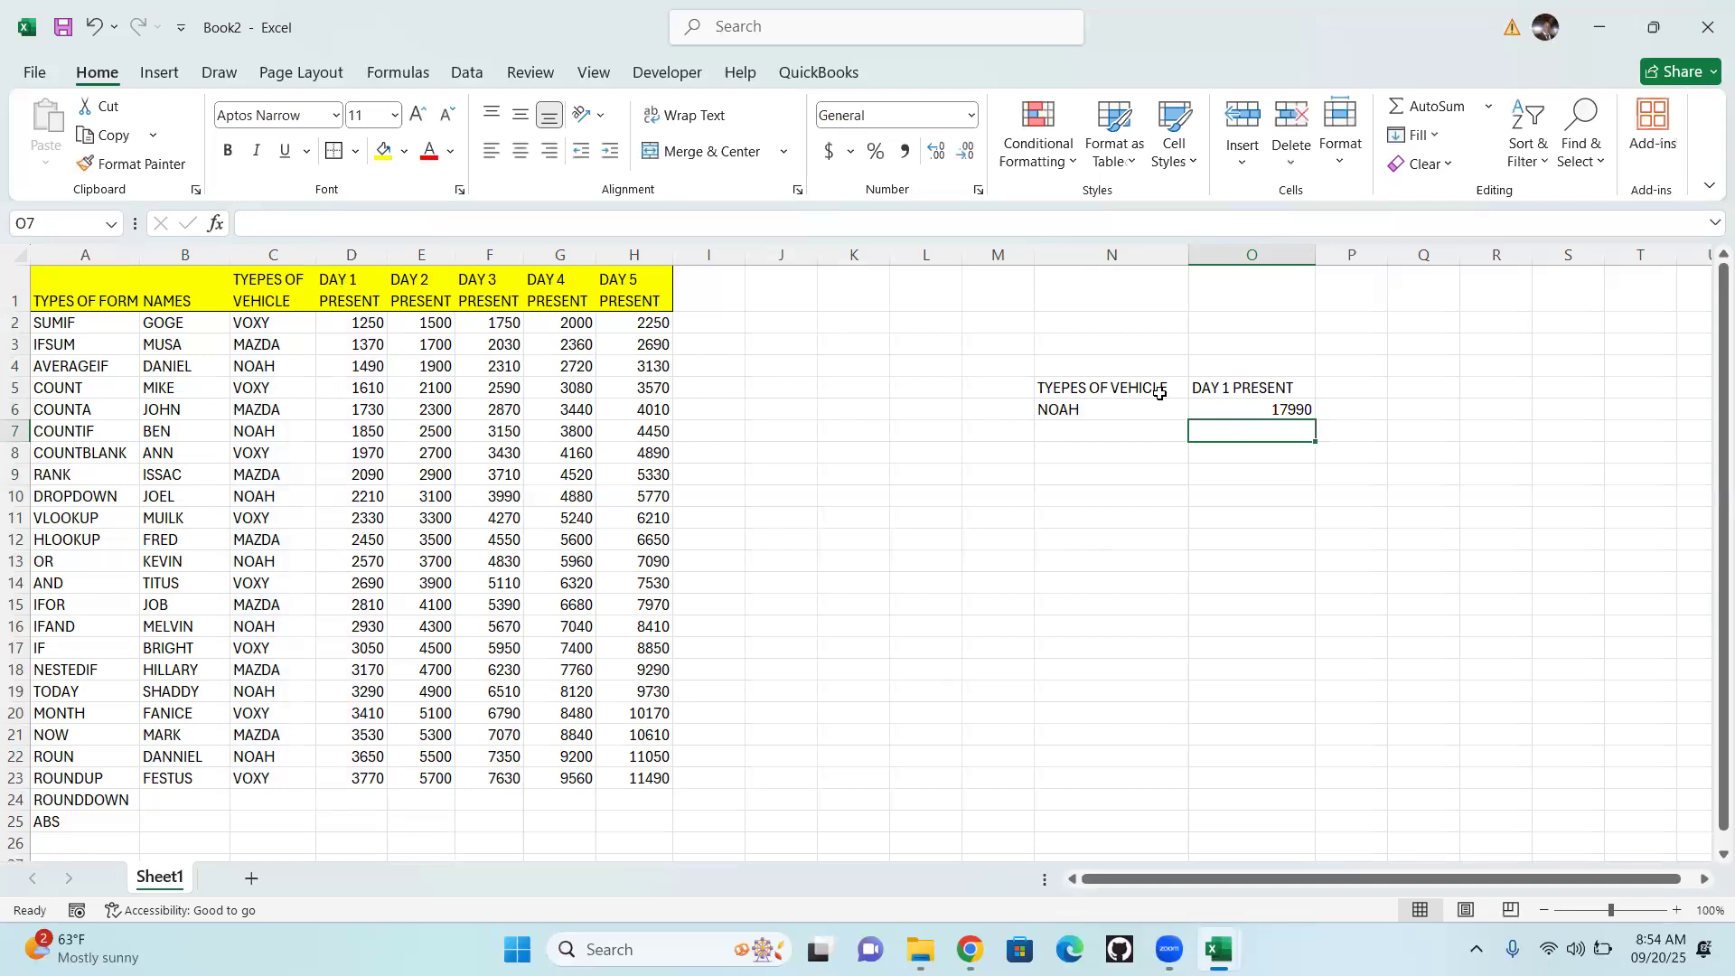
pyautogui.click(1057, 409)
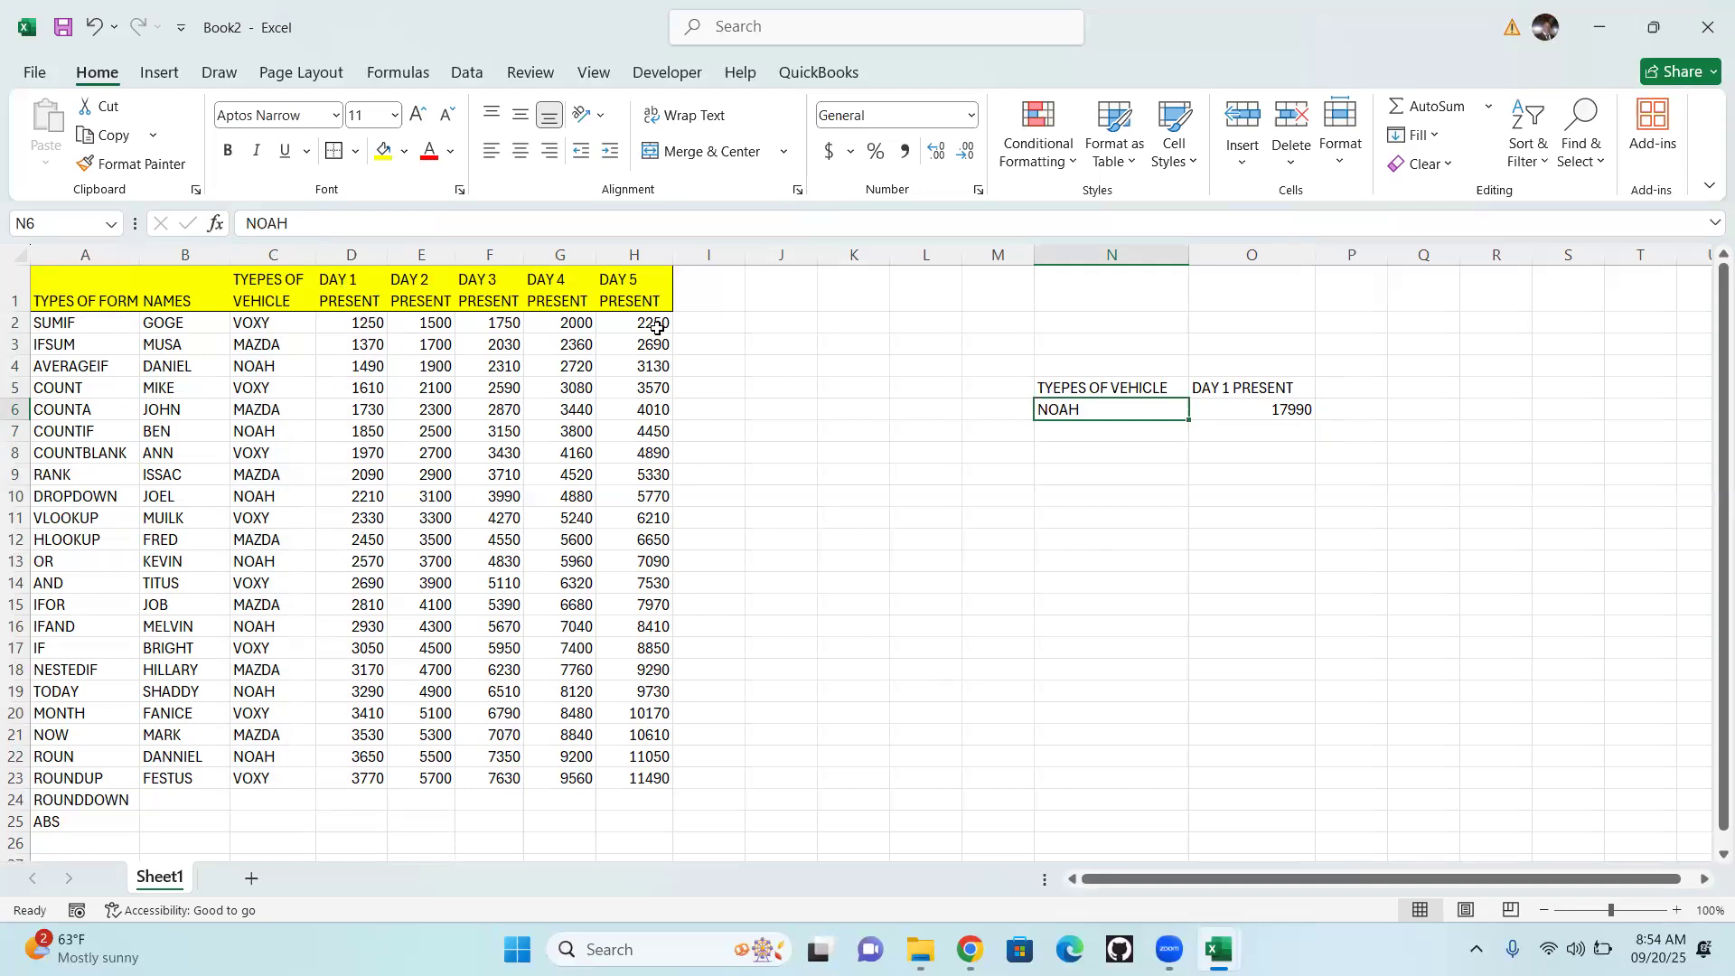
# Slightly widen column I and enter the header SUM in cell I1
pyautogui.moveTo(746, 255); pyautogui.dragTo(751, 255)
pyautogui.click(1275, 463)
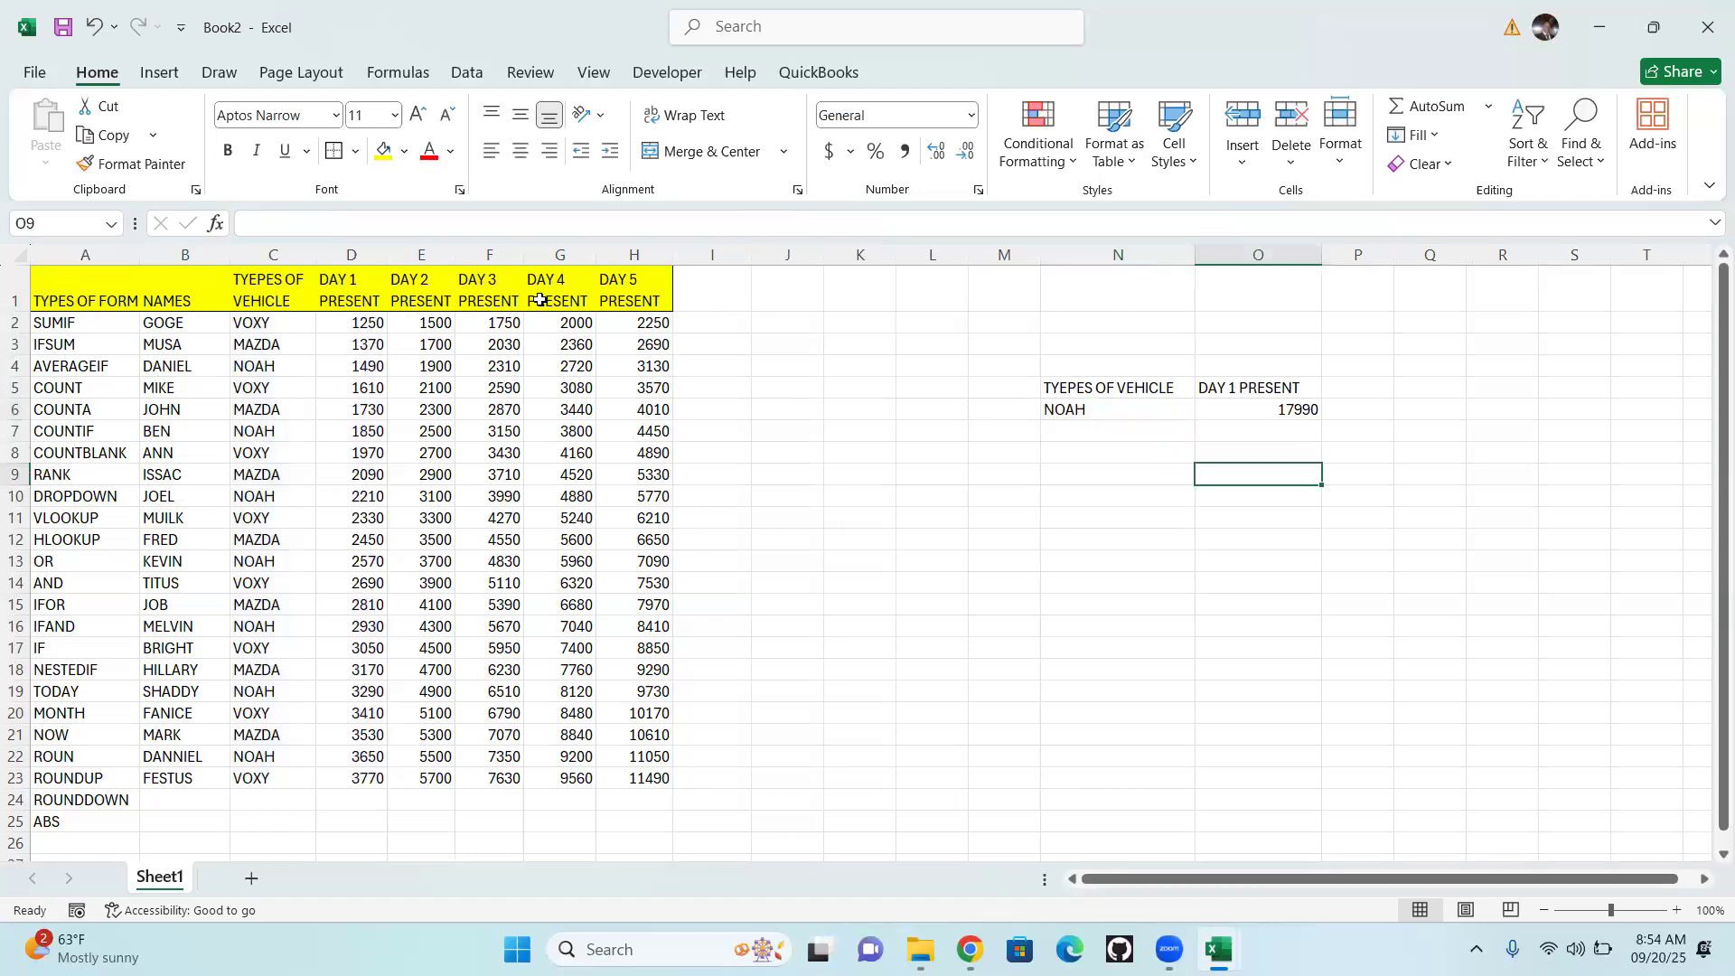
pyautogui.moveTo(349, 322); pyautogui.dragTo(643, 323)
pyautogui.click(710, 298)
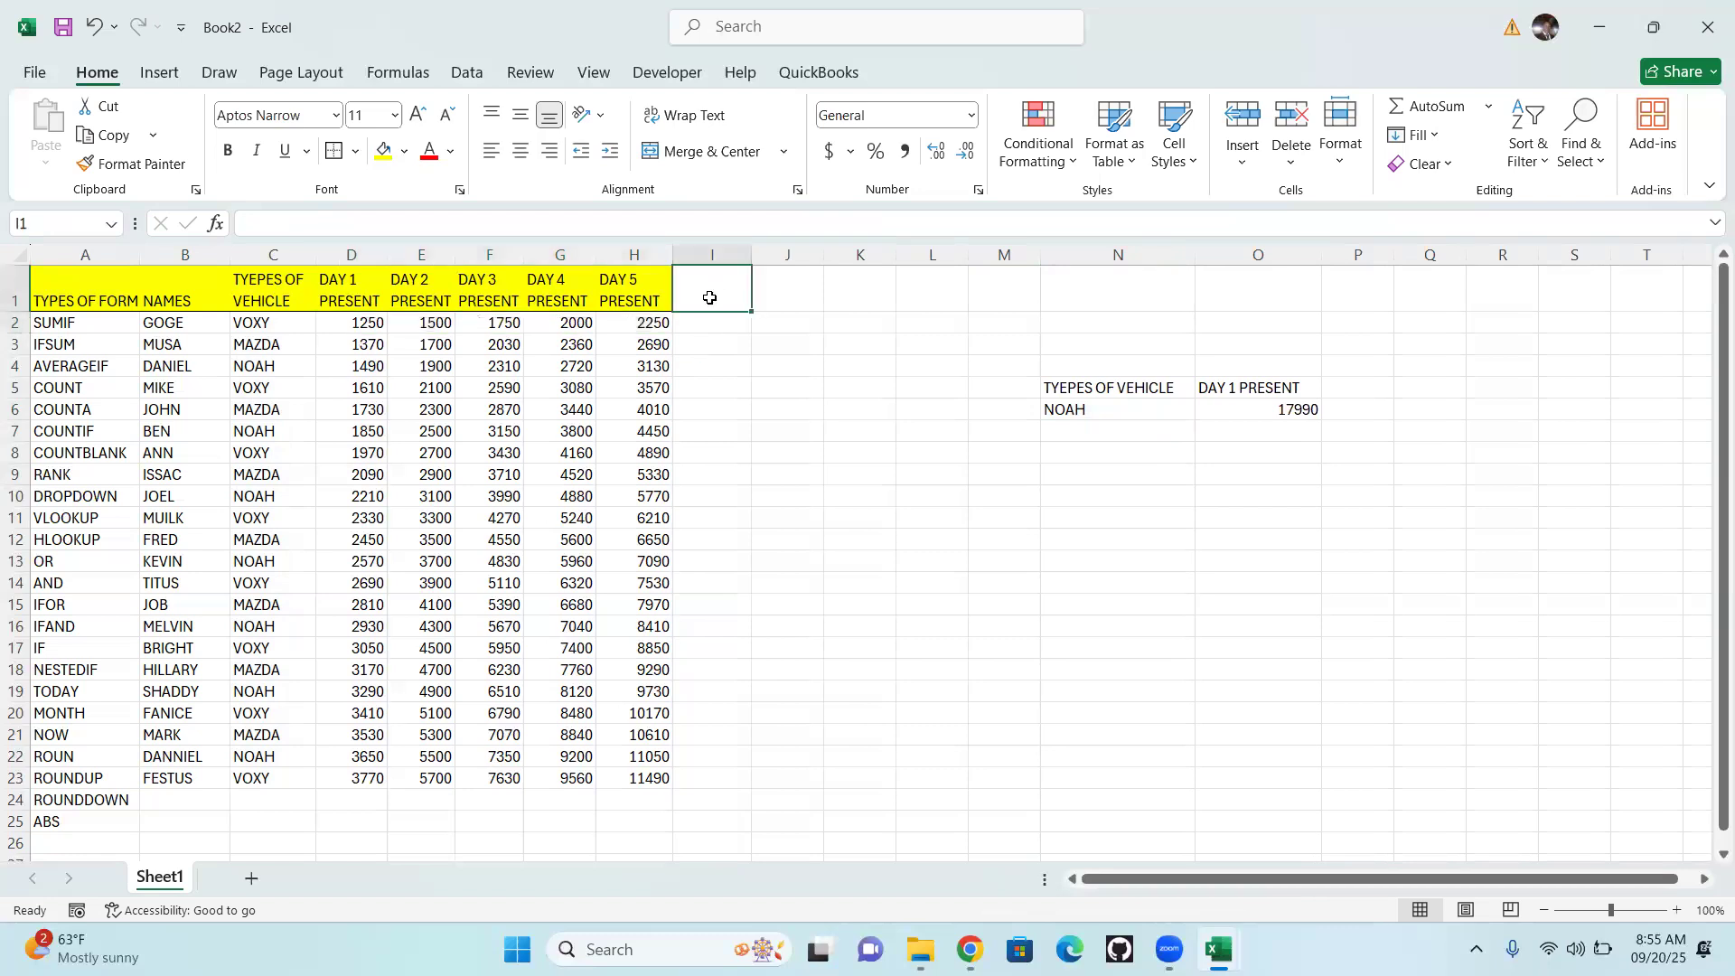
pyautogui.write('SUM')
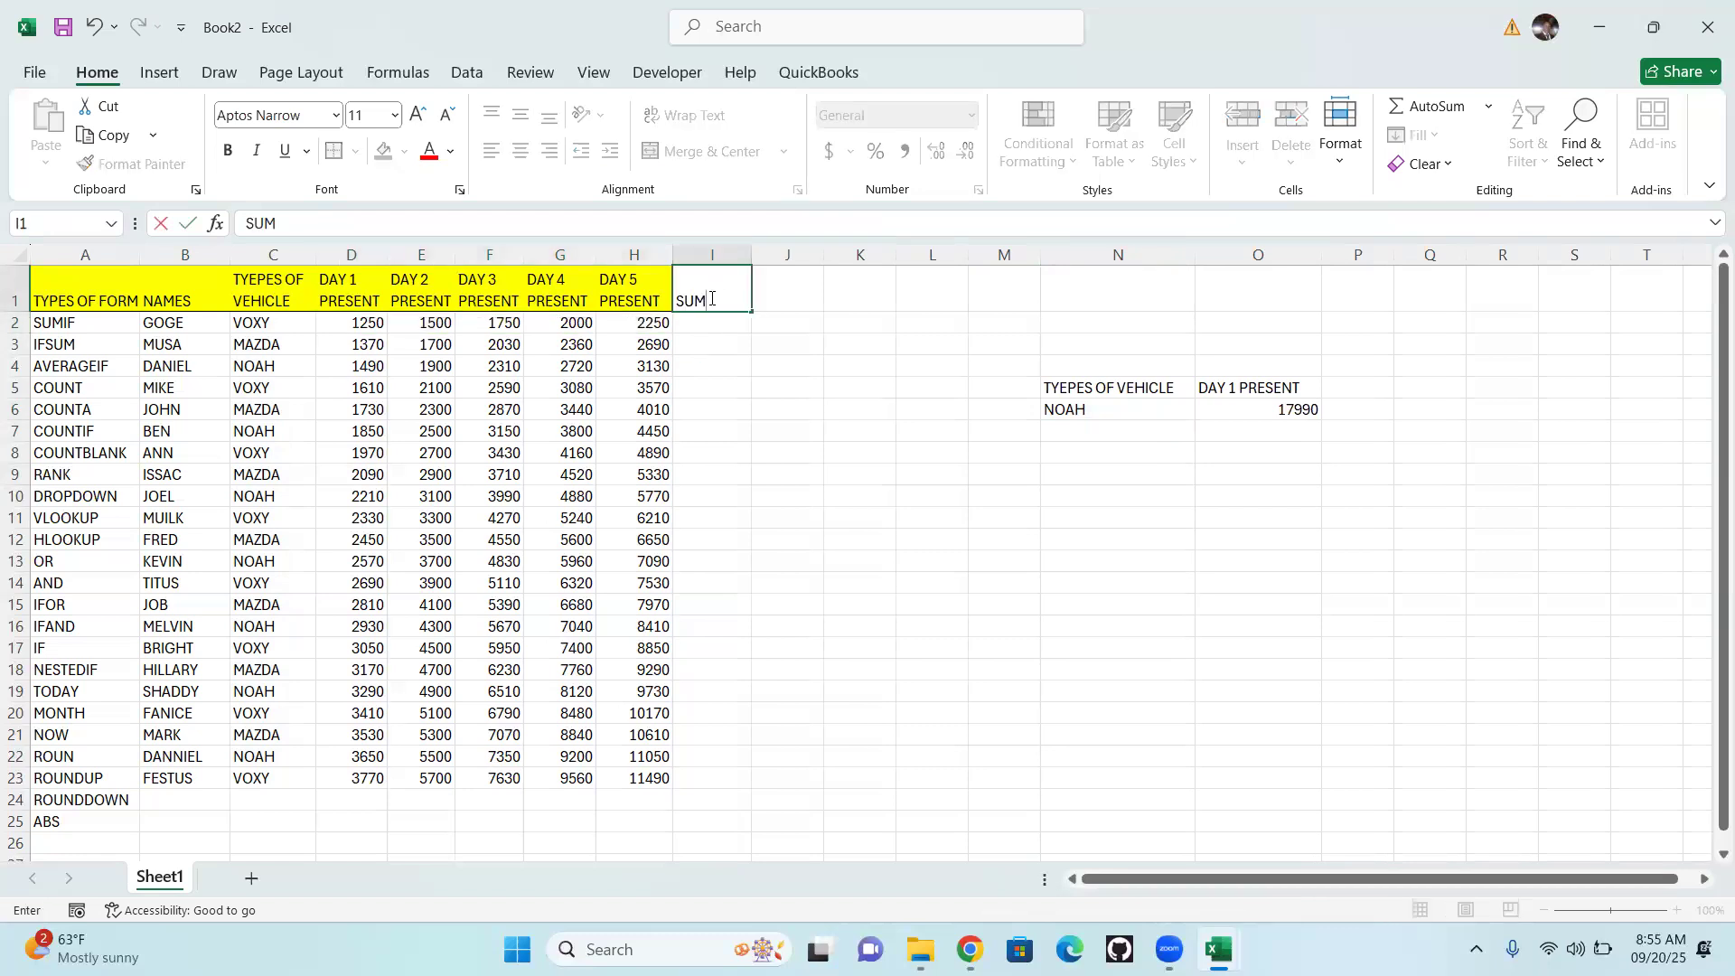
pyautogui.press('Return')
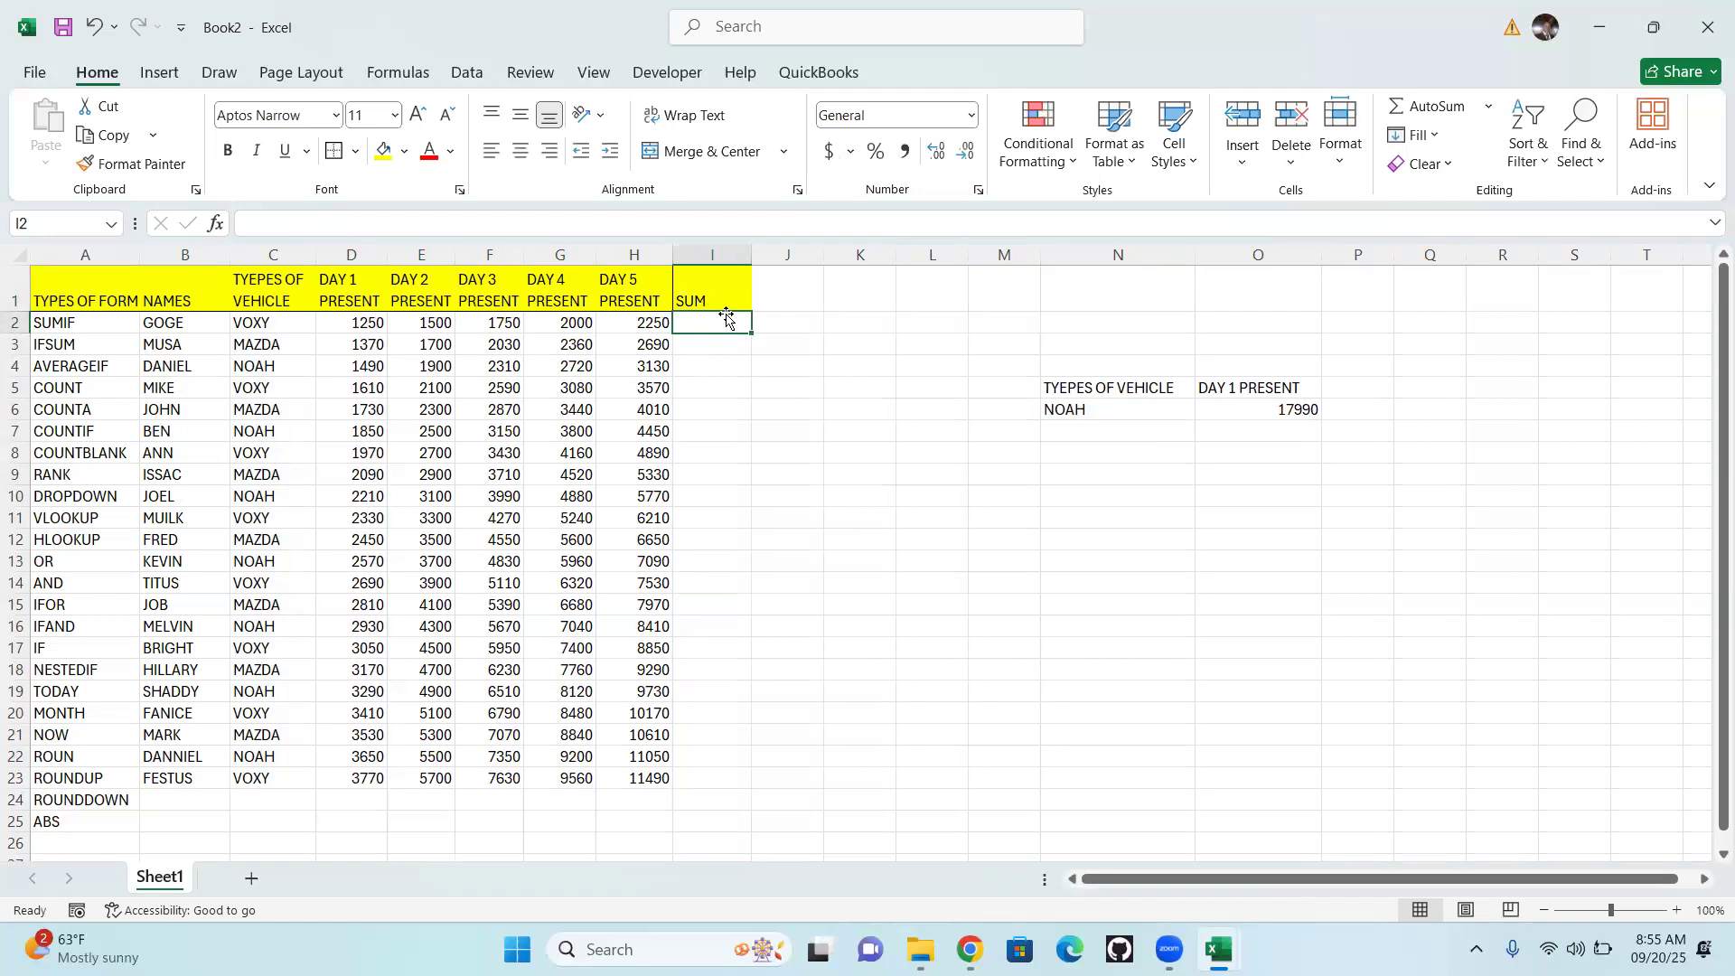
# Total D2:H2 in cell I2 with AutoSum and fill the formula down to I23
pyautogui.moveTo(363, 323); pyautogui.dragTo(633, 323)
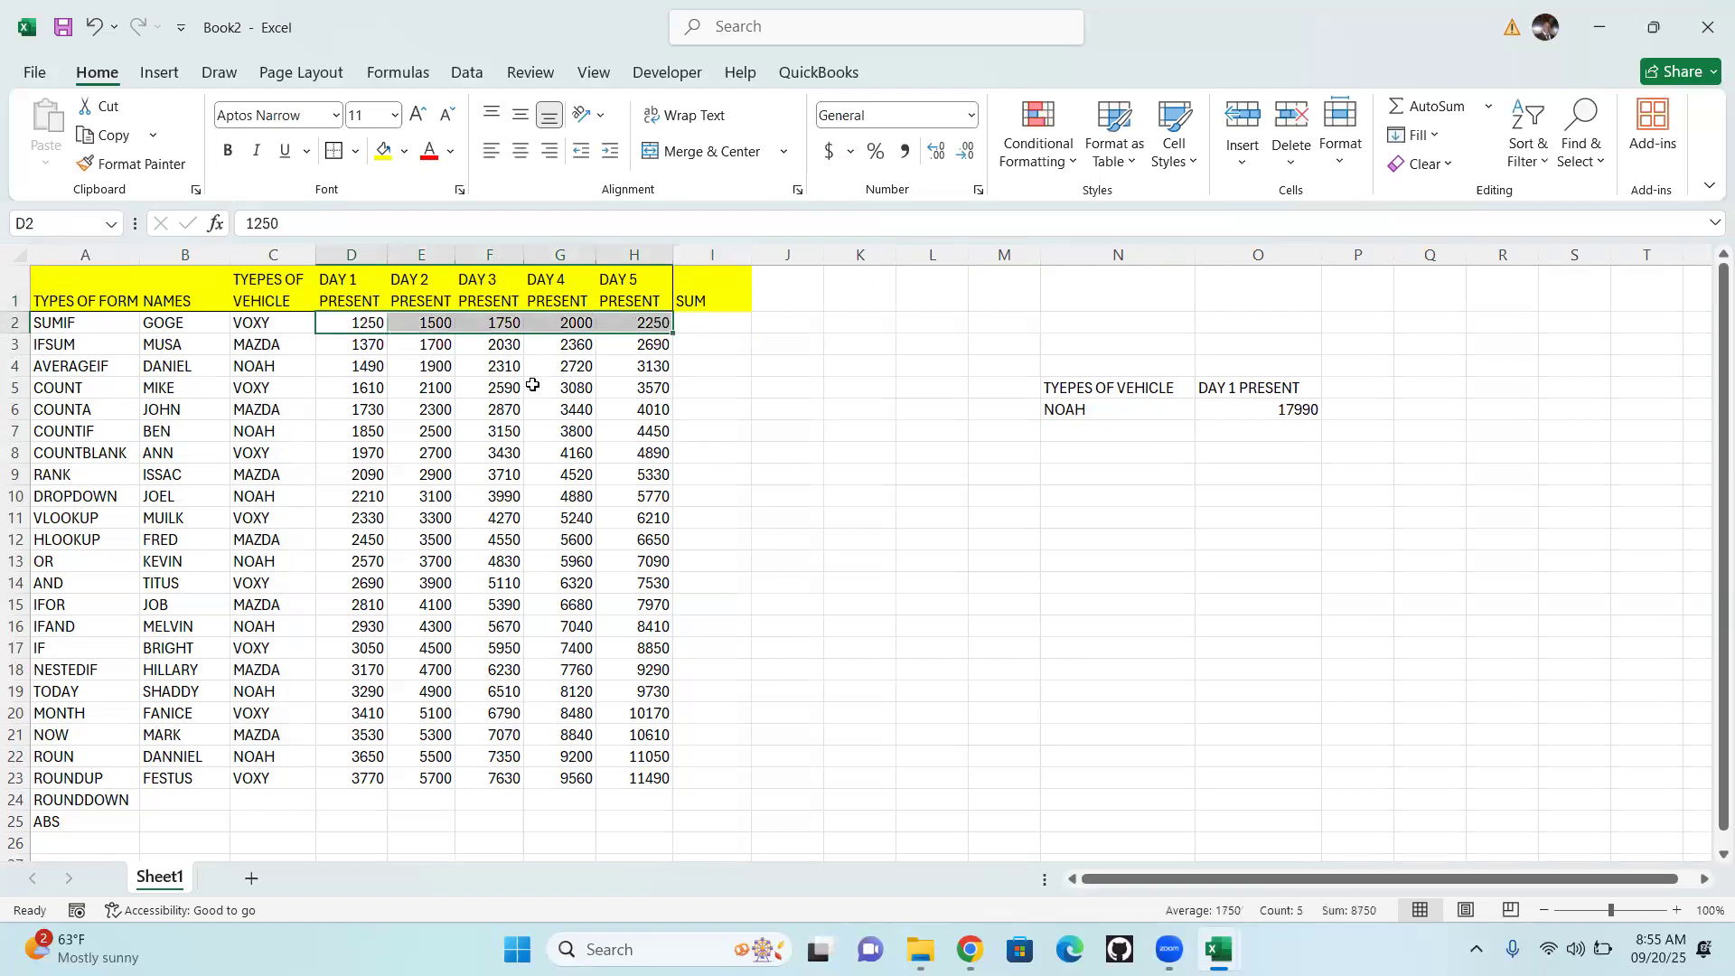
pyautogui.click(395, 73)
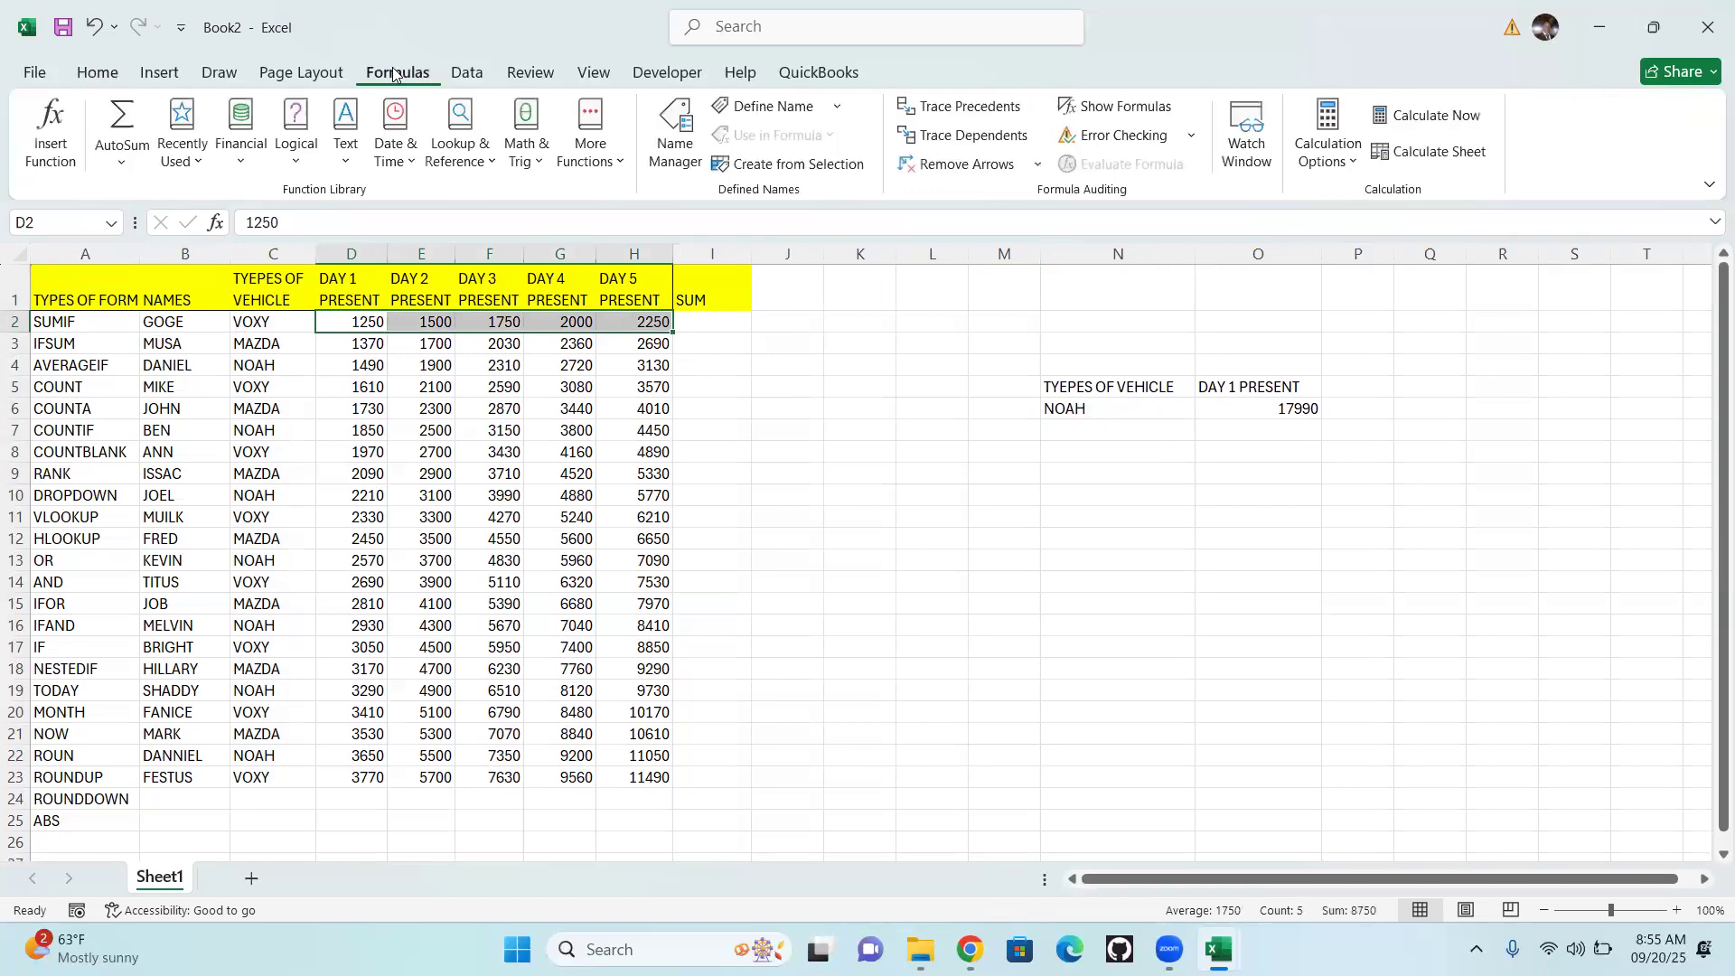
pyautogui.click(131, 168)
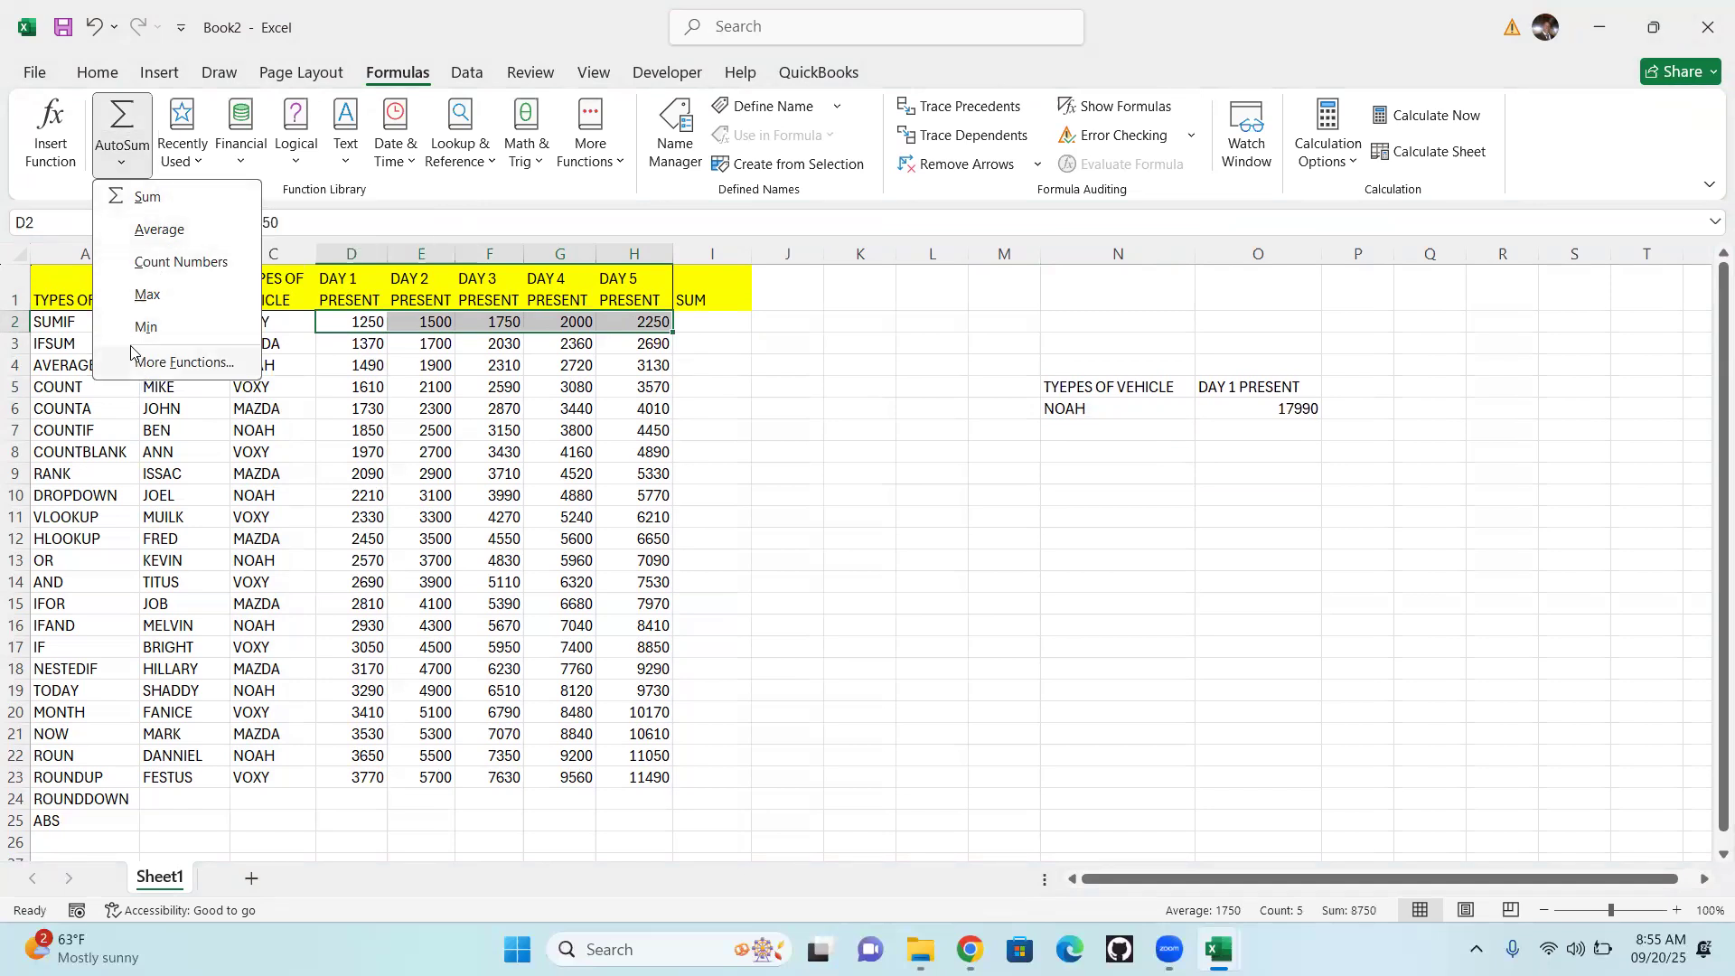
pyautogui.click(144, 199)
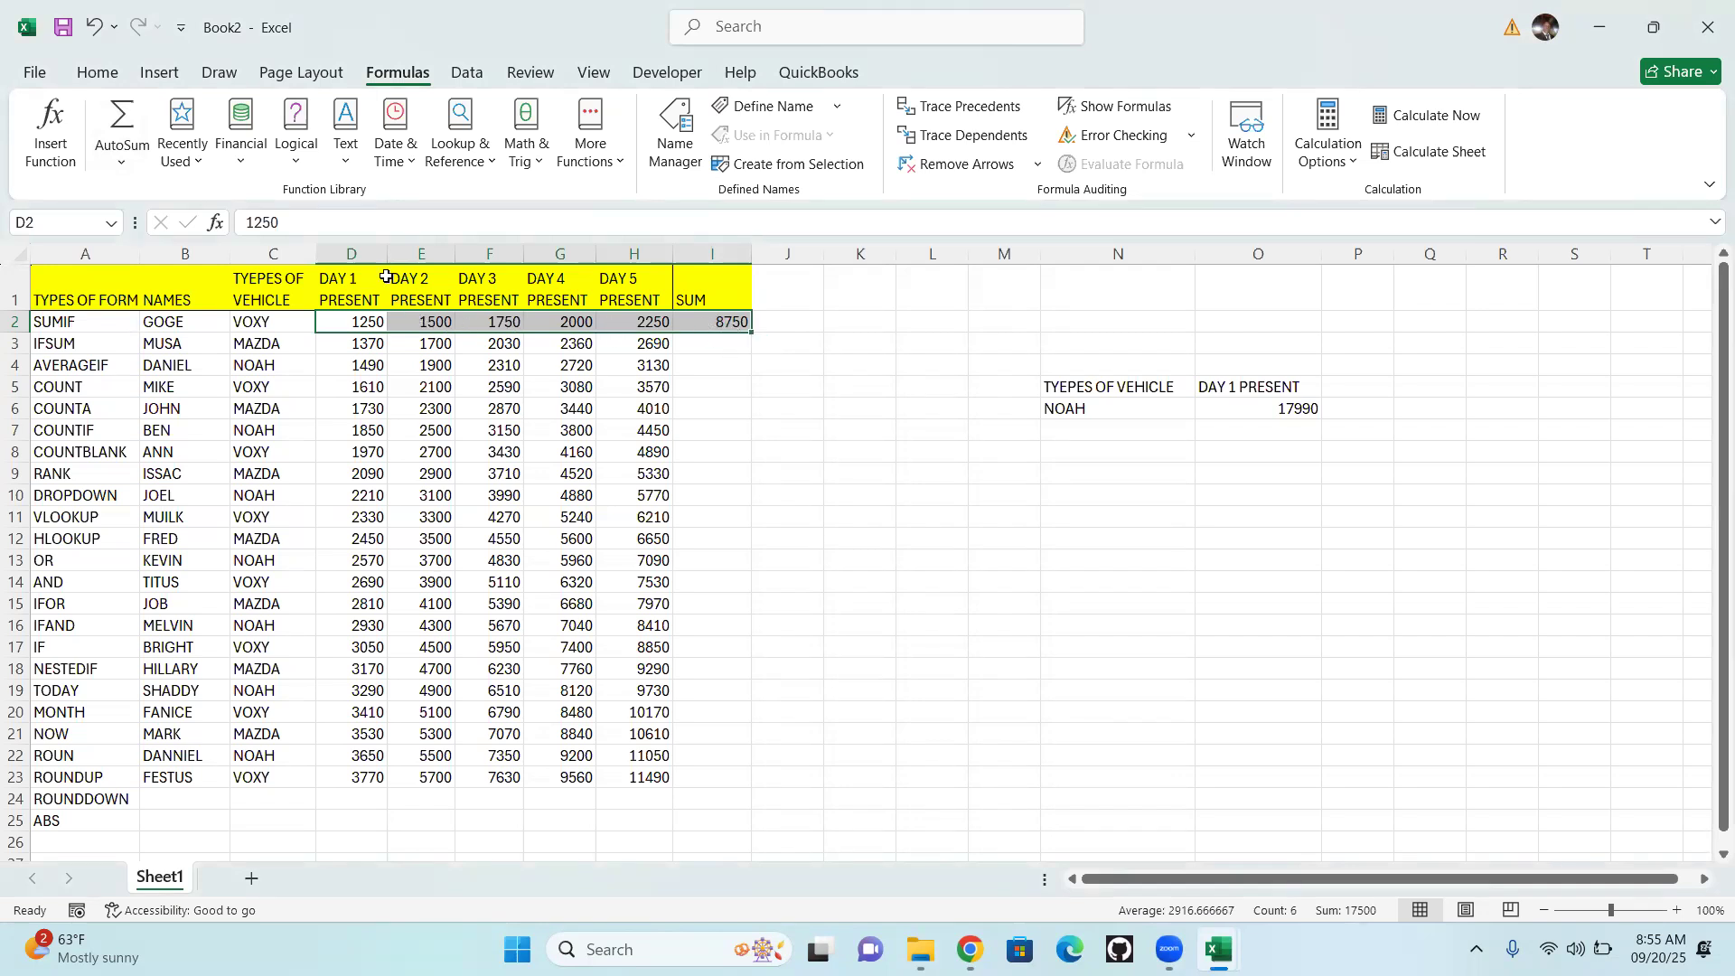
pyautogui.click(738, 323)
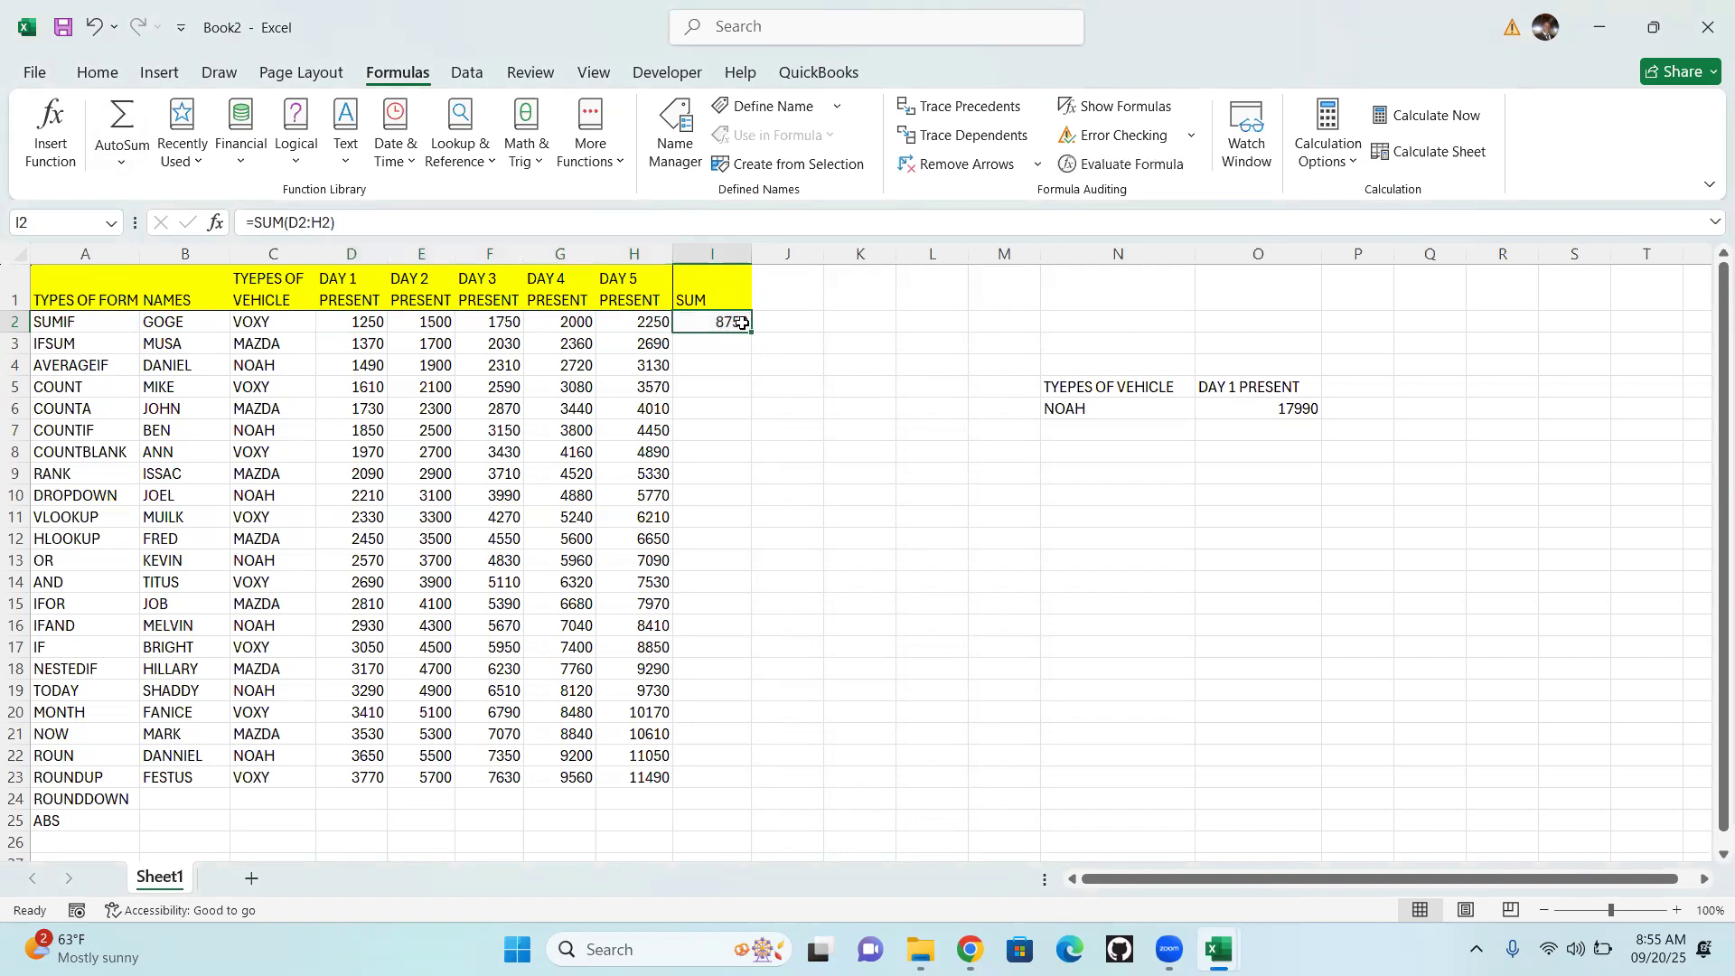
pyautogui.moveTo(752, 335); pyautogui.dragTo(759, 783)
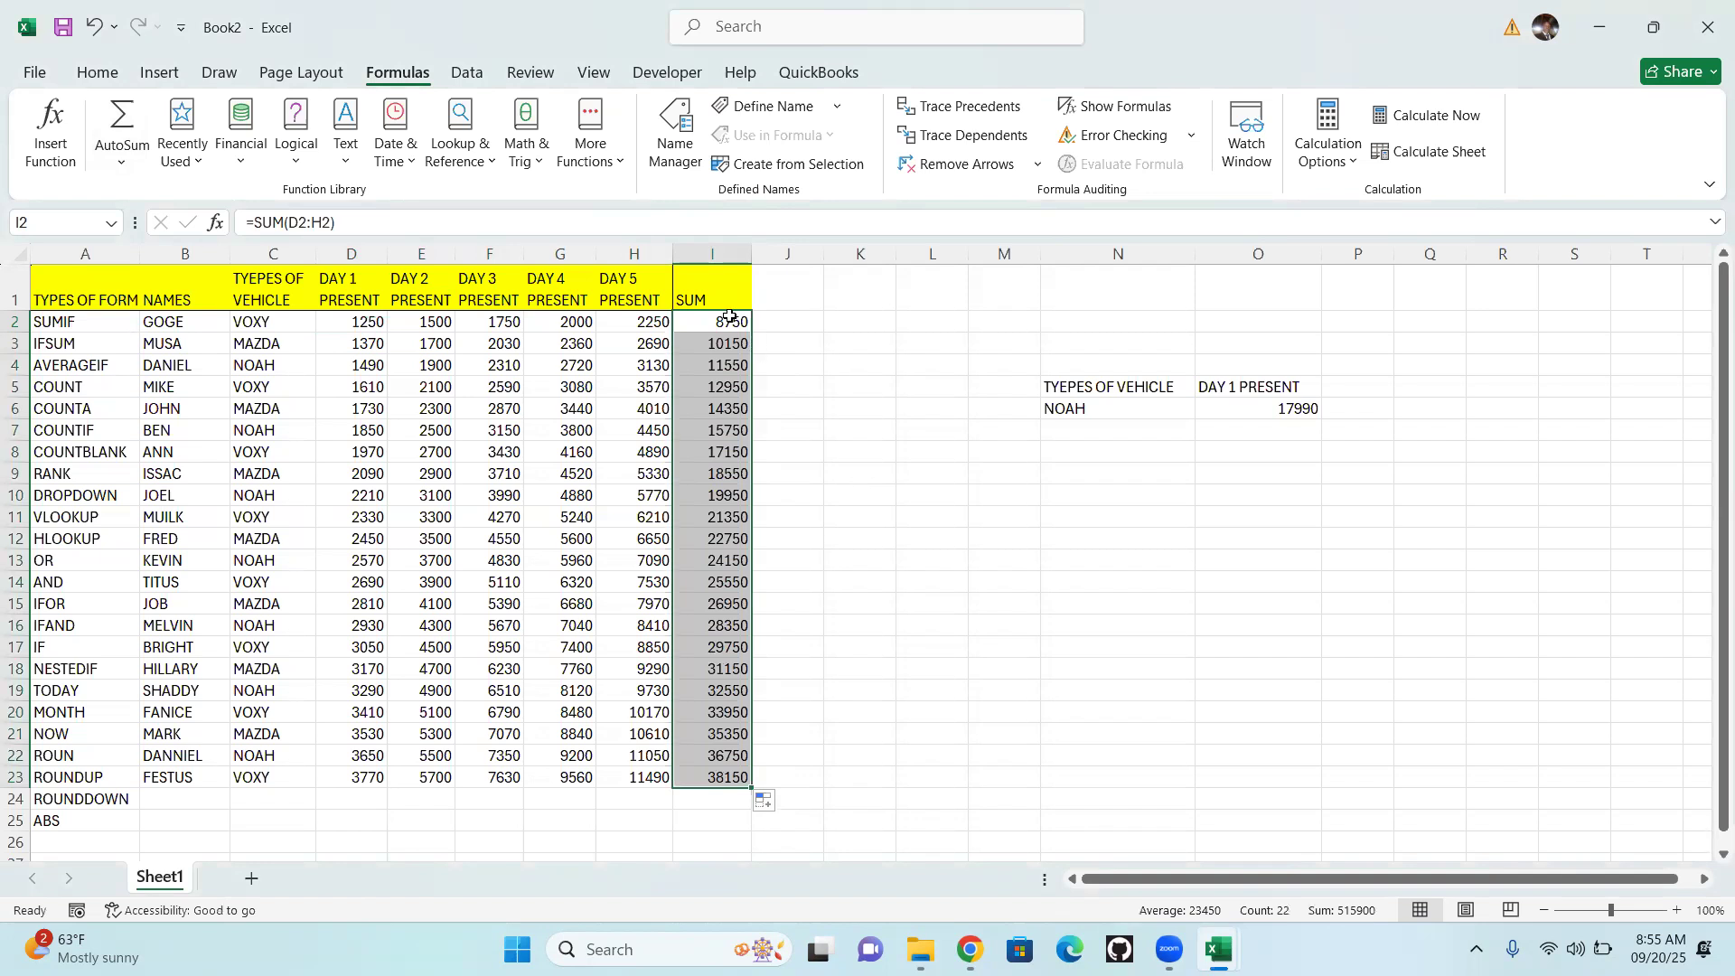
# Start an IF formula in cell J2 with the logical test SUM(D2:H2)>7000
pyautogui.click(793, 324)
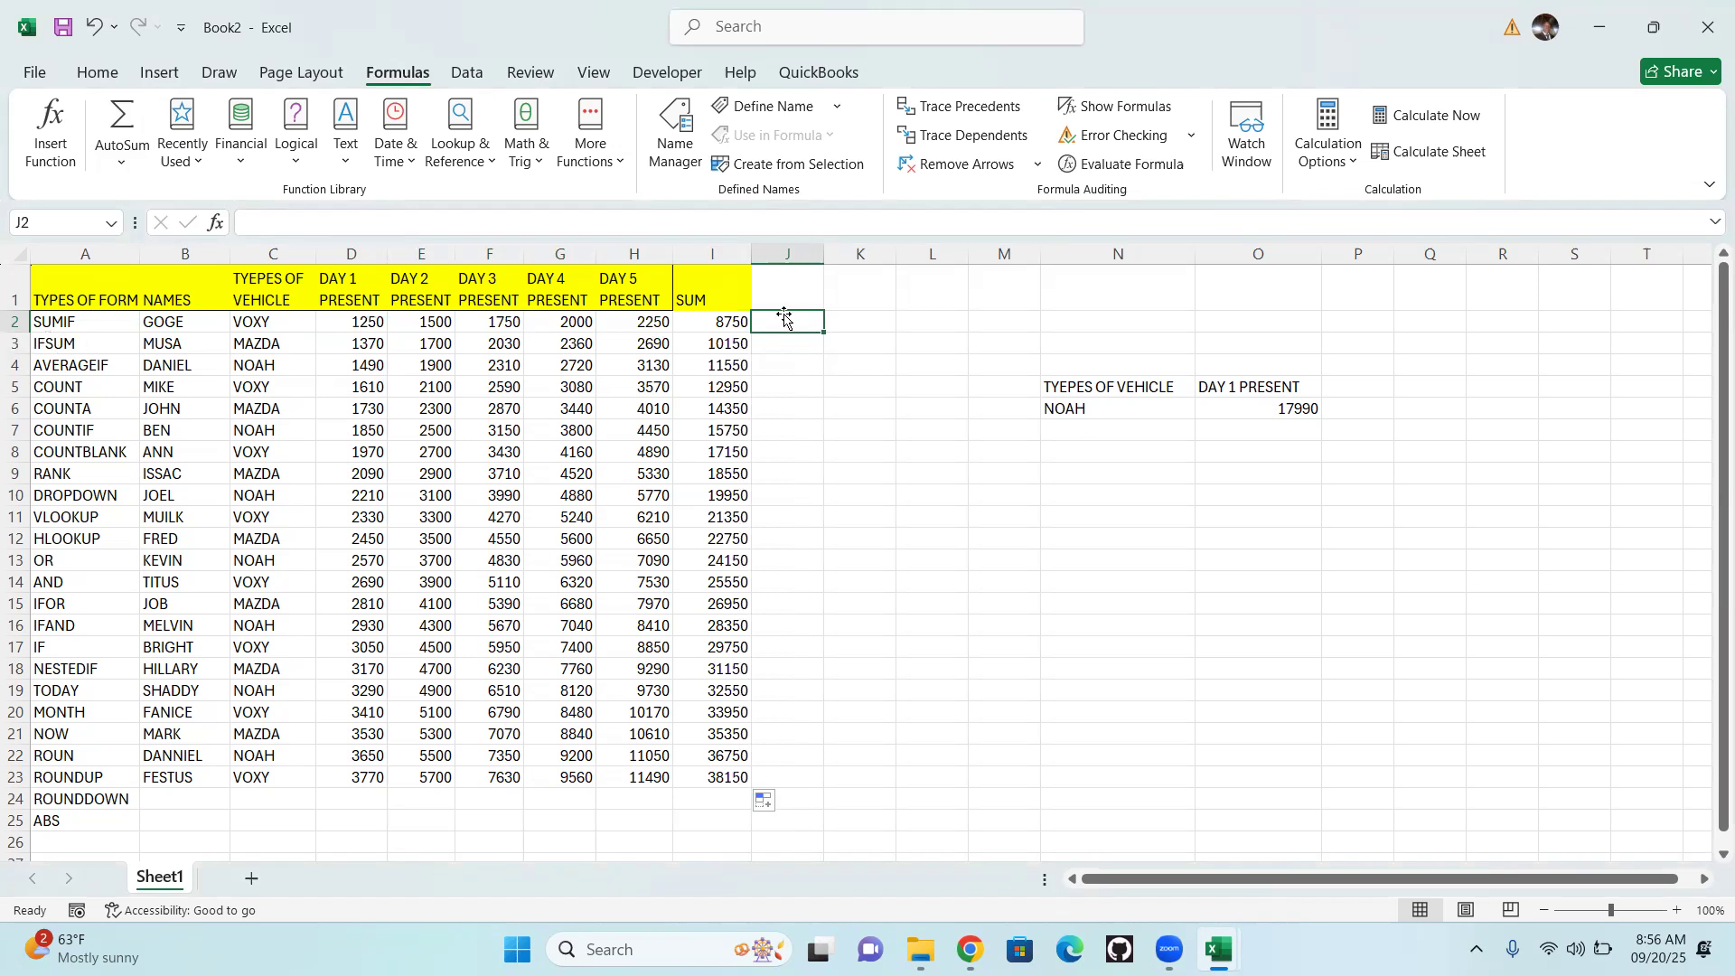
pyautogui.write('=')
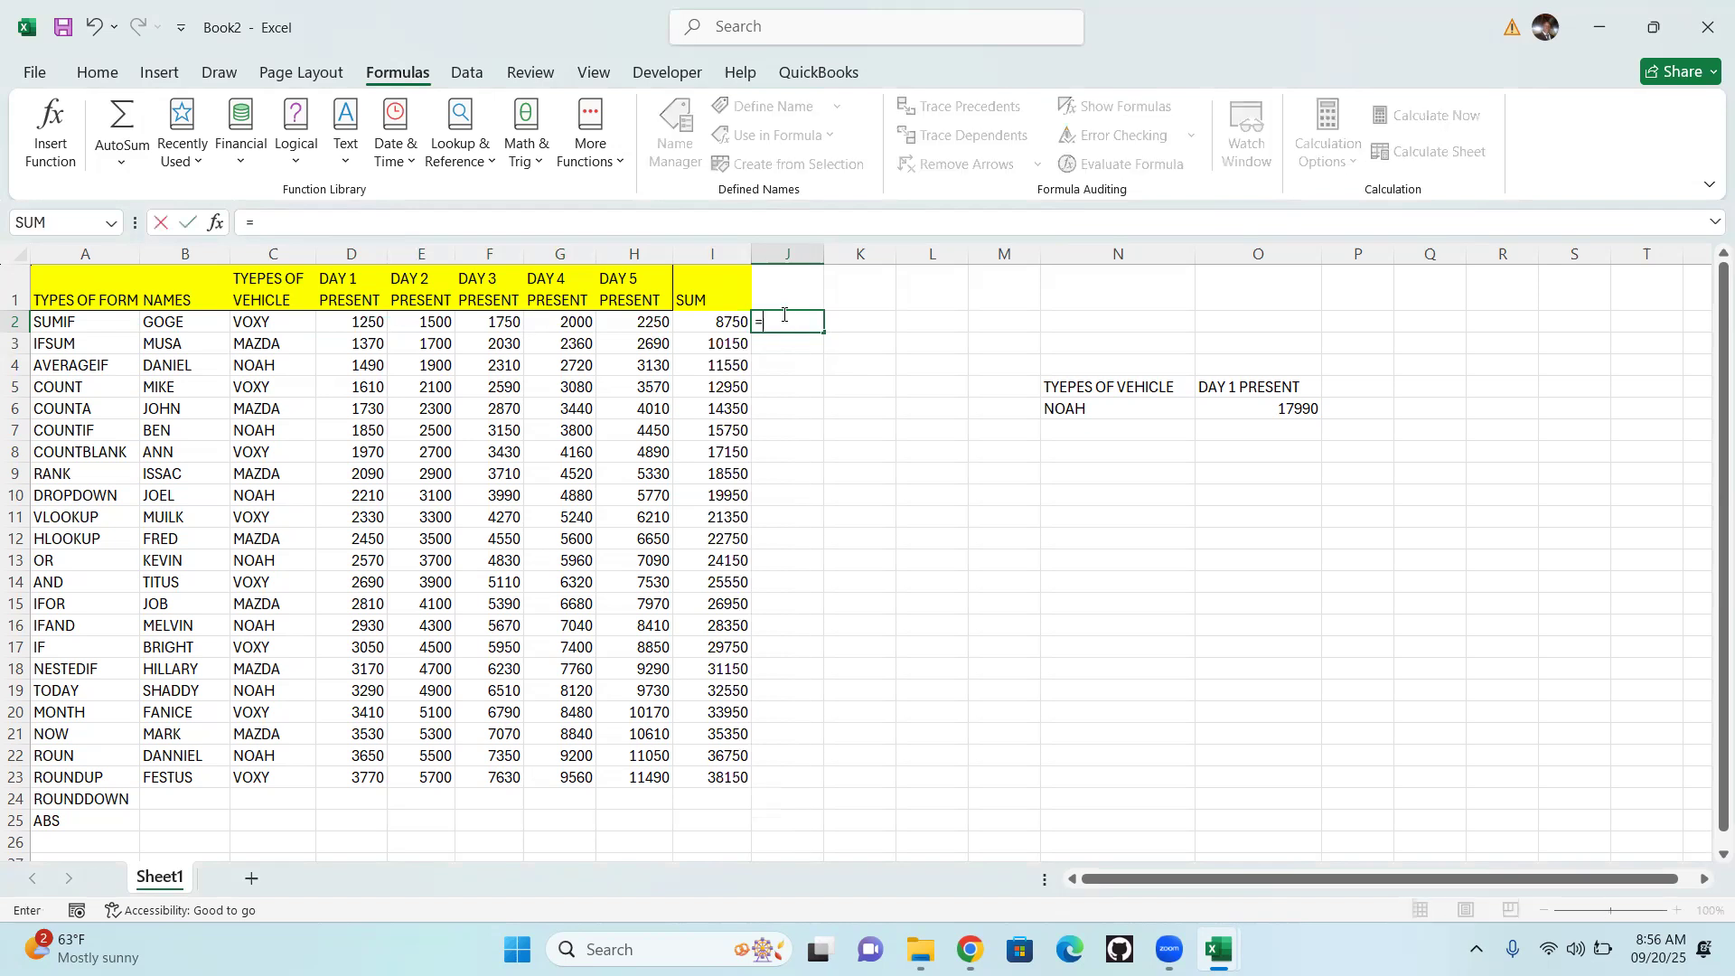
pyautogui.write('IF')
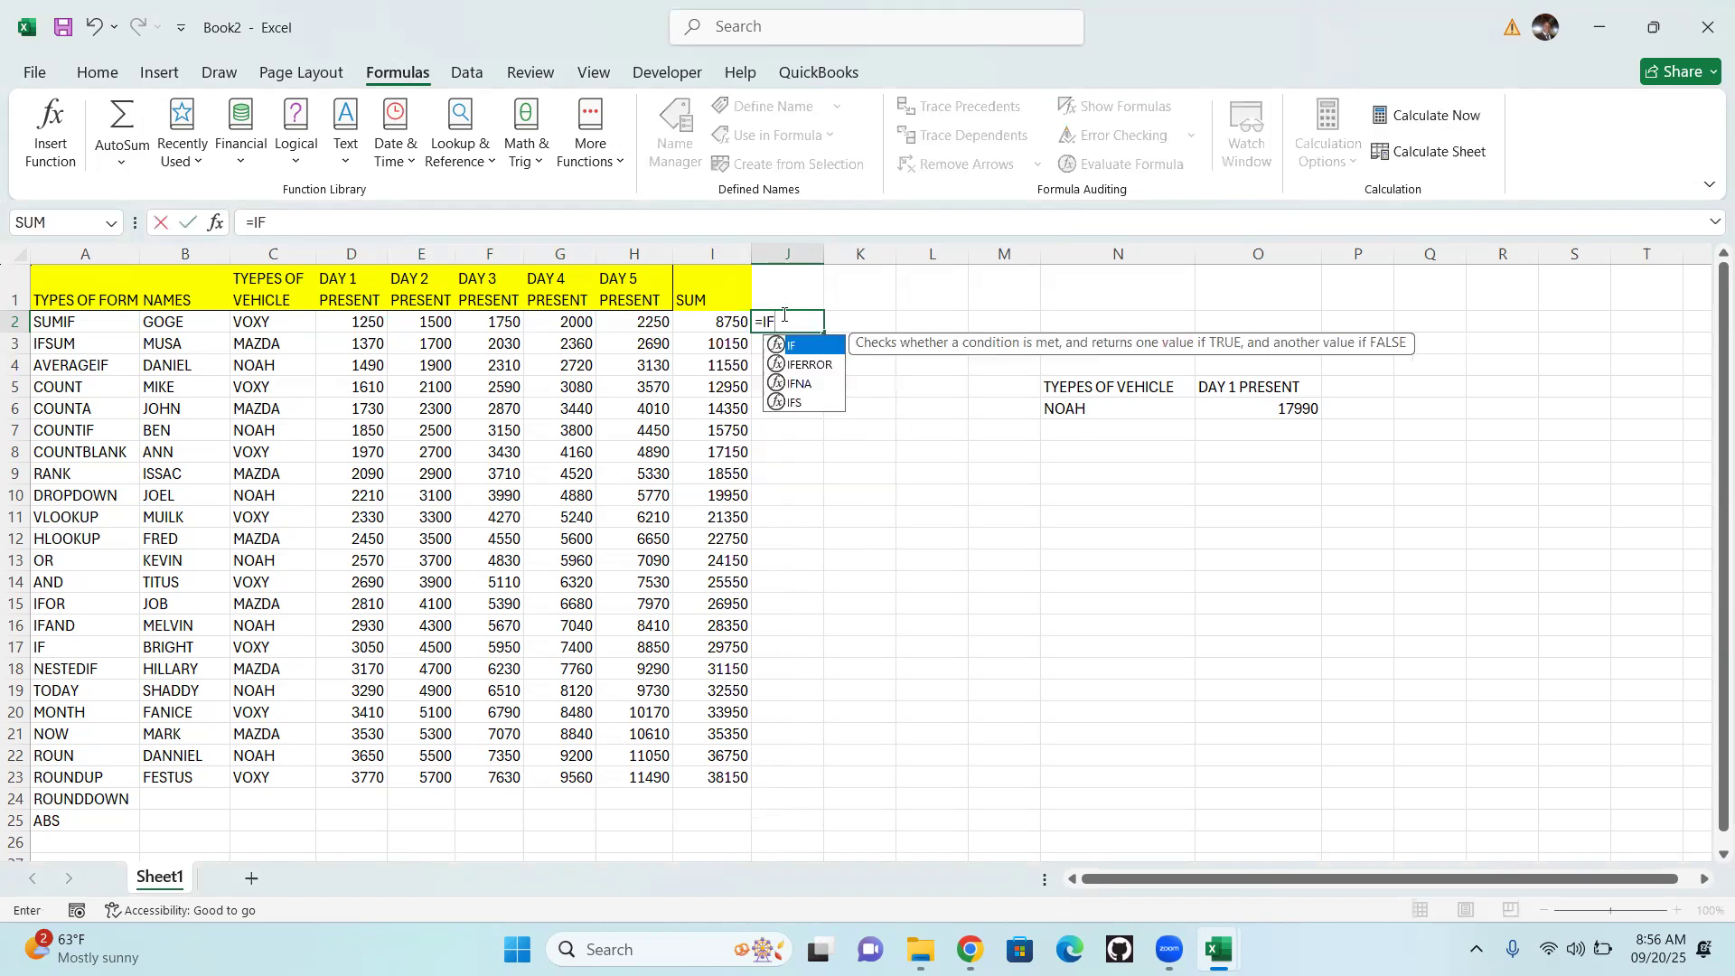
pyautogui.write('*')
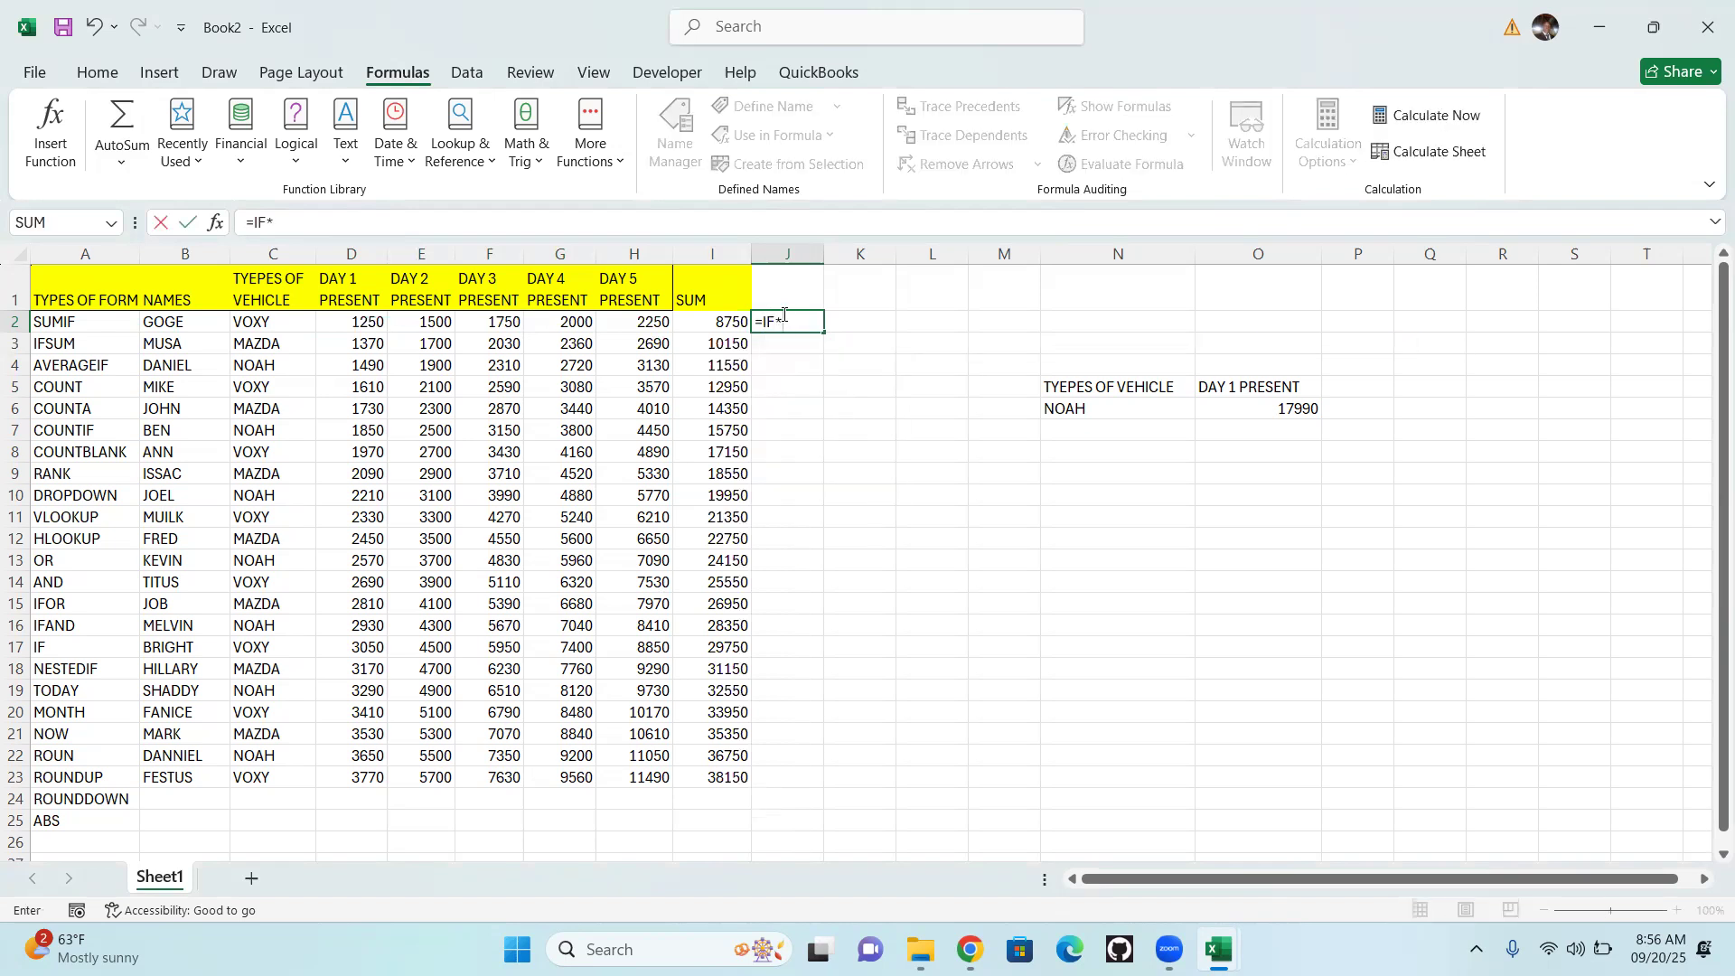
pyautogui.press('BackSpace')
pyautogui.write('(')
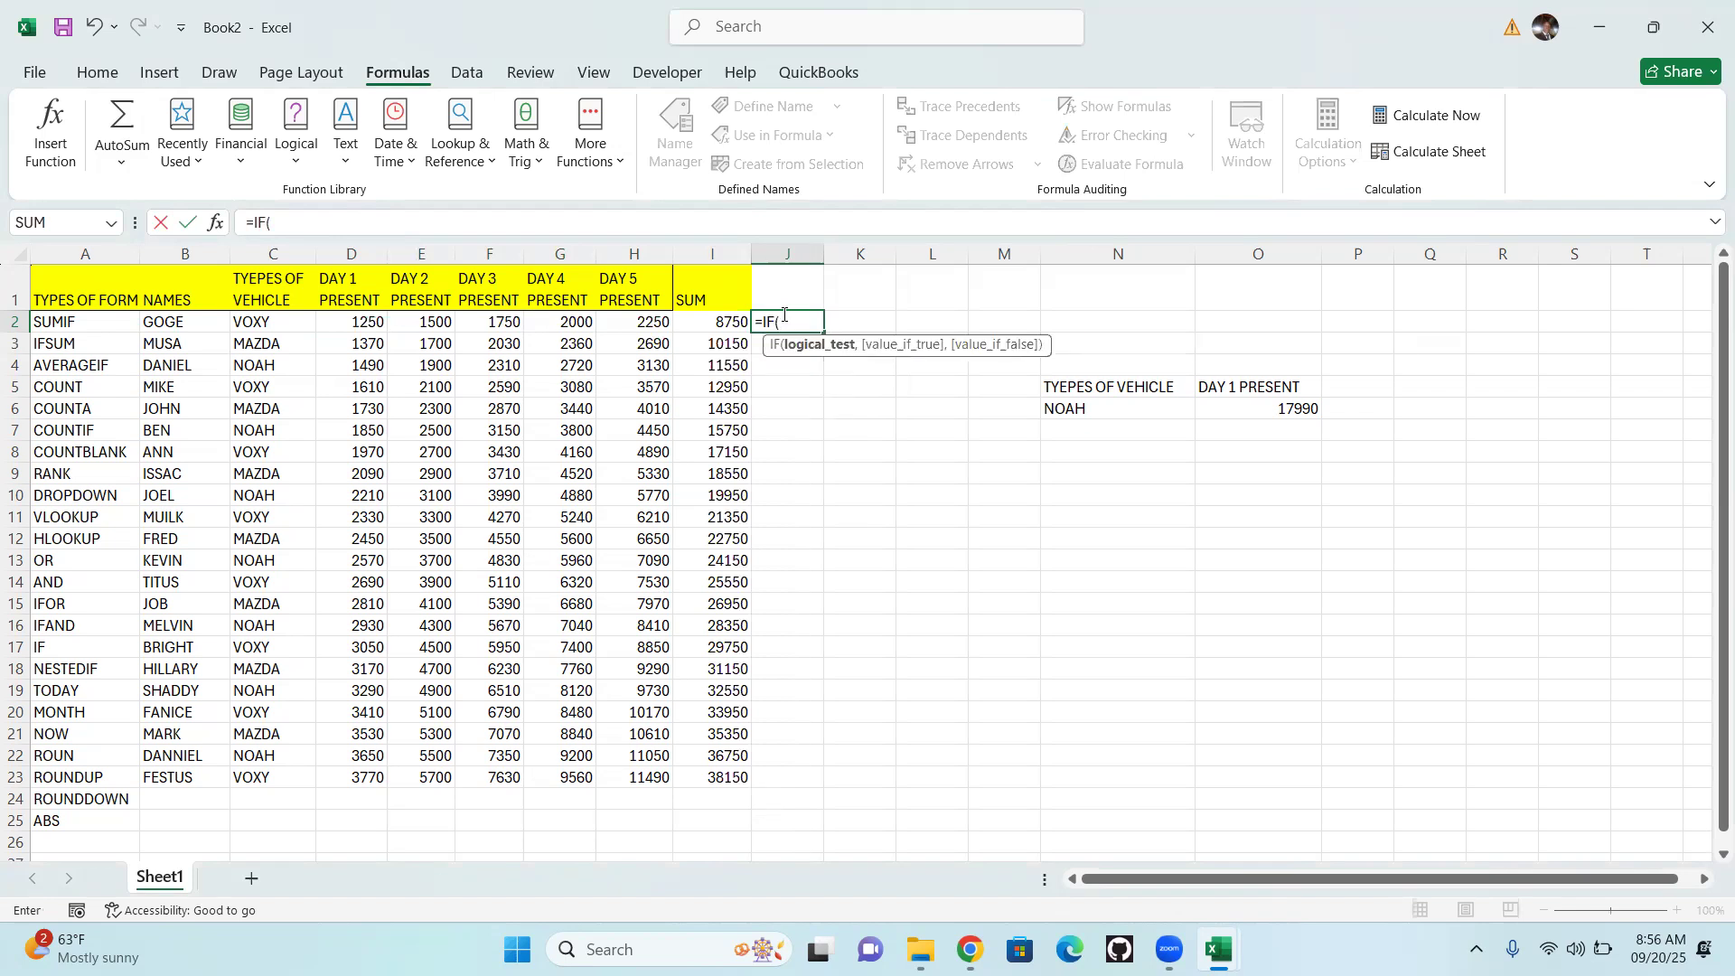
pyautogui.write('SU')
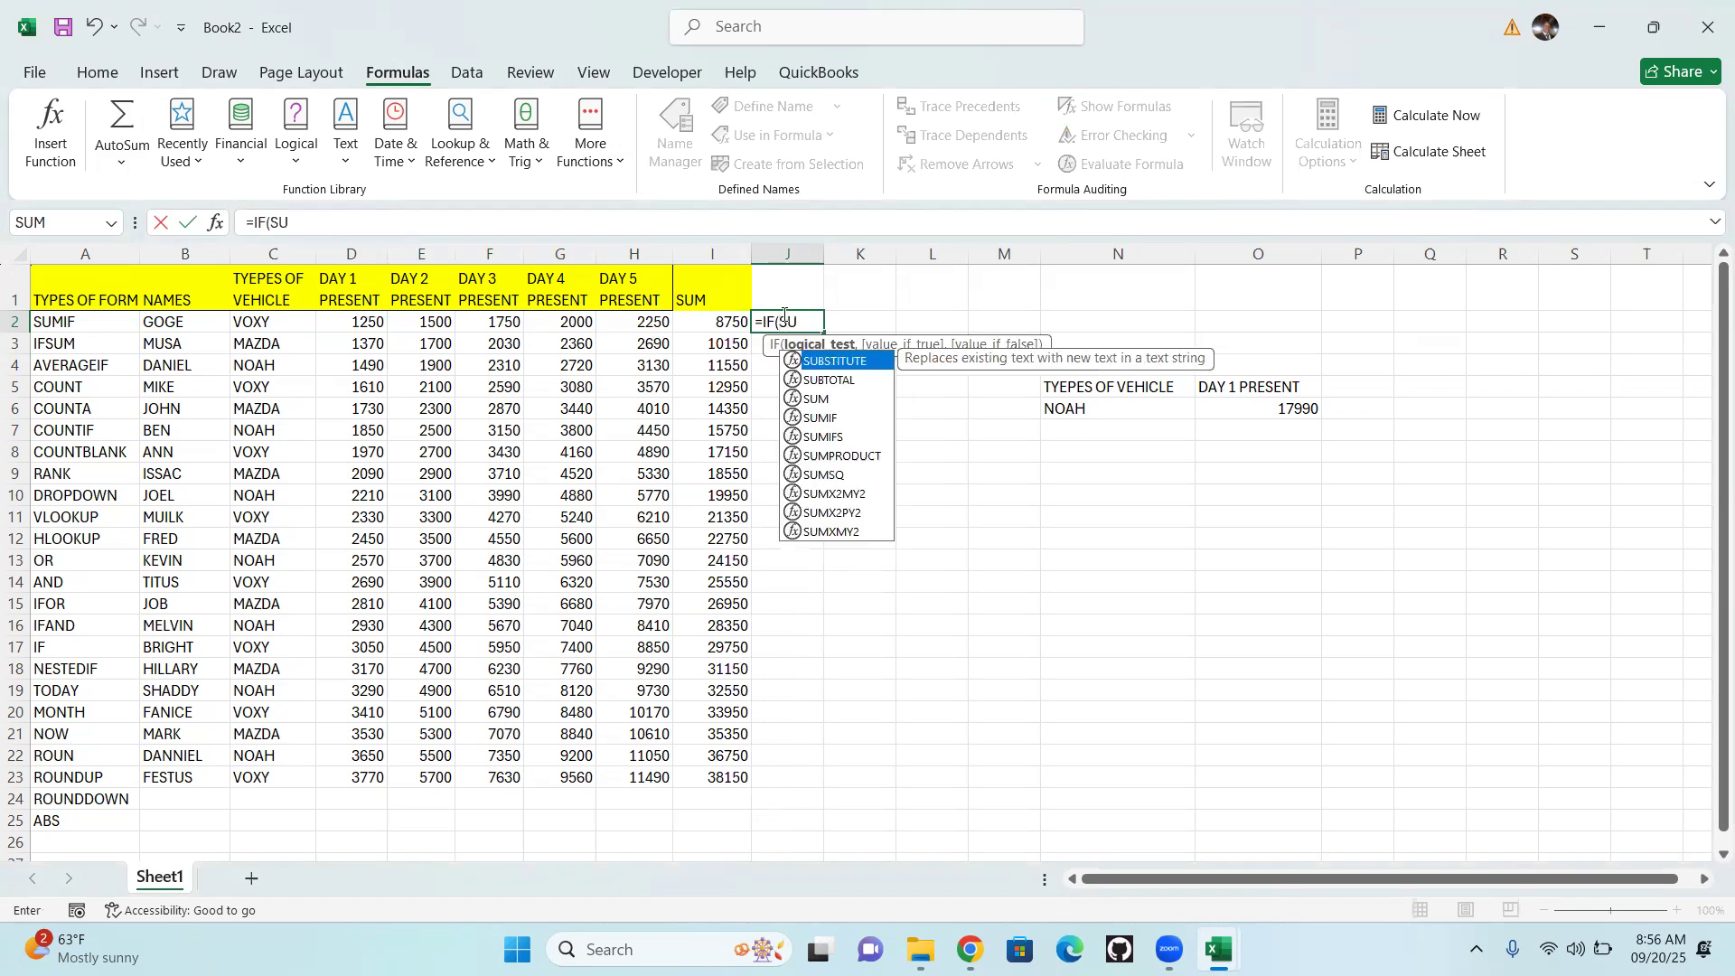
pyautogui.write('M')
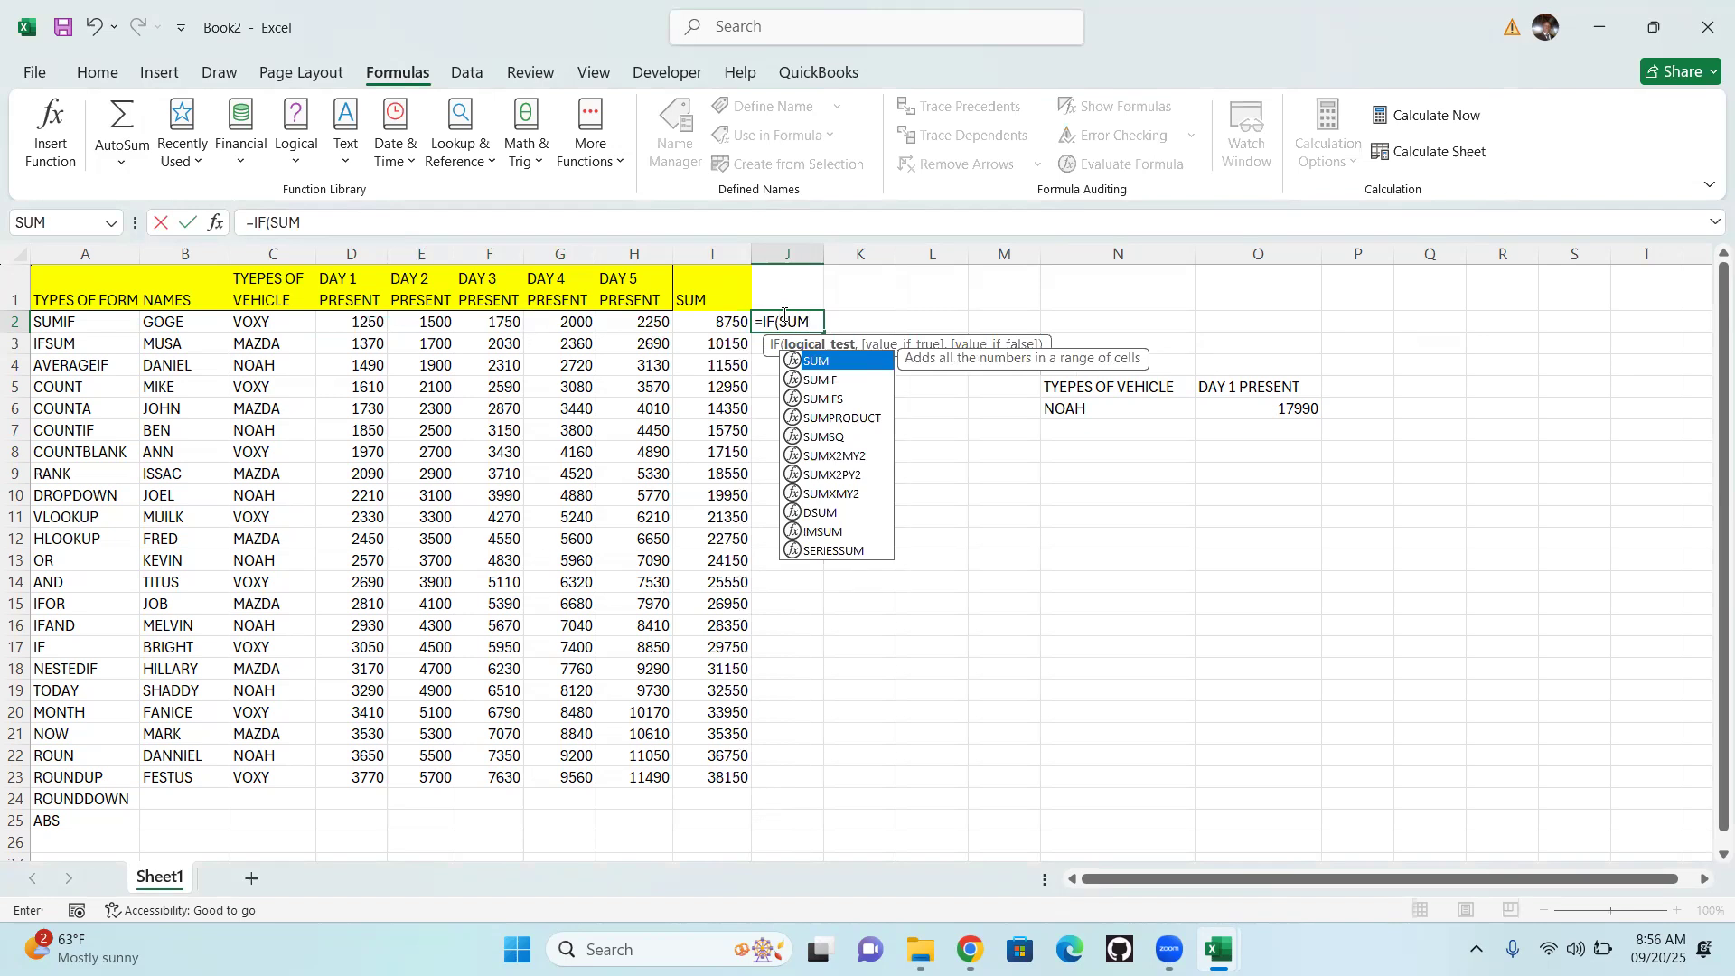
pyautogui.write('(')
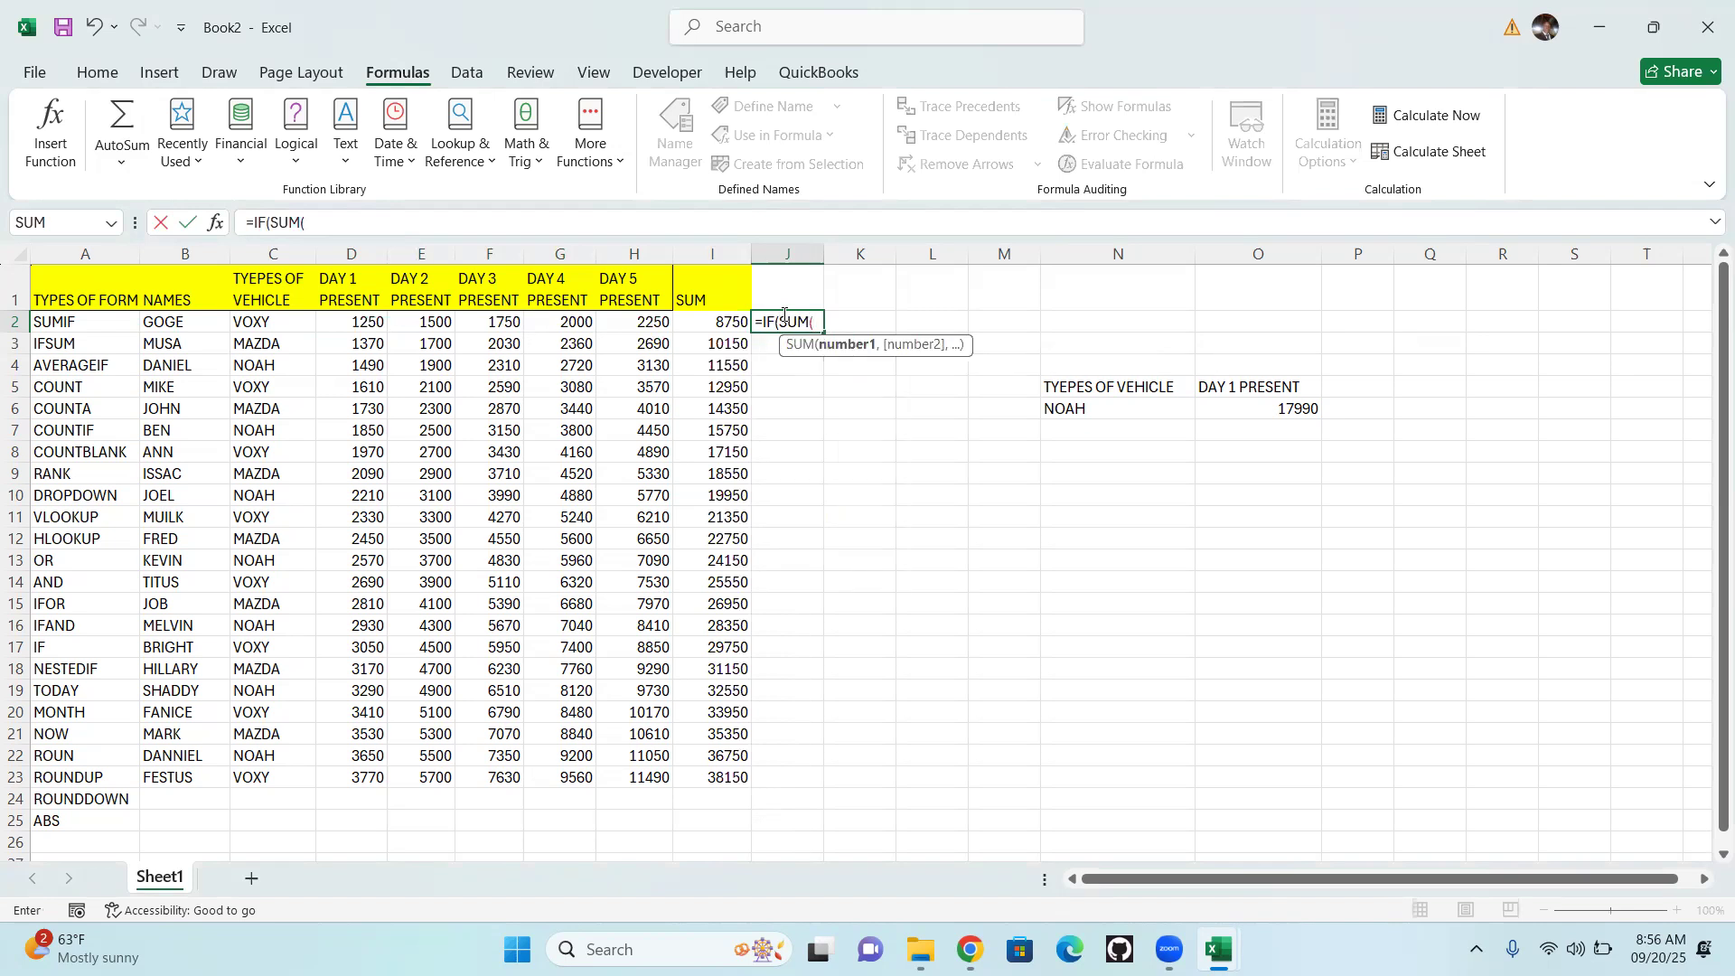
pyautogui.moveTo(350, 323); pyautogui.dragTo(664, 322)
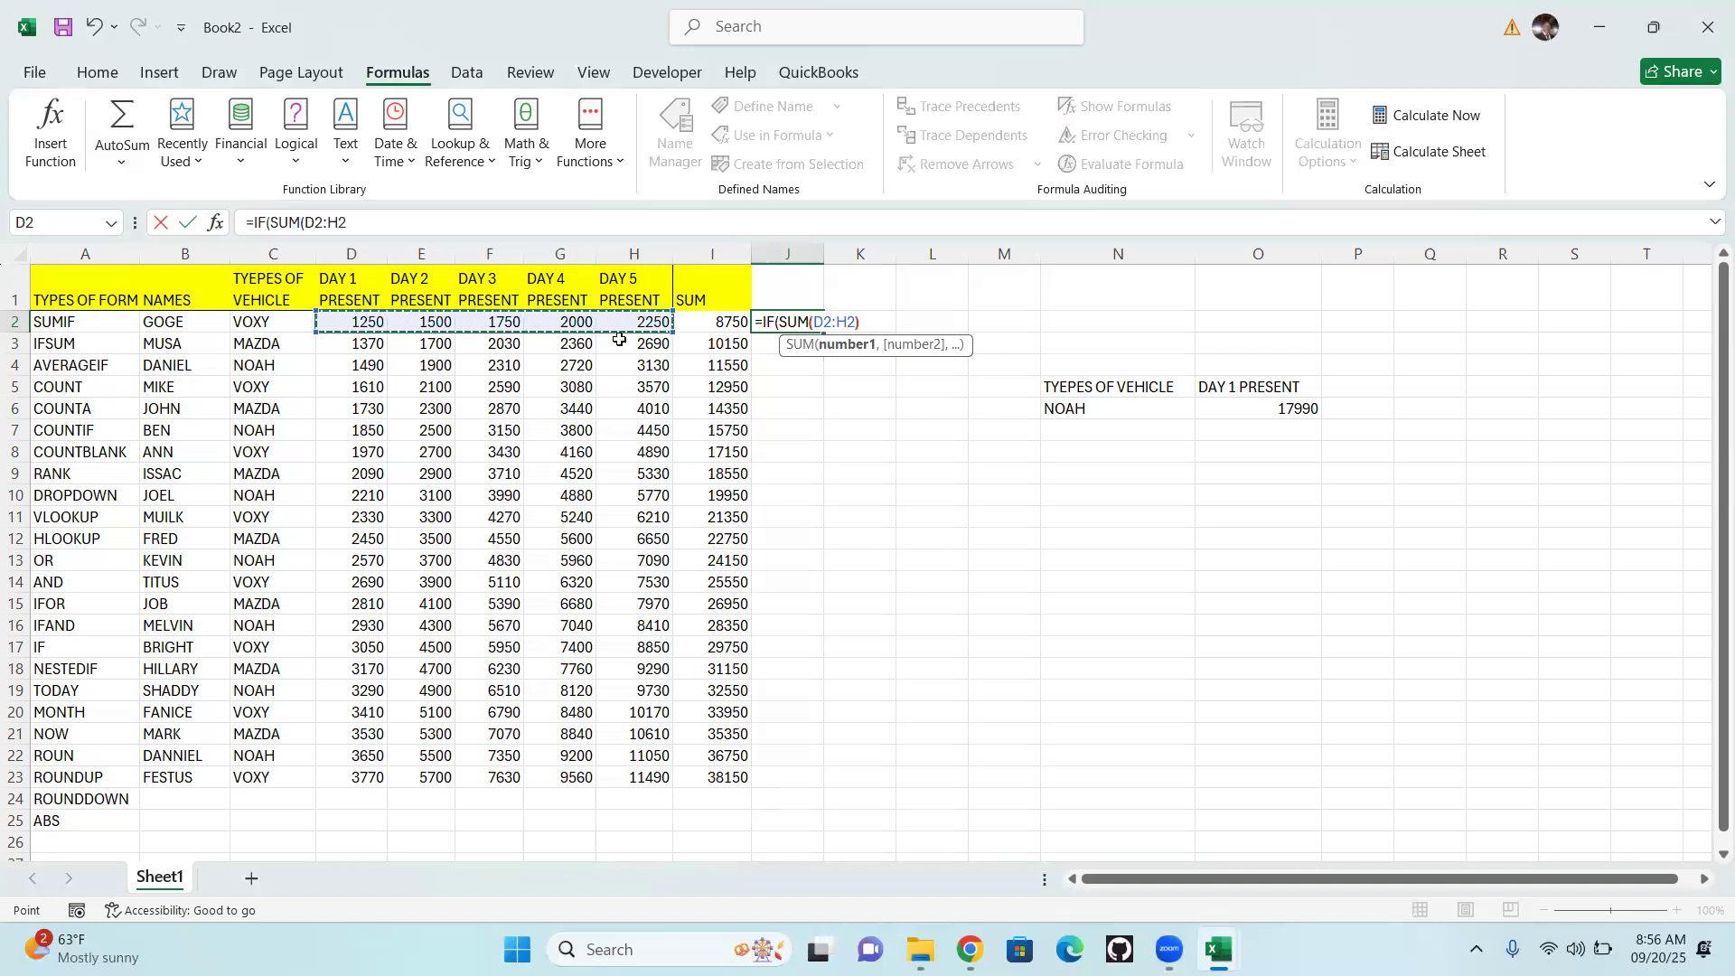
pyautogui.write(')')
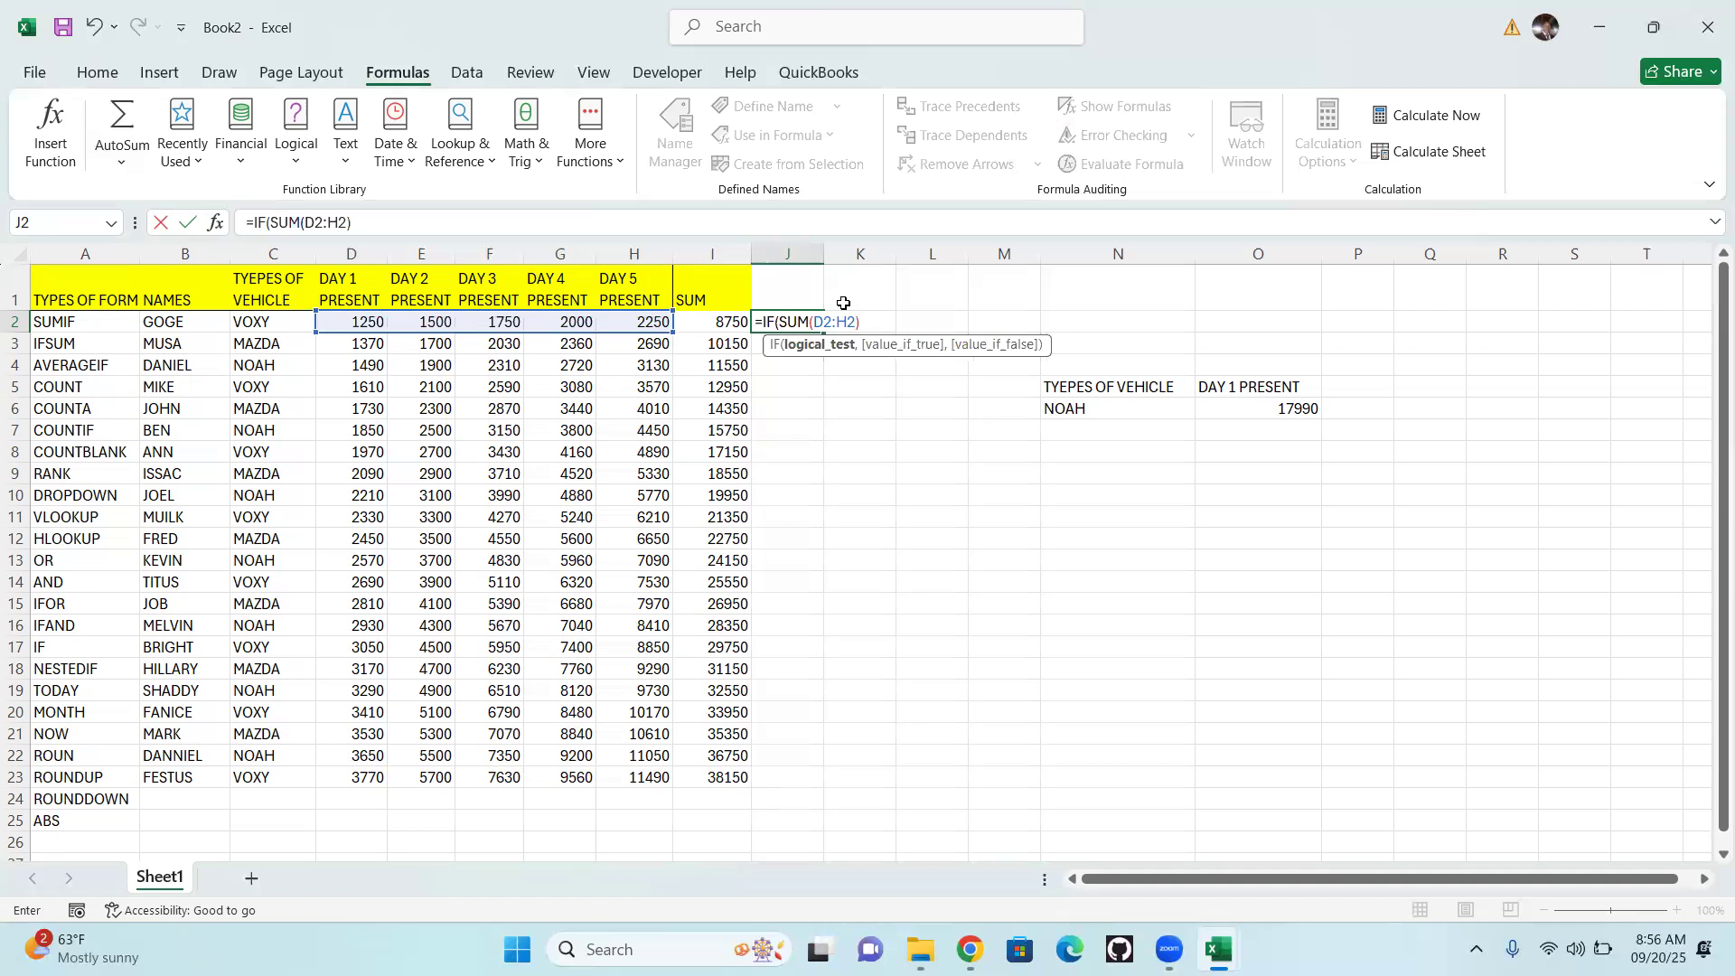
pyautogui.write('>>')
pyautogui.write('700')
pyautogui.write('0,')
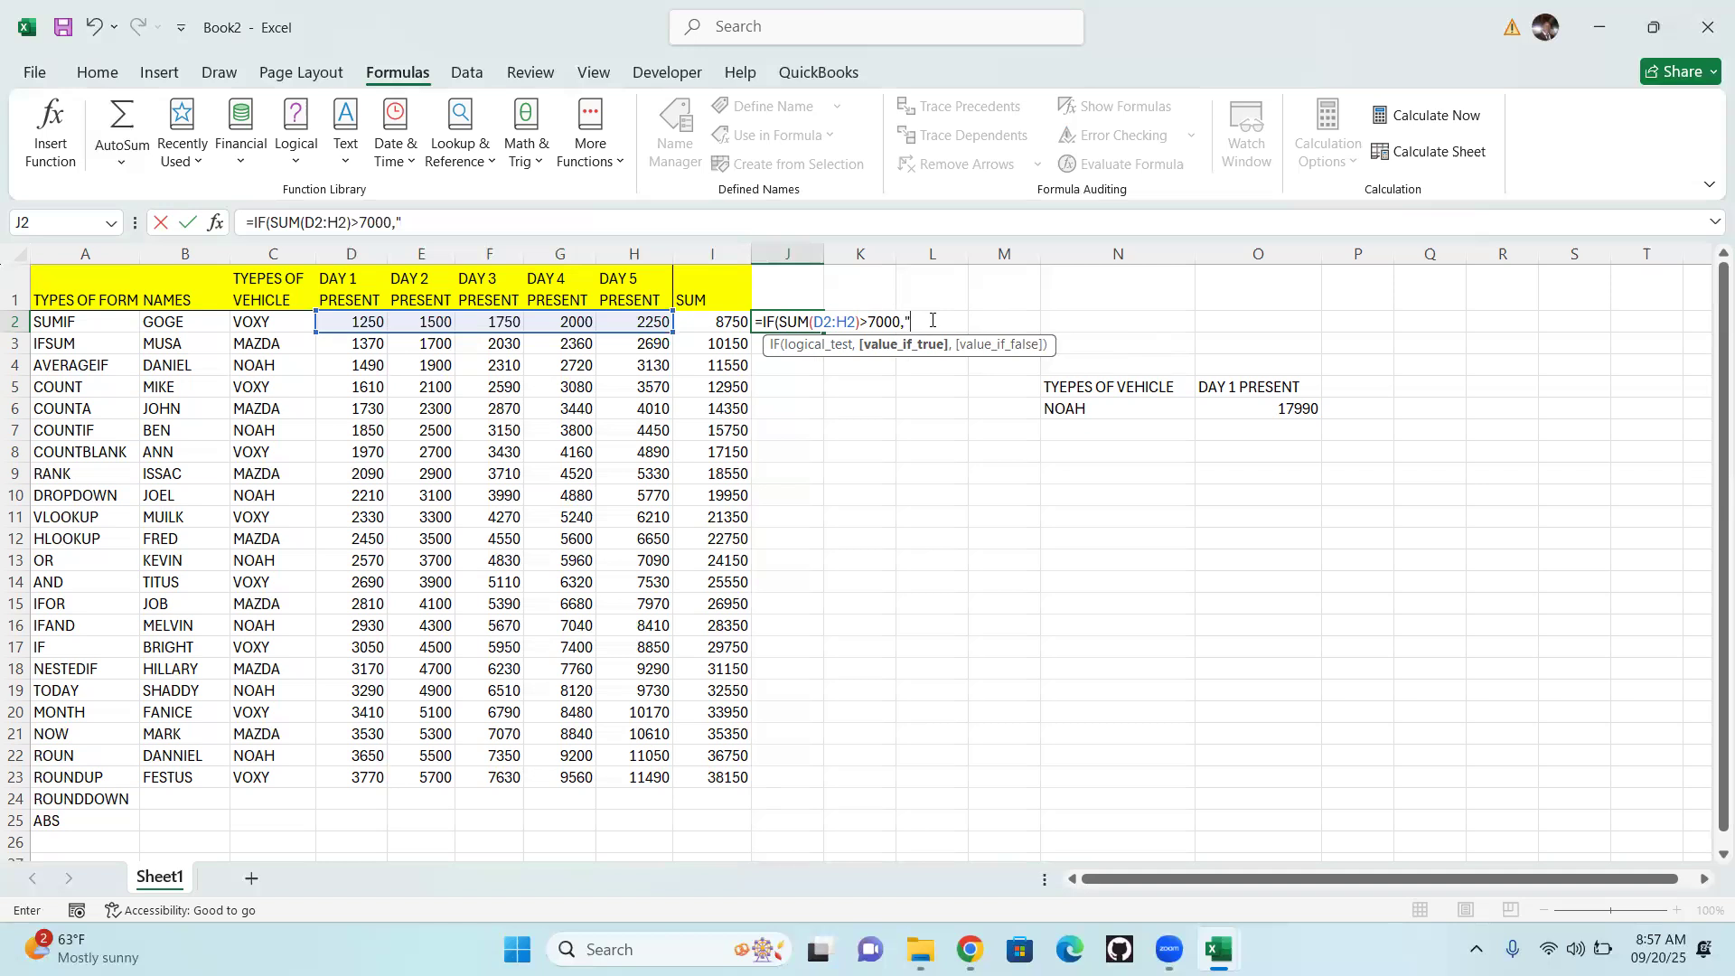
# Add "Good Atttendance" as the value if true in the J2 IF formula
pyautogui.write('Good Atttendance')
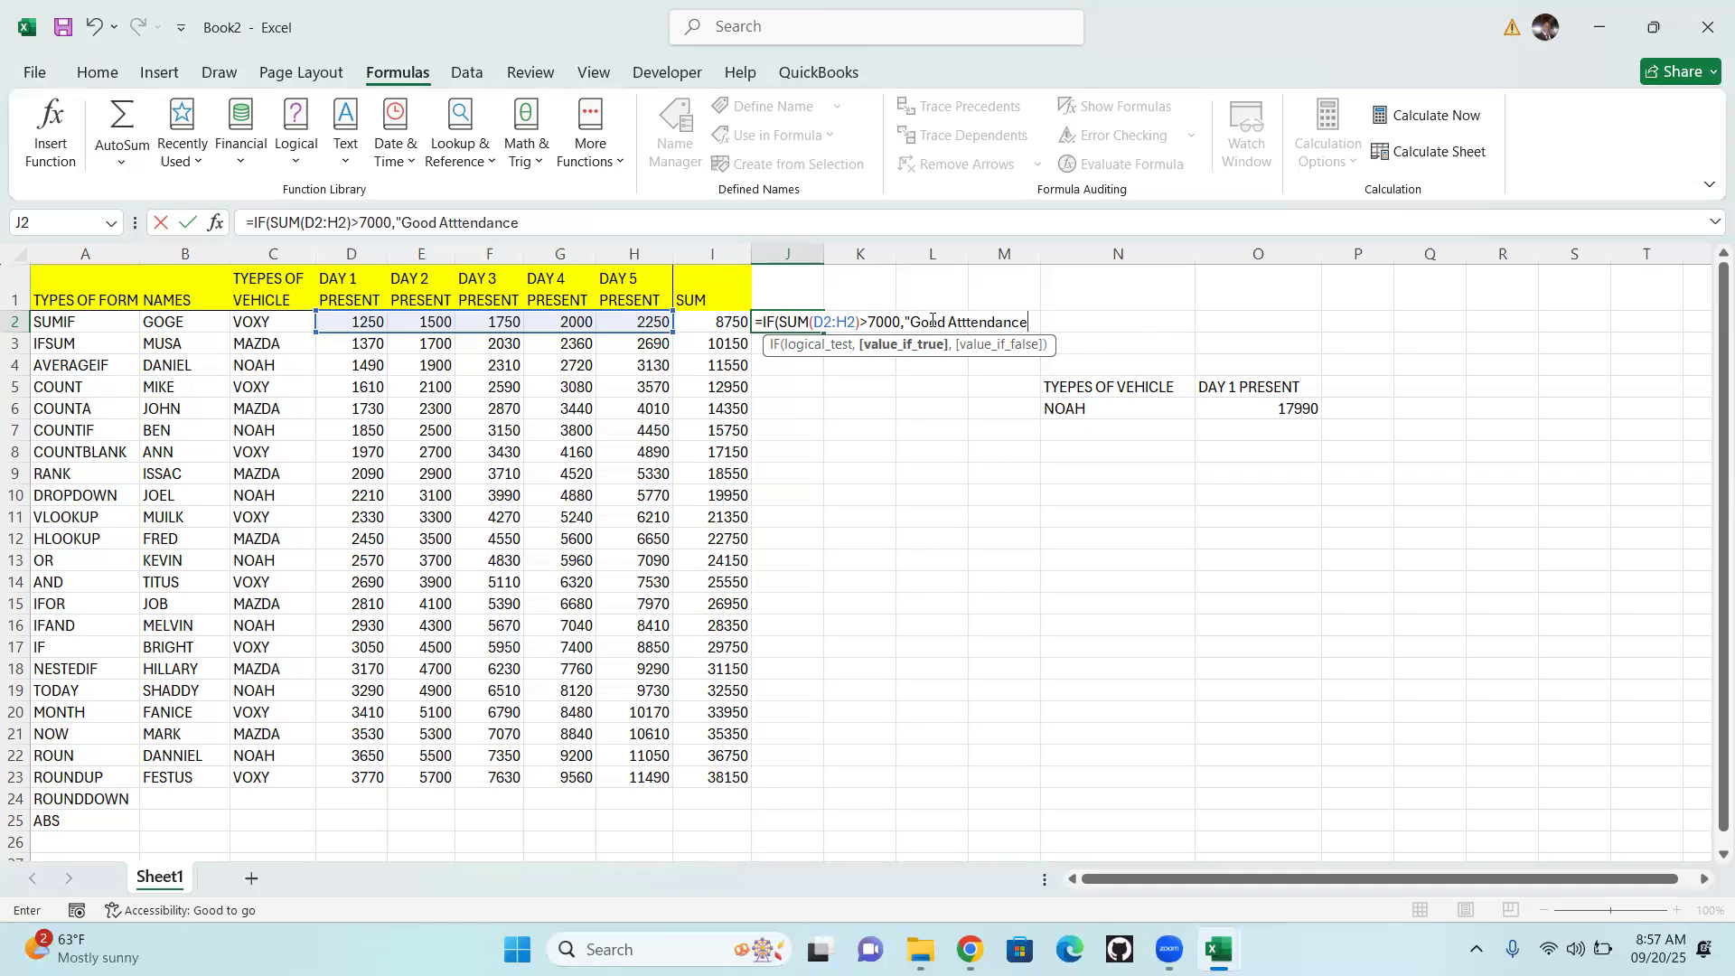
pyautogui.write('",')
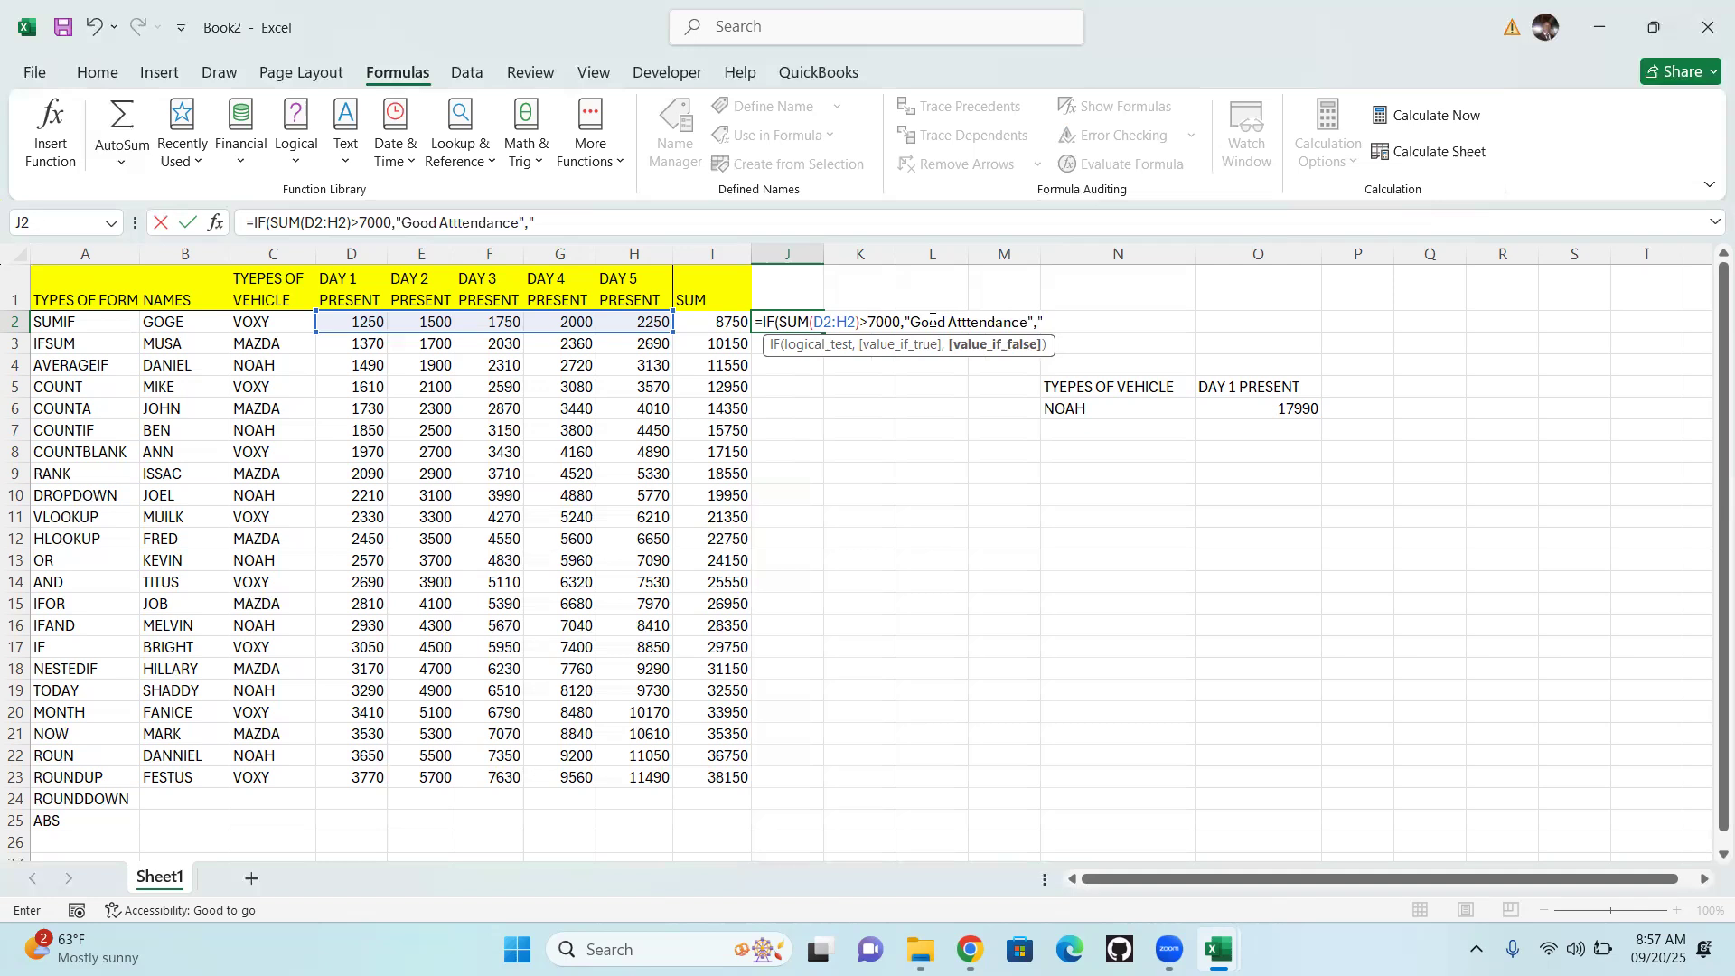
# Complete the J2 IF formula with "Poor Attendance" as the value if false and fit column J's width to its content
pyautogui.write('"Poor Attendance')
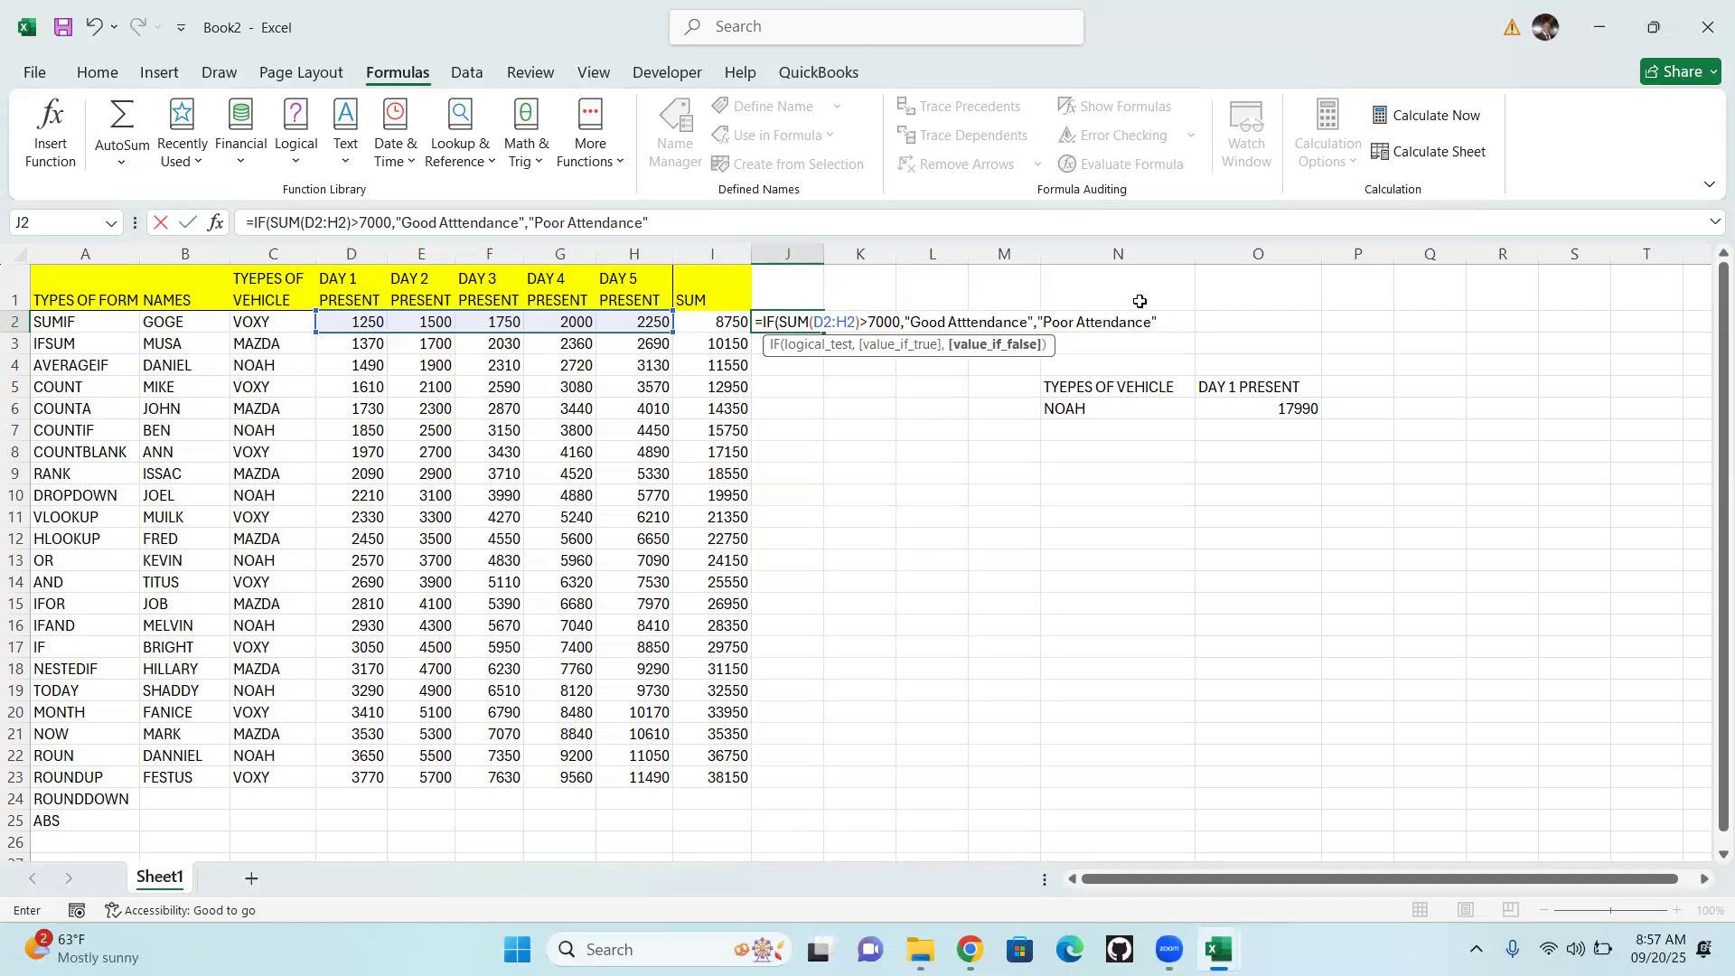
pyautogui.write(')')
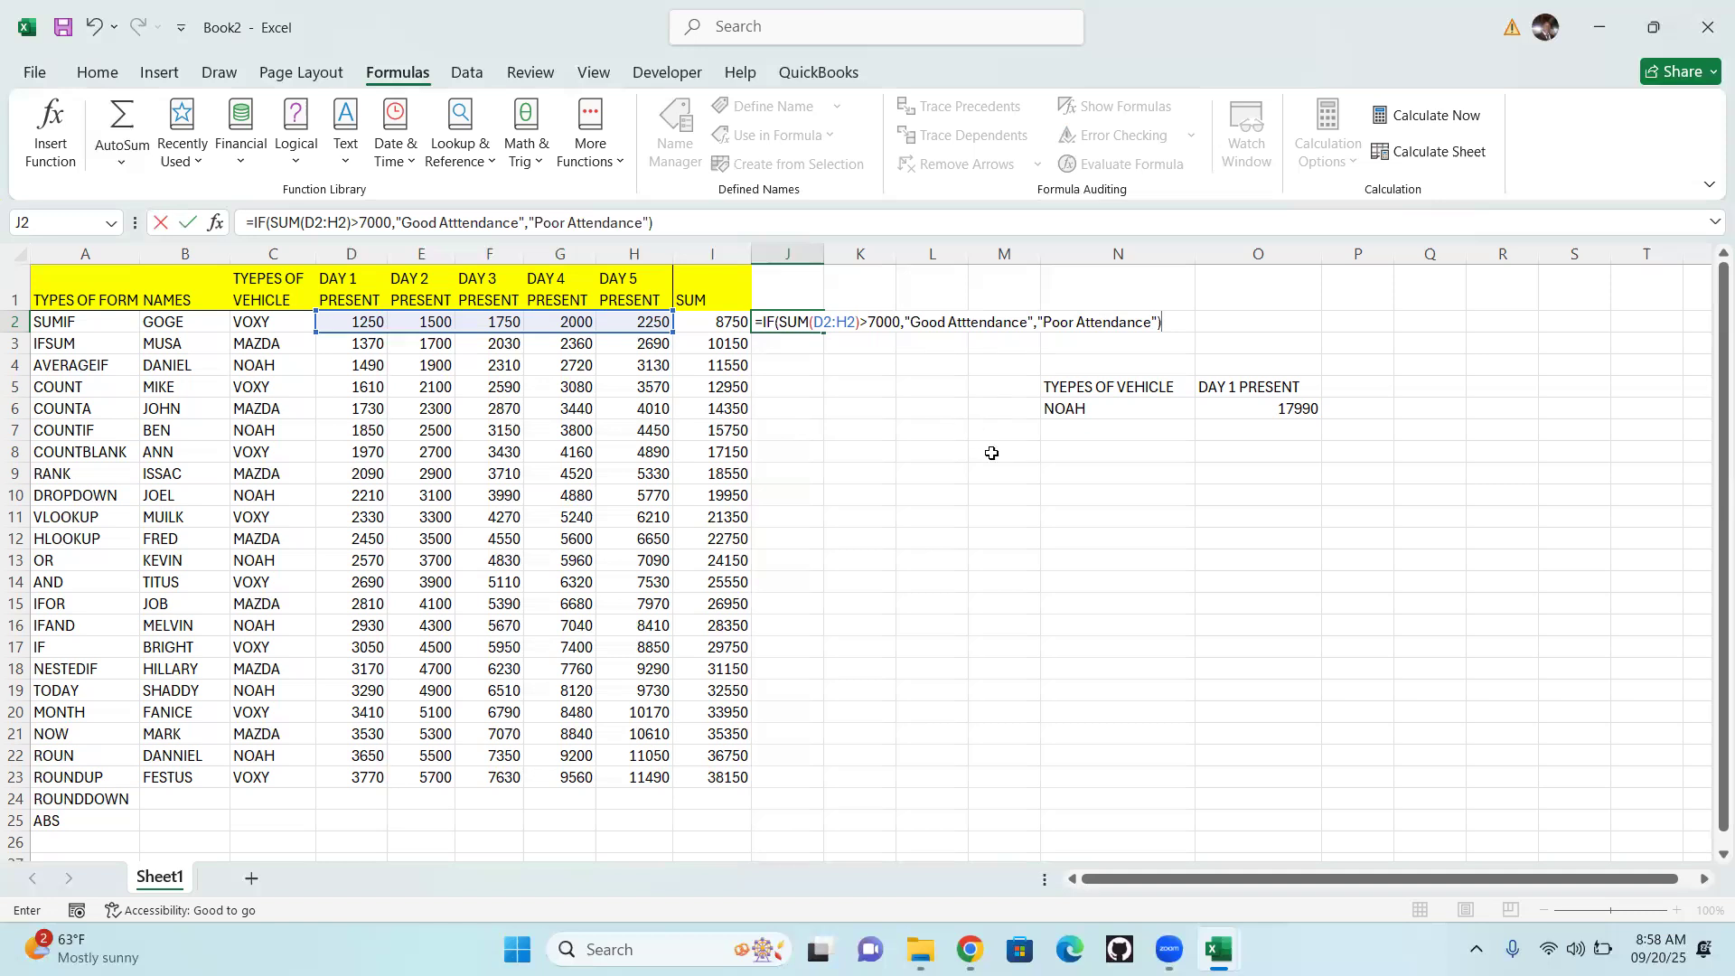
pyautogui.click(992, 452)
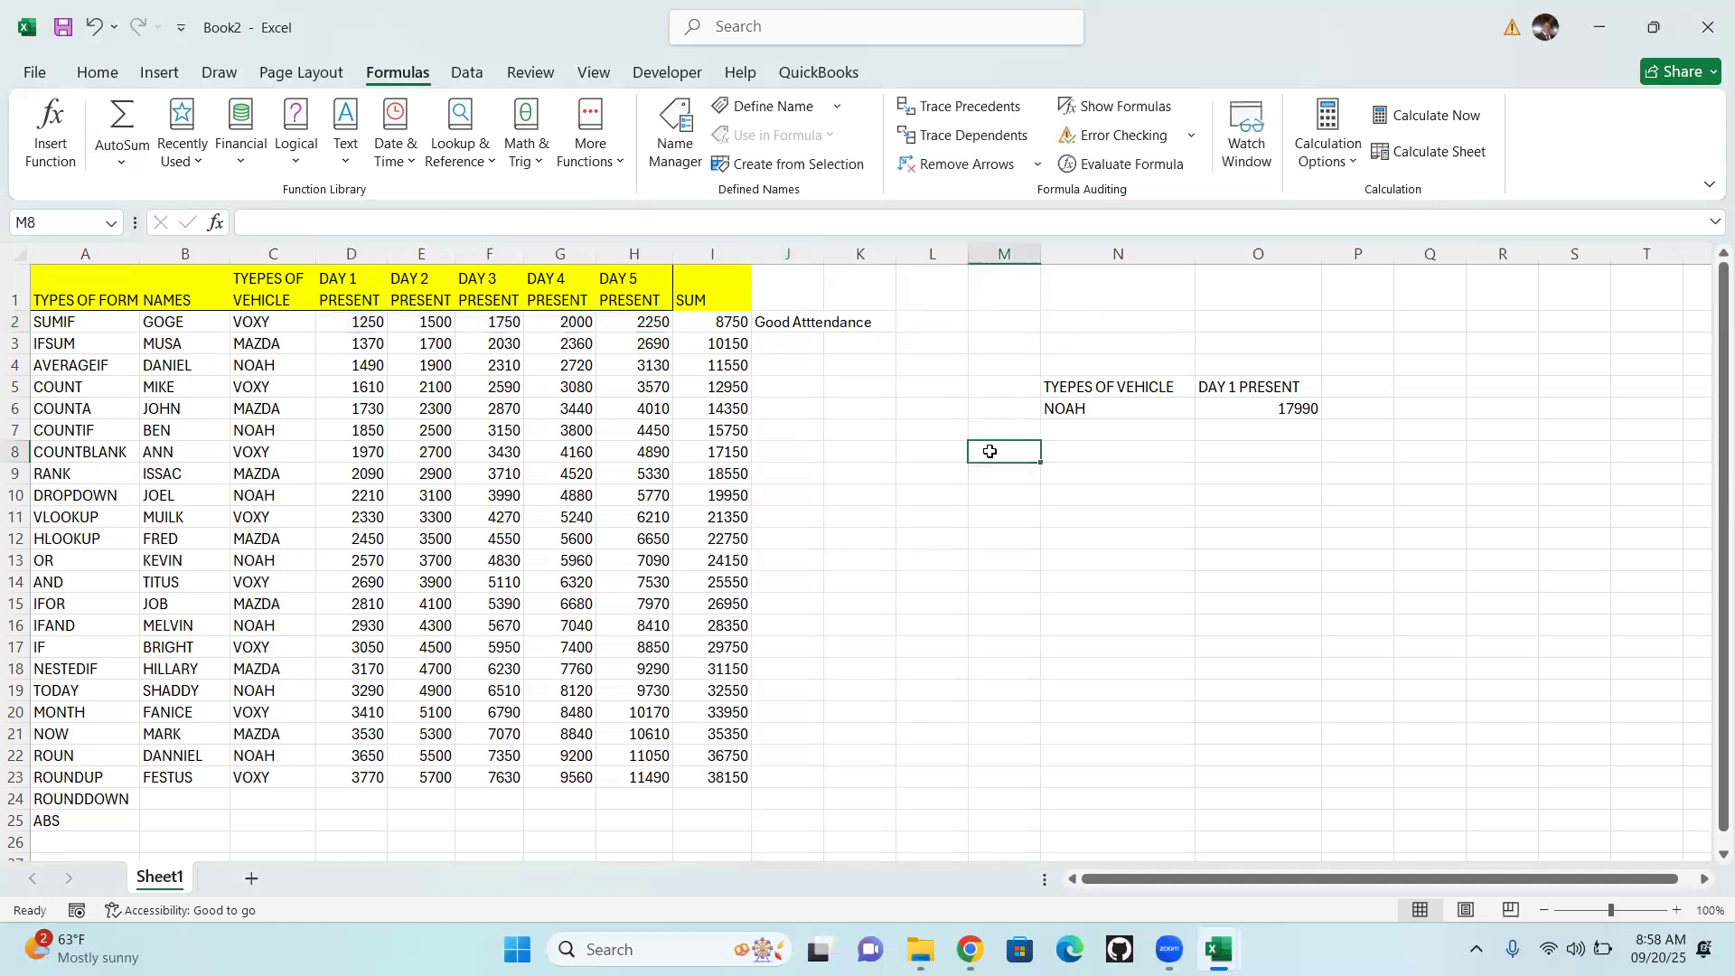
pyautogui.doubleClick(823, 253)
# Change the threshold in the J2 IF formula's logical test to 30000
pyautogui.click(792, 320)
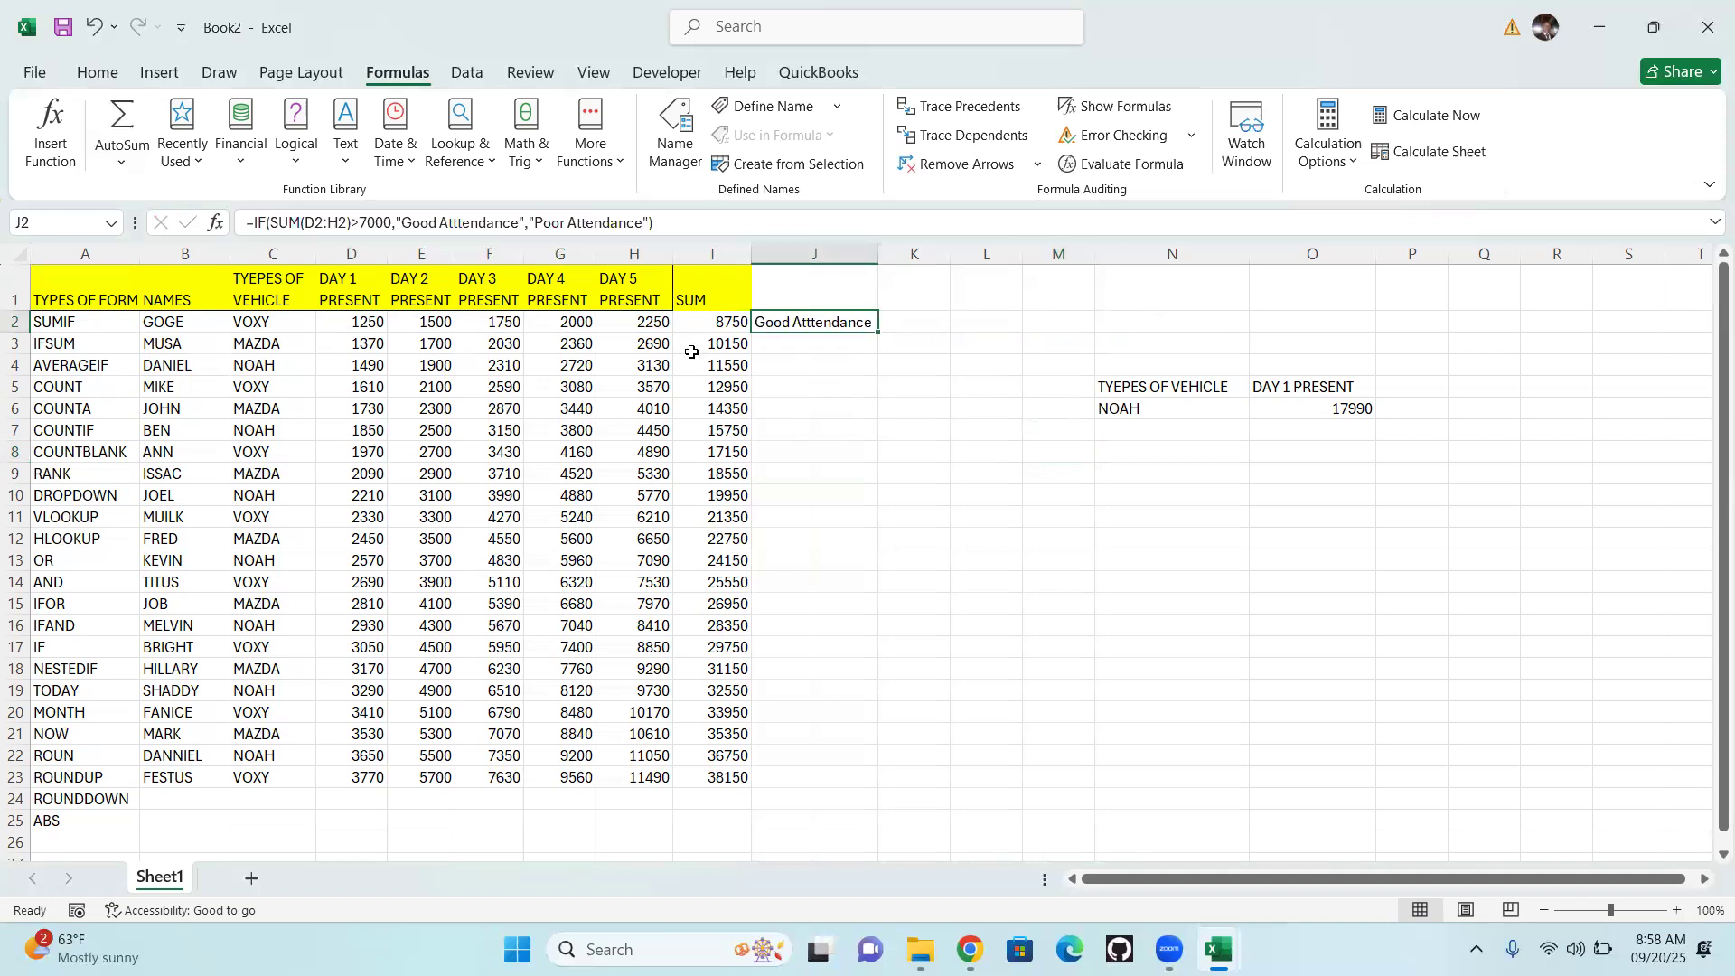
pyautogui.doubleClick(788, 323)
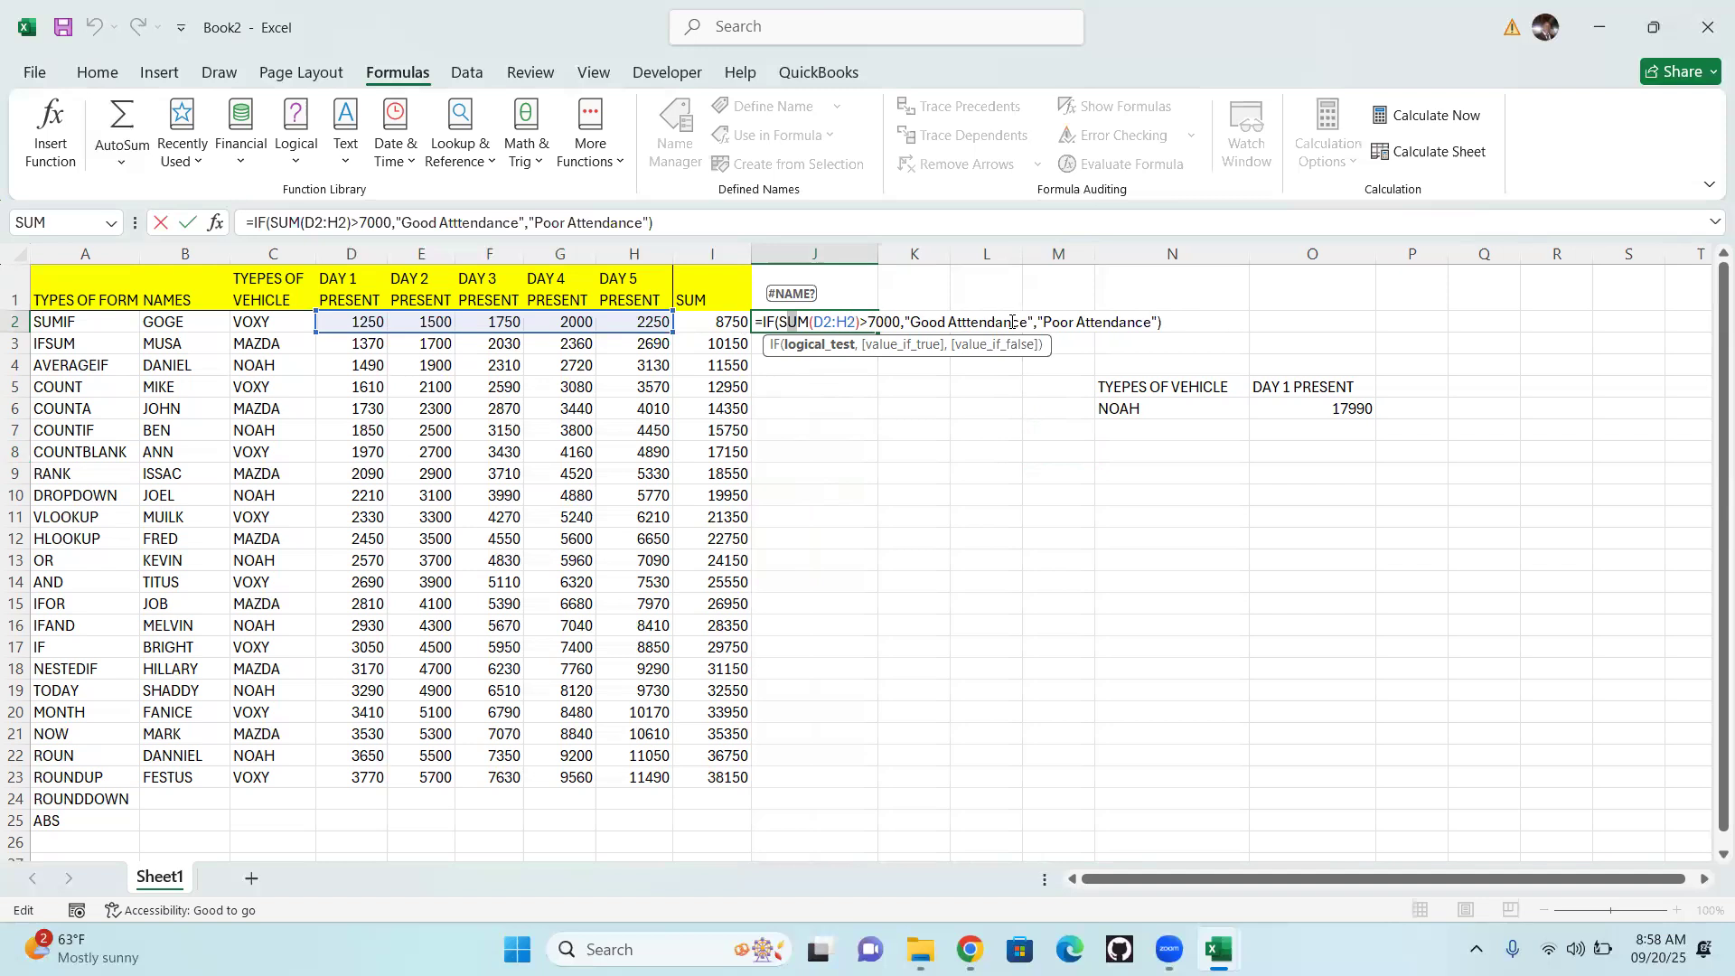
pyautogui.click(889, 322)
pyautogui.press('BackSpace')
pyautogui.write('30')
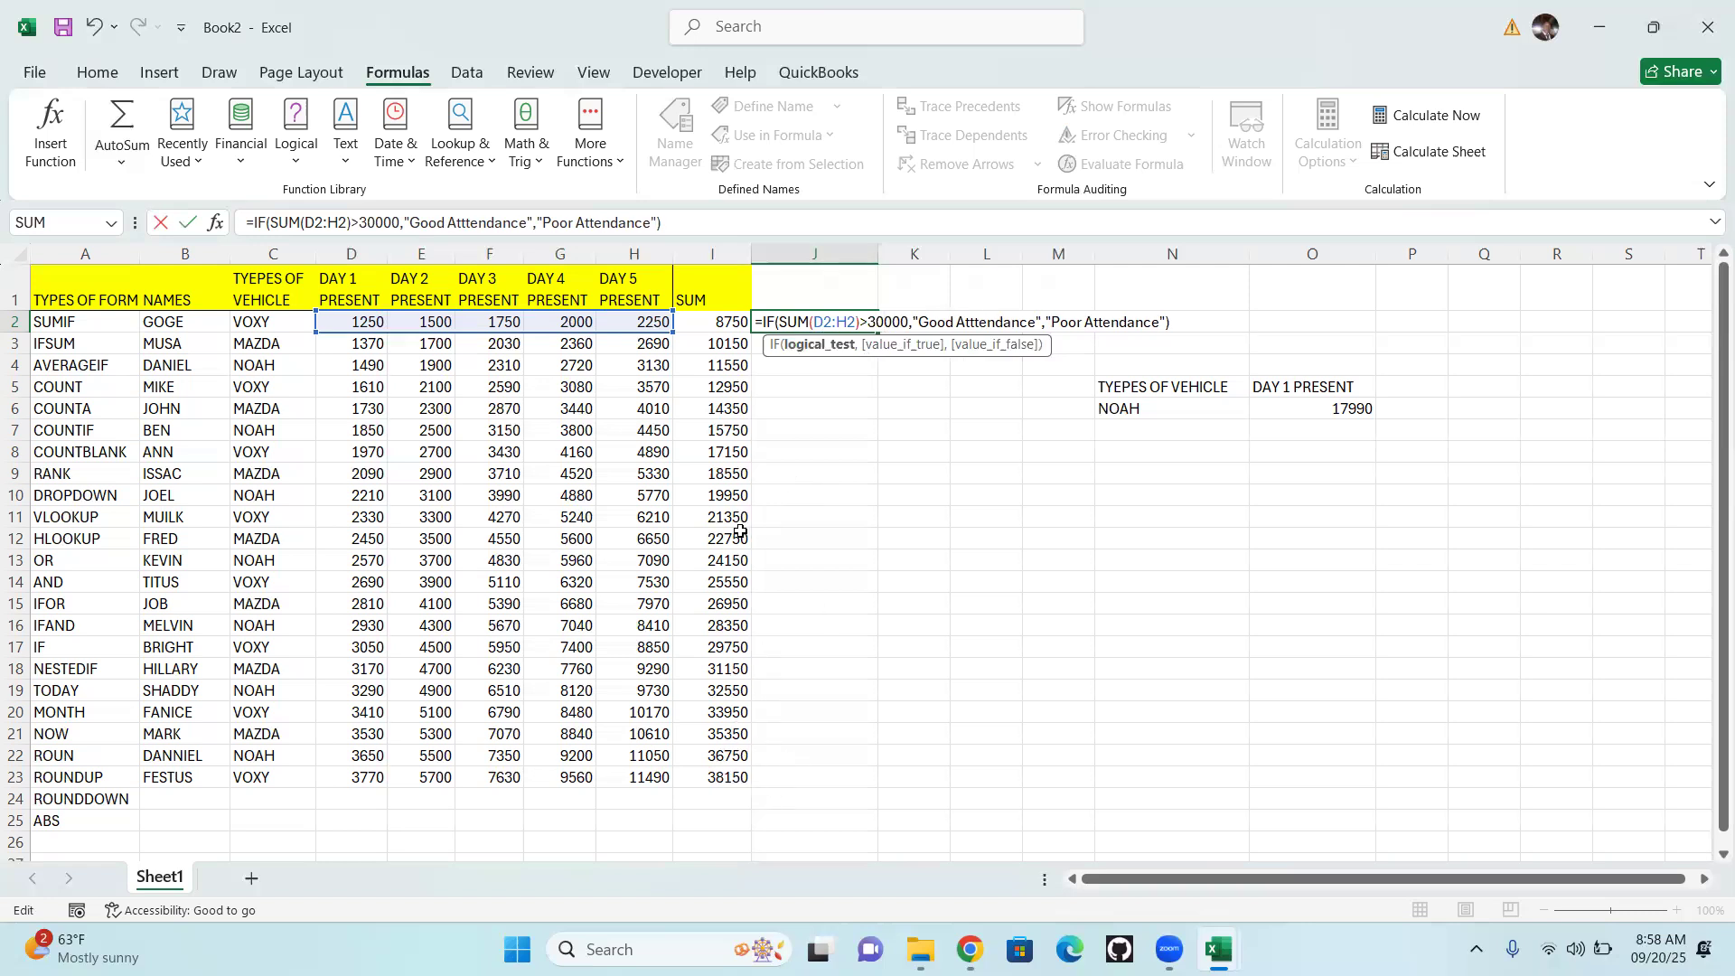
pyautogui.press('Return')
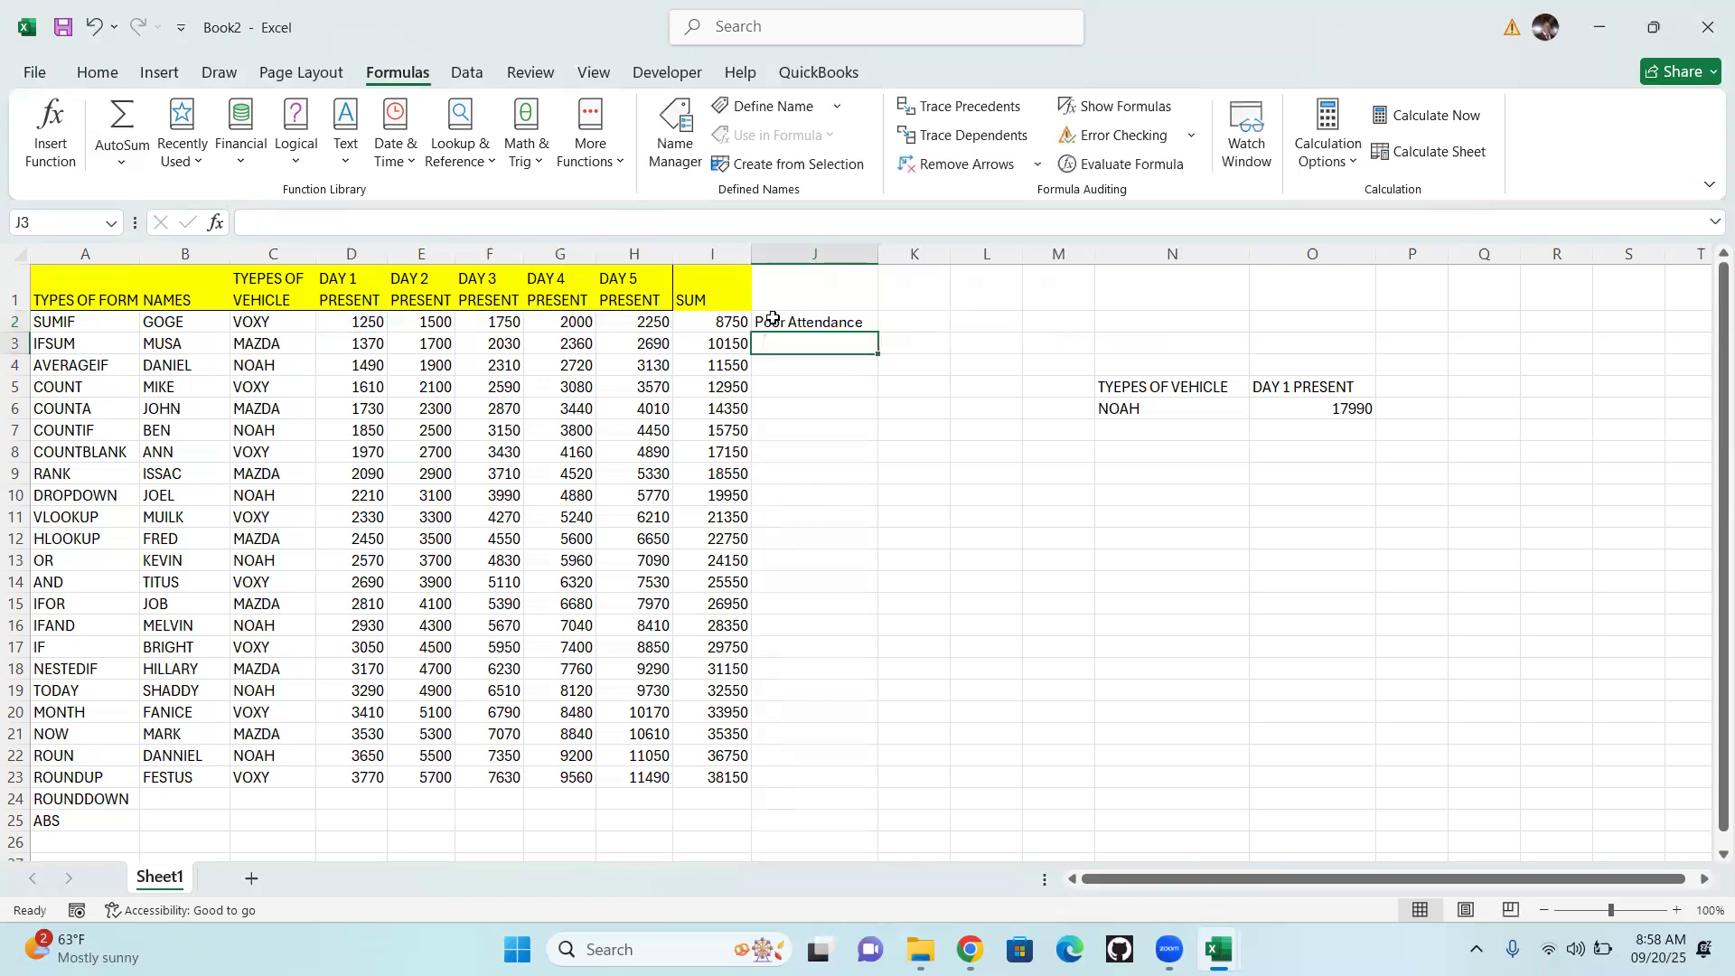
pyautogui.press('Up')
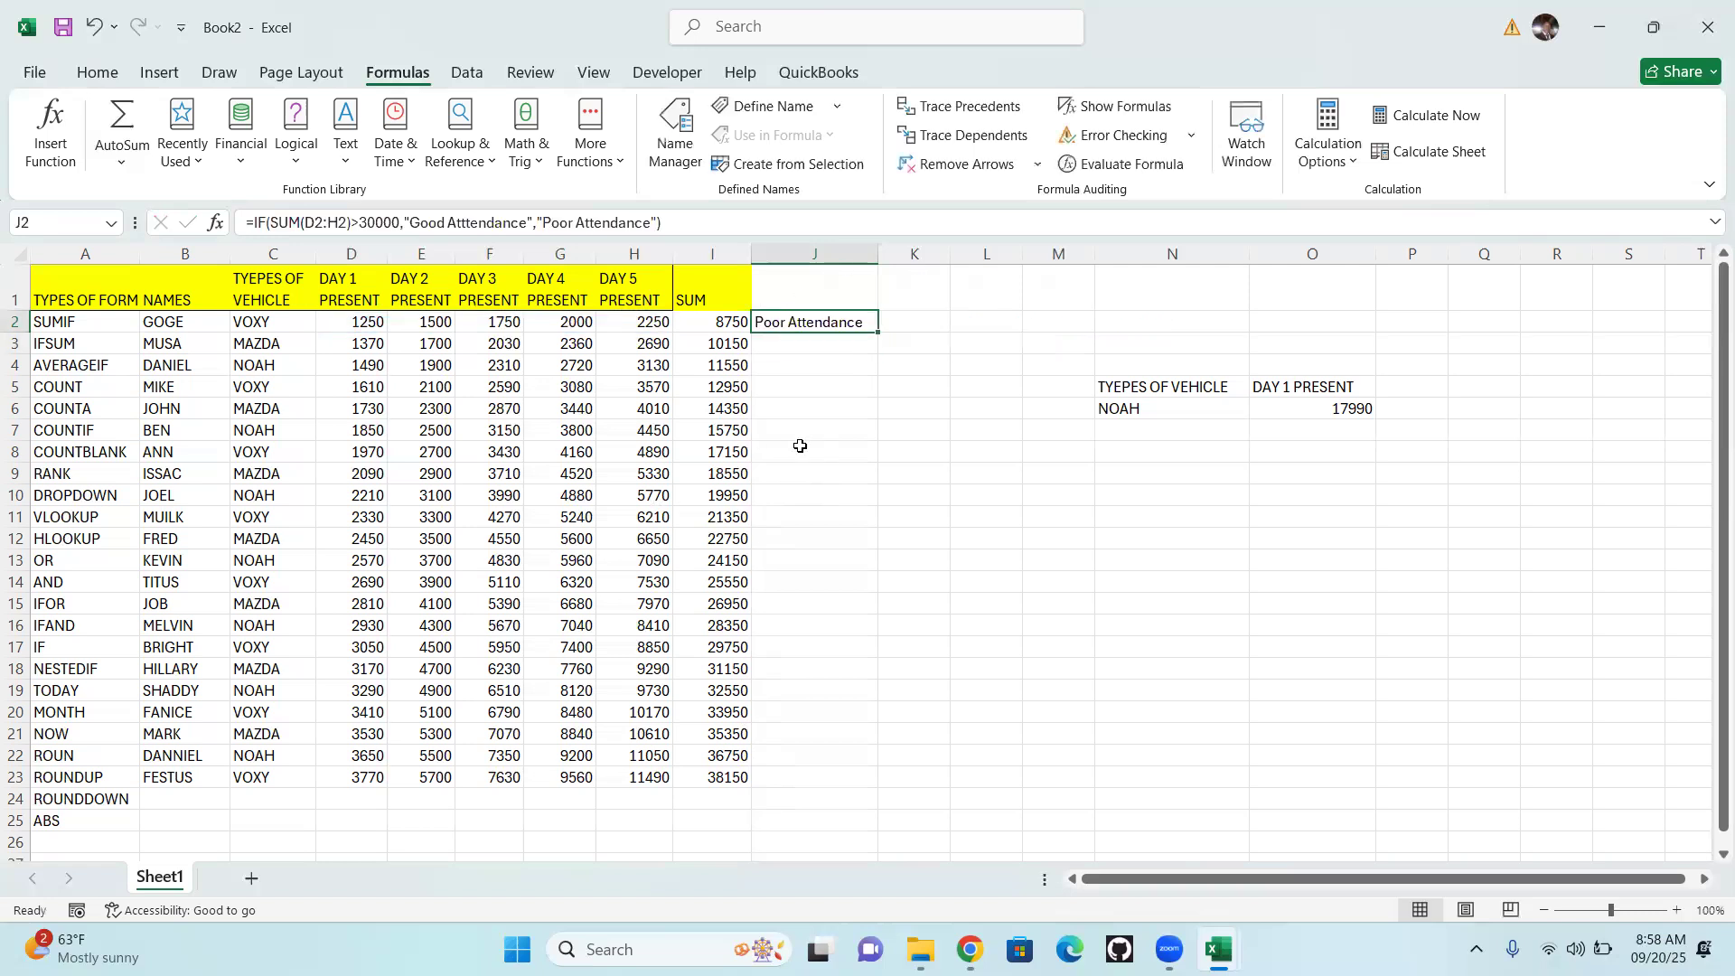
pyautogui.moveTo(877, 332); pyautogui.dragTo(875, 786)
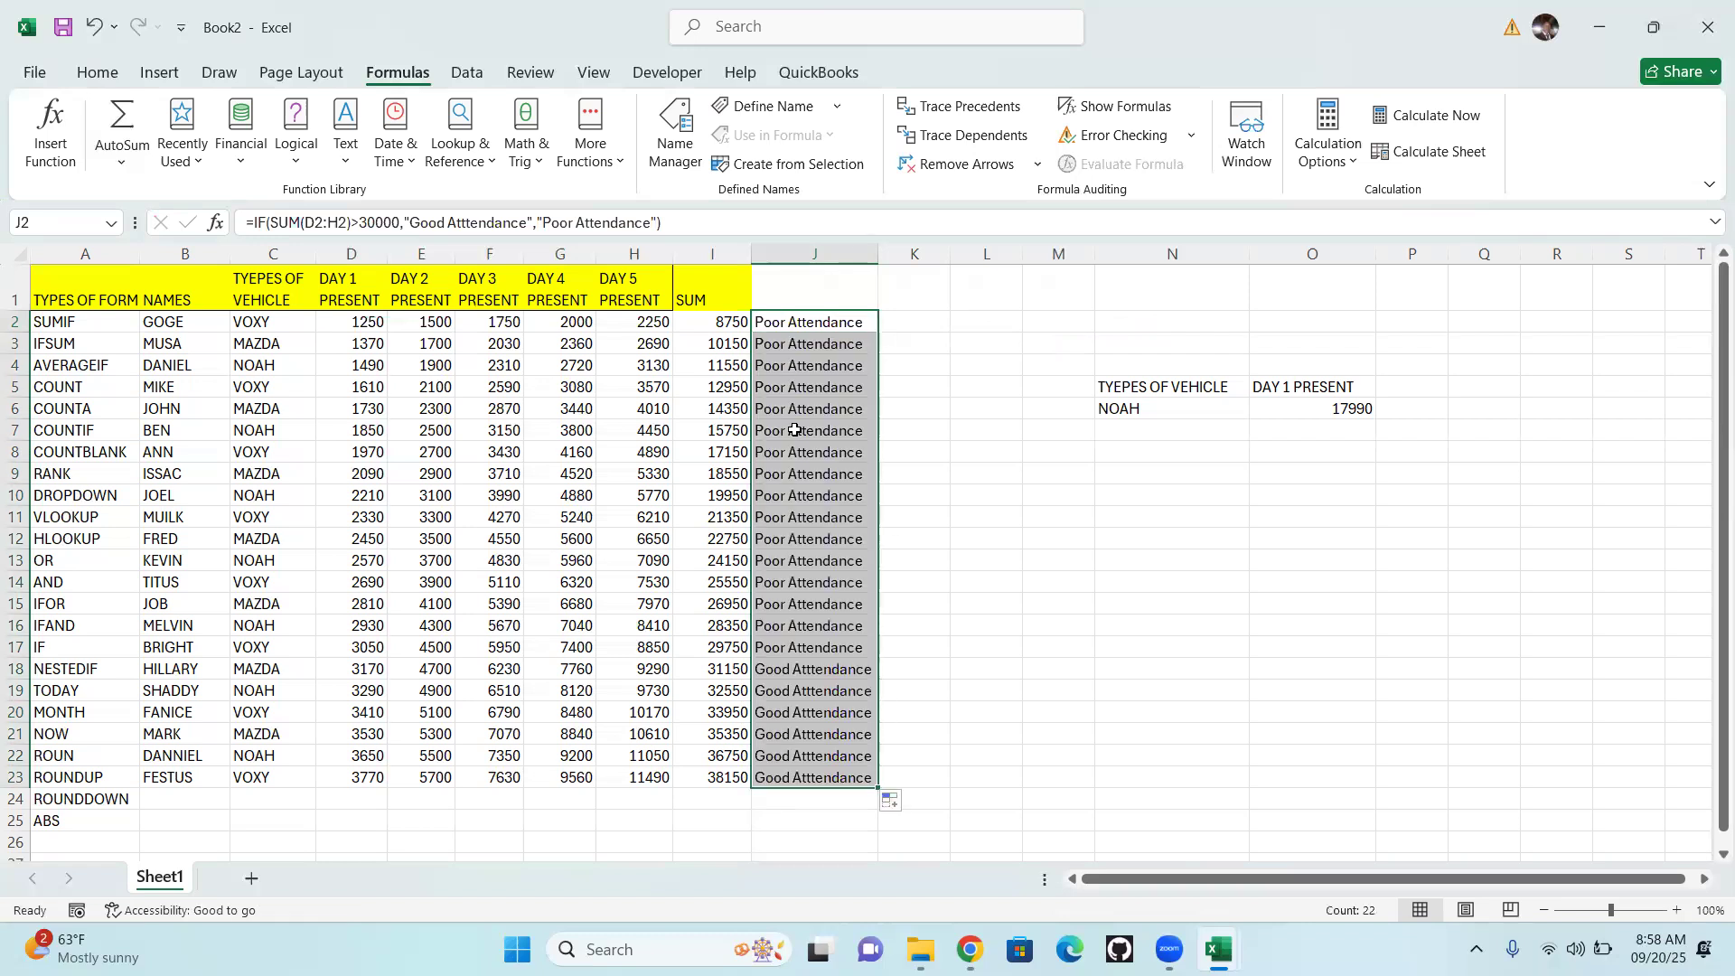
pyautogui.hotkey('ctrl', 'z')
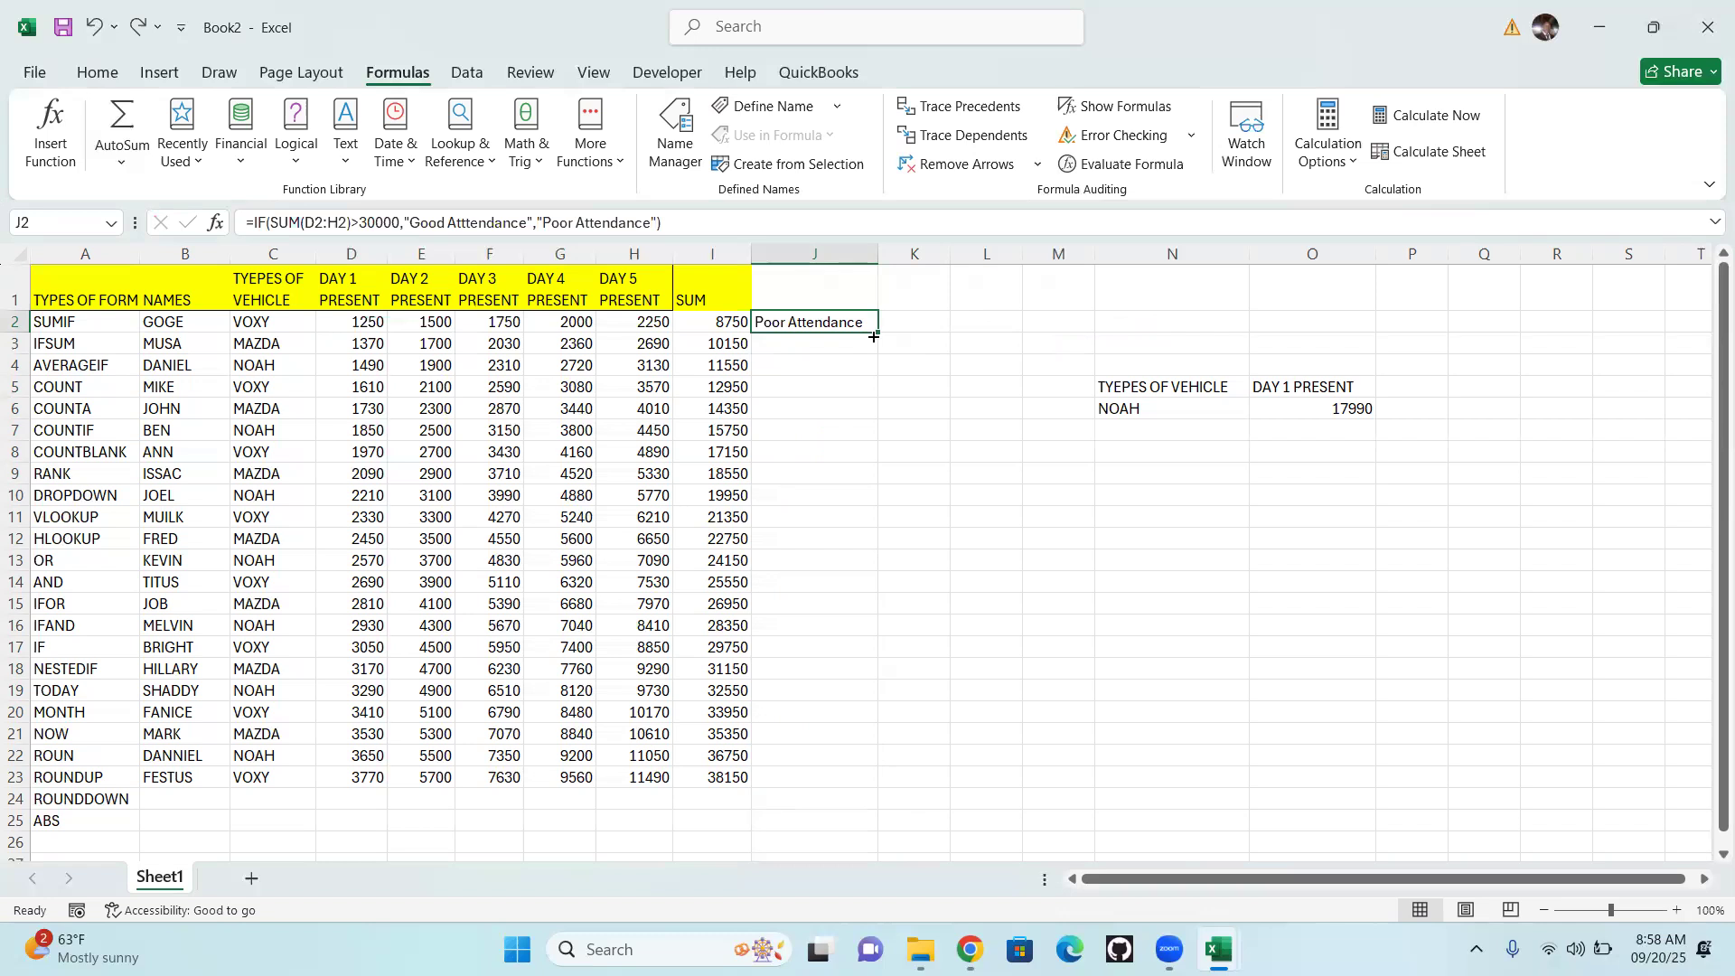
pyautogui.moveTo(873, 336); pyautogui.dragTo(895, 789)
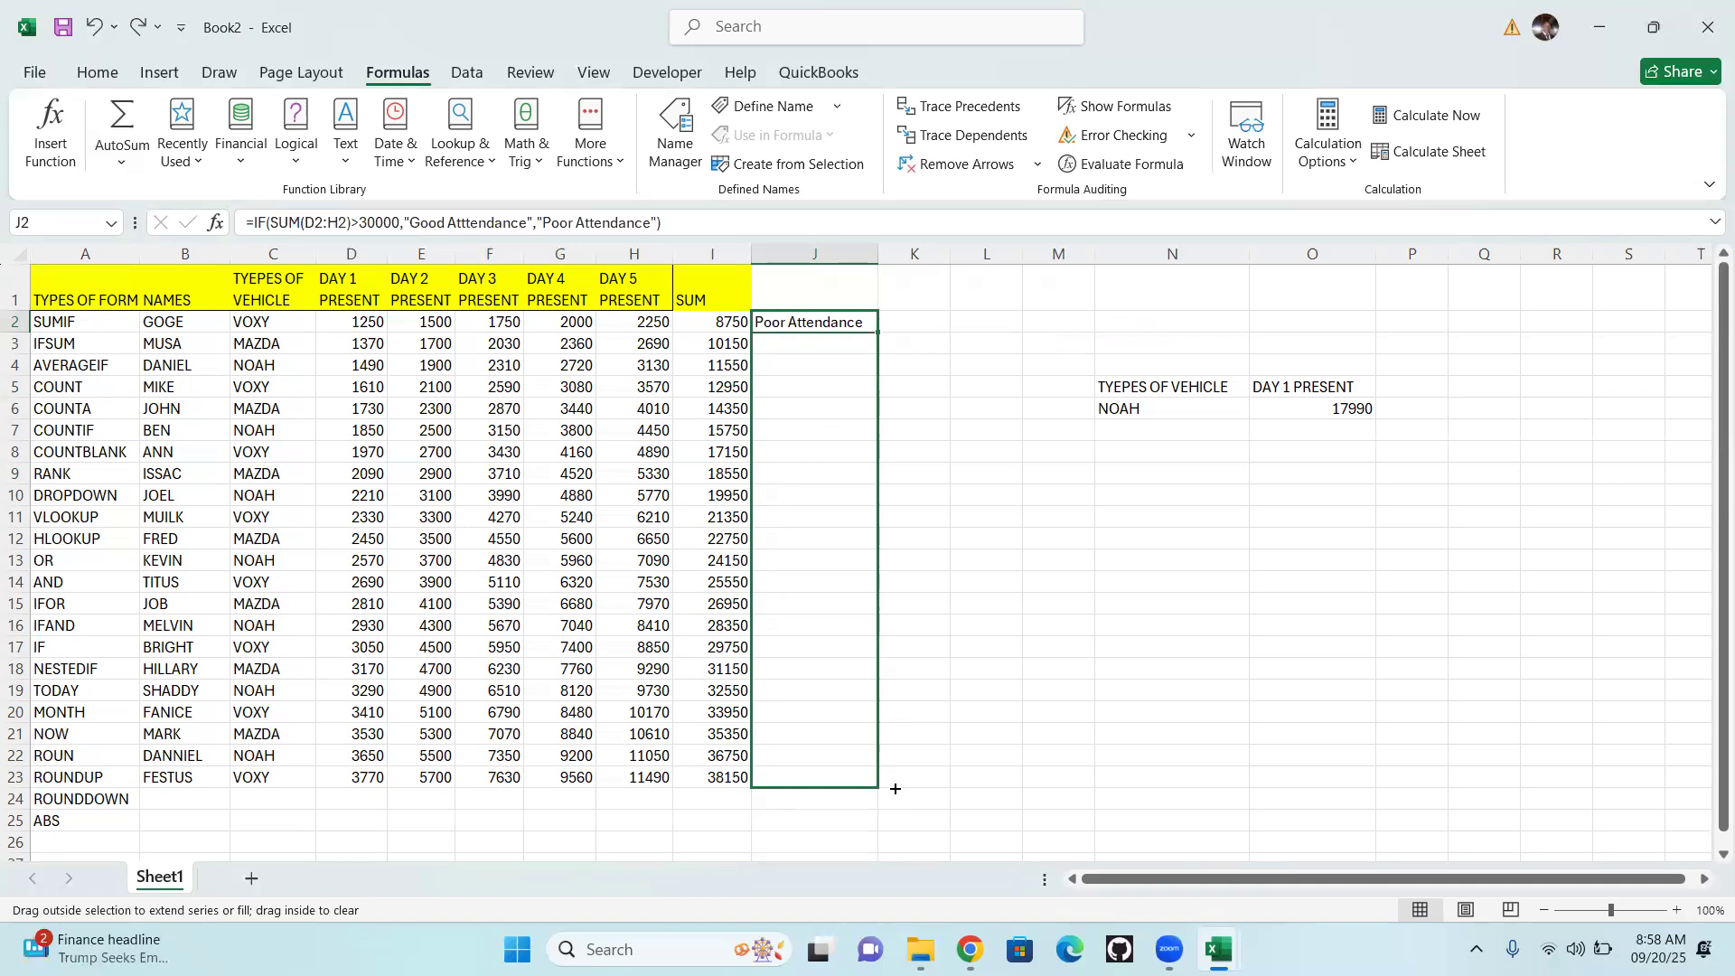
pyautogui.moveTo(894, 789); pyautogui.dragTo(893, 792)
pyautogui.hotkey('ctrl', 'z')
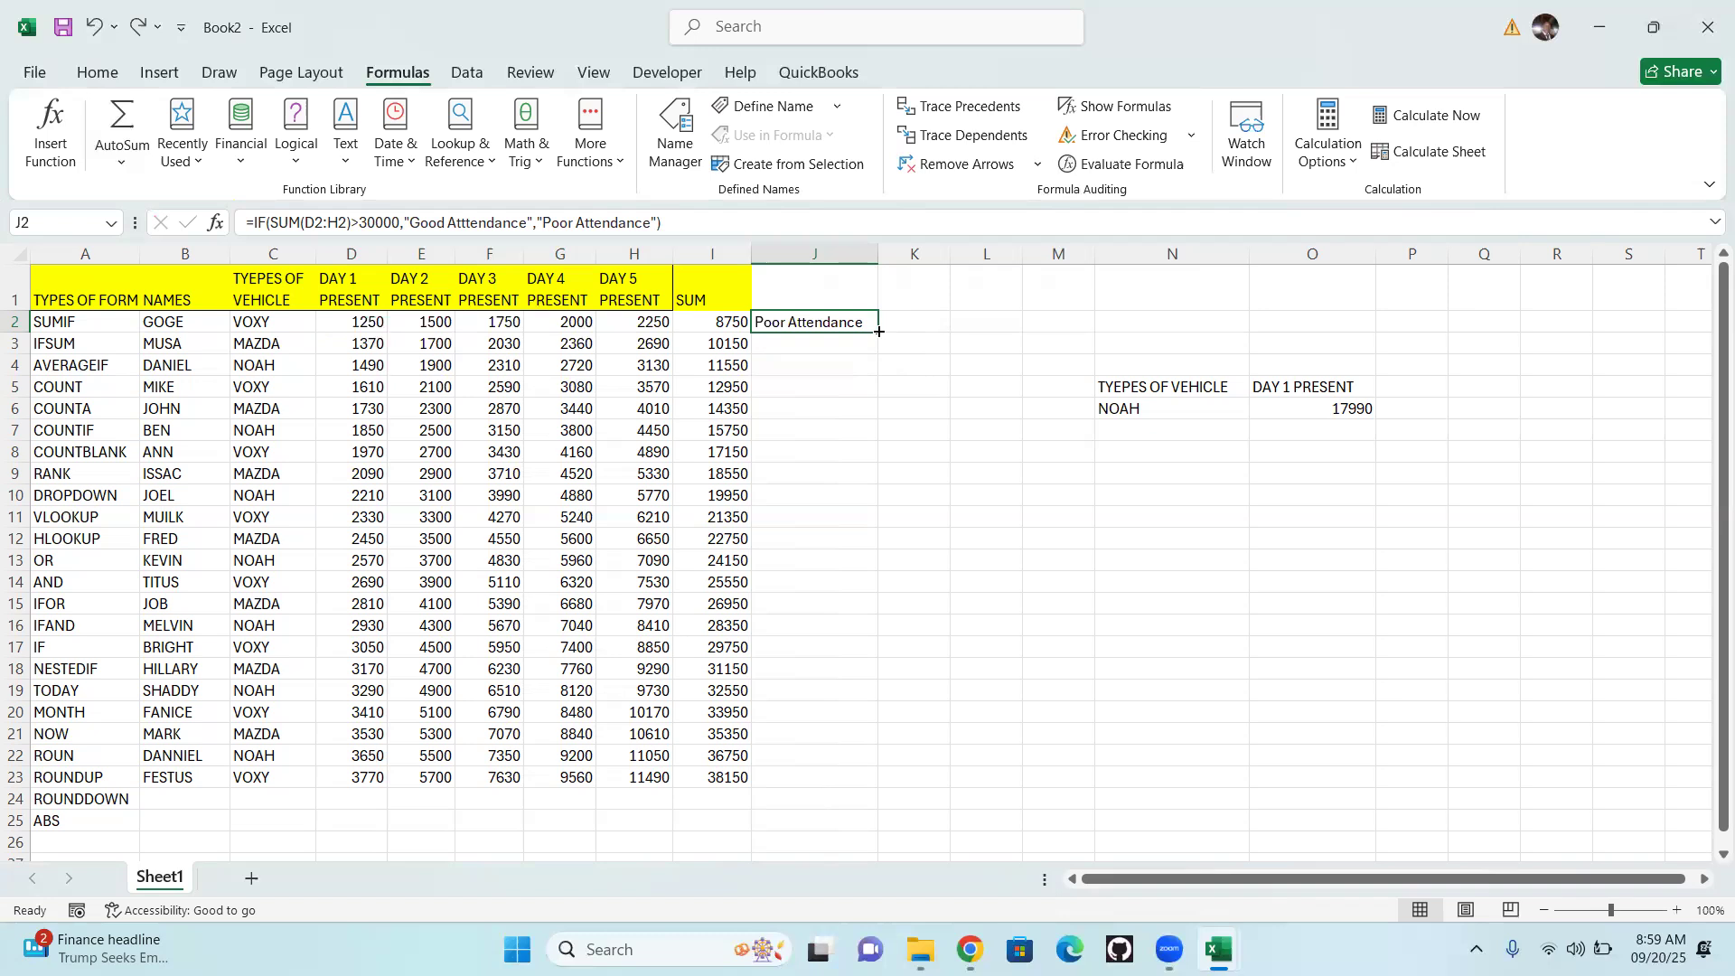
# Fill the IF formula from cell J2 down to J23
pyautogui.moveTo(879, 332); pyautogui.dragTo(870, 786)
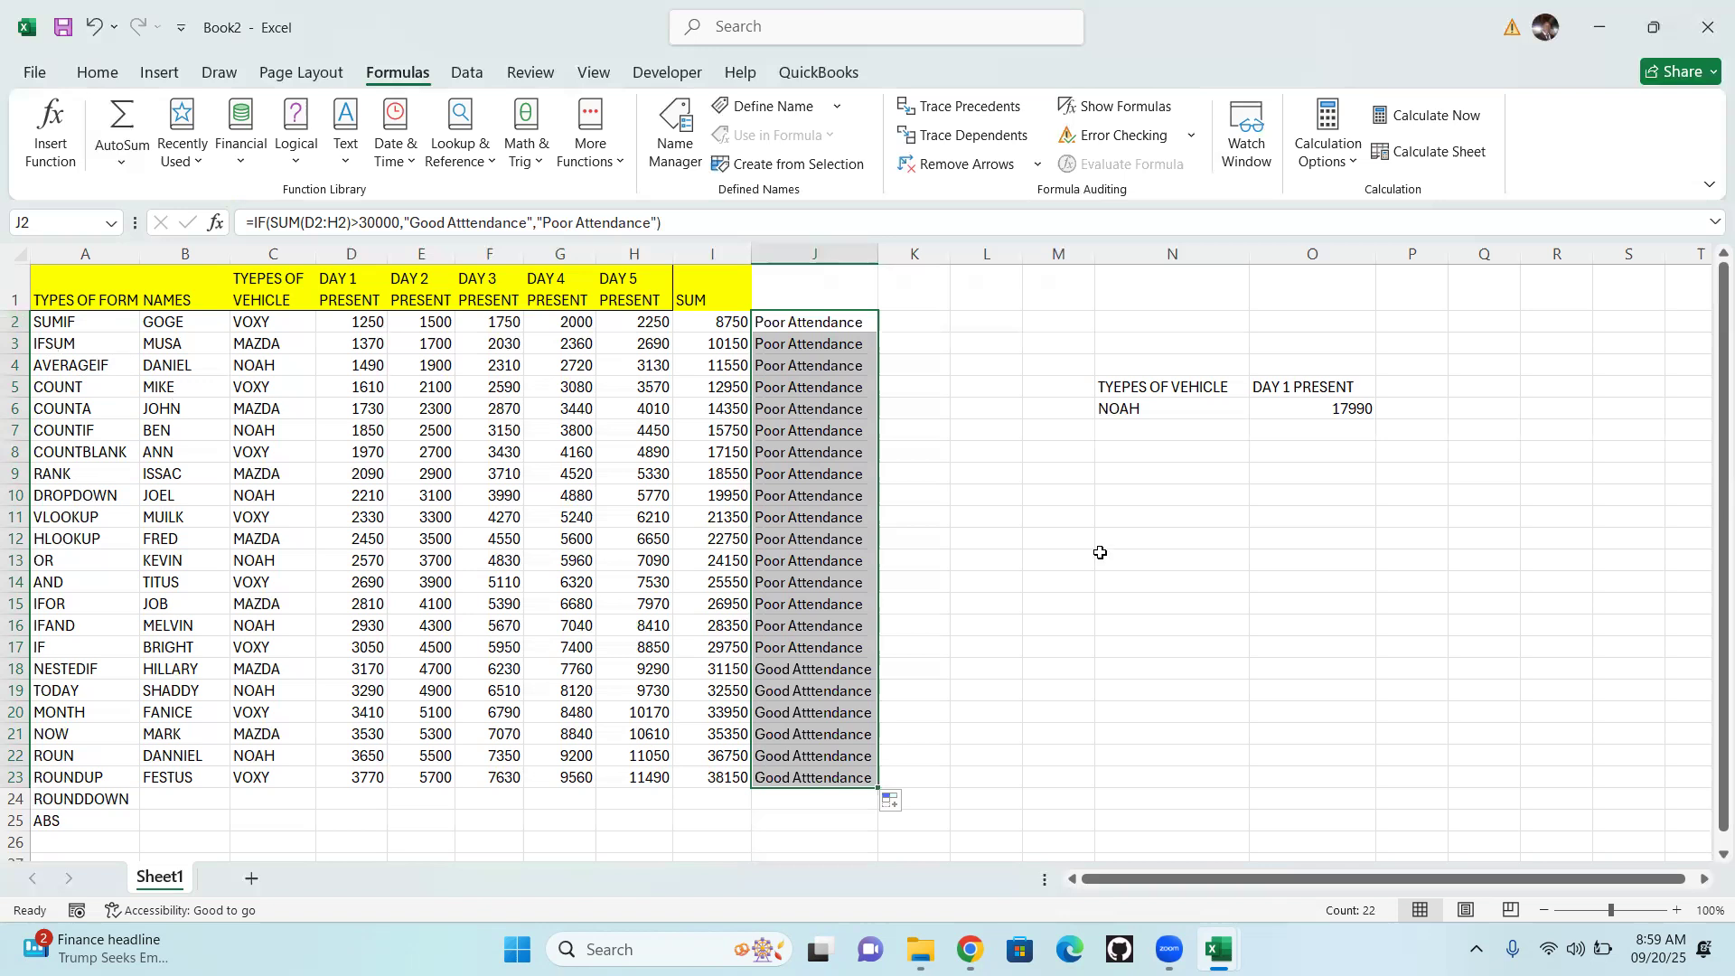
# Start an AVERAGEIF formula in cell O7 with the vehicle types C2:C23 as the range
pyautogui.click(1304, 435)
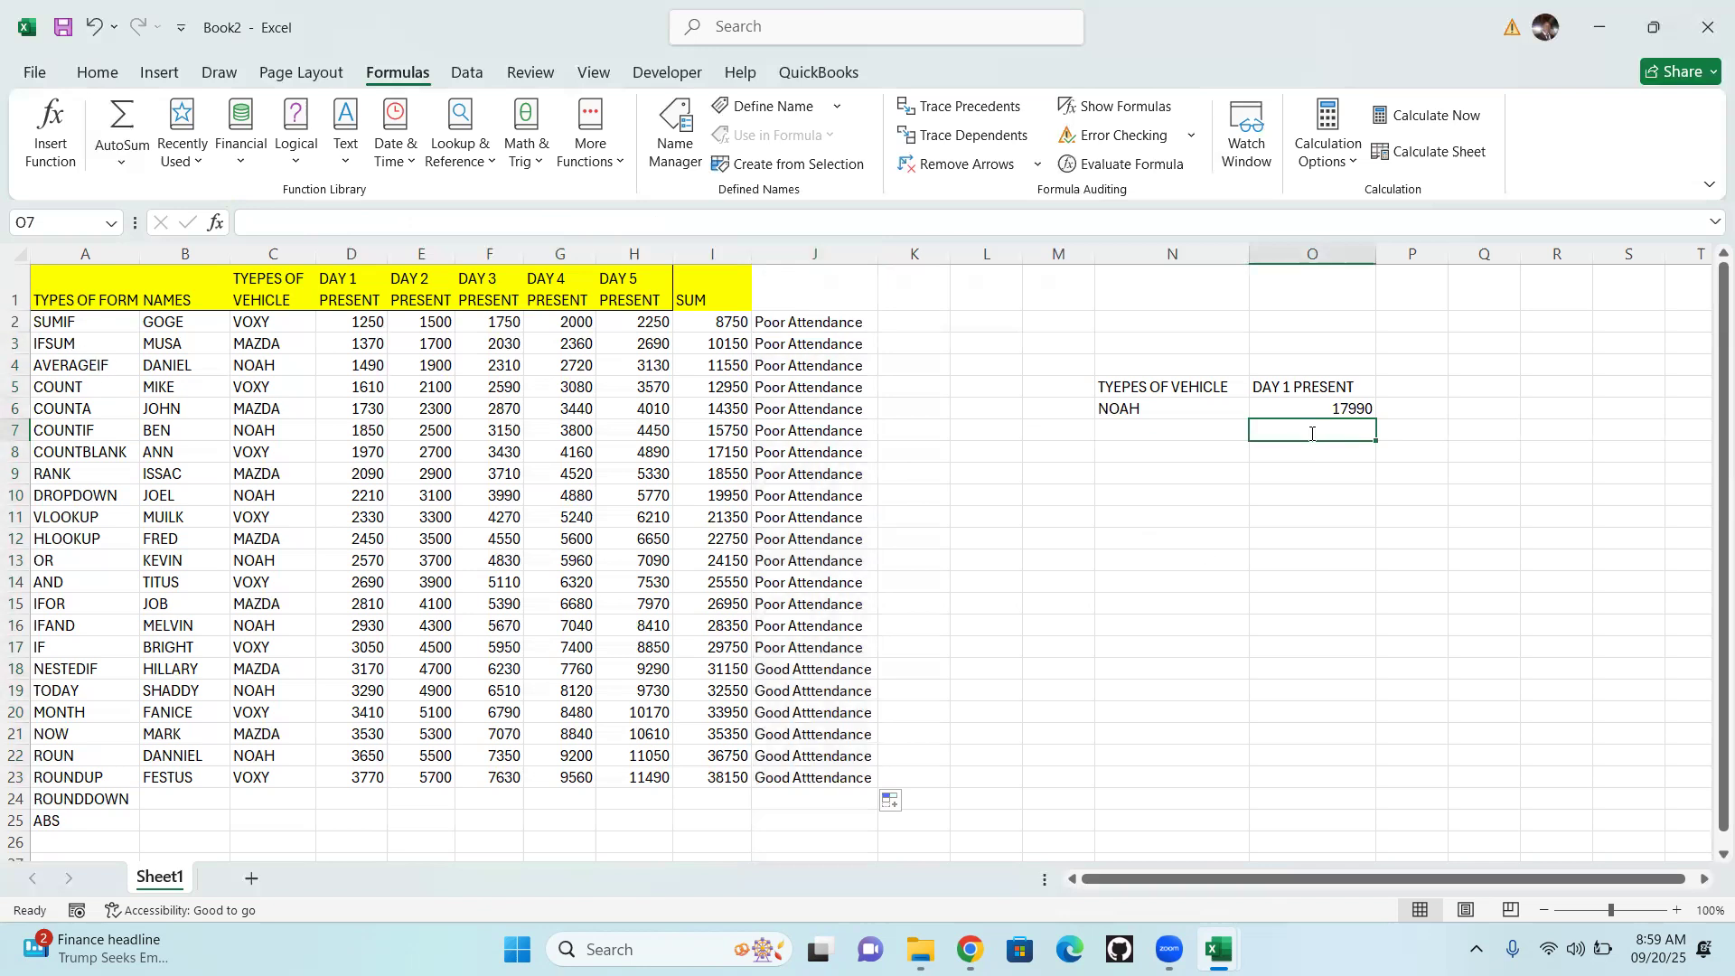
pyautogui.write('=')
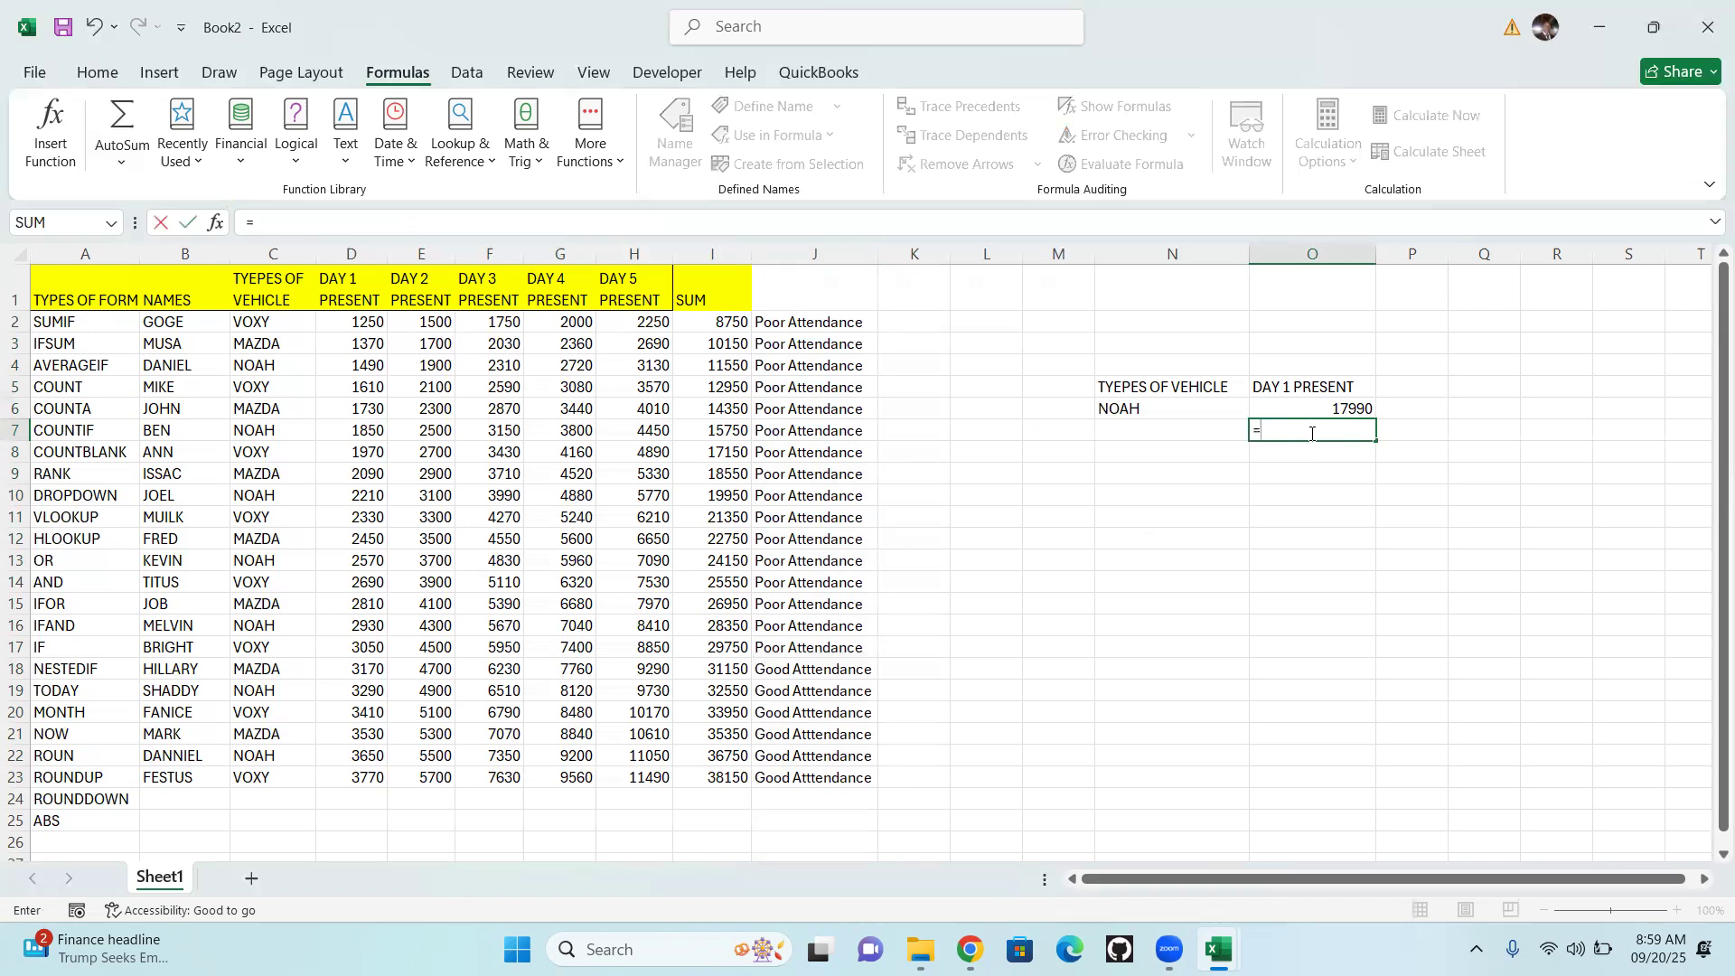
pyautogui.write('averag')
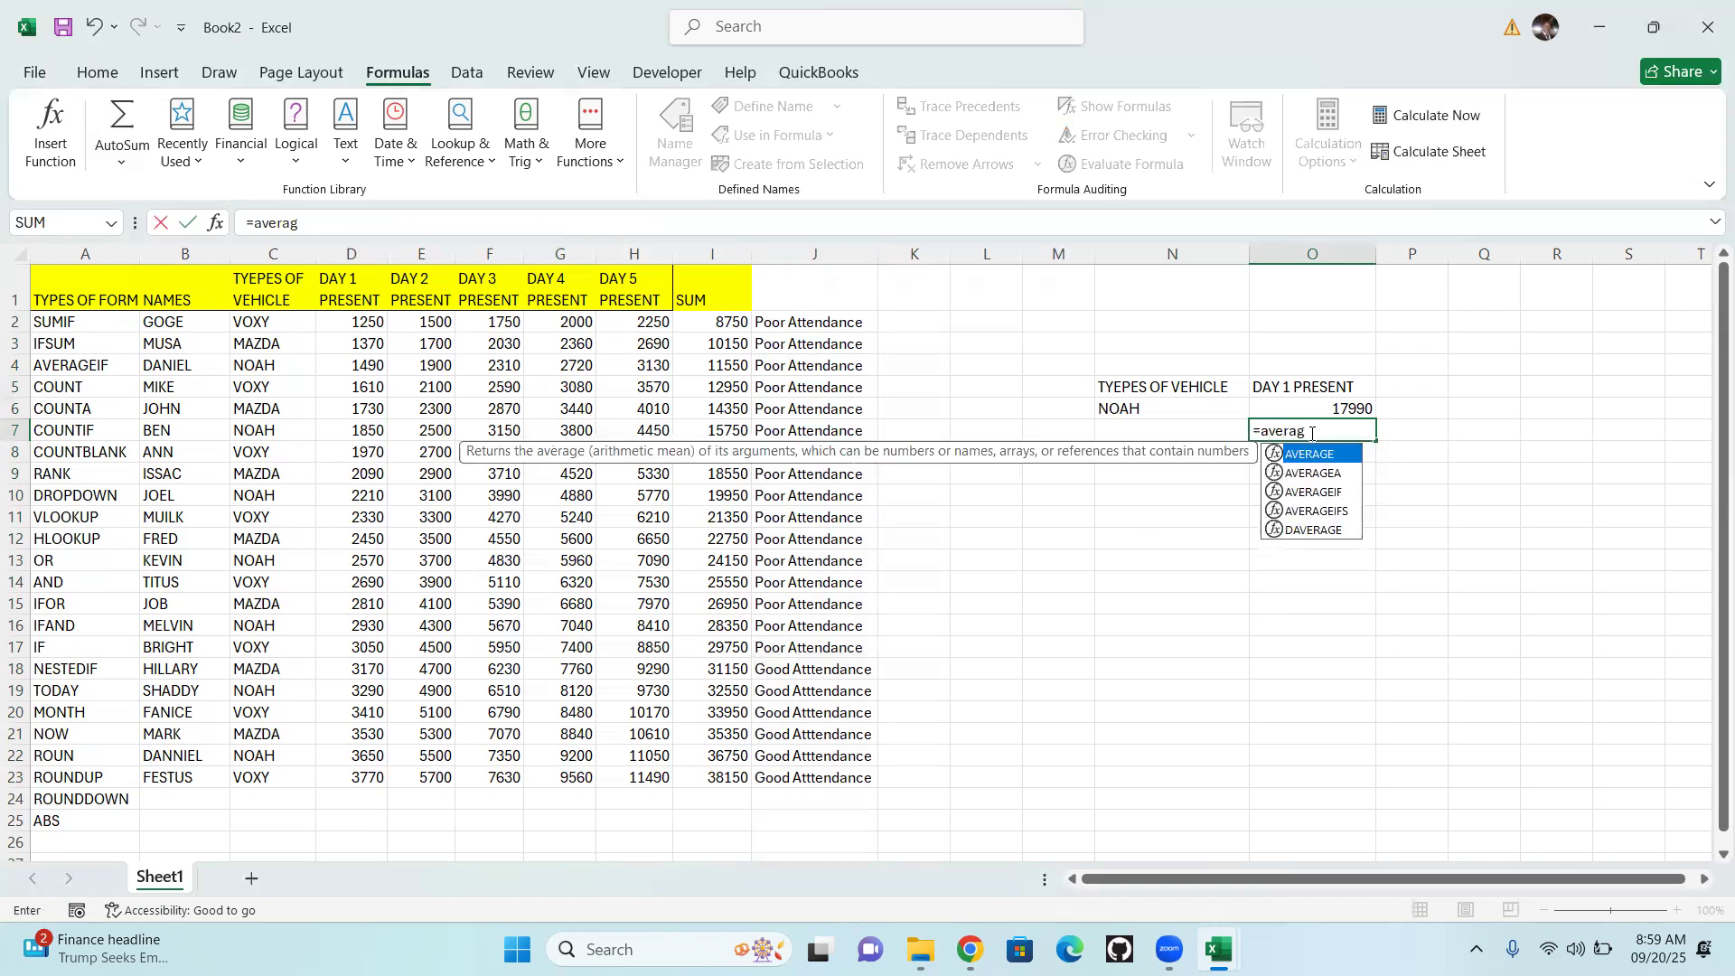
pyautogui.write('eif')
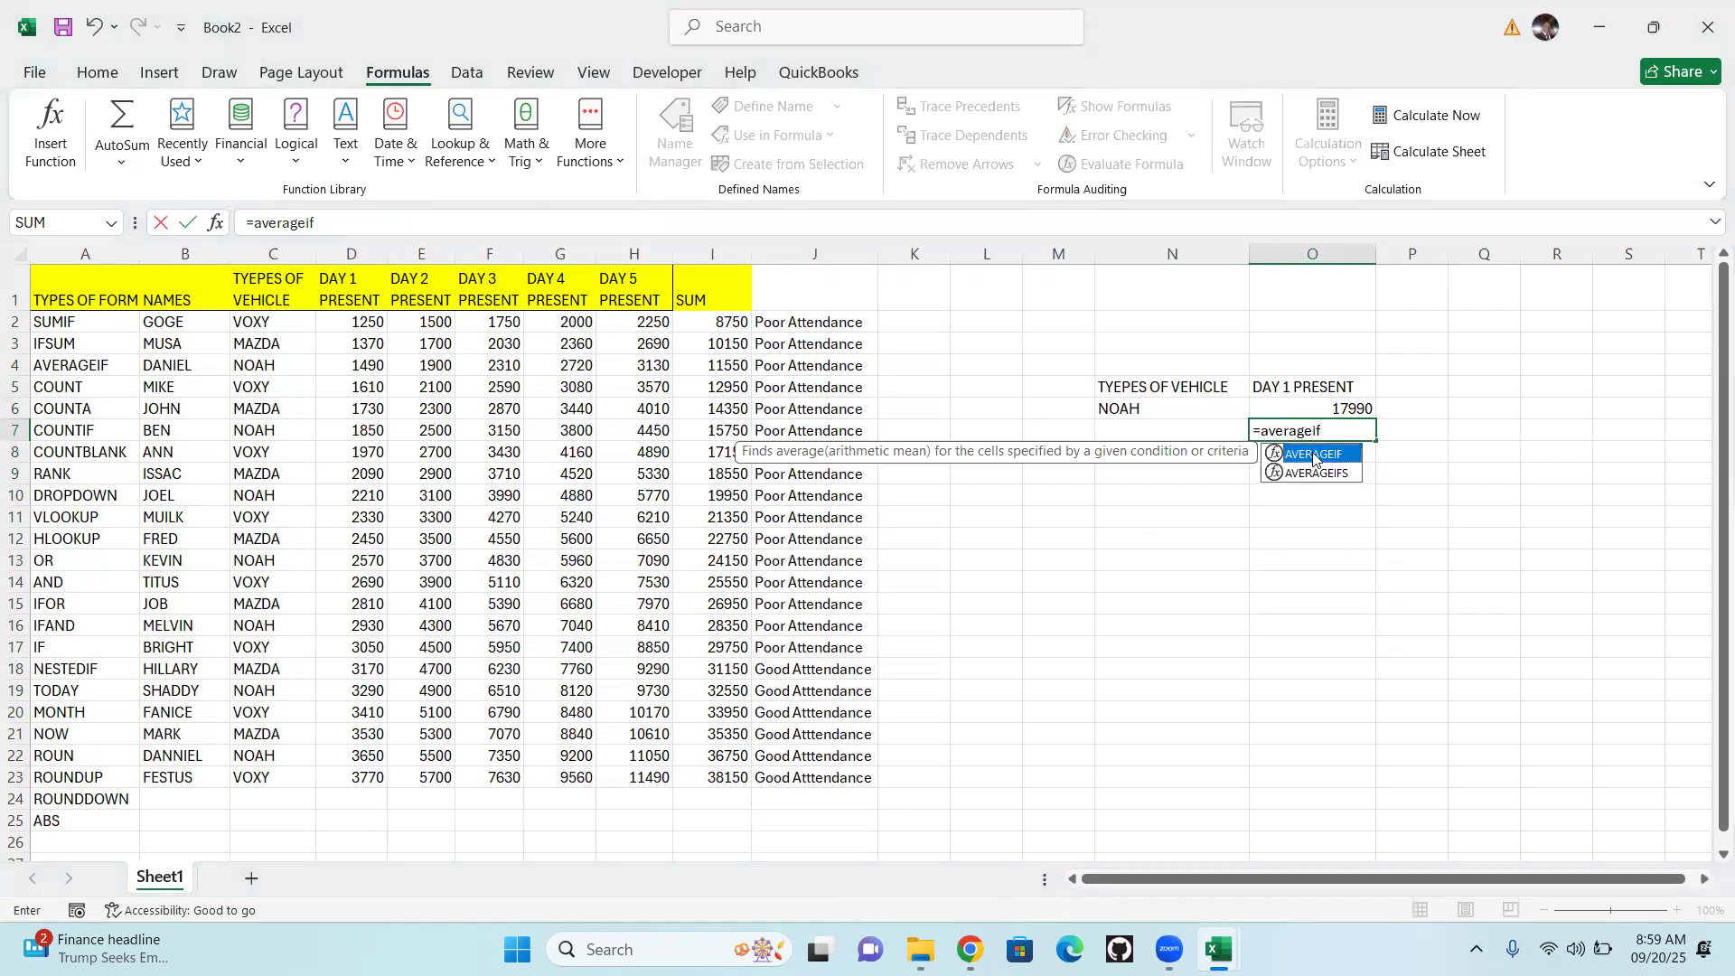
pyautogui.doubleClick(1313, 454)
pyautogui.click(1310, 454)
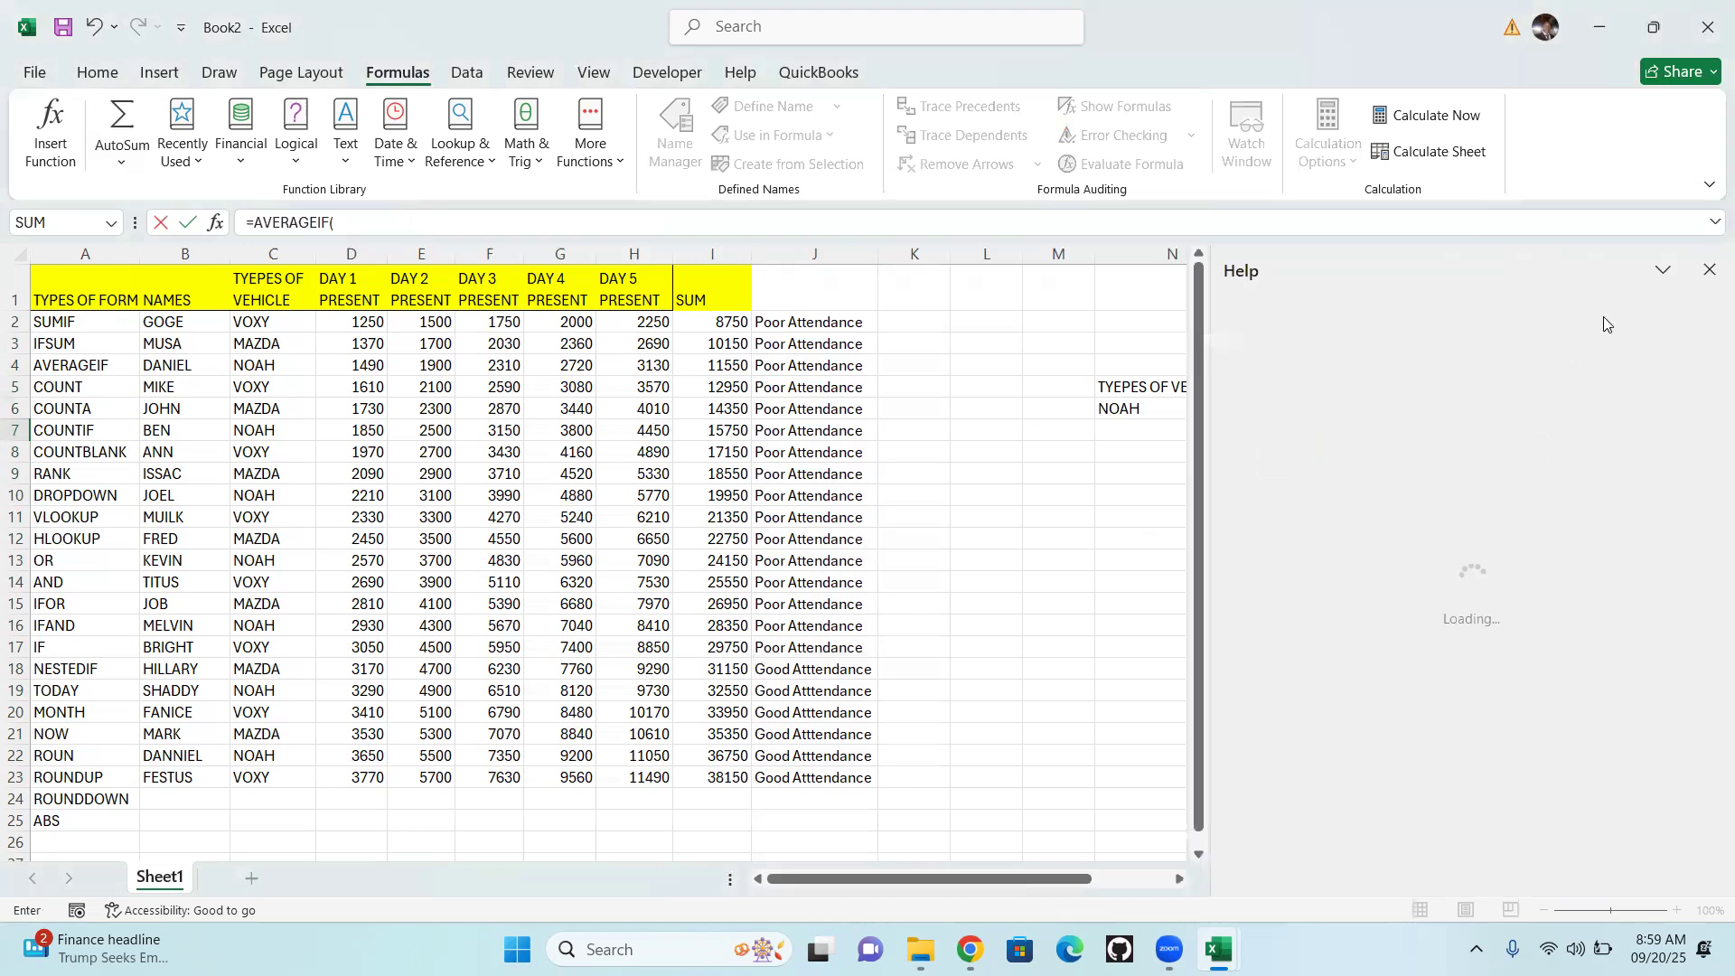
pyautogui.click(1709, 269)
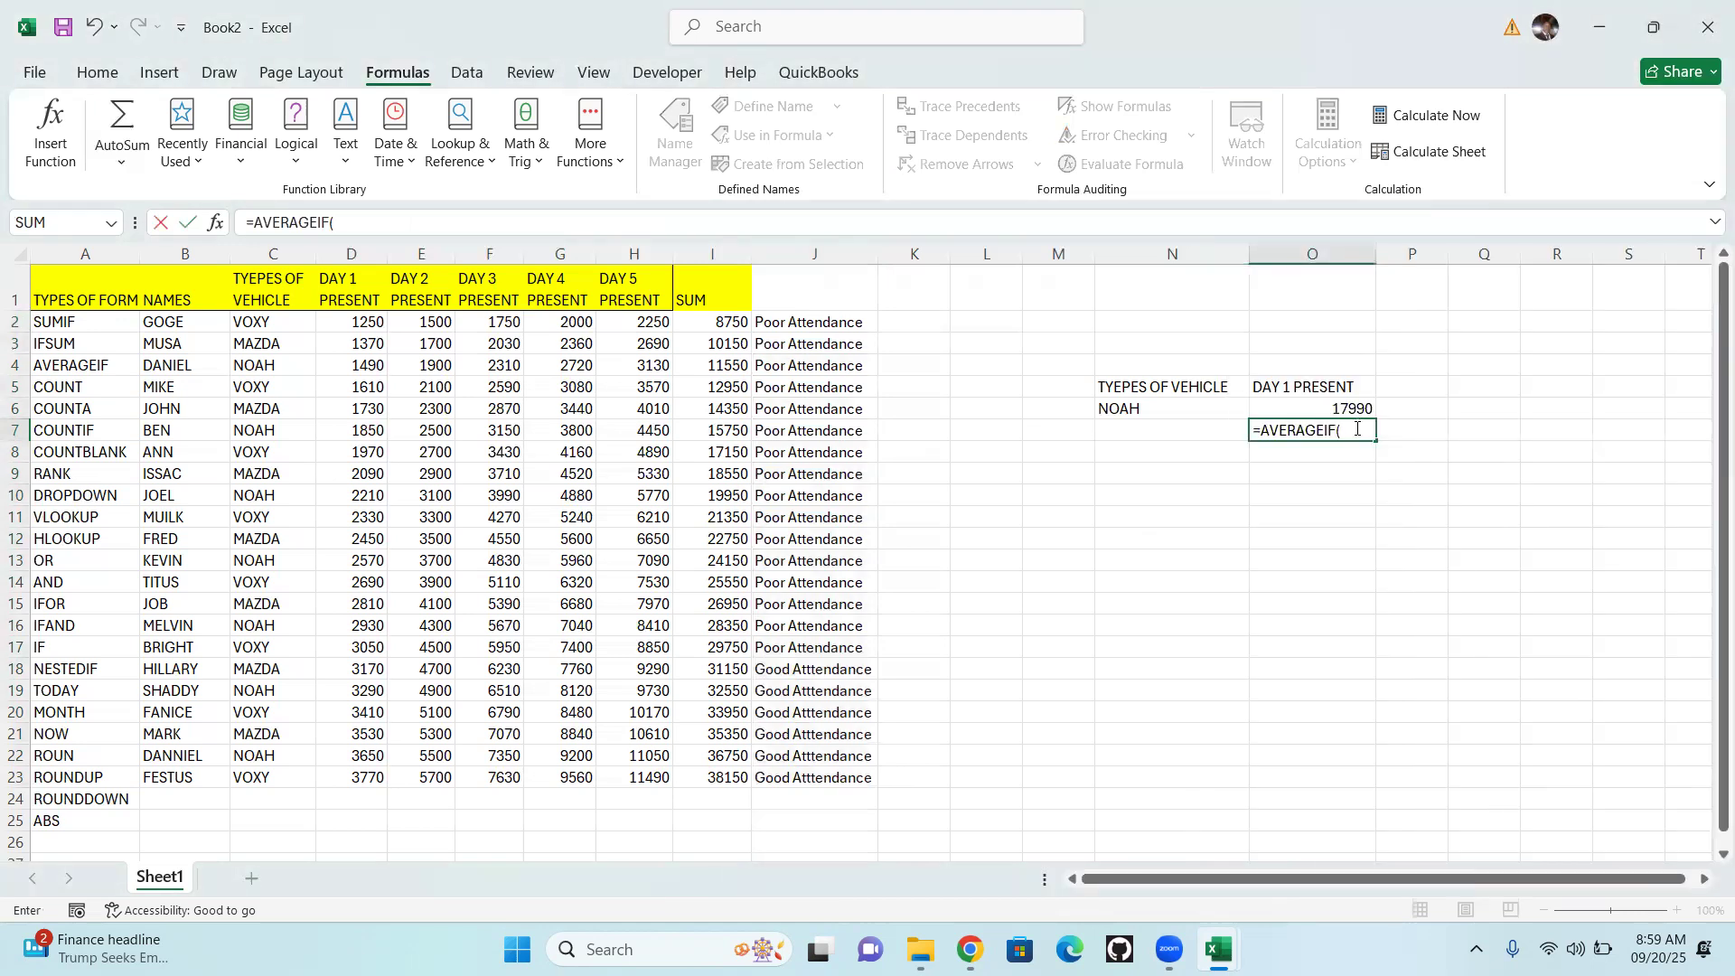
pyautogui.click(1357, 429)
pyautogui.moveTo(257, 318); pyautogui.dragTo(254, 775)
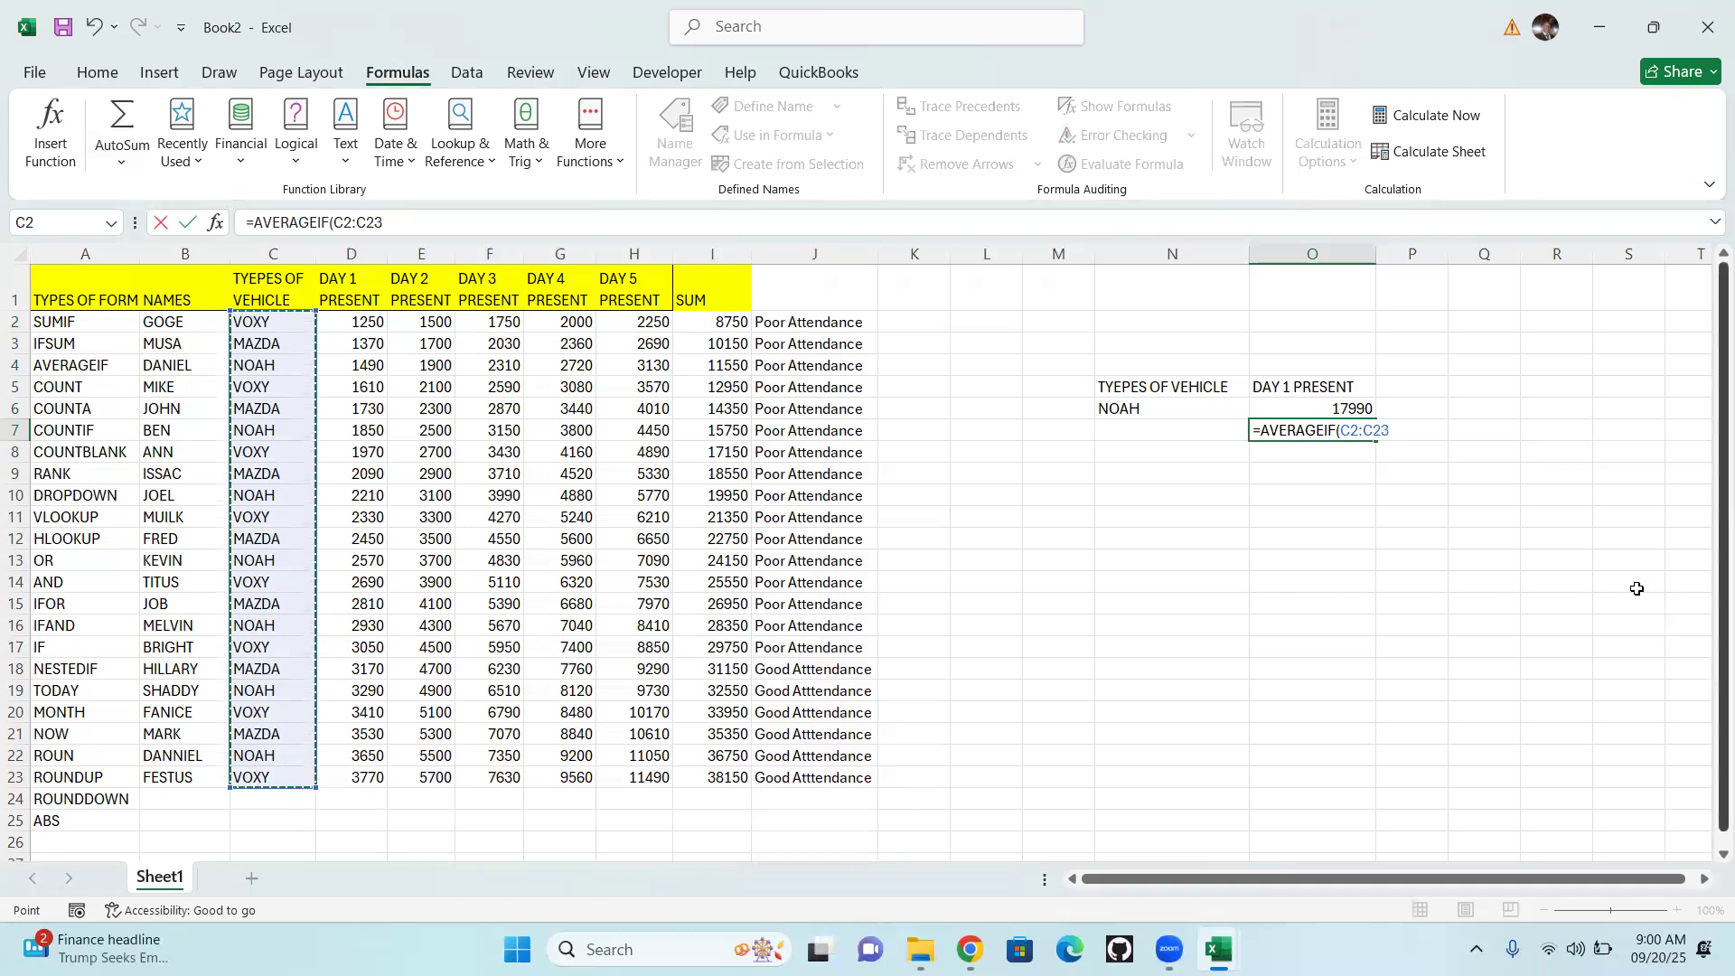
pyautogui.write(',')
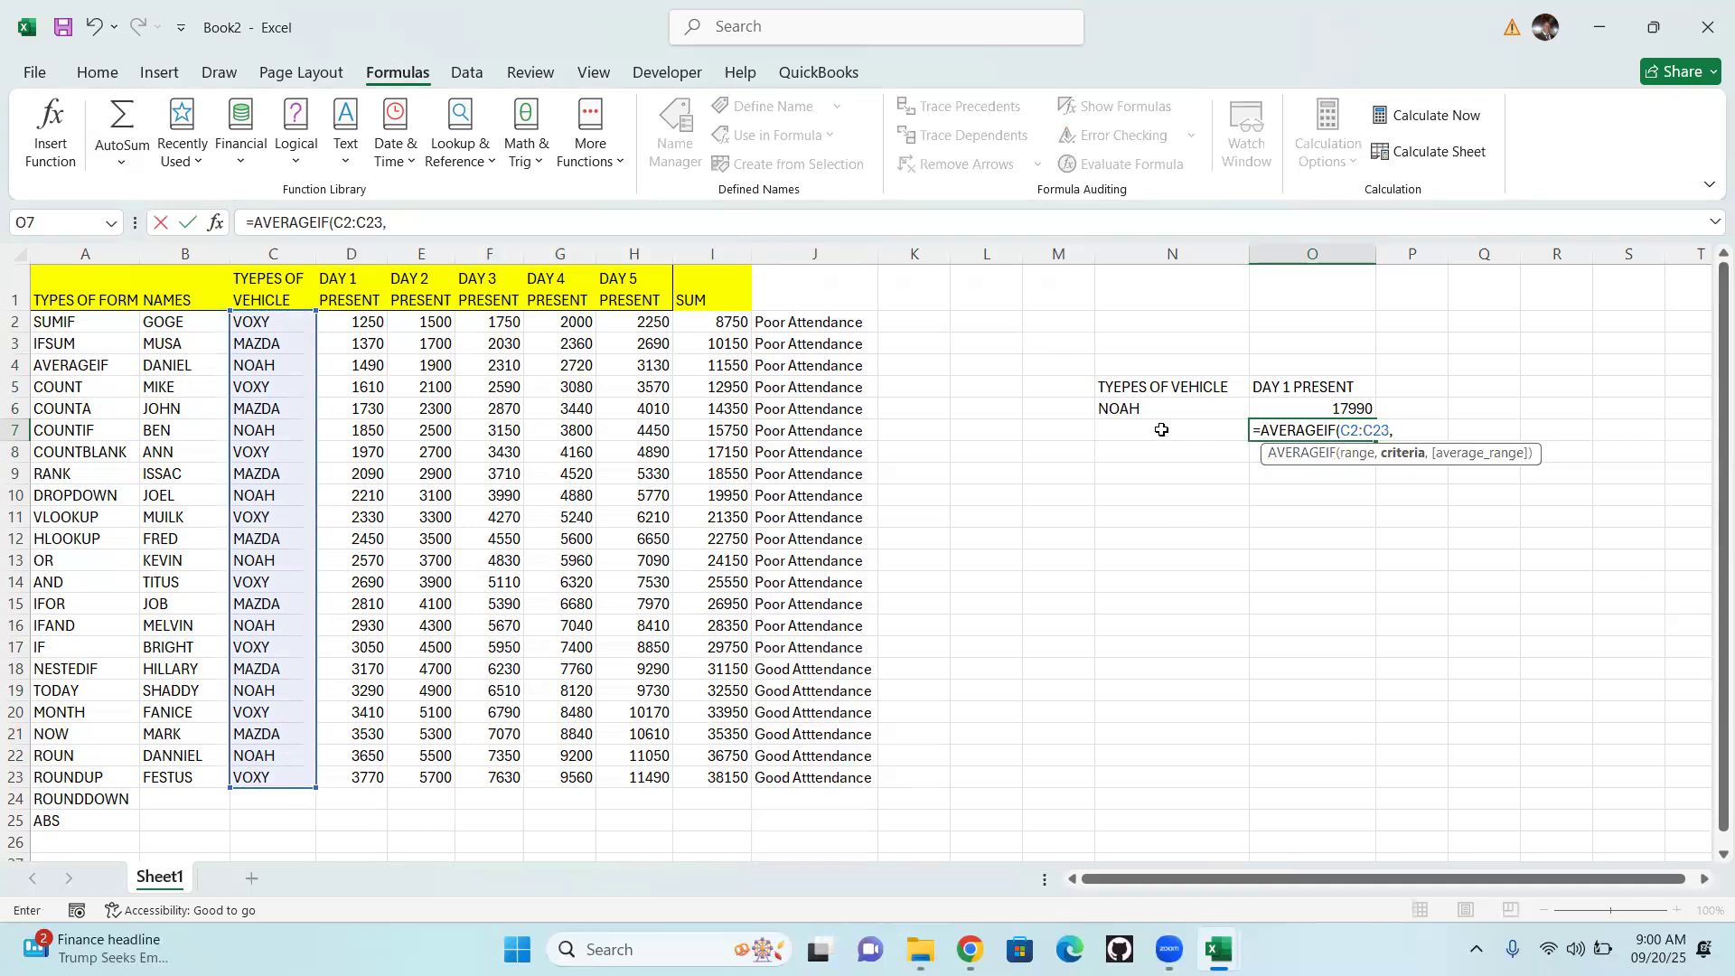
# Complete the O7 AVERAGEIF formula with N7 as the criteria and D2:D23 as the average range
pyautogui.click(1162, 430)
pyautogui.write(',')
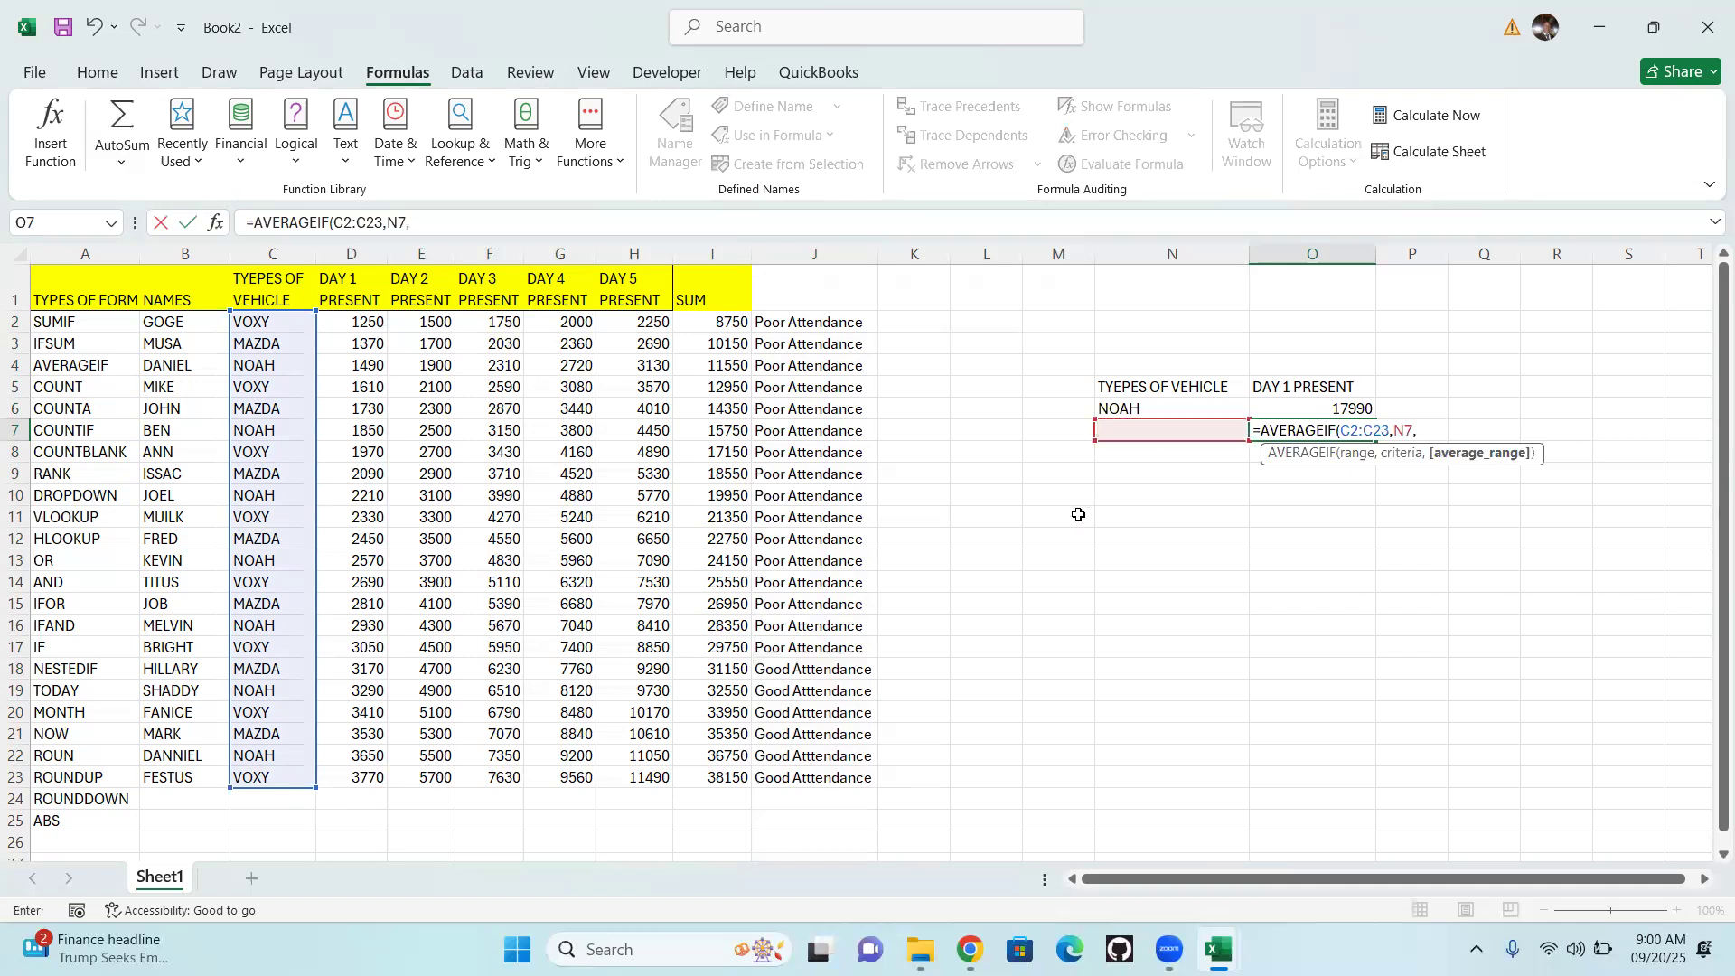
pyautogui.moveTo(353, 323); pyautogui.dragTo(343, 762)
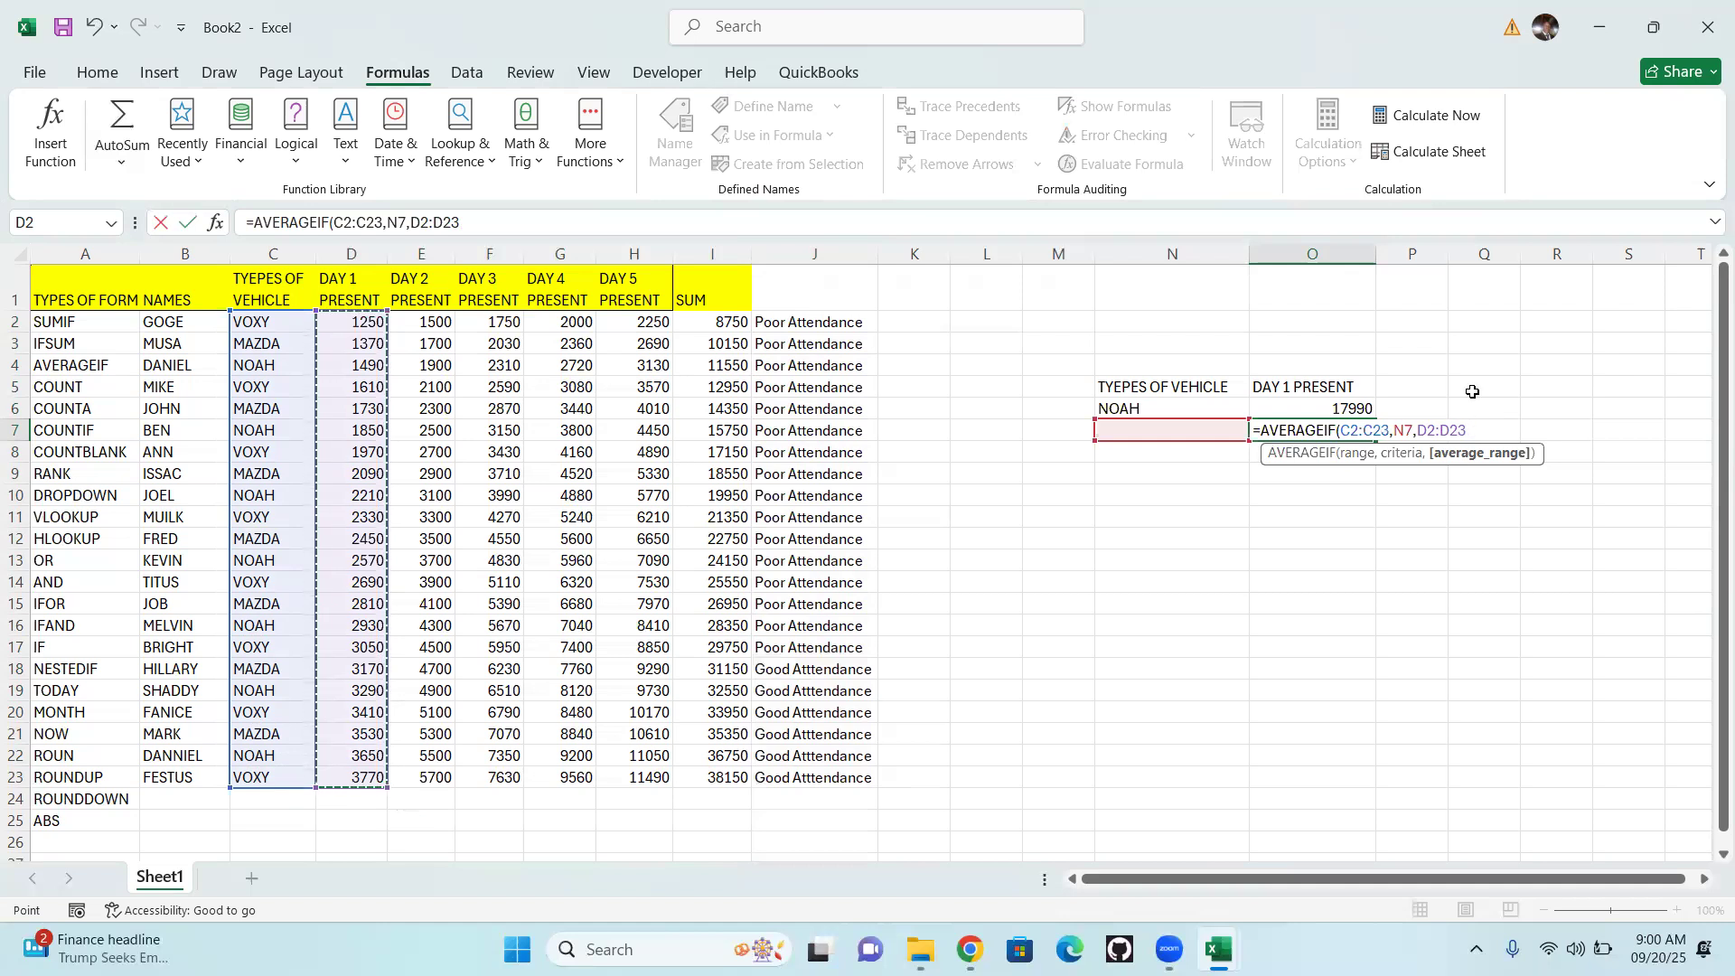
pyautogui.write('(')
pyautogui.write(')')
pyautogui.press('Return')
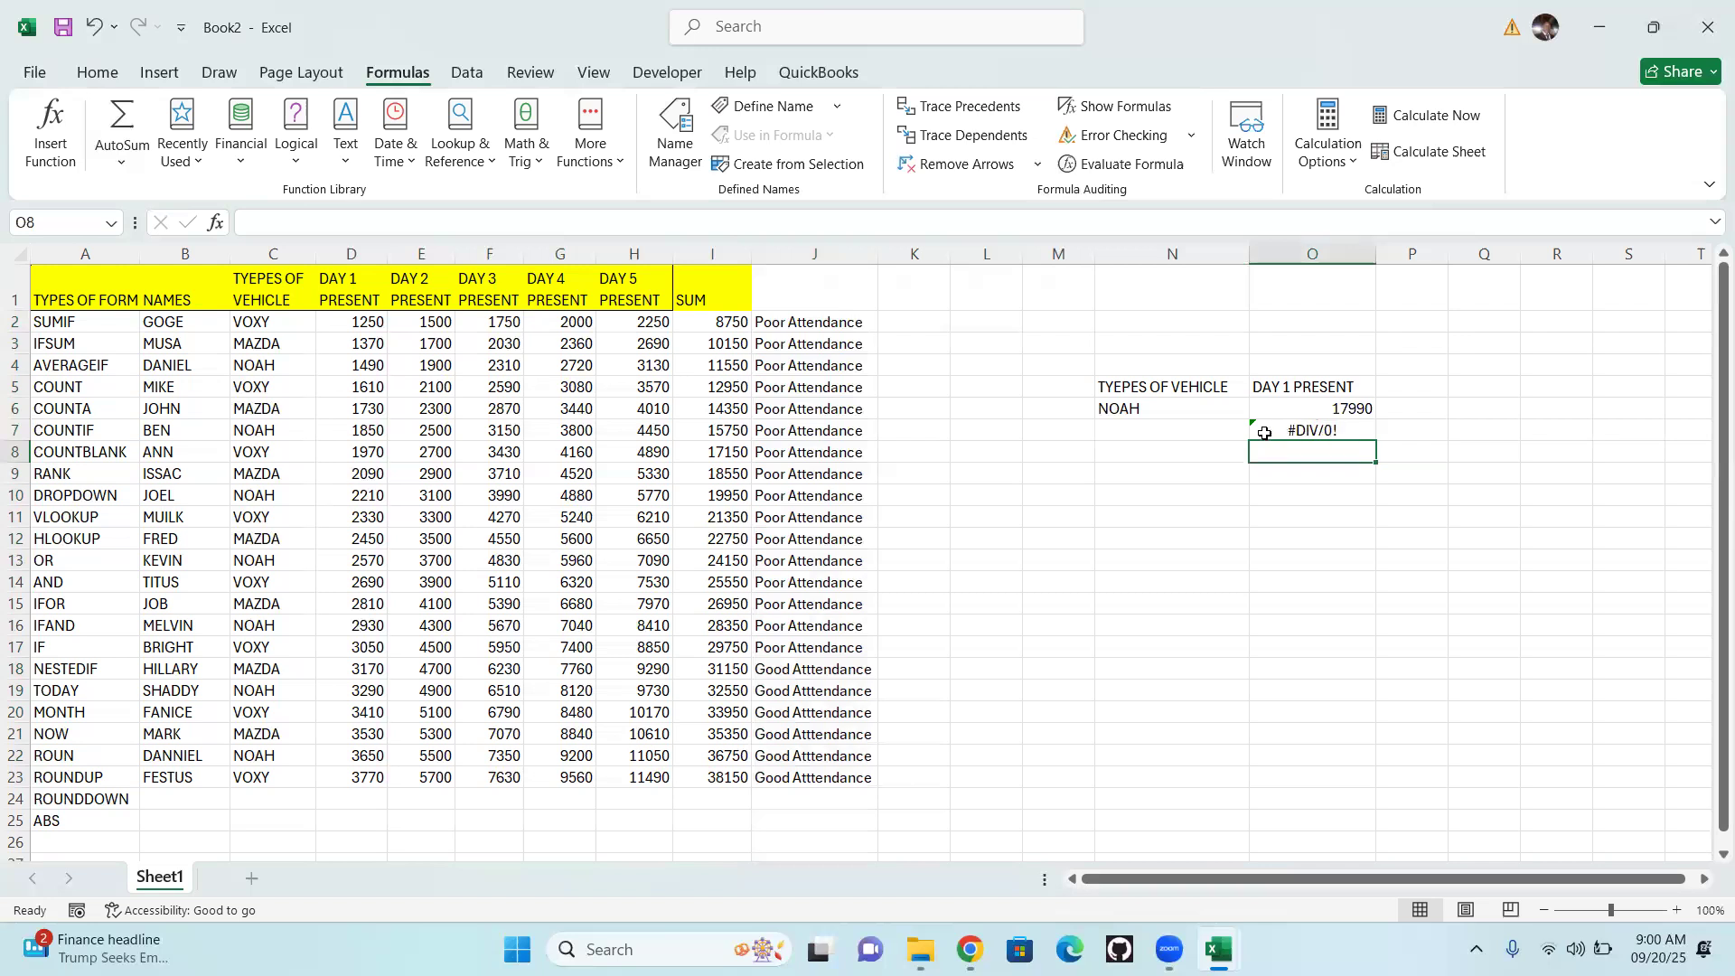
# Enter MAZDA in cell N7 as the vehicle type criterion for the AVERAGEIF formula
pyautogui.click(1162, 430)
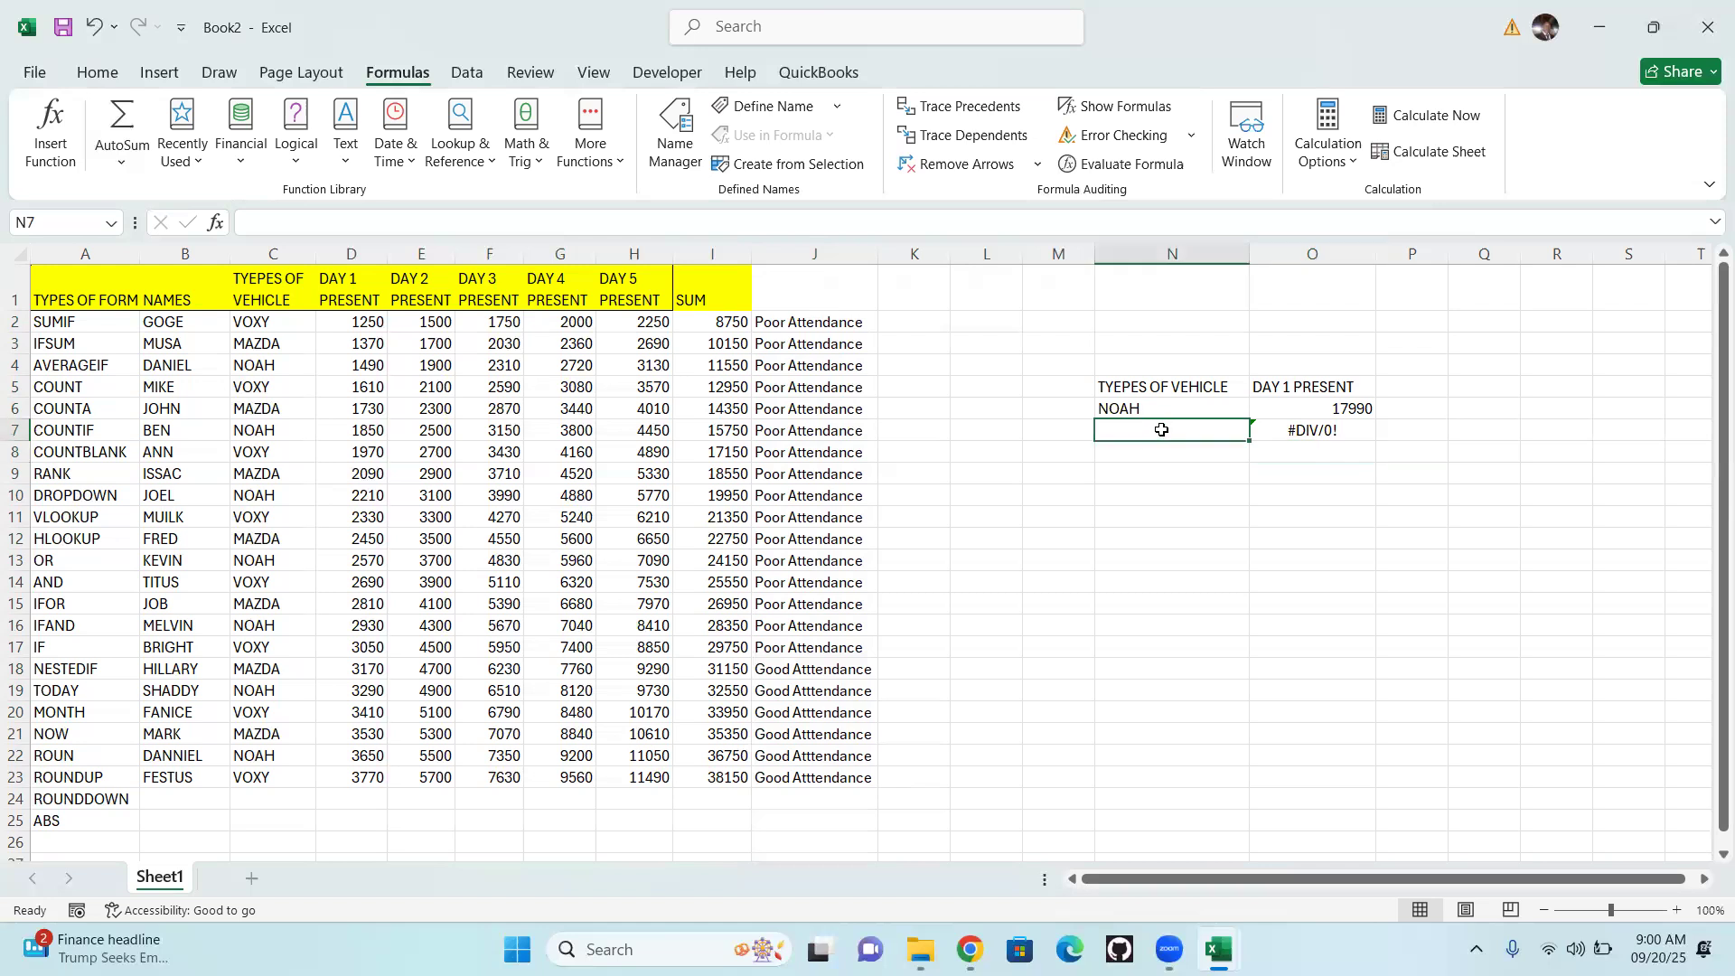
pyautogui.write('mazda')
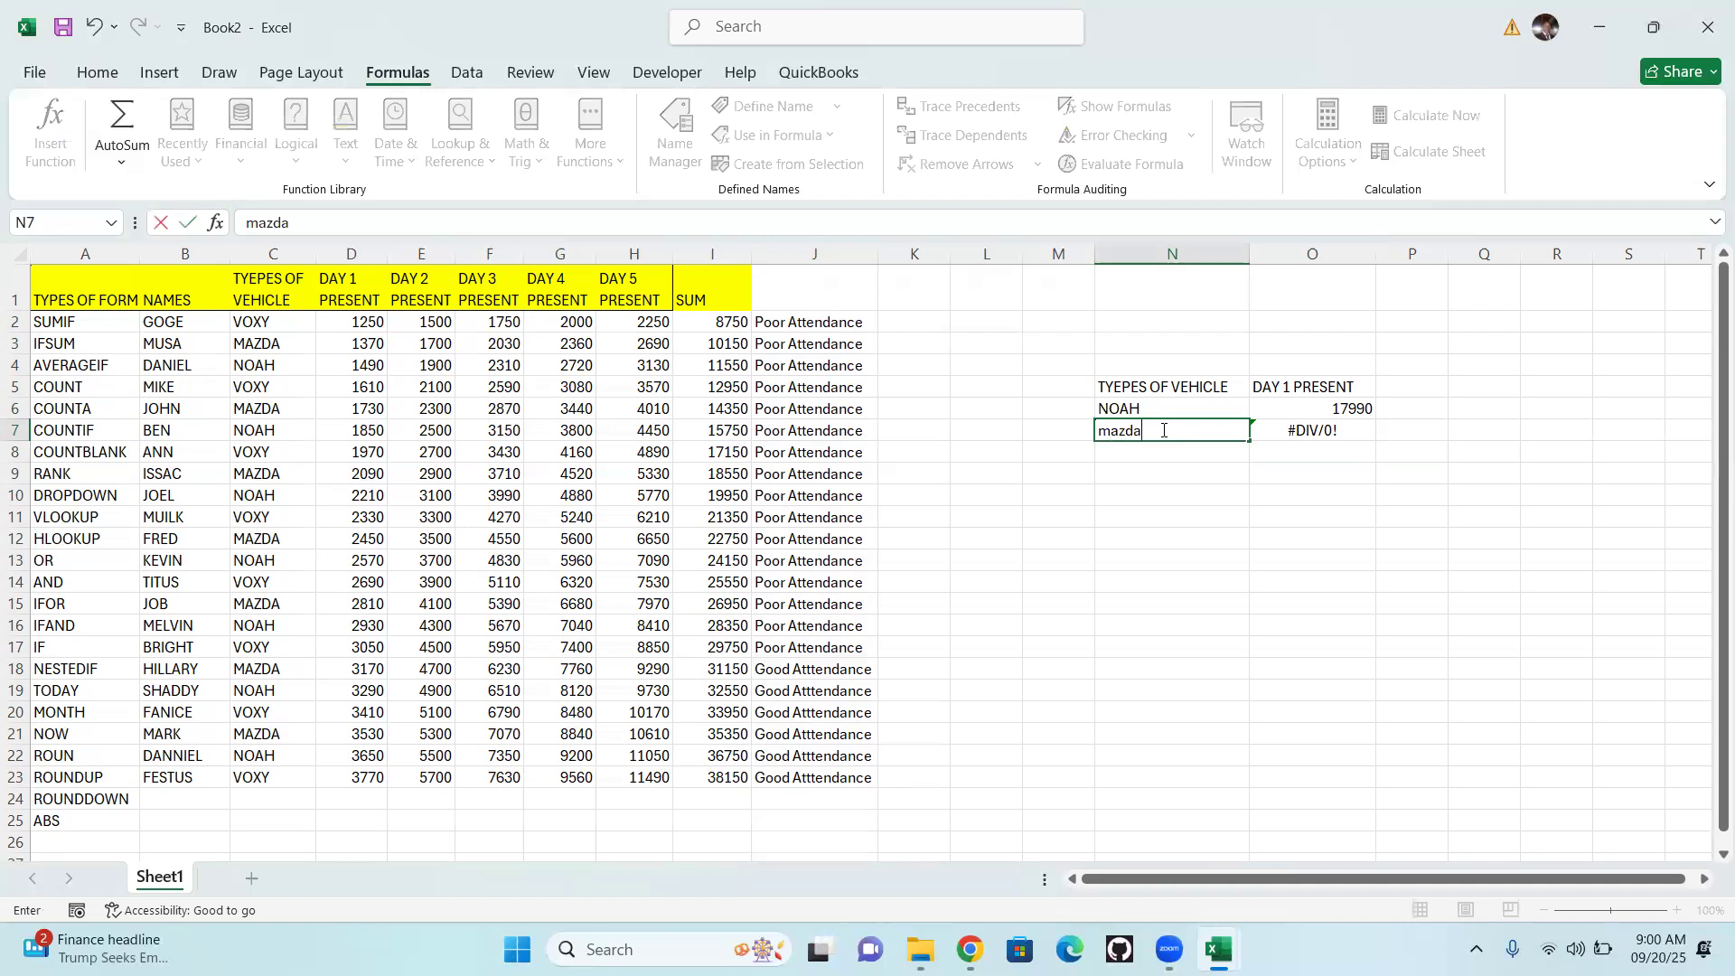
pyautogui.press('BackSpace')
pyautogui.press('BackSpace')
pyautogui.press('BackSpace')
pyautogui.press('BackSpace')
pyautogui.press('BackSpace')
pyautogui.write('MAZDA')
pyautogui.press('Return')
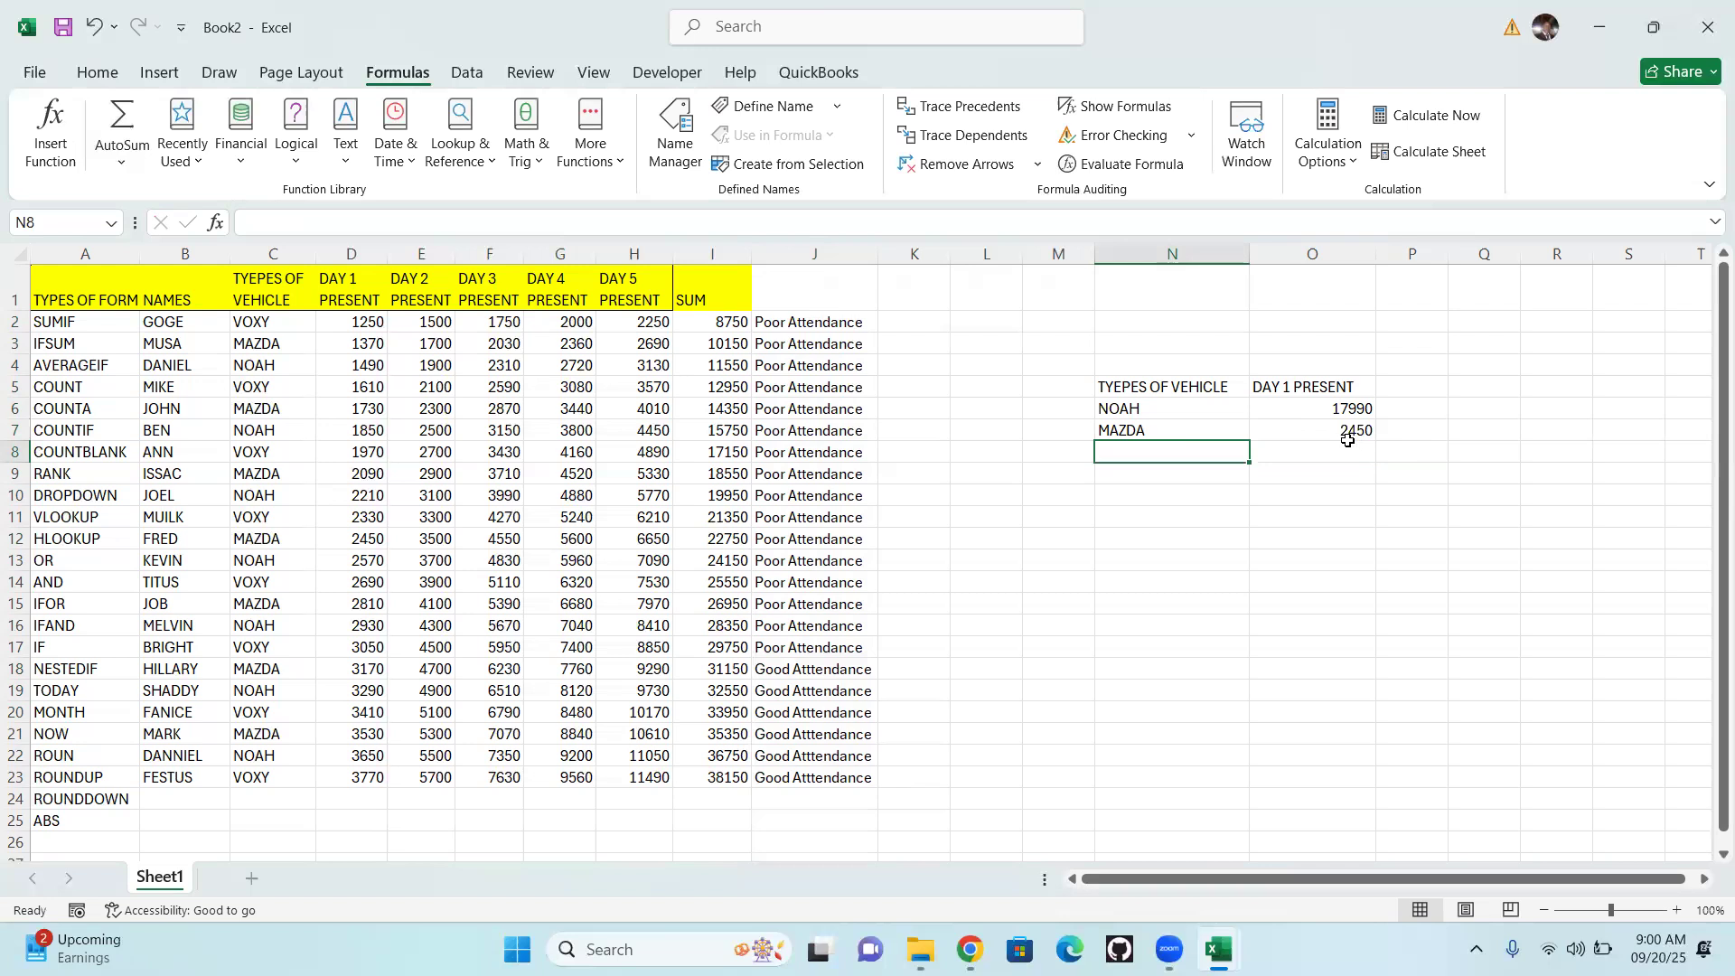
pyautogui.moveTo(1170, 944)
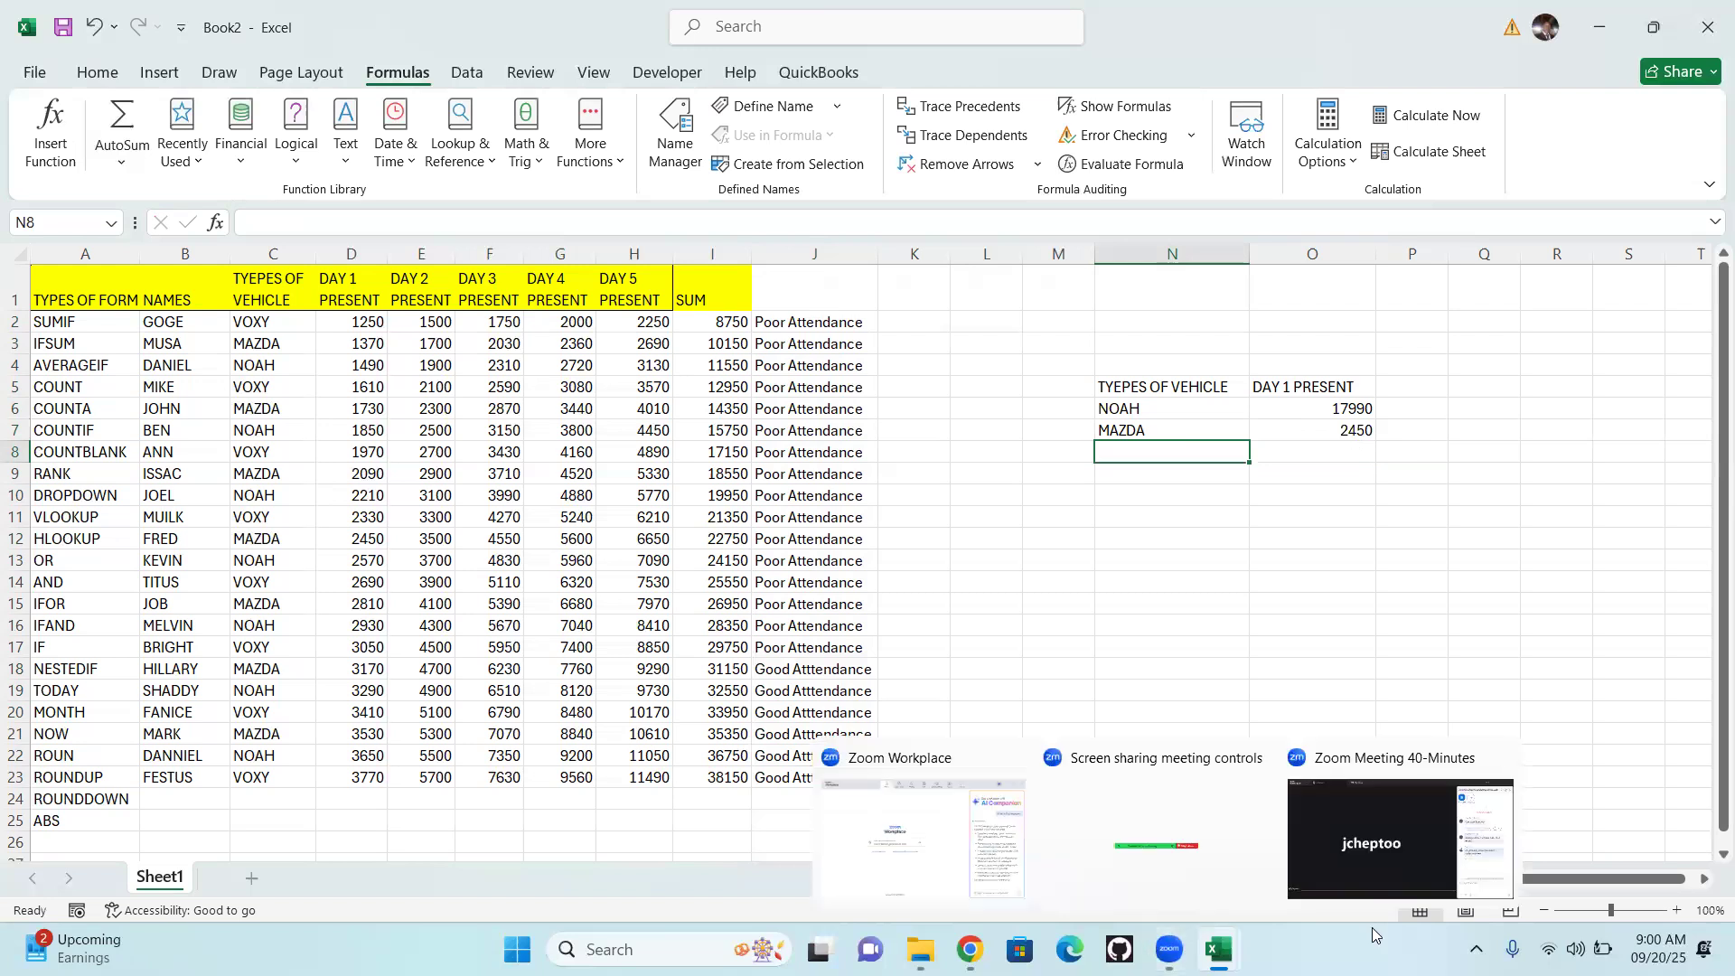
pyautogui.click(1417, 796)
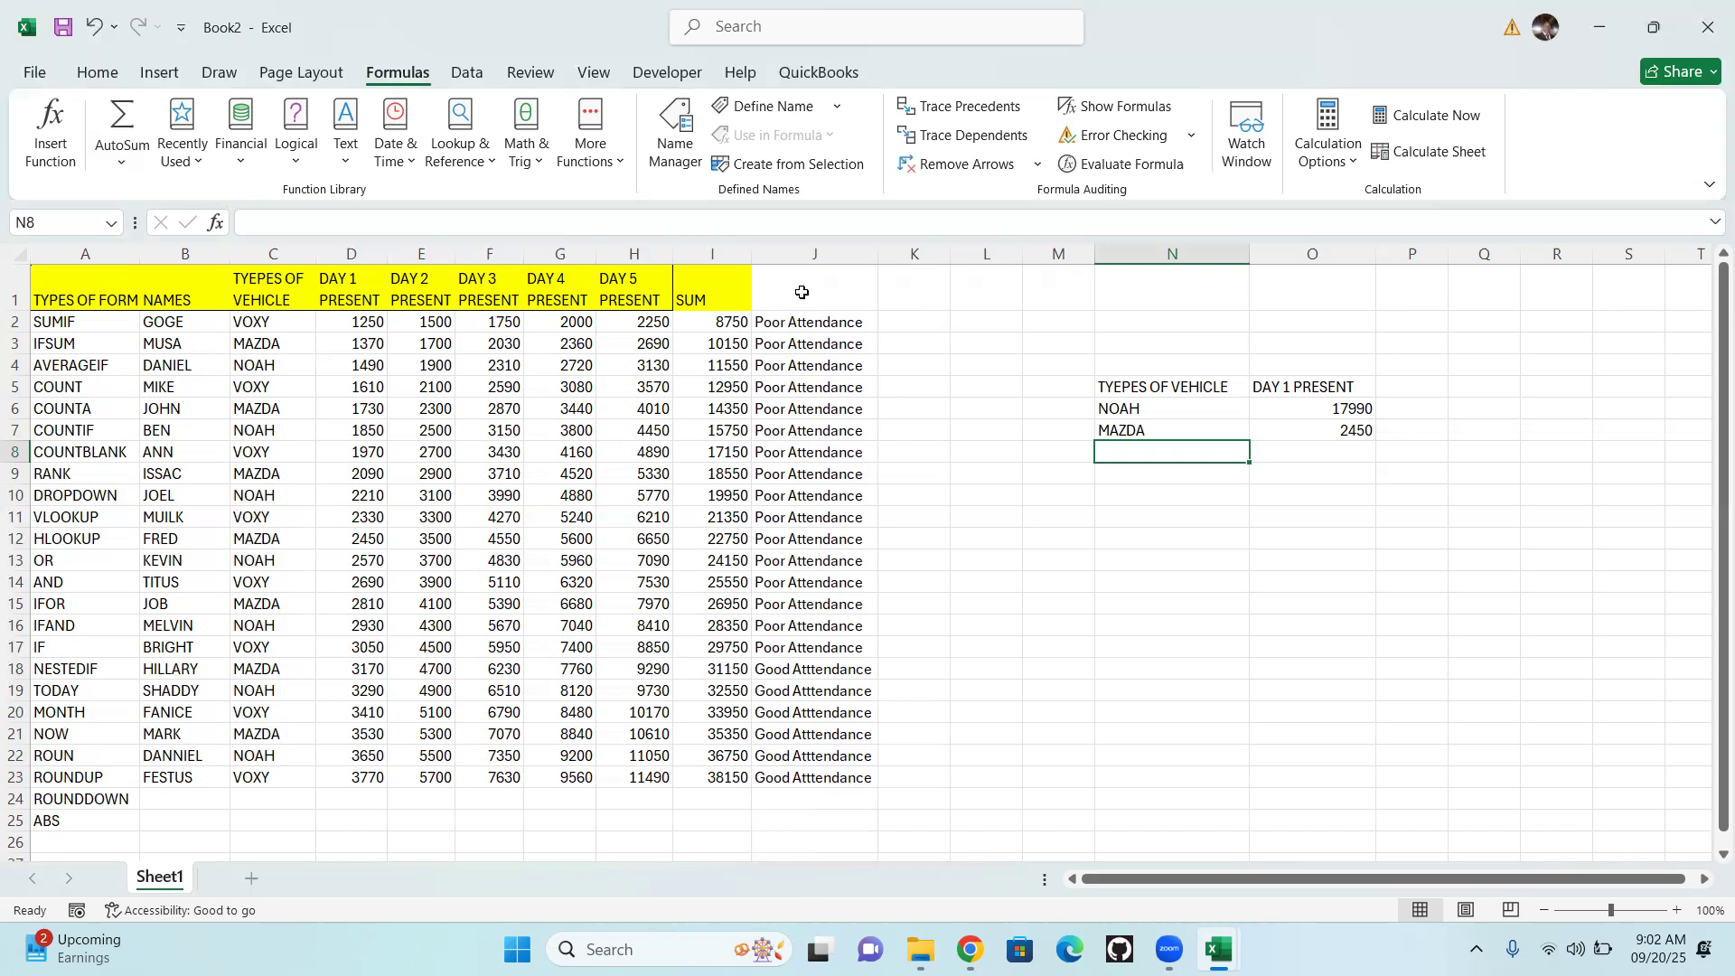
# Enter the formula =A3 in cell J1 as the header of the attendance column
pyautogui.click(803, 295)
pyautogui.write('I')
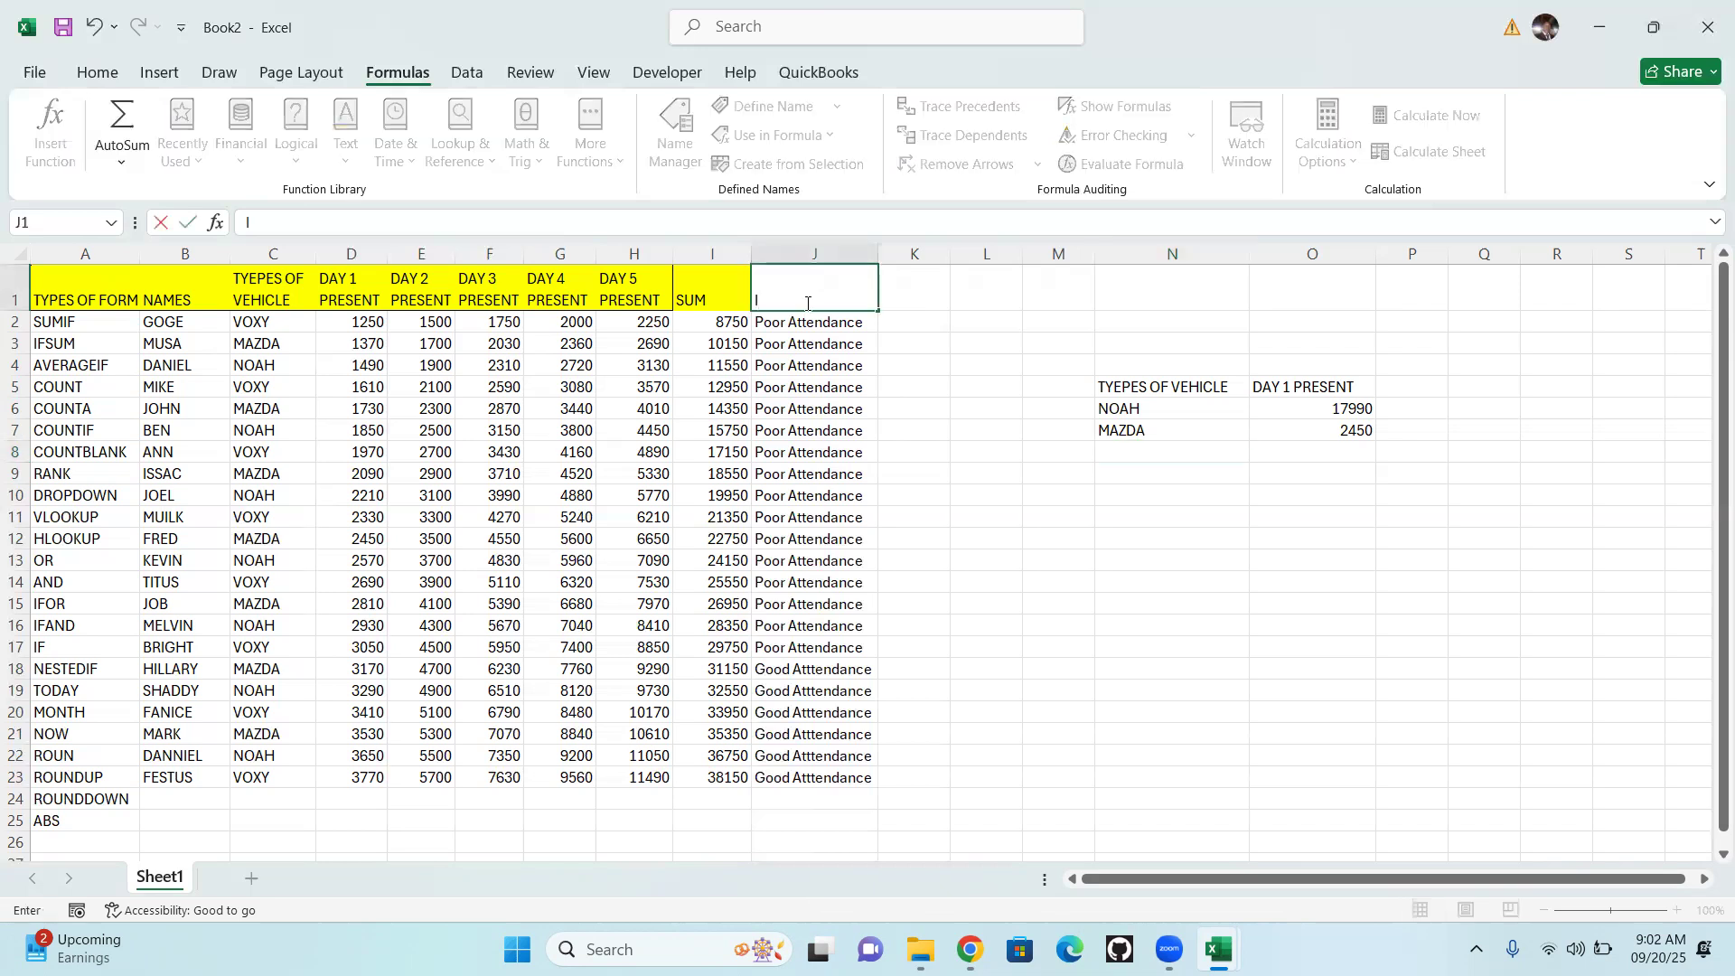
pyautogui.press('BackSpace')
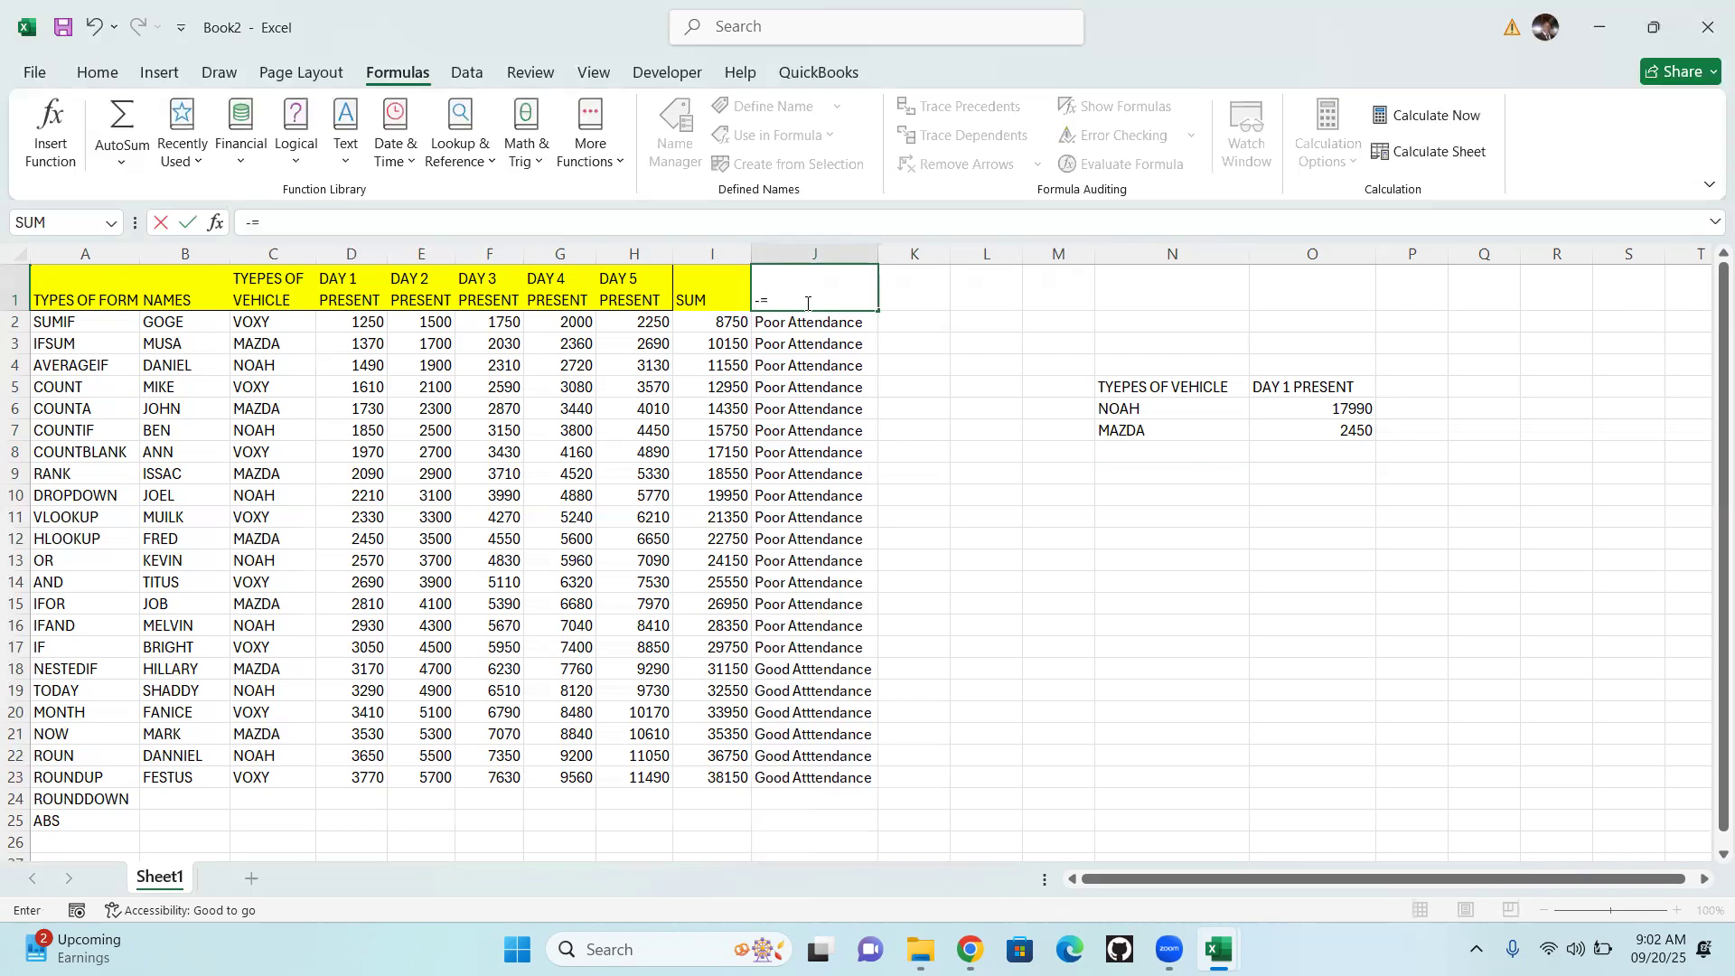
pyautogui.press('BackSpace')
pyautogui.press('BackSpace')
pyautogui.write('=')
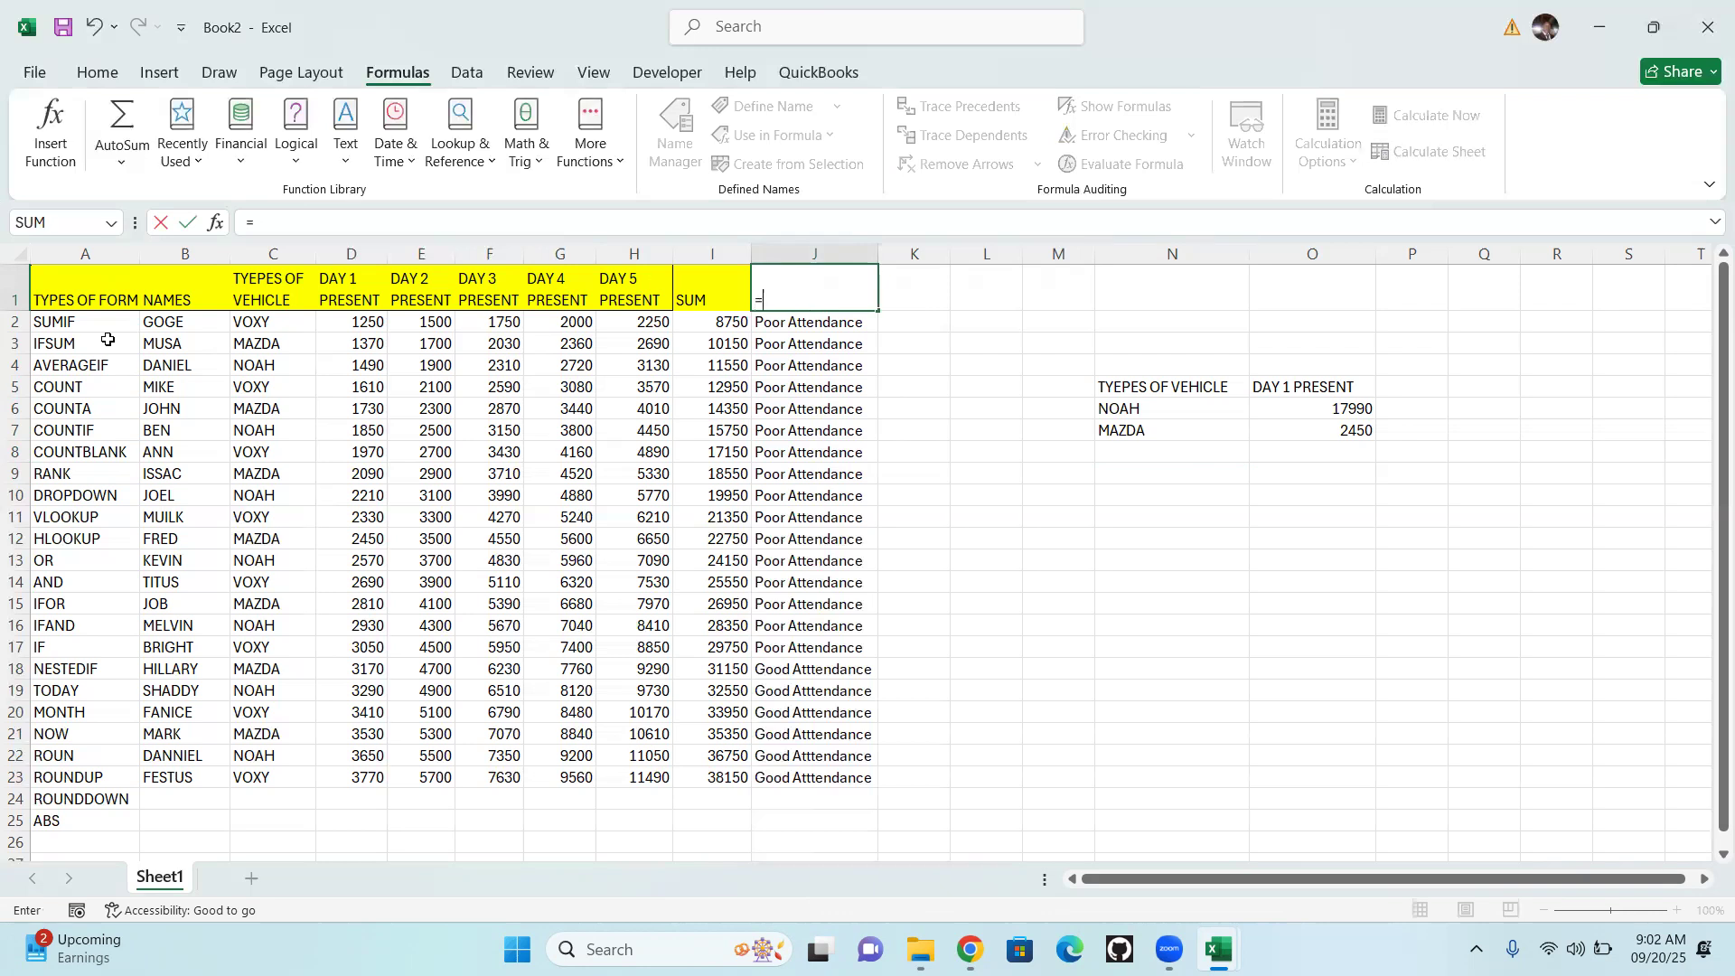
pyautogui.click(61, 346)
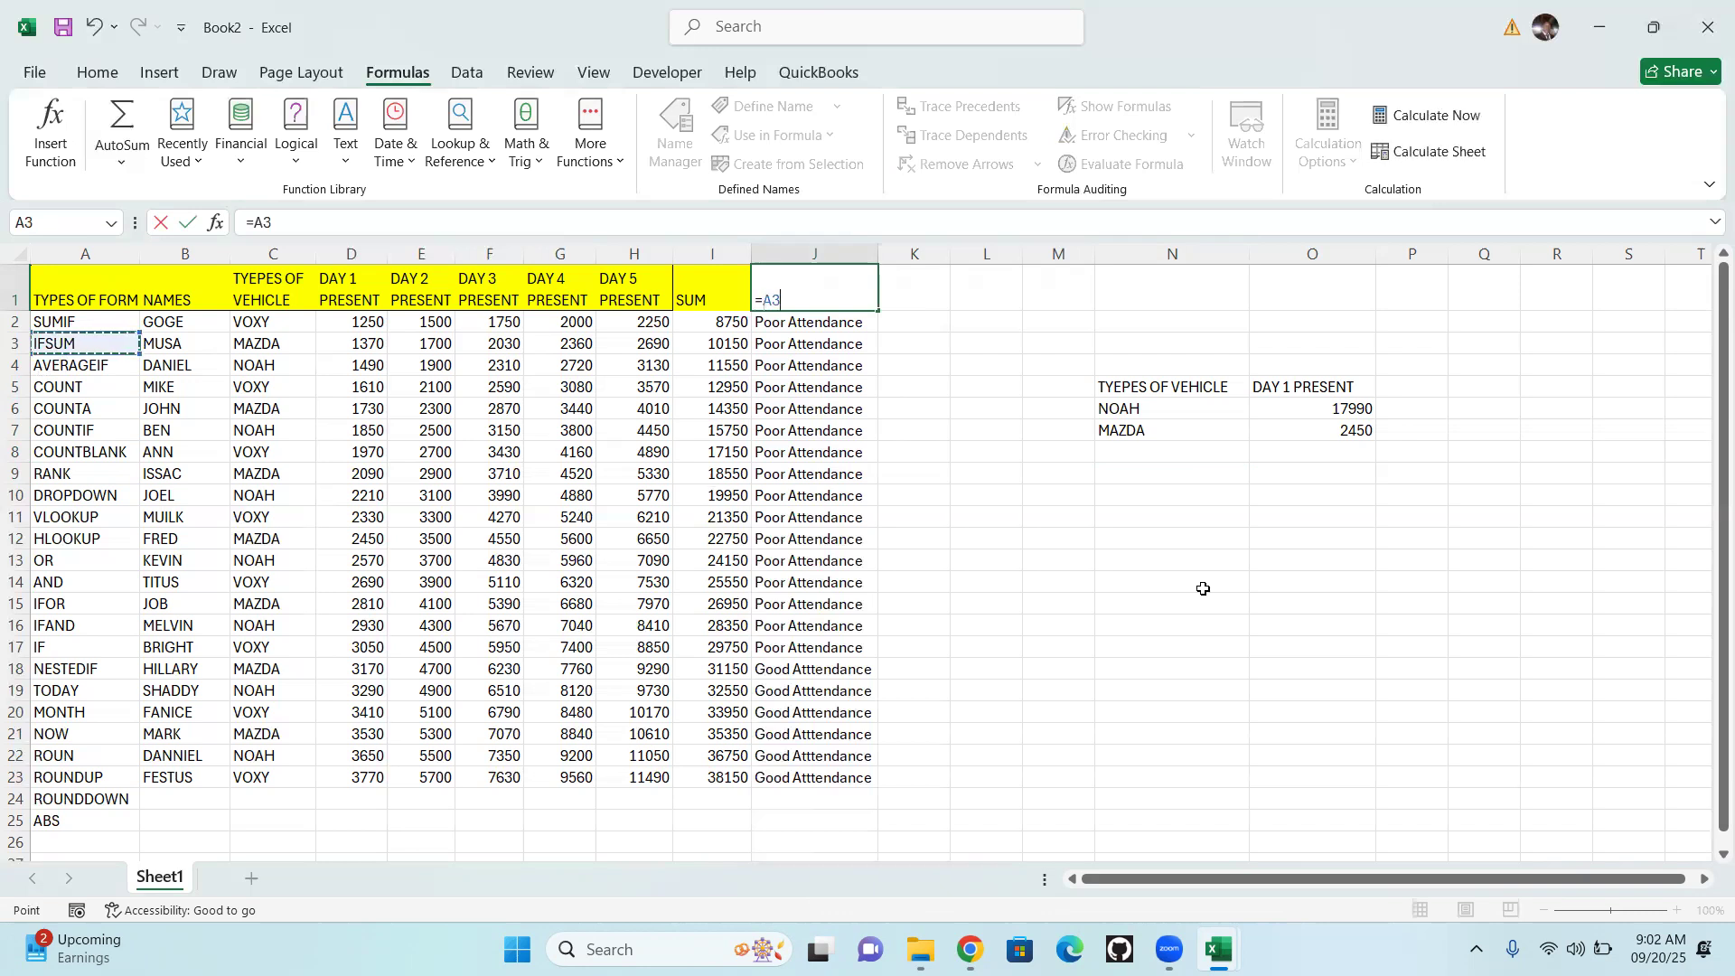
pyautogui.press('Return')
# Fill header cell J1 with yellow to match the other table headers
pyautogui.click(791, 287)
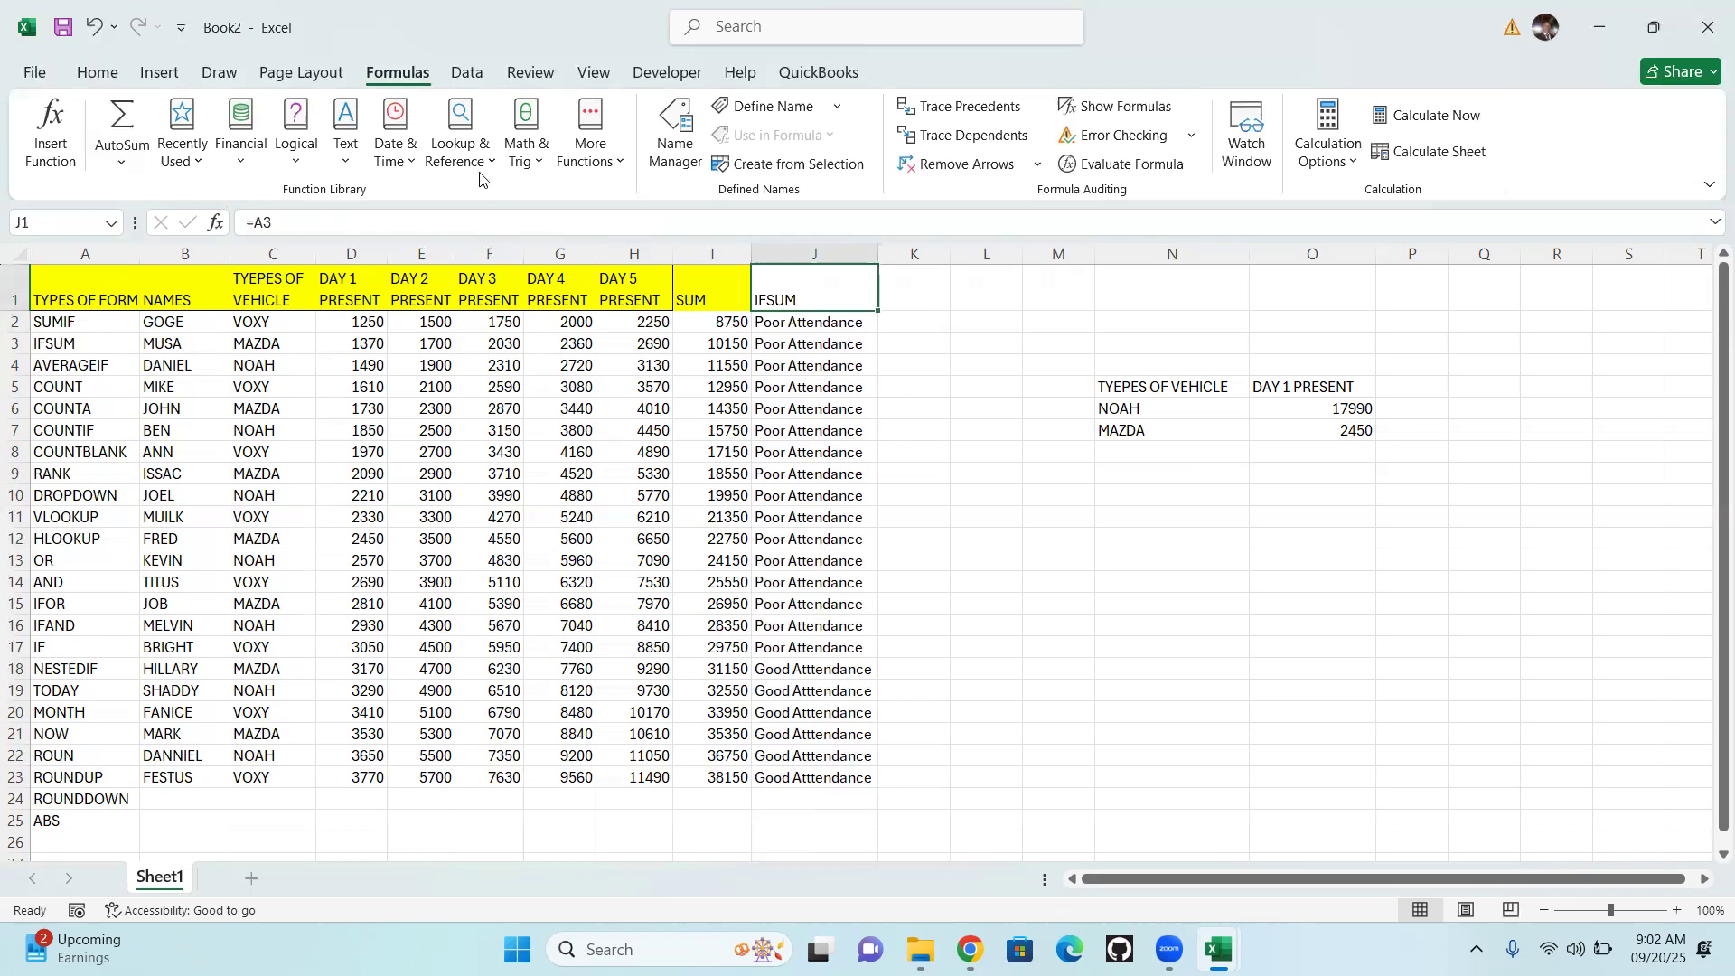
pyautogui.click(100, 80)
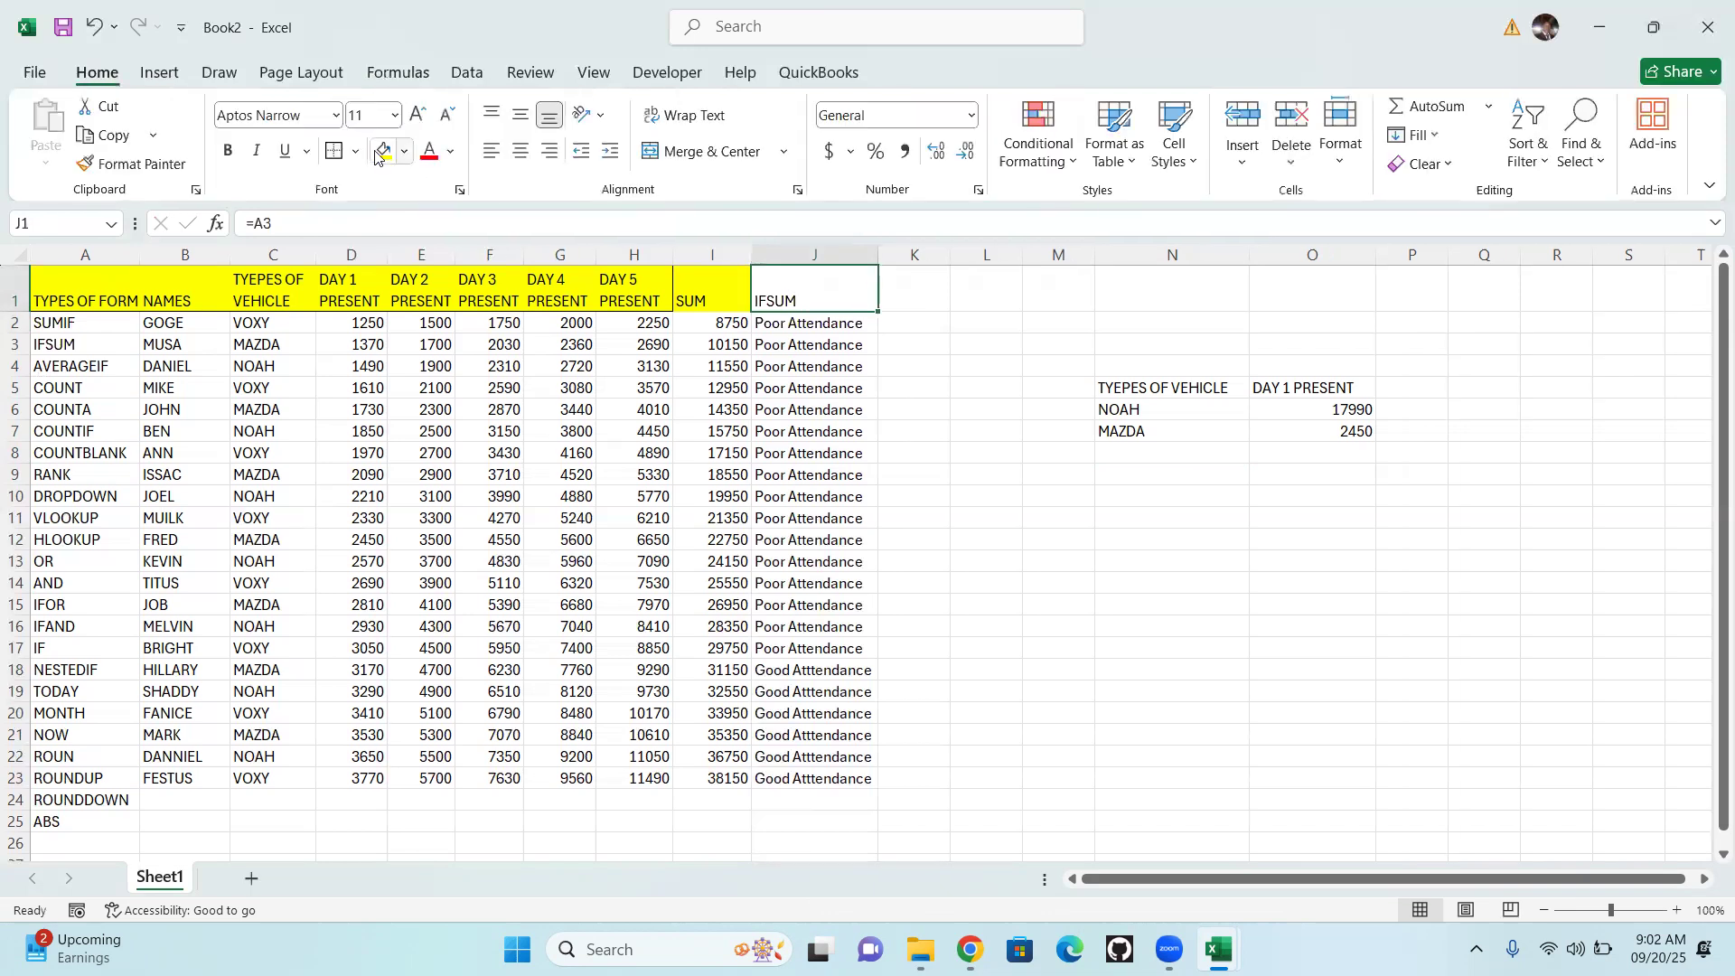
pyautogui.click(382, 151)
# Label the SUMIF and AVERAGEIF results with =A2 in P6 and =A4 in P7, and widen column P
pyautogui.click(1419, 409)
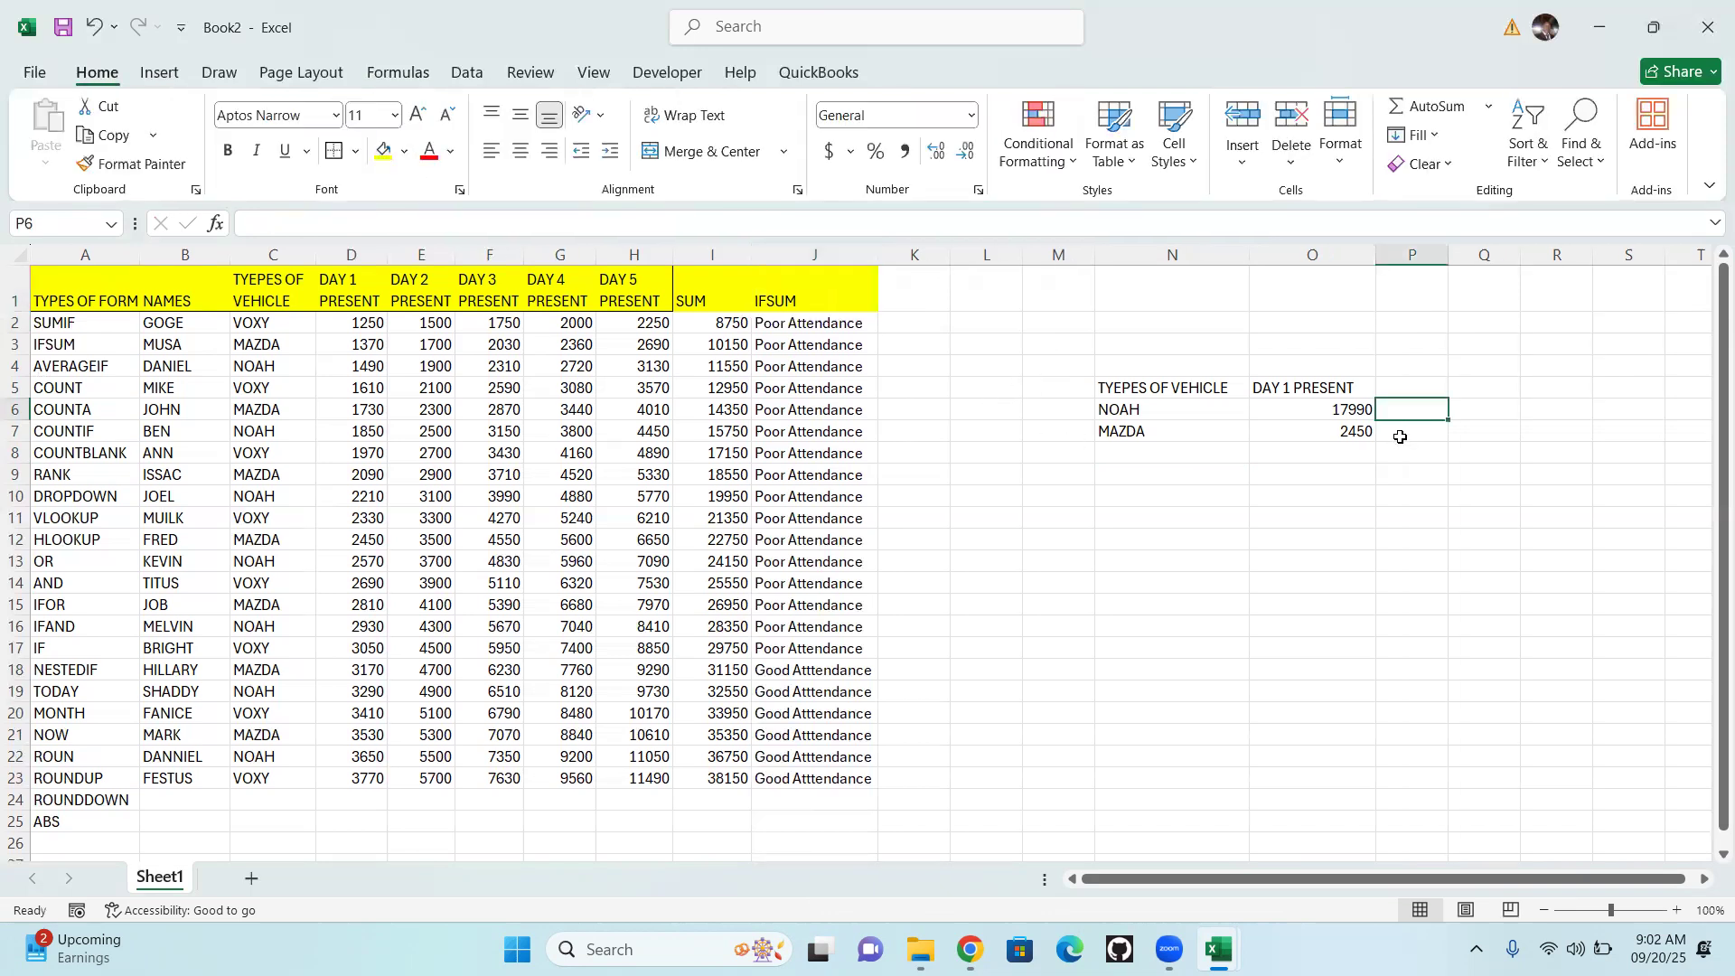
pyautogui.write('=')
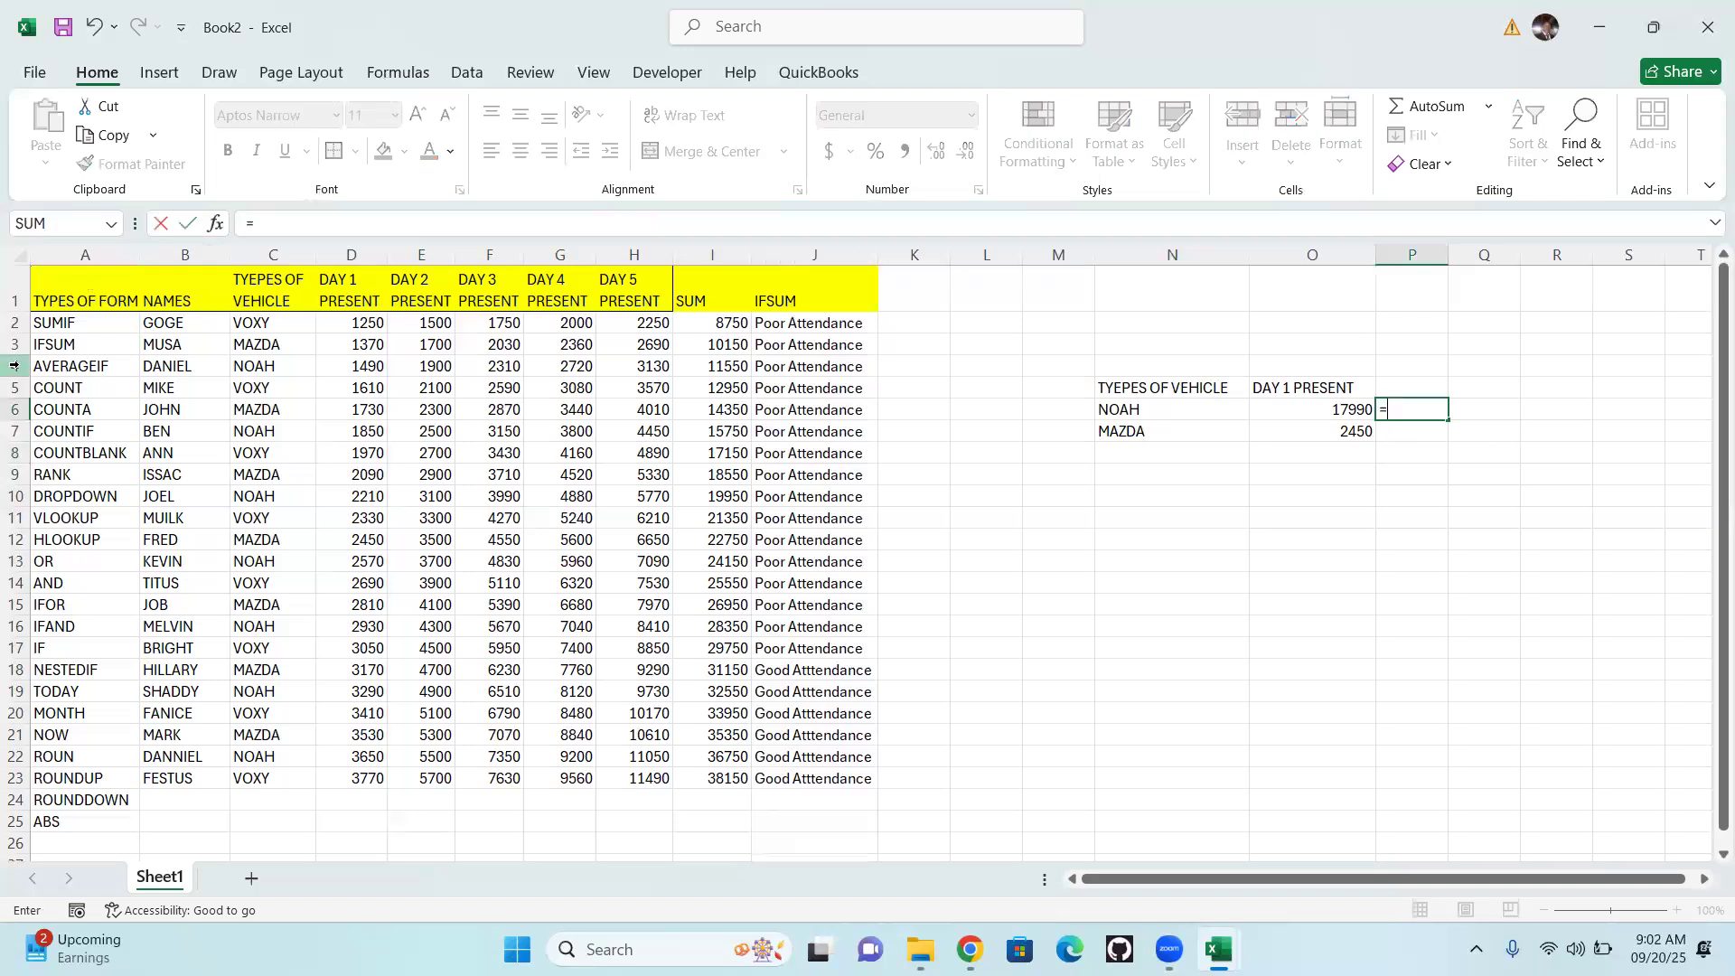
pyautogui.click(69, 332)
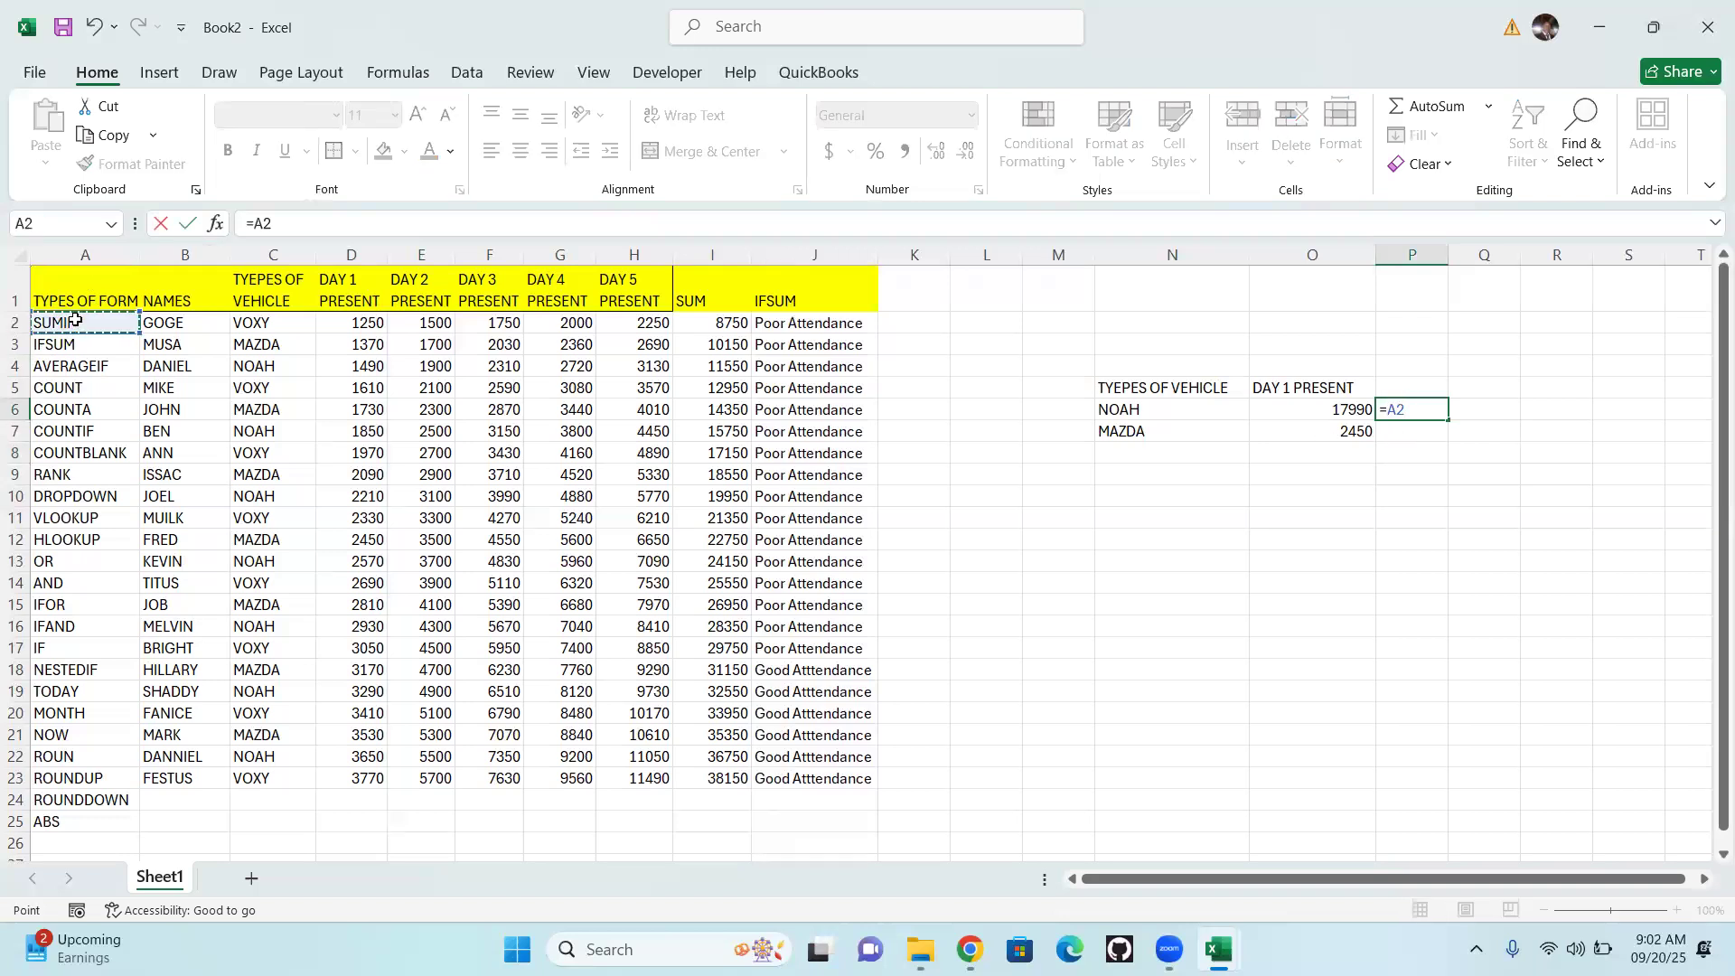
pyautogui.press('Return')
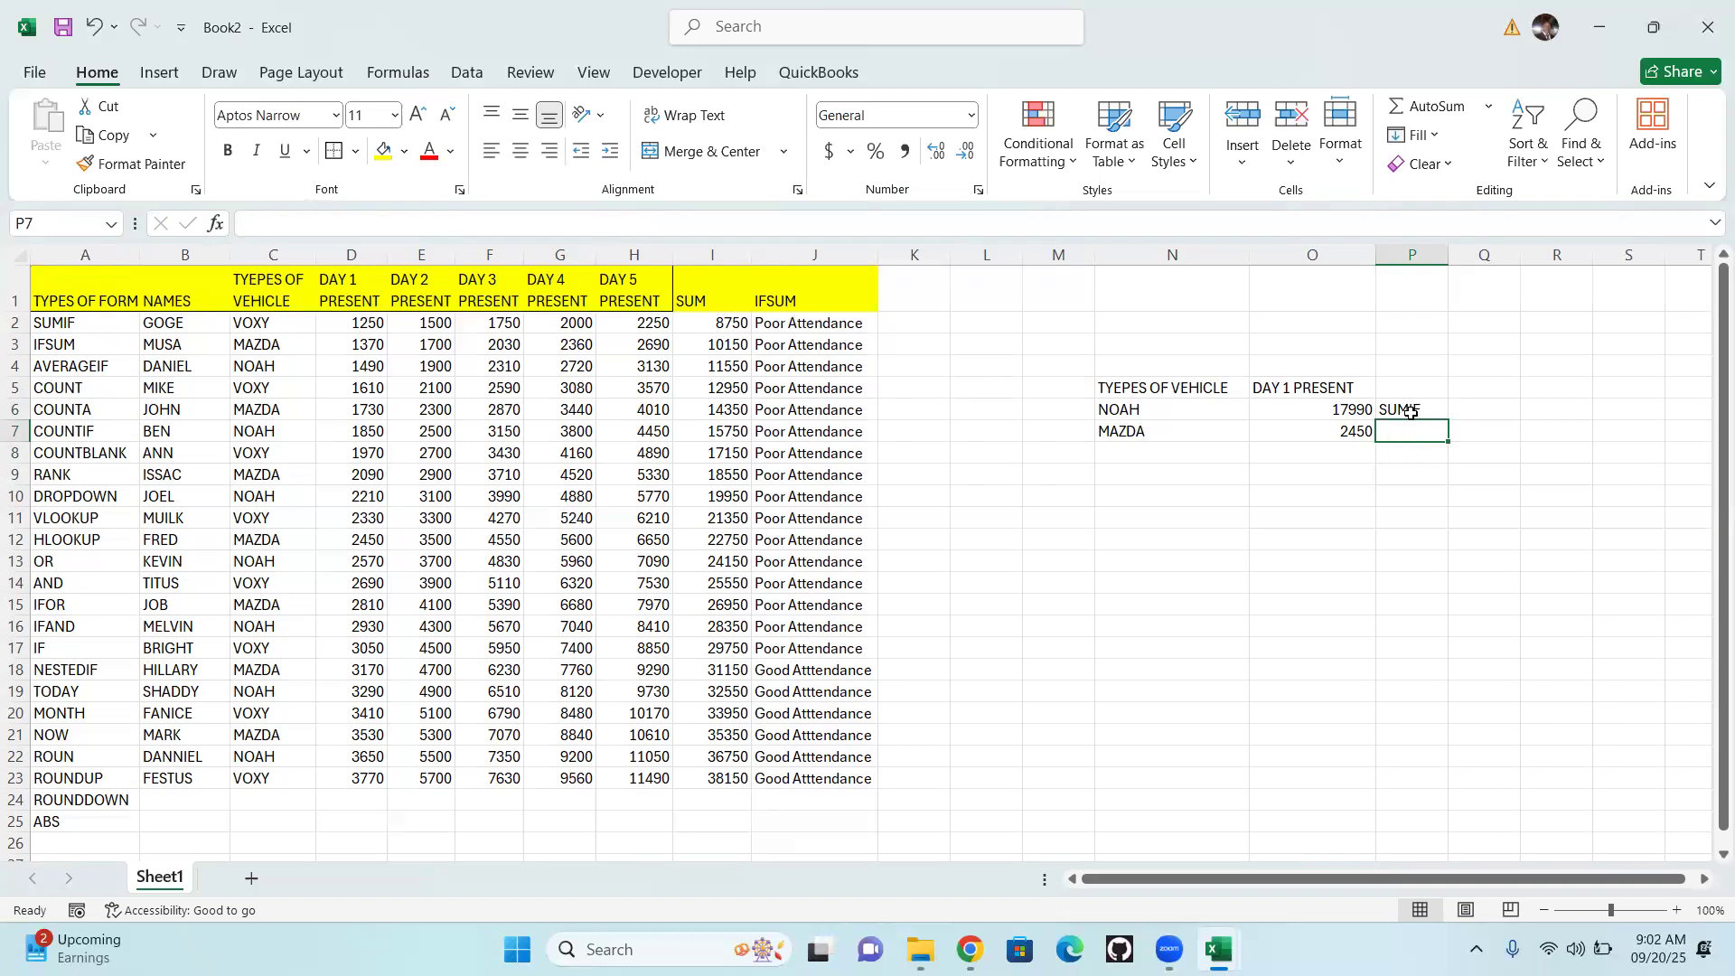
pyautogui.write('=')
pyautogui.click(77, 360)
pyautogui.press('Return')
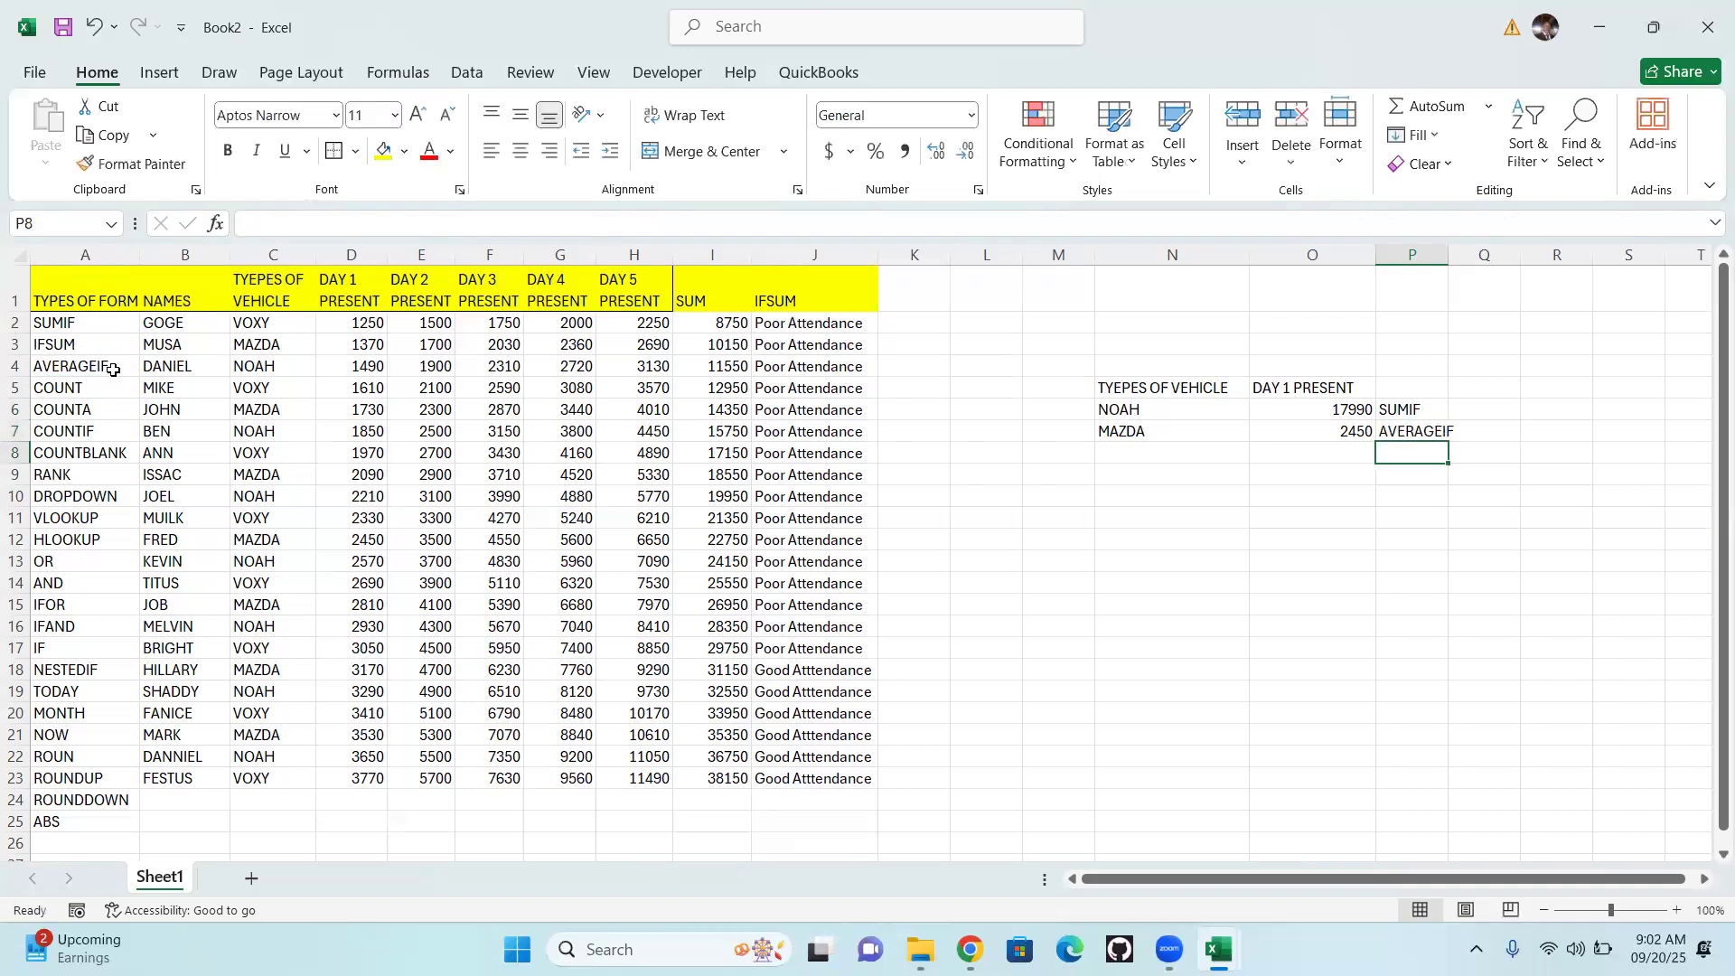
pyautogui.moveTo(1448, 254); pyautogui.dragTo(1521, 254)
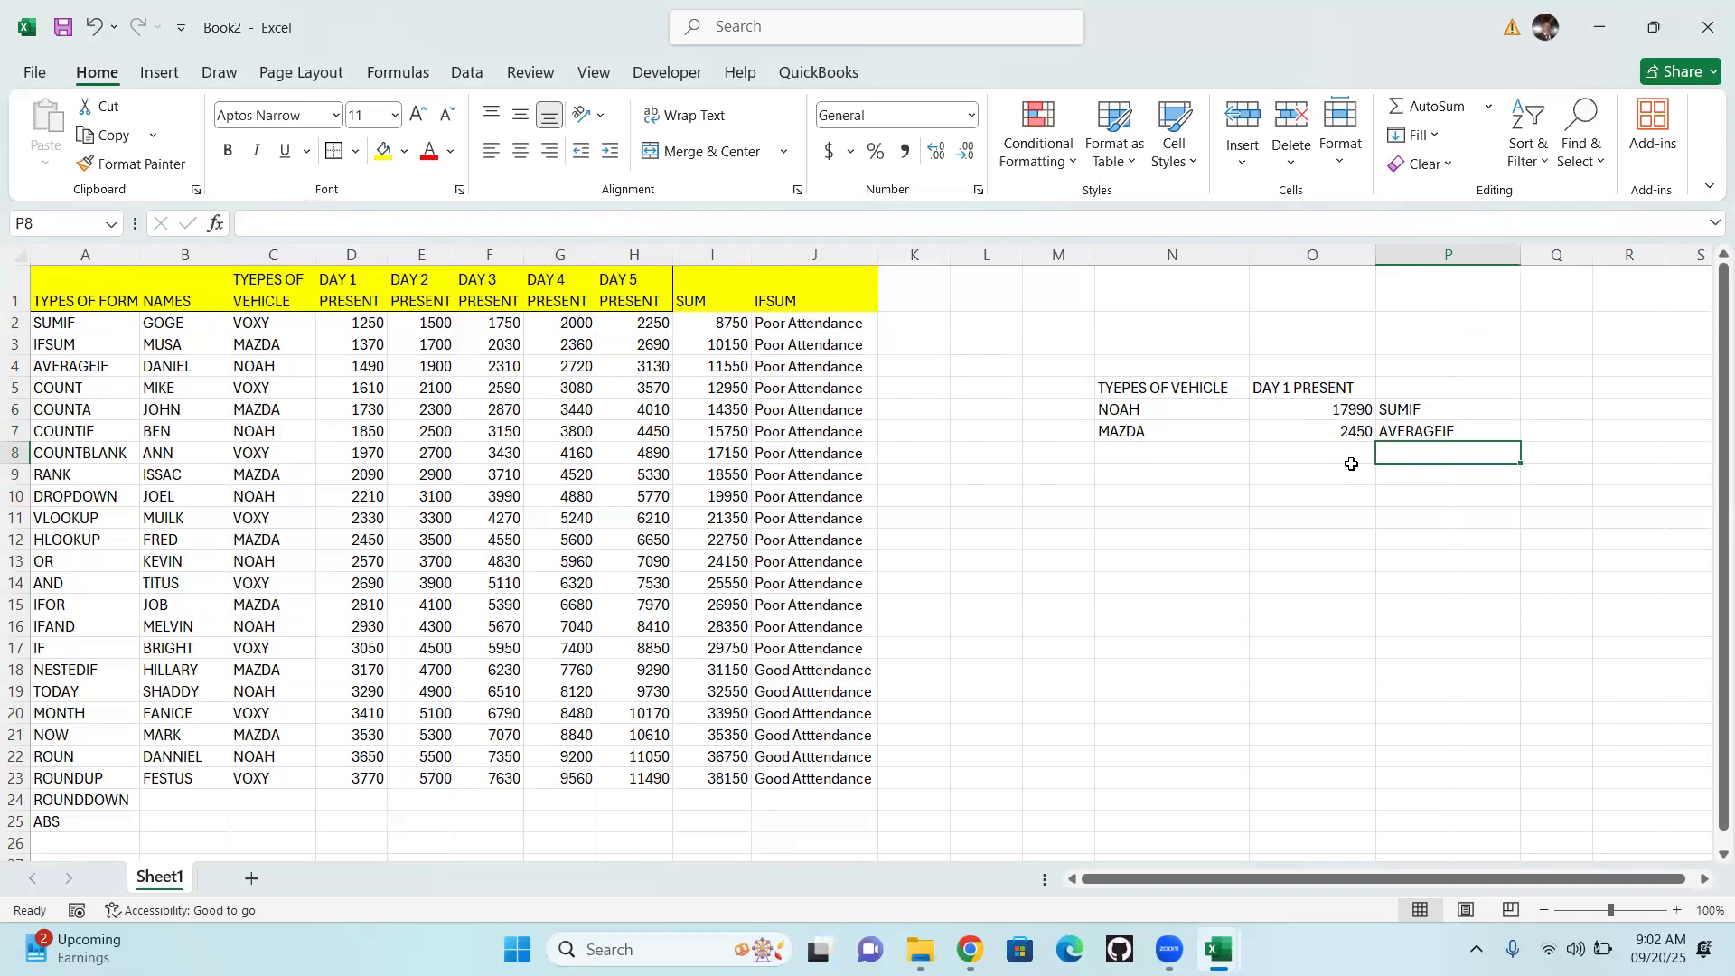
# Start a COUNT formula in cell O8, below the AVERAGEIF result
pyautogui.click(1326, 432)
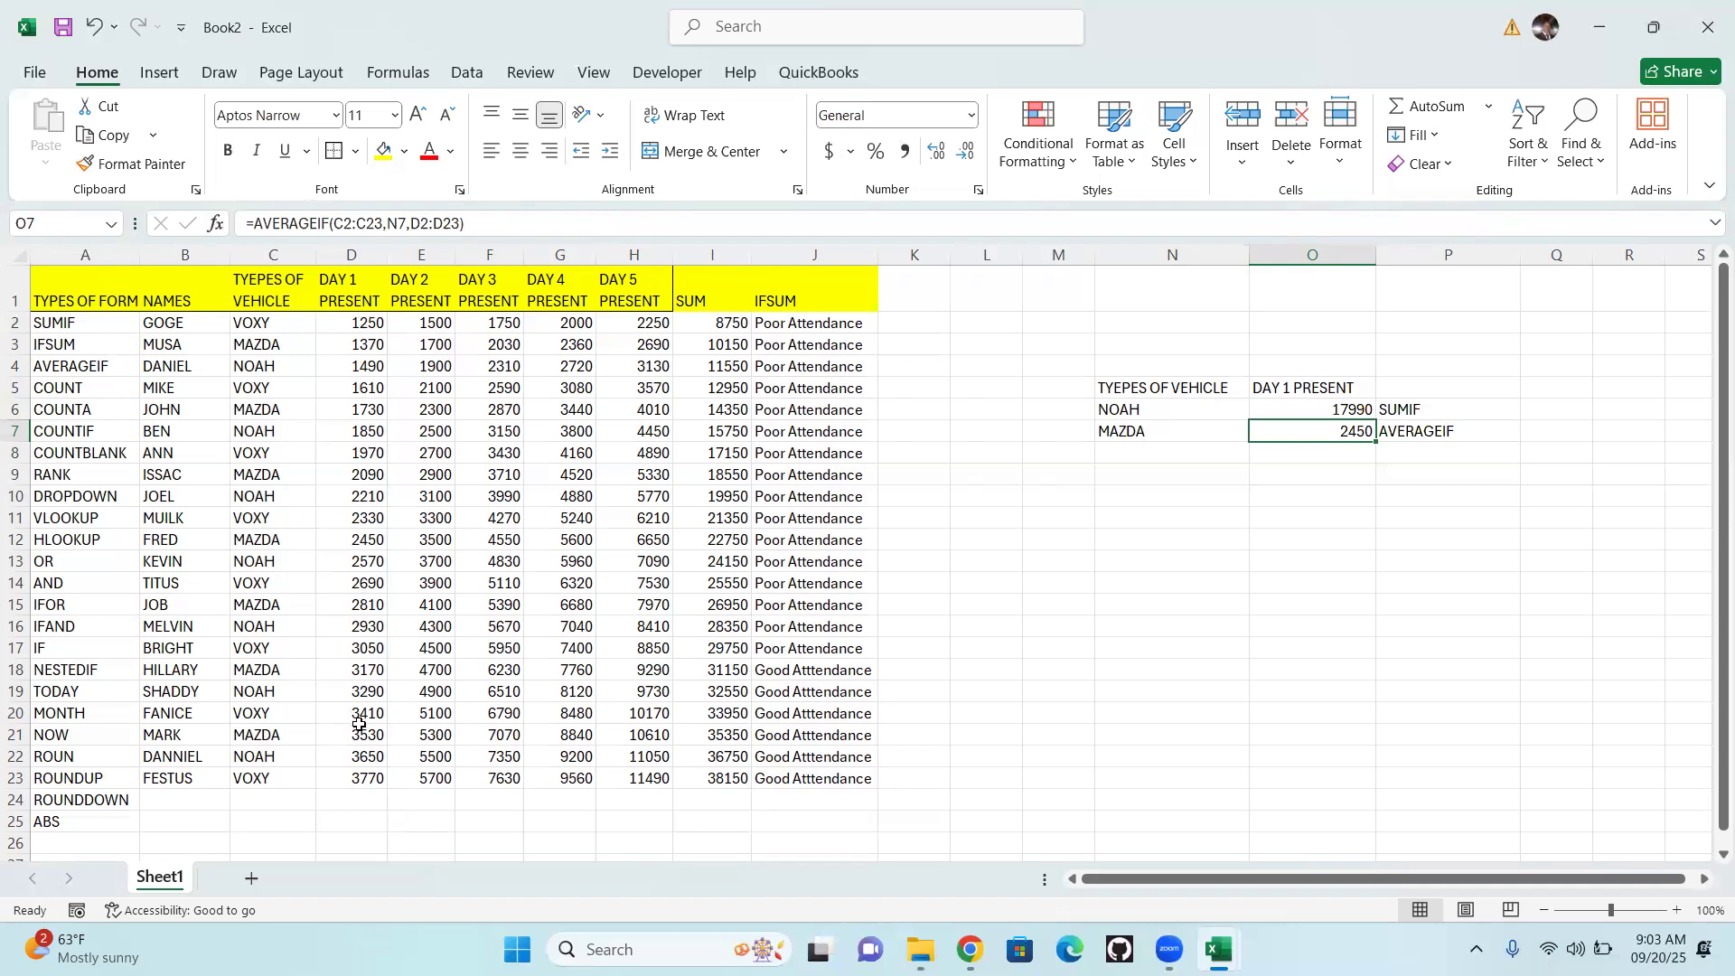
pyautogui.click(1406, 452)
pyautogui.click(1346, 454)
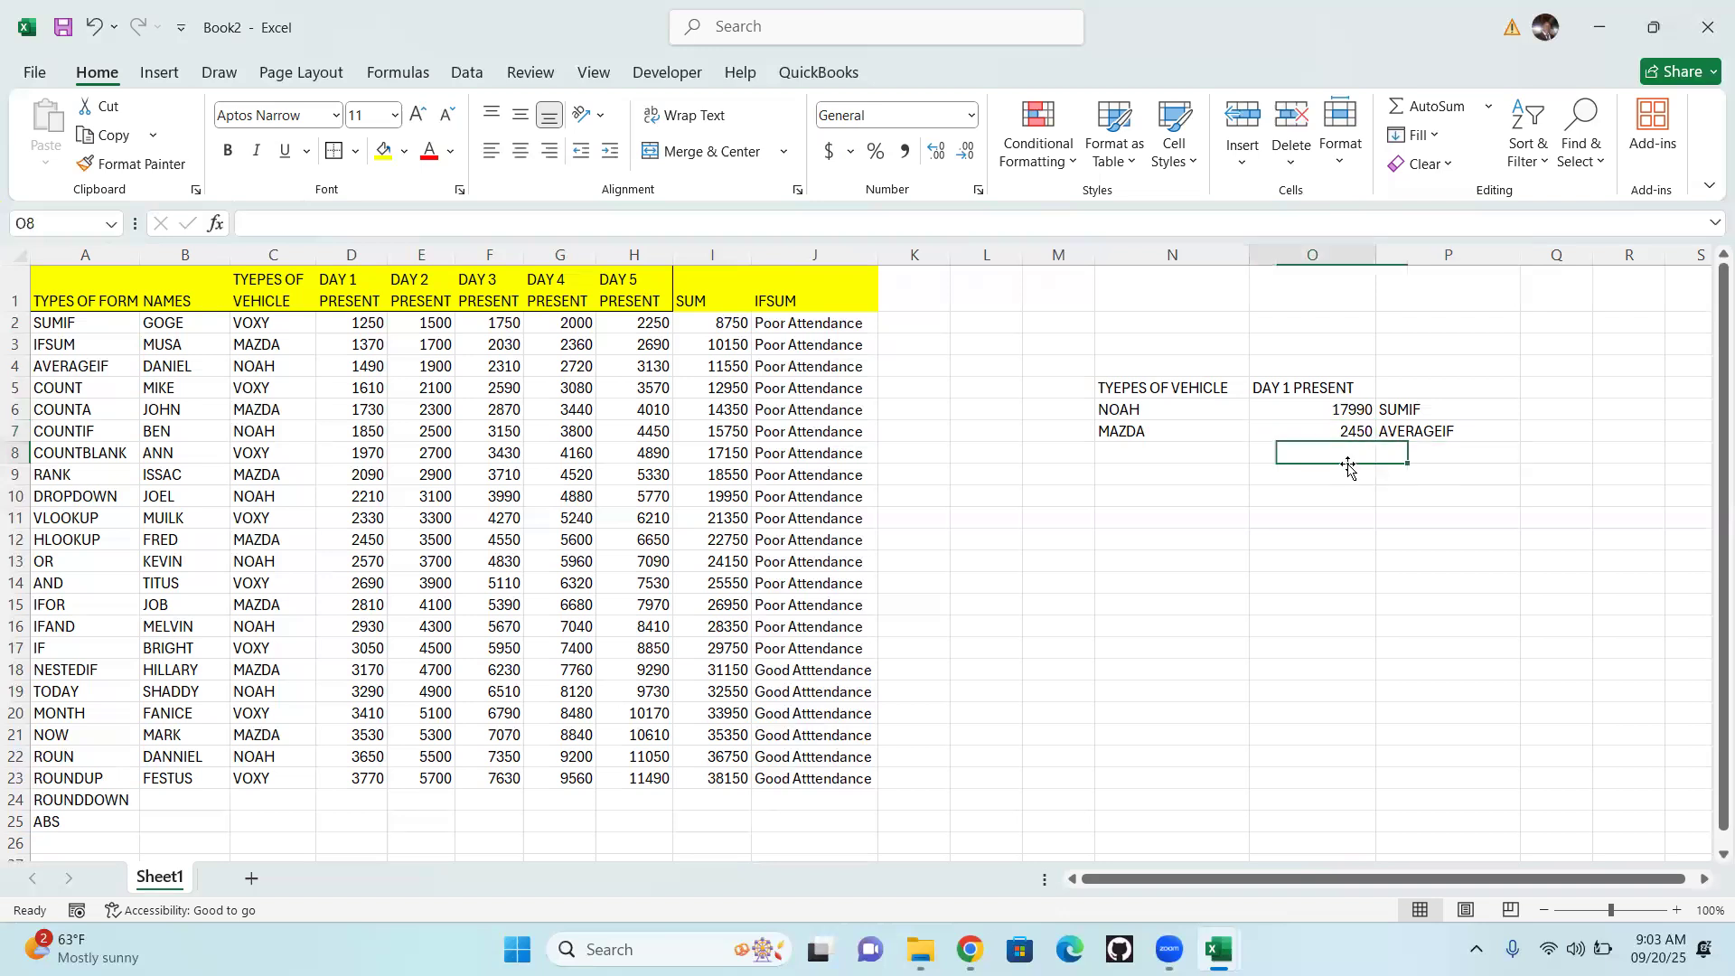
pyautogui.write('0')
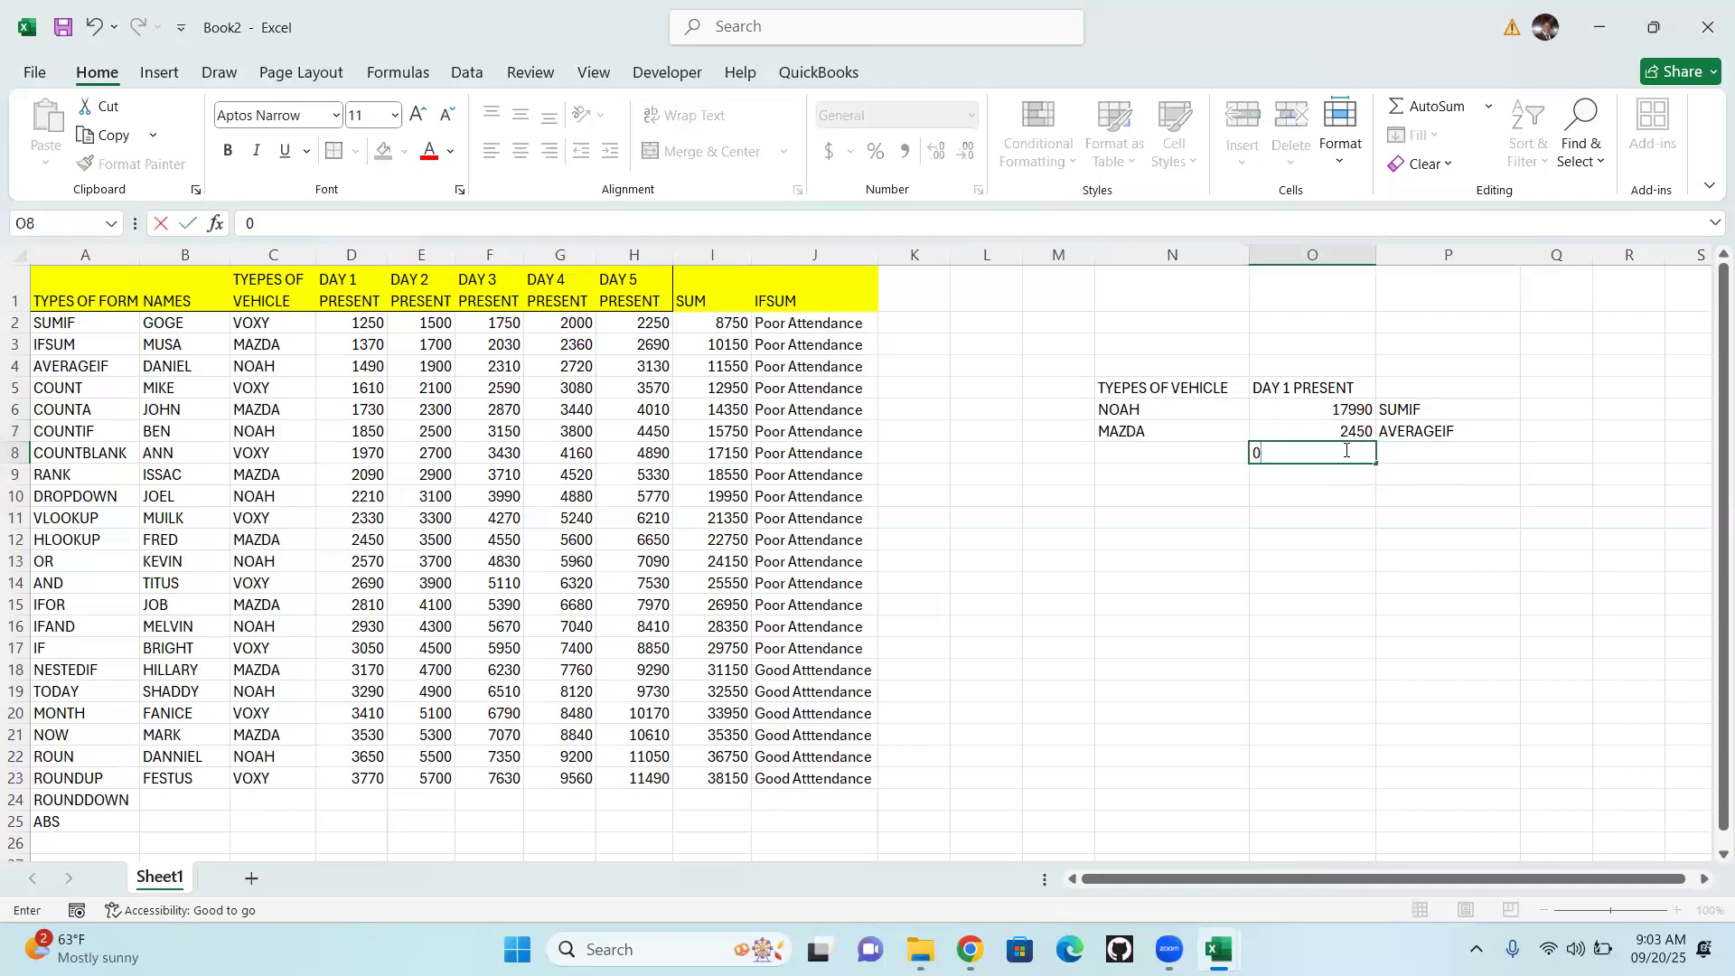
pyautogui.write('COUNT')
pyautogui.press('BackSpace')
pyautogui.press('BackSpace')
pyautogui.press('BackSpace')
pyautogui.press('BackSpace')
pyautogui.press('BackSpace')
pyautogui.press('BackSpace')
pyautogui.write('=CO')
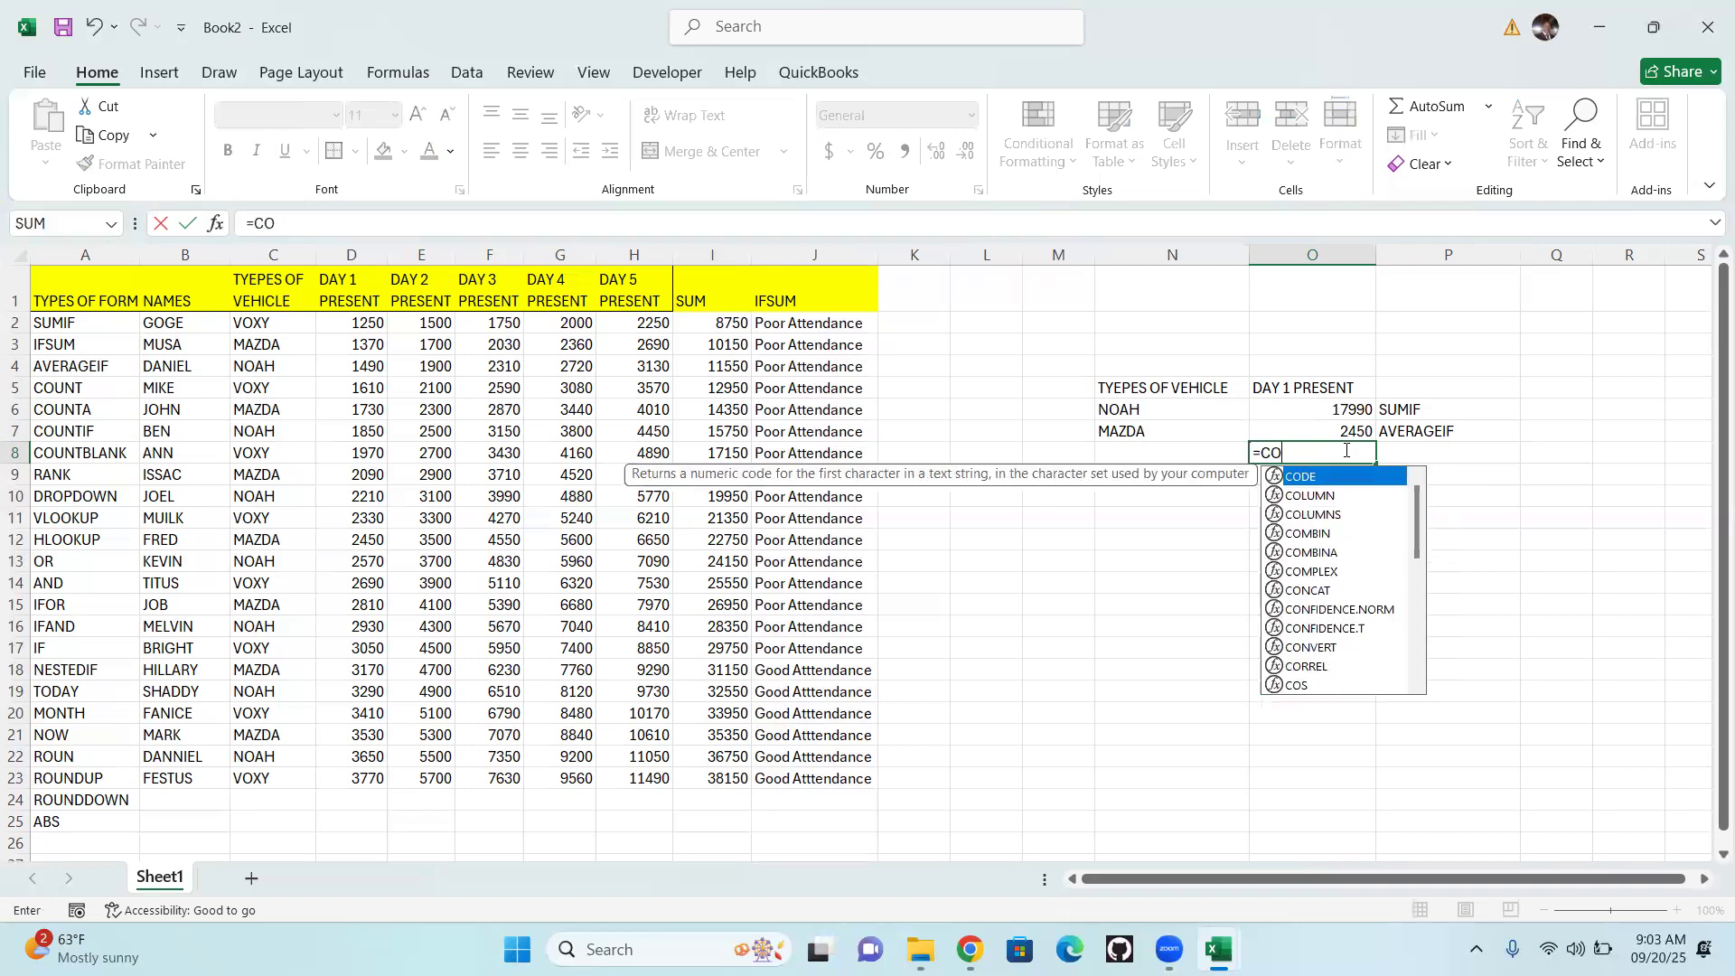
pyautogui.write('UNT')
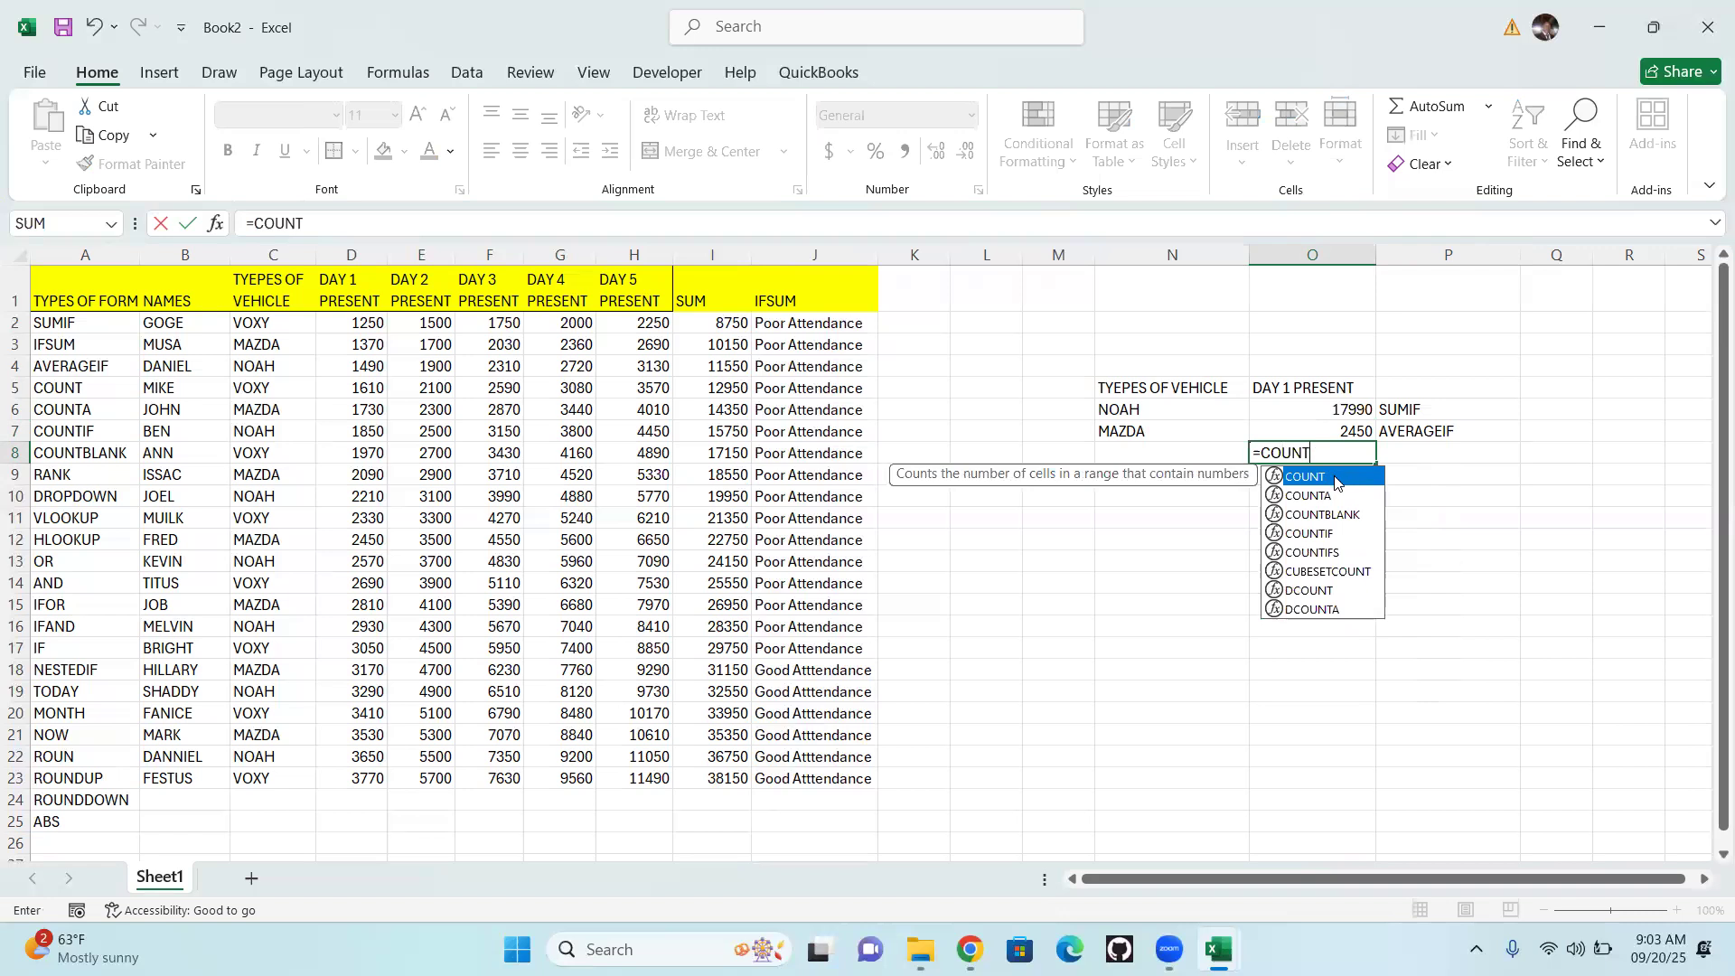
pyautogui.doubleClick(1335, 479)
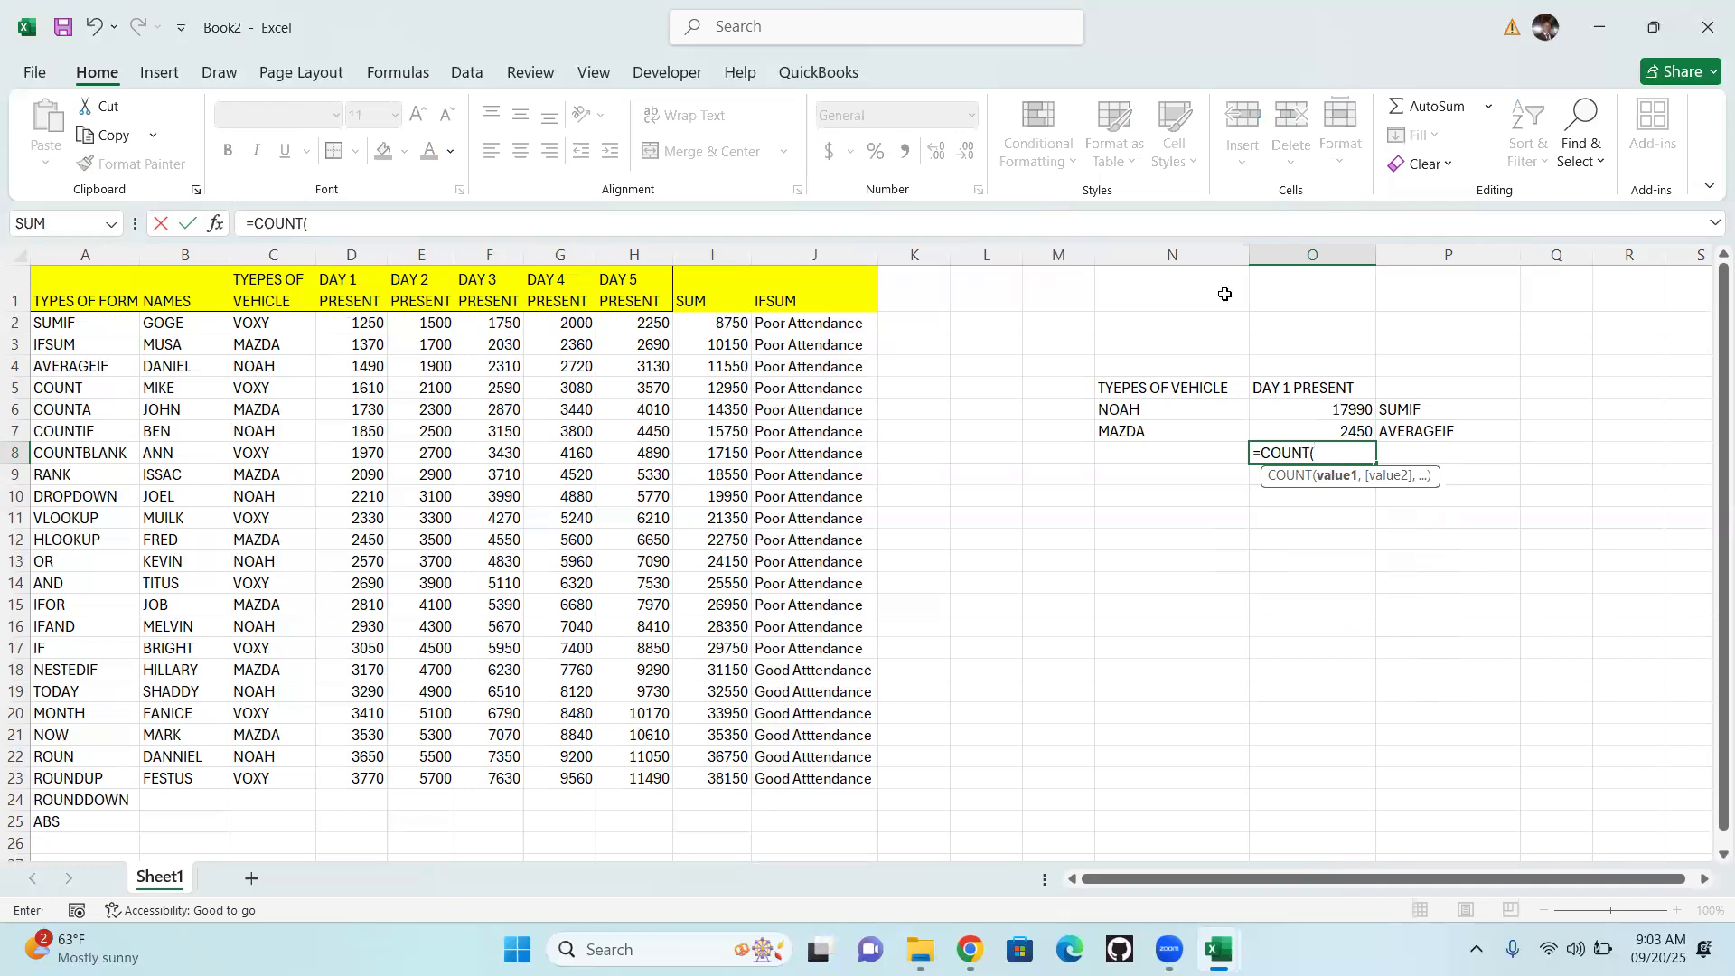
# Complete the O8 COUNT formula with the day 1 values D2:D23 as its range
pyautogui.moveTo(344, 330); pyautogui.dragTo(348, 777)
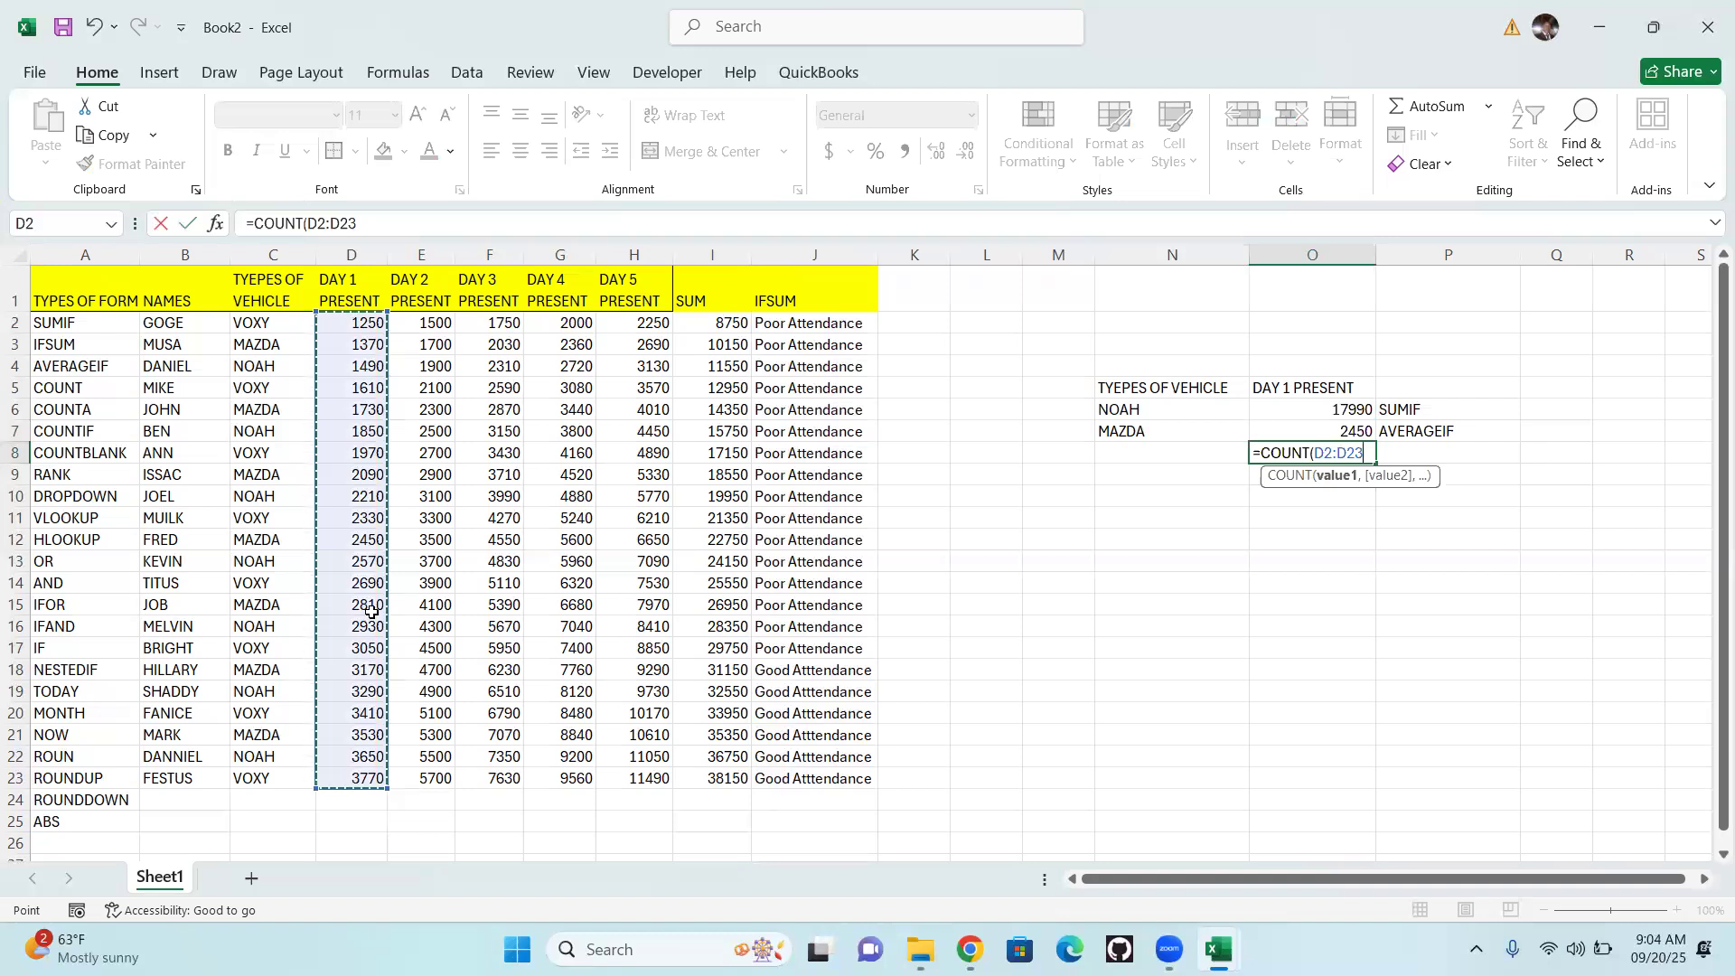
pyautogui.write('(')
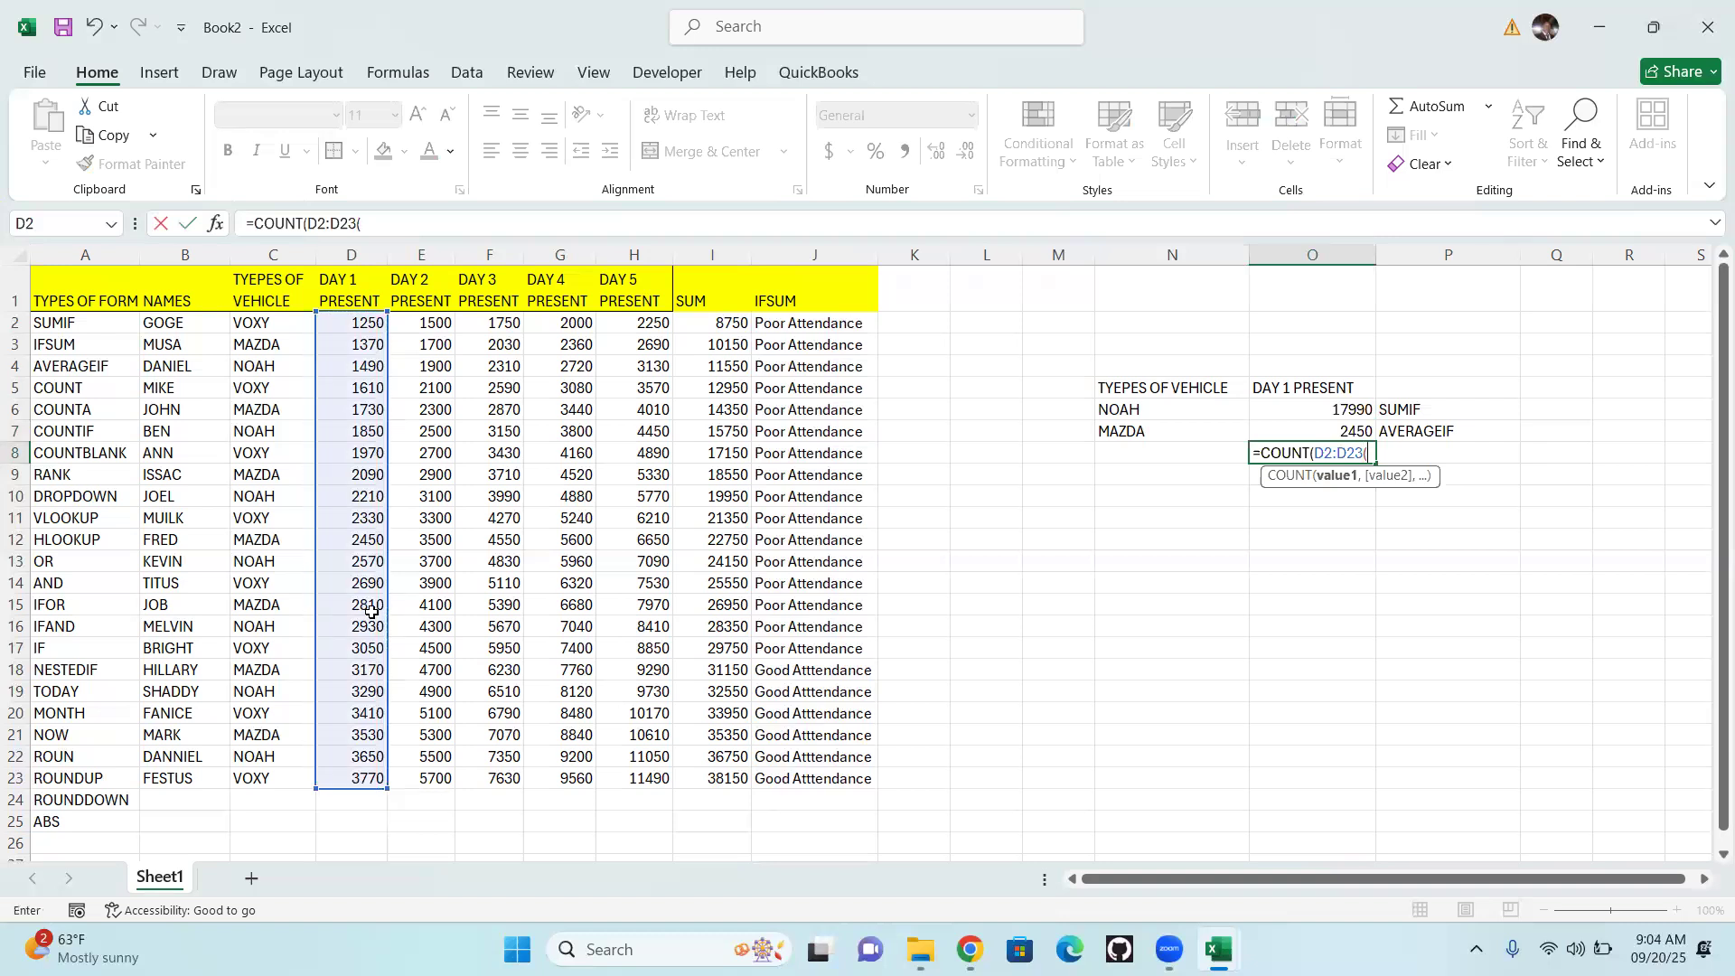
pyautogui.write('_')
pyautogui.press('BackSpace')
pyautogui.write(')')
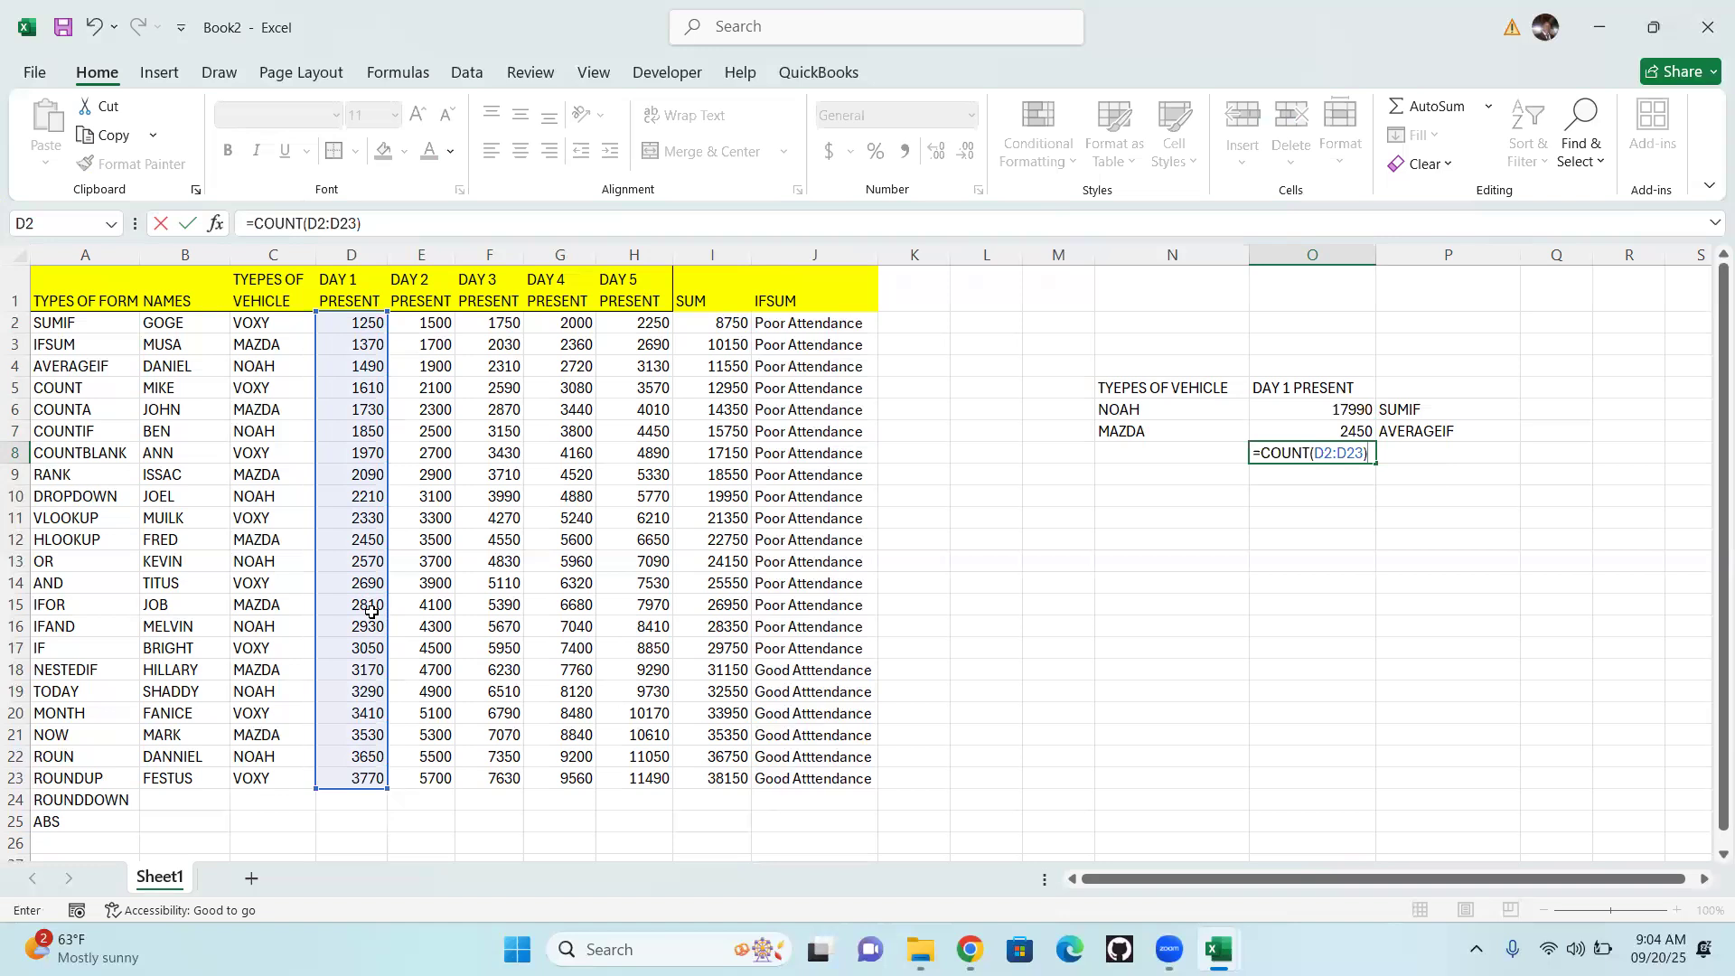
pyautogui.press('Return')
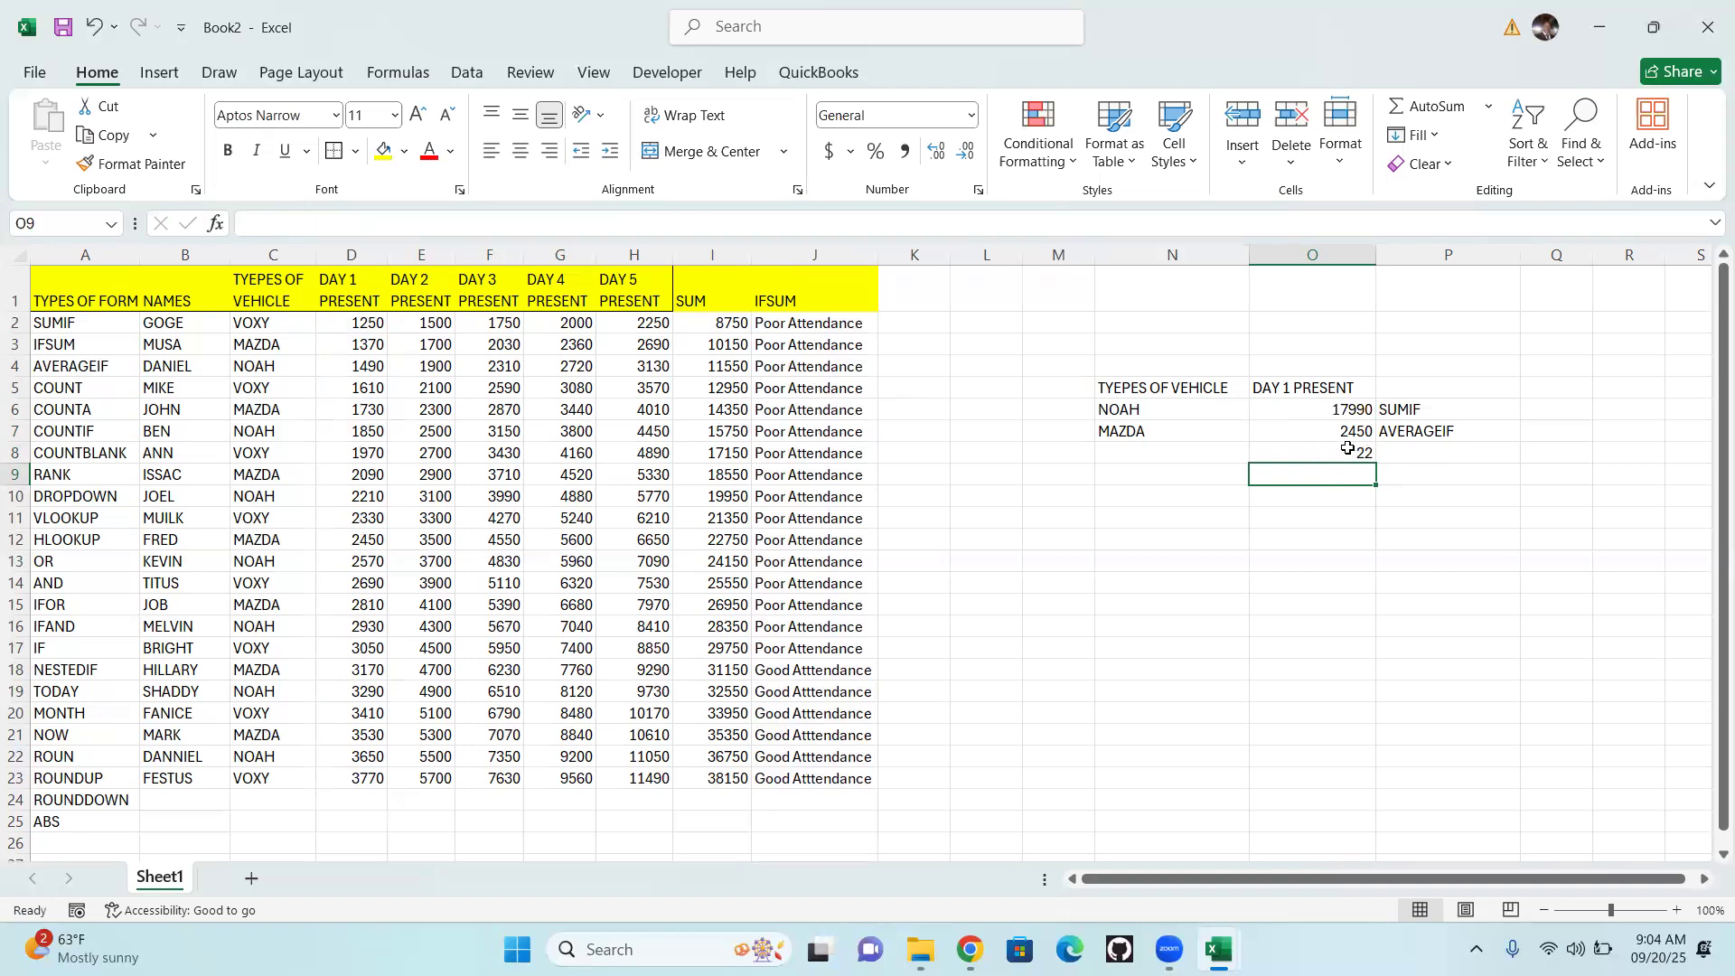
# Label the COUNT result by entering =A5 in cell P8
pyautogui.click(1444, 456)
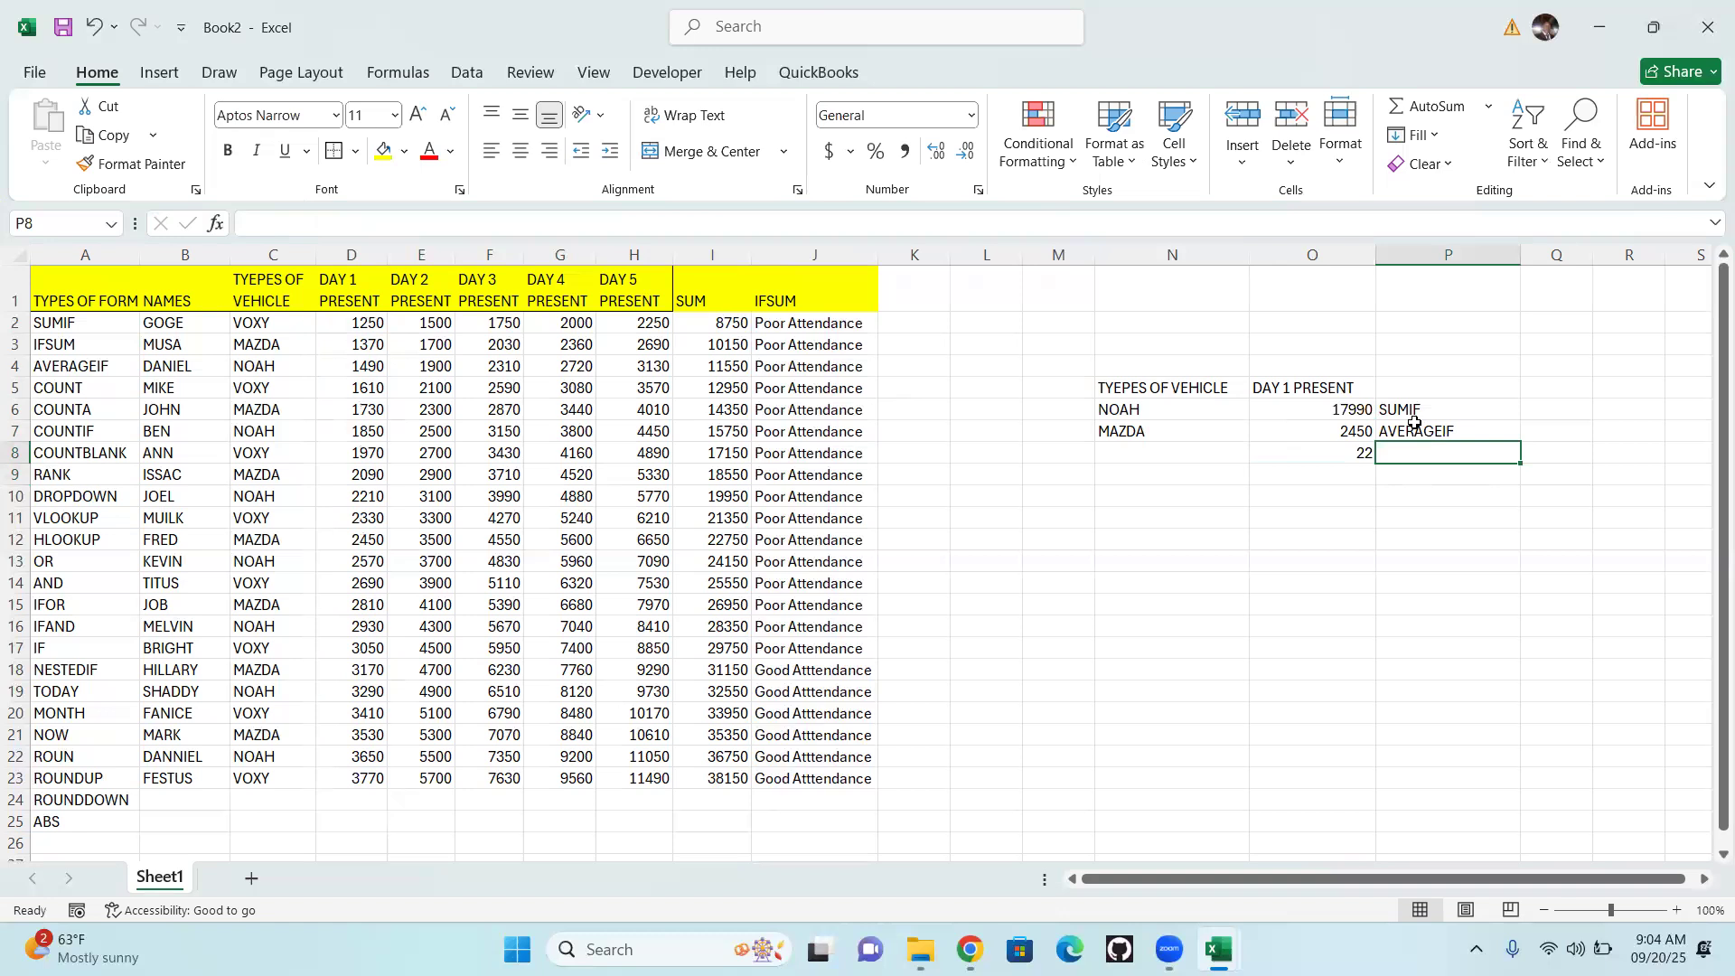
pyautogui.write('=')
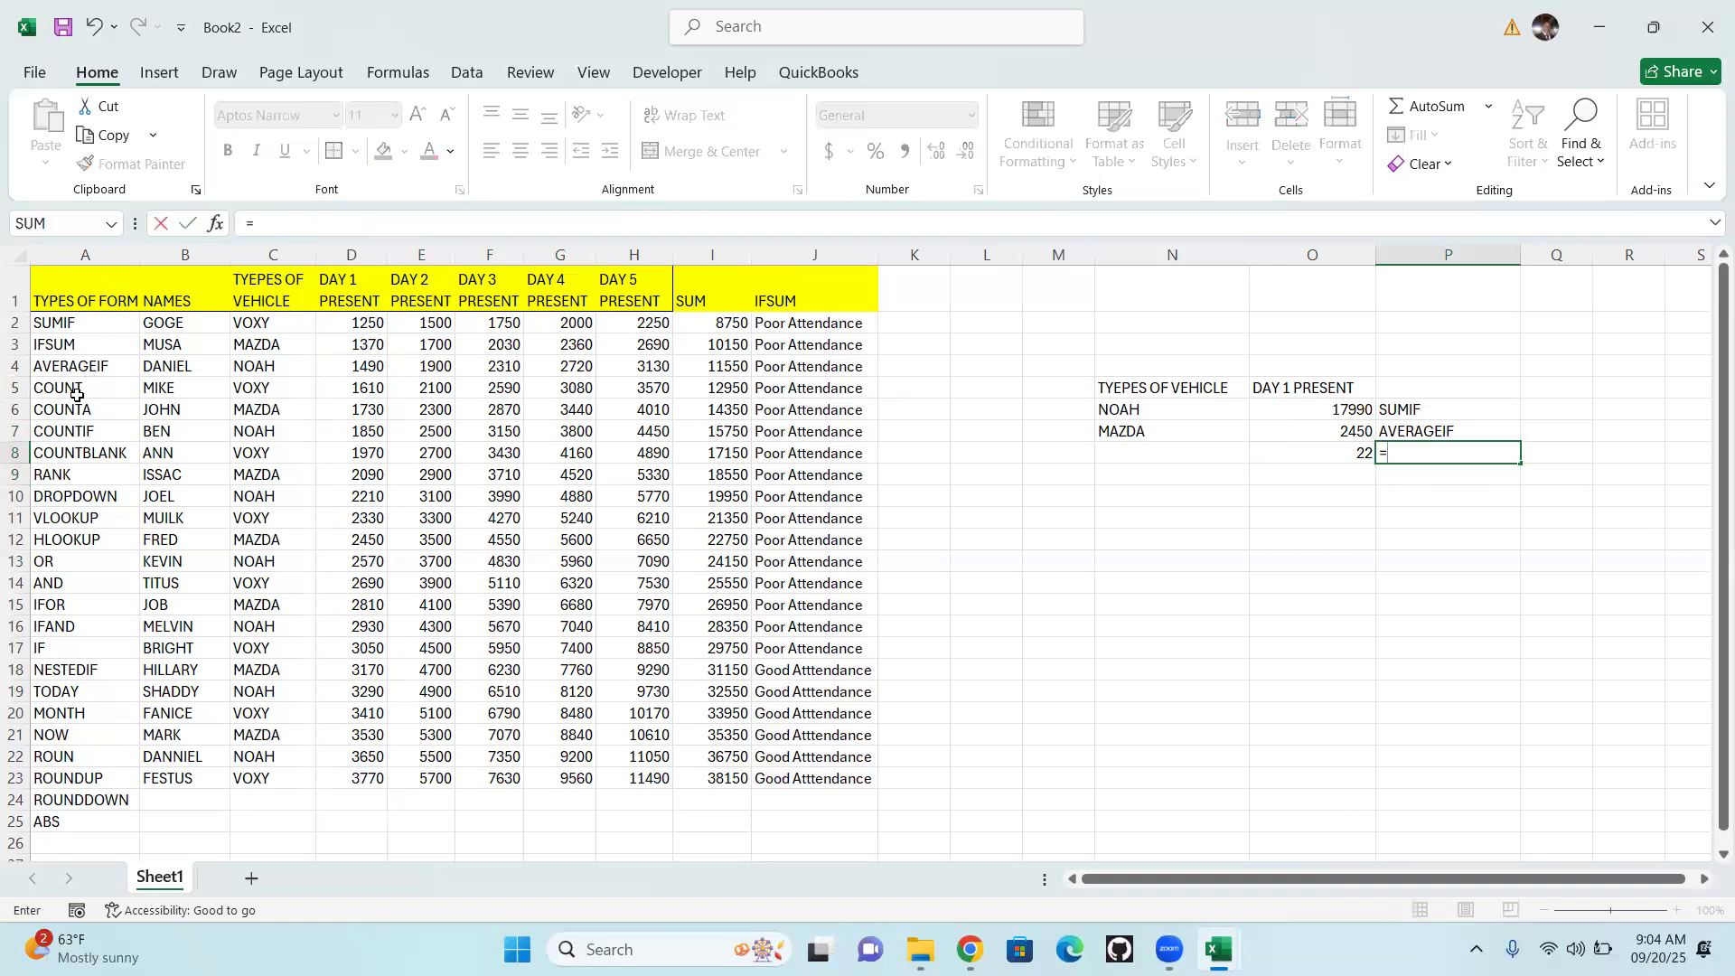
pyautogui.click(77, 387)
pyautogui.press('Return')
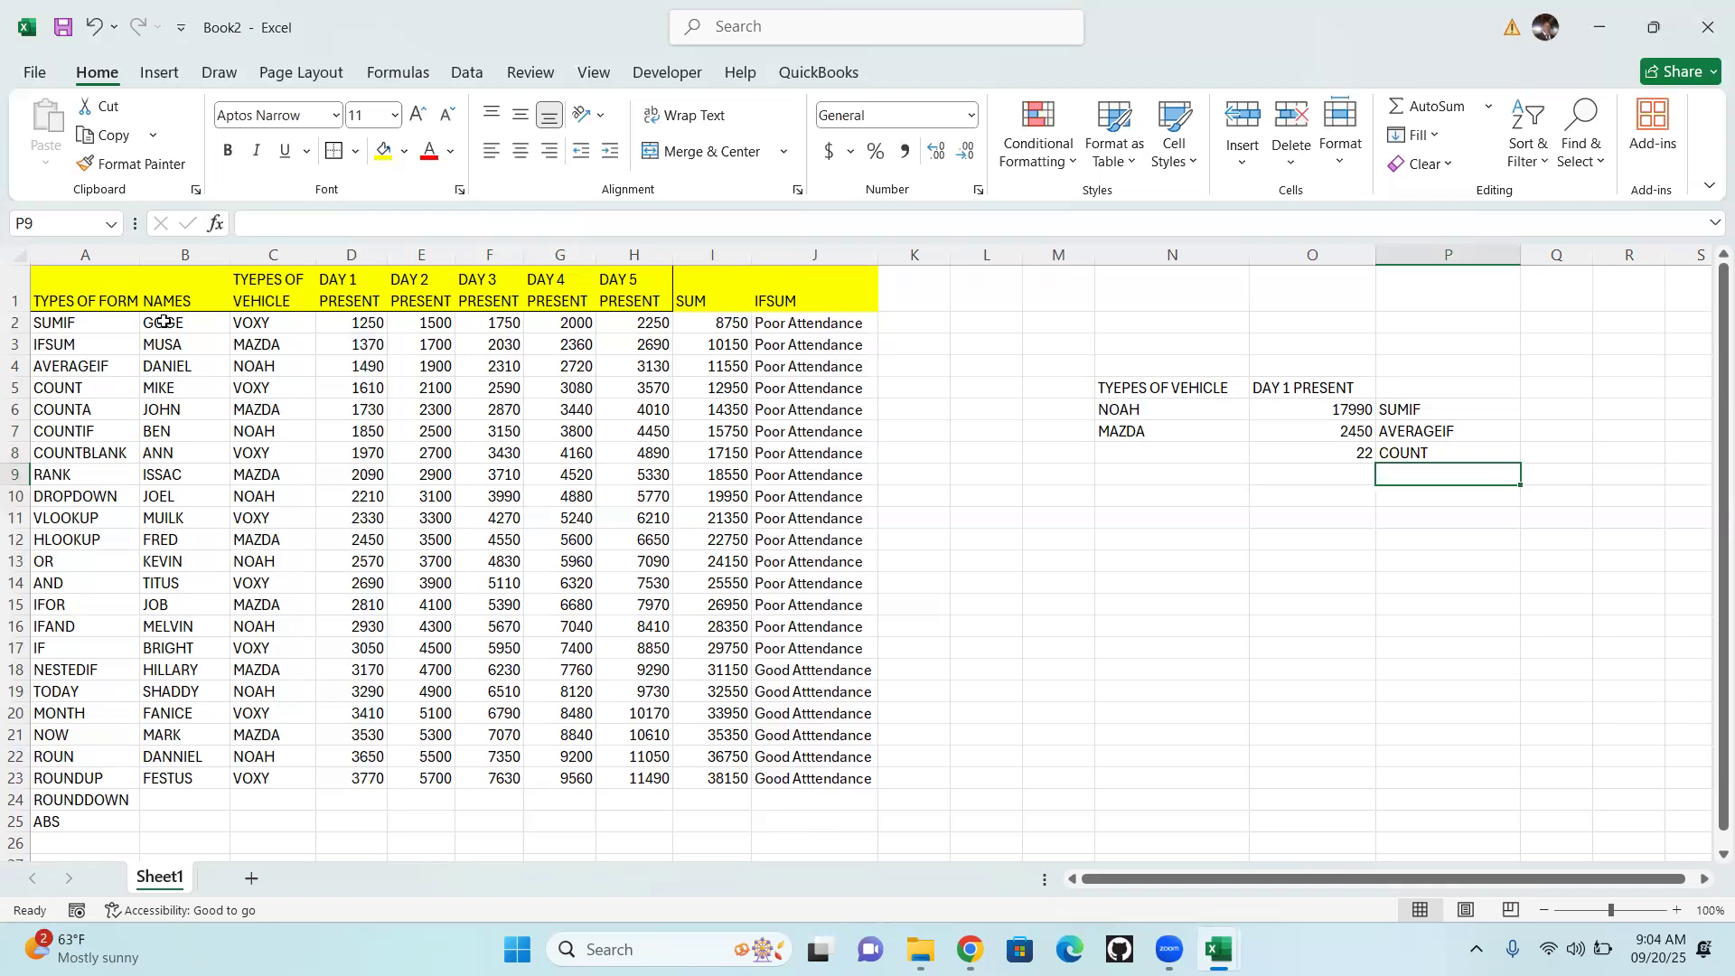
# Enter the formula =COUNTA(B2:B23) in cell O9 to count the entries in the names column
pyautogui.press('Left')
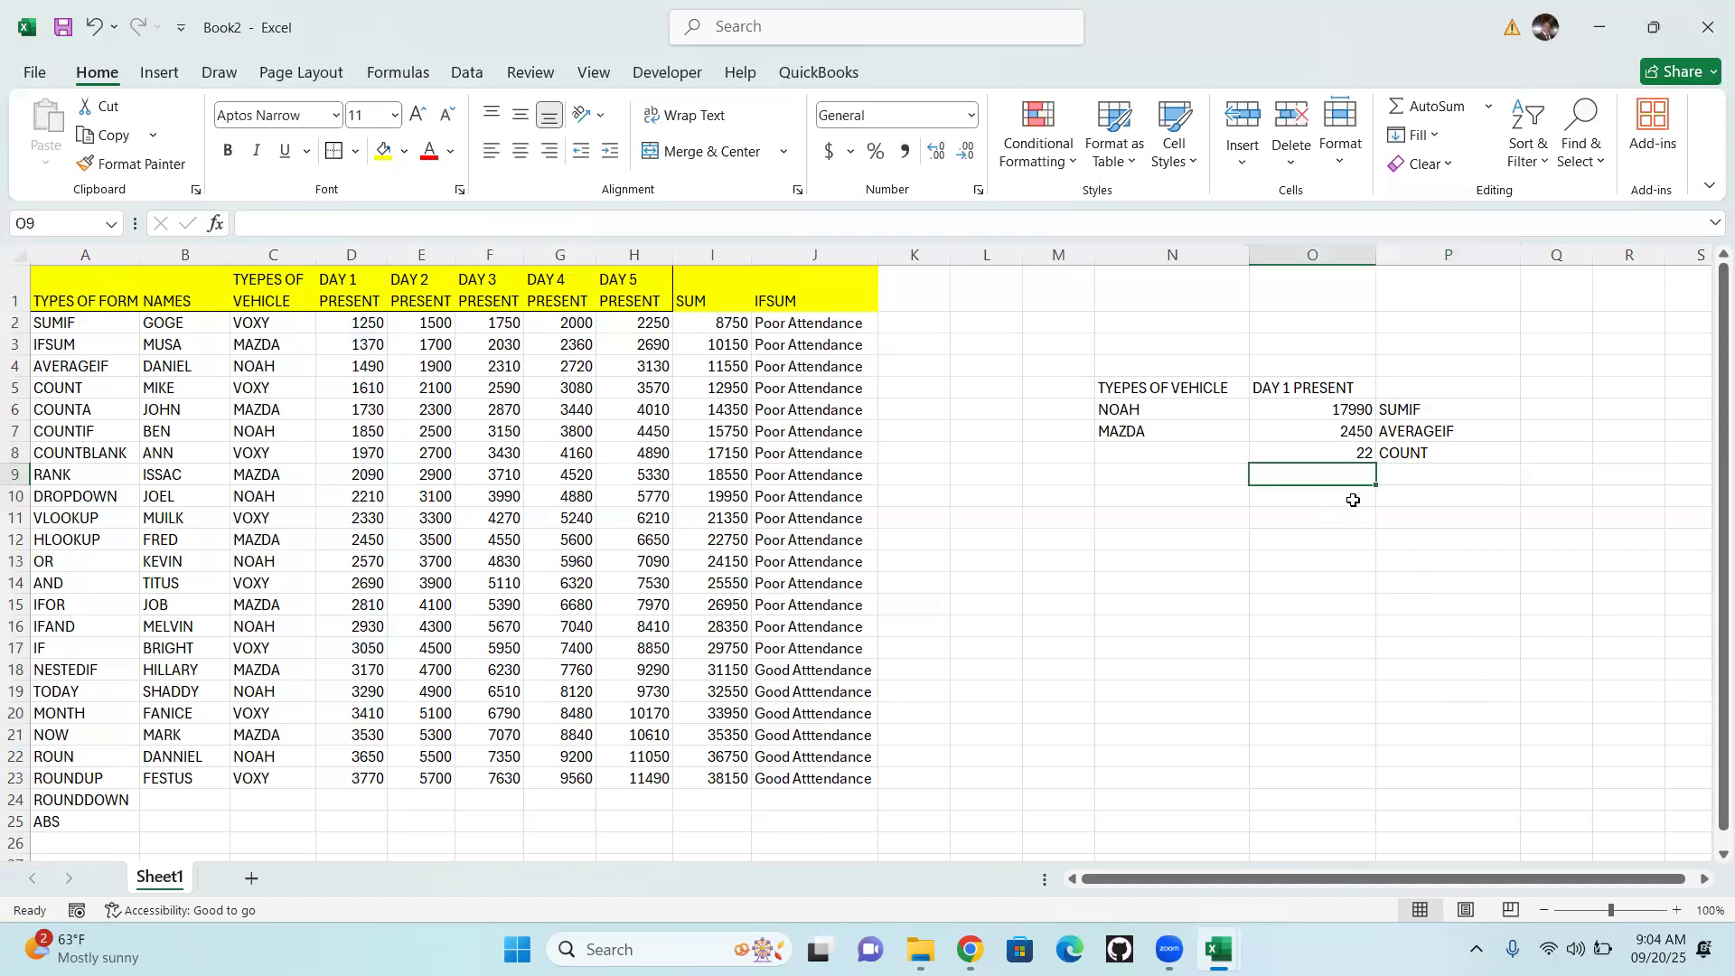
pyautogui.write('=')
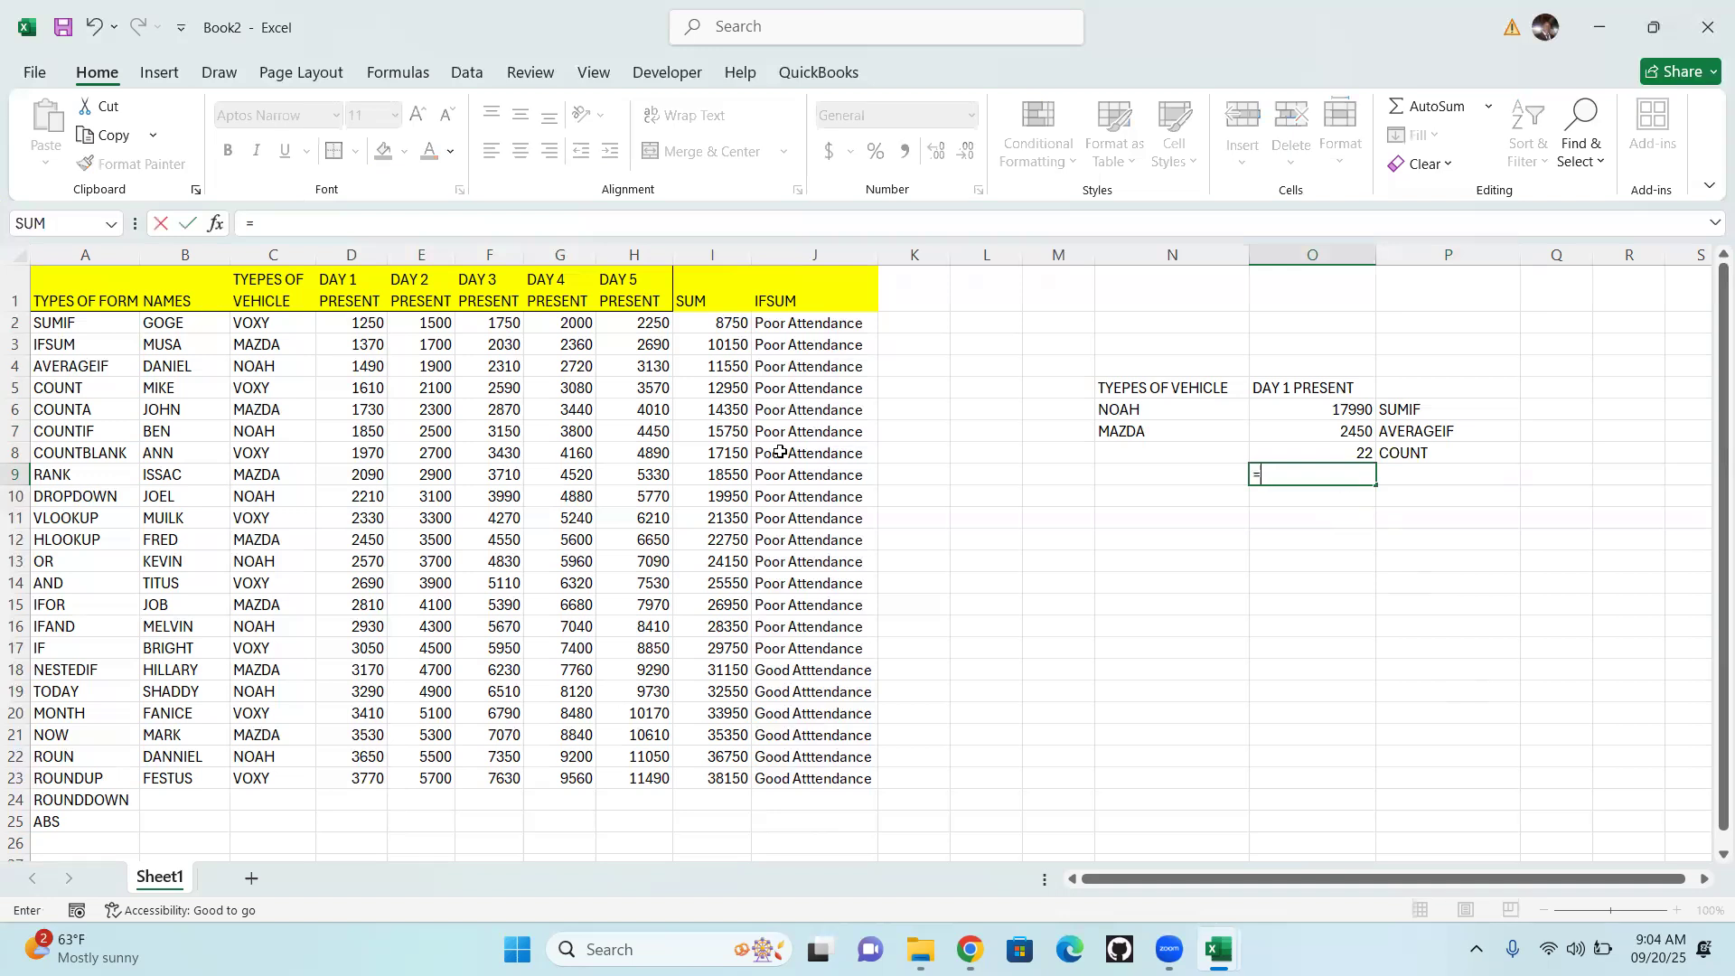
pyautogui.write('COUNTA')
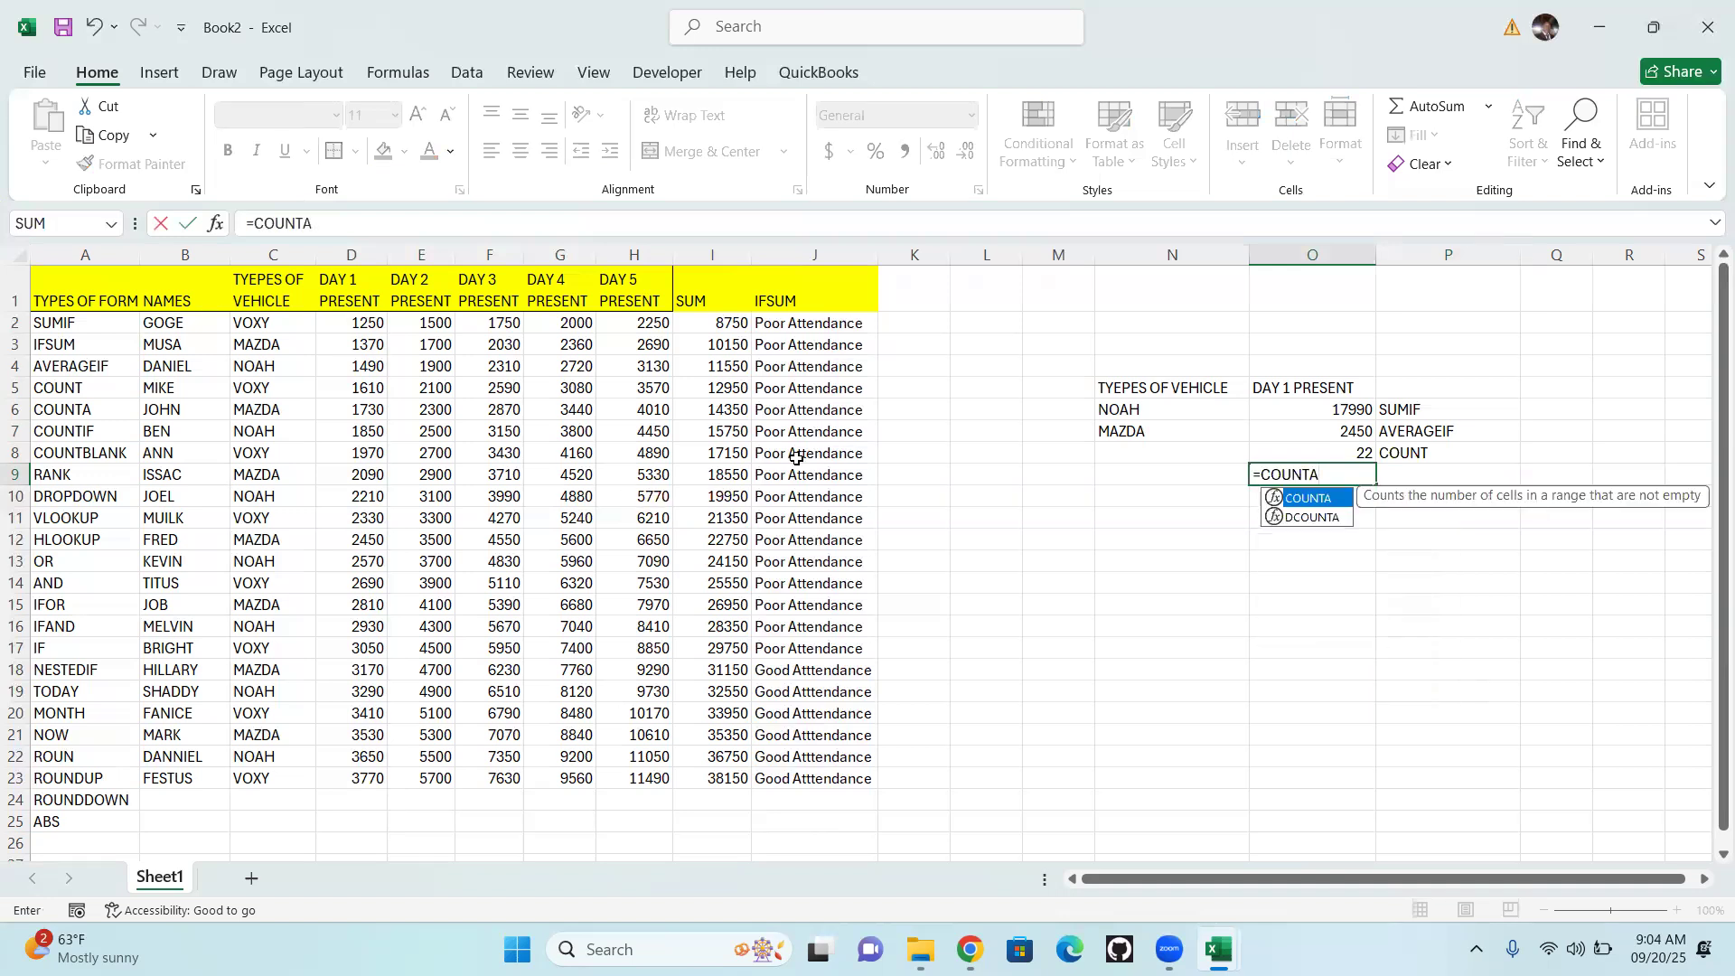
pyautogui.doubleClick(1324, 499)
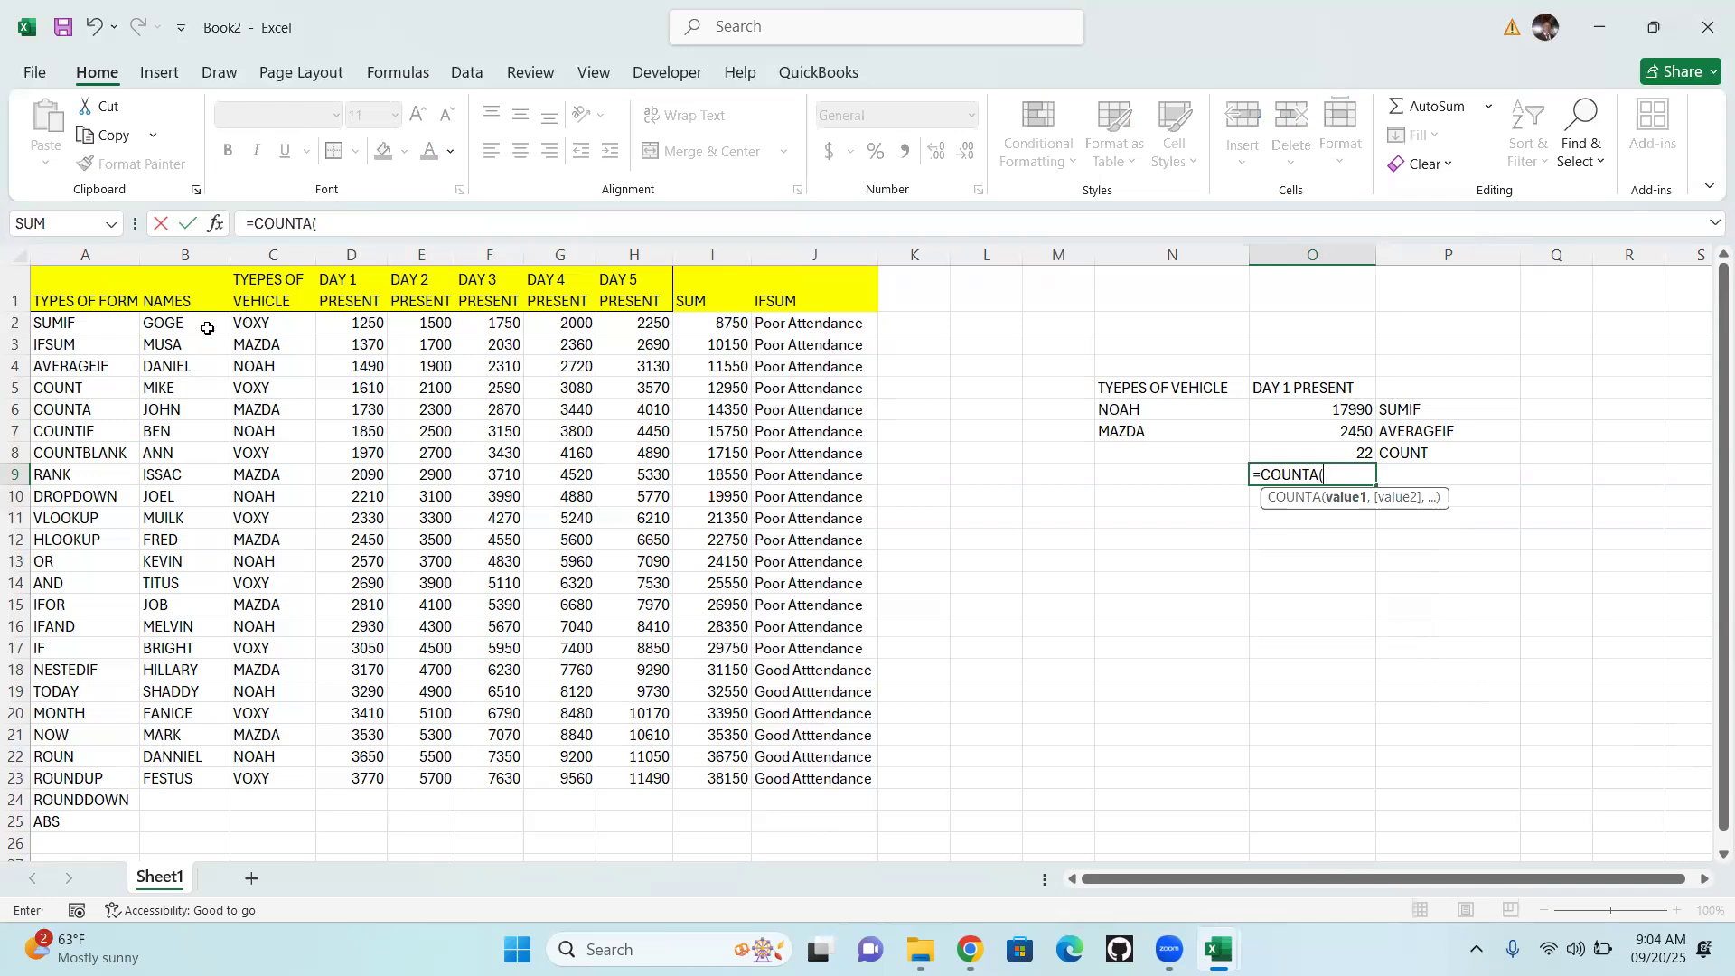
pyautogui.moveTo(161, 323); pyautogui.dragTo(180, 773)
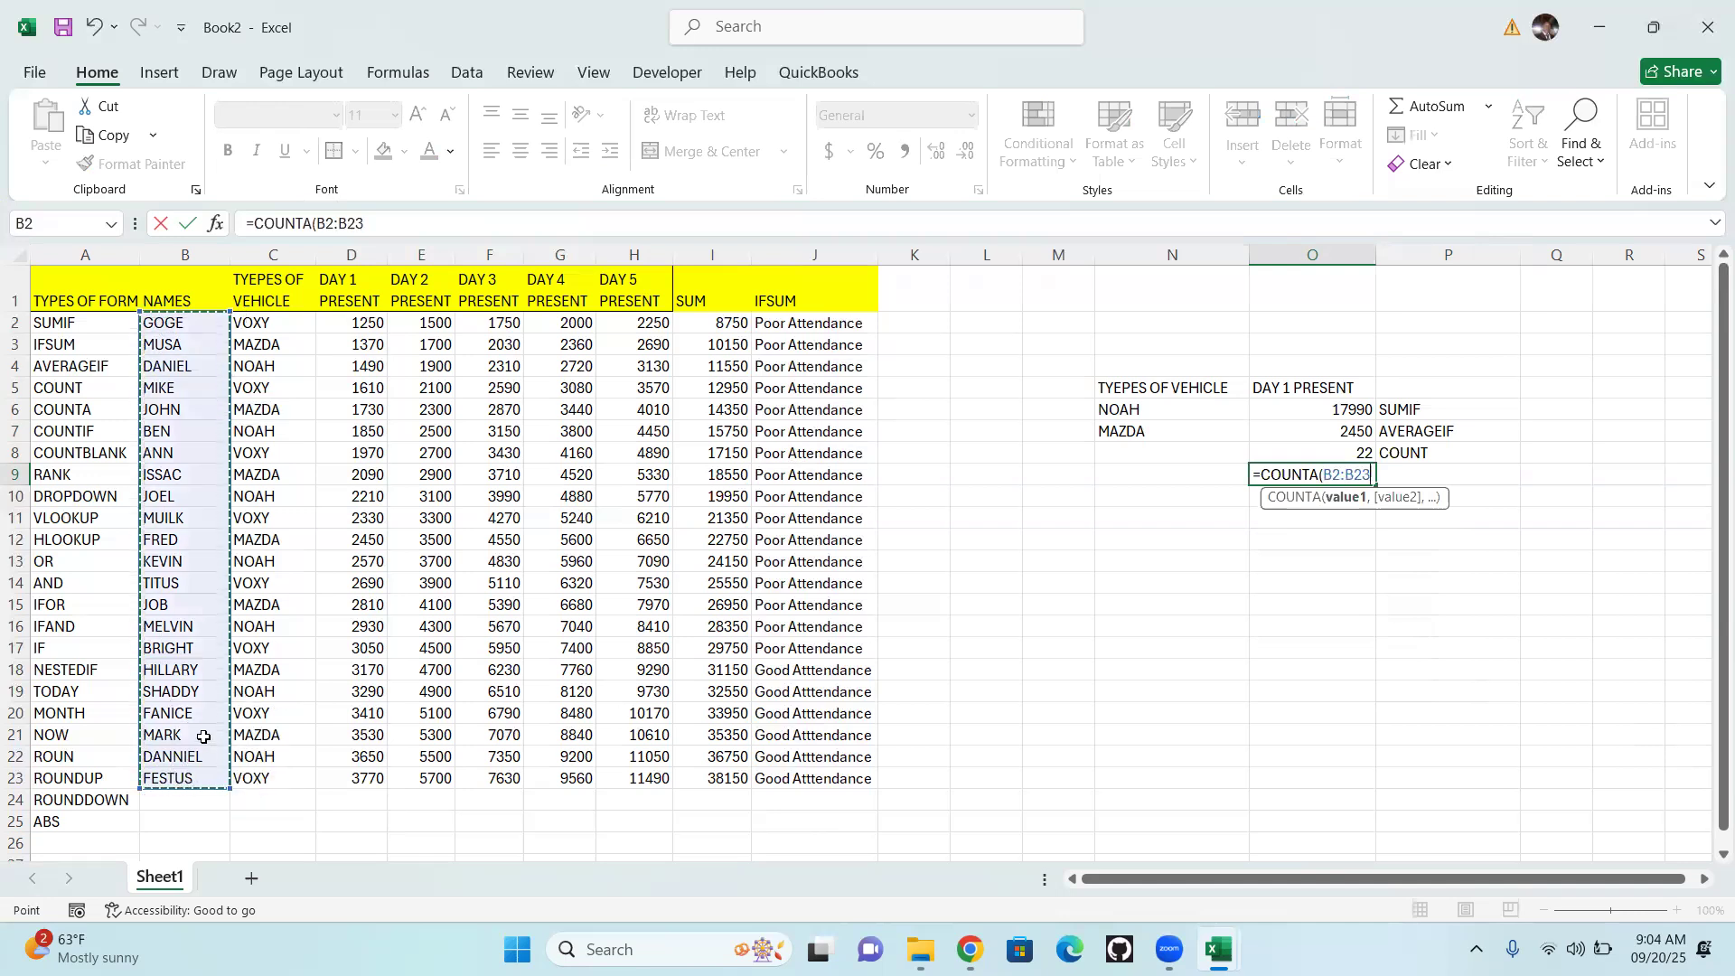
pyautogui.write(')')
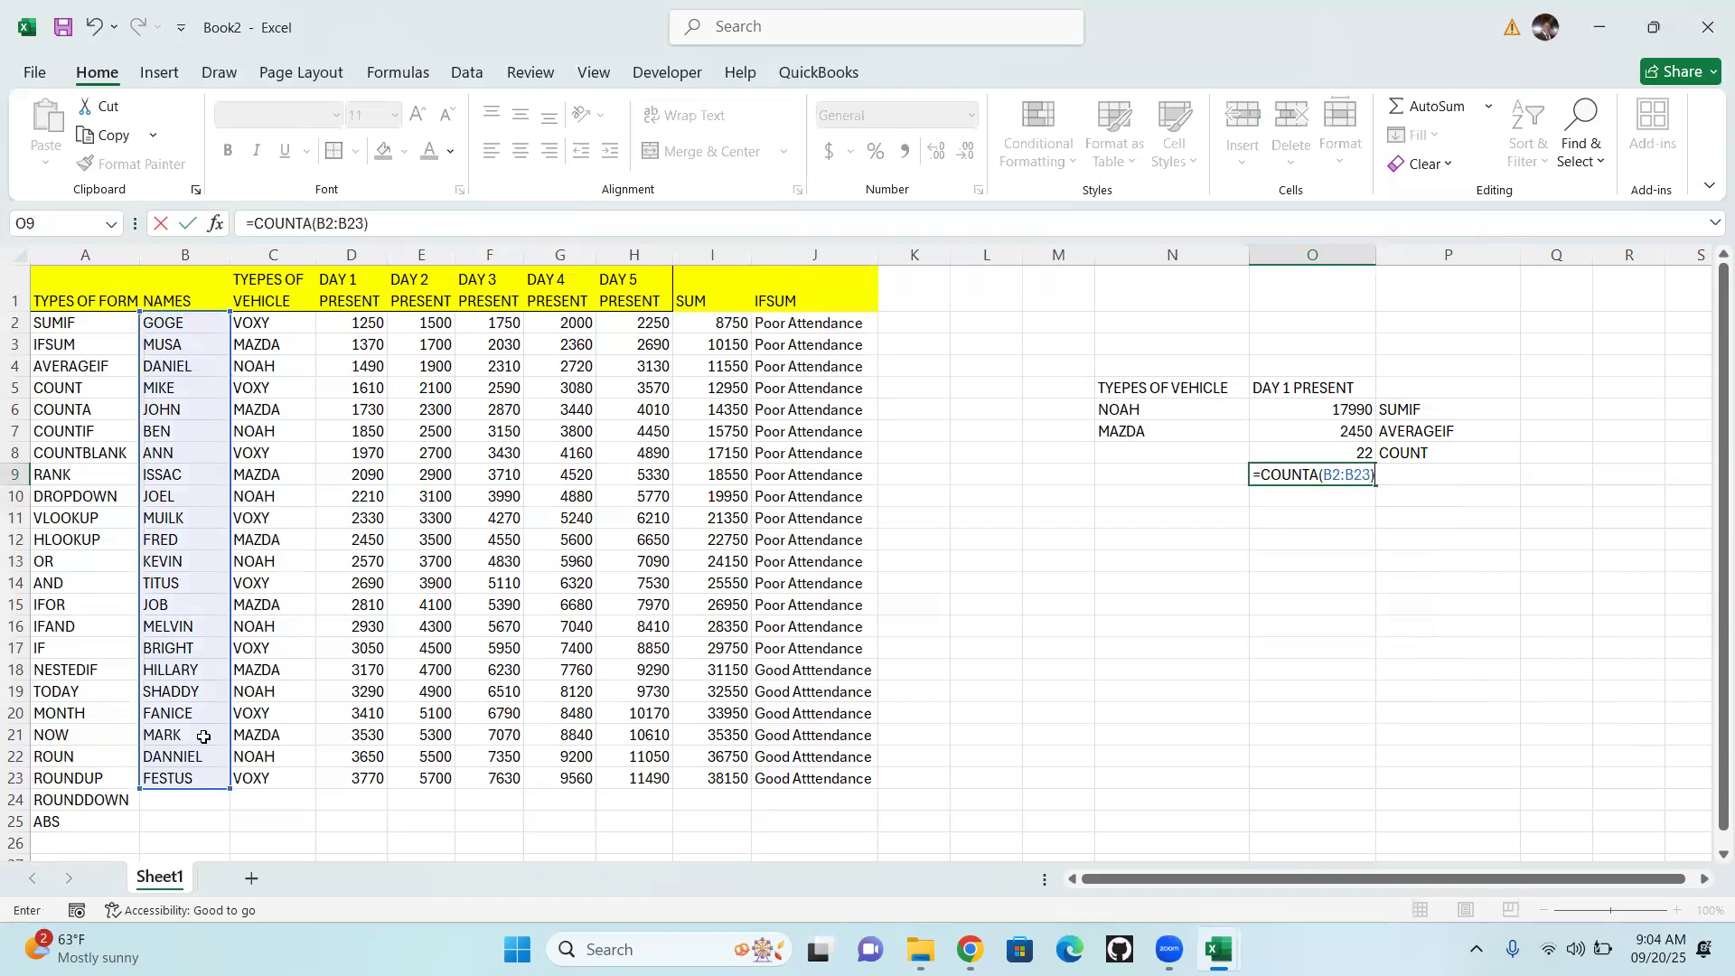
pyautogui.press('Return')
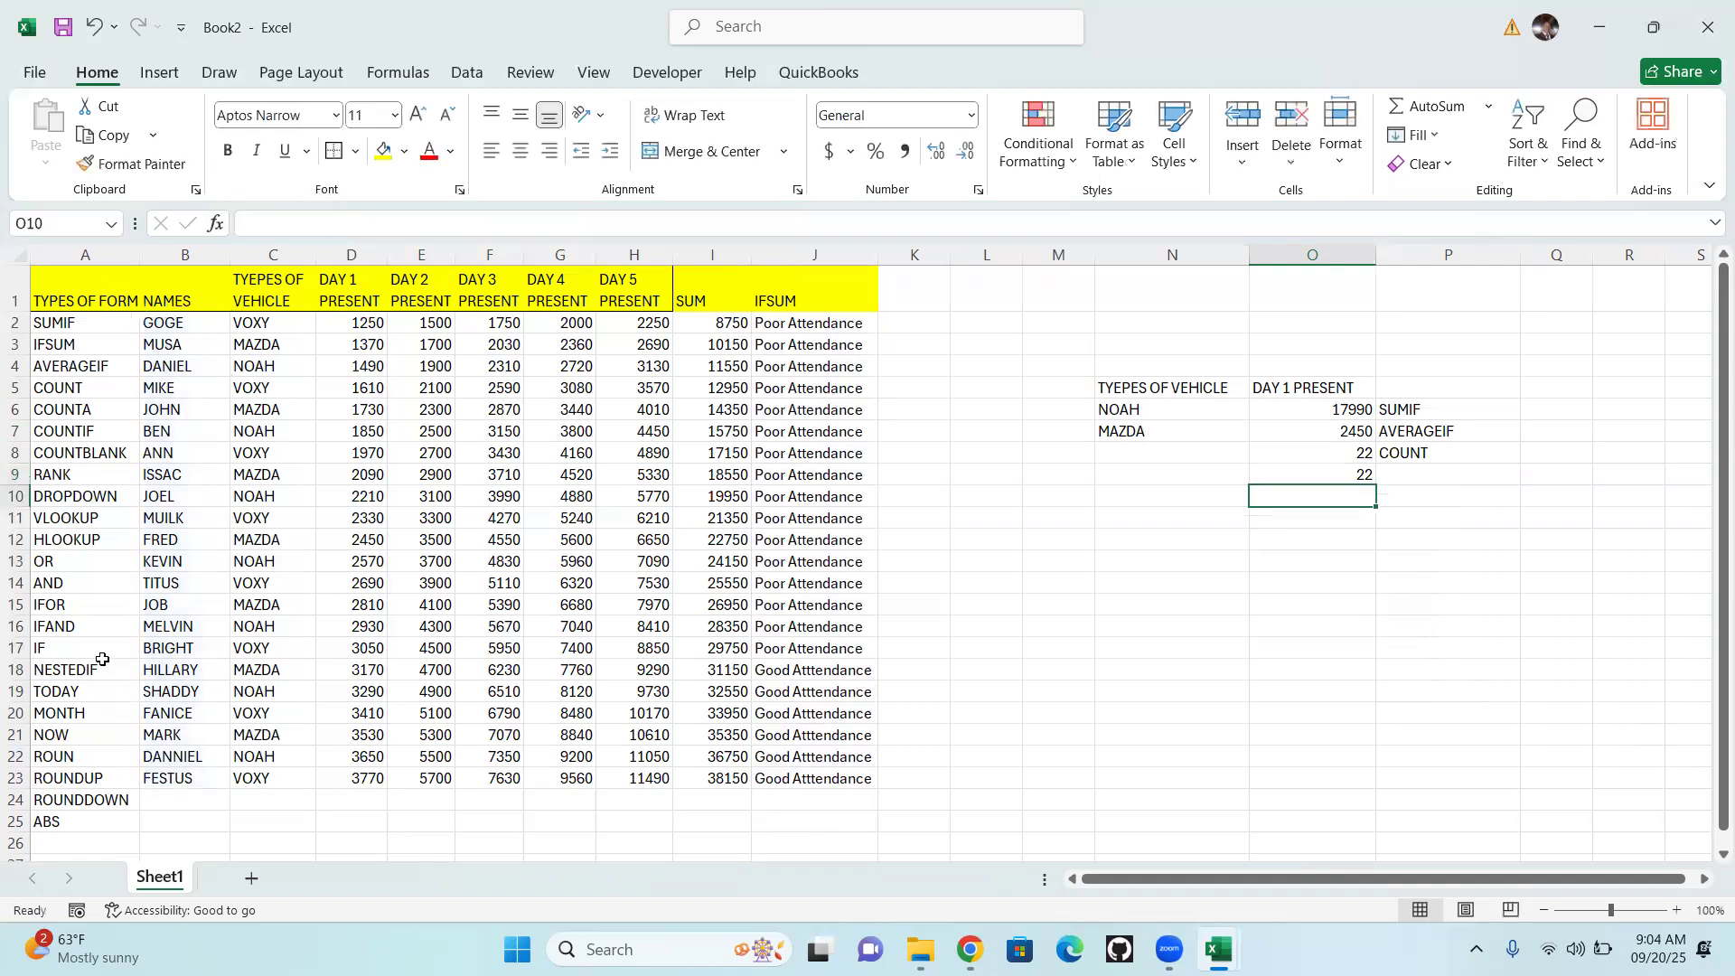
# Label the COUNTA result by entering =A6 in cell P9
pyautogui.click(1410, 475)
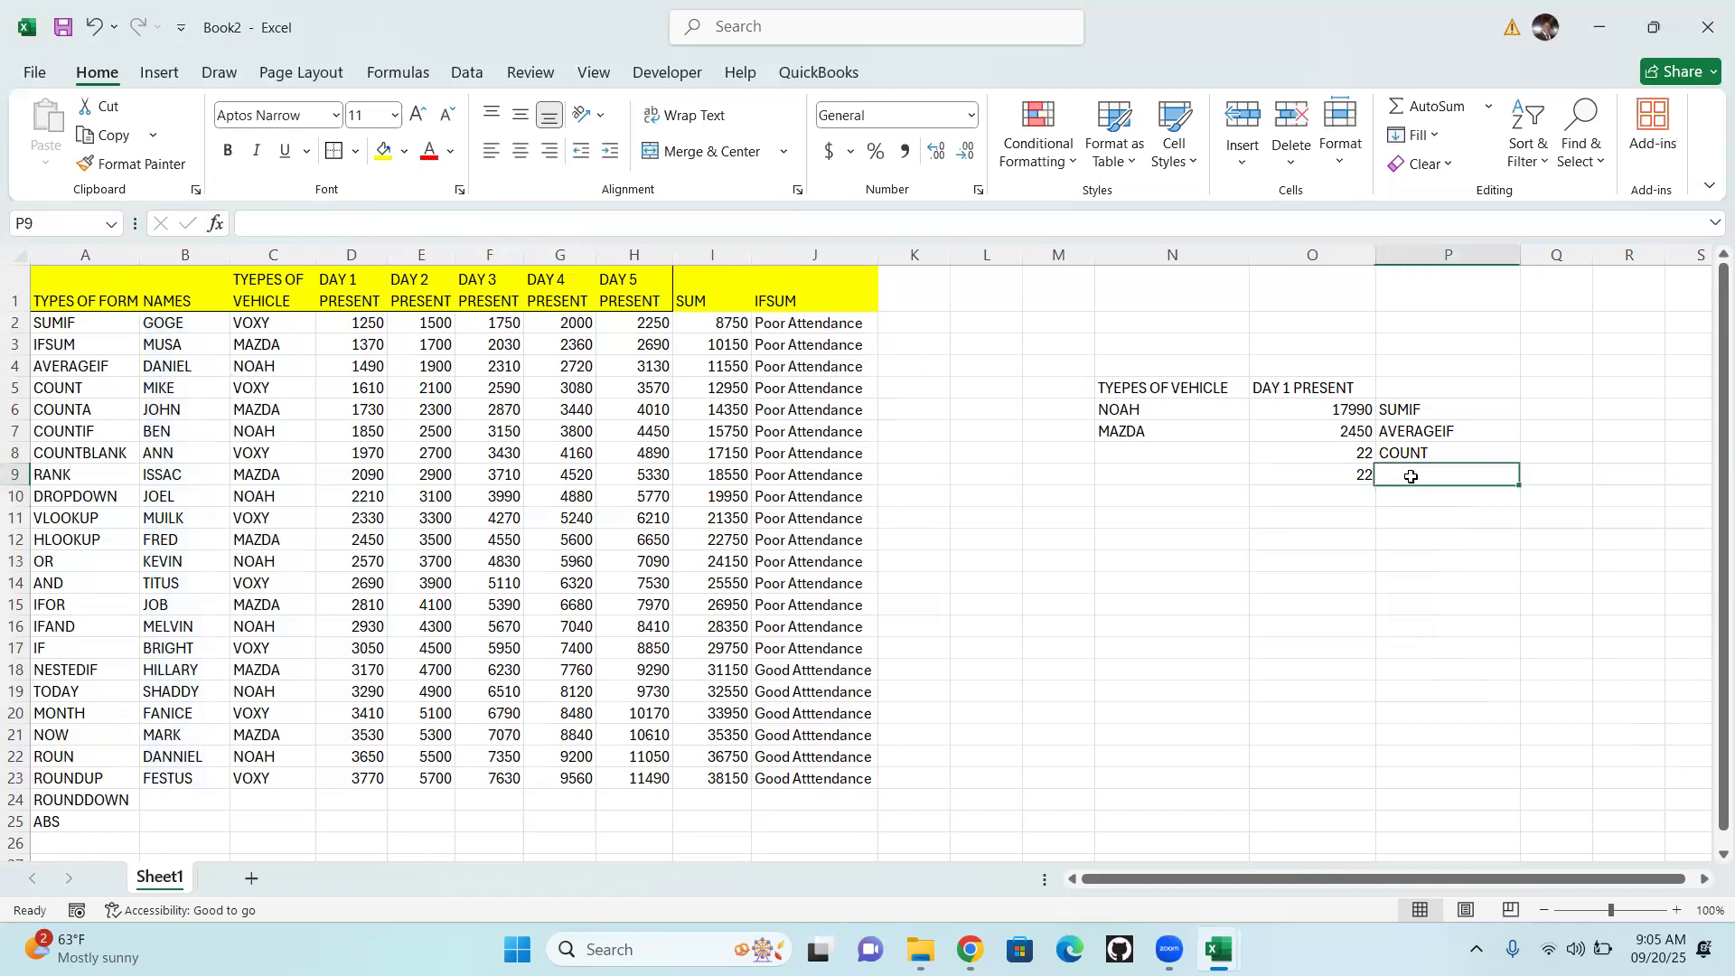
pyautogui.write('=')
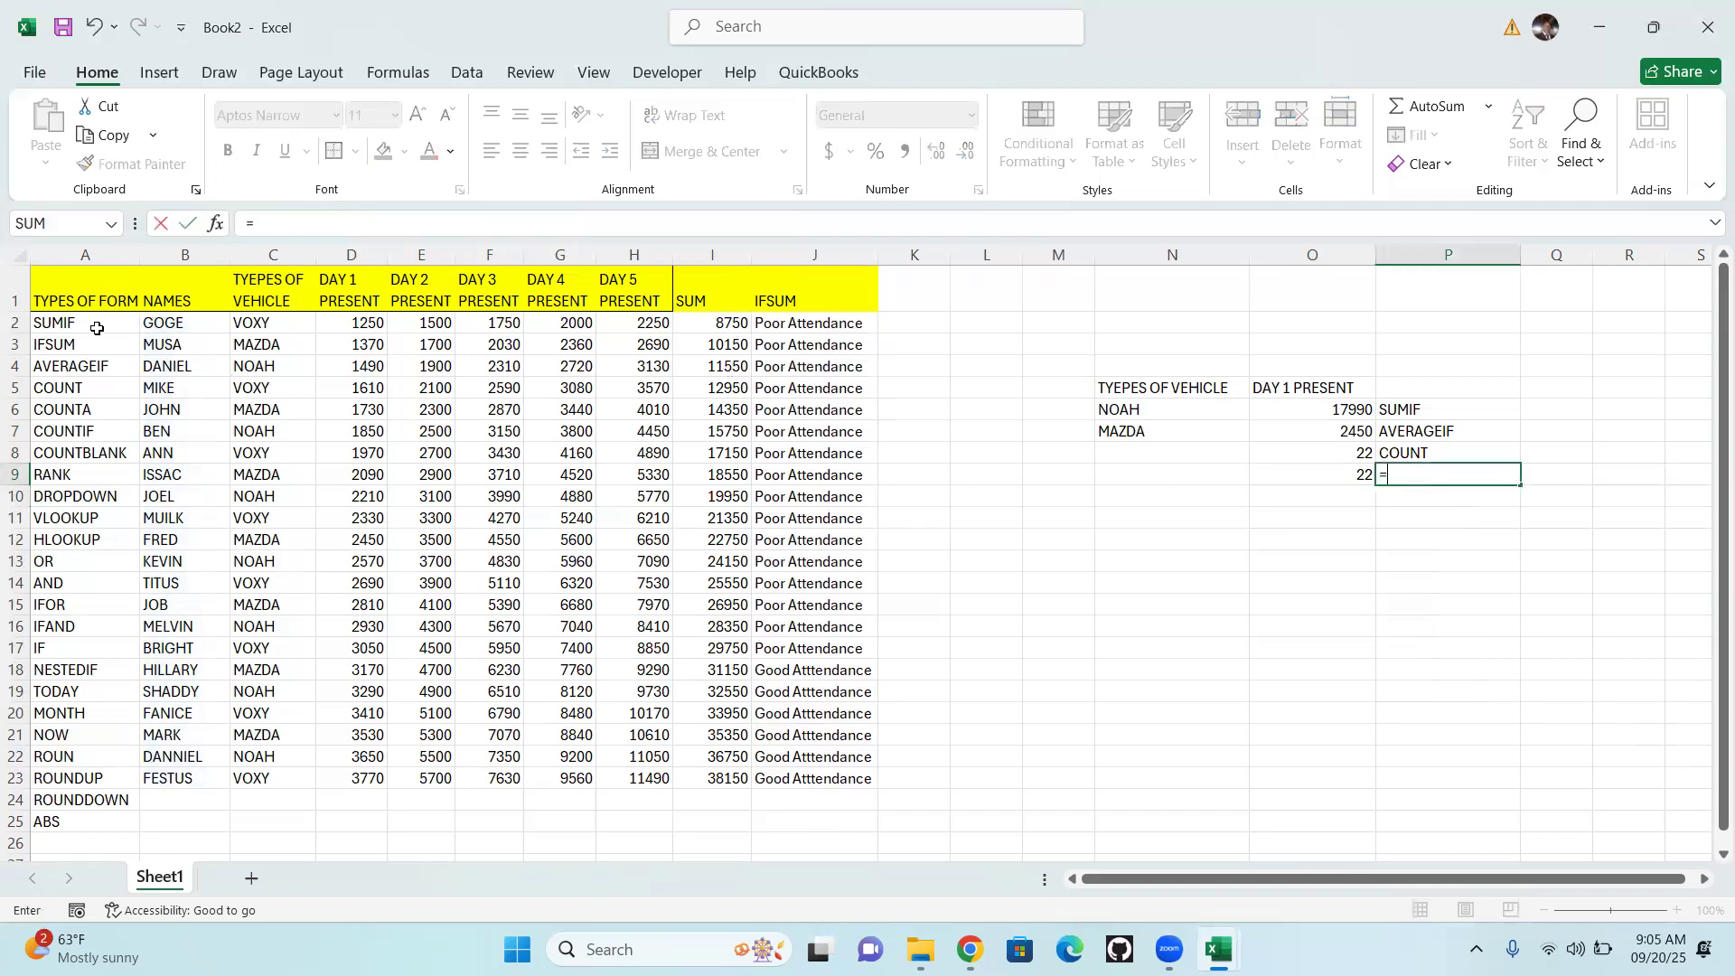
pyautogui.click(61, 407)
pyautogui.press('Return')
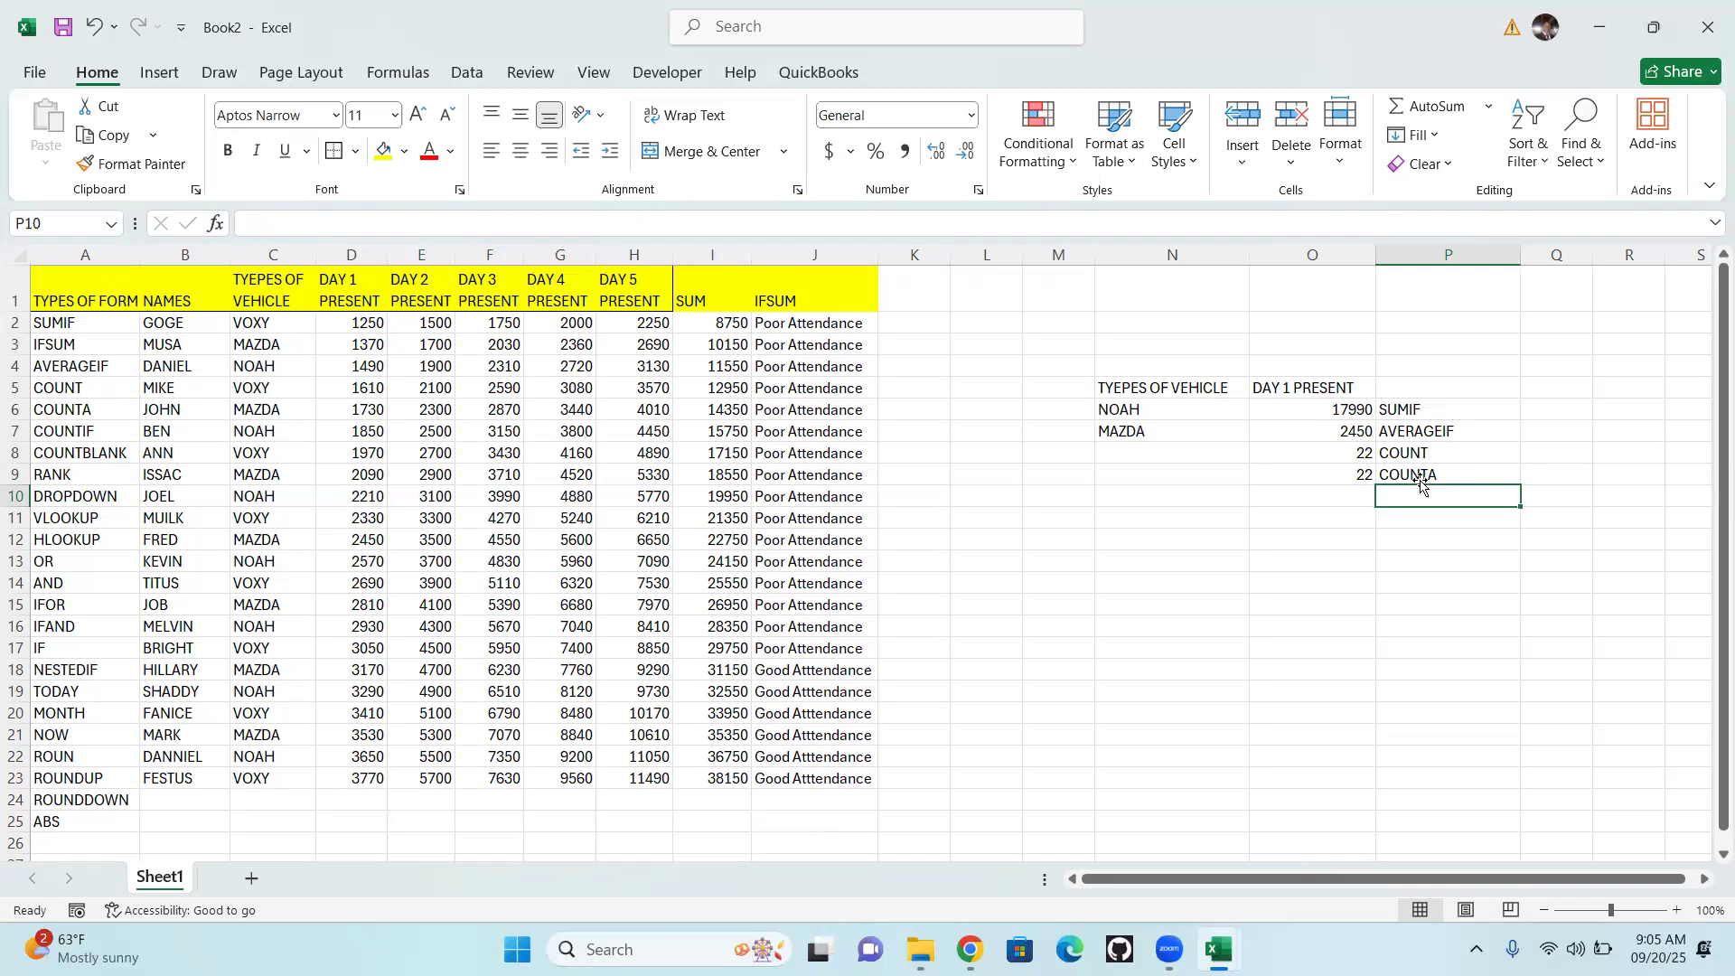
# Change the function in the O9 formula to COUNT, keeping the names range B2:B23
pyautogui.click(1334, 473)
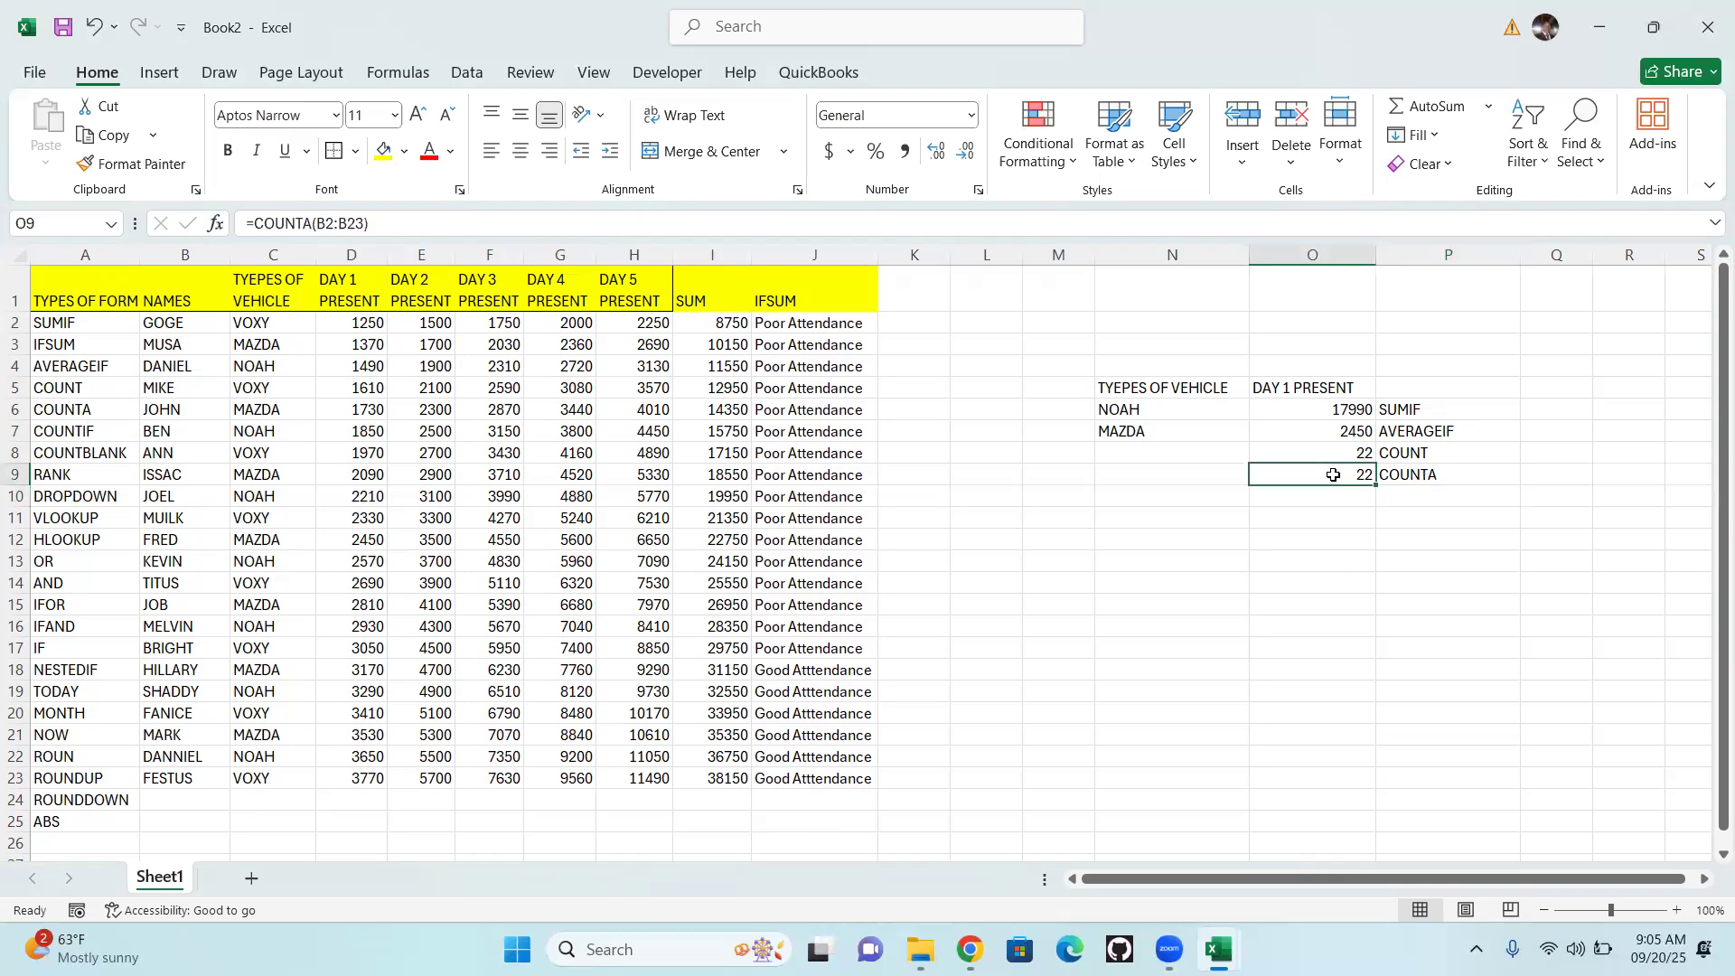
pyautogui.doubleClick(1336, 474)
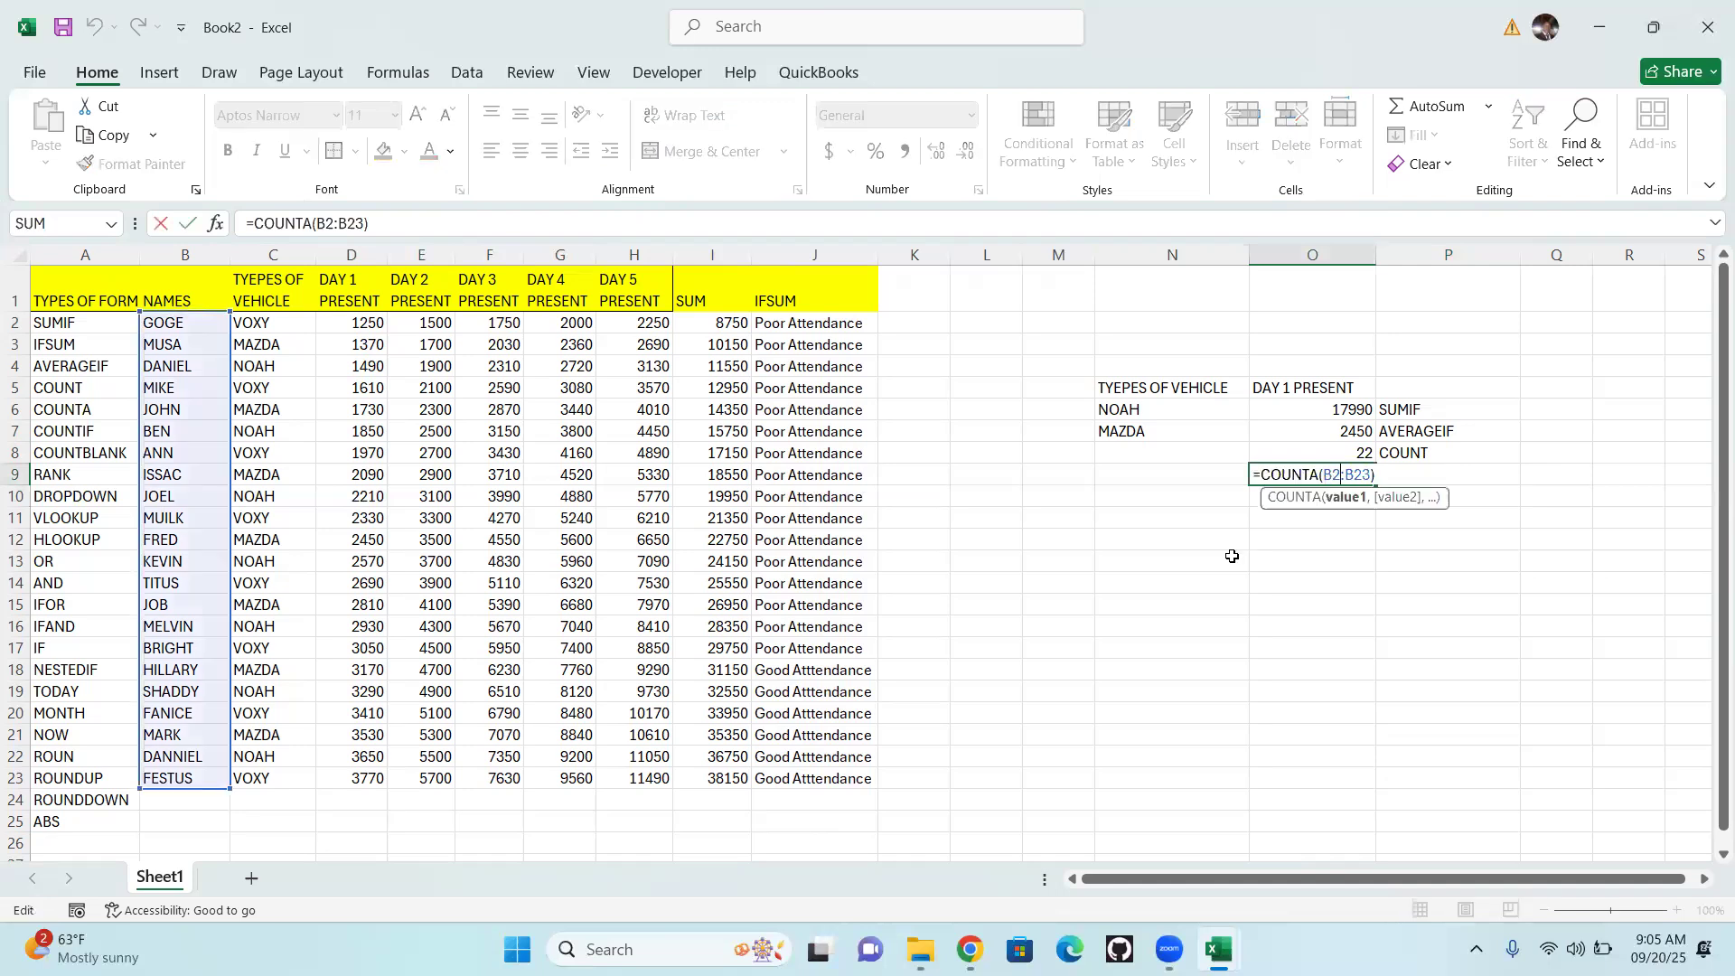
pyautogui.click(1320, 476)
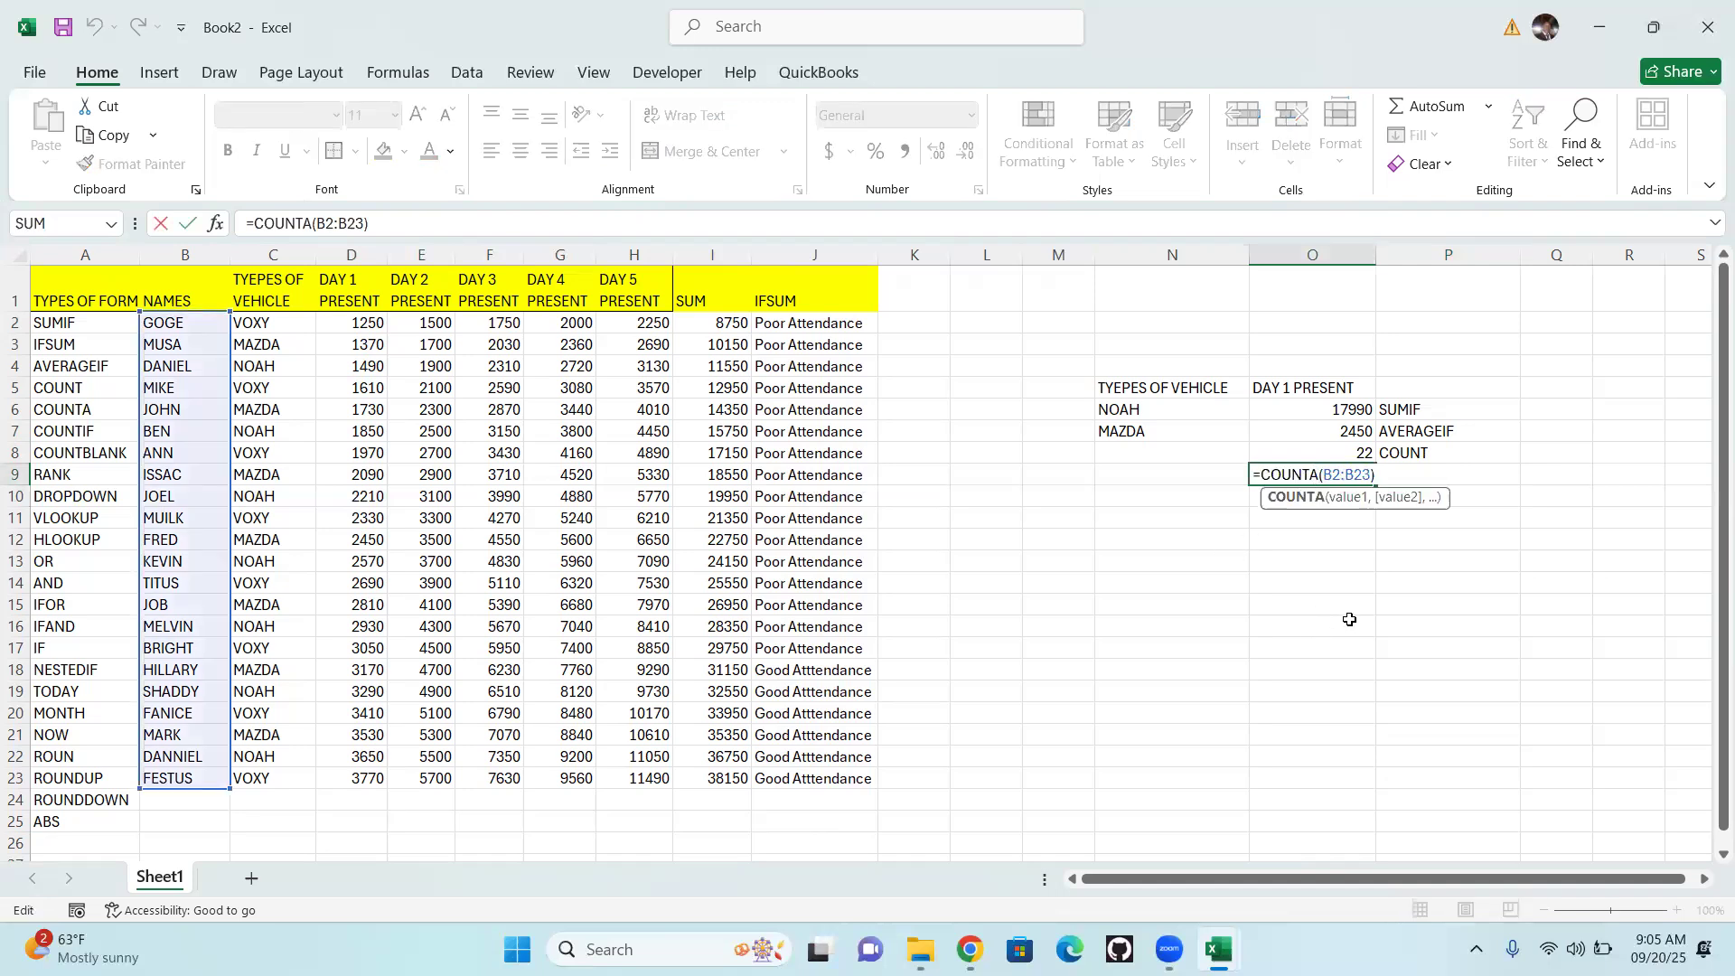
pyautogui.press('BackSpace')
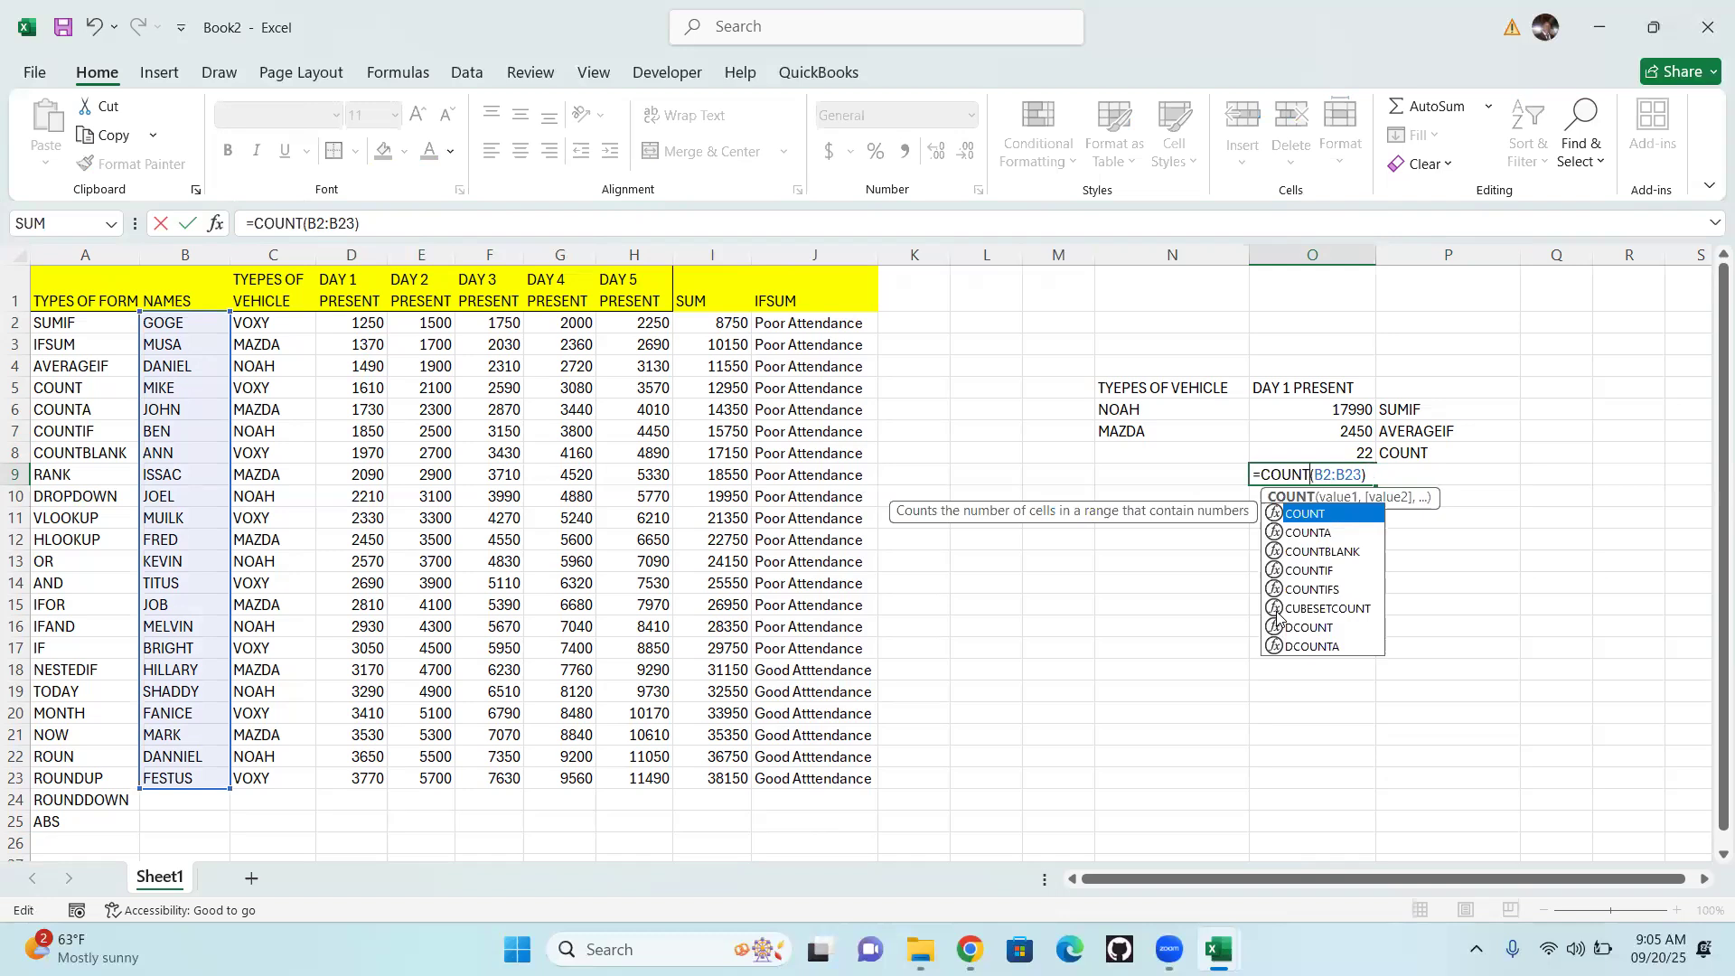
pyautogui.press('Return')
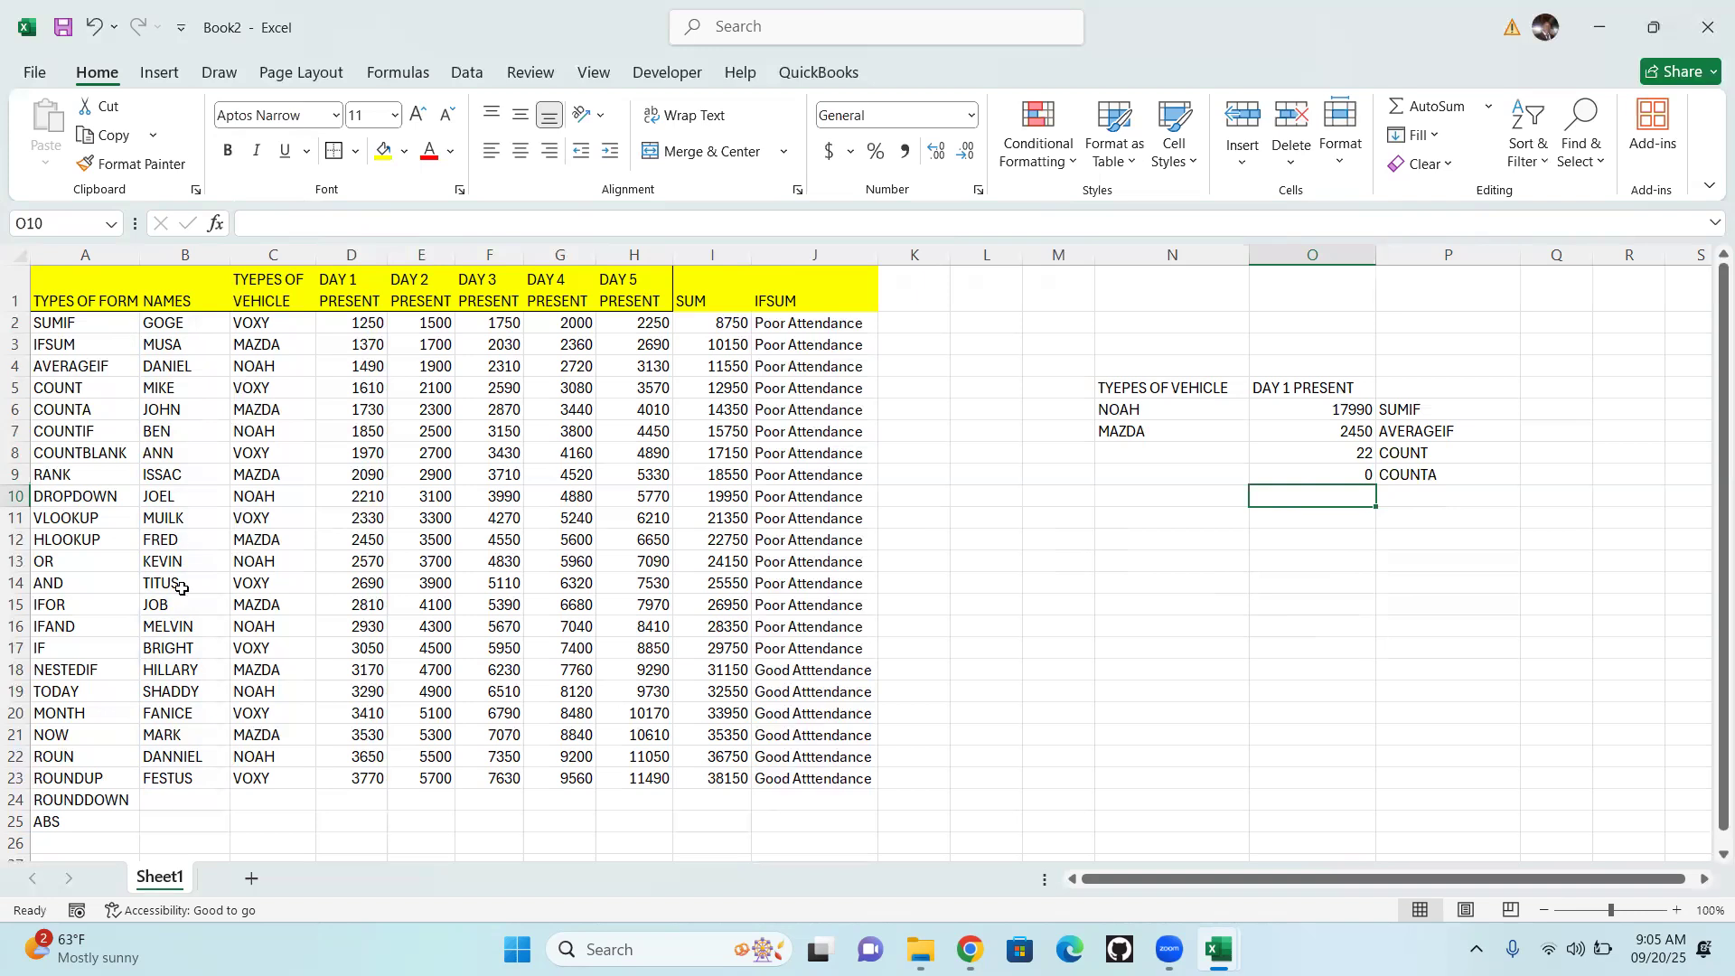
# Restore the O9 formula to =COUNTA(B2:B23)
pyautogui.click(1342, 470)
pyautogui.doubleClick(1344, 471)
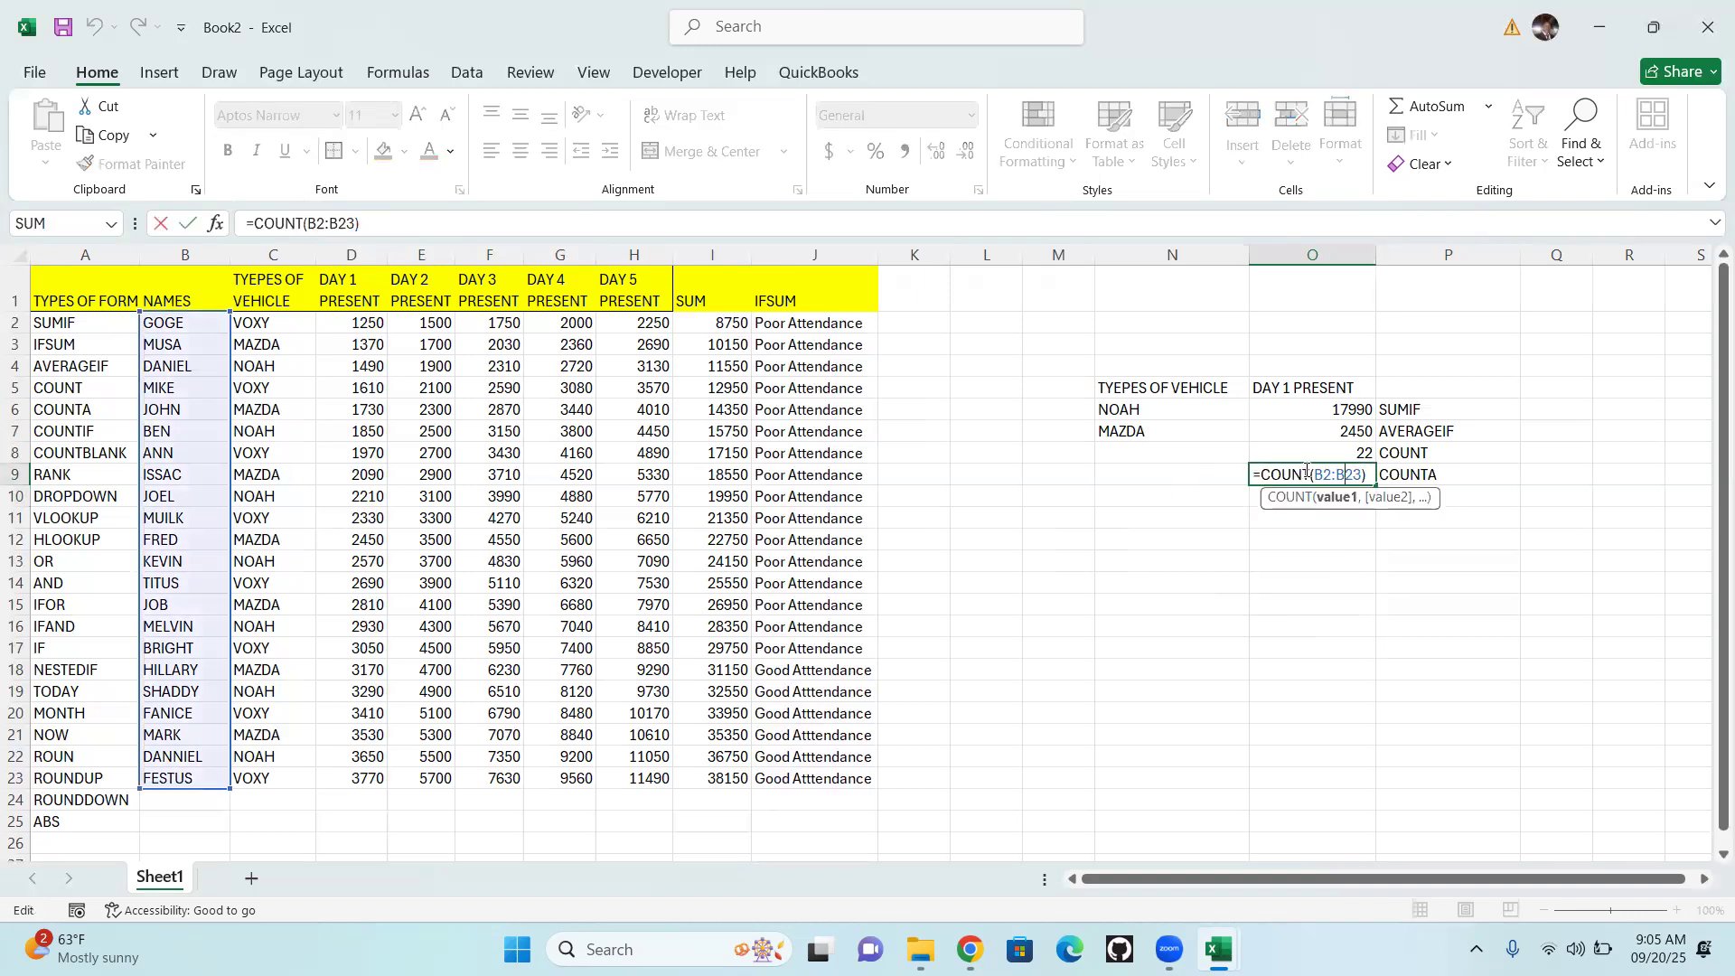
pyautogui.press('Left')
pyautogui.press('Left')
pyautogui.press('Left')
pyautogui.press('Left')
pyautogui.write('A')
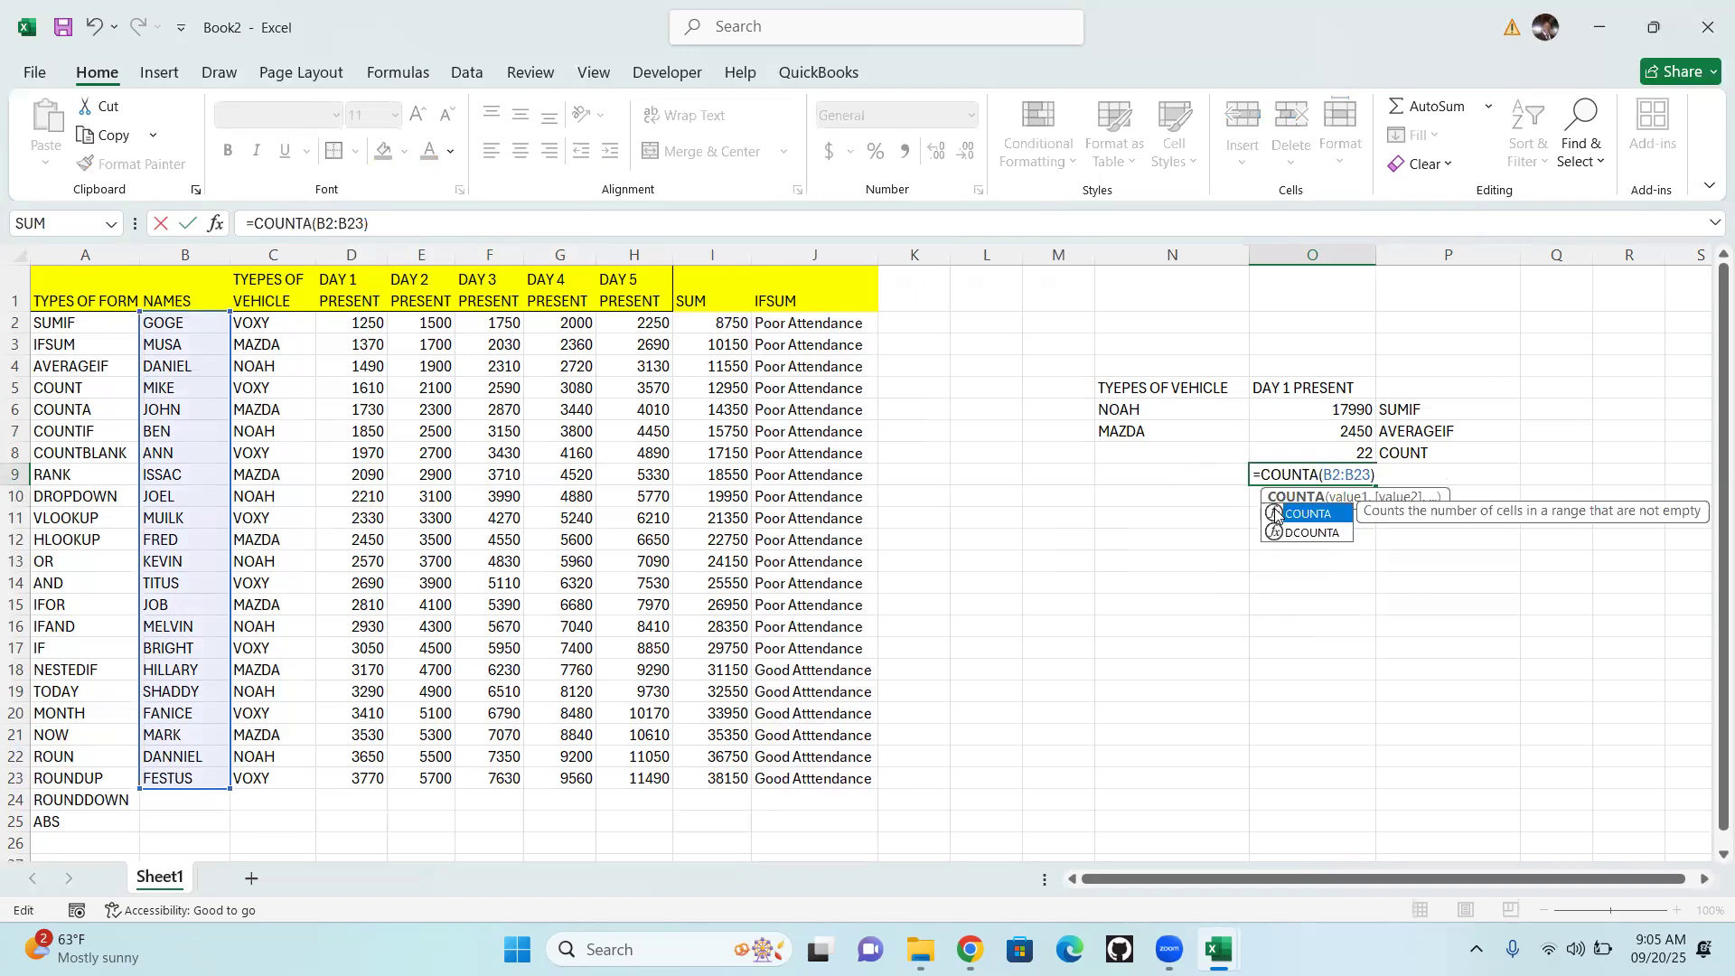
pyautogui.press('Return')
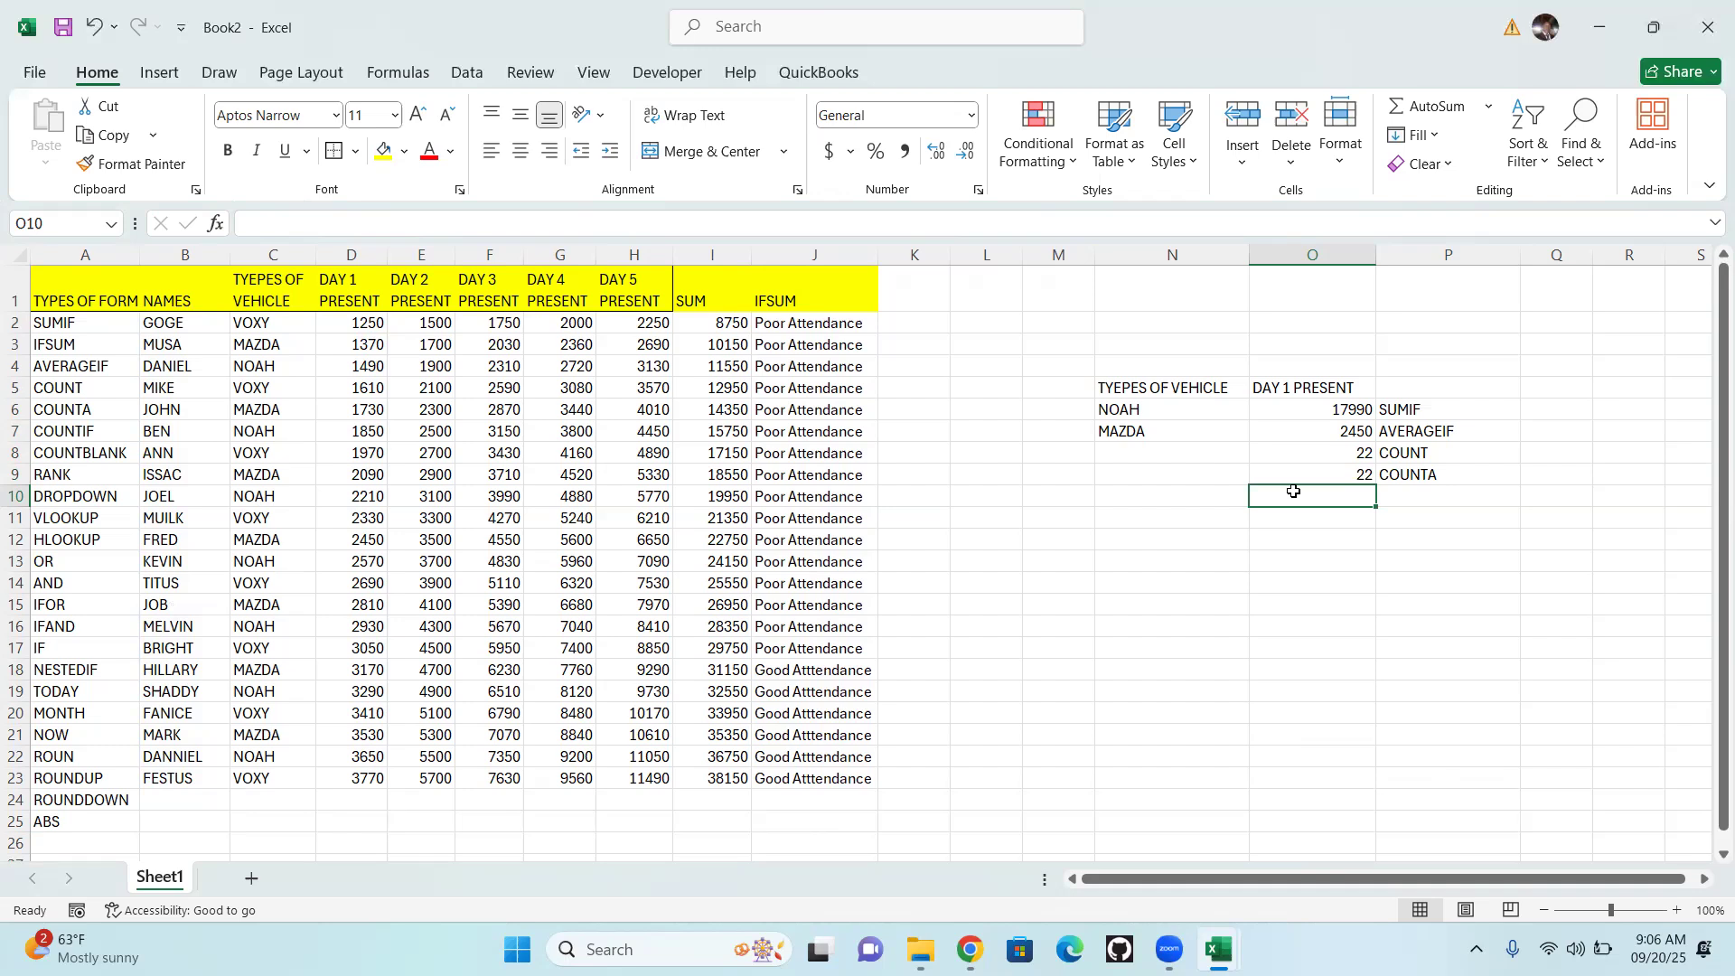
# Enter the formula =COUNTIF(C2:C23,"VOXY") in cell O10 to count the VOXY vehicles
pyautogui.write('=')
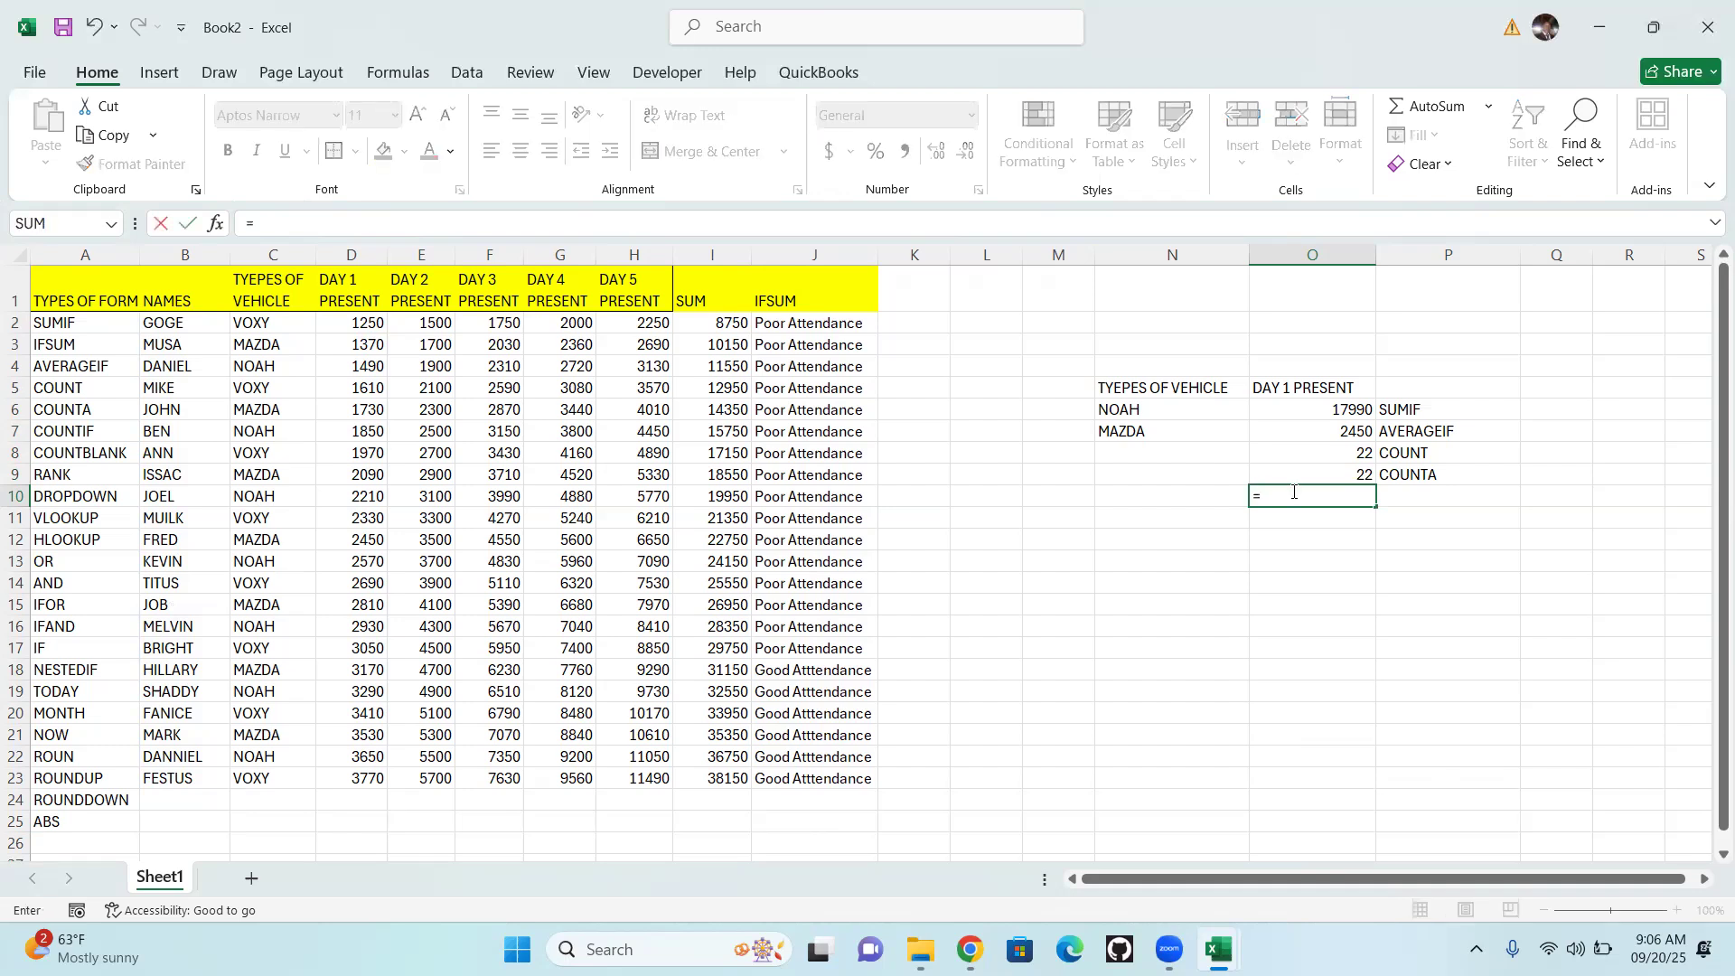
pyautogui.write('COUNT')
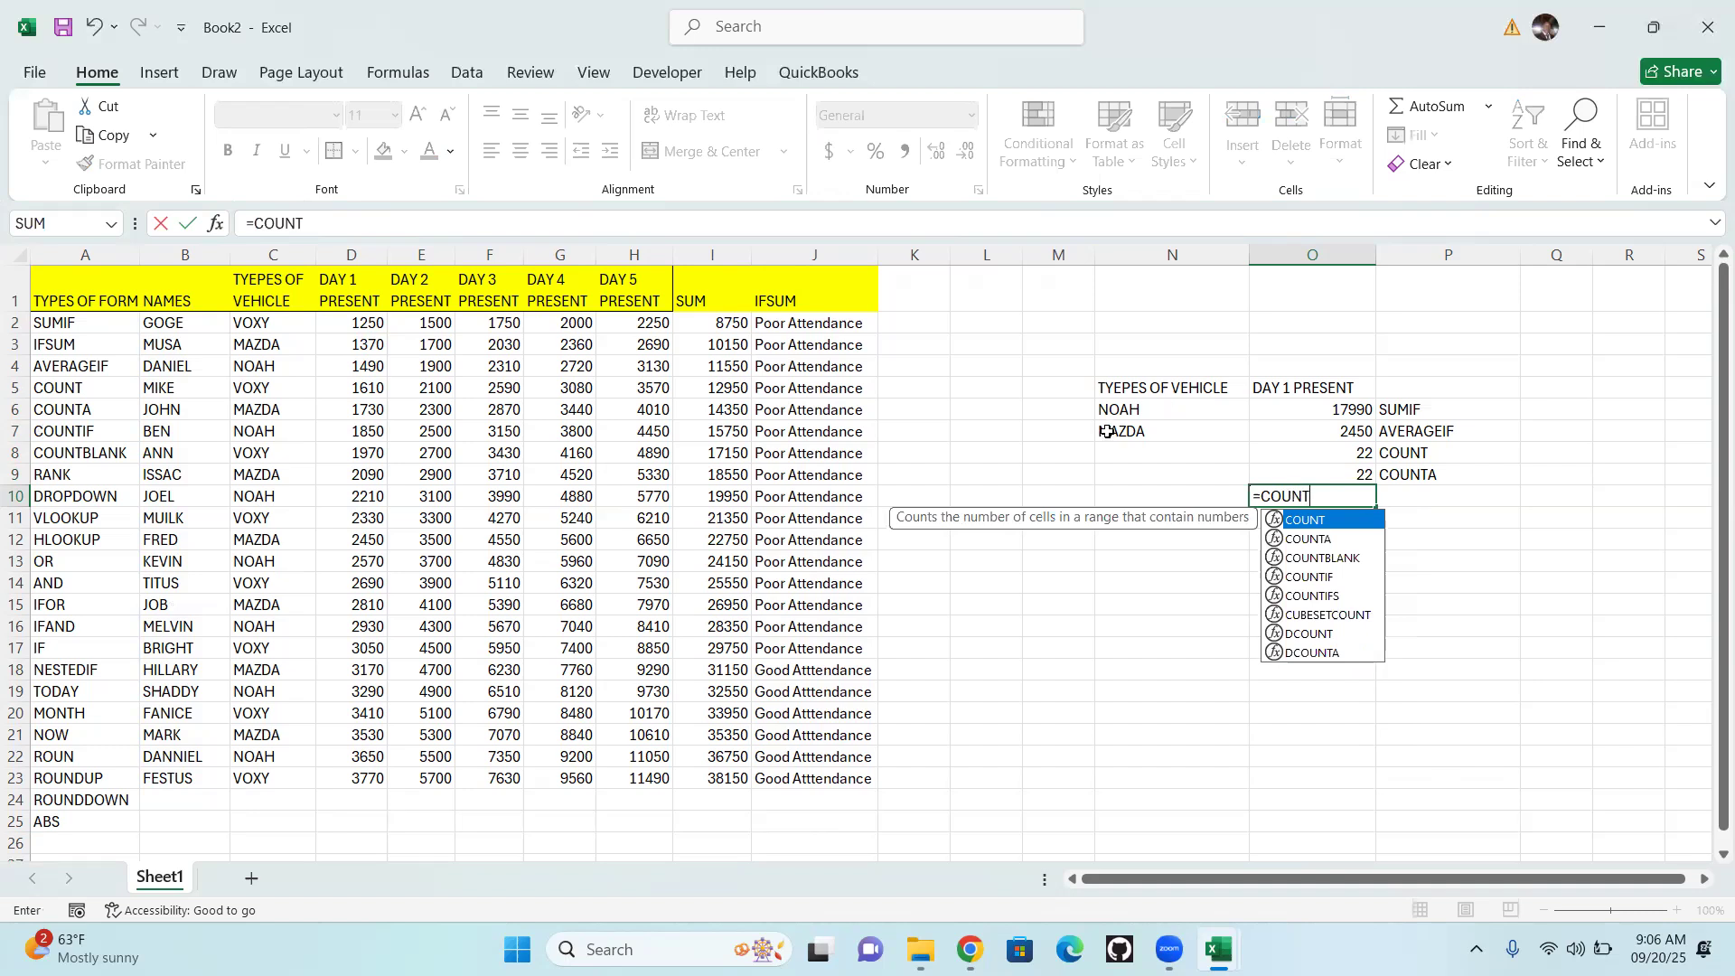
pyautogui.doubleClick(1321, 579)
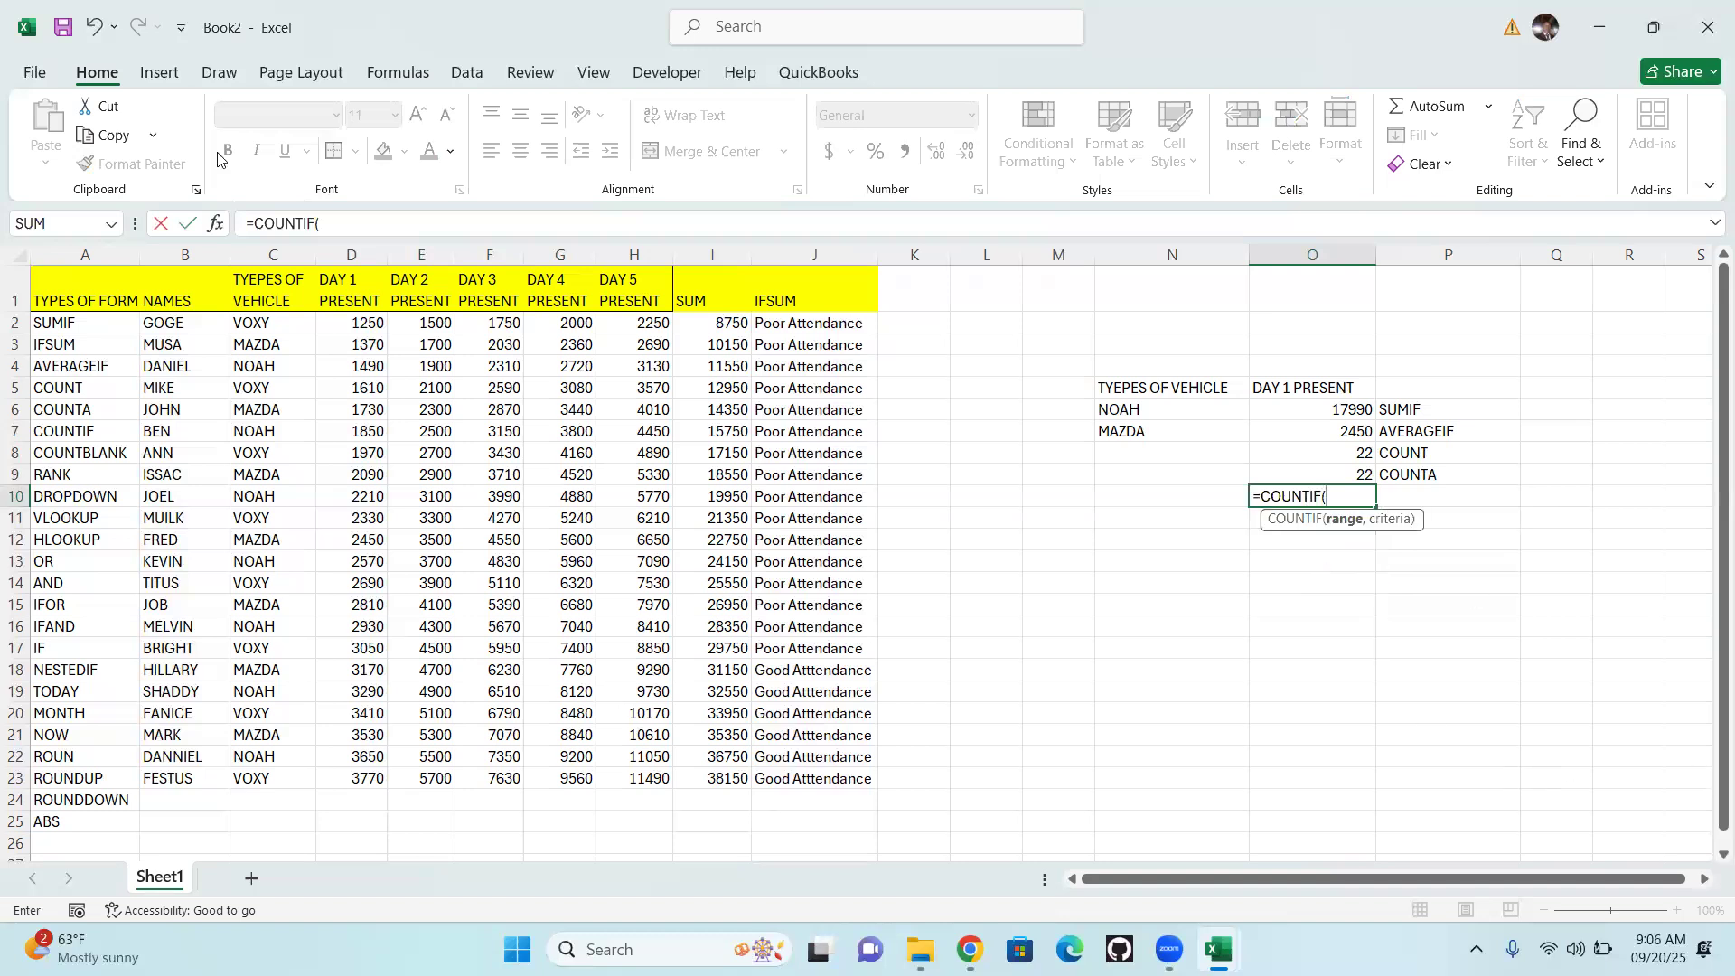
pyautogui.moveTo(167, 321)
pyautogui.mouseDown()
pyautogui.moveTo(176, 783)
pyautogui.moveTo(180, 767)
pyautogui.mouseUp()
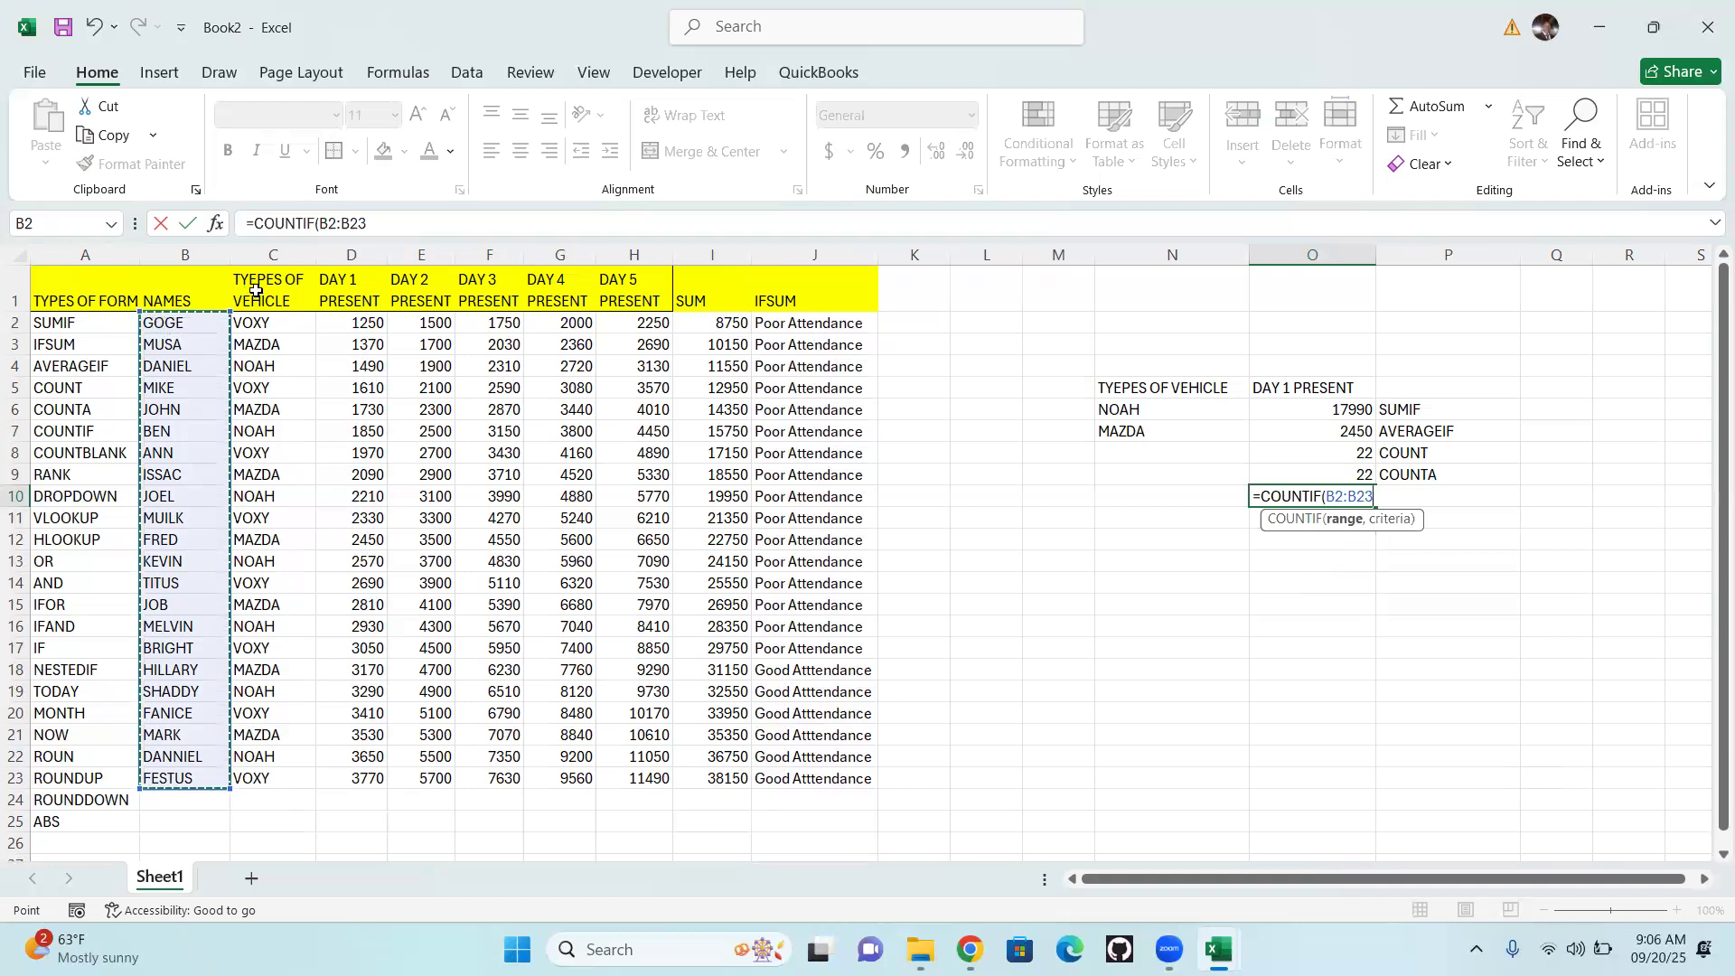
pyautogui.moveTo(248, 322); pyautogui.dragTo(277, 773)
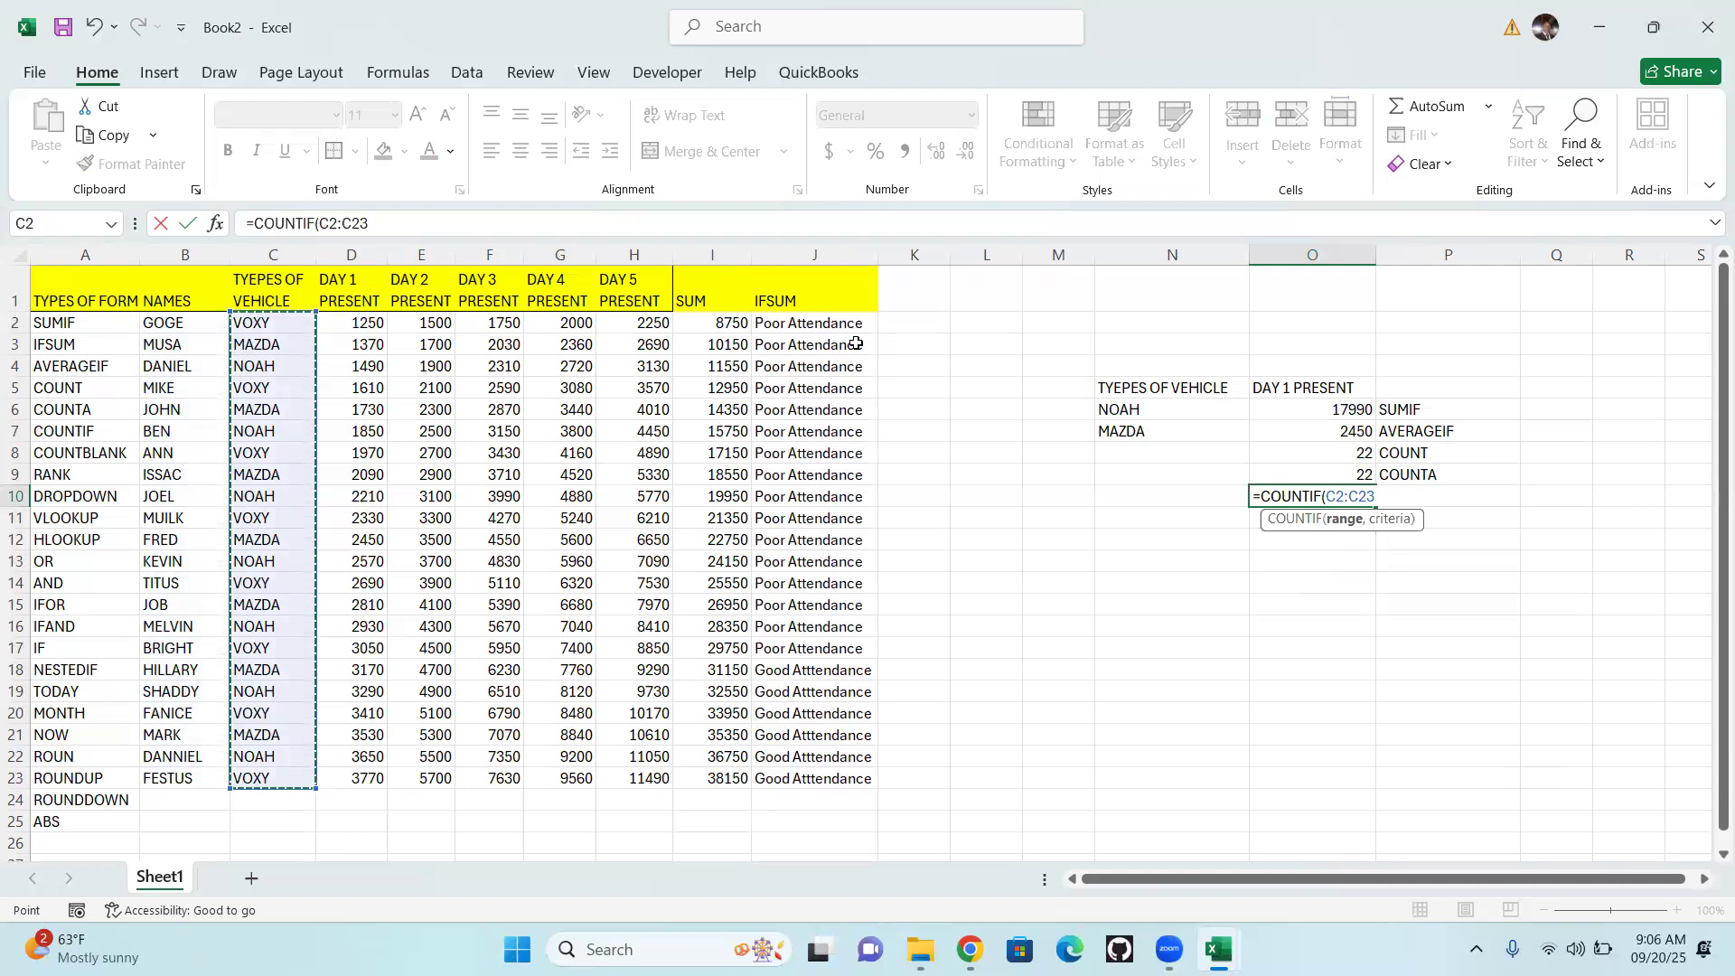
pyautogui.write(',"')
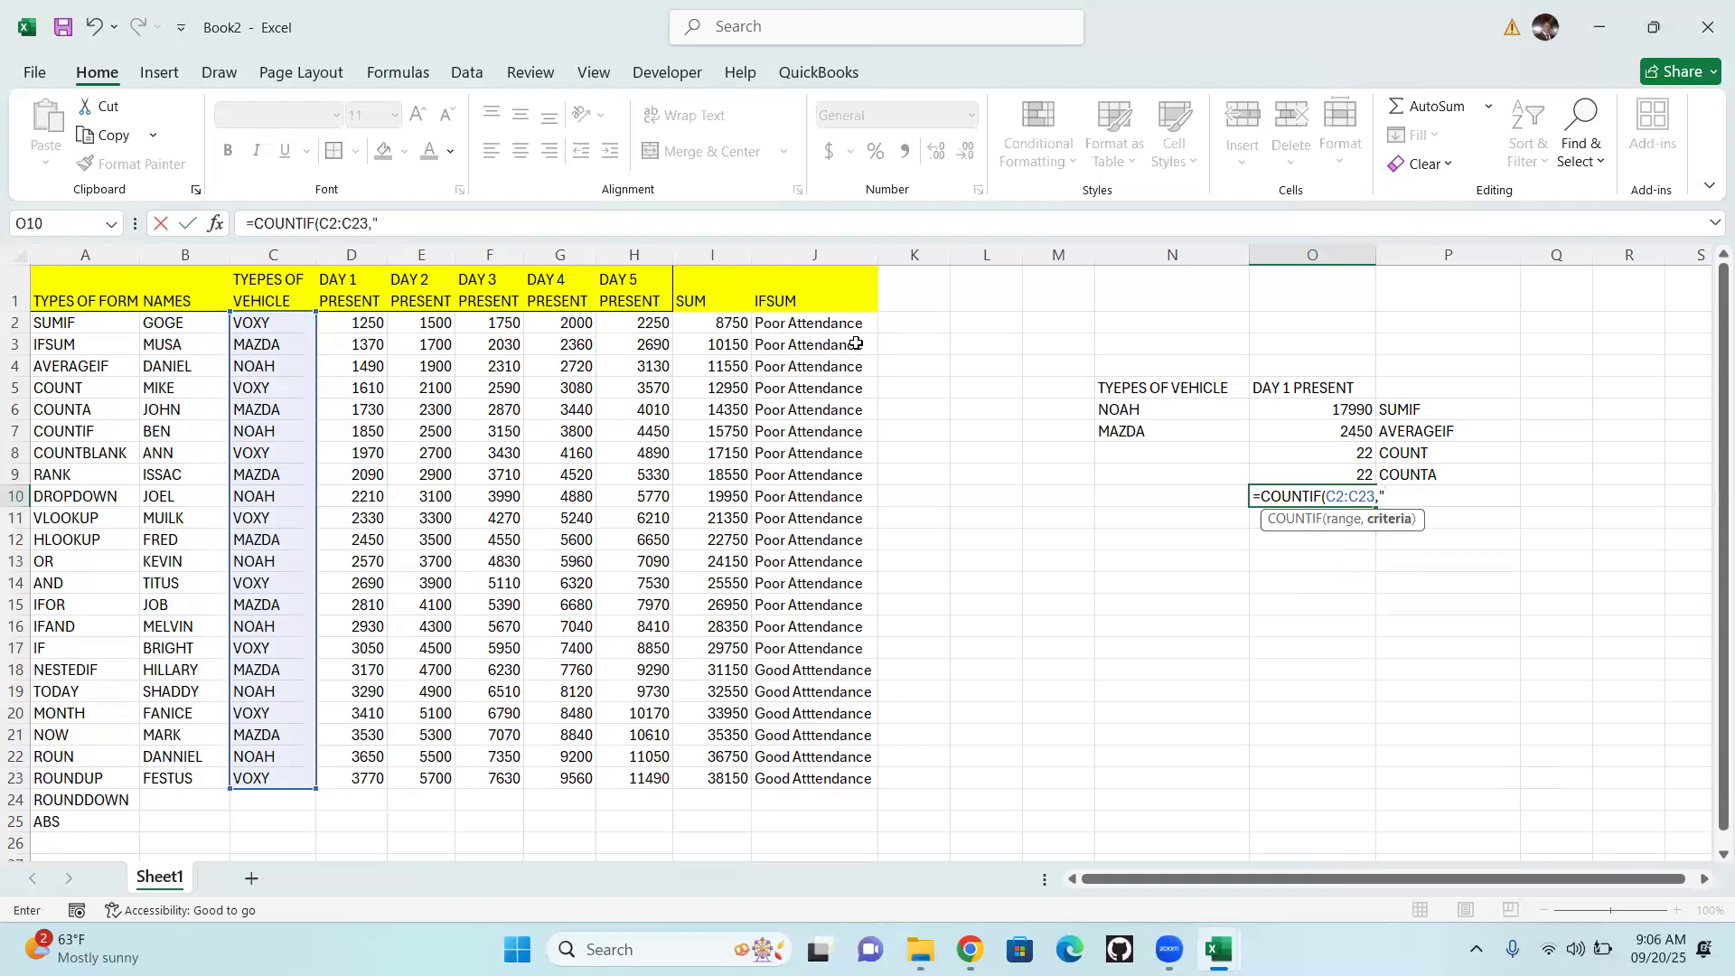
pyautogui.write('VOXY')
pyautogui.write(')')
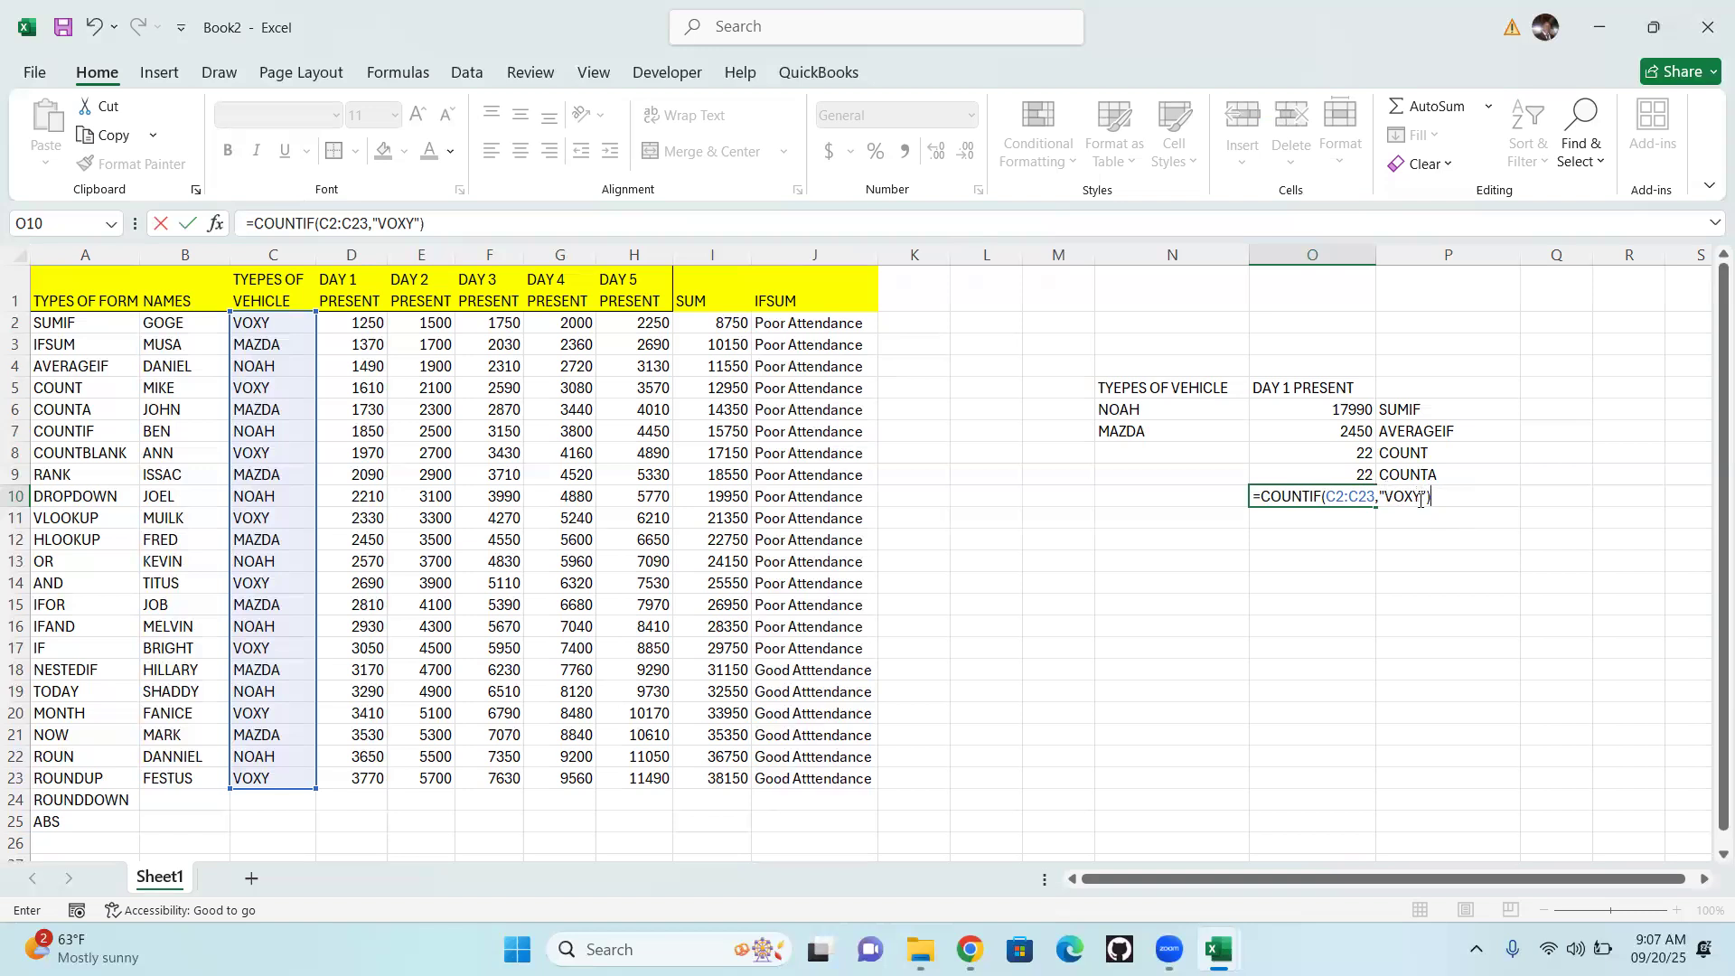
pyautogui.press('Return')
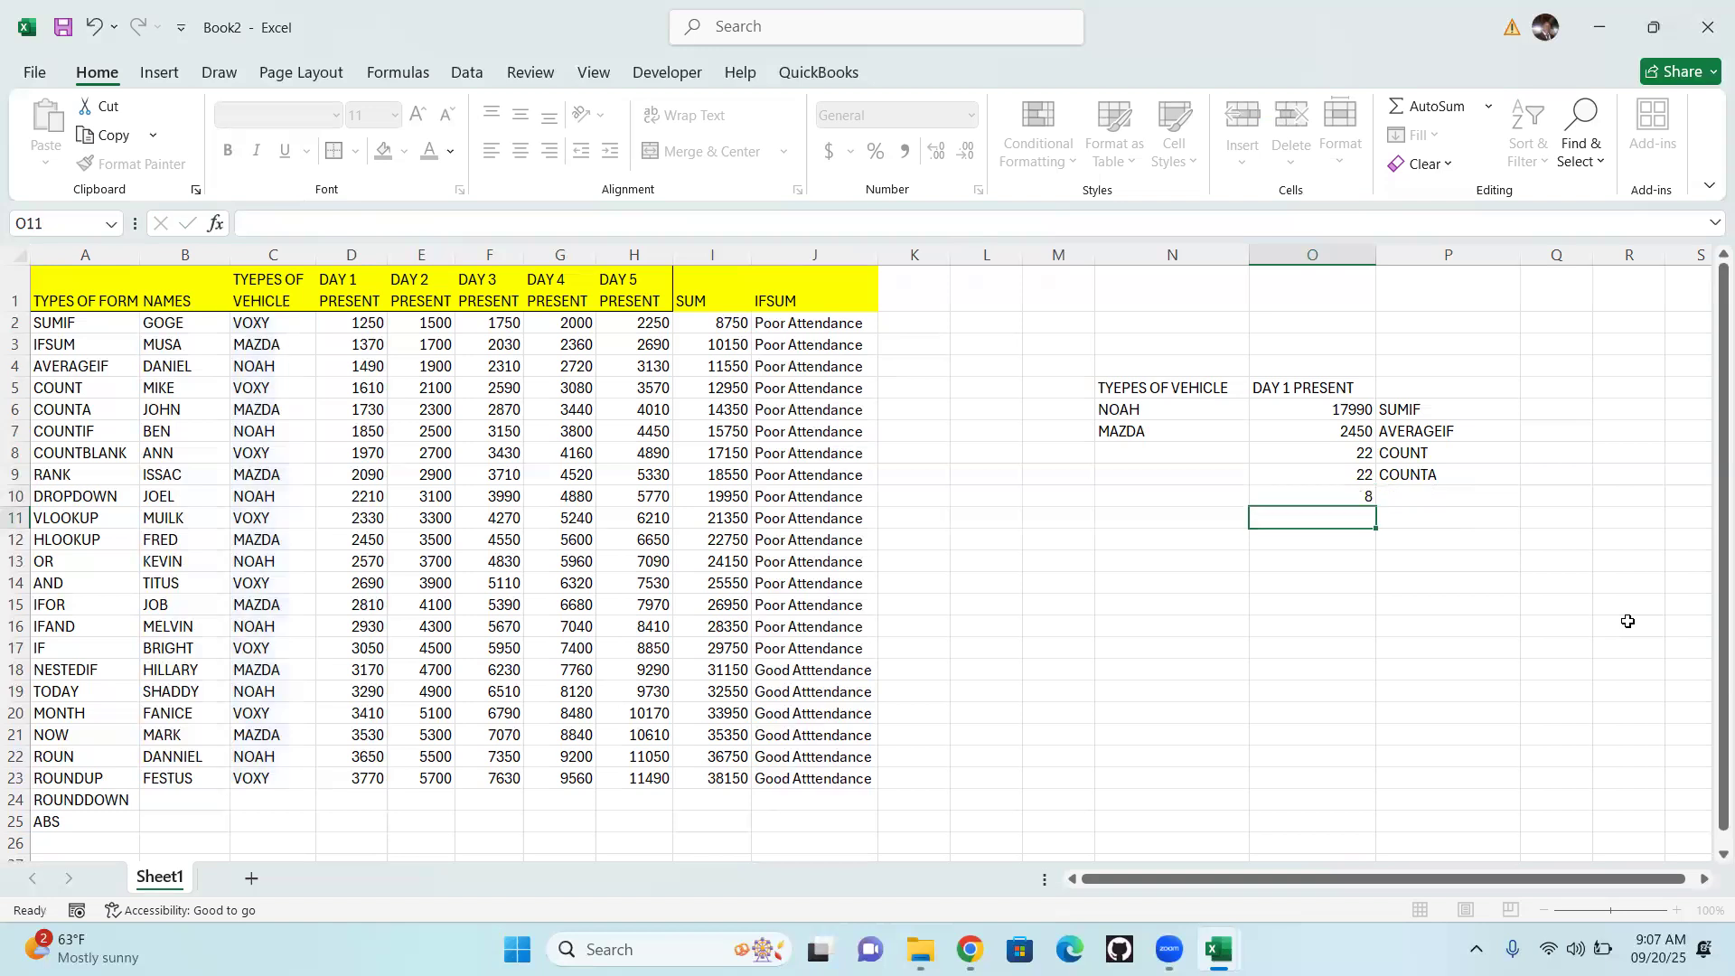
pyautogui.click(1338, 496)
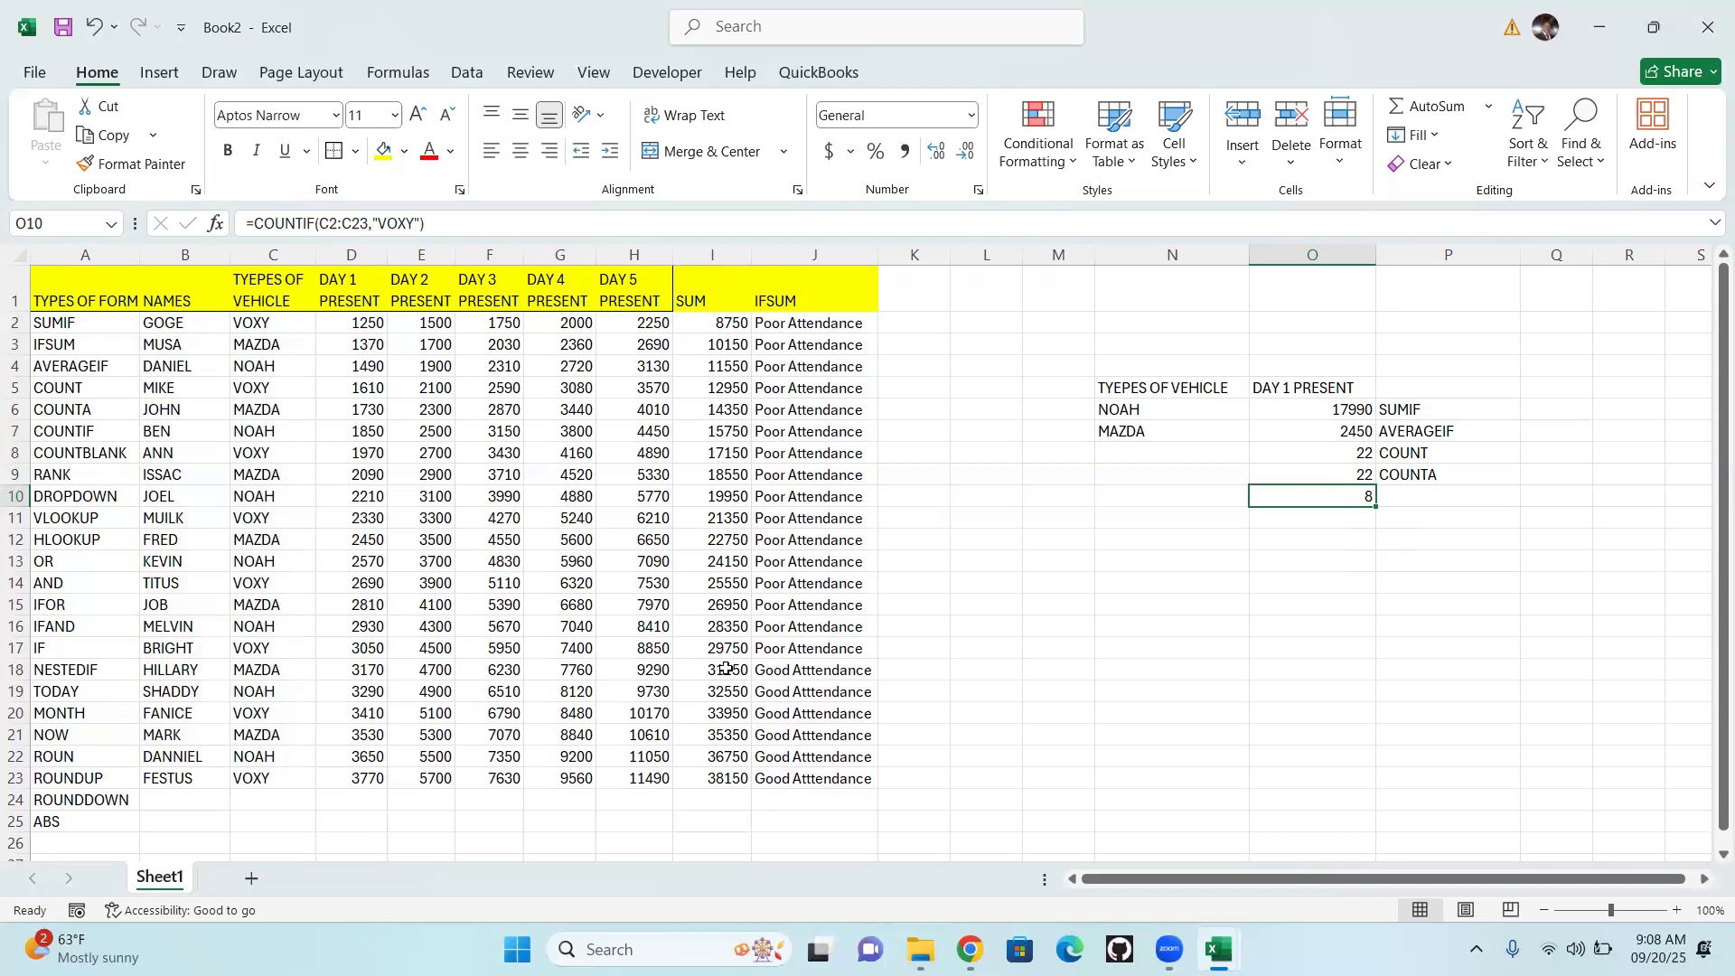
# Enter the formula =COUNTIF(I2:I23,">30000") in cell O11 to count the SUM values above 30000
pyautogui.click(1358, 517)
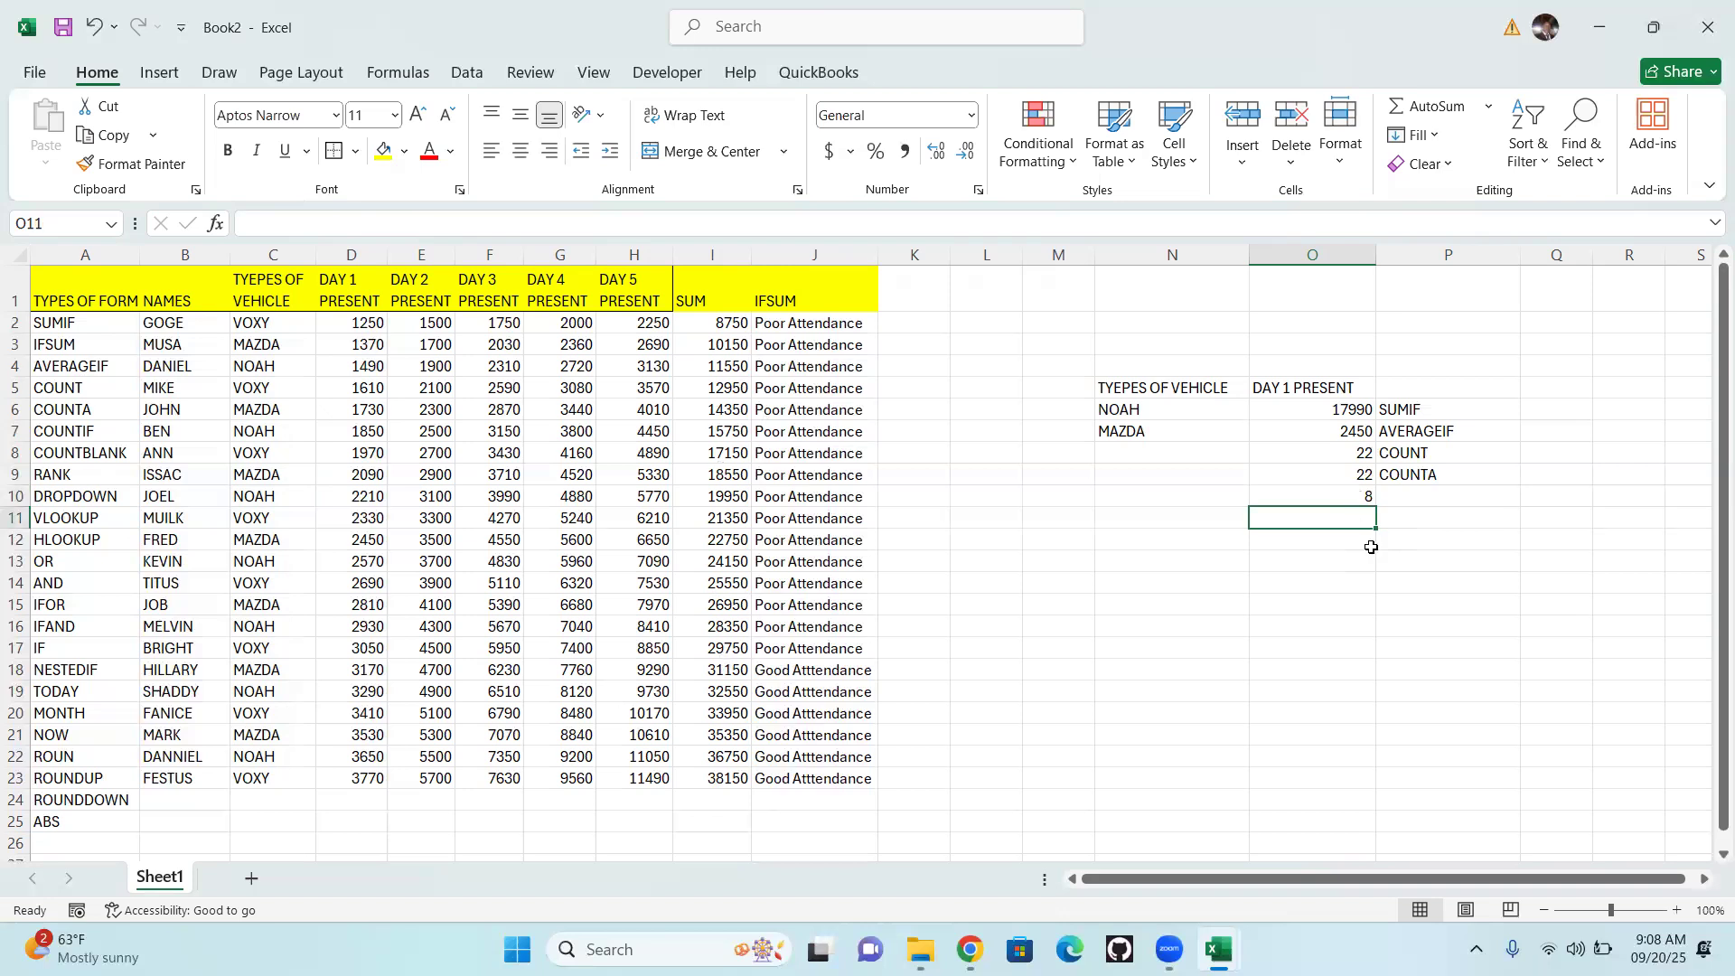
pyautogui.write('=')
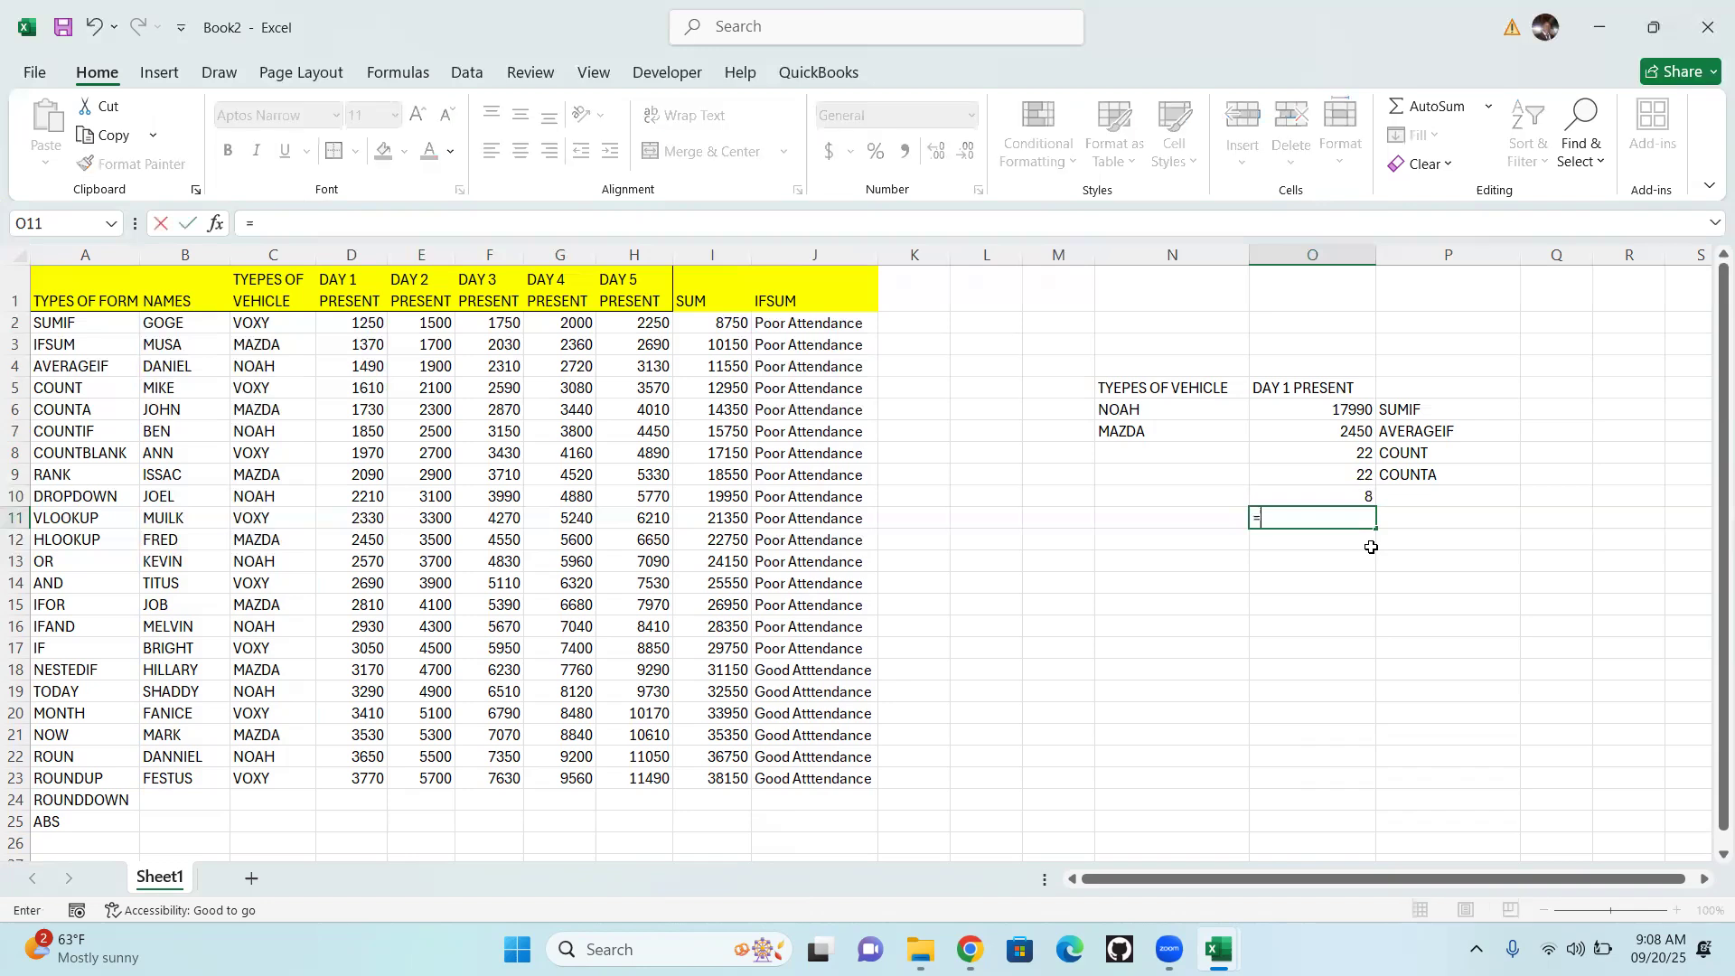
pyautogui.write('COUNTIF')
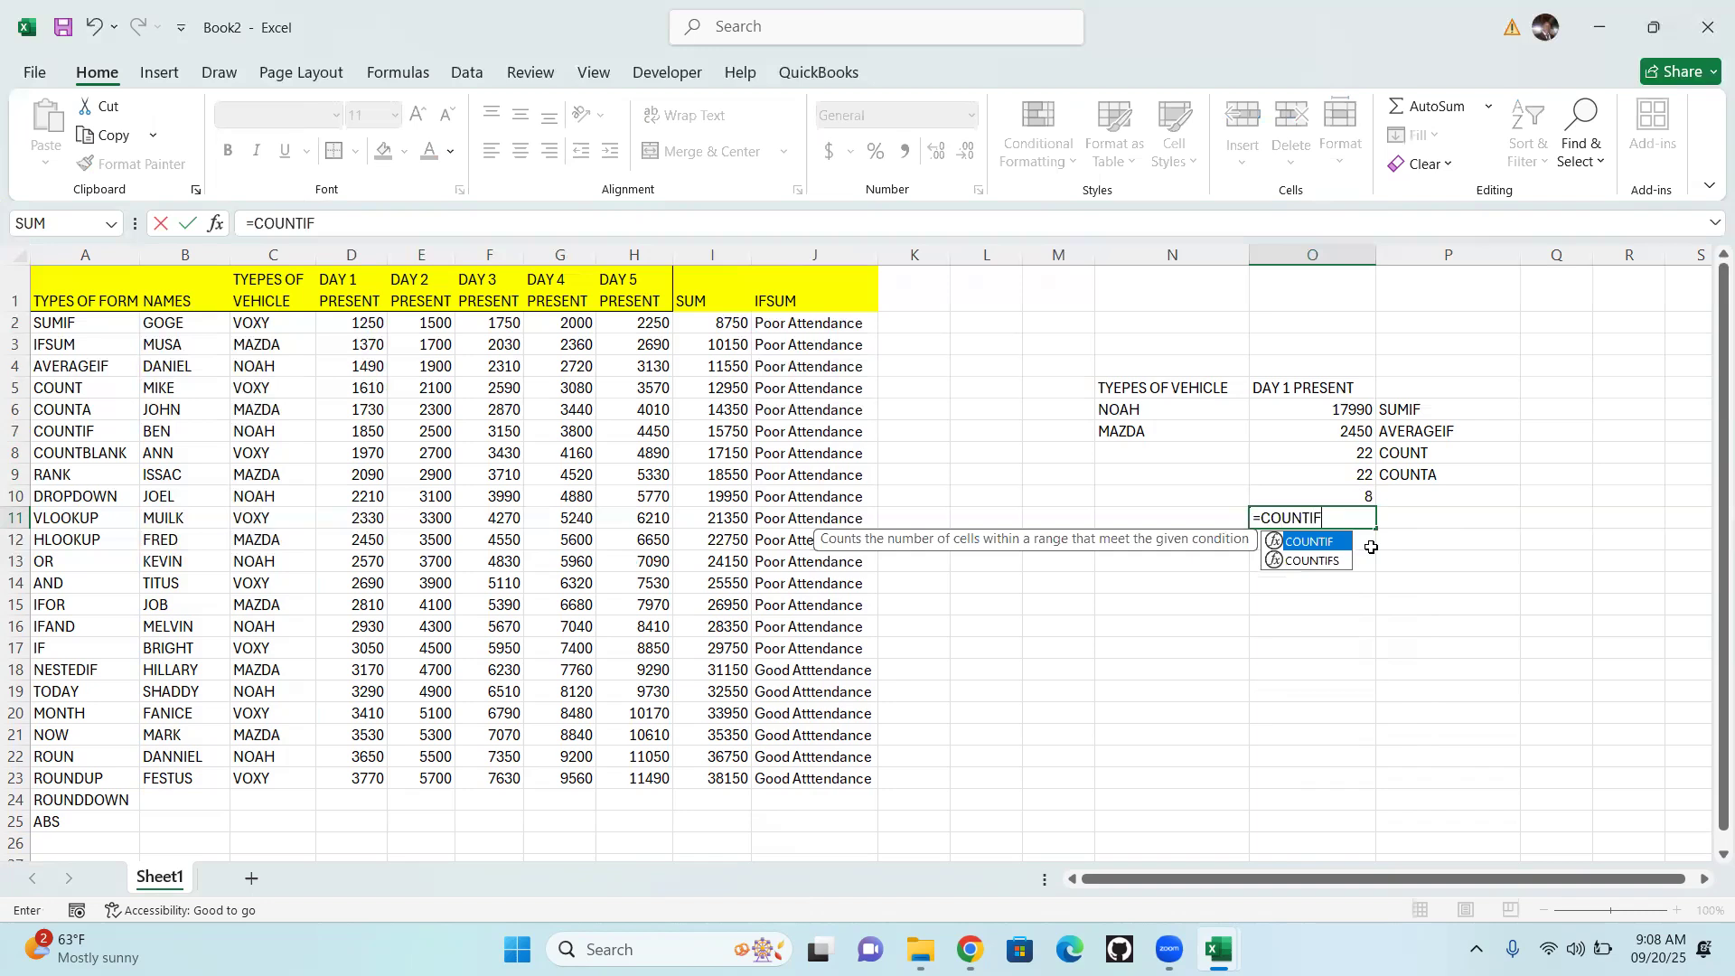
pyautogui.doubleClick(1301, 542)
pyautogui.click(732, 324)
pyautogui.moveTo(720, 408); pyautogui.dragTo(728, 779)
pyautogui.write(',')
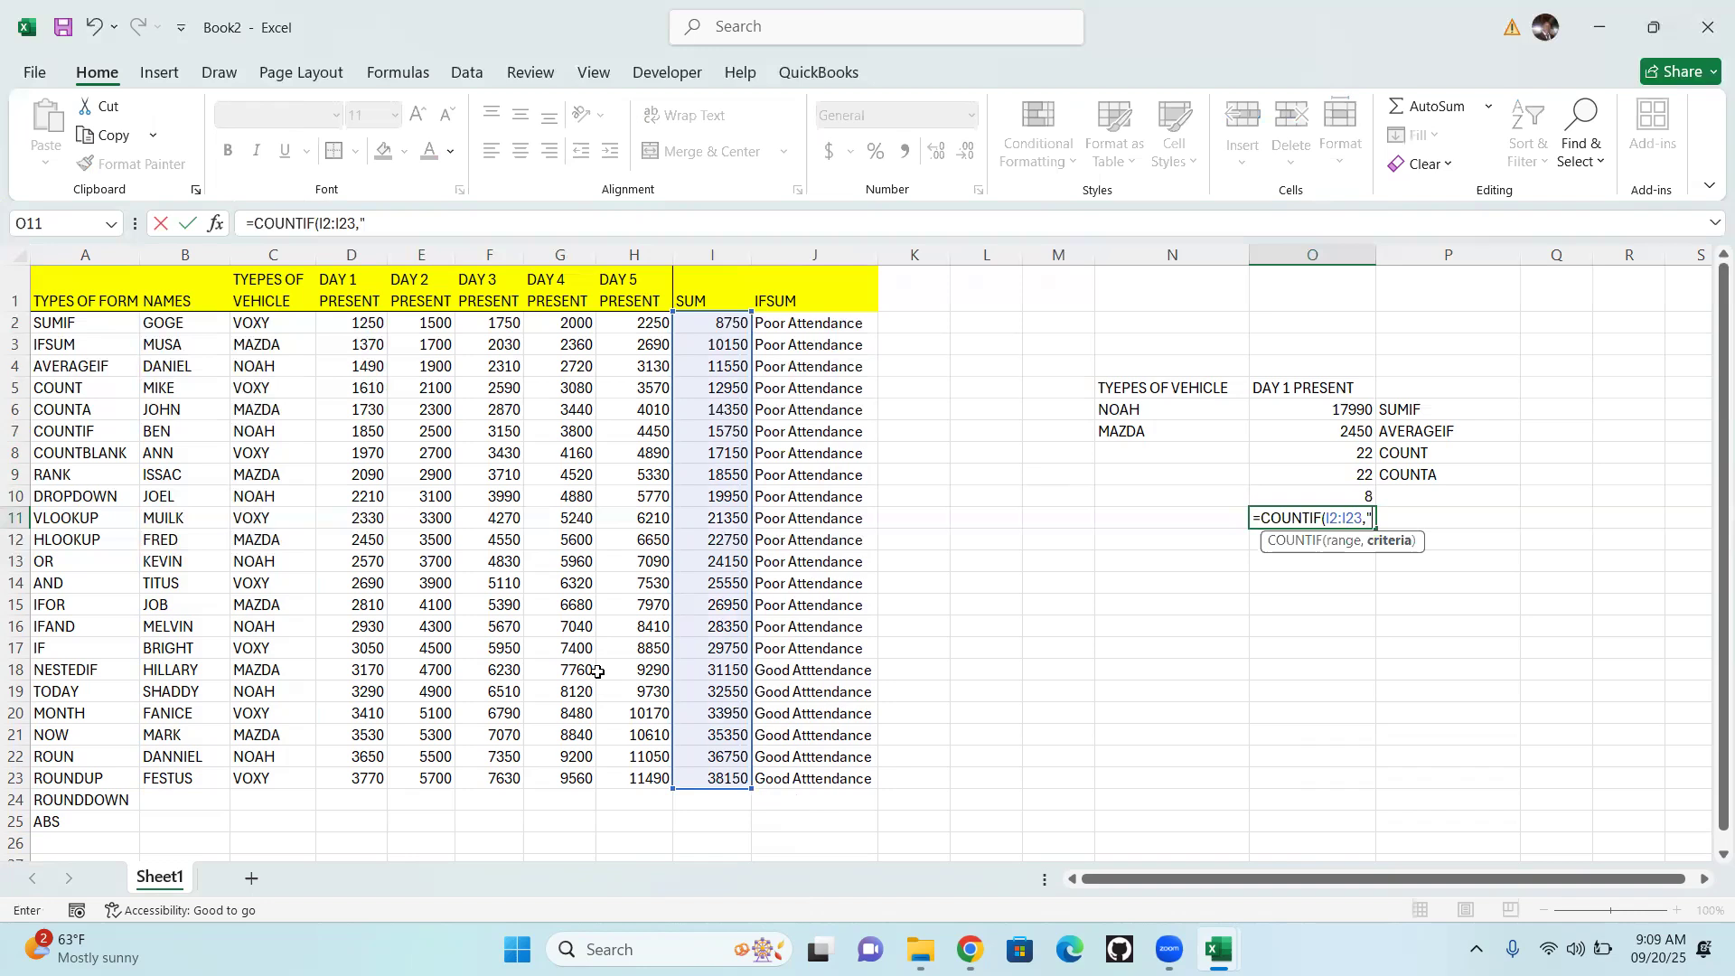
pyautogui.write('>30000")')
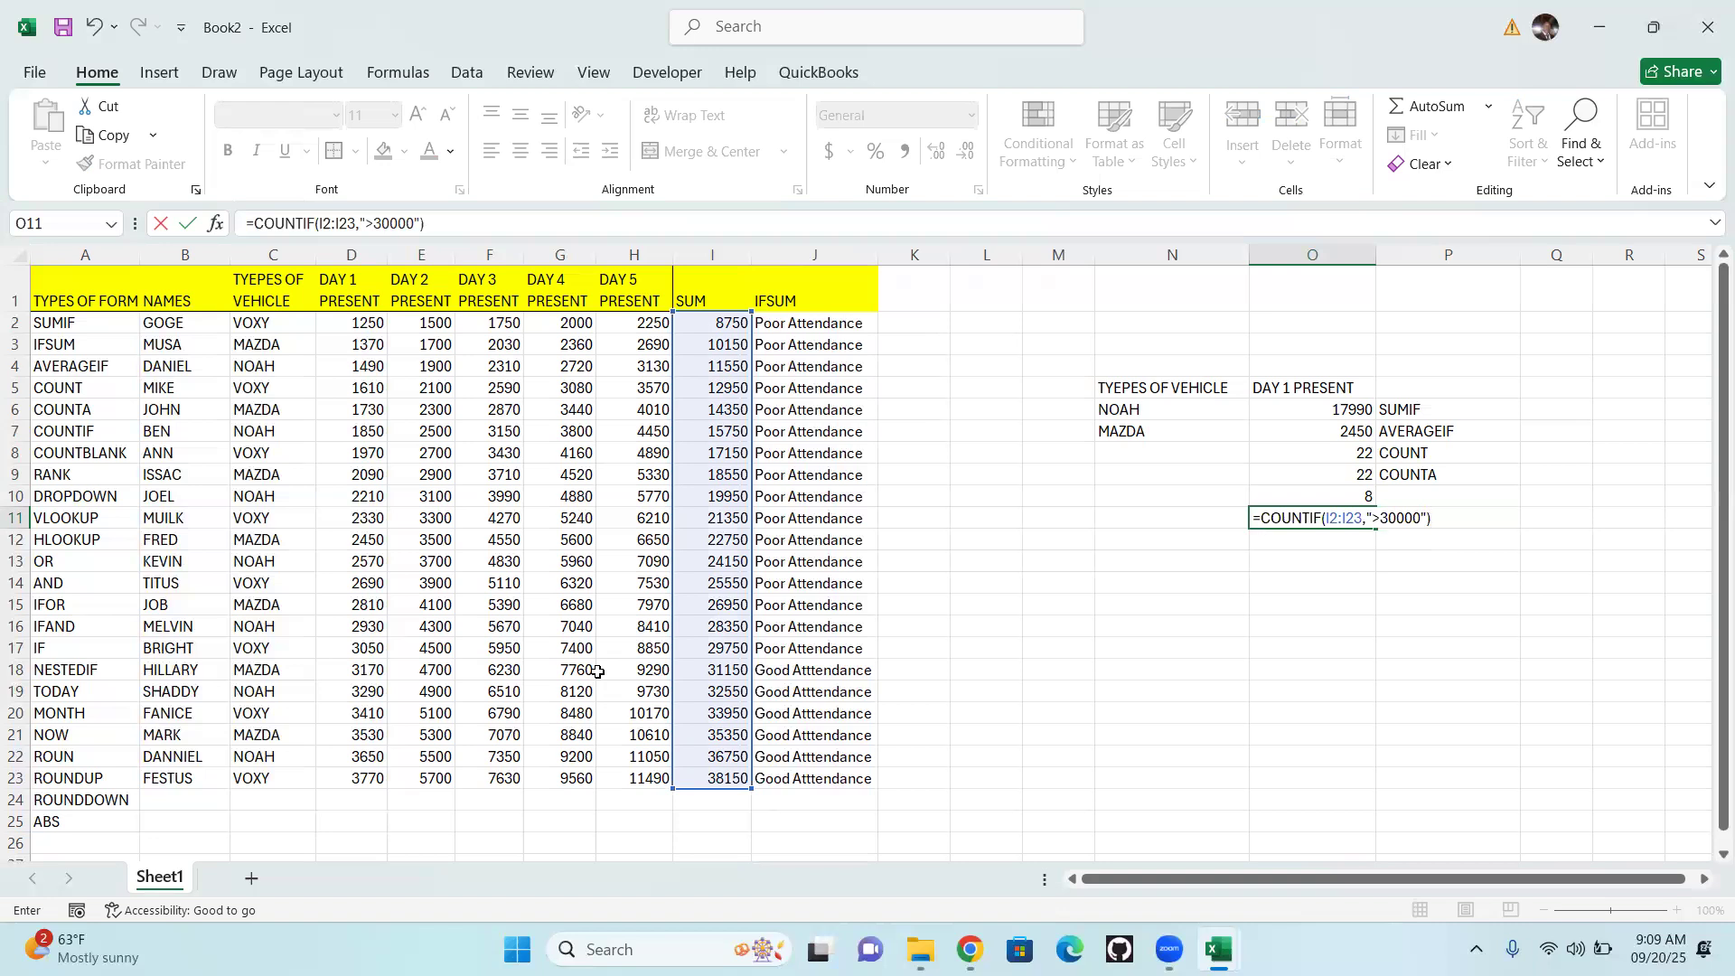
pyautogui.press('Return')
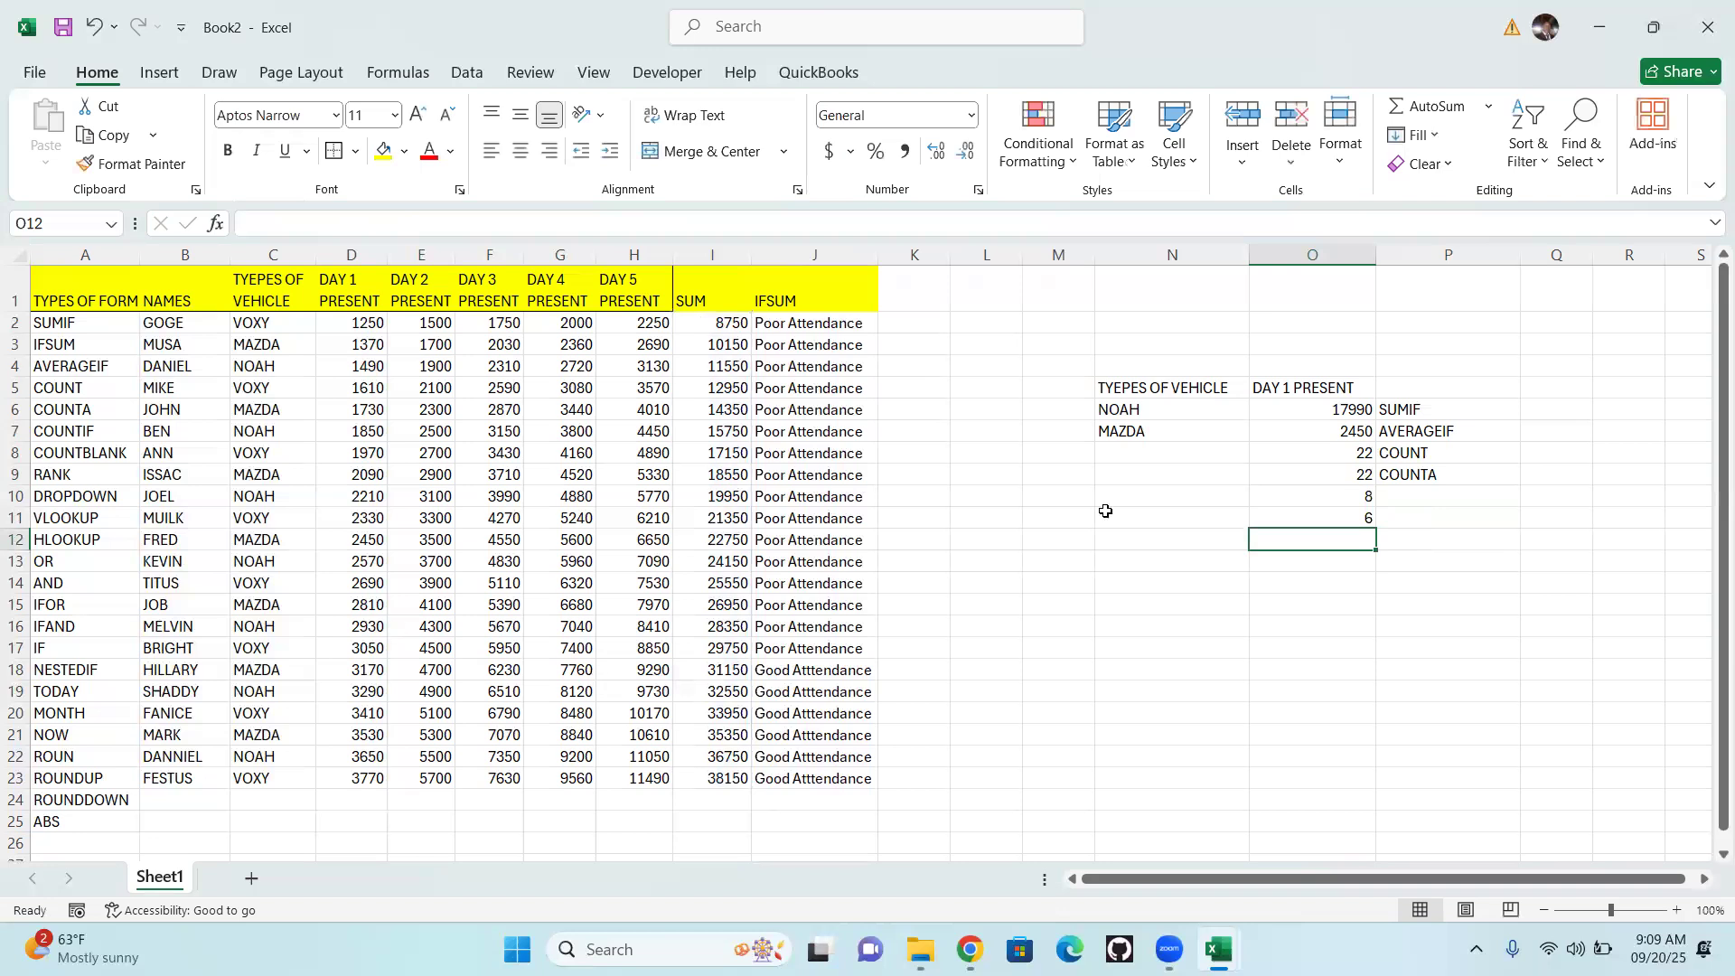
# Check the O11 COUNTIF result against the SUM values above 30000 in I18:I23
pyautogui.click(1355, 511)
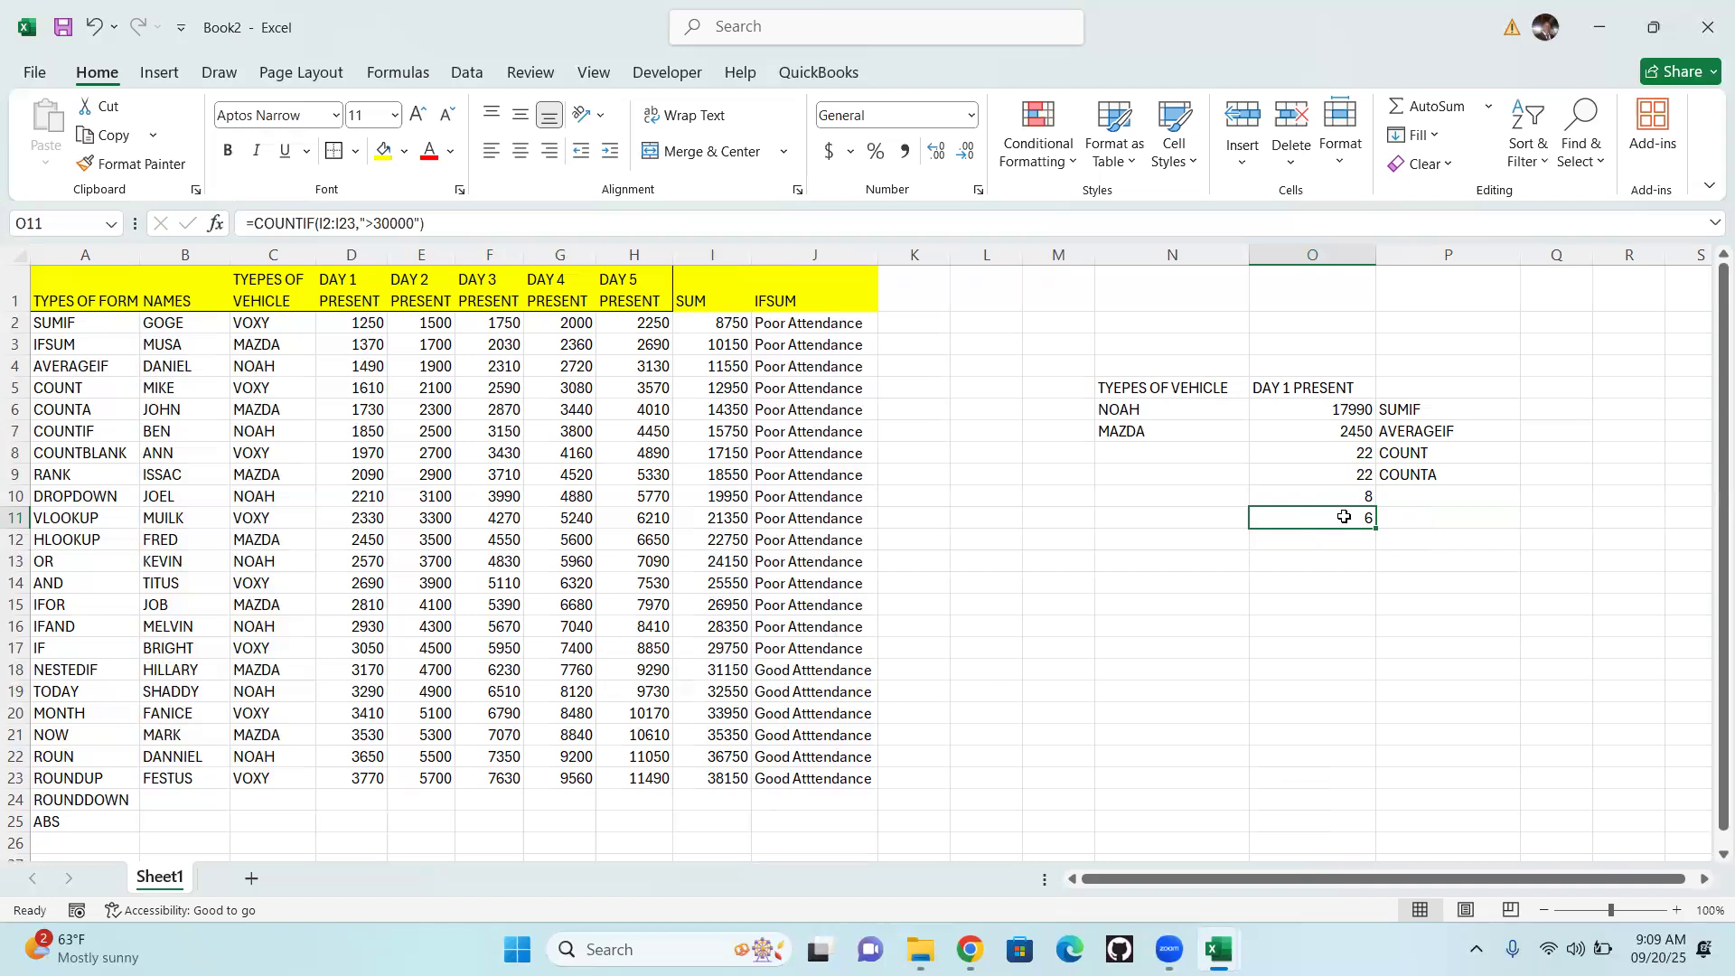
pyautogui.click(719, 671)
pyautogui.moveTo(725, 671); pyautogui.dragTo(711, 777)
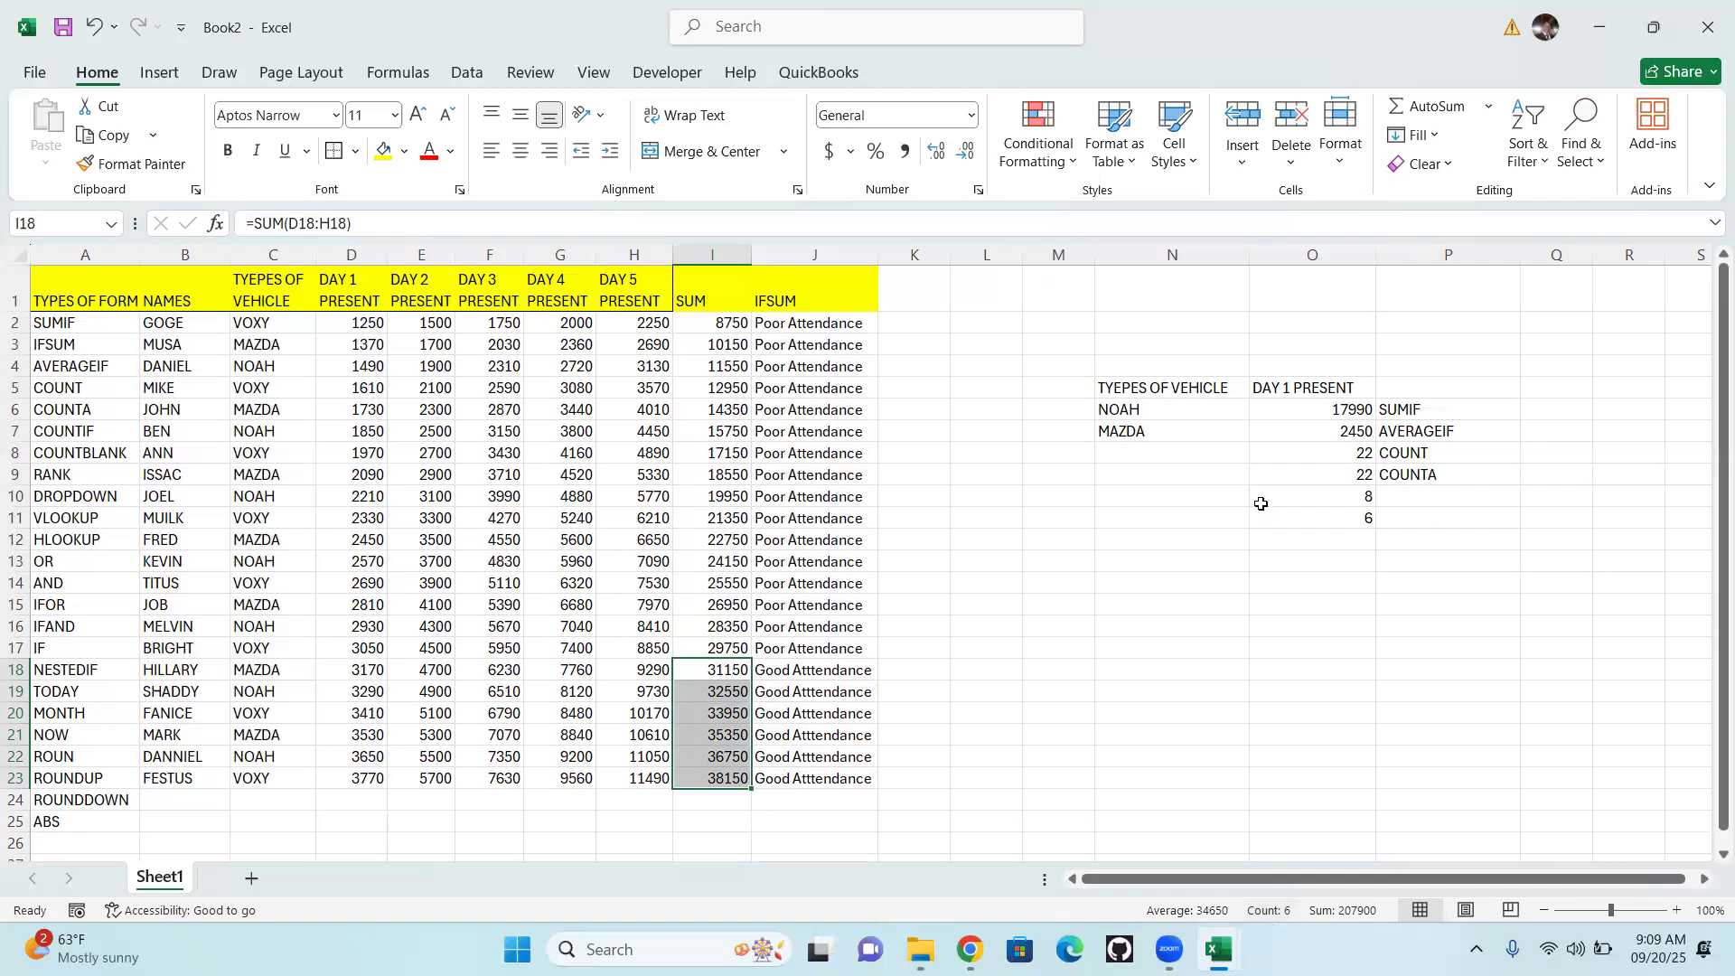
# Label both COUNTIF results by entering =A7 in cells P10 and P11
pyautogui.click(1435, 514)
pyautogui.click(1429, 494)
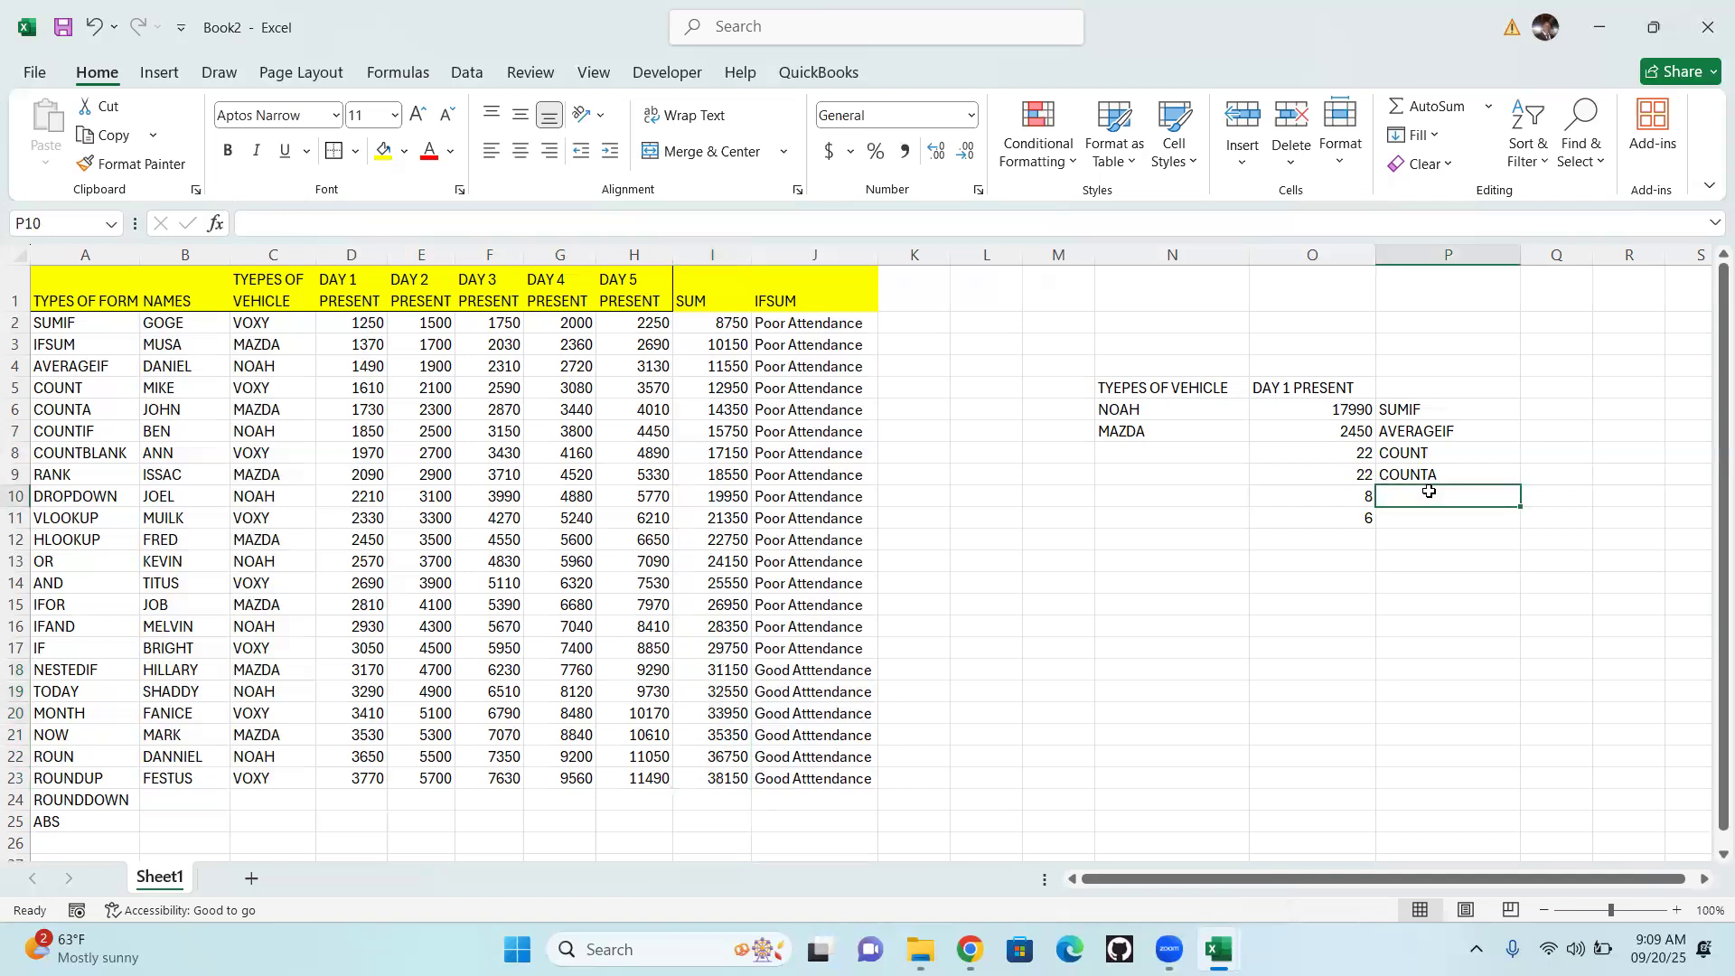
pyautogui.write('0')
pyautogui.press('BackSpace')
pyautogui.write('=')
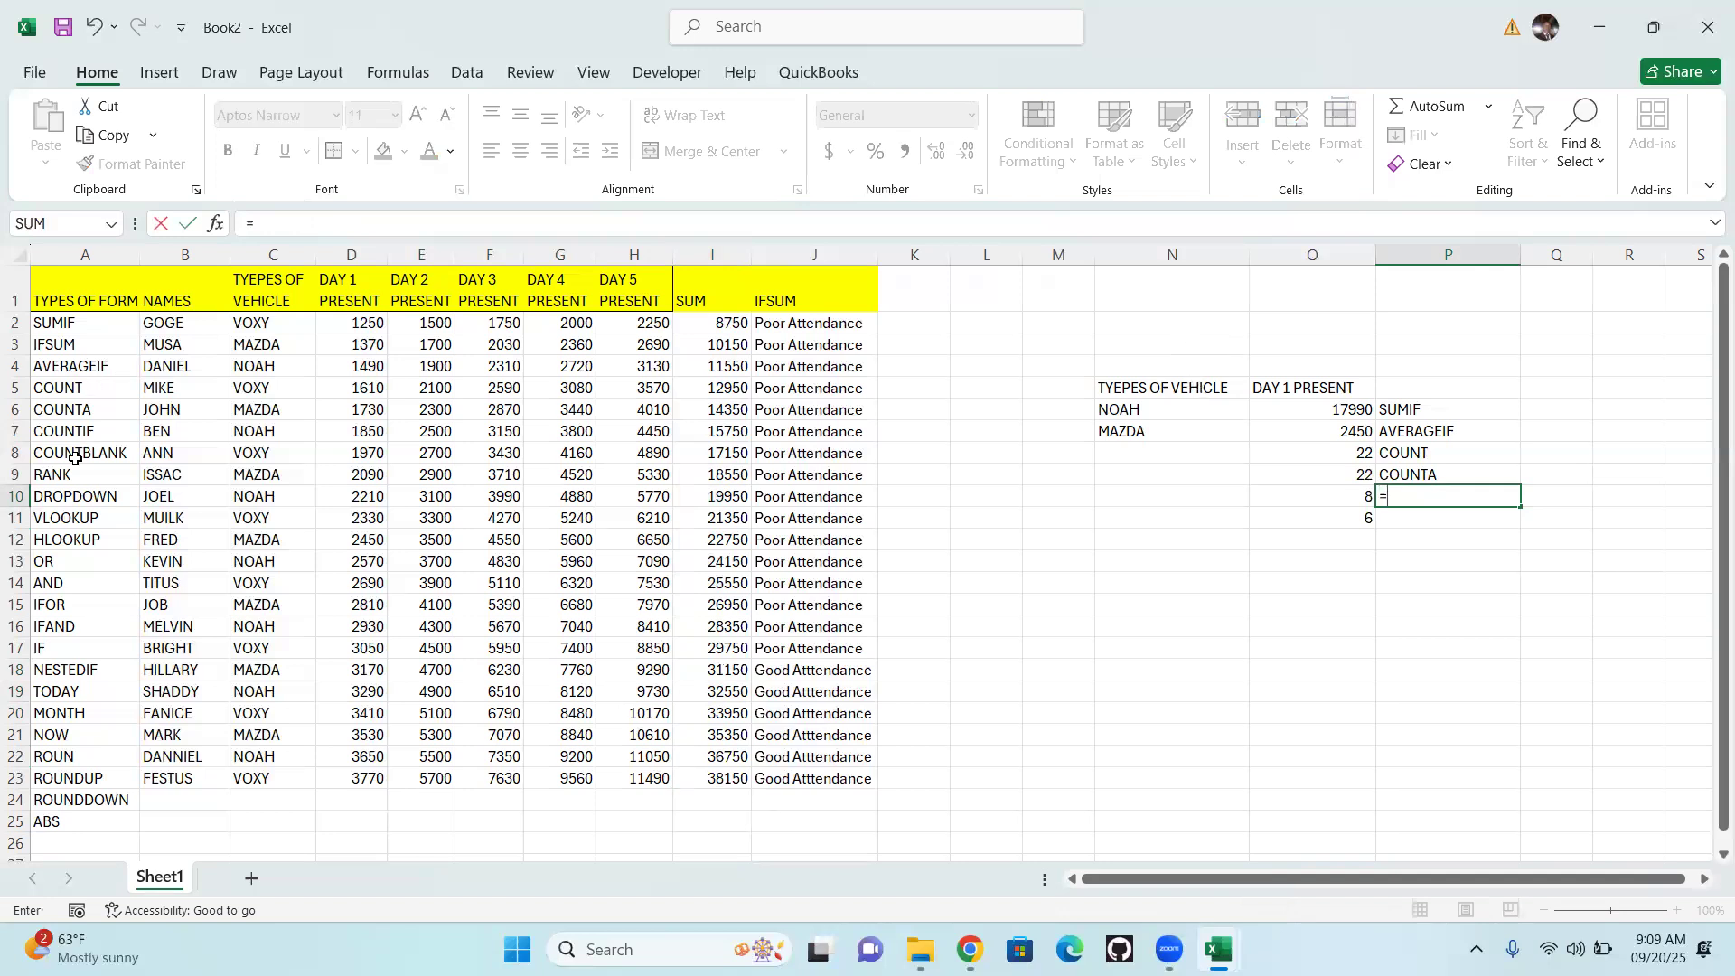
pyautogui.click(89, 431)
pyautogui.click(89, 431)
pyautogui.press('Return')
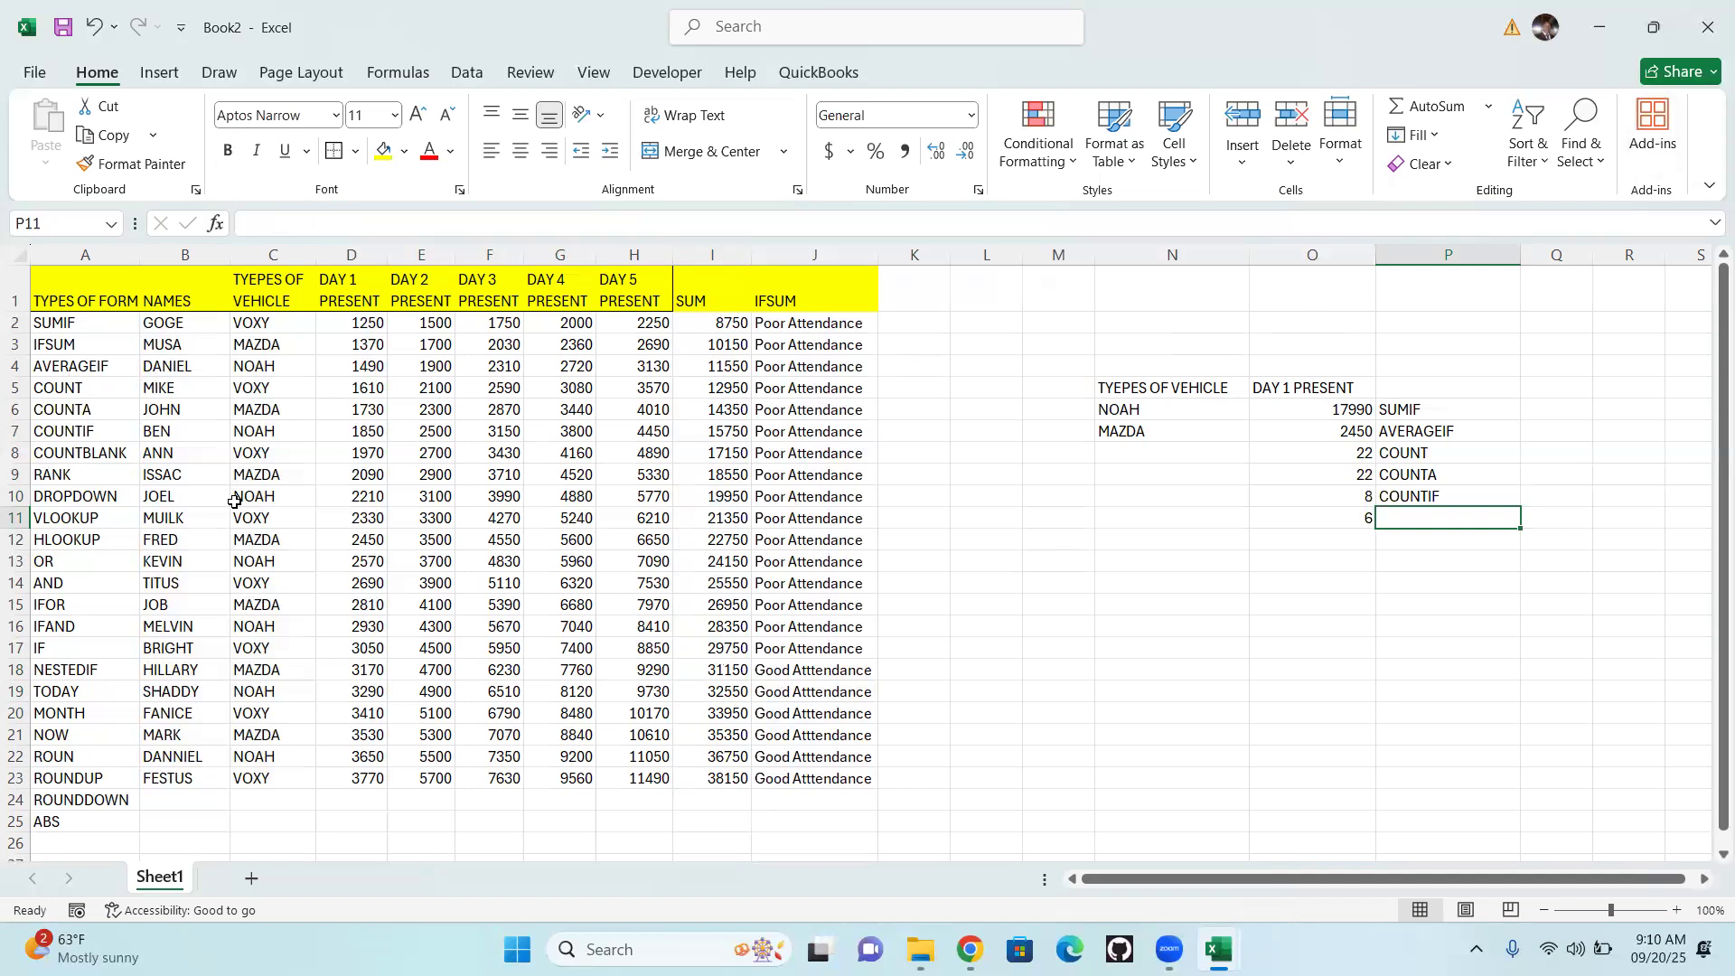
pyautogui.write('=')
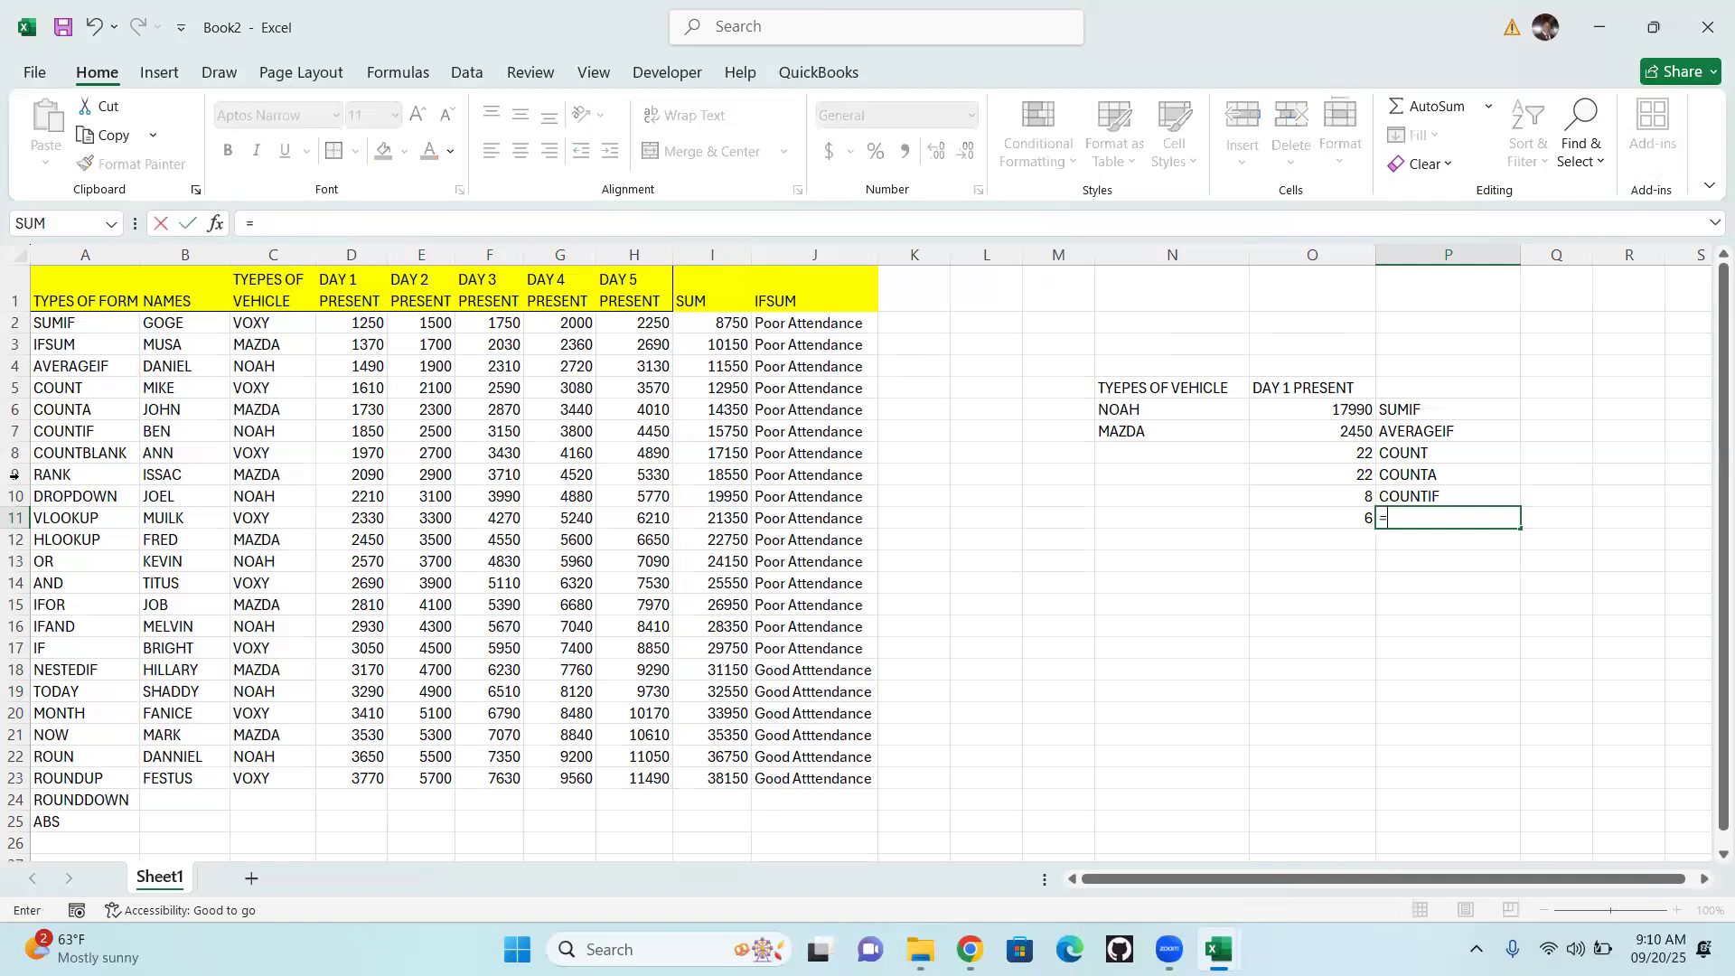
pyautogui.click(79, 440)
pyautogui.press('Return')
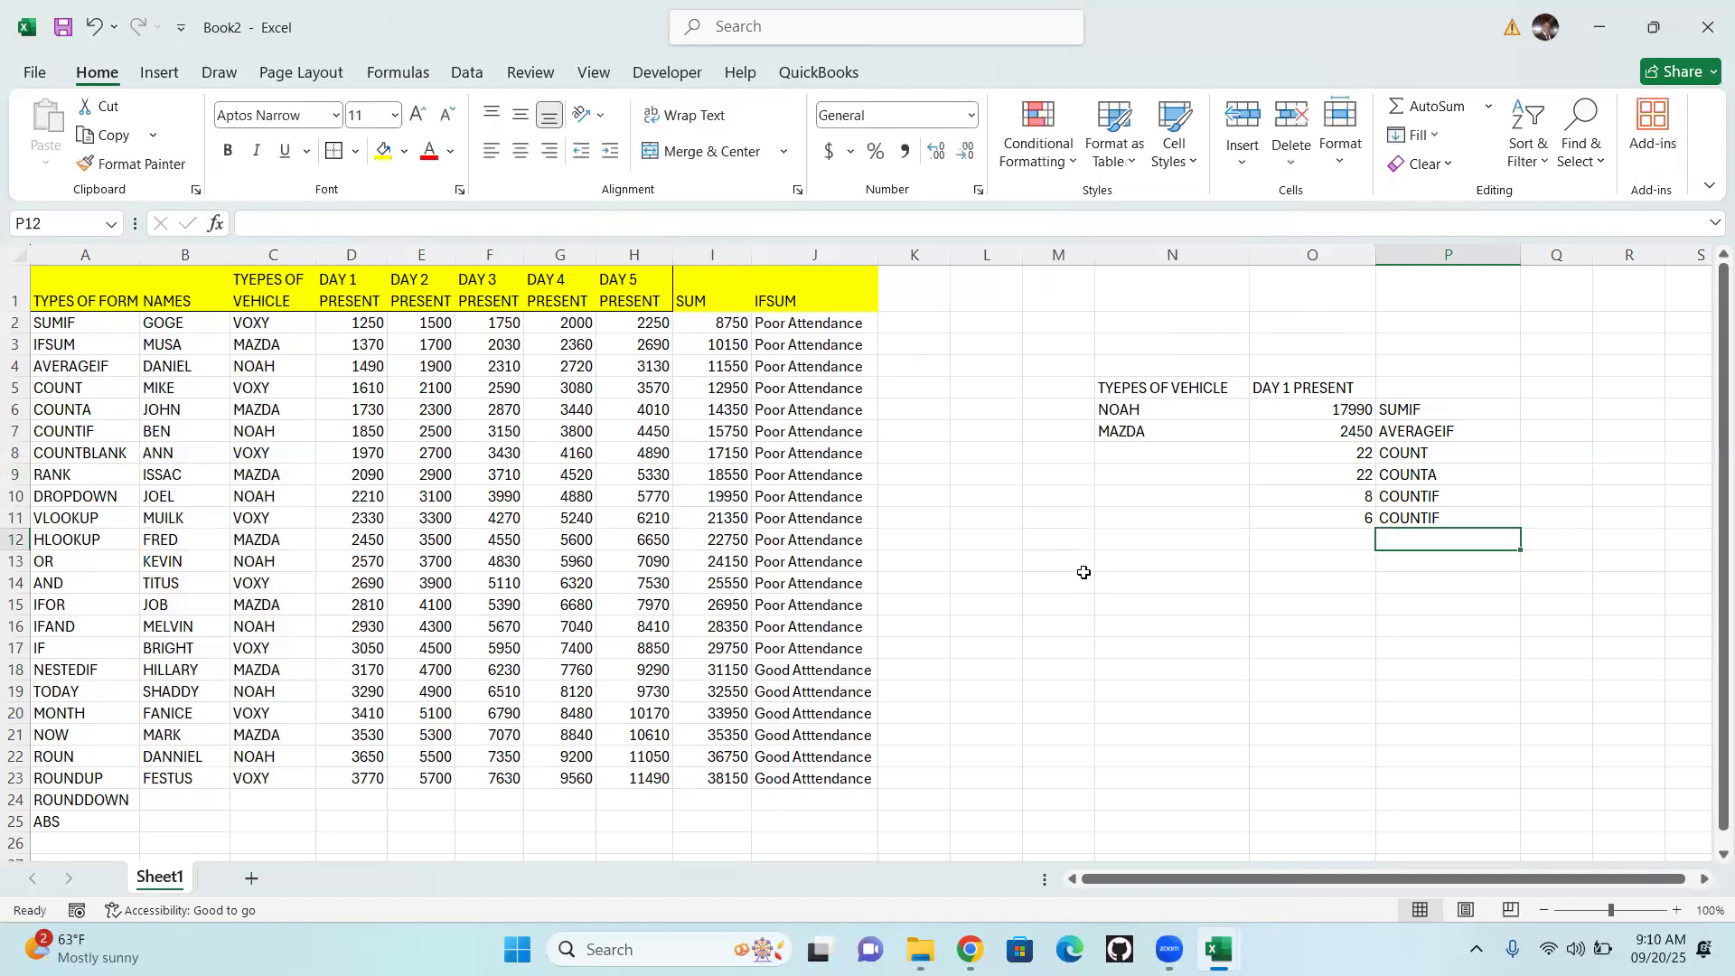
# Add the note "COUNTING VOXY ONLY ON VEHICLE TYPE" in cell Q10 beside the first COUNTIF label
pyautogui.click(1553, 496)
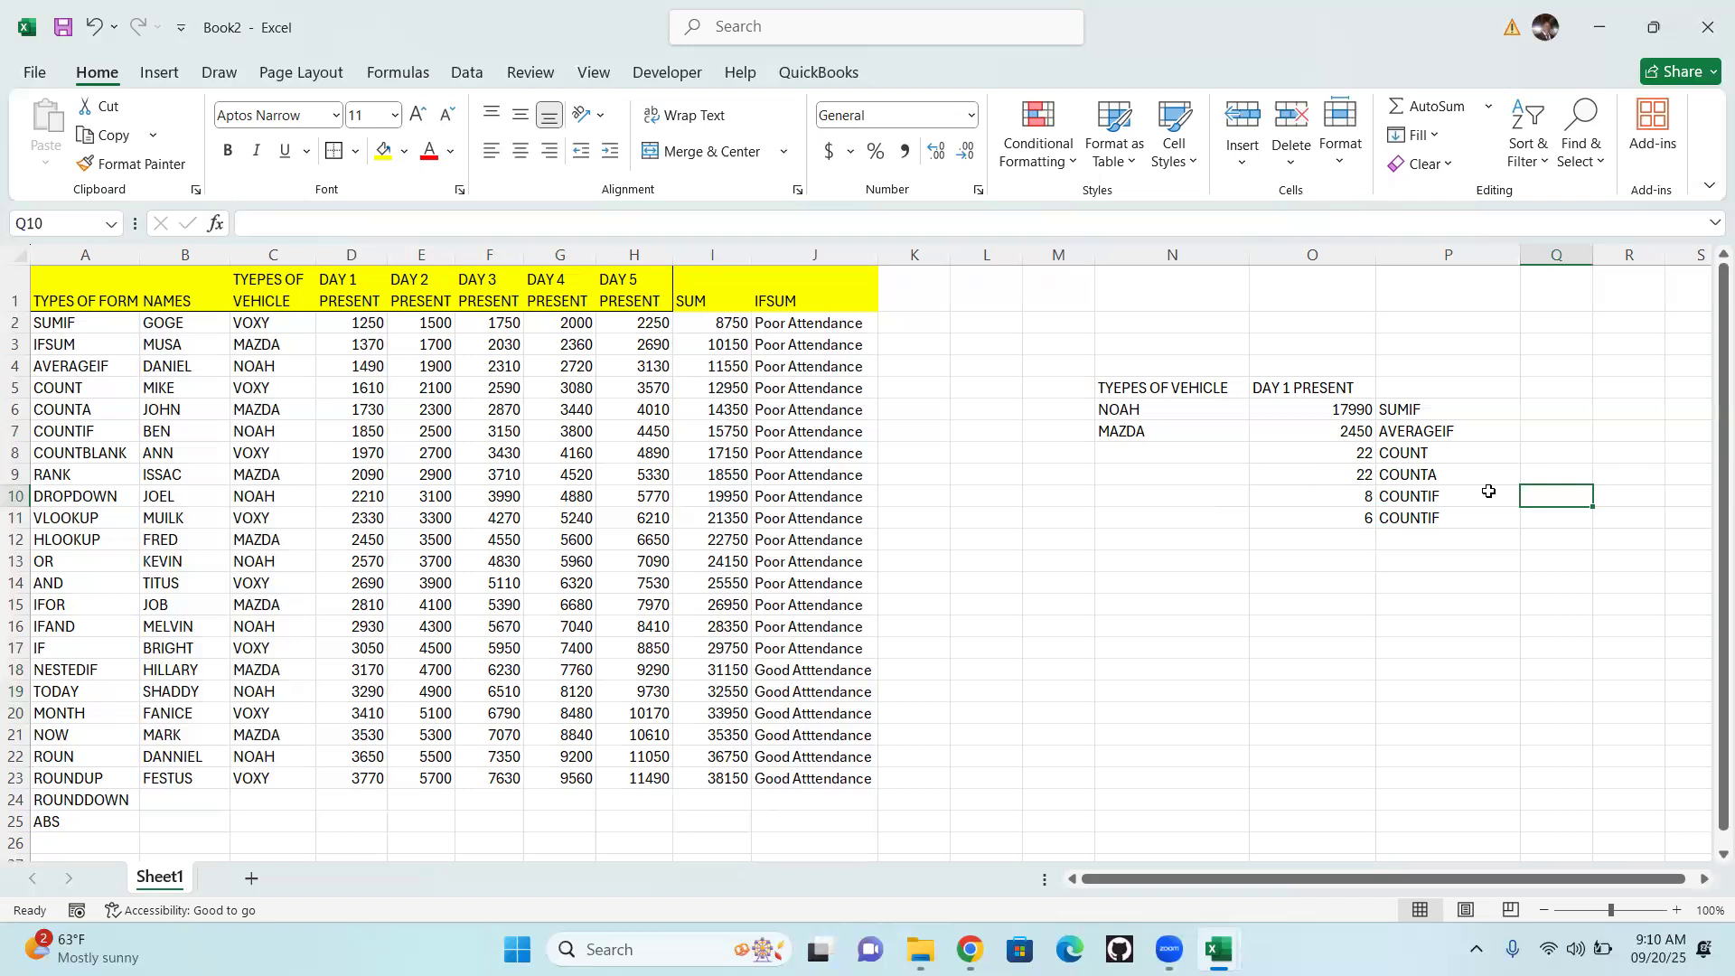
pyautogui.write('COUNTI')
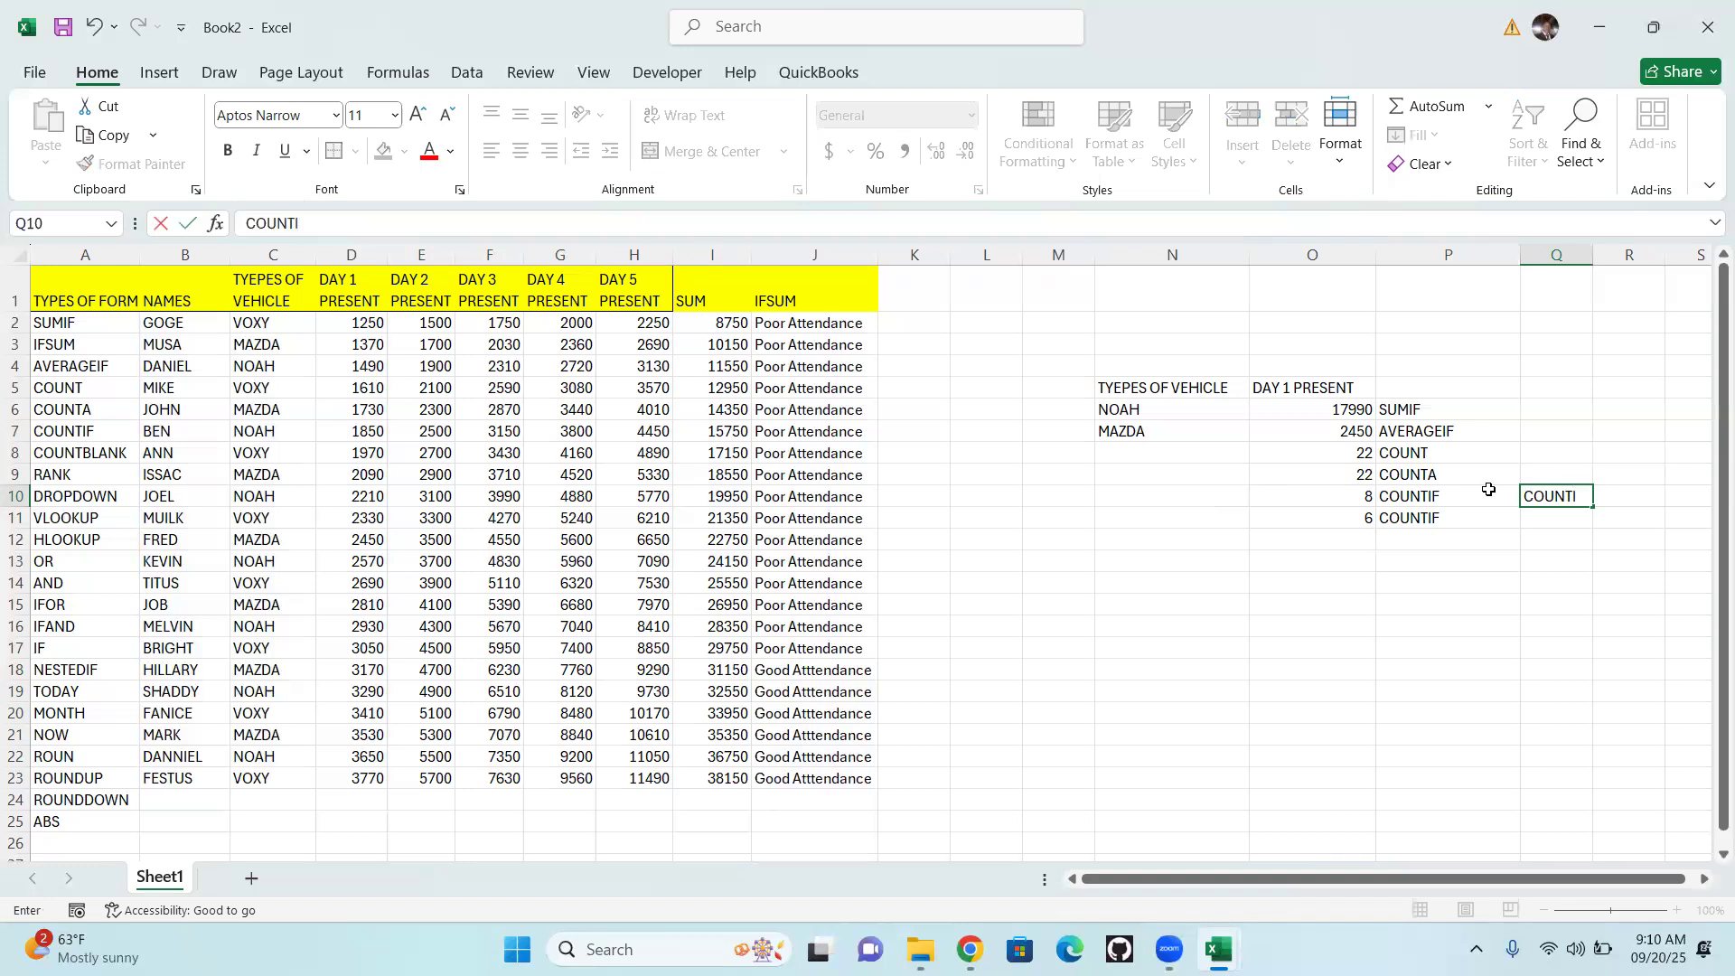
pyautogui.write('NG VOXY ON')
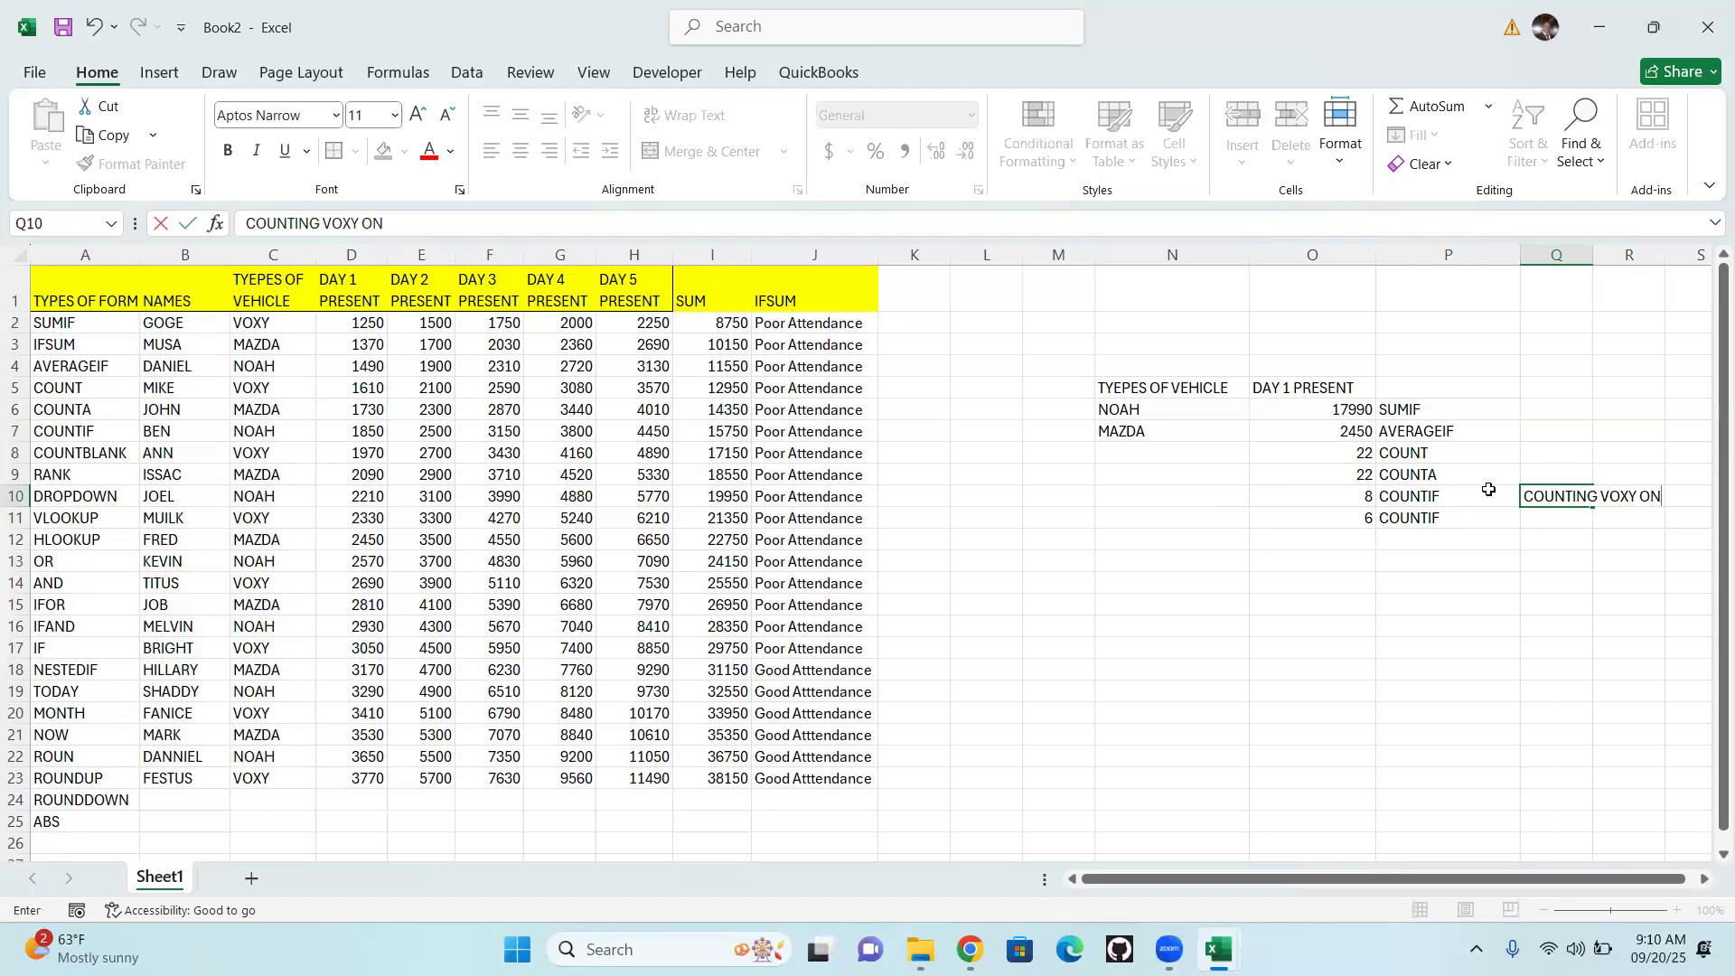
pyautogui.write('LY ON VEHI')
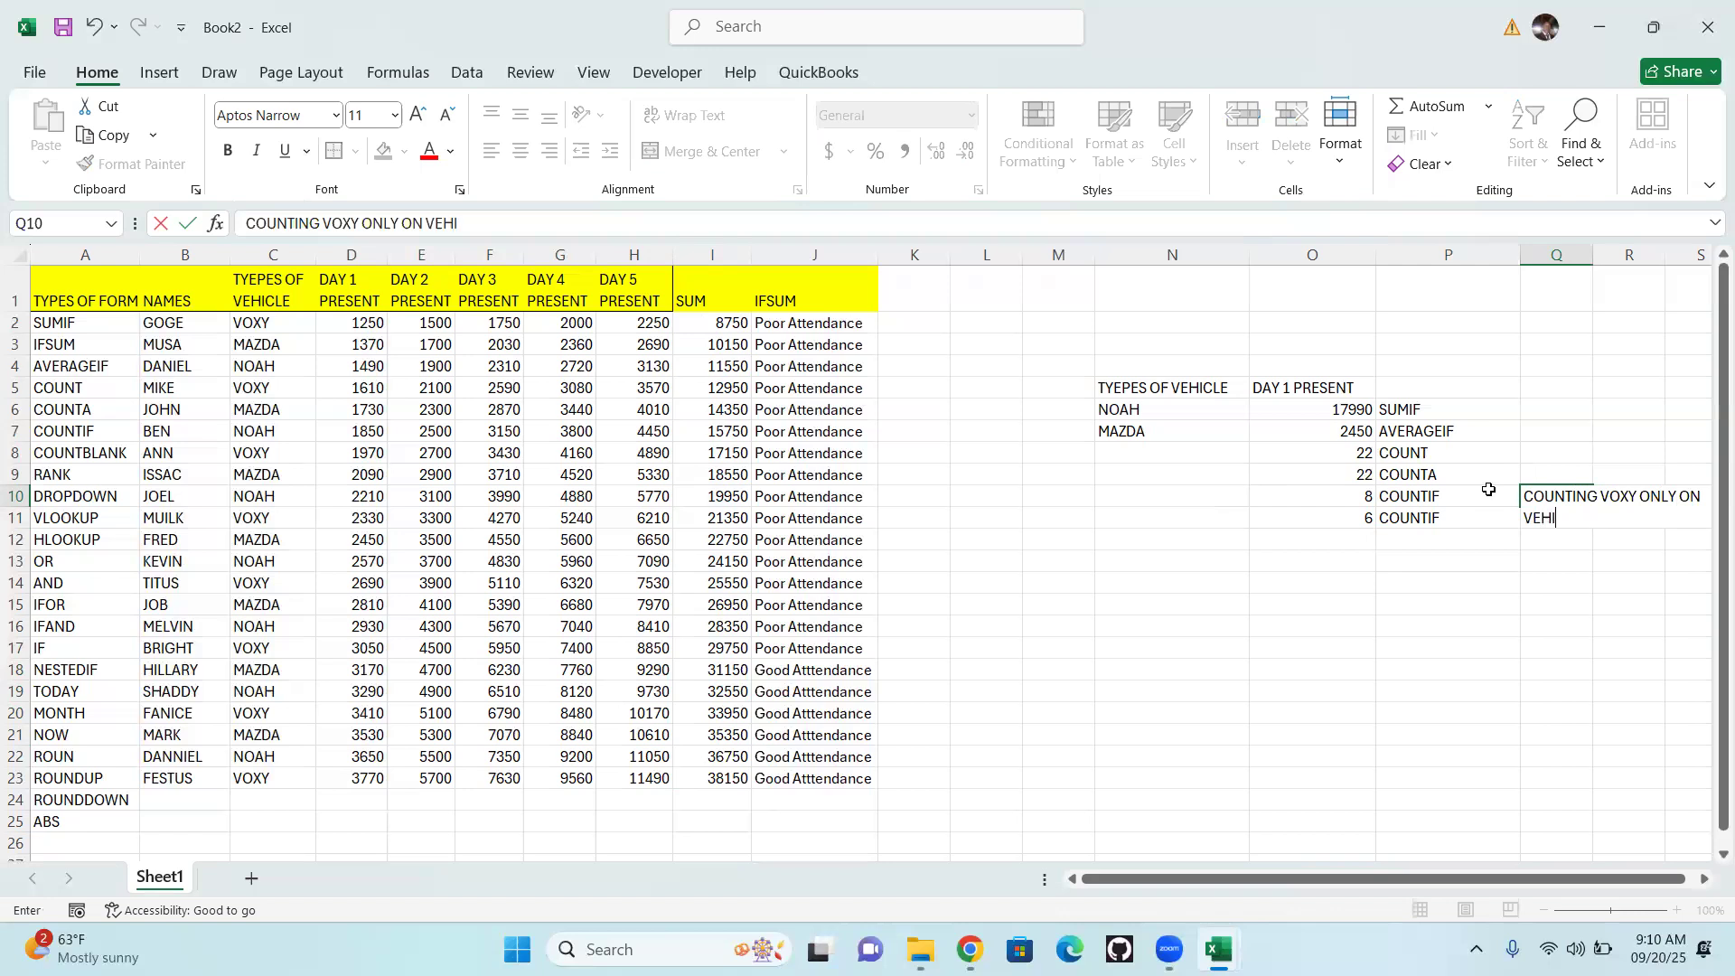
pyautogui.write('CLE TYPE')
pyautogui.click(1452, 557)
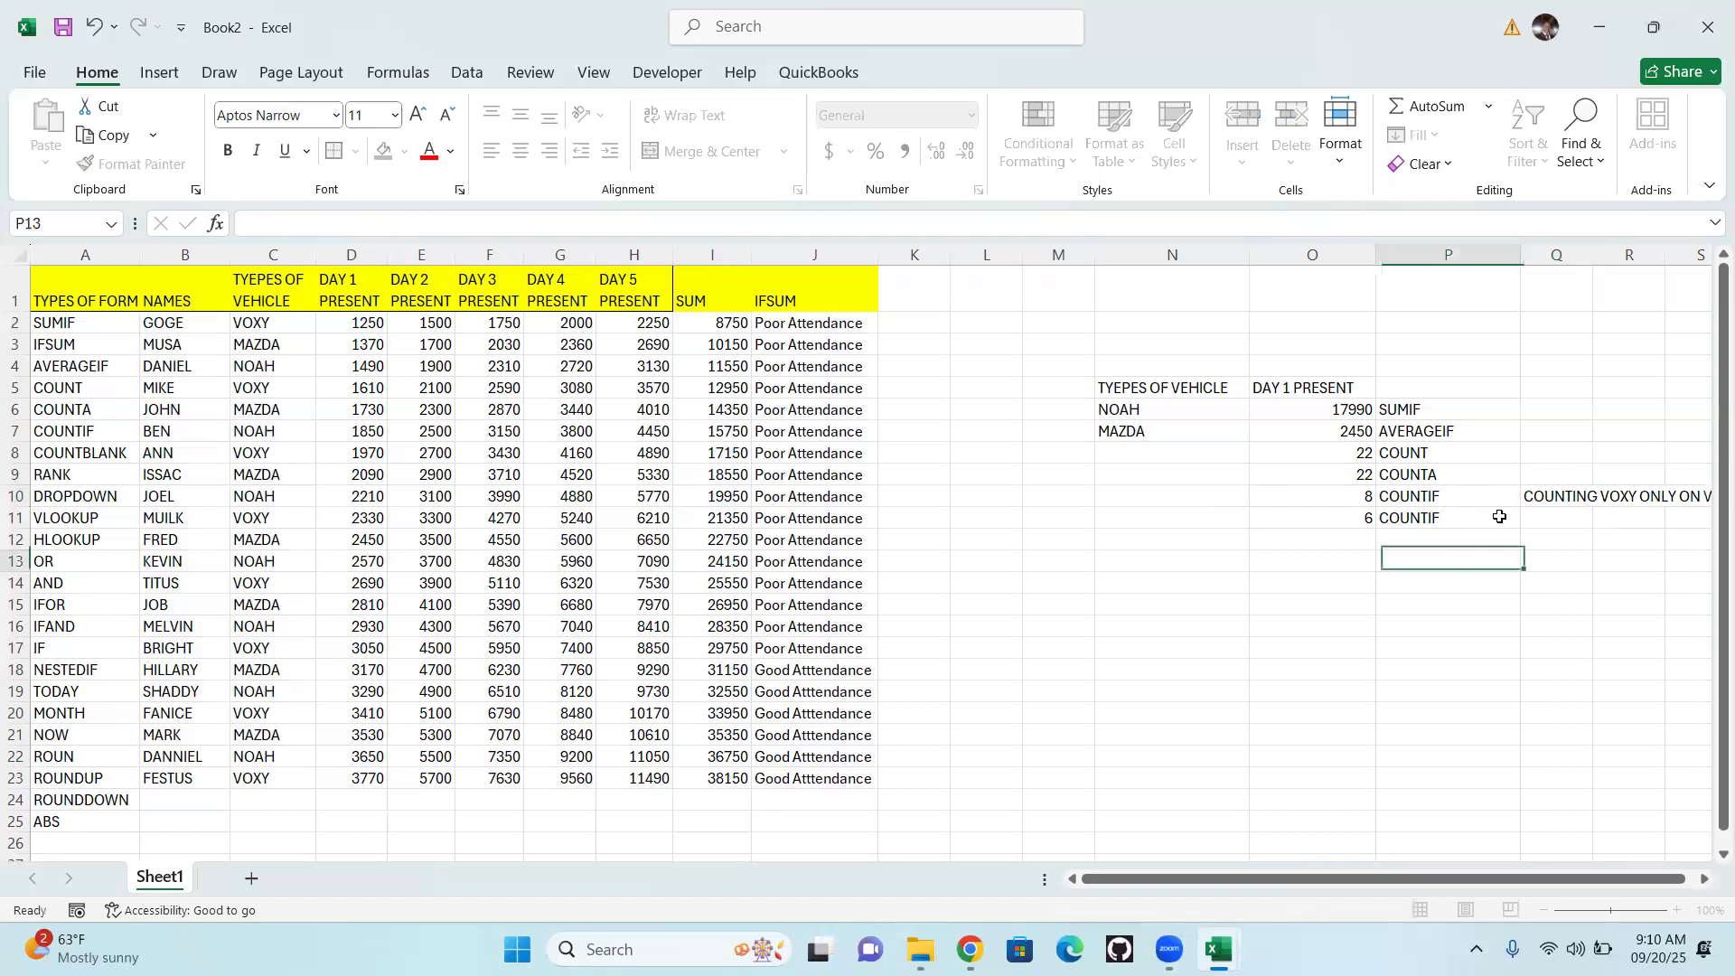
# Copy the note text "COUNTING VOXY ONLY ON VEHICLE TYPE" from cell Q10 into cell Q11
pyautogui.doubleClick(1549, 497)
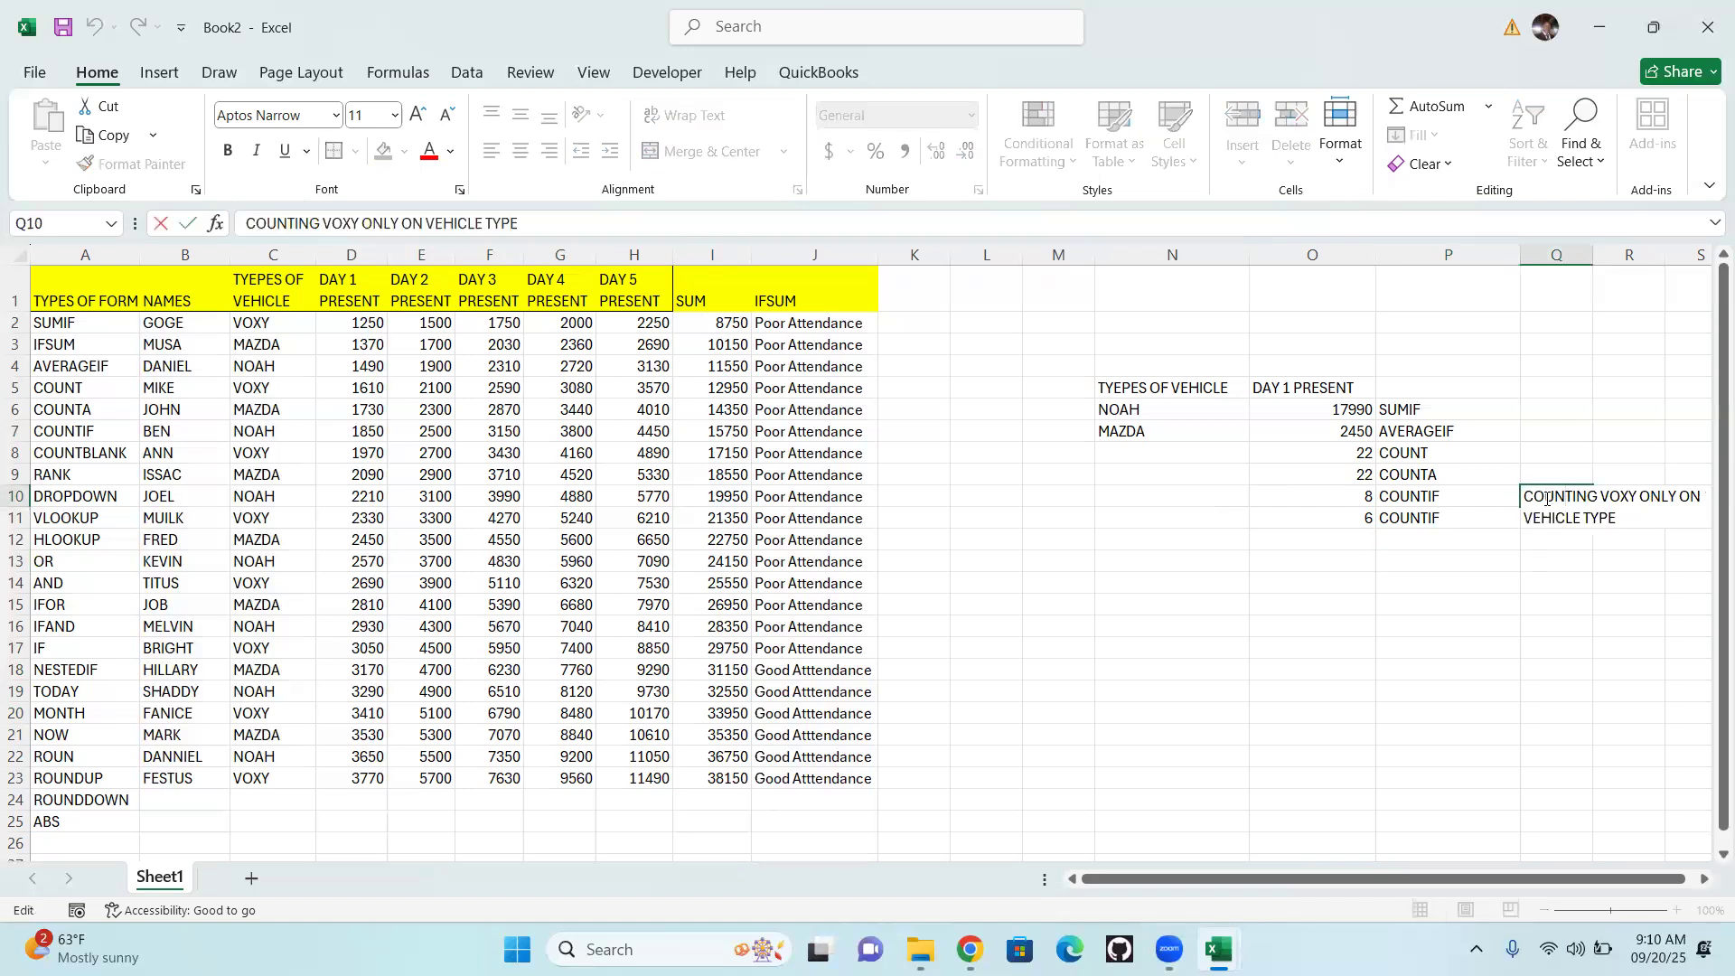
pyautogui.moveTo(1524, 498); pyautogui.dragTo(1622, 520)
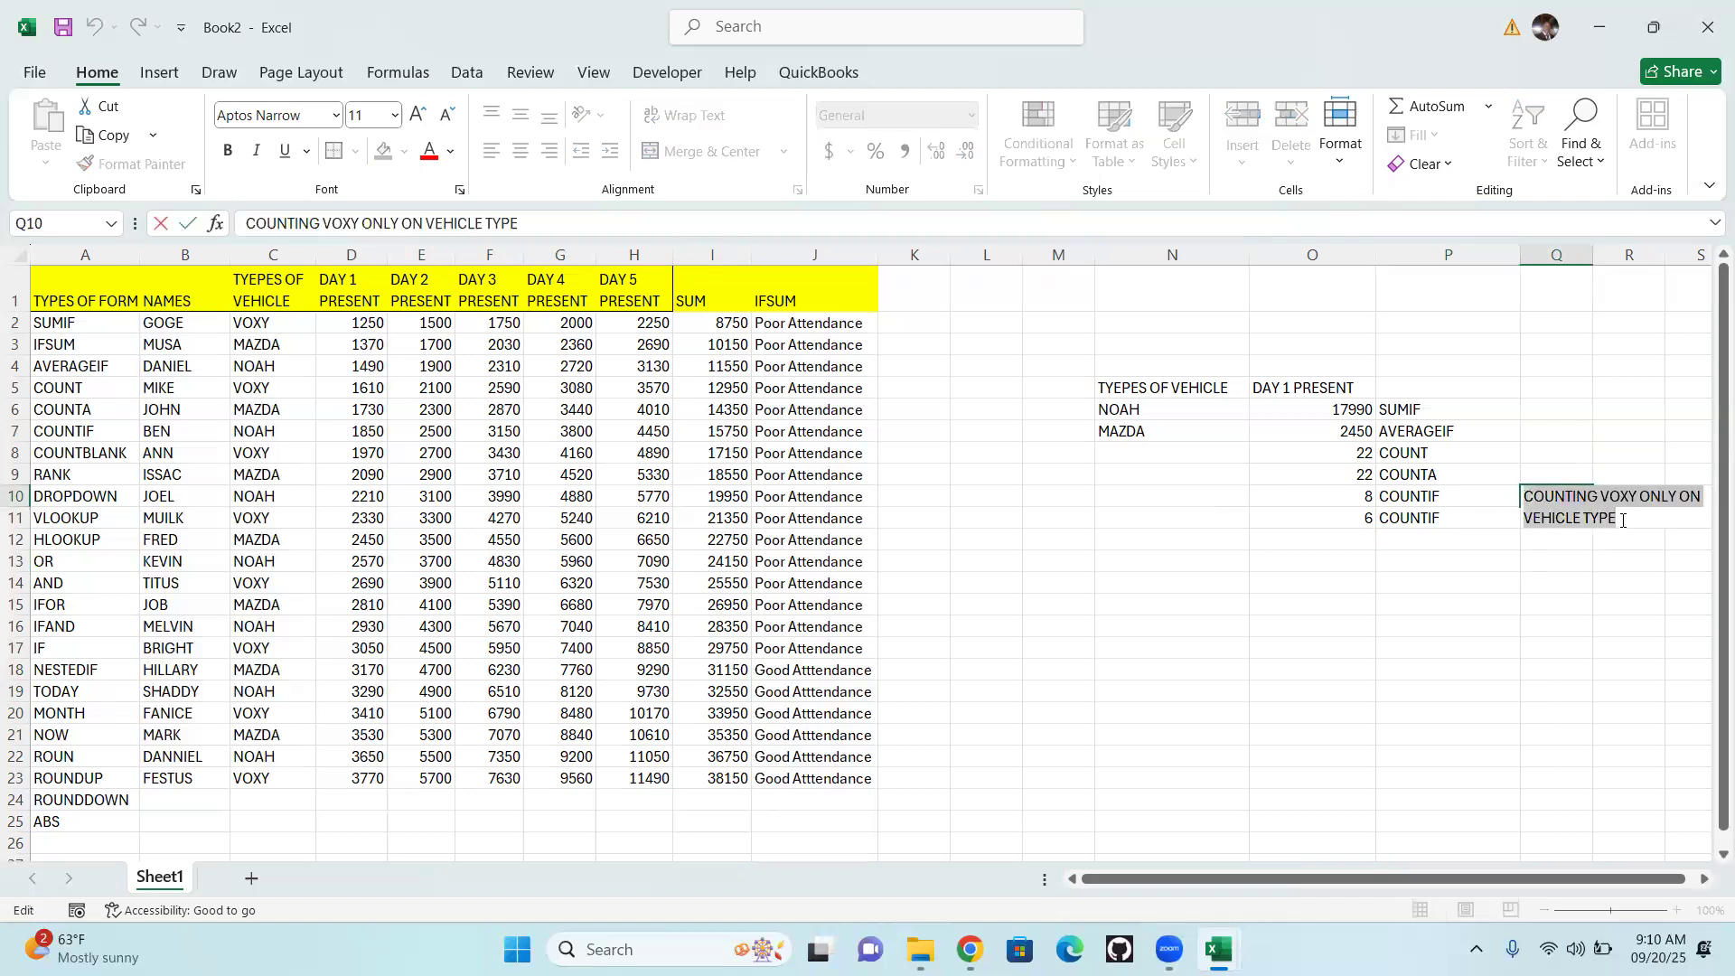
pyautogui.hotkey('ctrl', 'c')
pyautogui.press('Return')
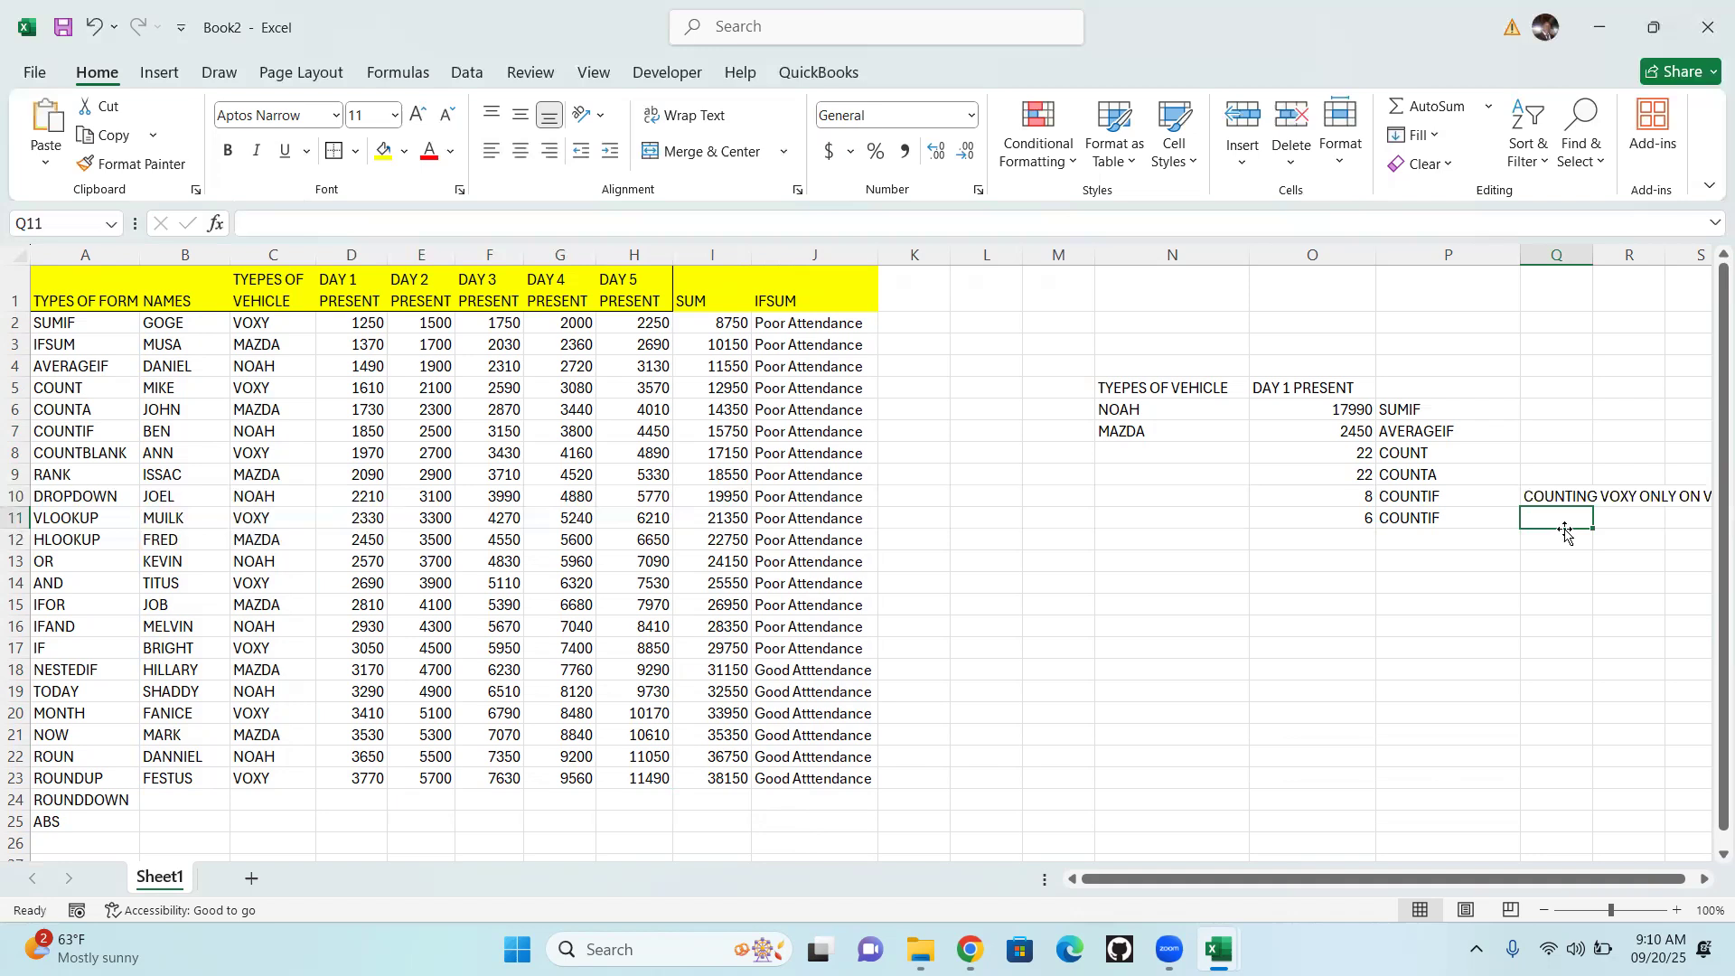
pyautogui.doubleClick(1558, 521)
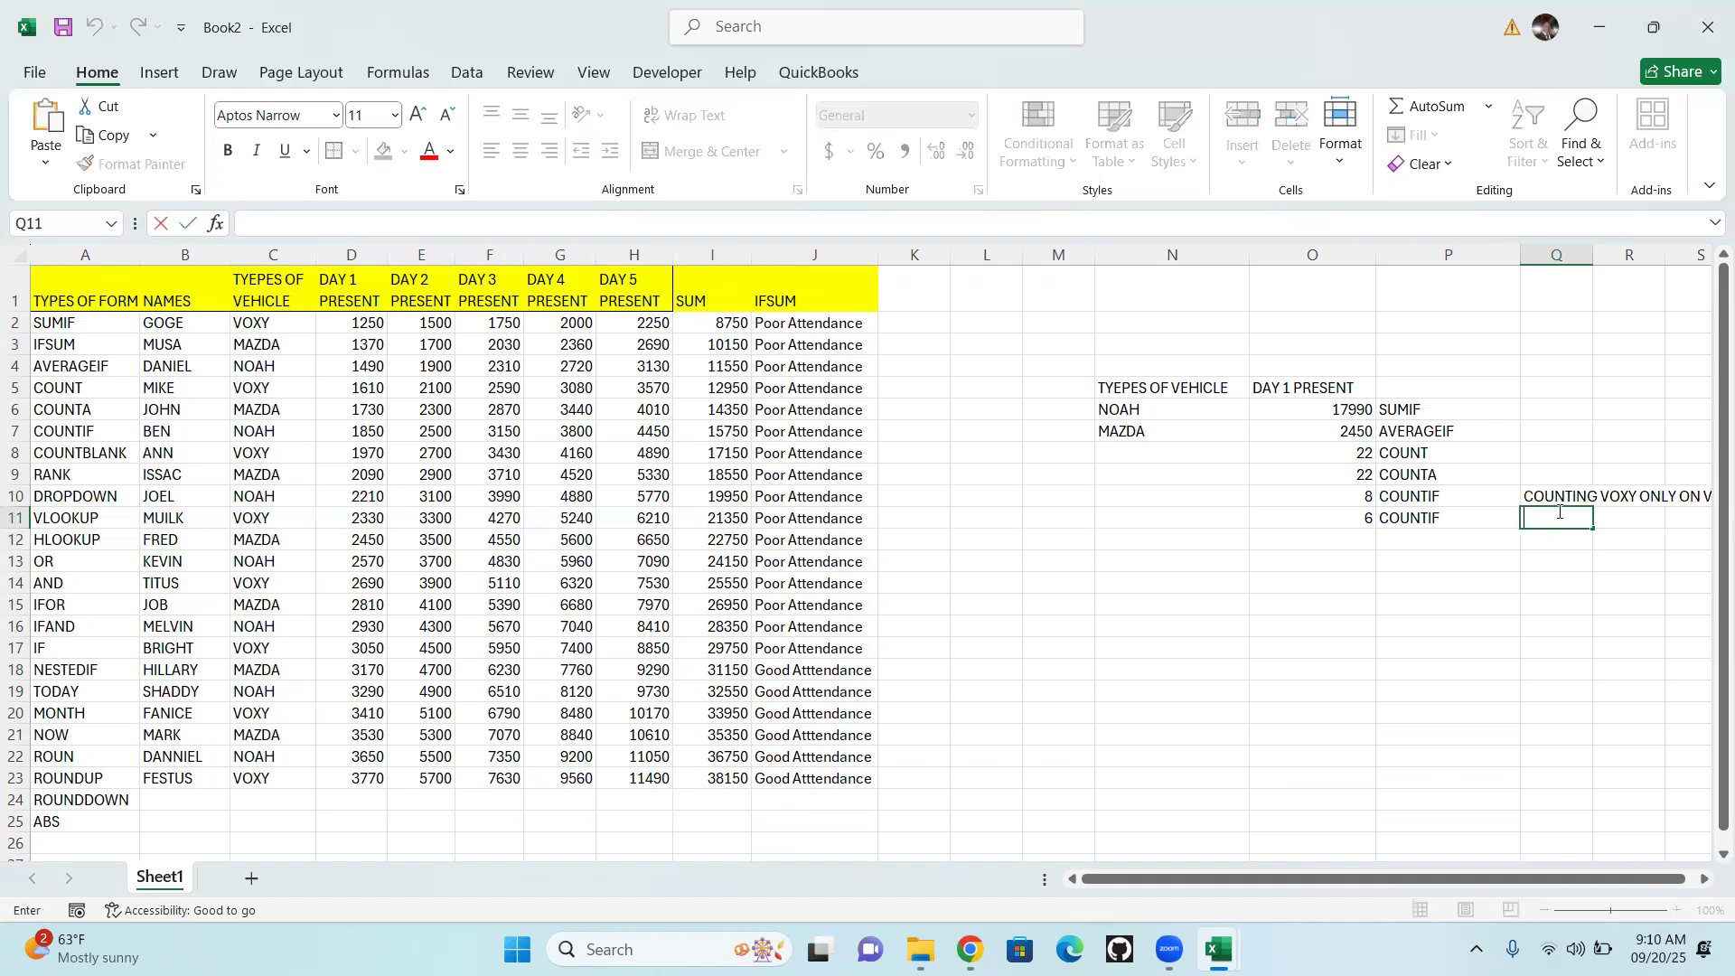
pyautogui.hotkey('ctrl', 'v')
# Reword the Q11 note to "COUNTING DAY 1 VEHICLE WHICH ARE MORE THAN 3000" and autofit column Q's width
pyautogui.moveTo(1610, 516); pyautogui.dragTo(1627, 545)
pyautogui.write('DA')
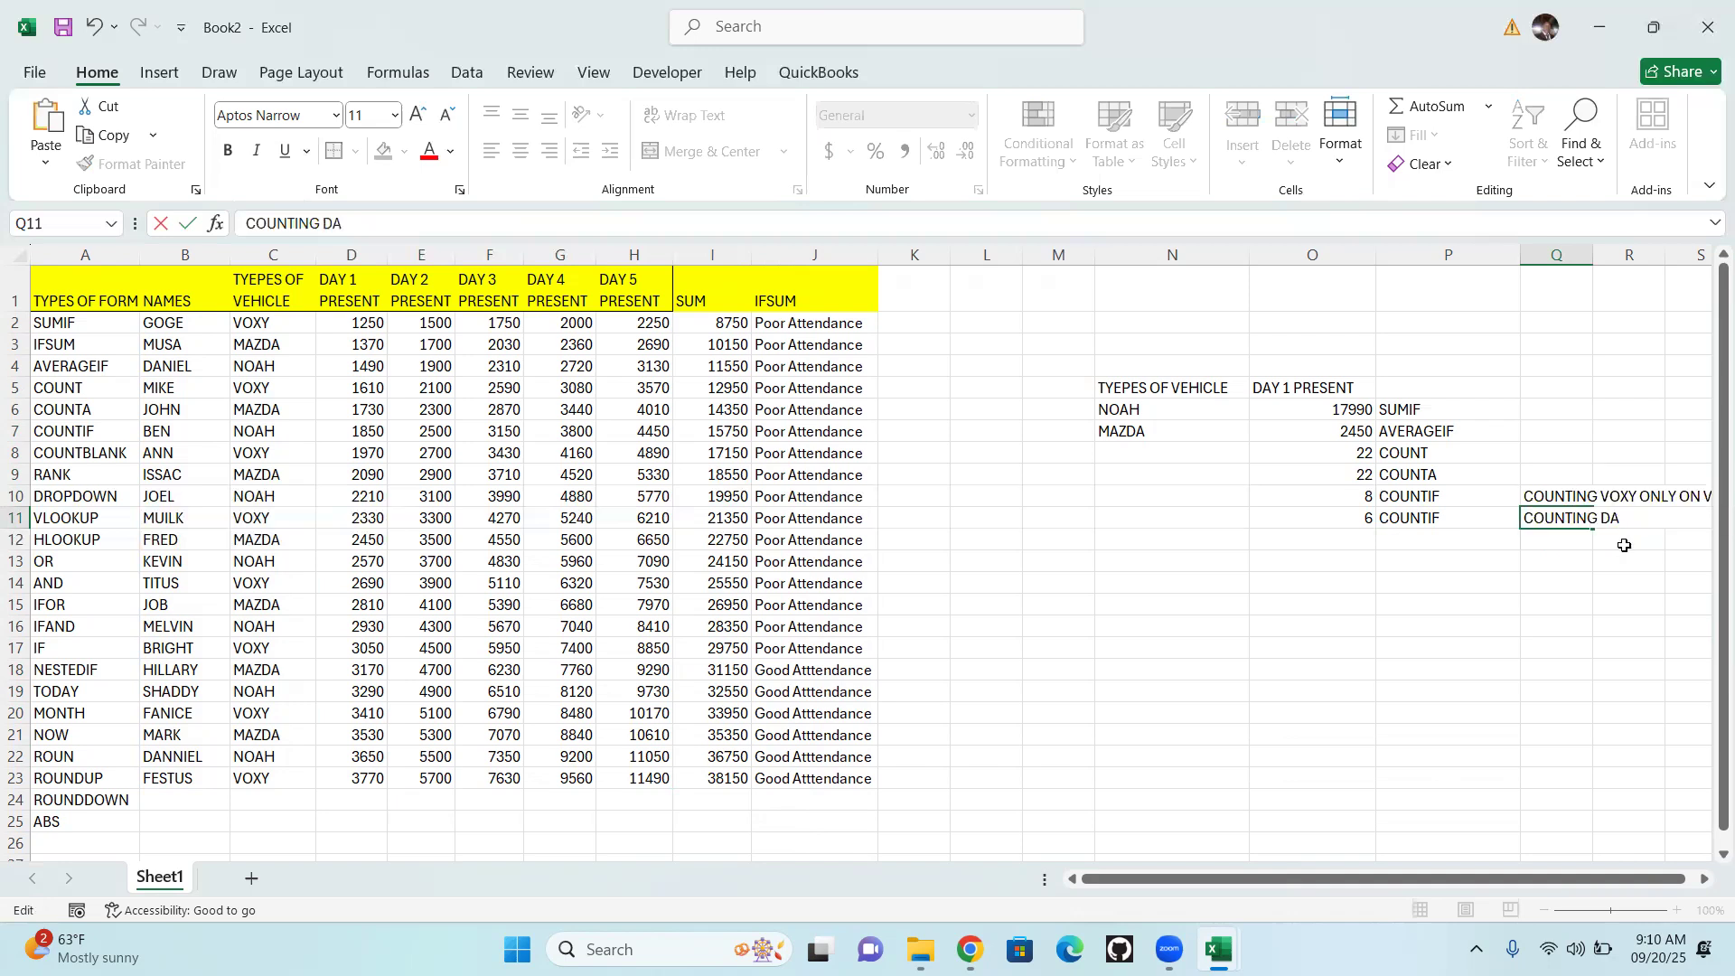
pyautogui.write('Y 1 VEHICLE WHICH ARE MORE THAN ')
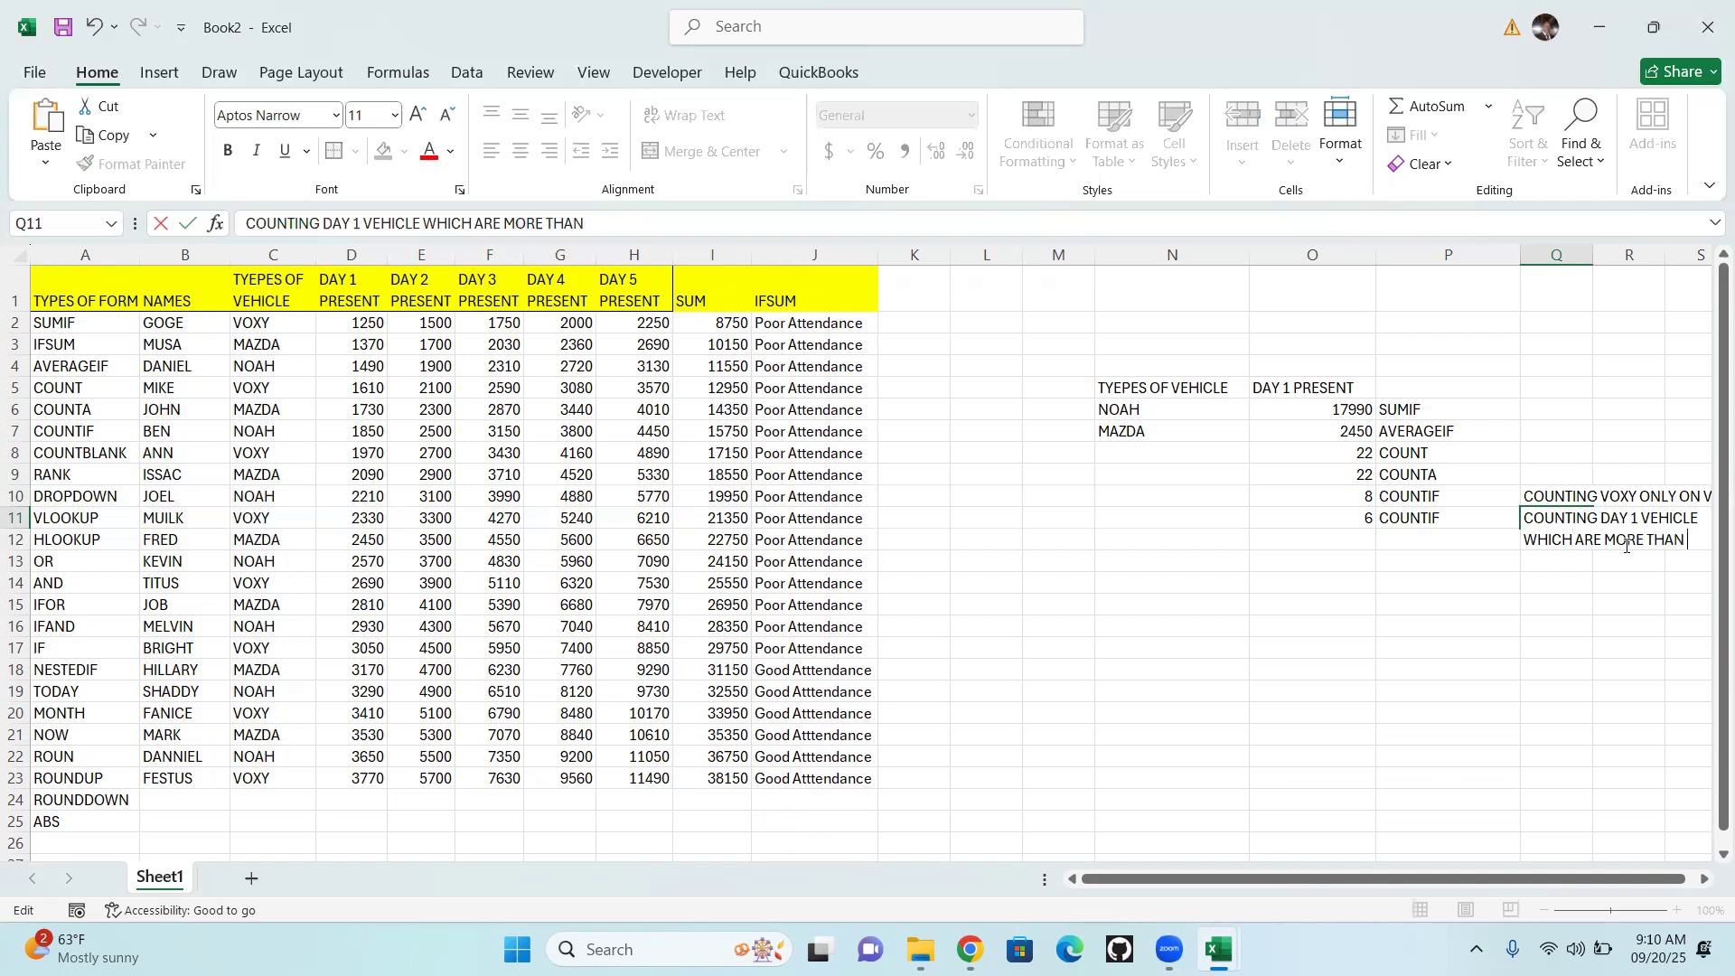
pyautogui.write('30000')
pyautogui.click(1599, 646)
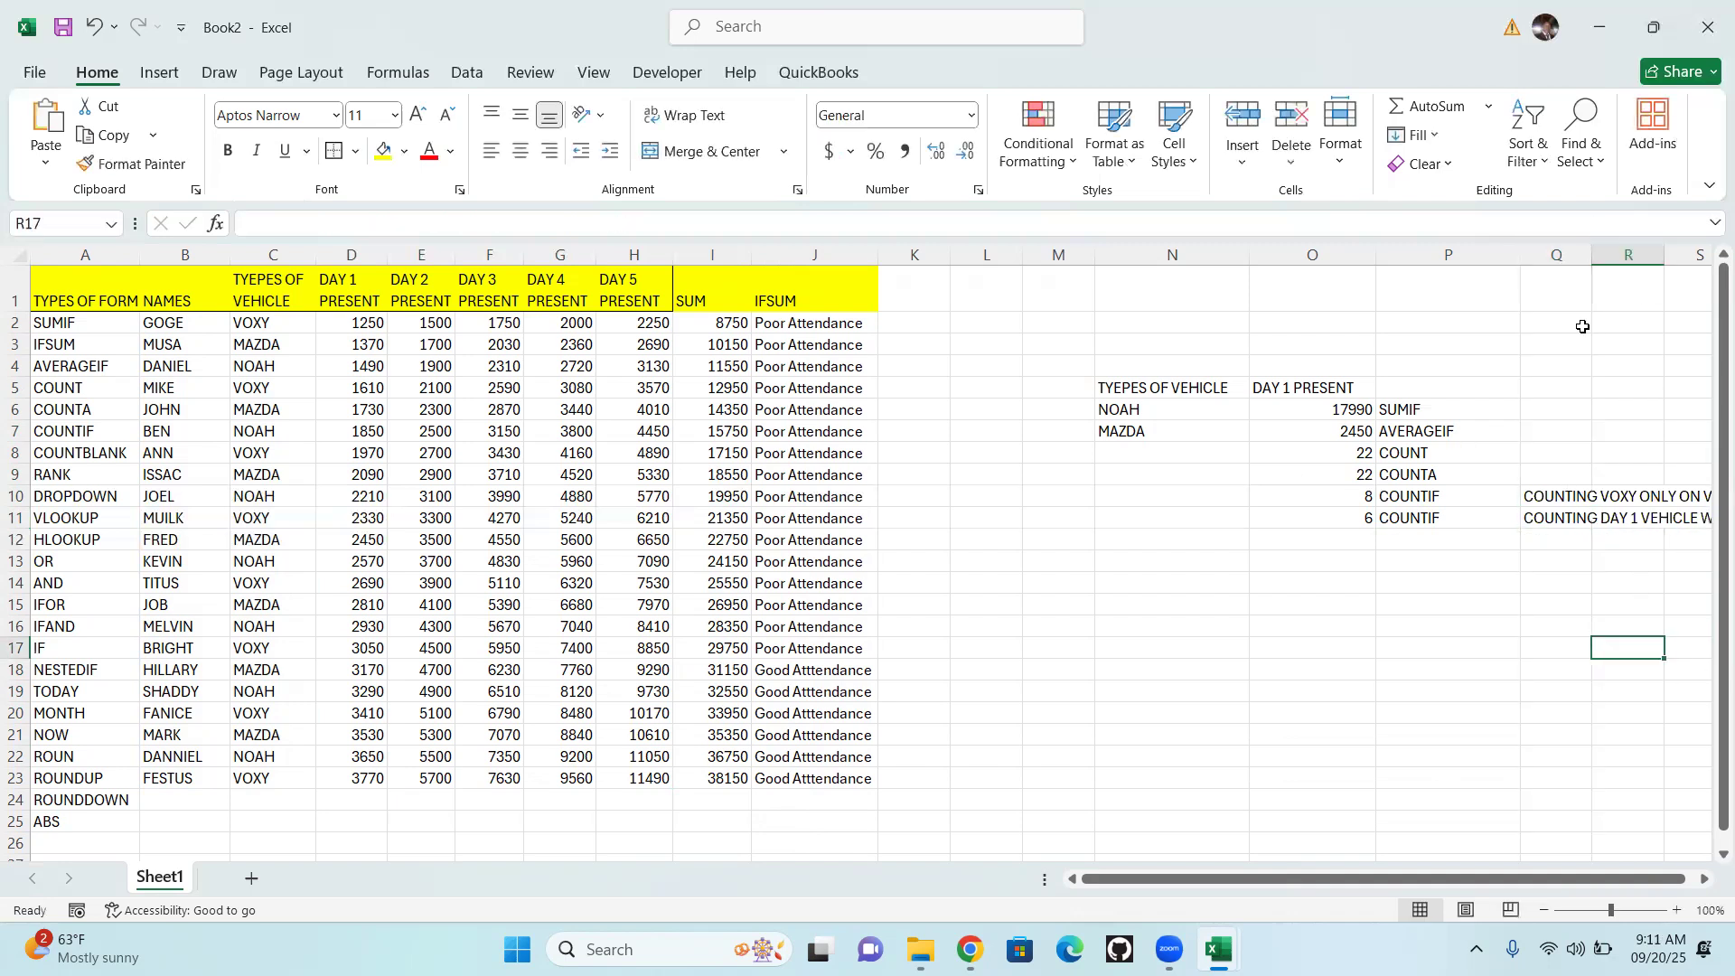
pyautogui.doubleClick(1588, 254)
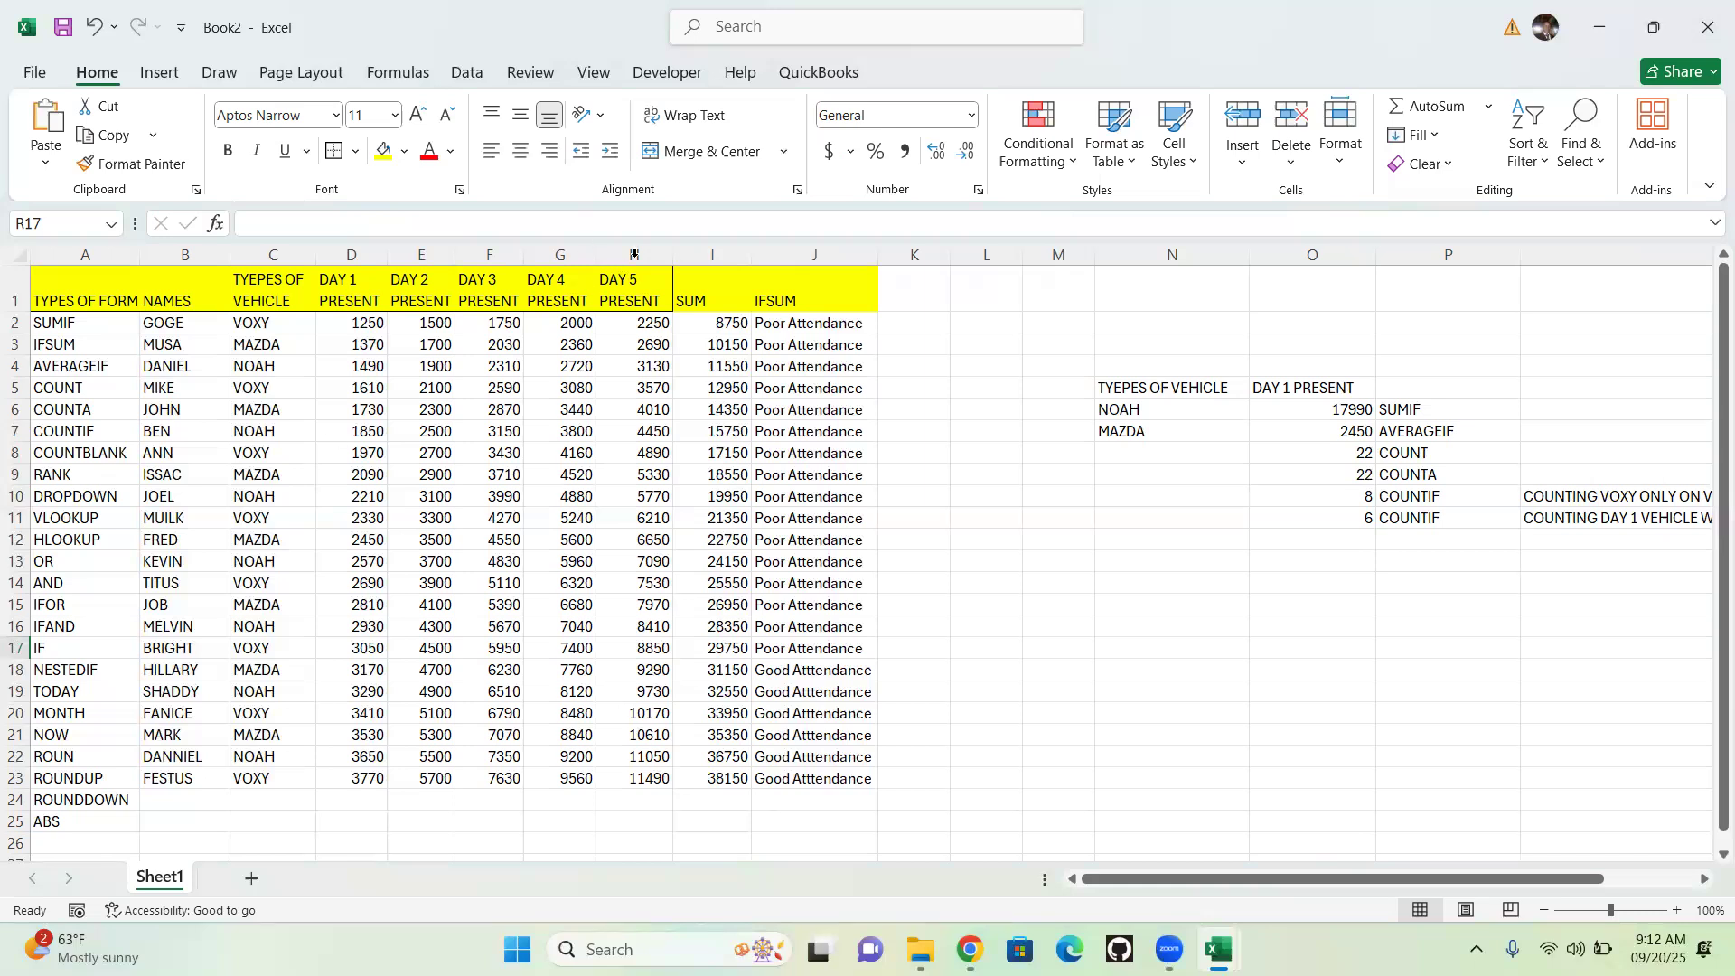
# Copy the whole DAY 5 PRESENT column H into the empty column L
pyautogui.click(632, 254)
pyautogui.rightClick(639, 262)
pyautogui.click(683, 346)
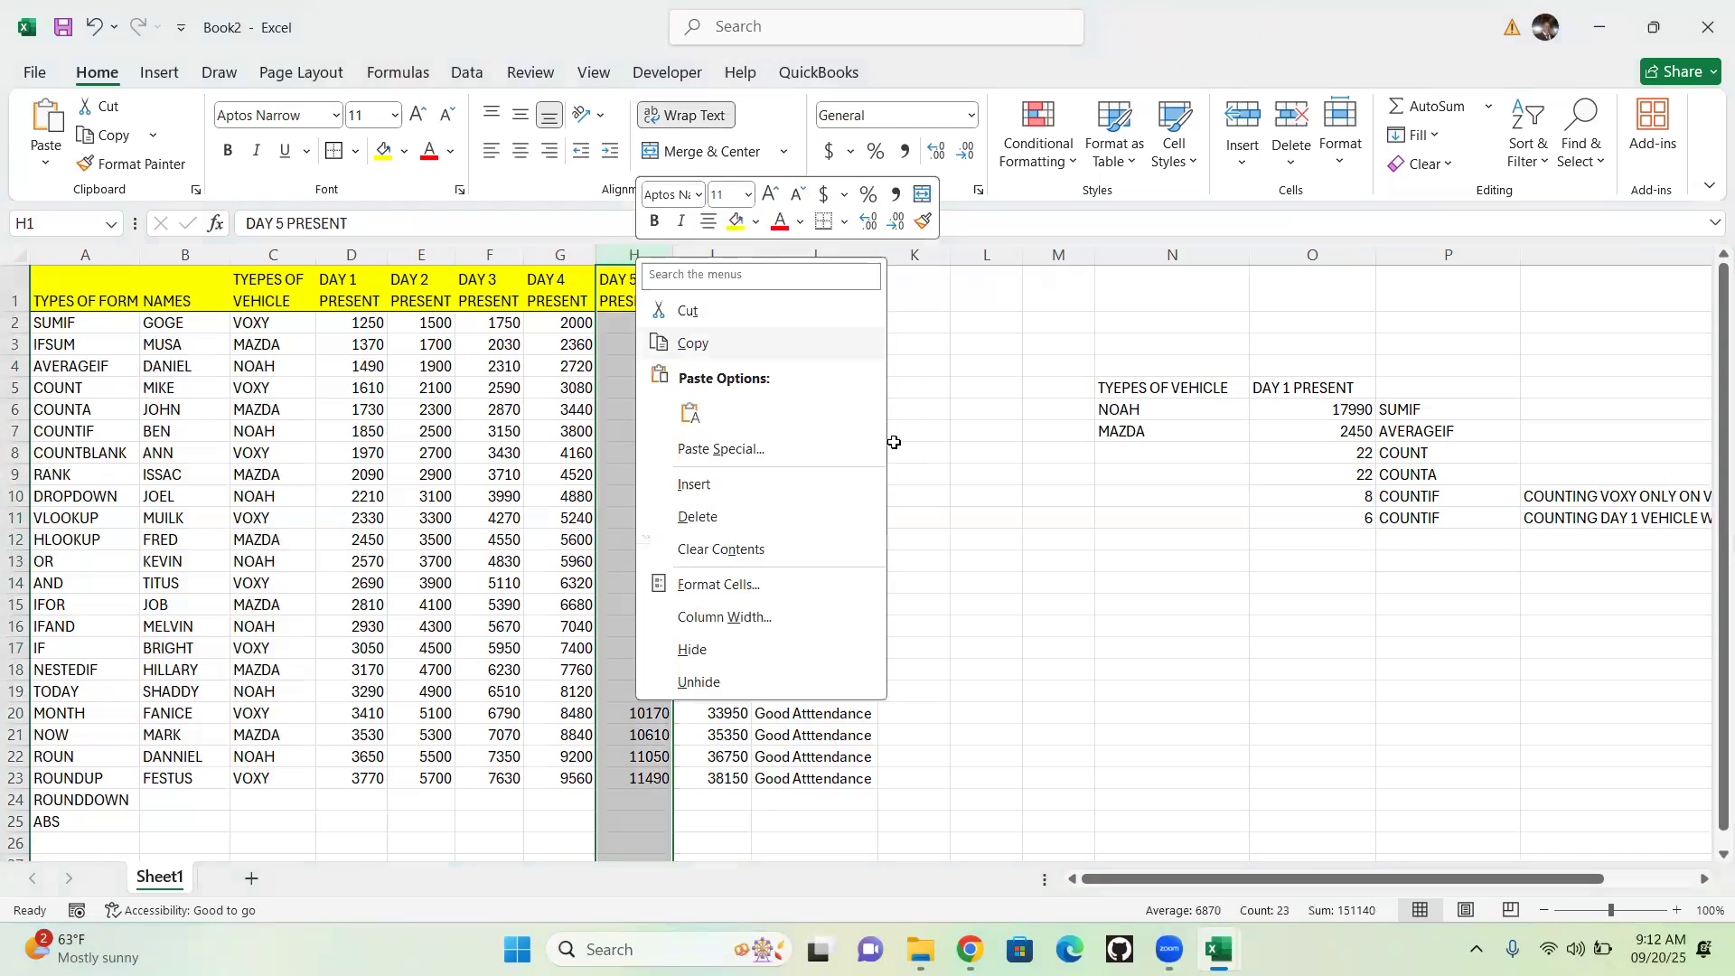
pyautogui.click(967, 257)
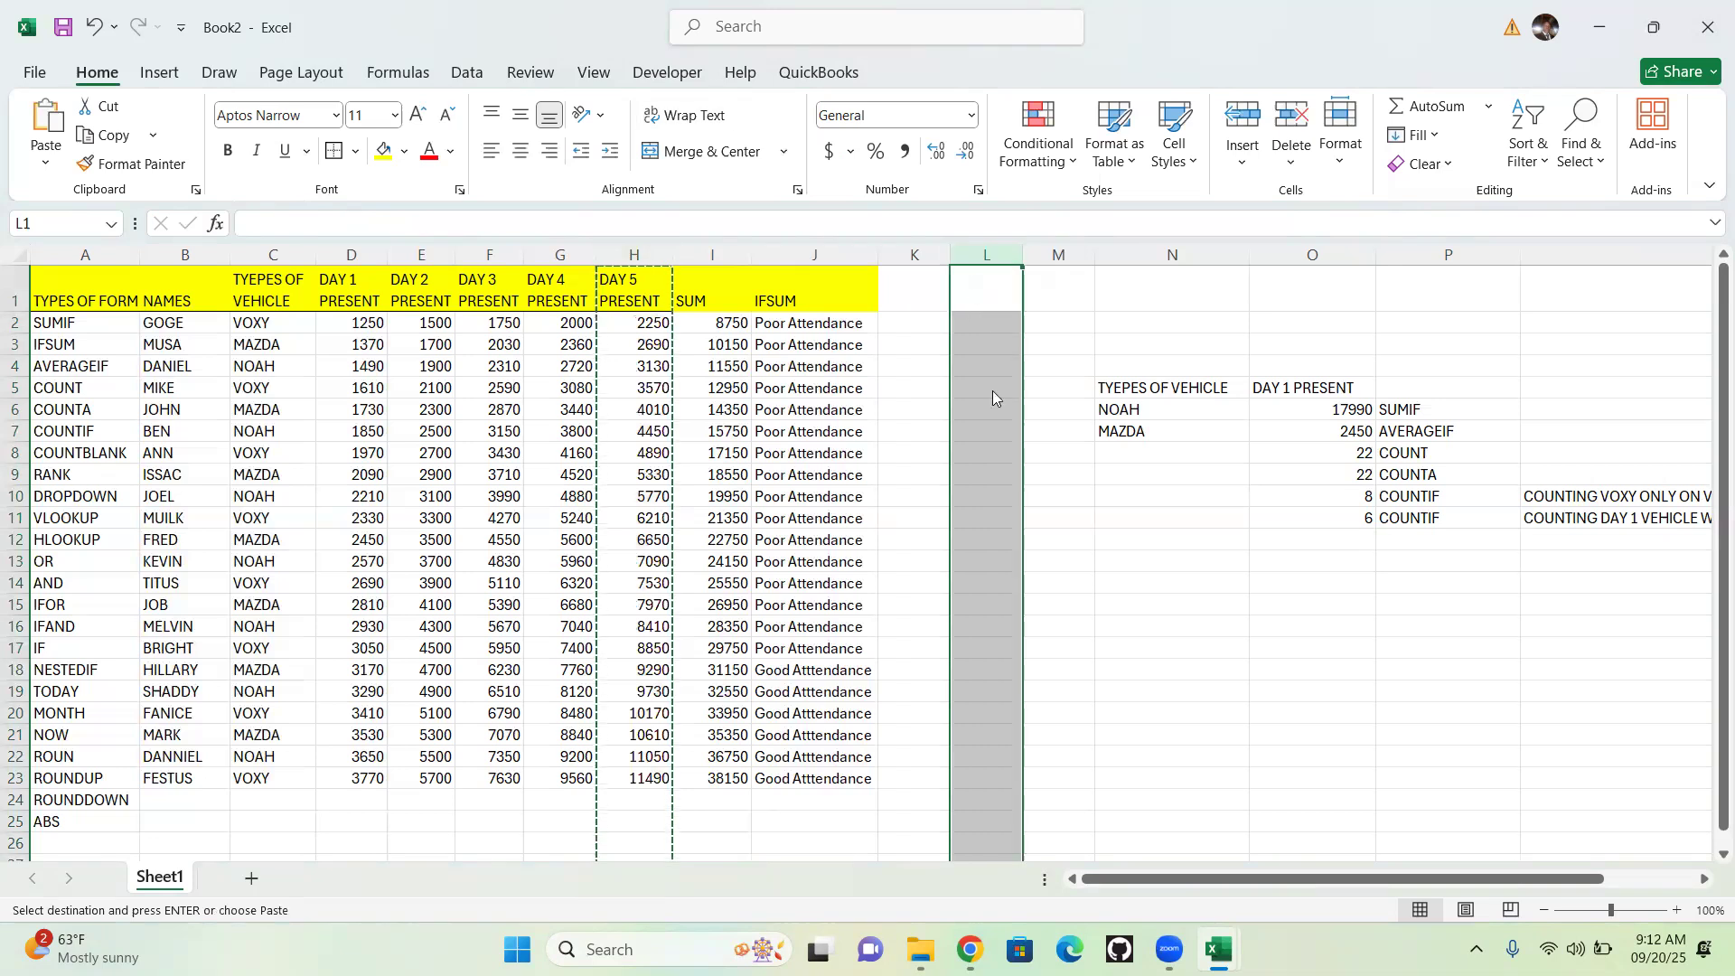
pyautogui.rightClick(968, 283)
pyautogui.click(1016, 440)
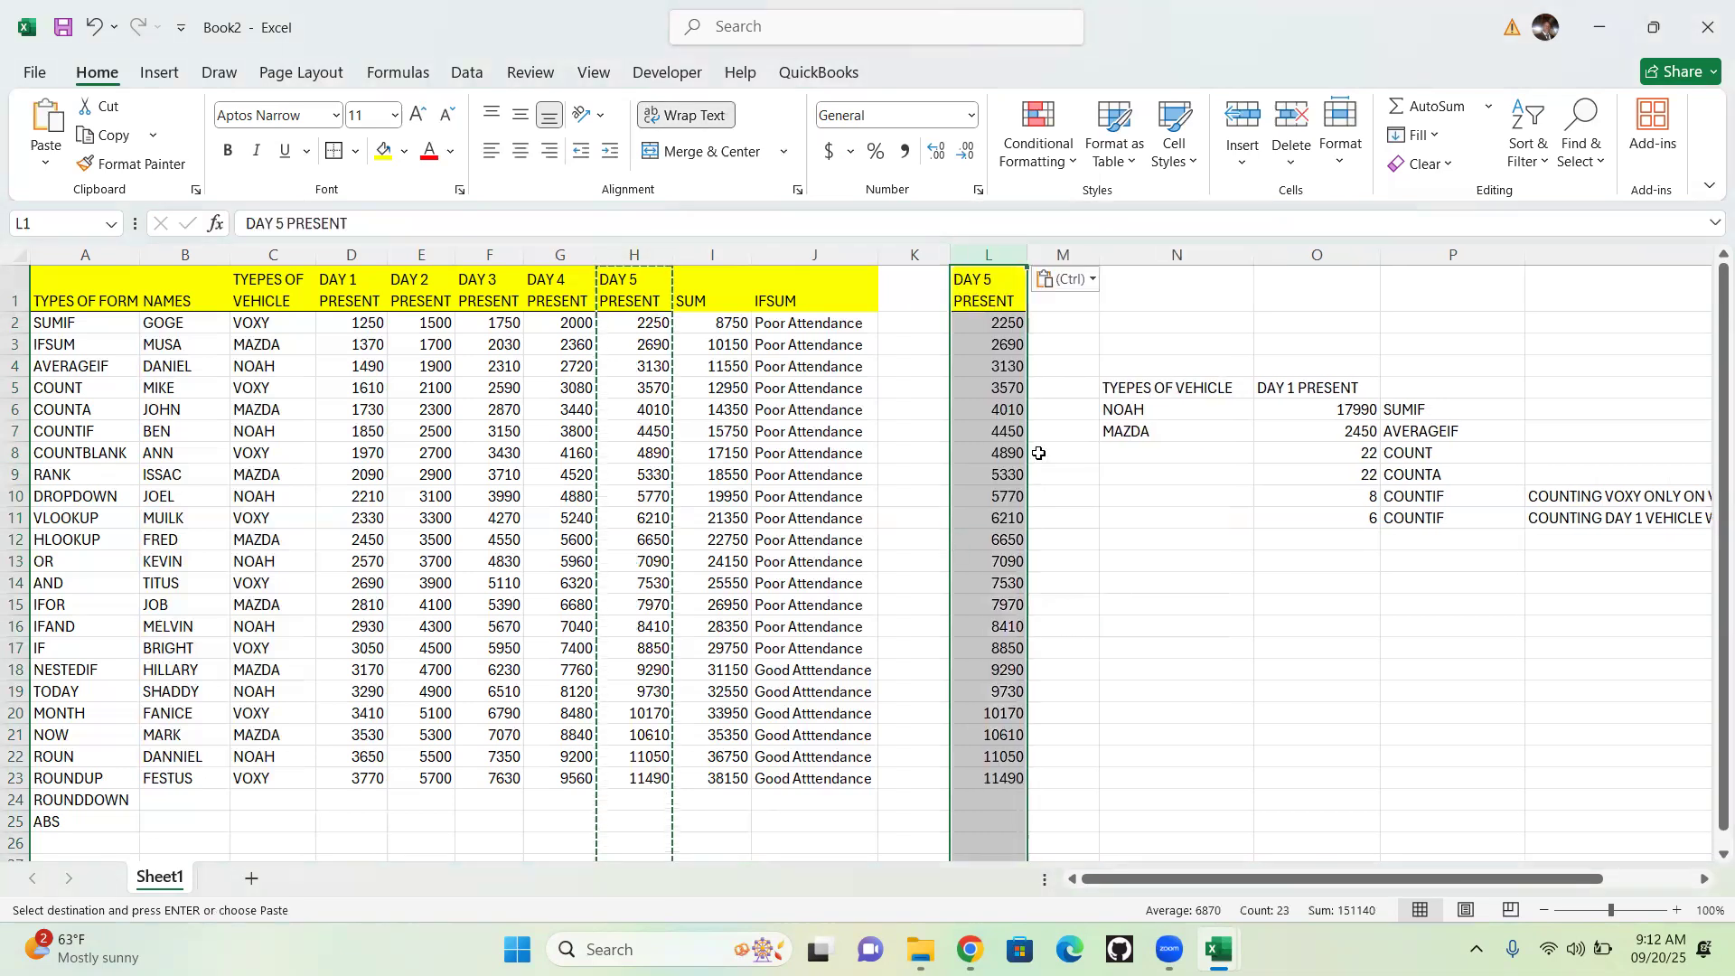
# Clear the values in cells L10, L12, L15, L19, L21 and L5 to create blanks in the copied column
pyautogui.click(1008, 499)
pyautogui.press('BackSpace')
pyautogui.click(1004, 544)
pyautogui.press('BackSpace')
pyautogui.click(997, 605)
pyautogui.press('BackSpace')
pyautogui.click(1003, 695)
pyautogui.press('BackSpace')
pyautogui.click(1001, 736)
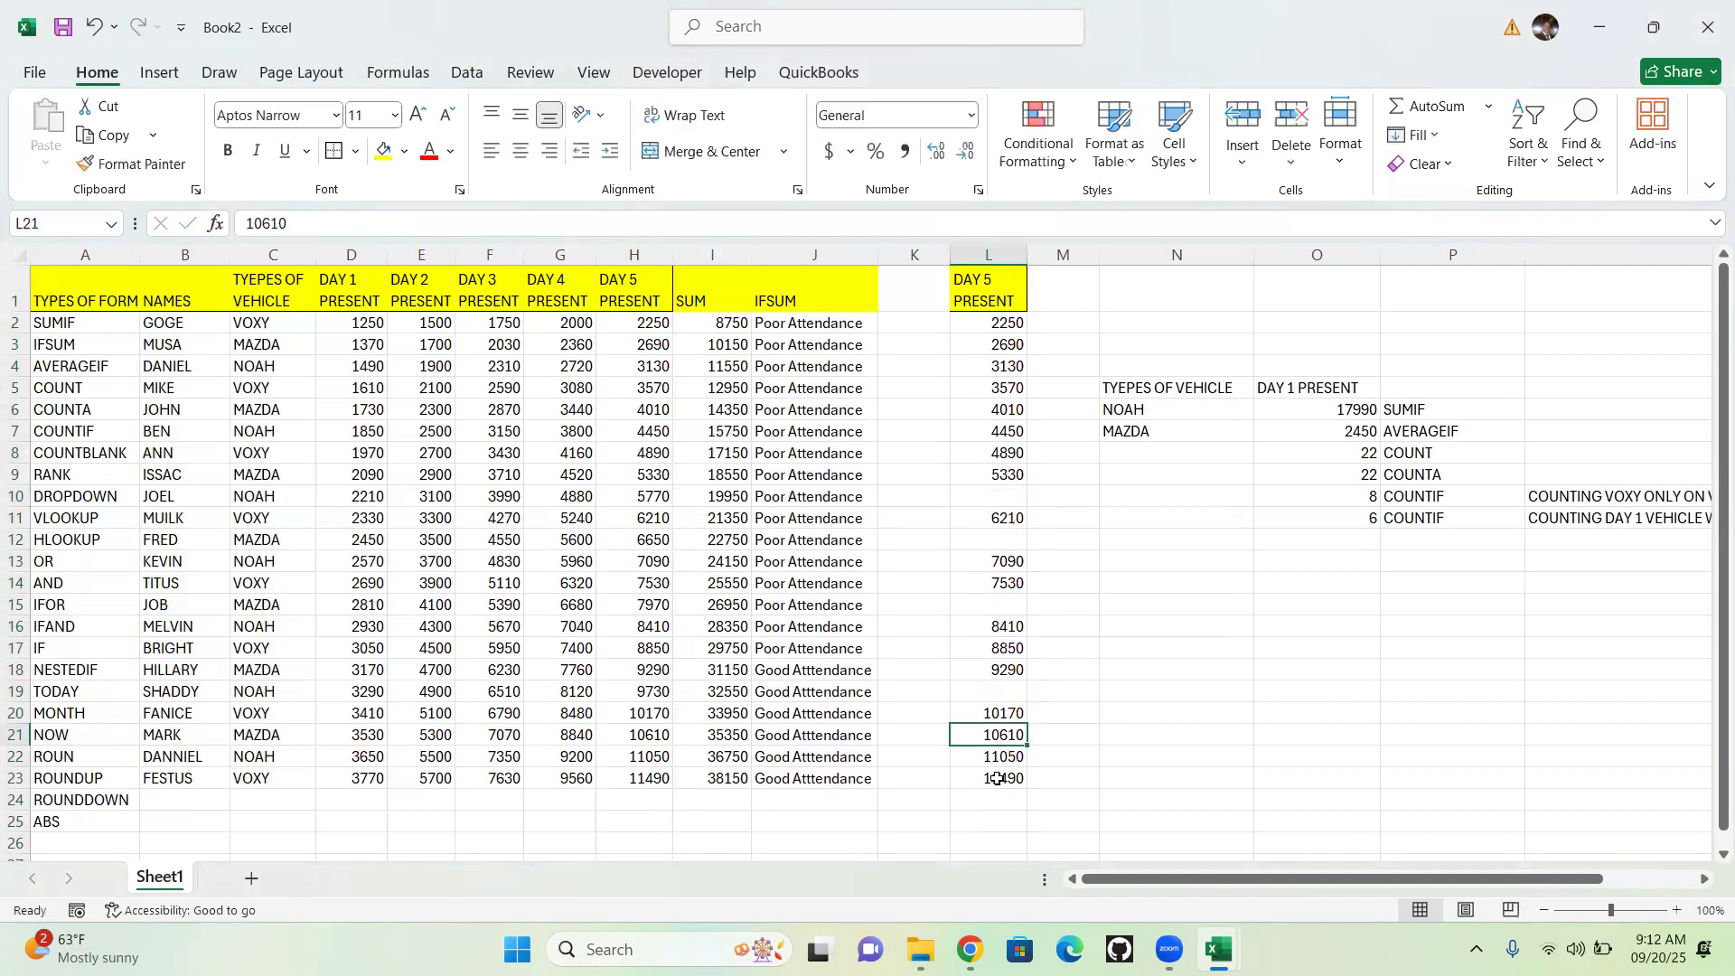
pyautogui.press('BackSpace')
pyautogui.click(1000, 388)
pyautogui.press('BackSpace')
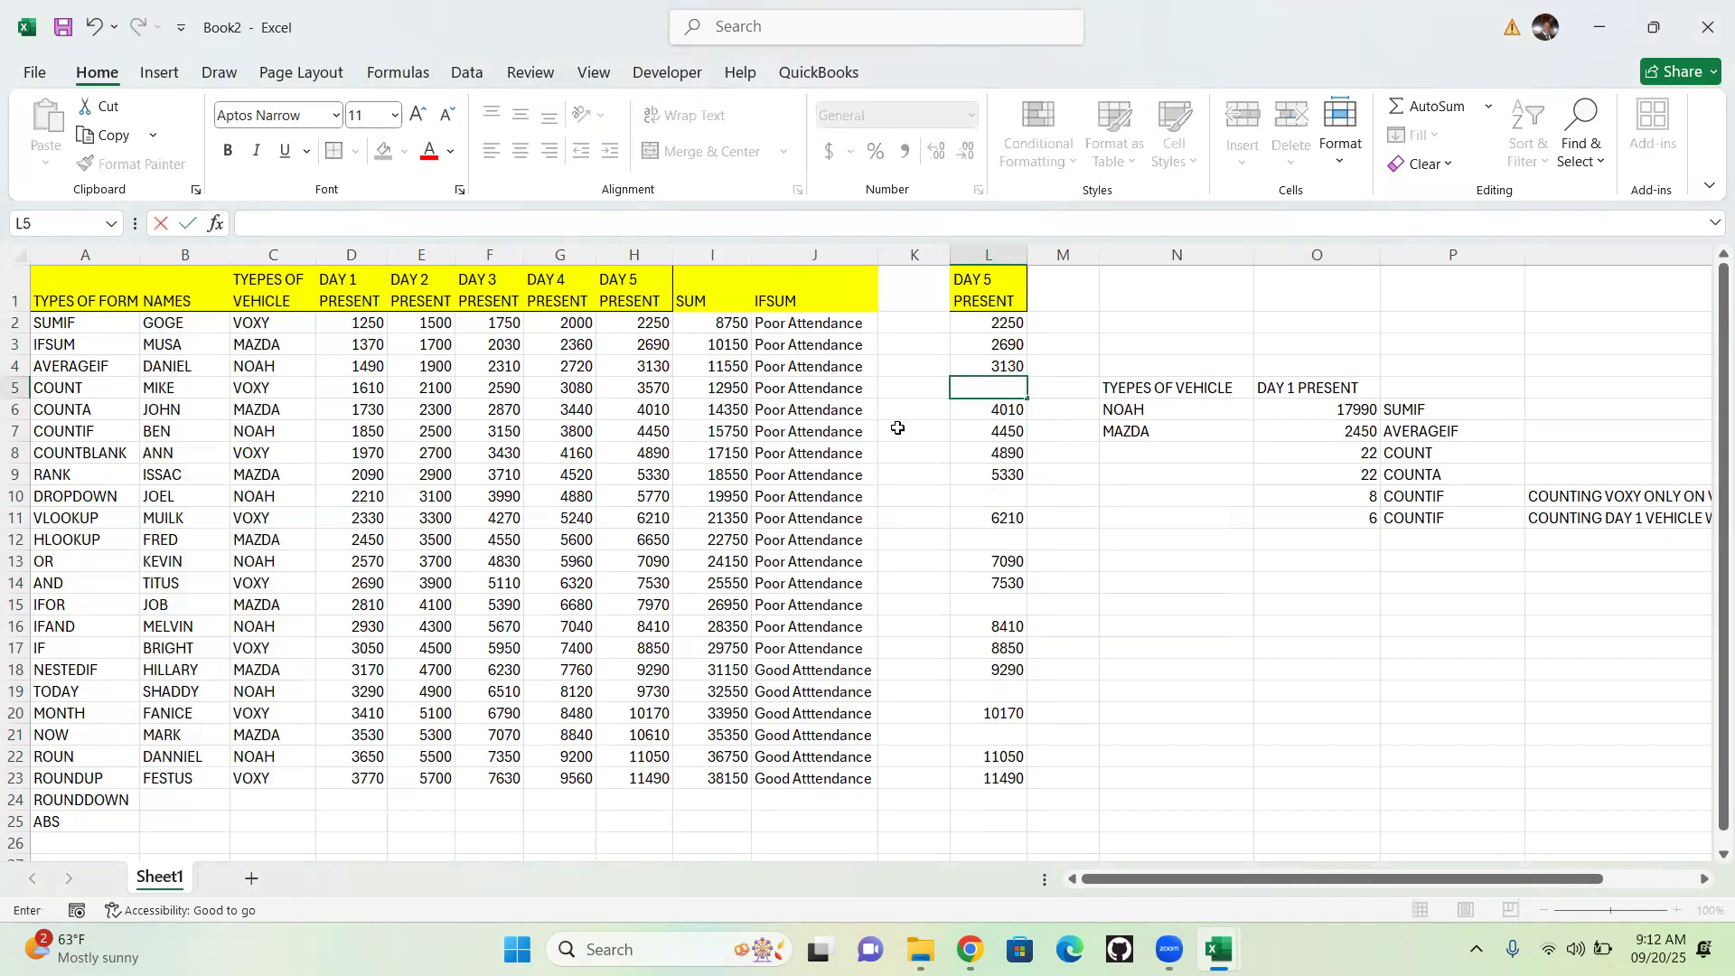
pyautogui.click(1078, 314)
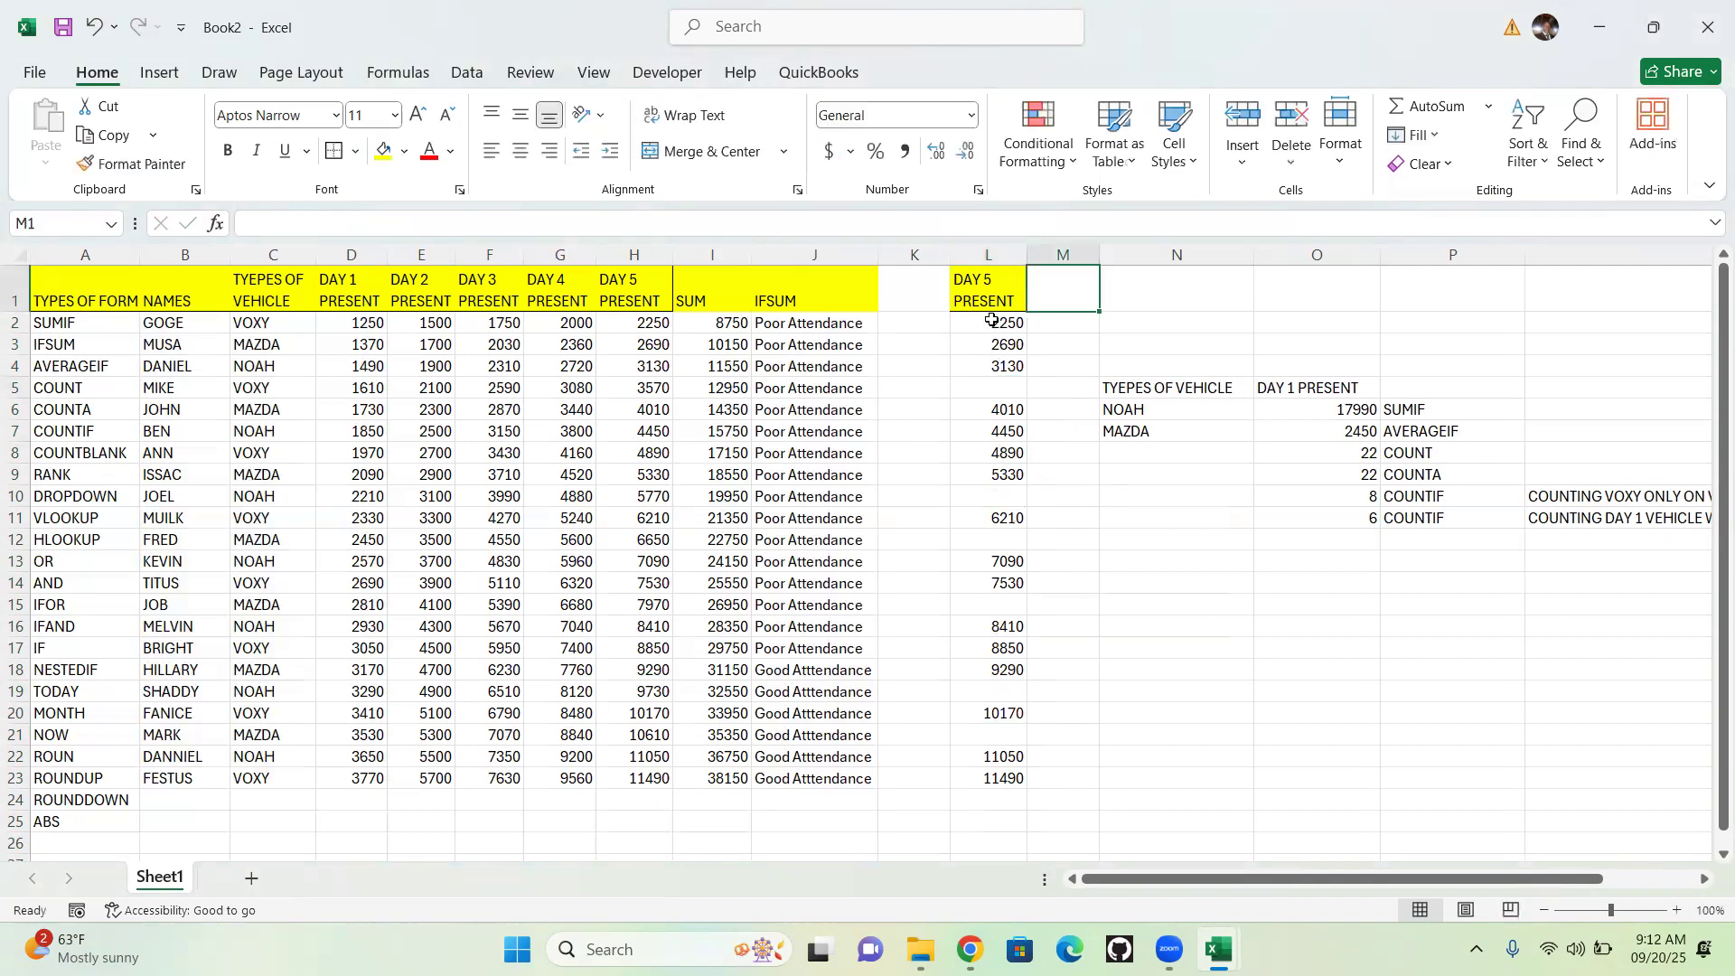
# Enter the formula =COUNTBLANK(L2:L23) in cell O12 to count the blanks in the copied DAY 5 column
pyautogui.click(1356, 537)
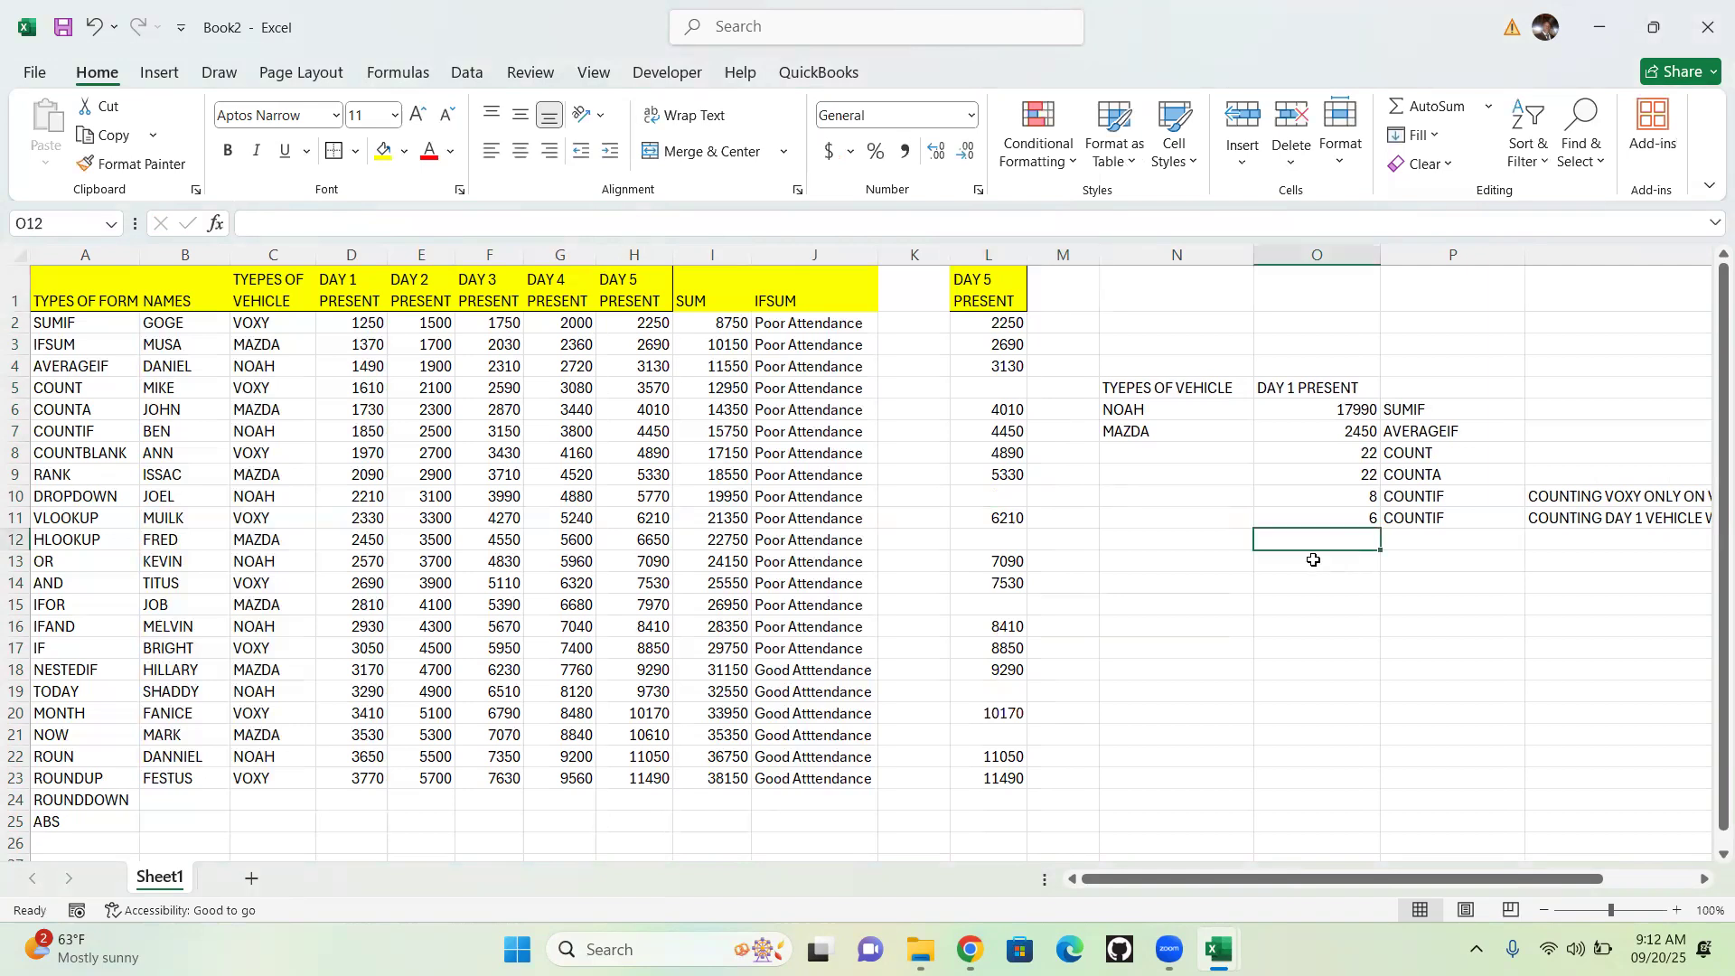
pyautogui.write('0')
pyautogui.press('BackSpace')
pyautogui.write('=')
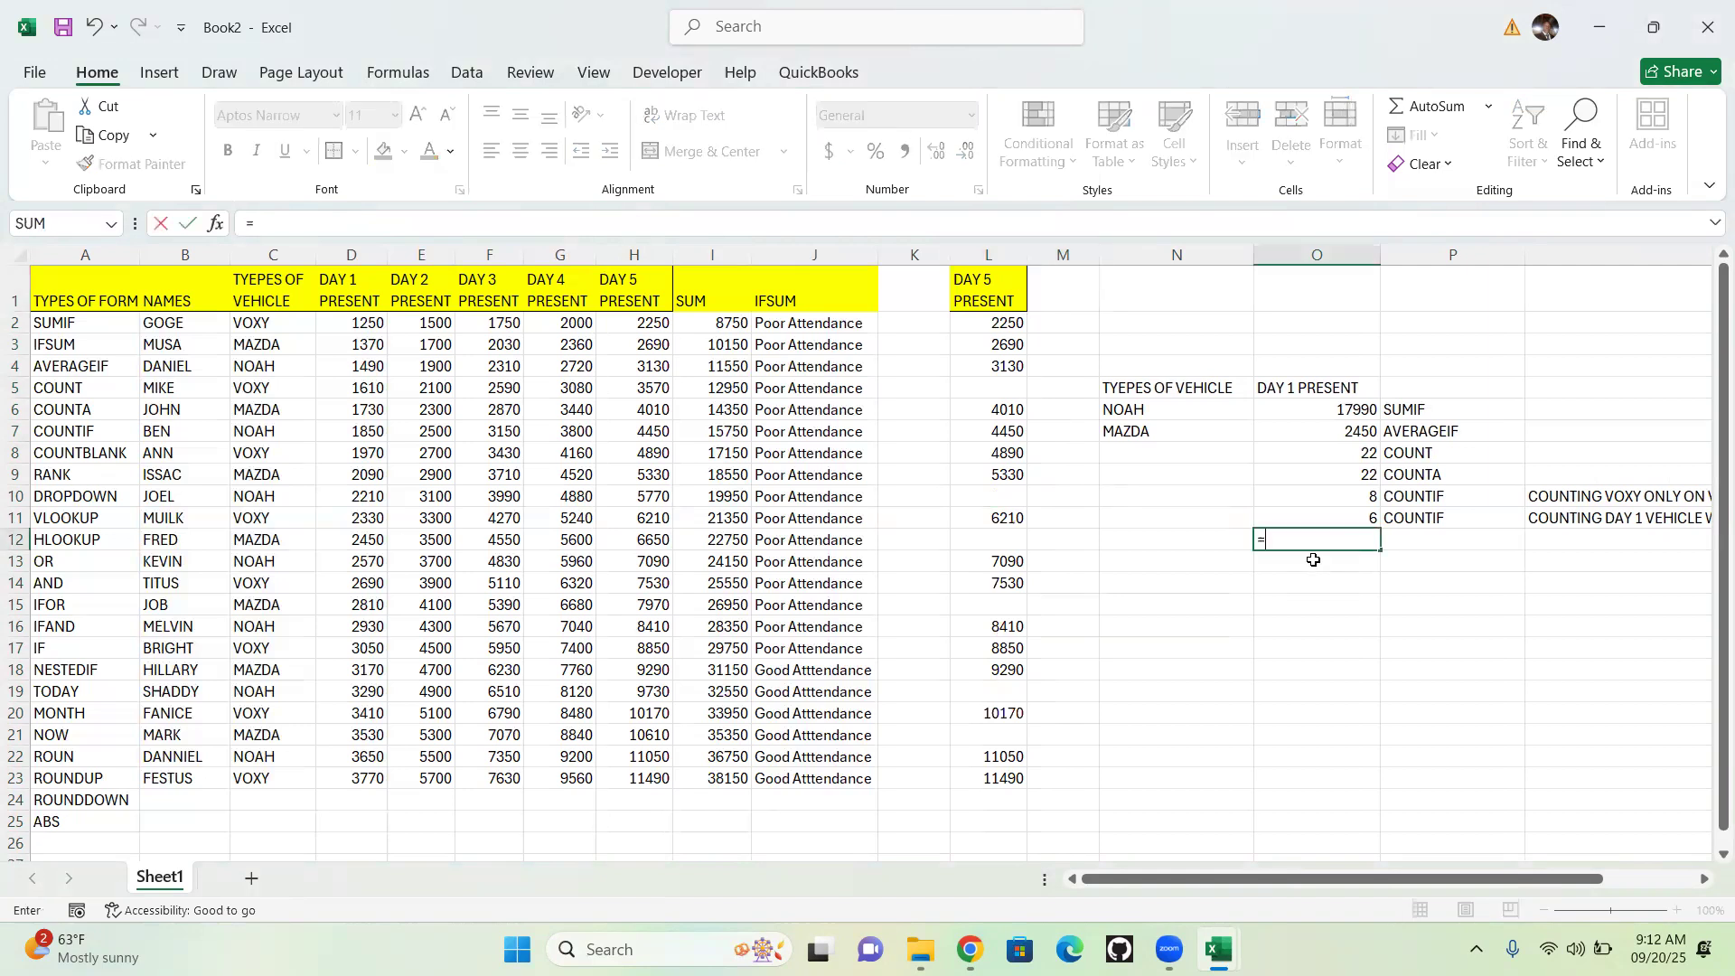
pyautogui.write('COUN')
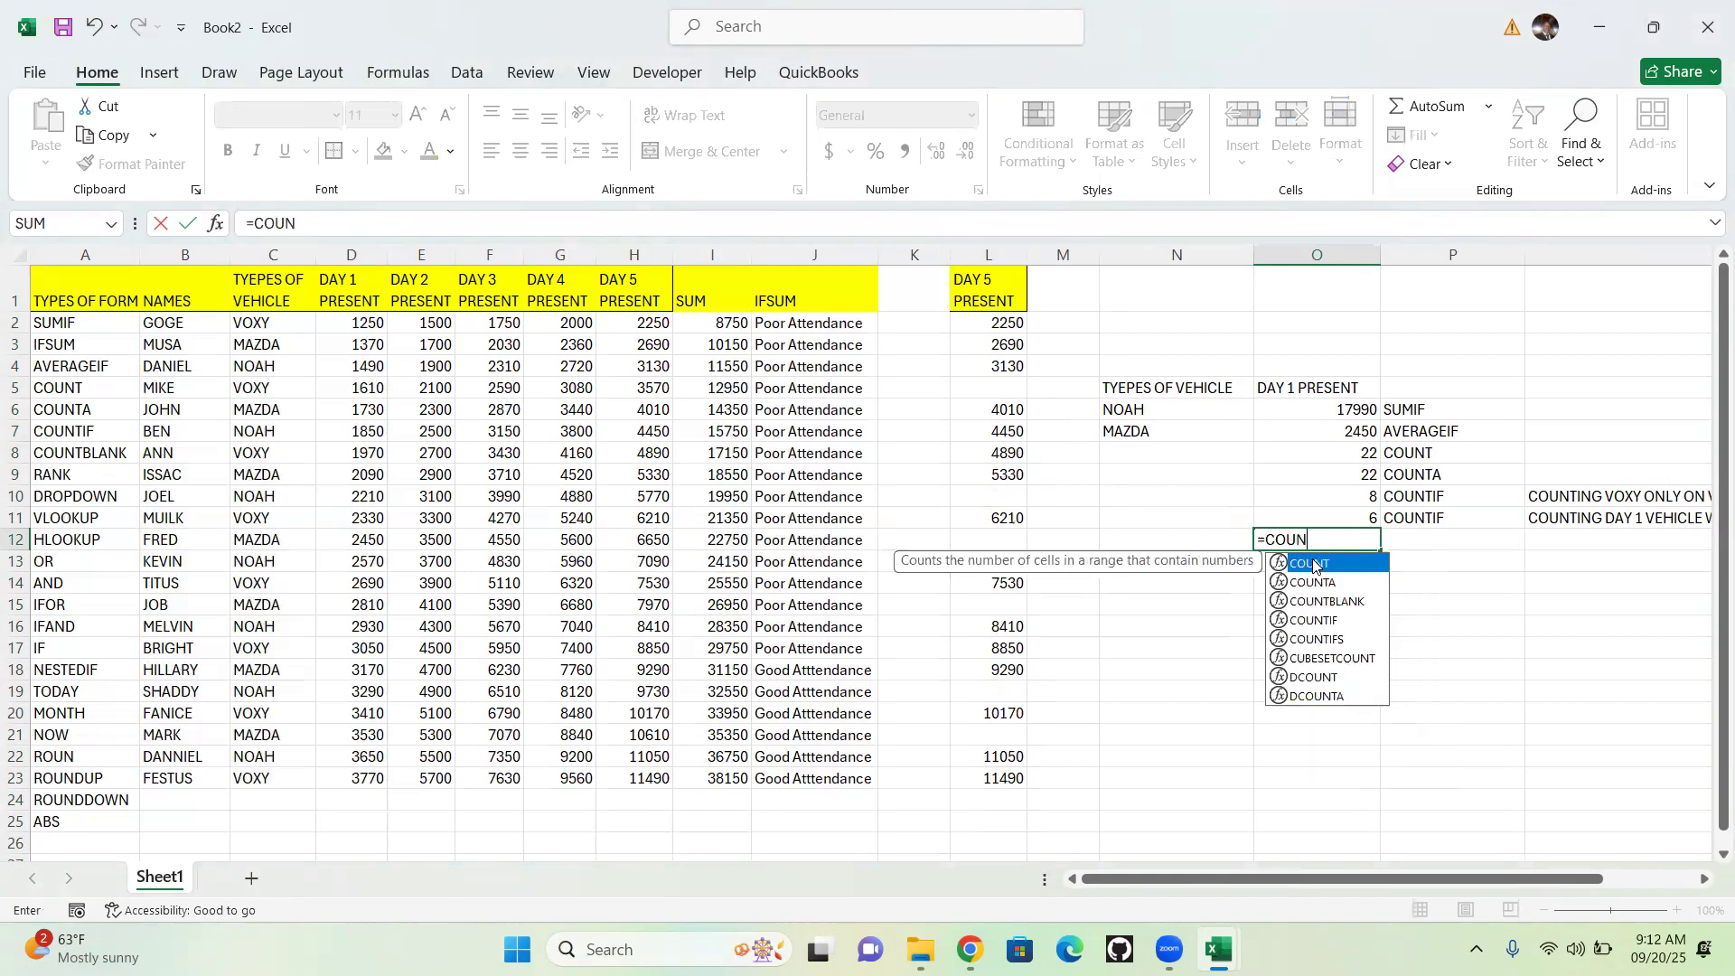
pyautogui.write('TBLANK')
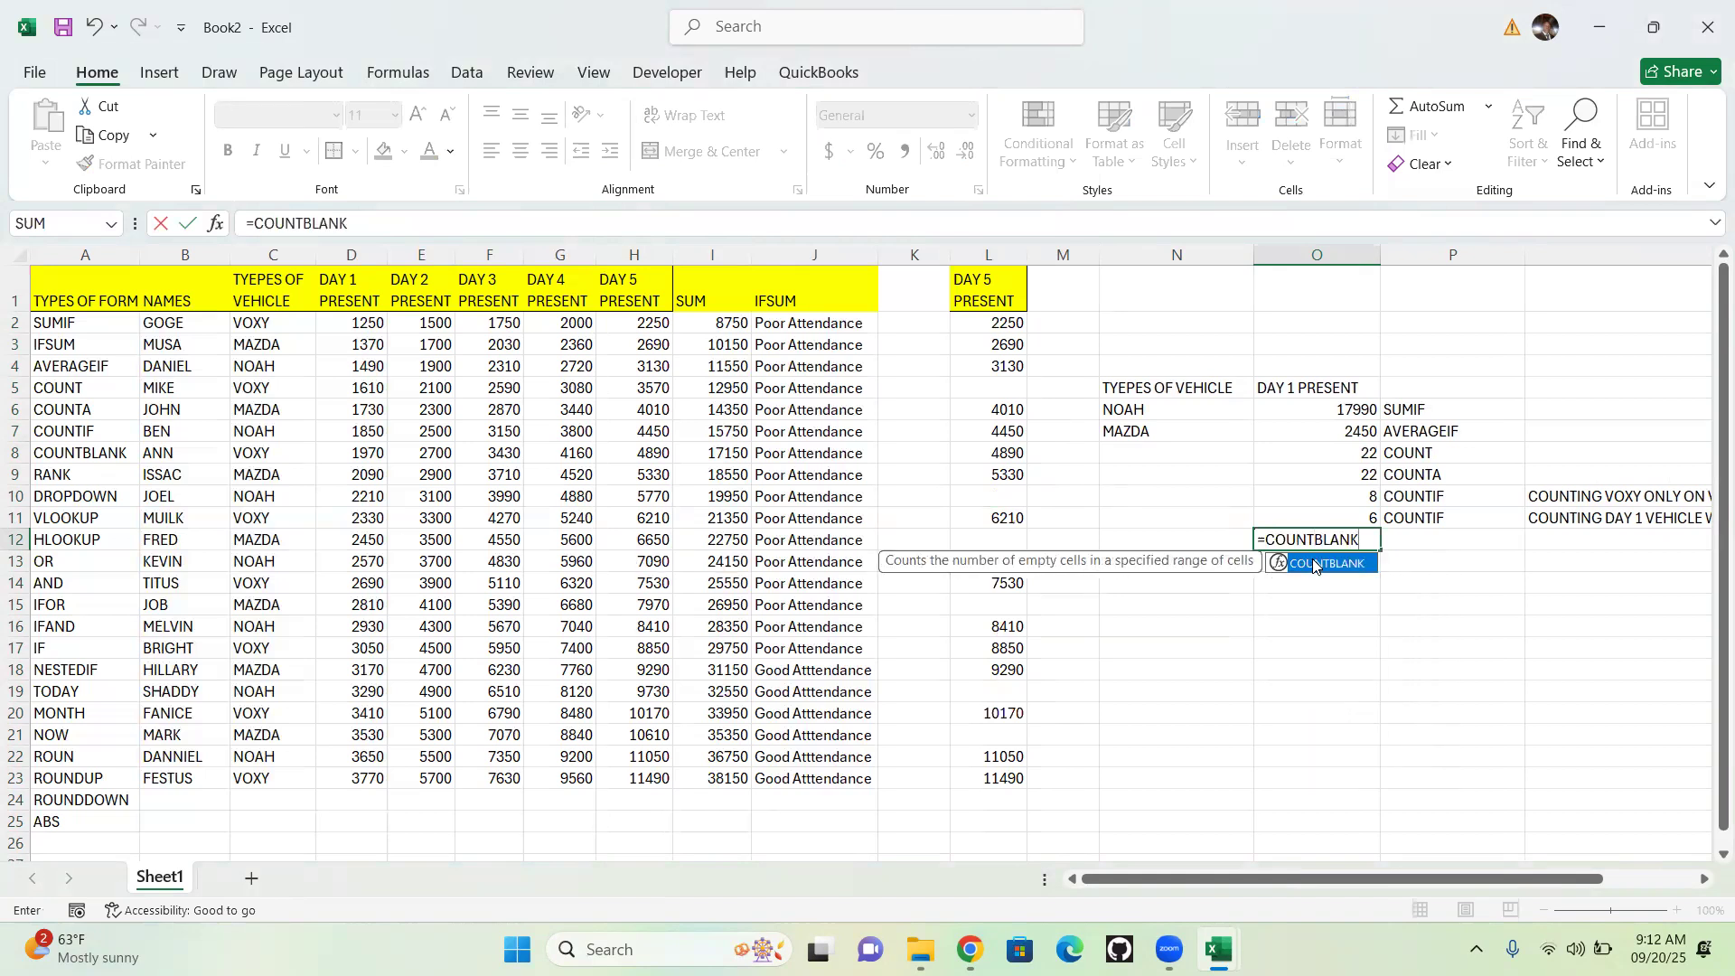
pyautogui.write('9')
pyautogui.press('BackSpace')
pyautogui.write('(')
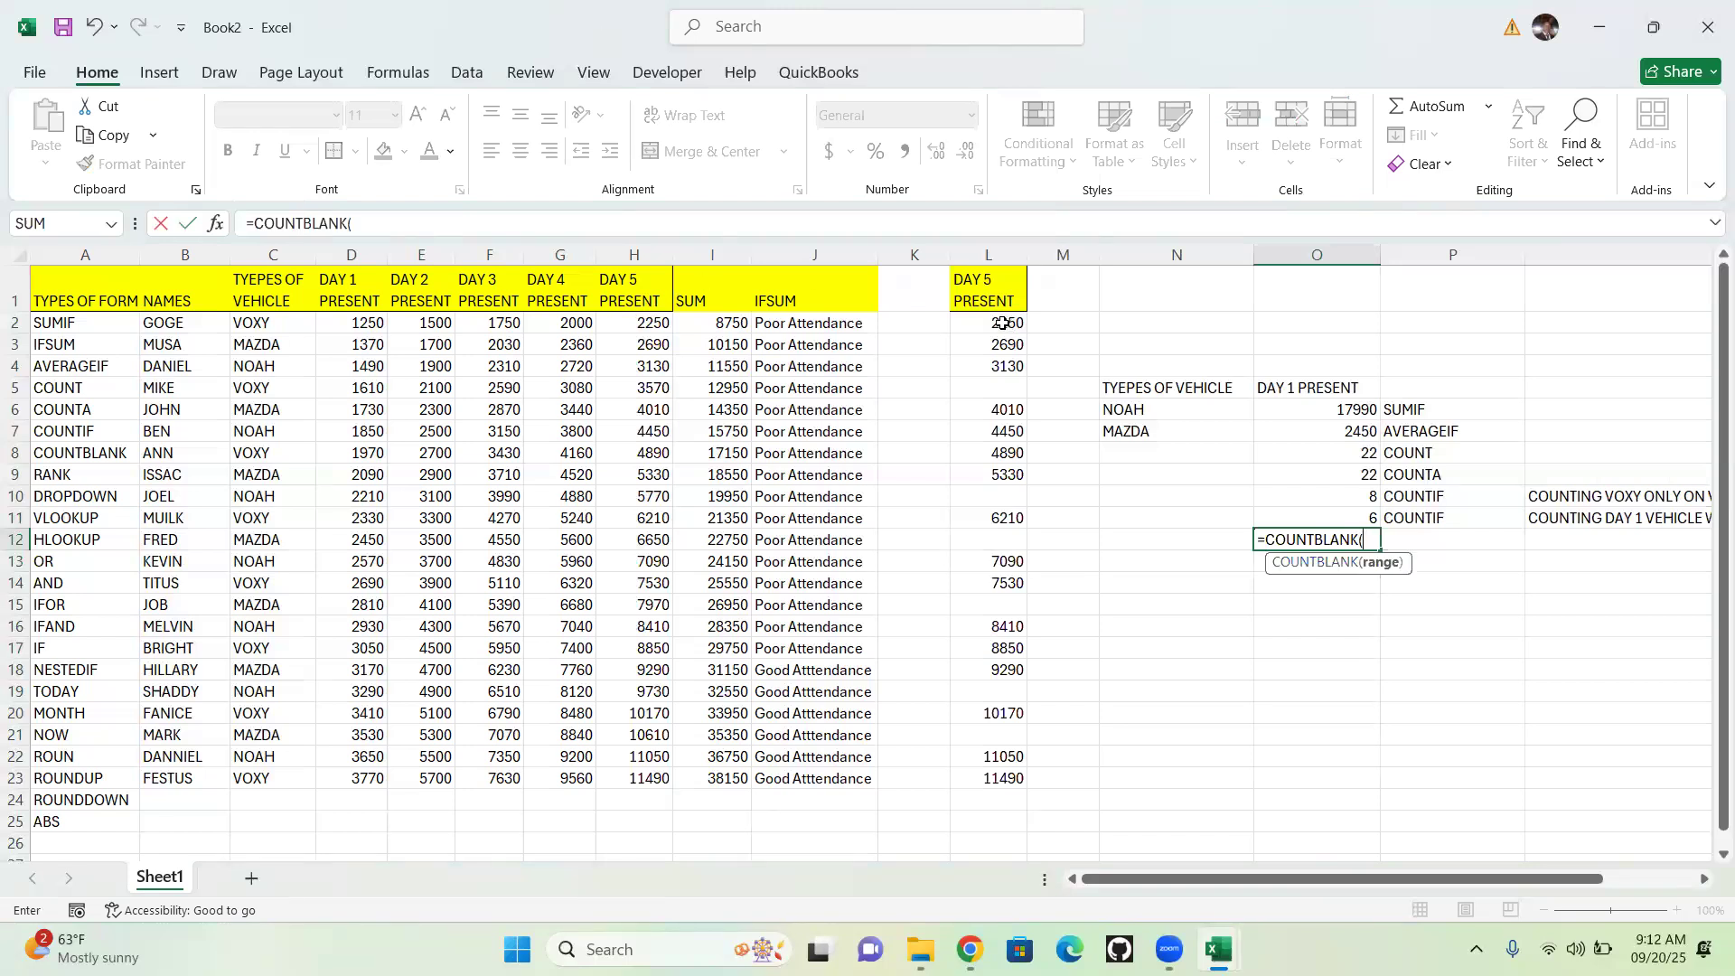
pyautogui.moveTo(1003, 324); pyautogui.dragTo(994, 782)
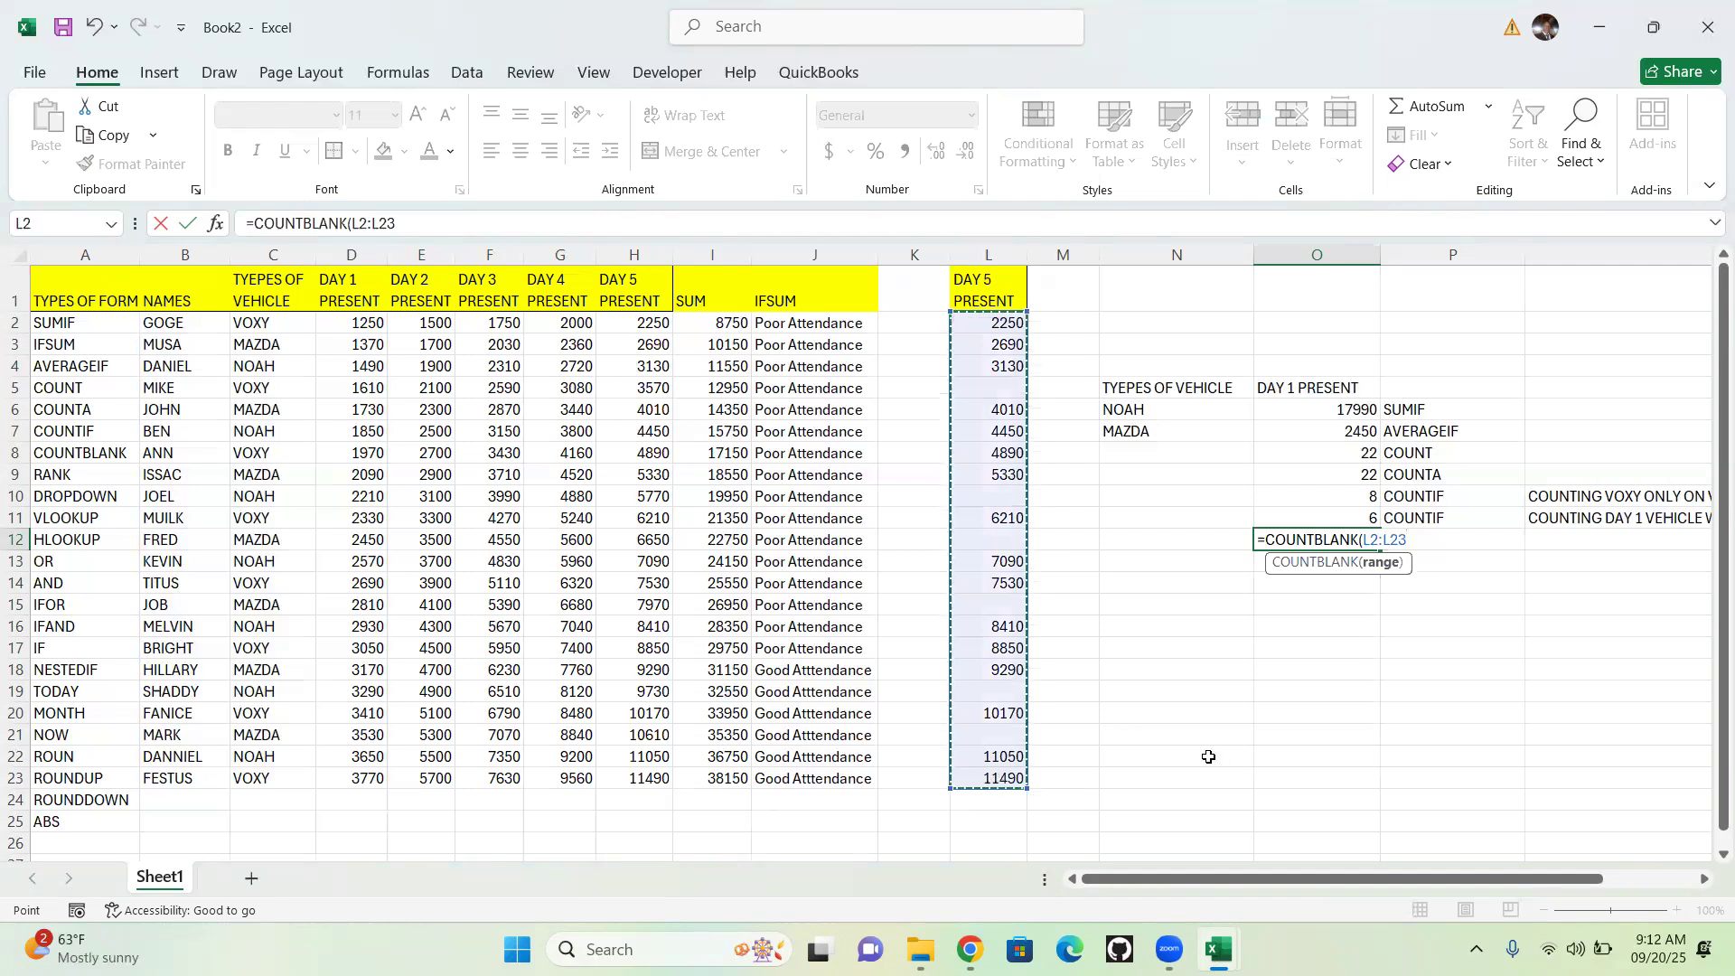
pyautogui.write(')')
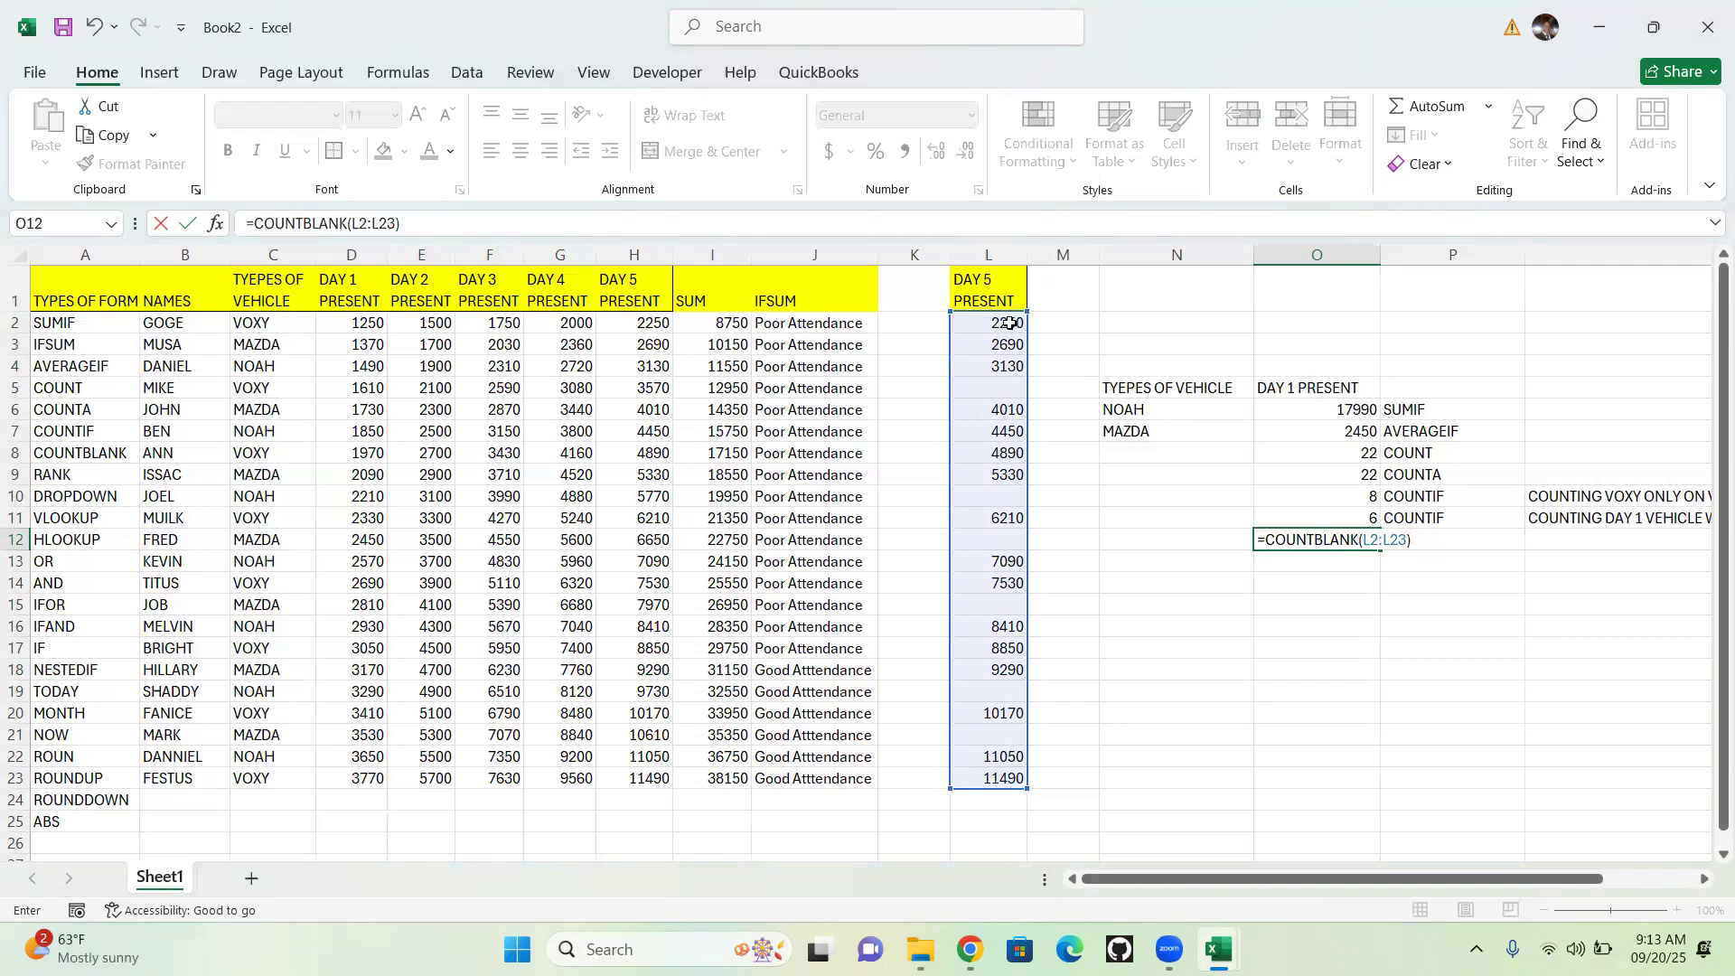
pyautogui.press('Return')
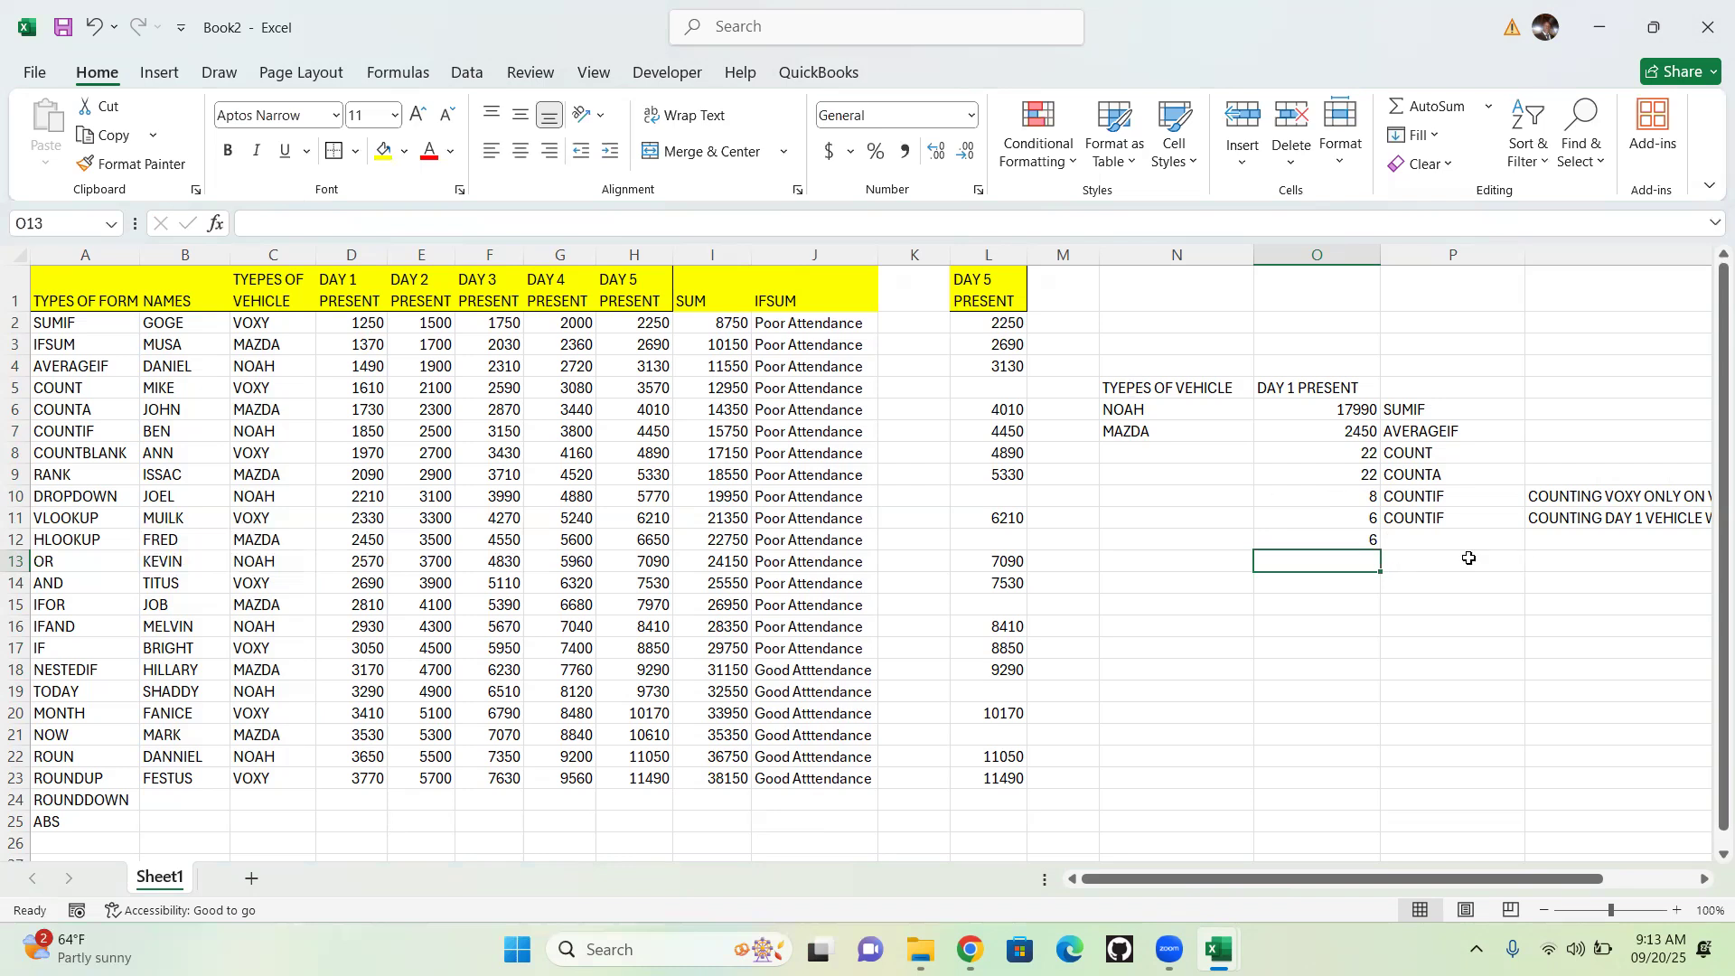
# Label the COUNTBLANK result by entering =A8 in cell P12
pyautogui.click(1453, 536)
pyautogui.write('=')
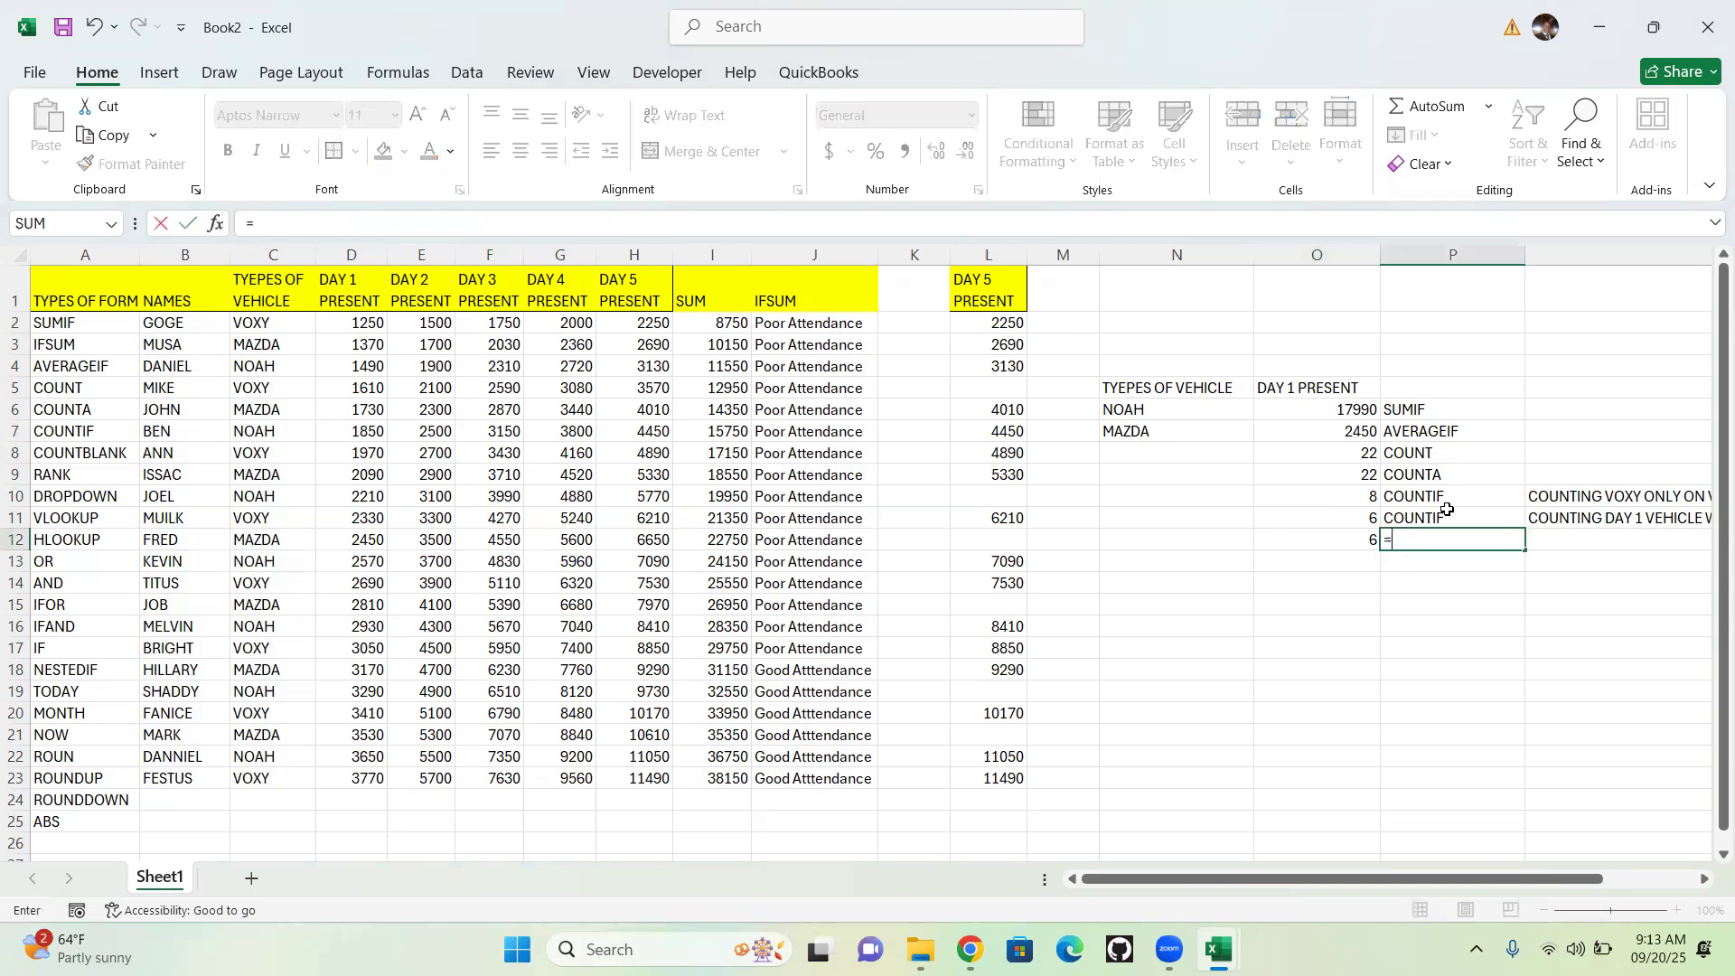
pyautogui.click(102, 450)
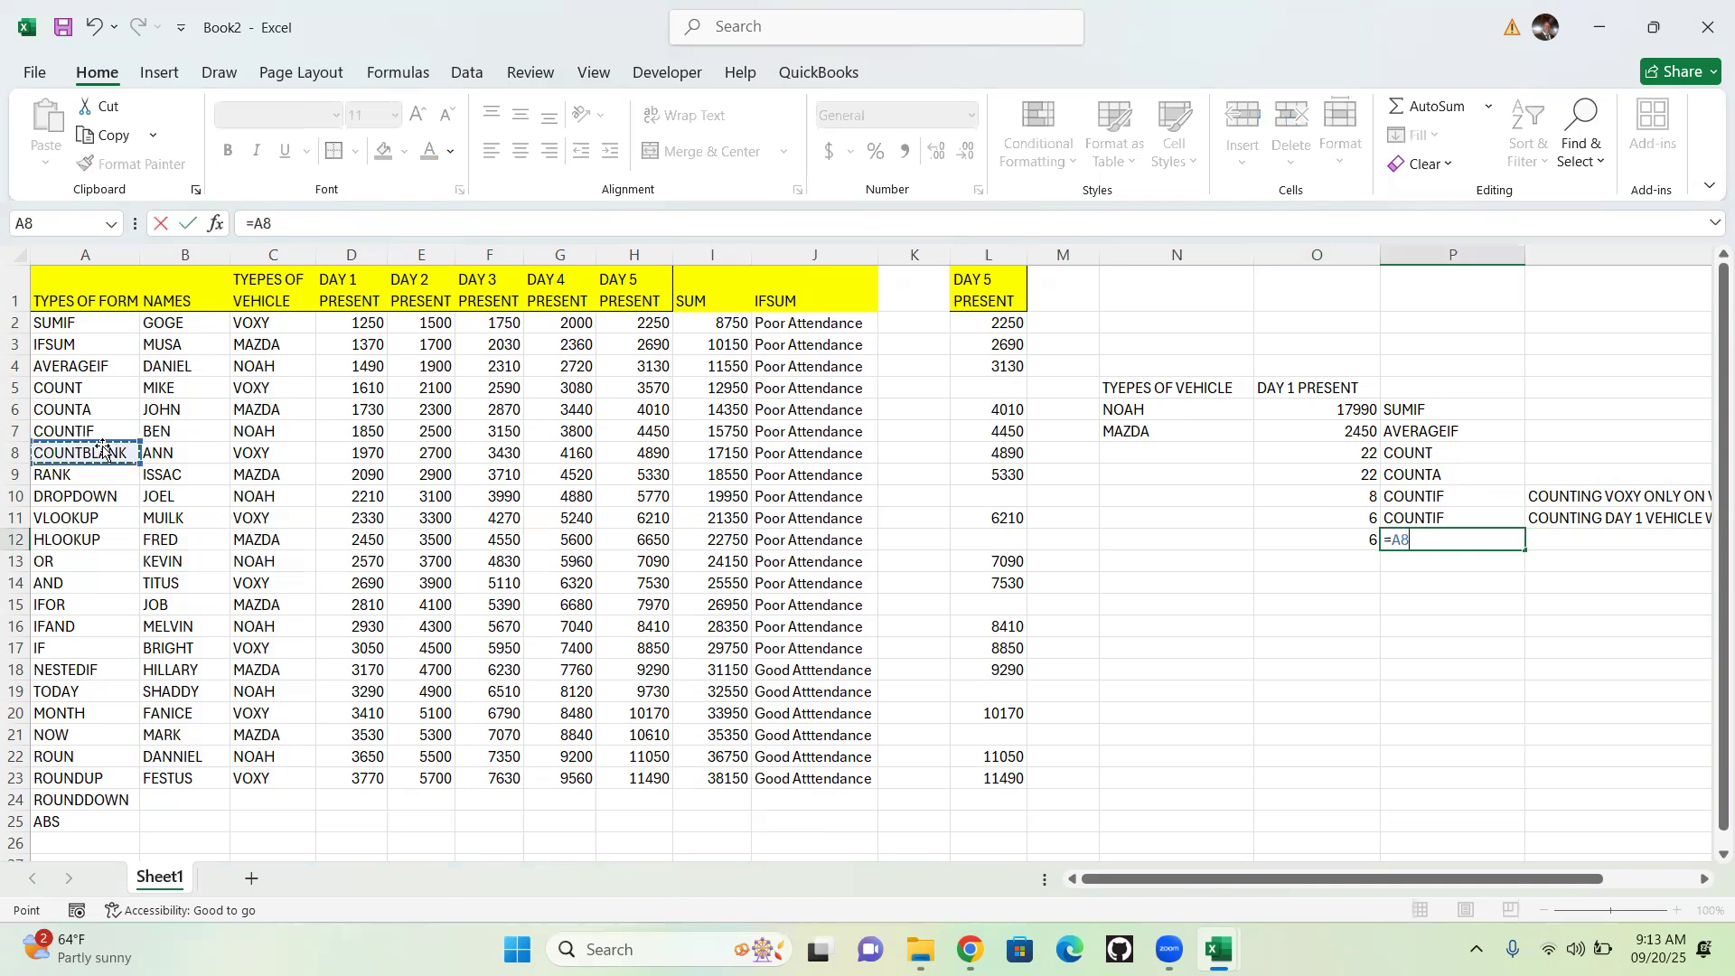
pyautogui.press('Return')
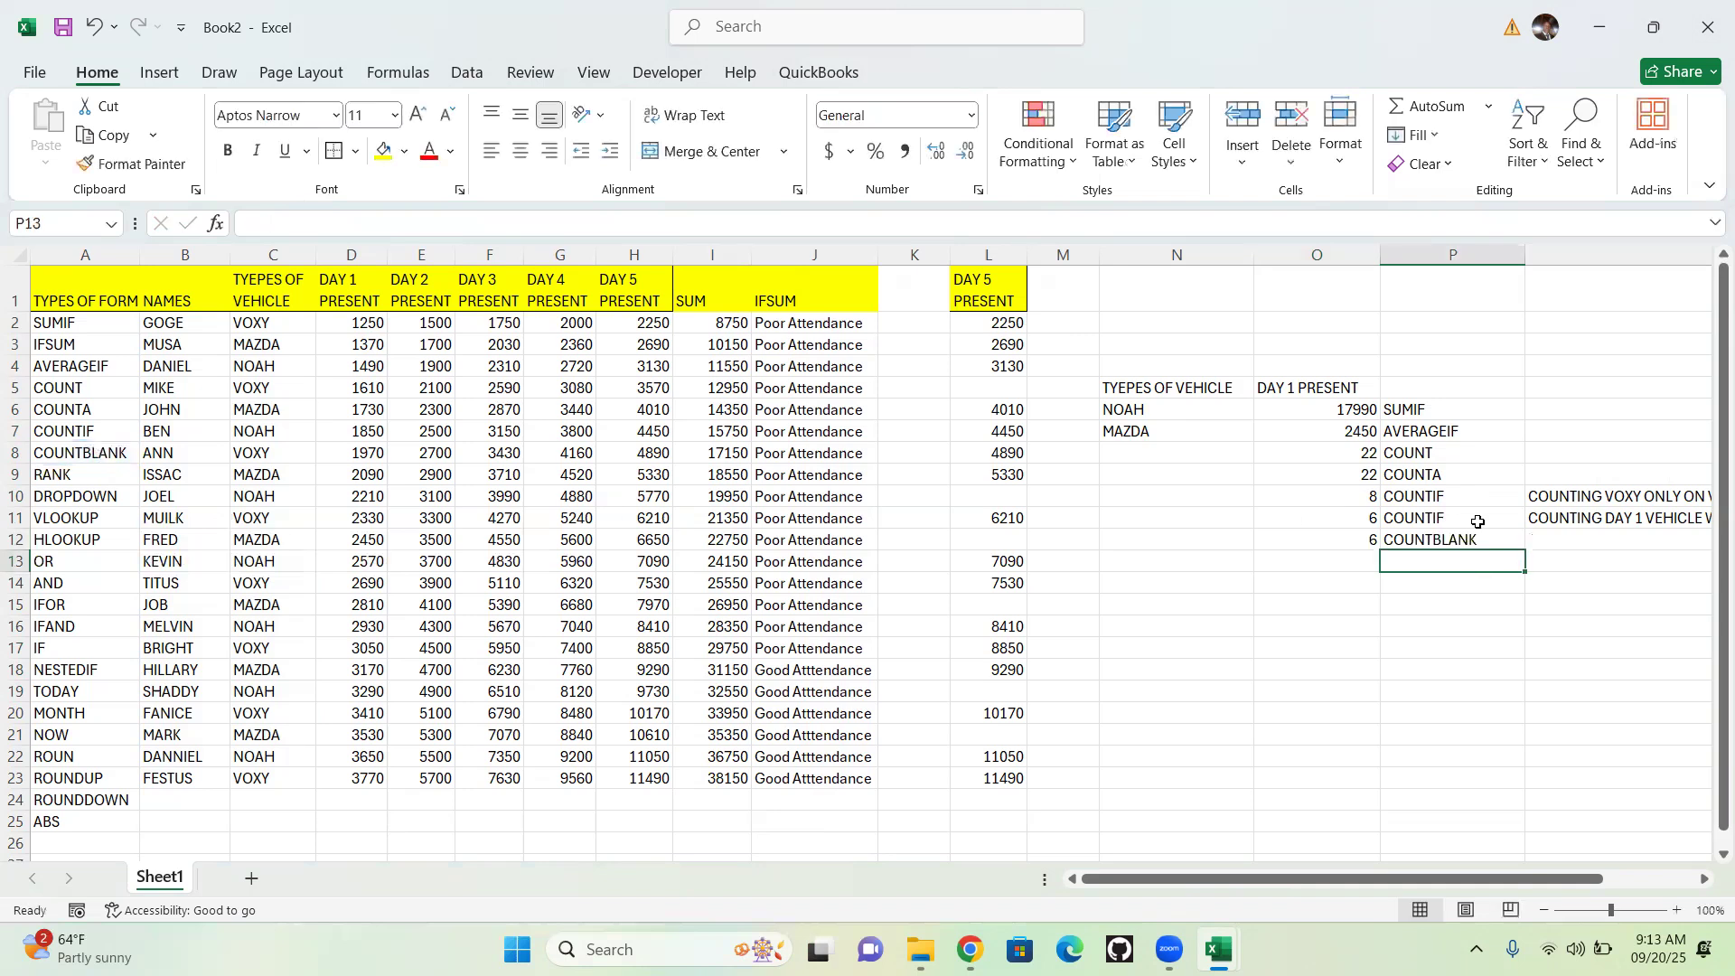